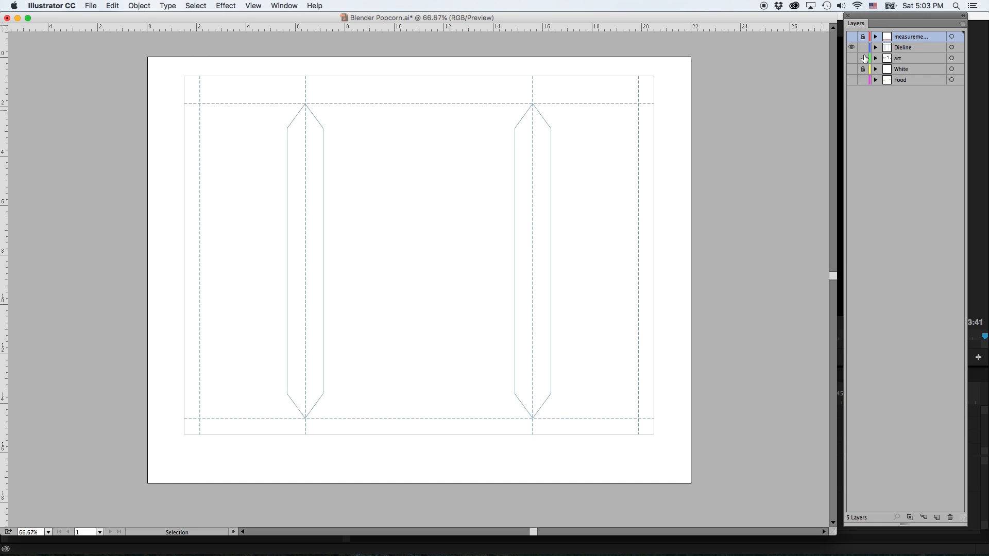
- Show the art, White and Food layers, and set up a PNG export using artboards, named Blender Popcorn w dies
{"action": "left_click_drag", "start_coordinate": [851, 58], "coordinate": [851, 80]}
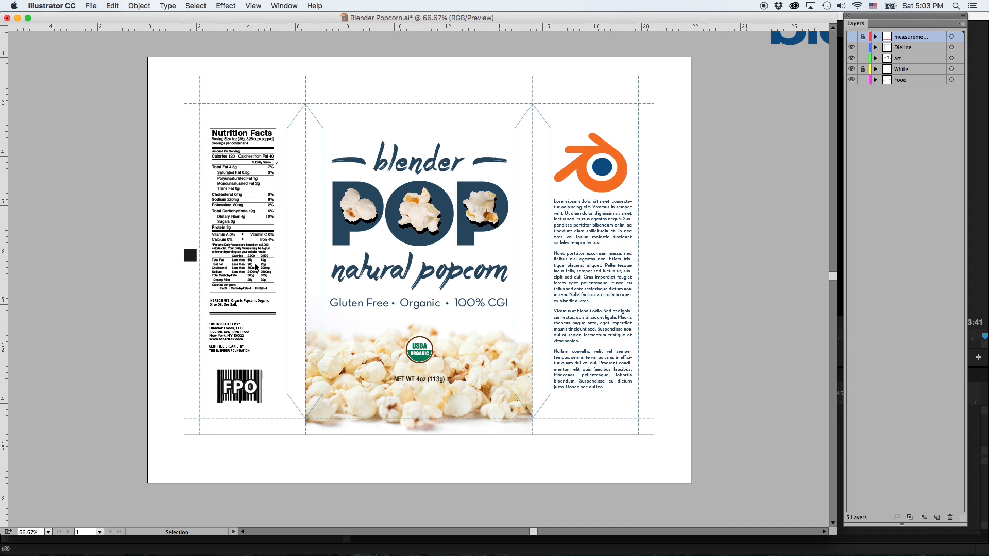
{"action": "left_click", "coordinate": [92, 5]}
{"action": "left_click", "coordinate": [122, 193]}
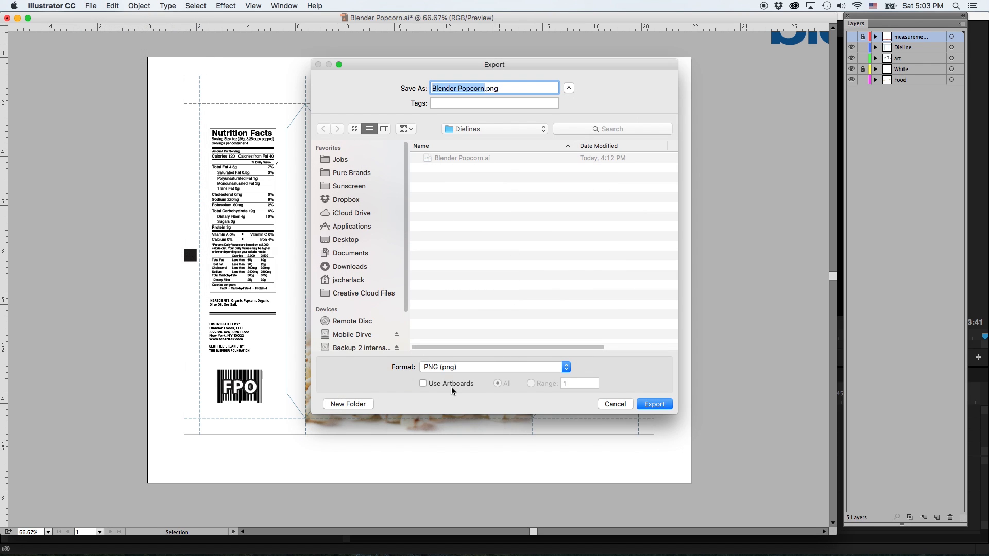
{"action": "left_click", "coordinate": [448, 382]}
{"action": "left_click", "coordinate": [484, 89]}
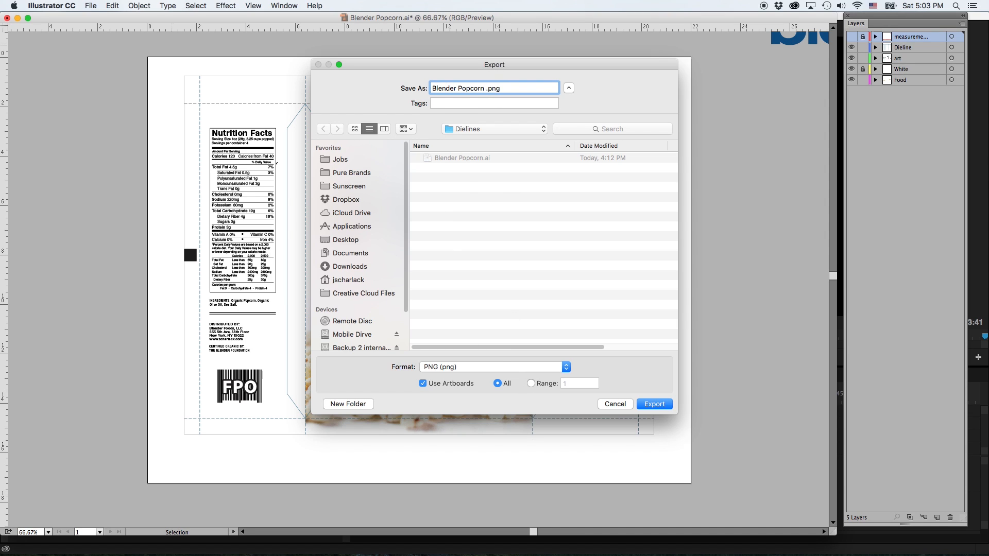
{"action": "type", "text": "w dies"}
{"action": "key", "text": "Return"}
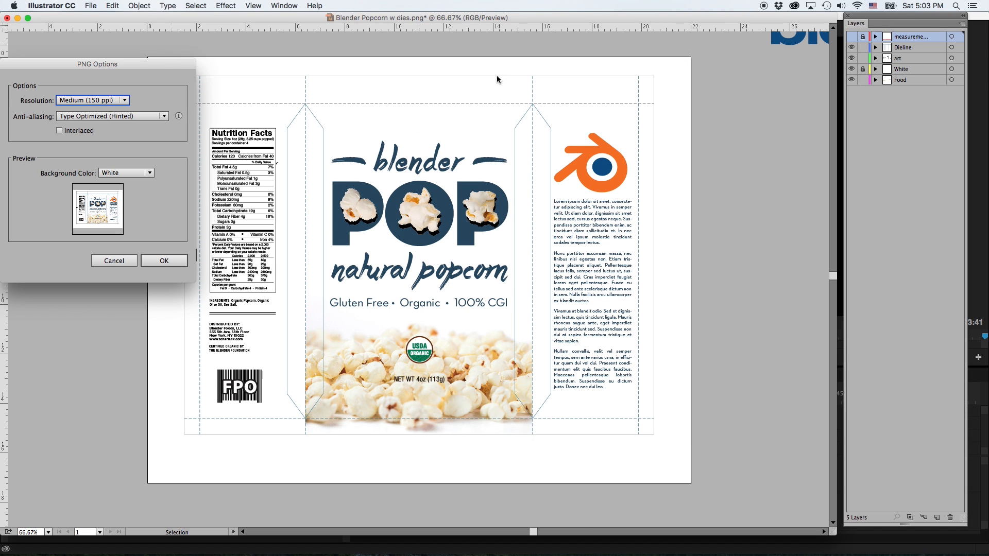
- Complete the PNG export at Medium (150 ppi) resolution with a white background
{"action": "left_click", "coordinate": [116, 173]}
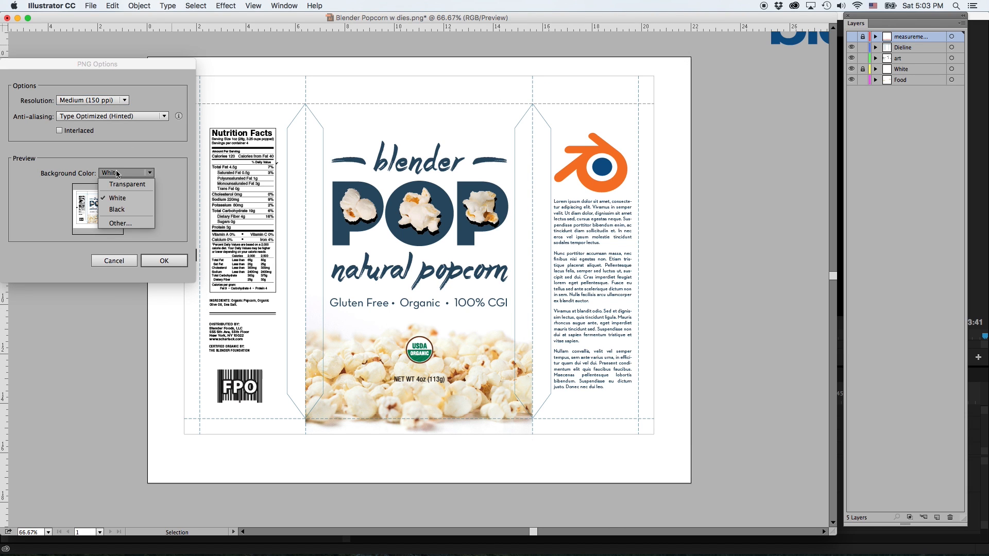
{"action": "left_click", "coordinate": [117, 173]}
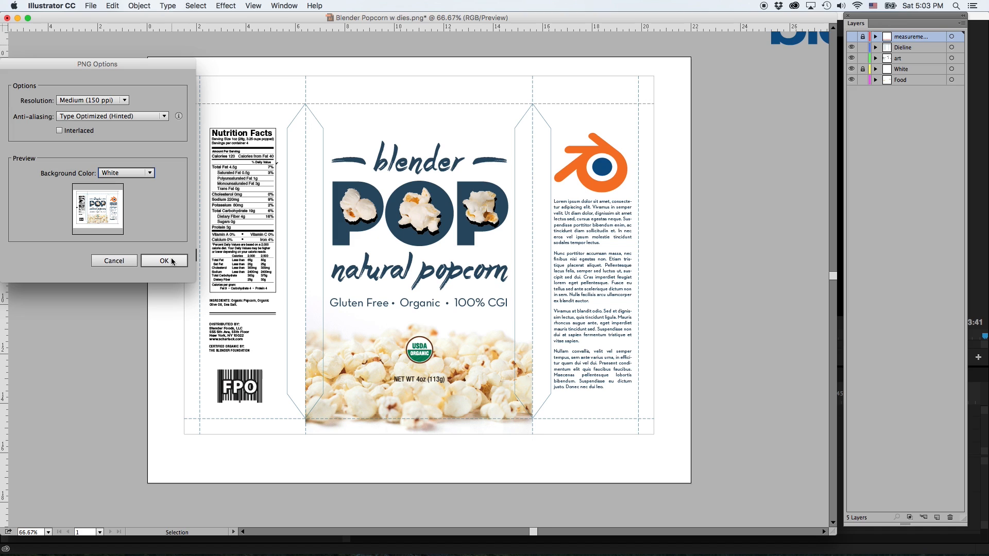
{"action": "left_click", "coordinate": [174, 261]}
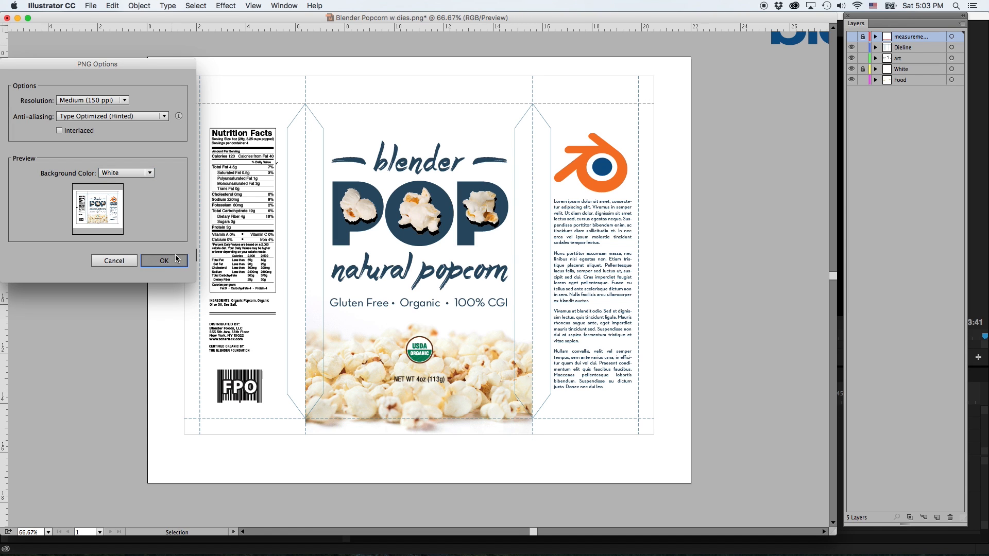
- Switch to Blender and set the render engine to Cycles Render
{"action": "mouse_move", "coordinate": [537, 555]}
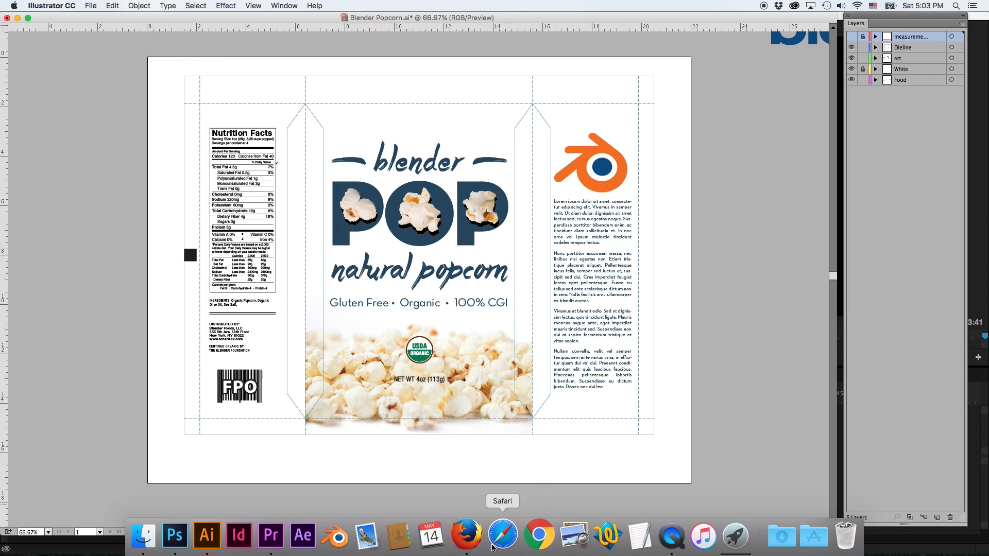
{"action": "left_click", "coordinate": [337, 538]}
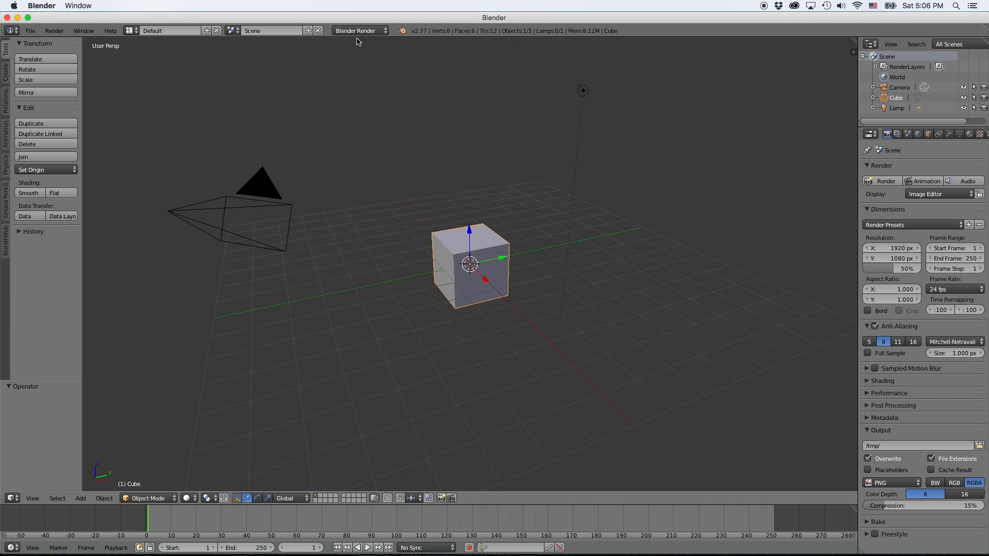
{"action": "left_click", "coordinate": [359, 31]}
{"action": "left_click", "coordinate": [363, 64]}
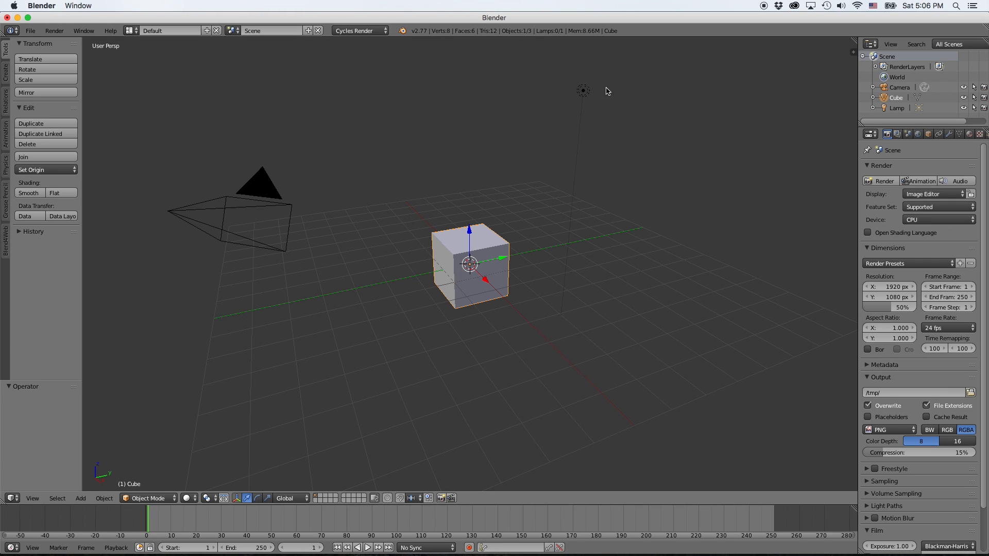
- Delete the default lamp from the scene
{"action": "right_click", "coordinate": [585, 93]}
{"action": "key", "text": "x"}
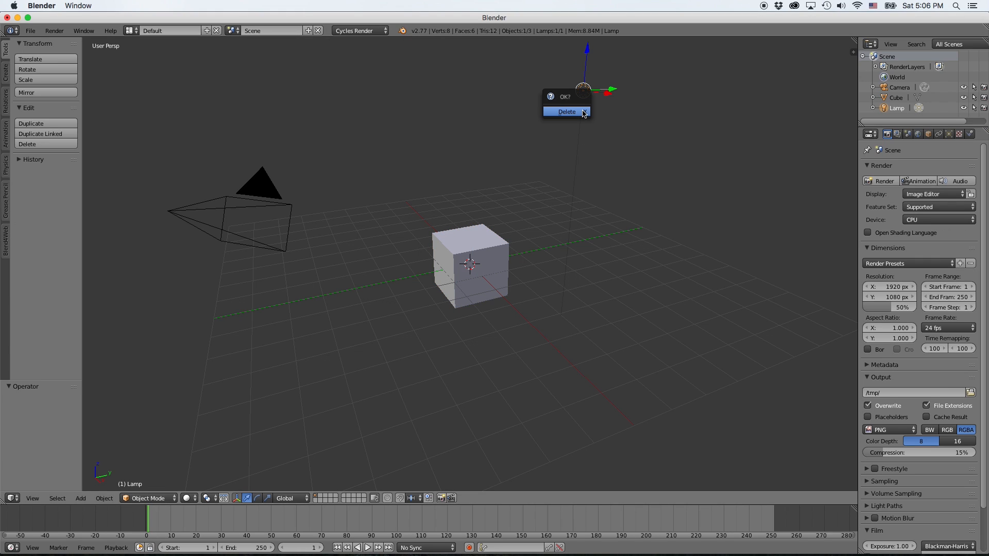
{"action": "left_click", "coordinate": [585, 114]}
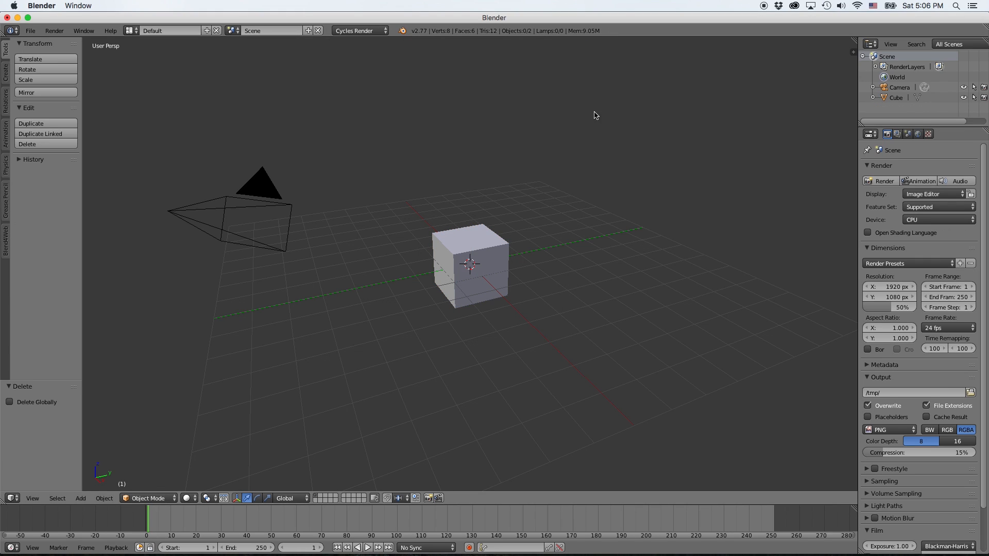
- Rename the Cube object as bag
{"action": "double_click", "coordinate": [891, 99]}
{"action": "type", "text": "ba"}
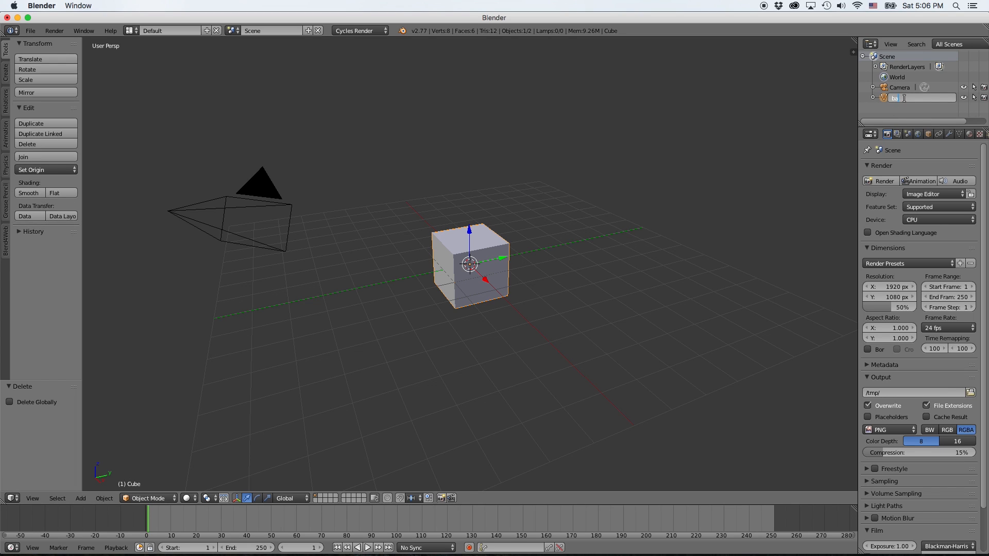
{"action": "type", "text": "g"}
{"action": "key", "text": "Return"}
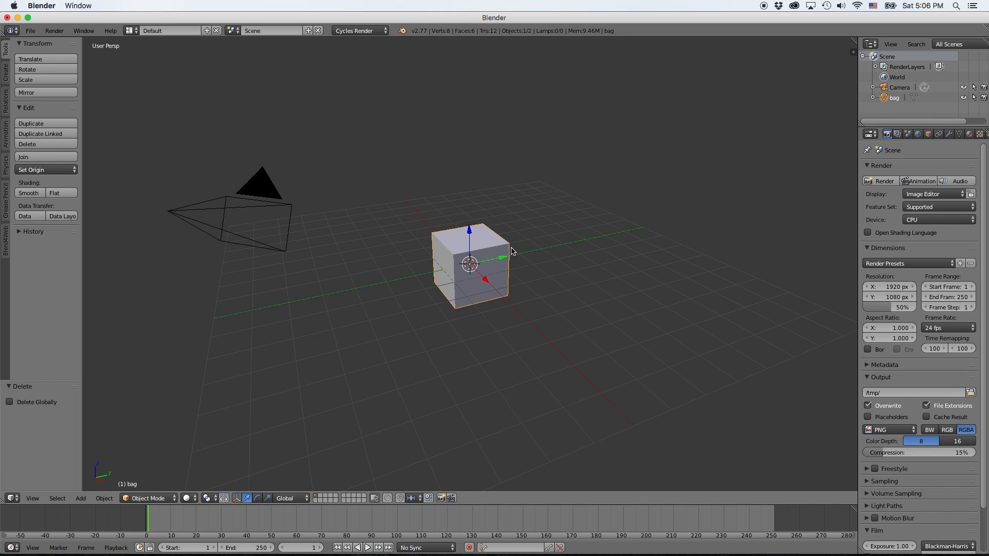
- Switch to the front view of the bag object and show its transform properties
{"action": "key", "text": "KP_1"}
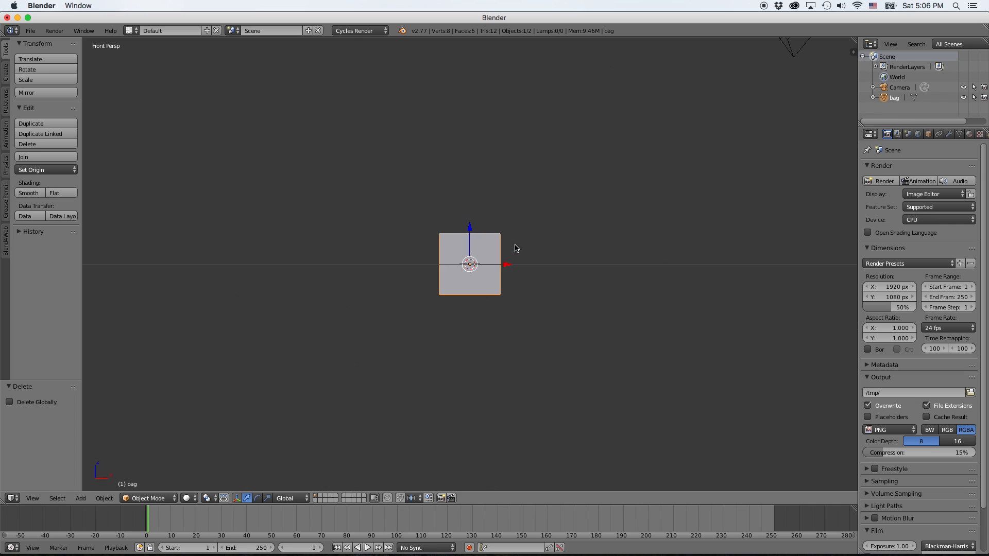
{"action": "scroll", "coordinate": [516, 248], "scroll_direction": "up", "scroll_amount": 3}
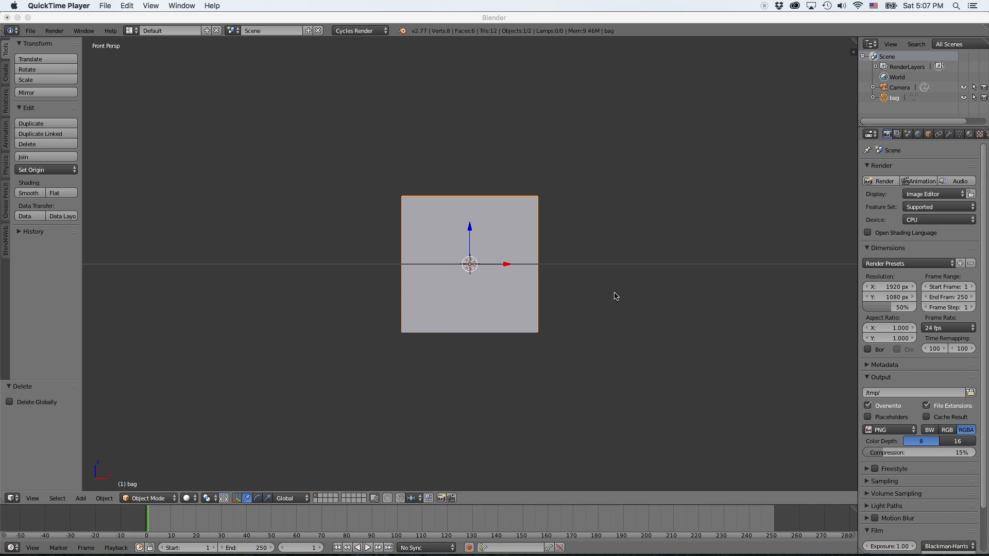
{"action": "left_click", "coordinate": [698, 255]}
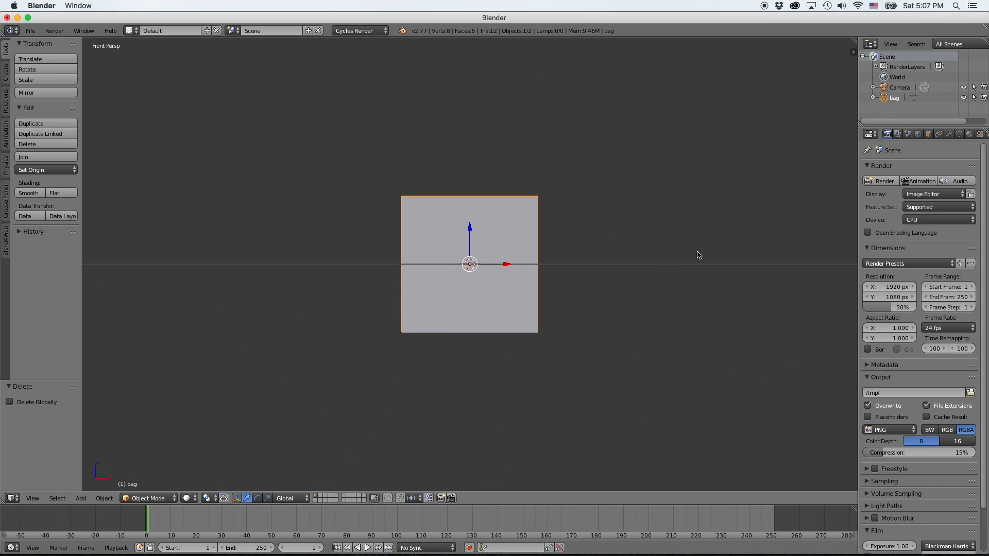
{"action": "key", "text": "n"}
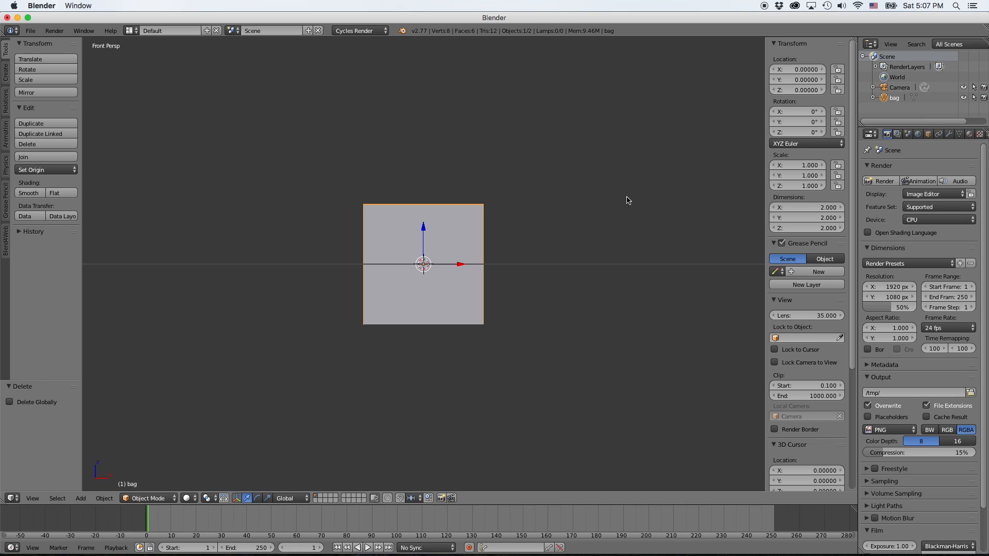
- Switch to Illustrator and show the measurements layer on the popcorn bag dieline
{"action": "key", "text": "super+Tab"}
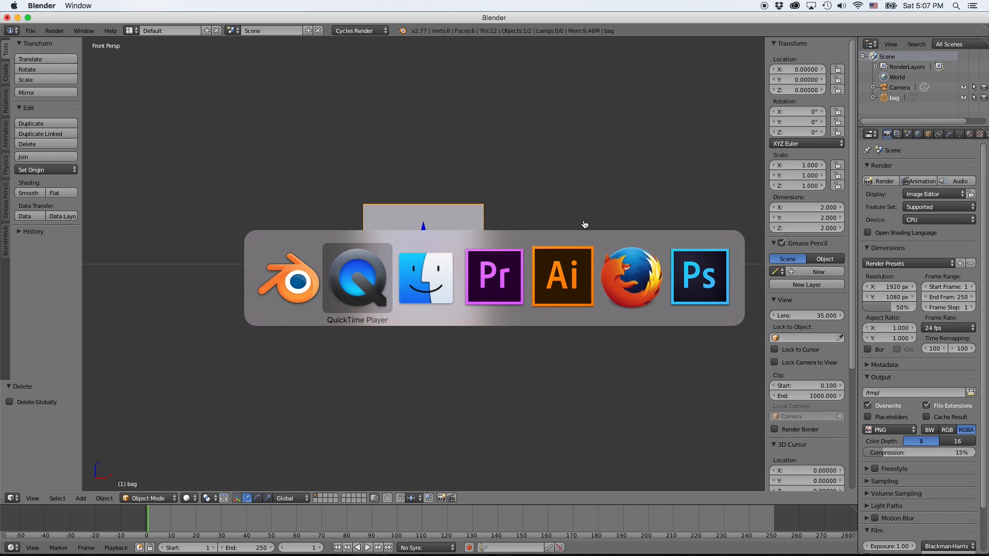
{"action": "key", "text": "super+Tab"}
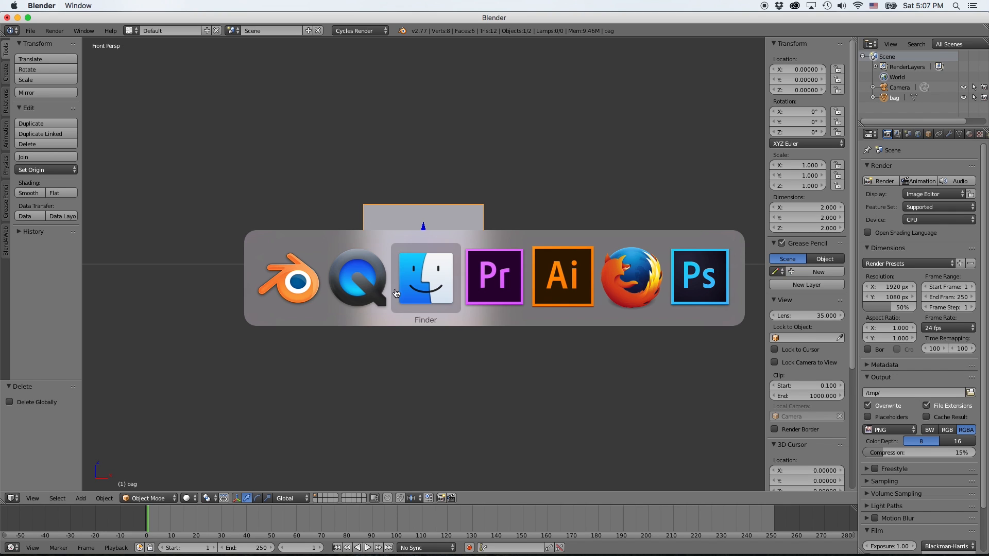
{"action": "left_click", "coordinate": [578, 286]}
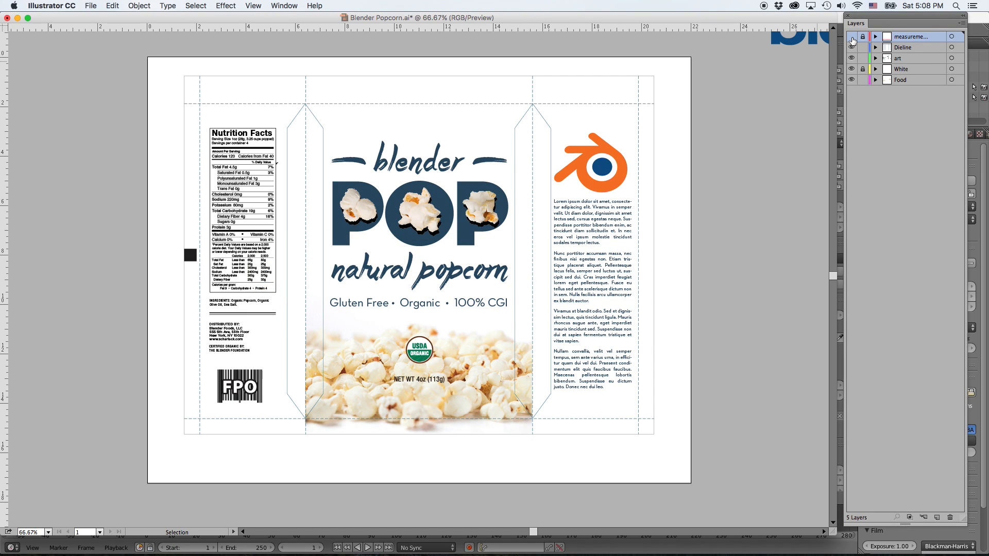
{"action": "left_click", "coordinate": [852, 37]}
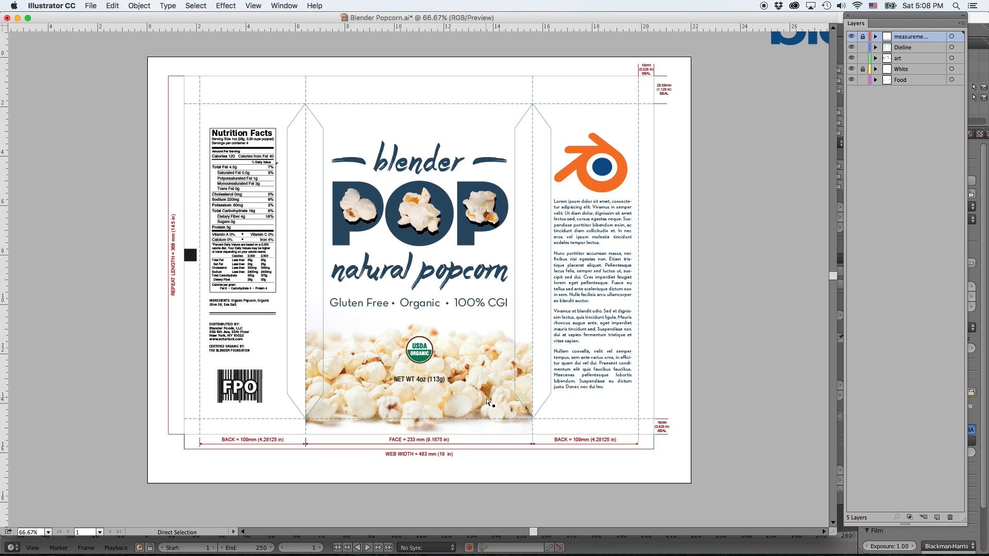
- Return to Blender and set the bag's X dimension to 9.1875 to match the face width
{"action": "key", "text": "super+Tab"}
{"action": "key", "text": "super+Tab"}
{"action": "key", "text": "super+Tab"}
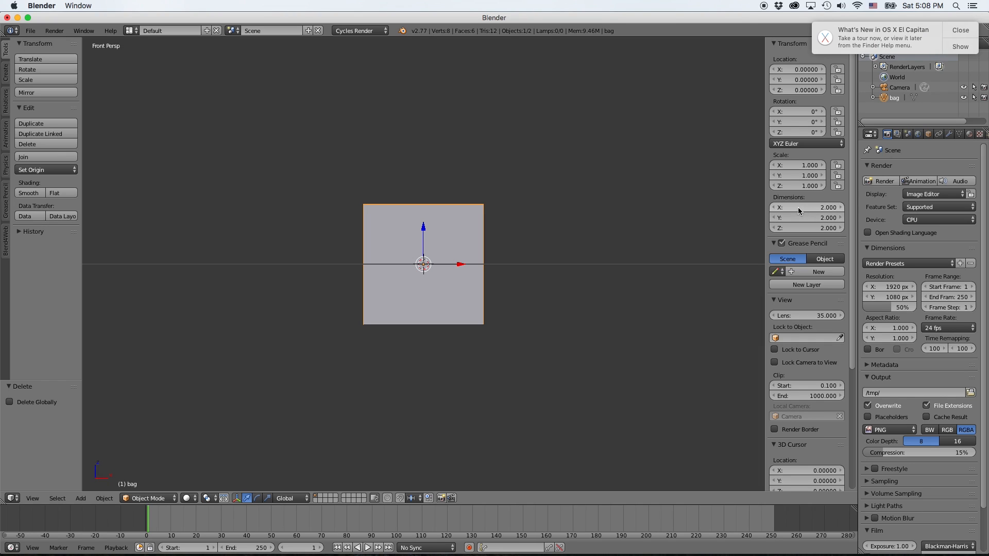
{"action": "left_click", "coordinate": [798, 207]}
{"action": "left_click", "coordinate": [960, 29]}
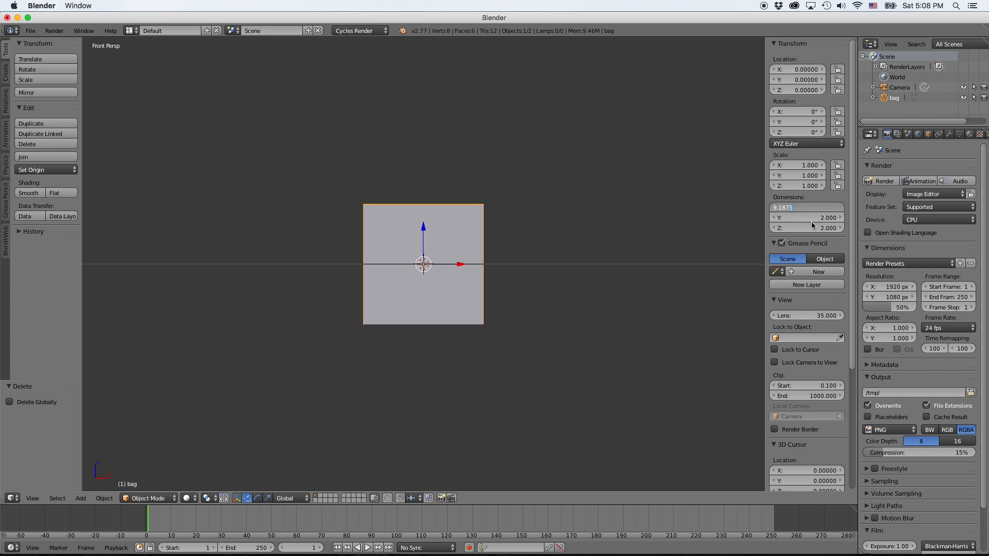
{"action": "key", "text": "Return"}
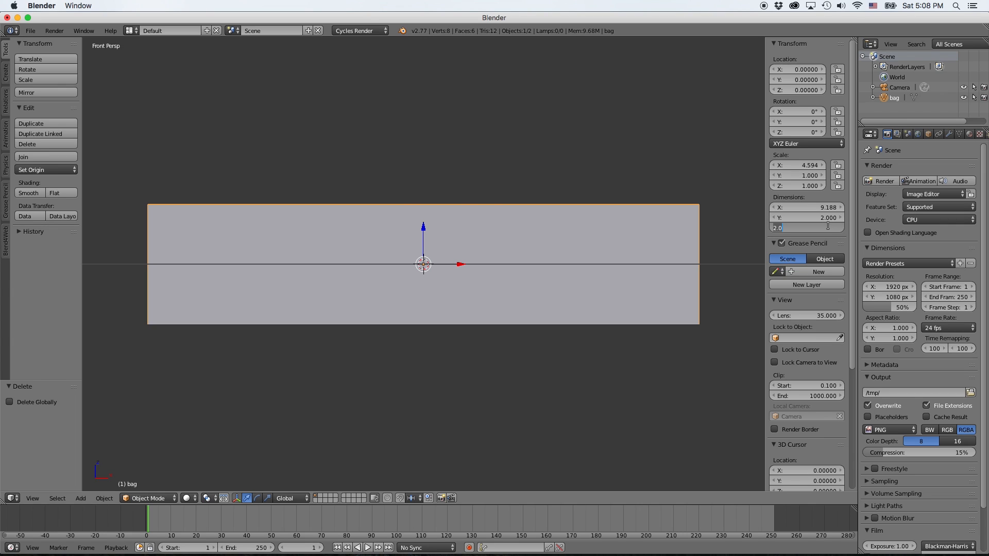
- Check the repeat length on the Illustrator dieline and set the bag's Z dimension in Blender to 14.5
{"action": "key", "text": "super+Tab"}
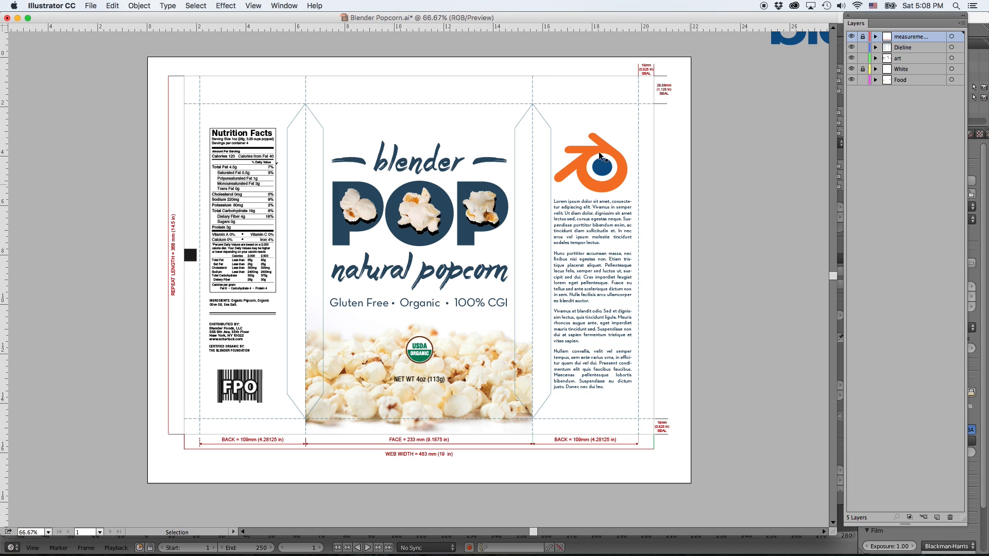
{"action": "key", "text": "super+Tab"}
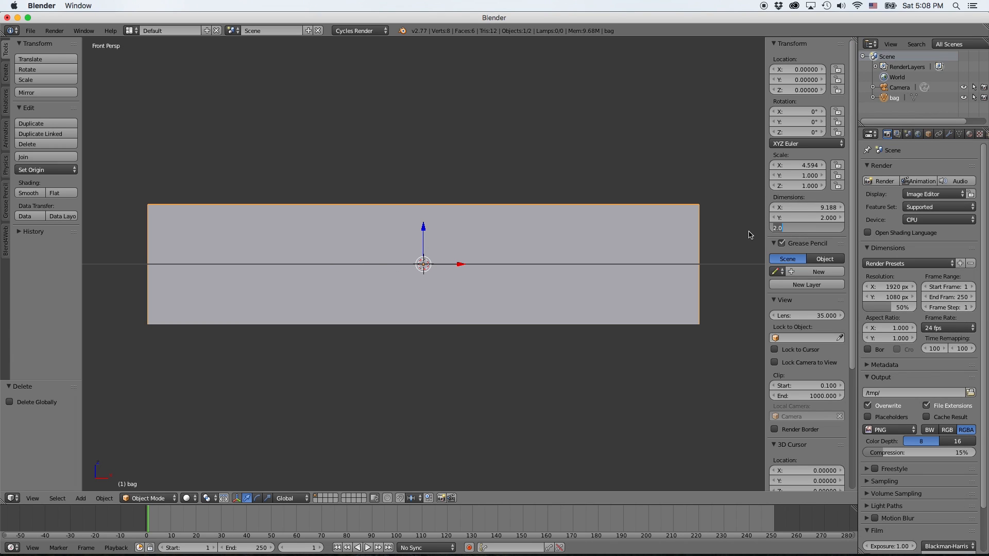
{"action": "type", "text": "14.5"}
{"action": "key", "text": "Return"}
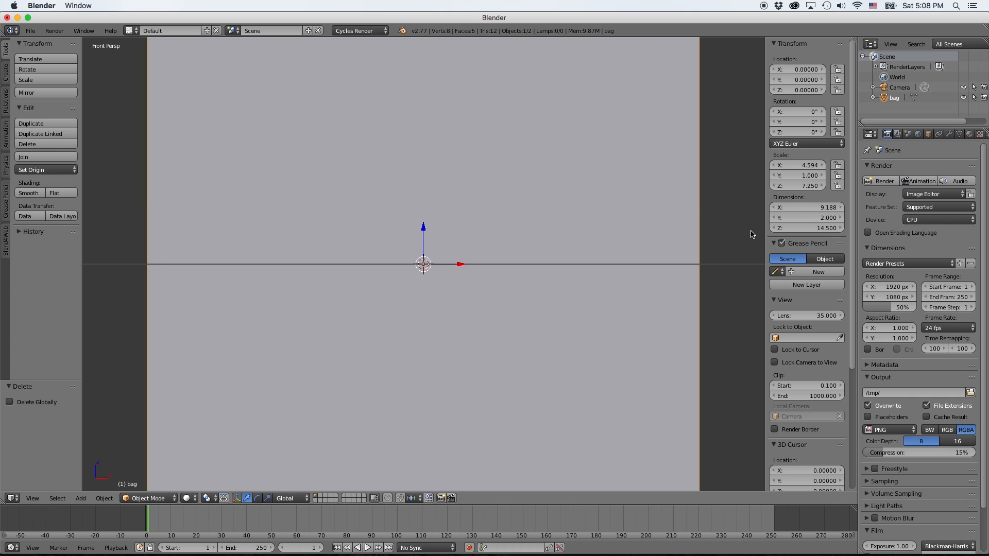
- Halve the bag's dimensions by setting X to 9.188/2 and Z to 14.5/2
{"action": "scroll", "coordinate": [515, 288], "scroll_direction": "down", "scroll_amount": 5}
{"action": "mouse_move", "coordinate": [520, 285]}
{"action": "middle_mouse_down"}
{"action": "mouse_move", "coordinate": [416, 321]}
{"action": "mouse_move", "coordinate": [556, 278]}
{"action": "mouse_move", "coordinate": [520, 288]}
{"action": "middle_mouse_up"}
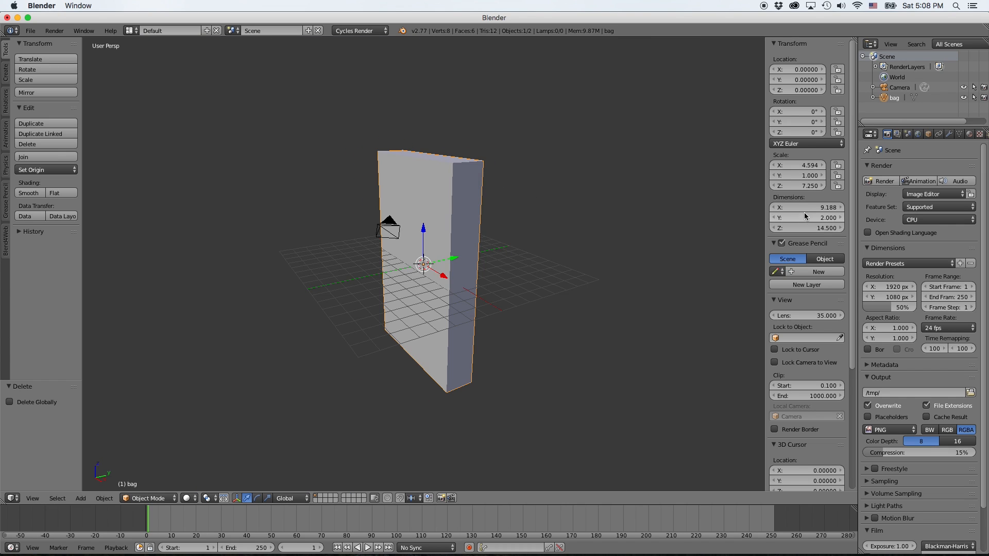
{"action": "left_click", "coordinate": [804, 208]}
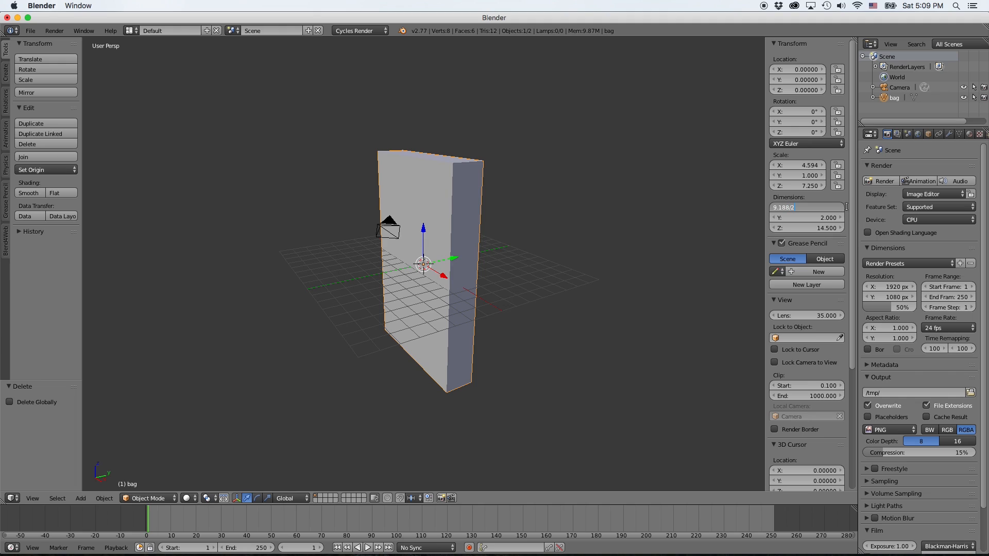
{"action": "key", "text": "Return"}
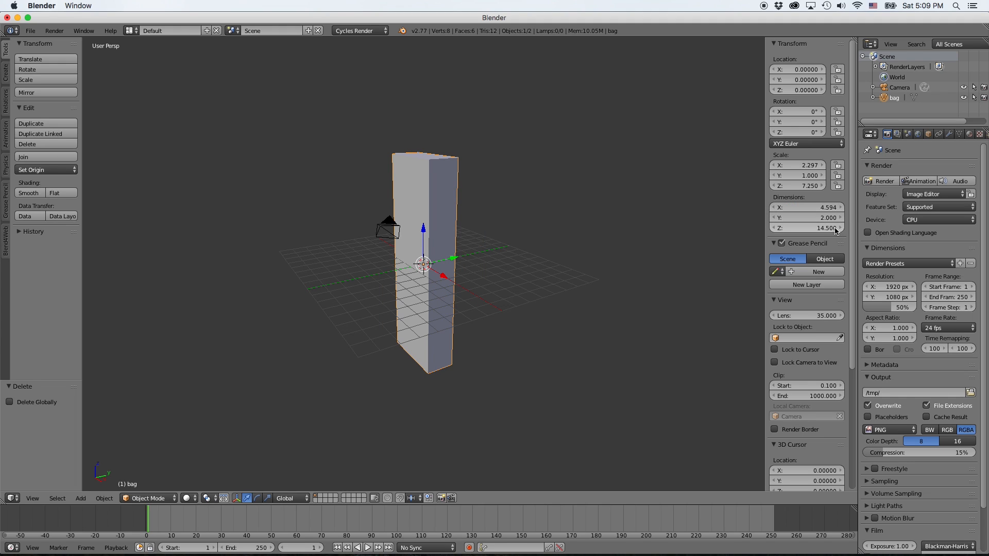
{"action": "left_click", "coordinate": [832, 227]}
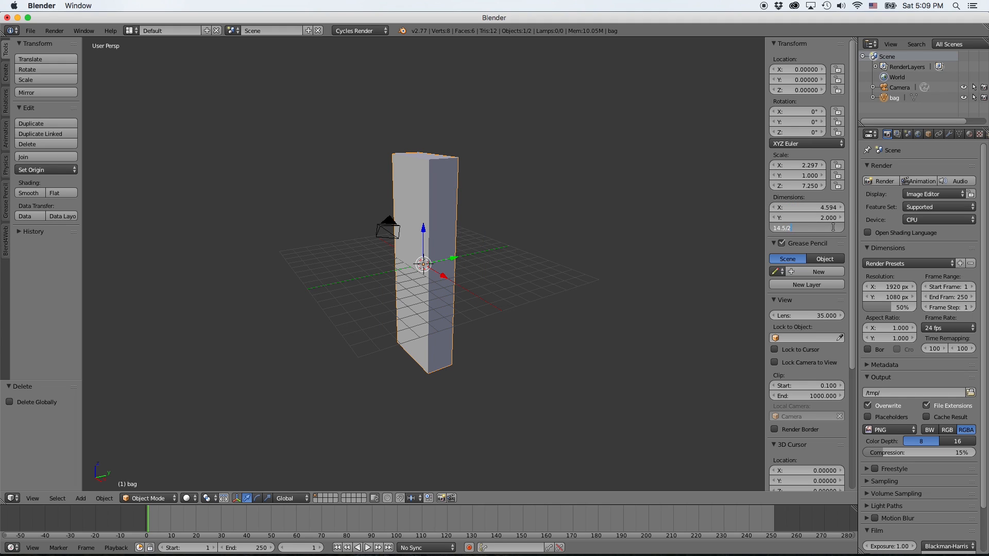
{"action": "type", "text": "/2"}
{"action": "key", "text": "Return"}
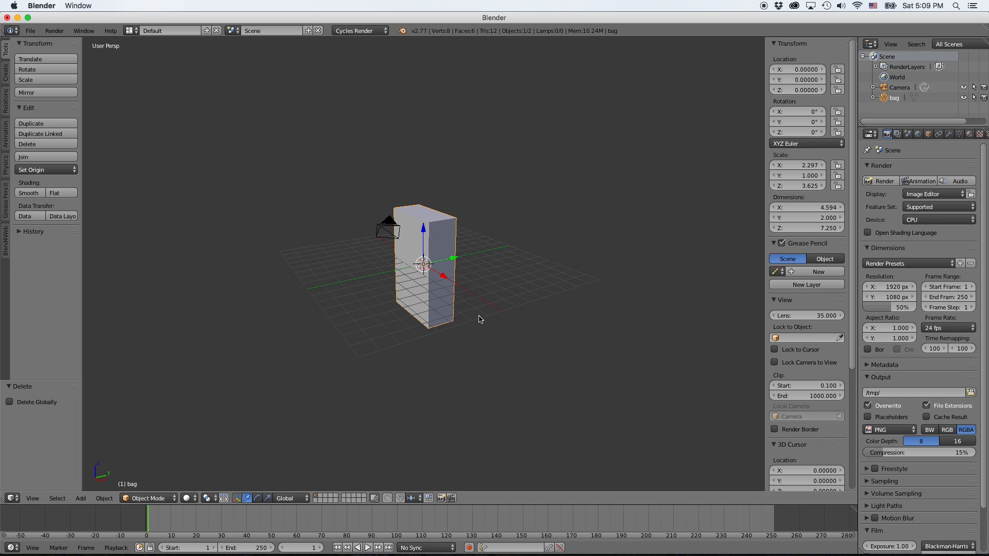
{"action": "key", "text": "KP_1"}
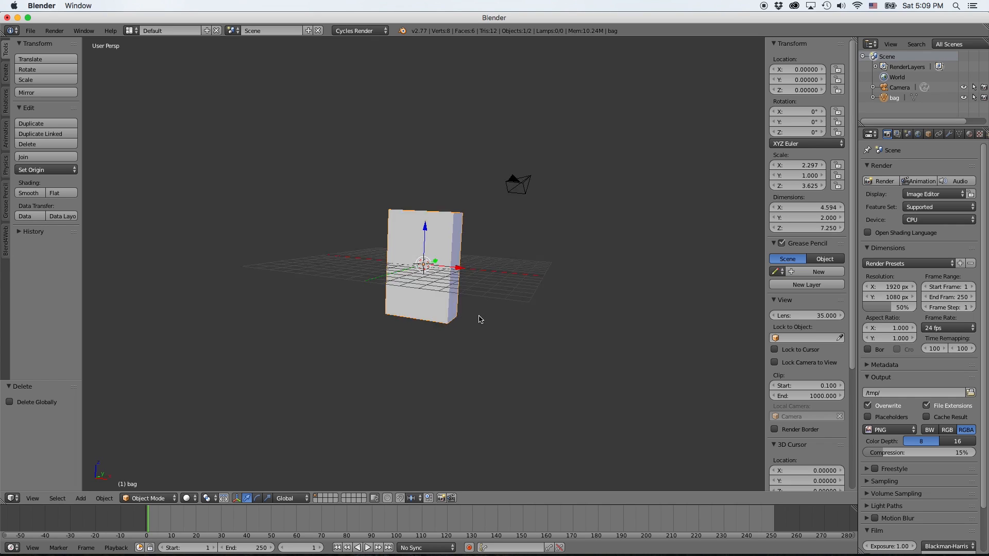
{"action": "scroll", "coordinate": [479, 319], "scroll_direction": "up", "scroll_amount": 5}
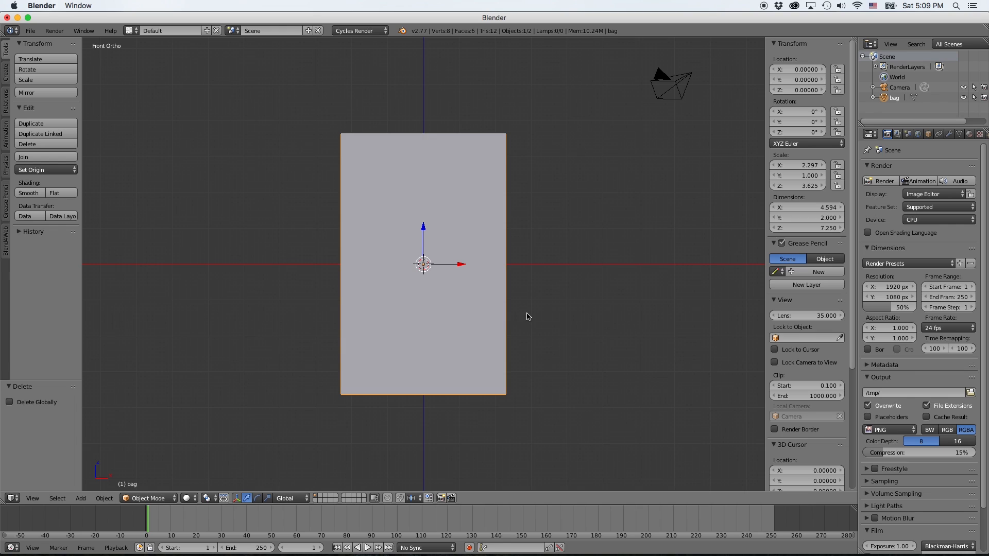
- Display the bag as wireframe and enable background images for the 3D viewport
{"action": "key", "text": "z"}
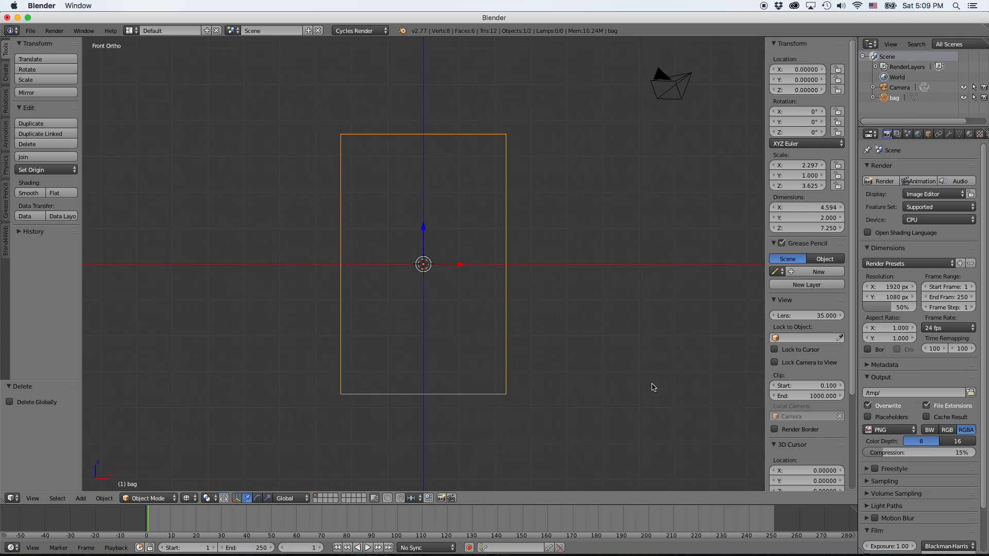
{"action": "scroll", "coordinate": [795, 391], "scroll_direction": "down", "scroll_amount": 6}
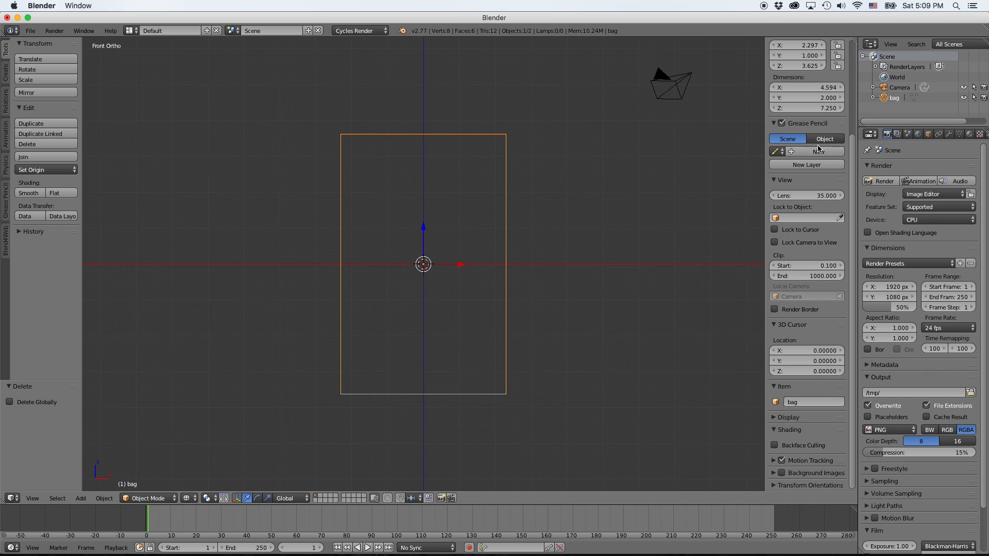
{"action": "left_click", "coordinate": [773, 473]}
{"action": "scroll", "coordinate": [783, 466], "scroll_direction": "down", "scroll_amount": 1}
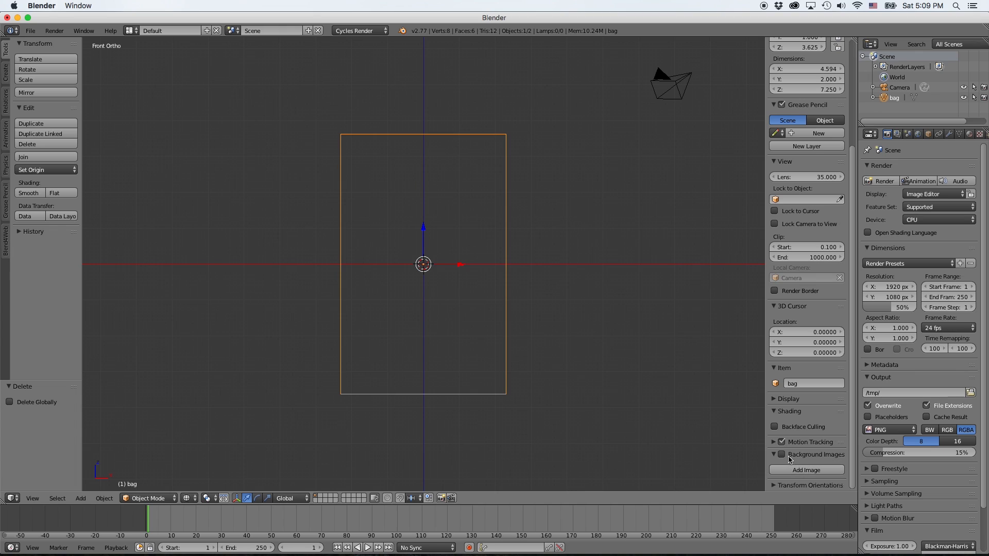
{"action": "left_click", "coordinate": [788, 456]}
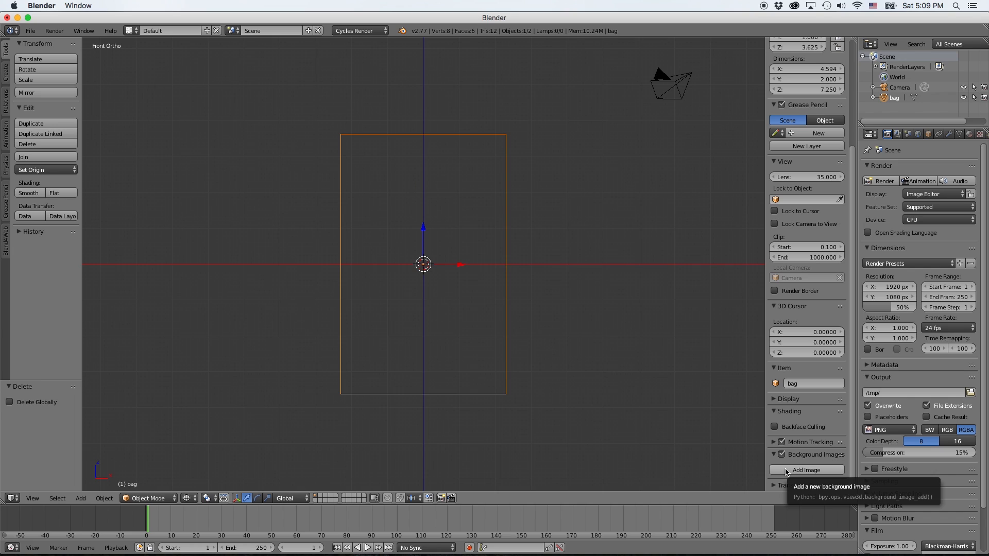
- Add a background image and load Blender Popcorn w dies-01.png into it
{"action": "left_click", "coordinate": [786, 470]}
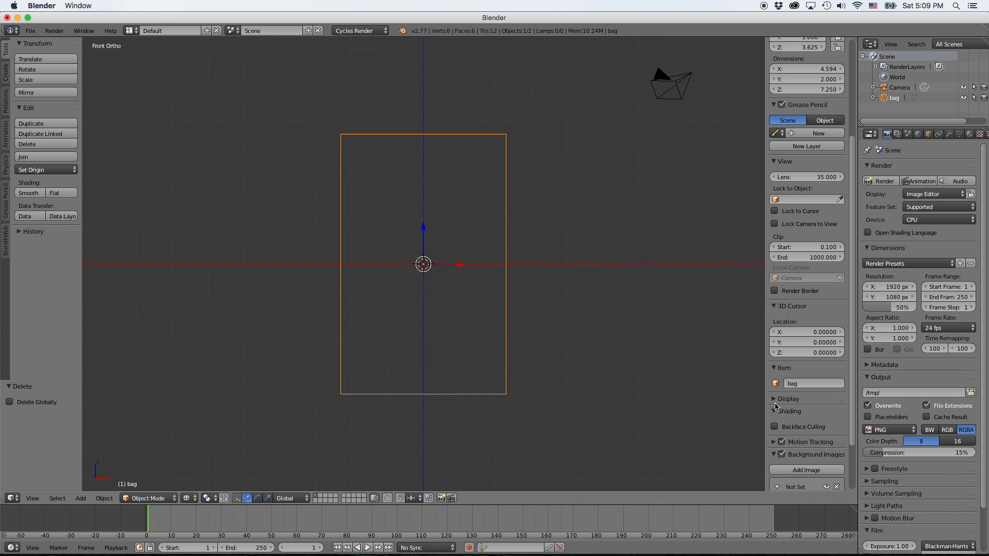
{"action": "scroll", "coordinate": [849, 425], "scroll_direction": "down", "scroll_amount": 3}
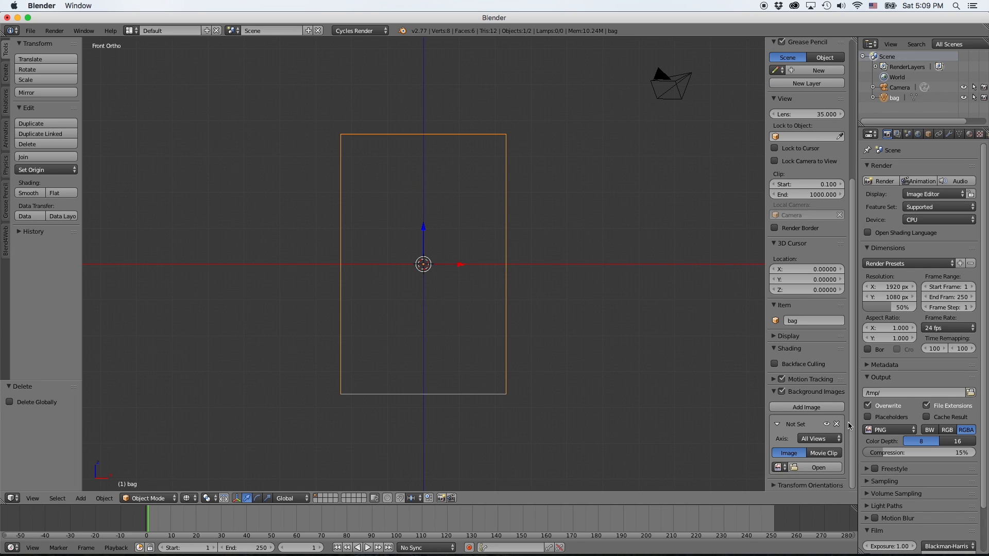
{"action": "left_click", "coordinate": [823, 468]}
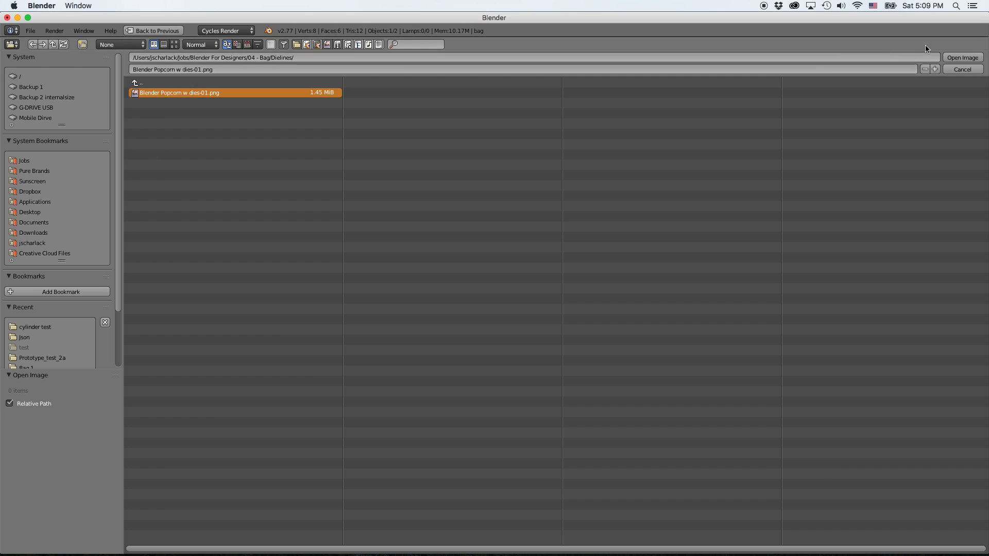
{"action": "left_click", "coordinate": [956, 58]}
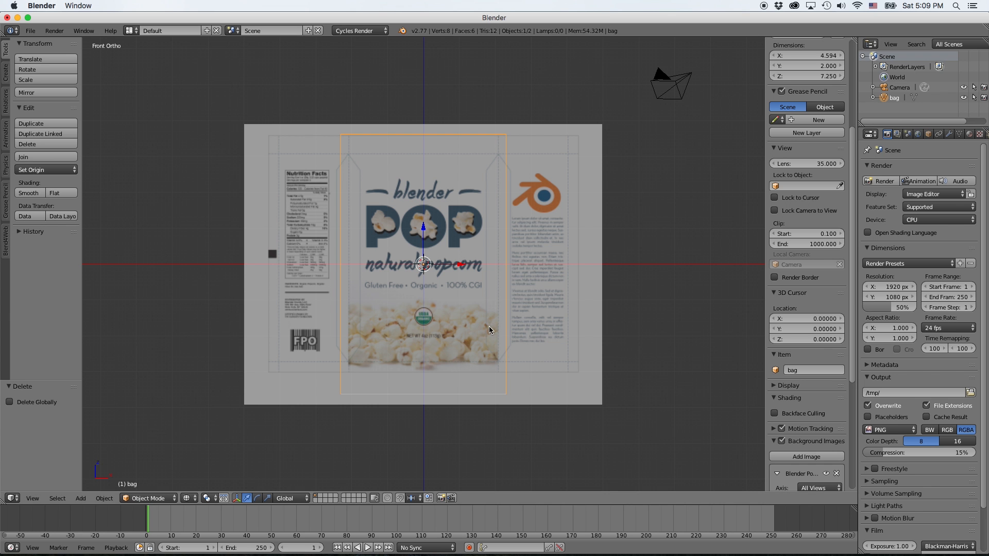
- Restrict the popcorn dieline background image to the Front view axis
{"action": "scroll", "coordinate": [495, 327], "scroll_direction": "up", "scroll_amount": 1}
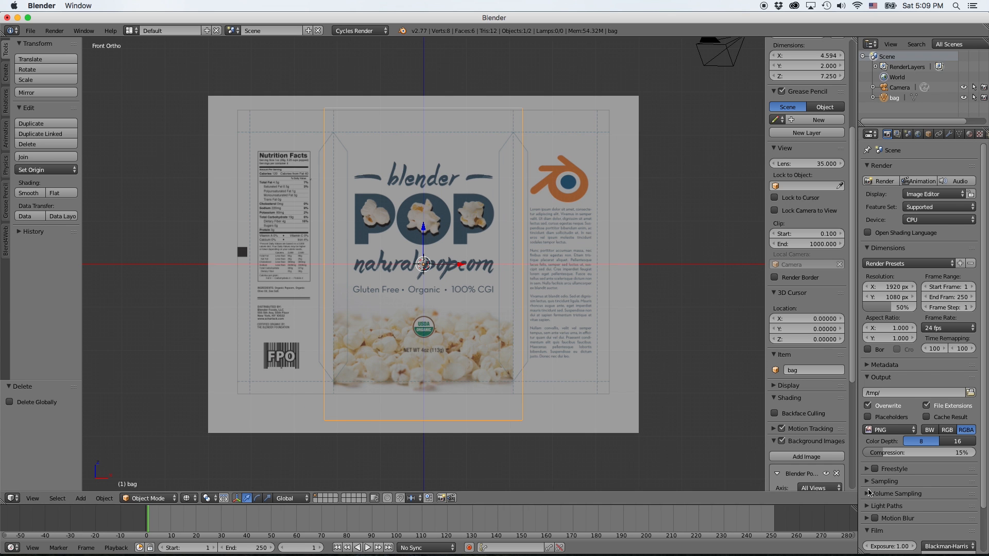
{"action": "scroll", "coordinate": [796, 391], "scroll_direction": "down", "scroll_amount": 3}
{"action": "left_click", "coordinate": [812, 427]}
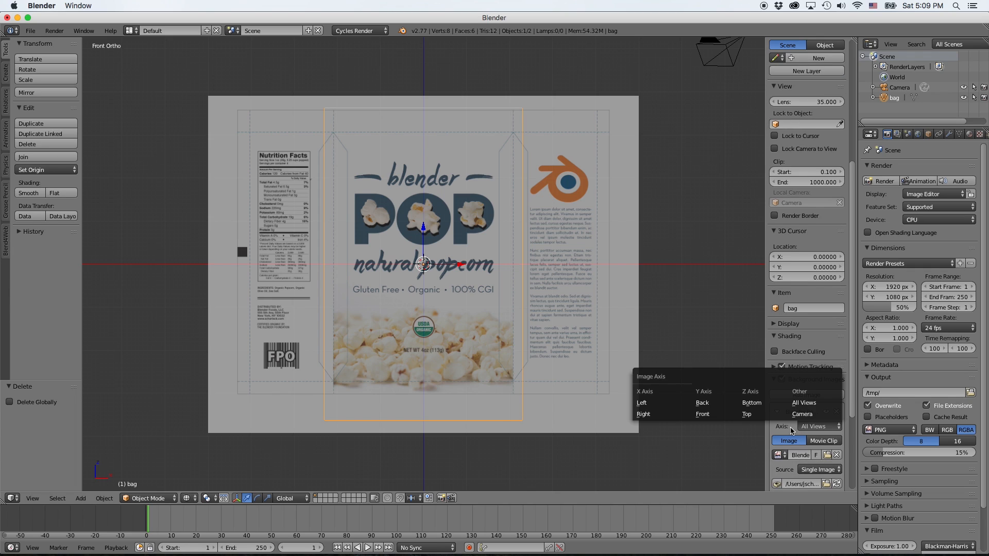
{"action": "left_click", "coordinate": [705, 415]}
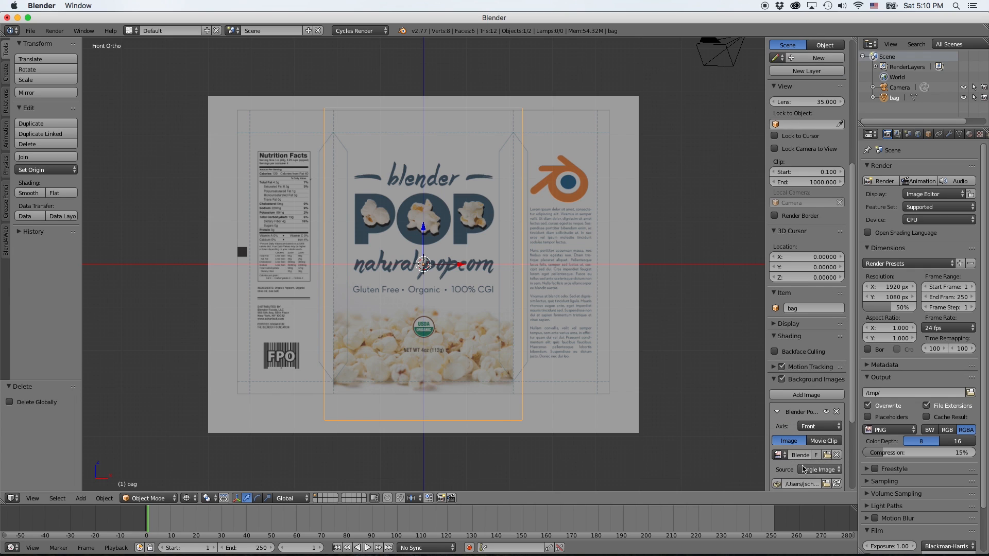
- Set the background image's size to 11 and its Y offset to -0.4 to align the dieline with the bag outline
{"action": "scroll", "coordinate": [805, 453], "scroll_direction": "down", "scroll_amount": 4}
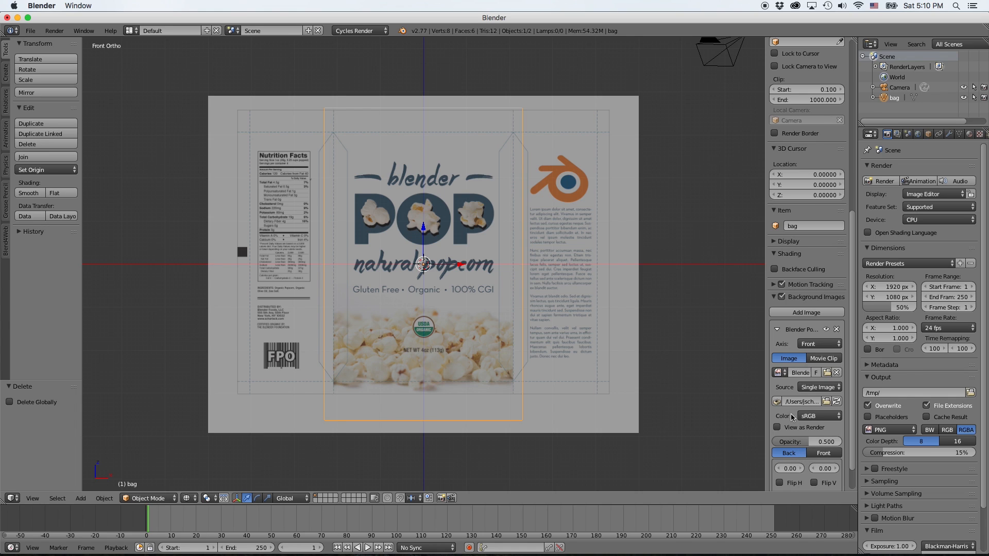
{"action": "scroll", "coordinate": [515, 405], "scroll_direction": "down", "scroll_amount": 1}
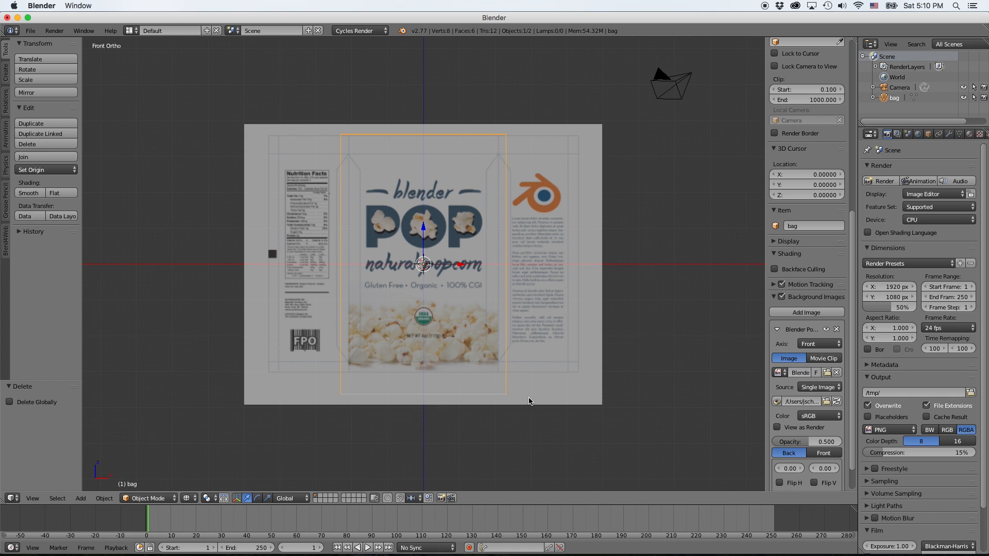
{"action": "scroll", "coordinate": [530, 401], "scroll_direction": "up", "scroll_amount": 1}
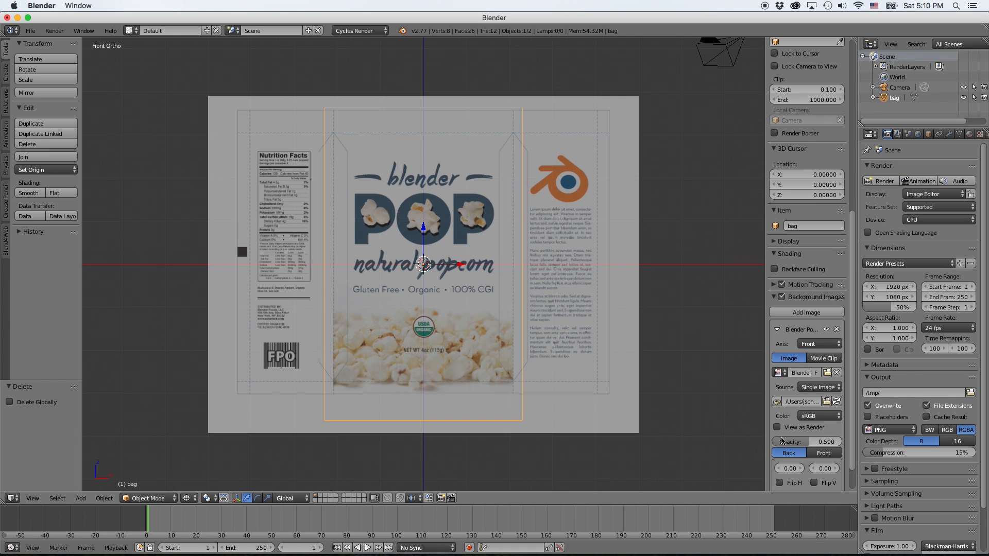
{"action": "scroll", "coordinate": [782, 440], "scroll_direction": "down", "scroll_amount": 2}
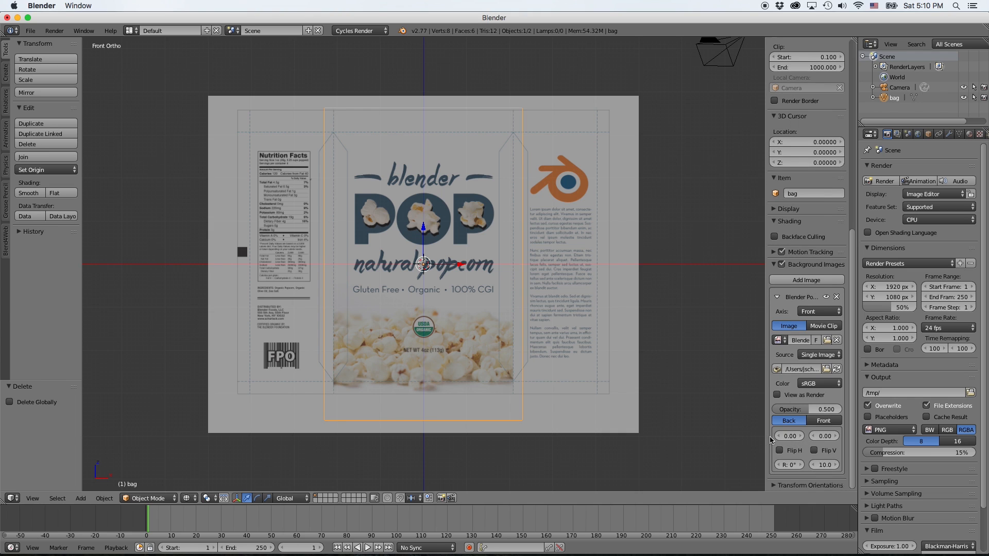
{"action": "left_click_drag", "start_coordinate": [765, 439], "coordinate": [730, 438]}
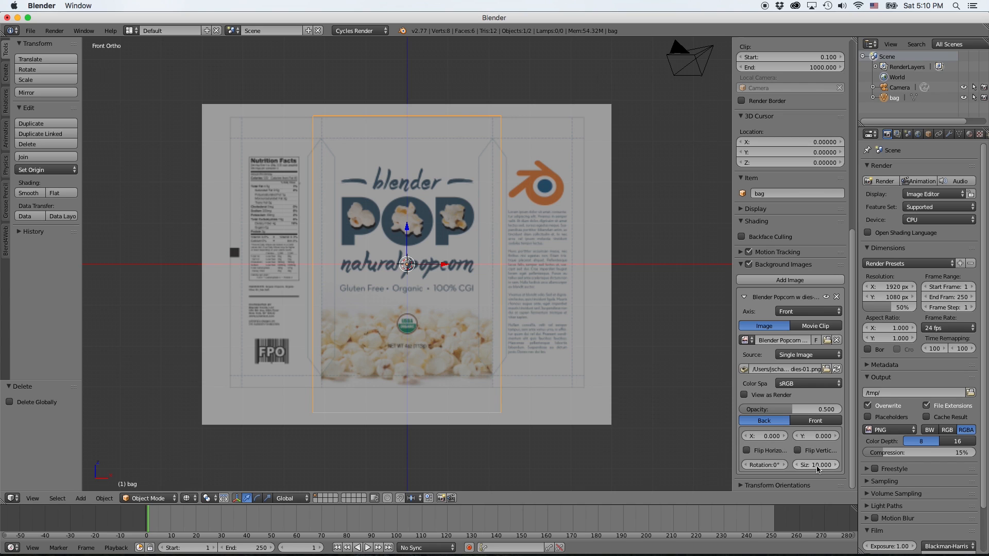
{"action": "left_click_drag", "start_coordinate": [808, 468], "coordinate": [826, 468]}
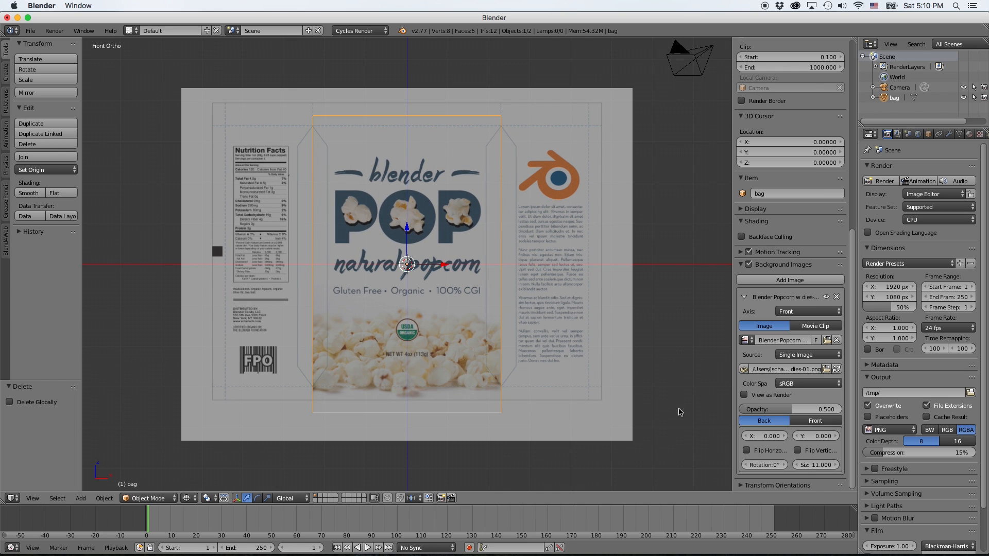
{"action": "left_click_drag", "start_coordinate": [809, 439], "coordinate": [797, 440]}
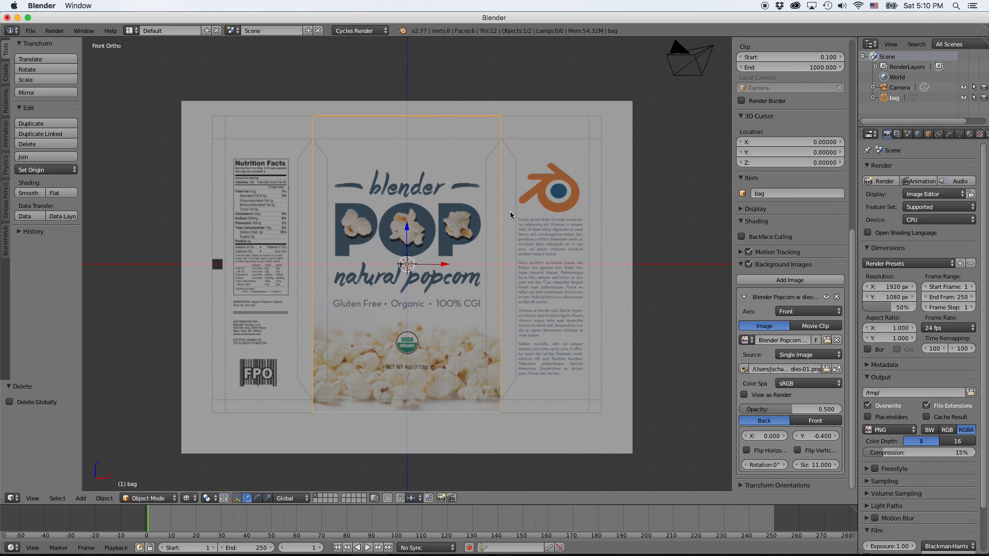
- Save the Blender file as Tutorial 4.blend
{"action": "key", "text": "super+Tab"}
{"action": "key", "text": "super+Tab"}
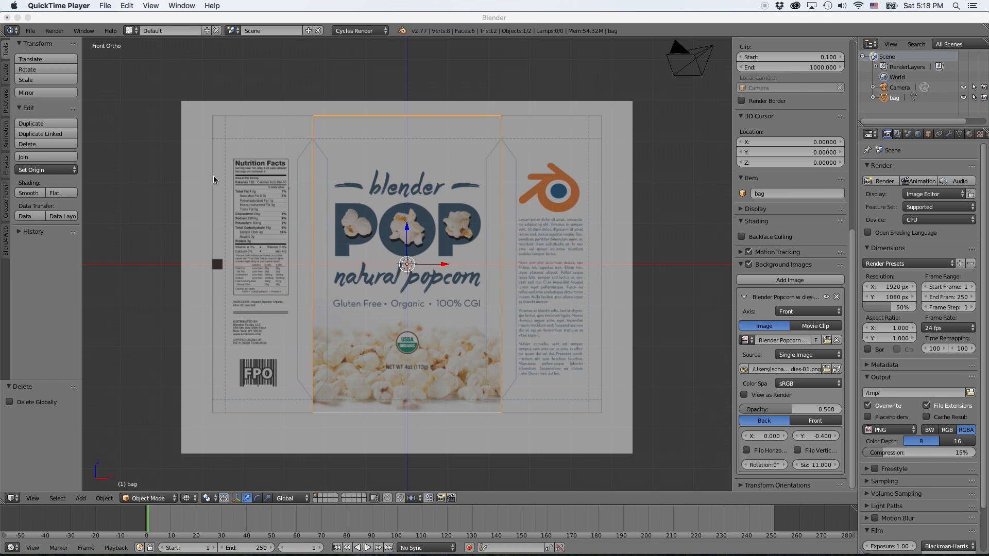
{"action": "left_click", "coordinate": [175, 85]}
{"action": "key", "text": "super+s"}
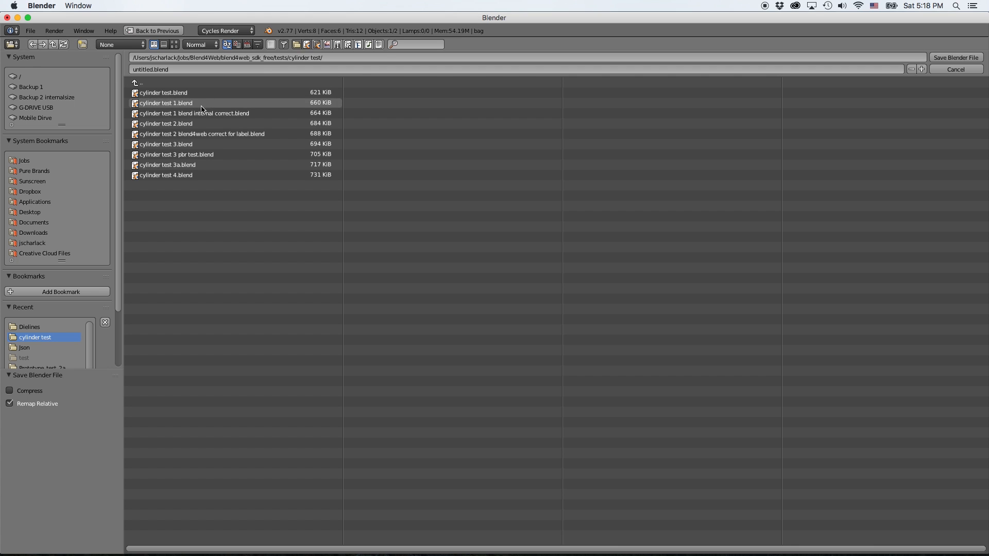
{"action": "key", "text": "Escape"}
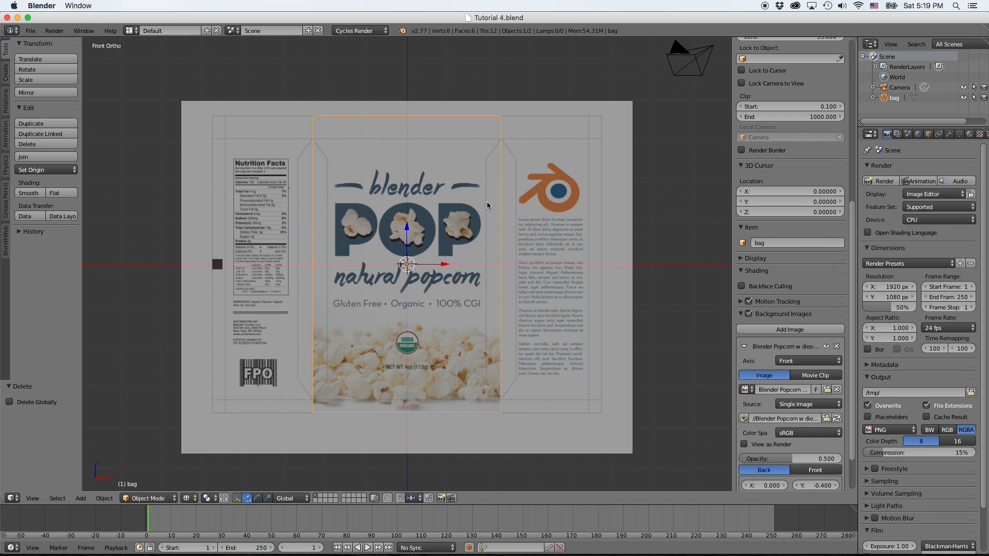
- Enter Edit Mode on the bag and add two evenly spaced horizontal loop cuts across its height
{"action": "middle_click_drag", "start_coordinate": [518, 206], "coordinate": [469, 217]}
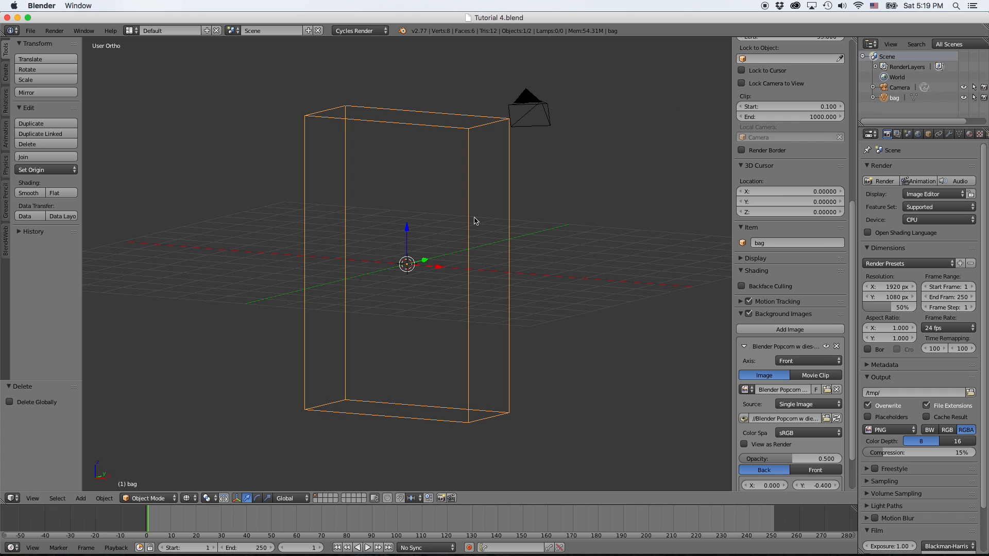
{"action": "key", "text": "KP_1"}
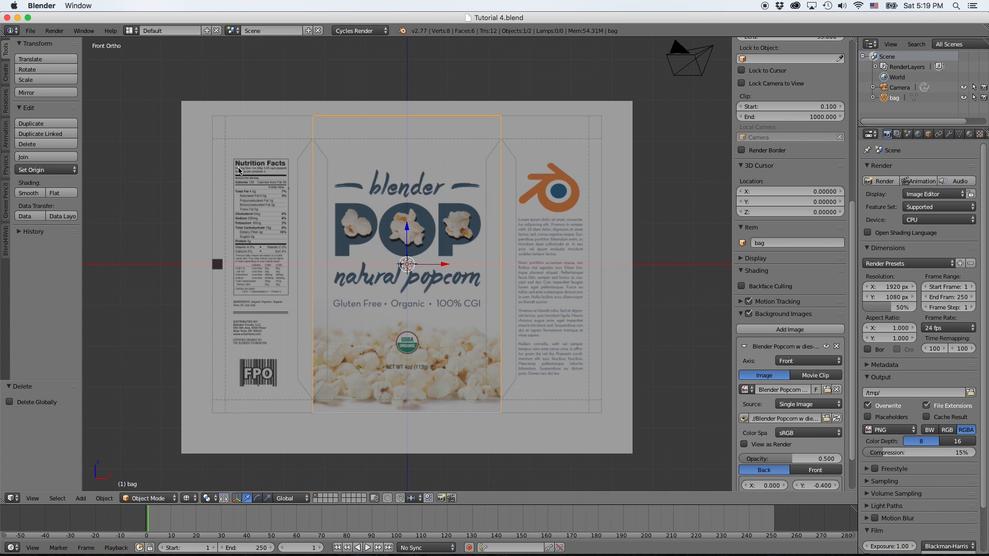
{"action": "key", "text": "Tab"}
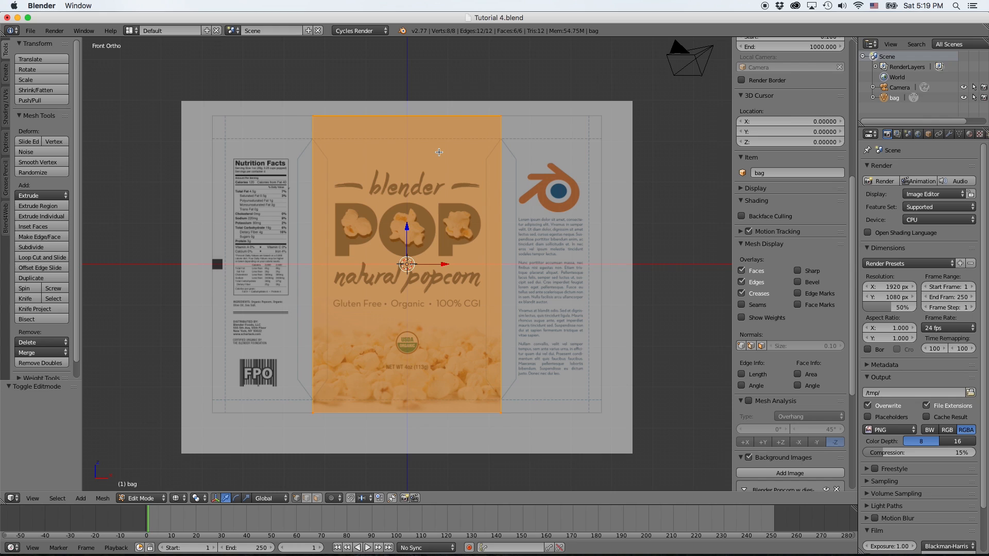
{"action": "key", "text": "a"}
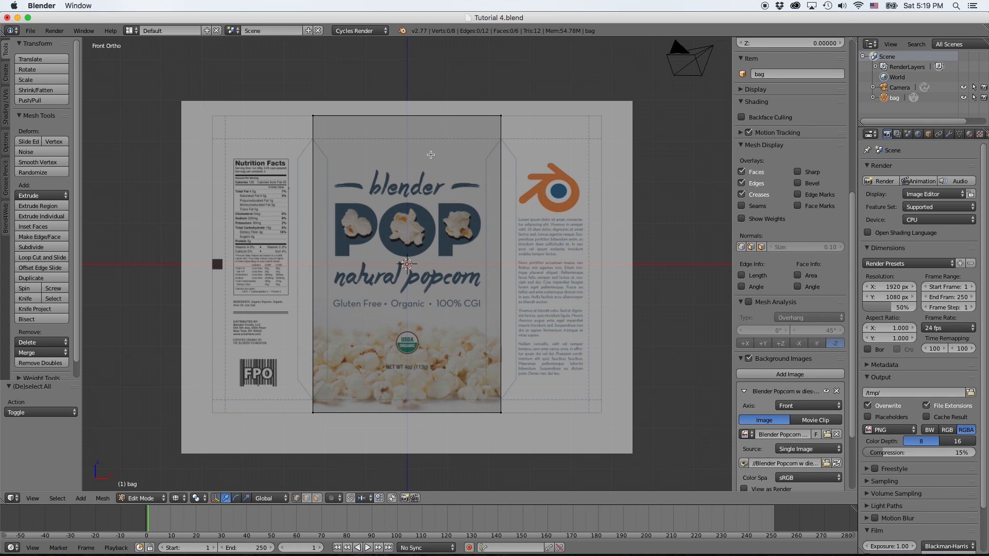
{"action": "key", "text": "ctrl+r"}
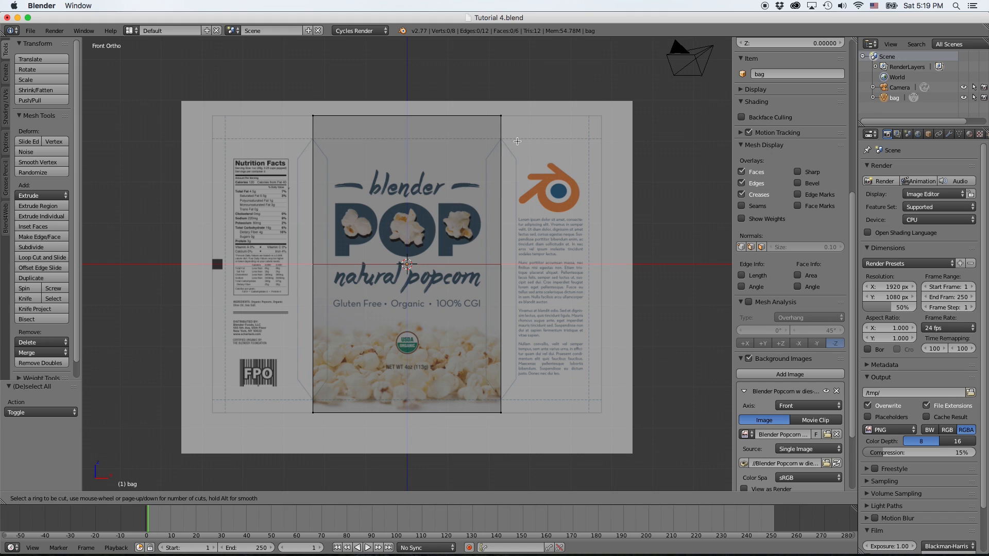
{"action": "scroll", "coordinate": [486, 191], "scroll_direction": "up", "scroll_amount": 1}
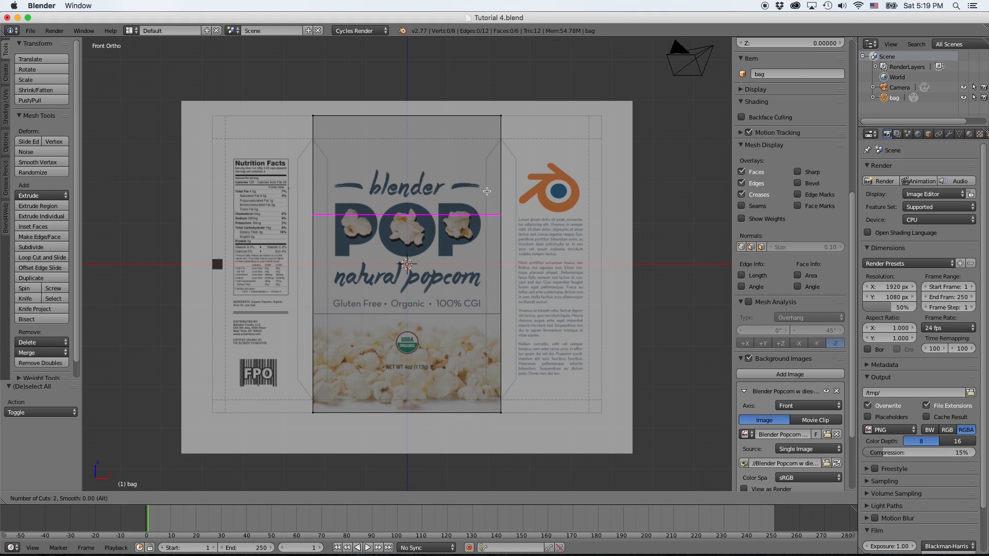
{"action": "left_click", "coordinate": [510, 193]}
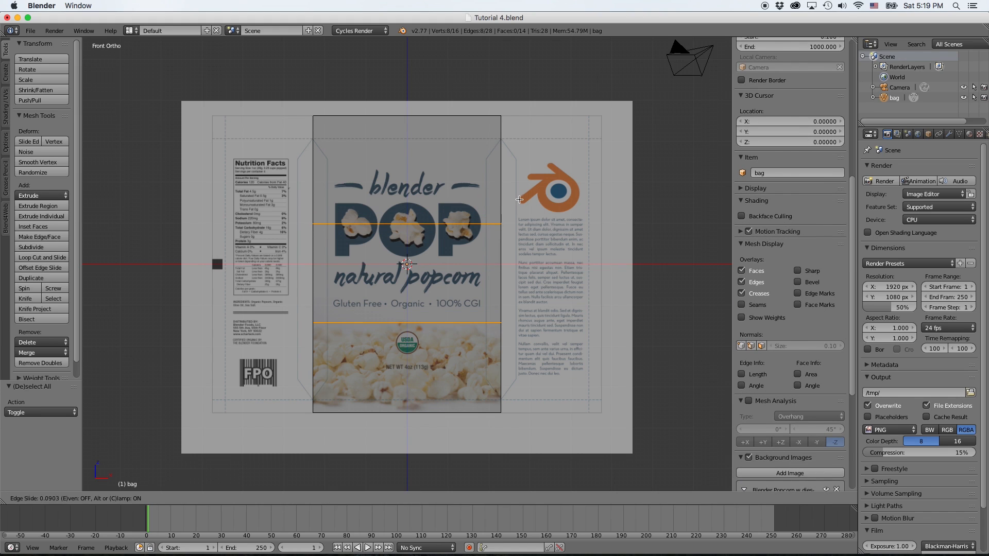
{"action": "left_click", "coordinate": [518, 197]}
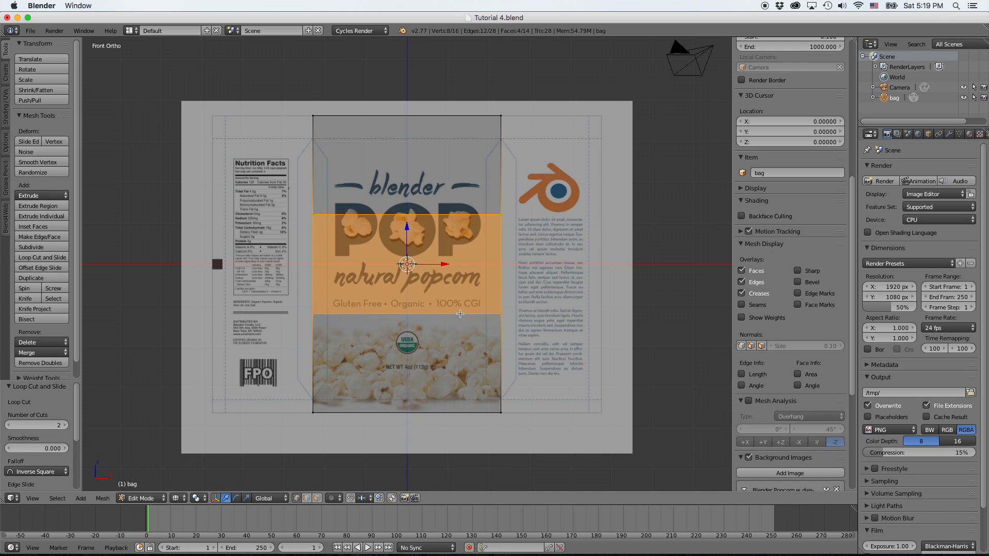
- Scale the two loop cuts apart along Z by about 2.53 so the upper one meets the dieline's upper seal line
{"action": "key", "text": "s"}
{"action": "key", "text": "z"}
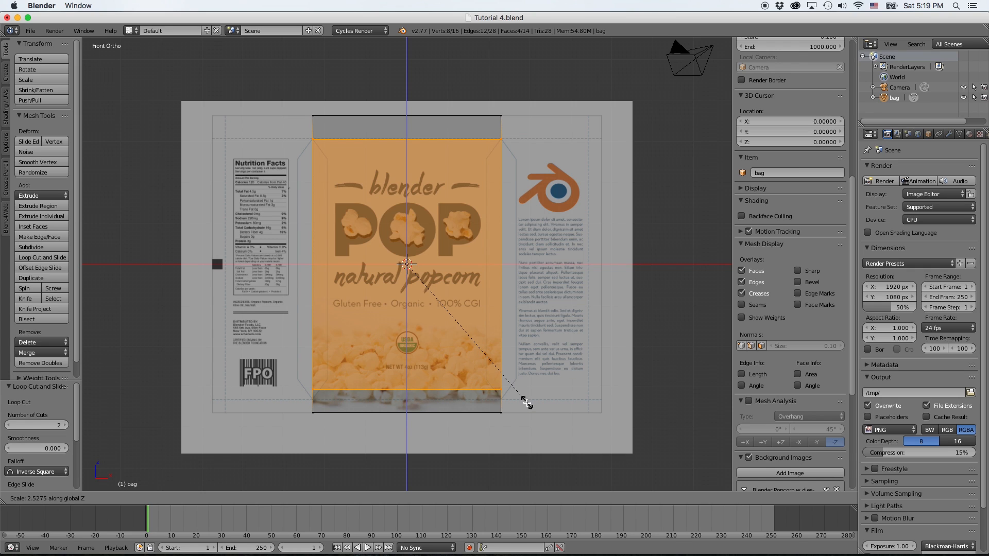
{"action": "left_click", "coordinate": [525, 402]}
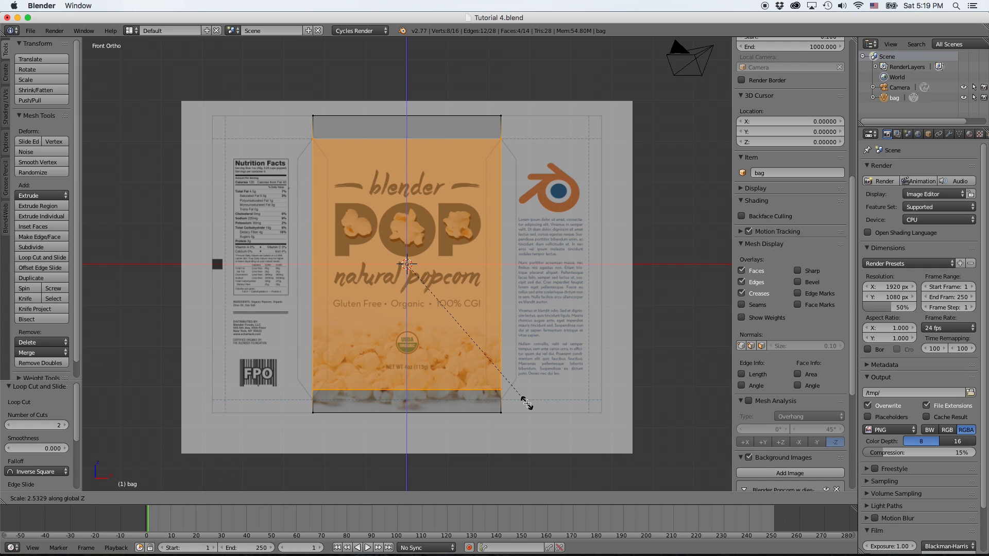
- Select only the lower edge loop and move it -0.138 along Z onto the dieline's lower seal line
{"action": "key", "text": "a"}
{"action": "right_click", "coordinate": [486, 391]}
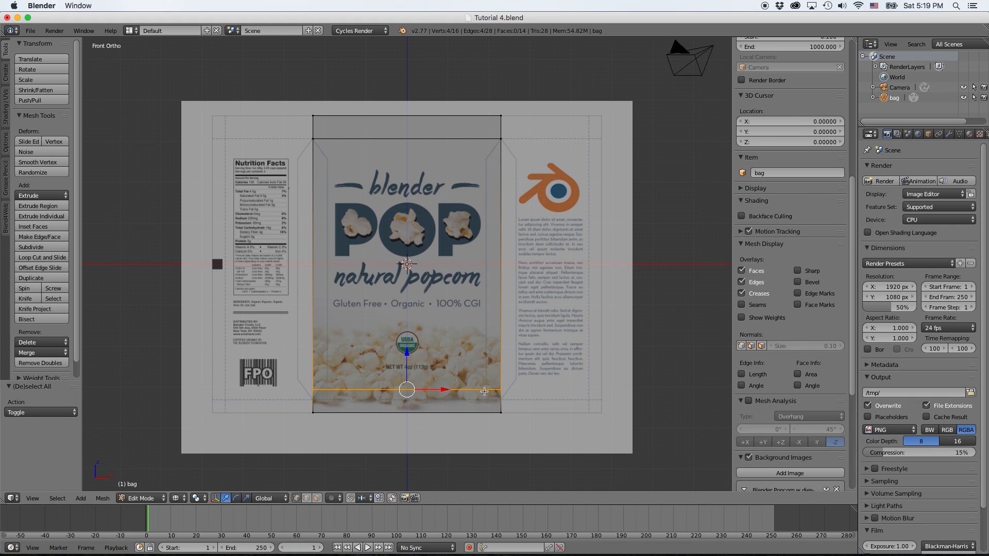
{"action": "middle_click_drag", "start_coordinate": [485, 372], "coordinate": [441, 380]}
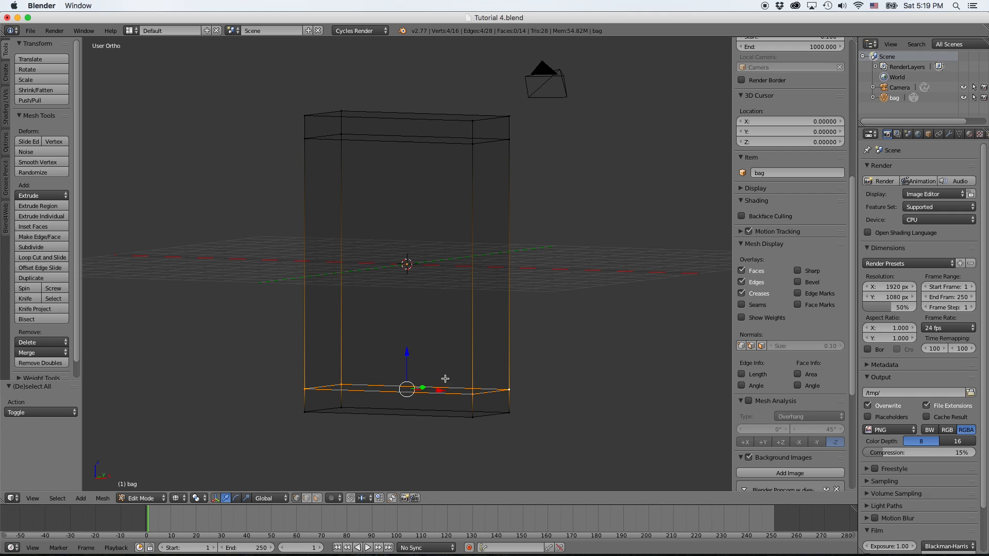
{"action": "left_click_drag", "start_coordinate": [406, 360], "coordinate": [408, 363]}
{"action": "key", "text": "KP_1"}
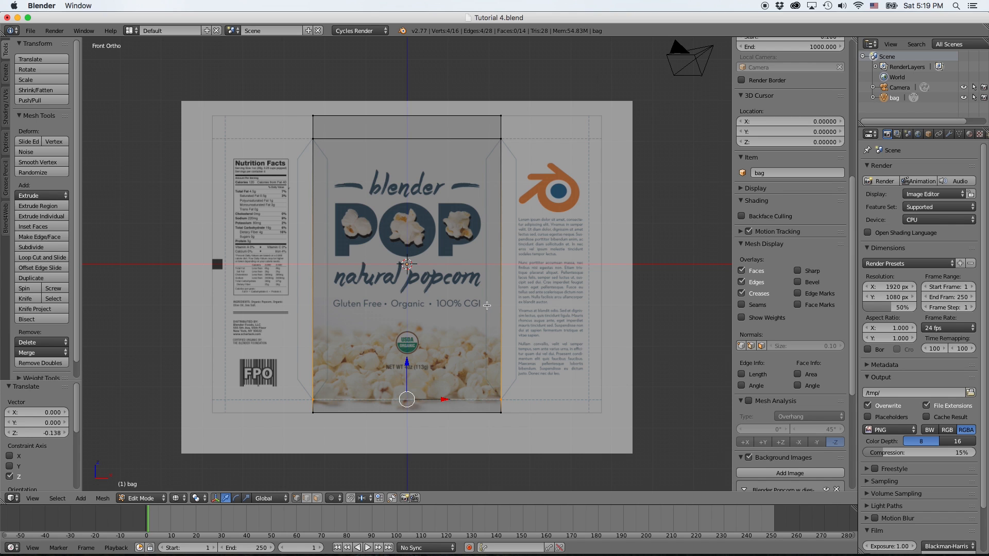
{"action": "middle_click_drag", "start_coordinate": [487, 305], "coordinate": [413, 310]}
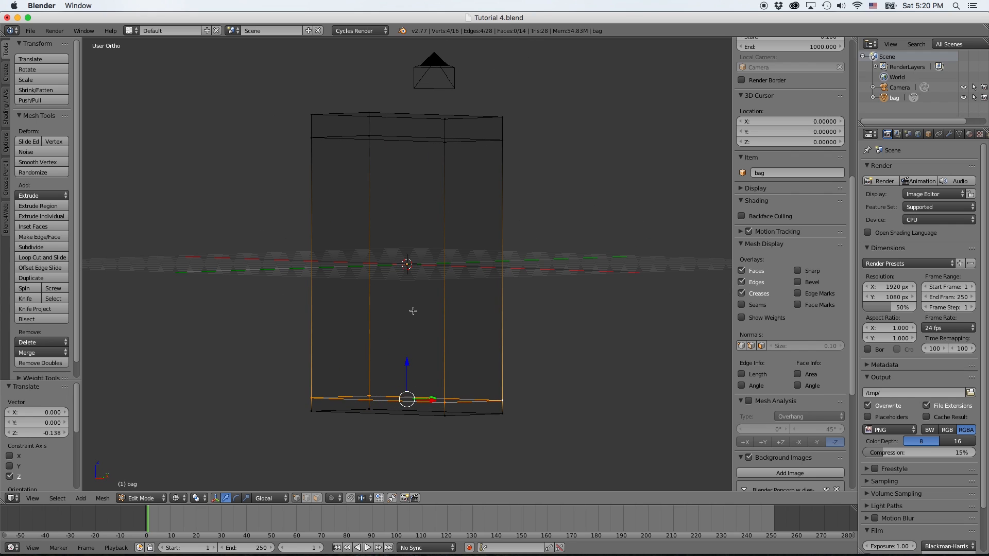
- Select the whole bag mesh and scale it along Y by 0.318 to flatten its depth
{"action": "key", "text": "a"}
{"action": "key", "text": "a"}
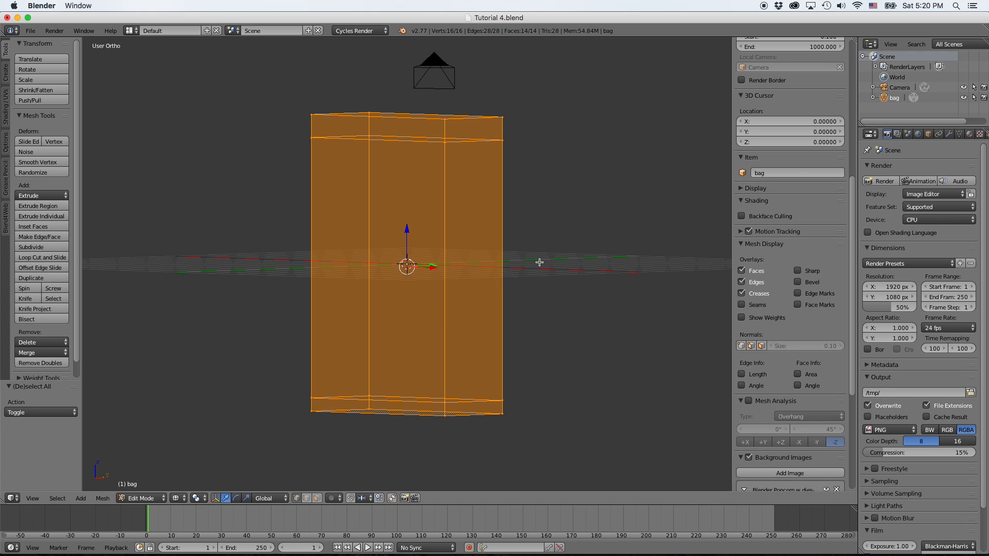
{"action": "key", "text": "s"}
{"action": "key", "text": "y"}
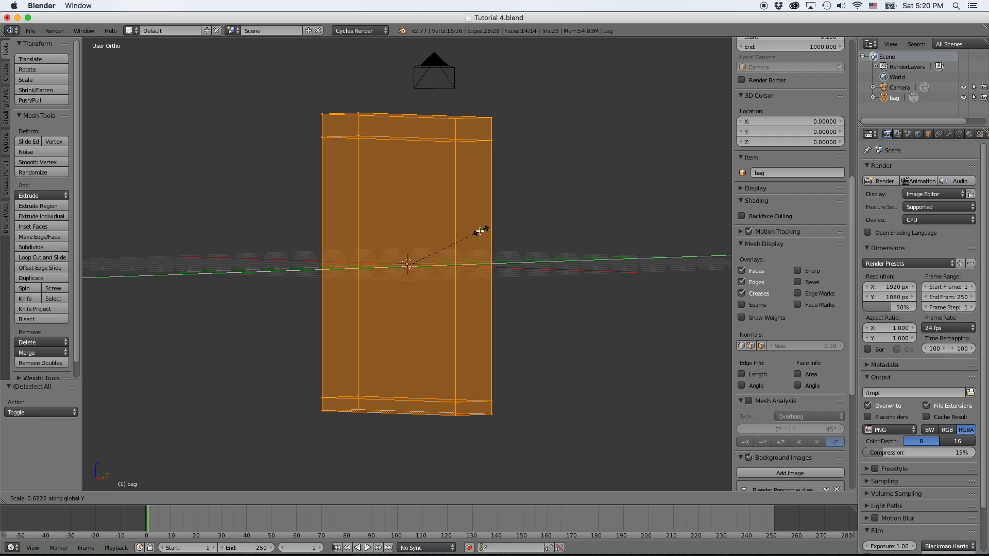
{"action": "left_click", "coordinate": [446, 280]}
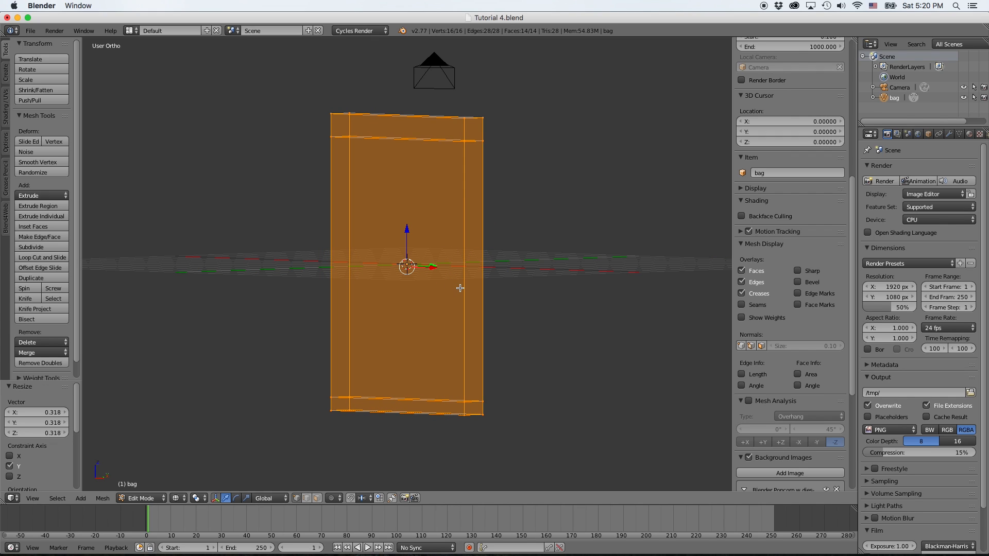
- In front view, add two evenly spaced horizontal loop cuts across the bag section between the two seal lines
{"action": "key", "text": "KP_1"}
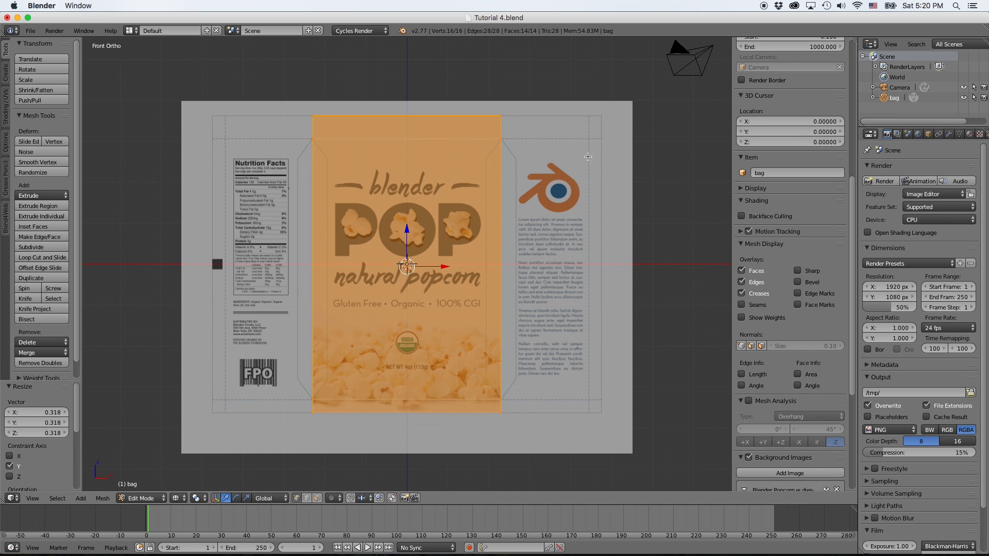
{"action": "key", "text": "a"}
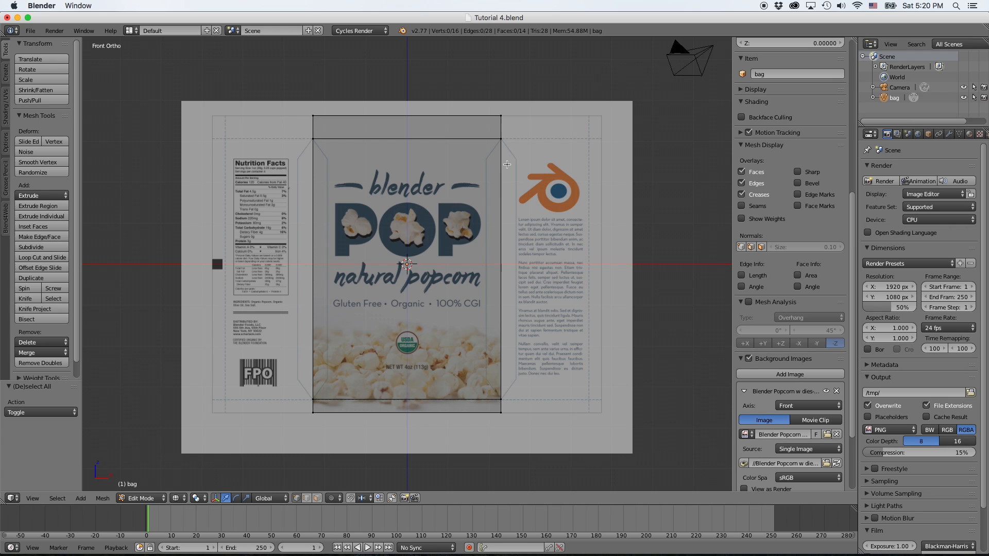
{"action": "key", "text": "ctrl+r"}
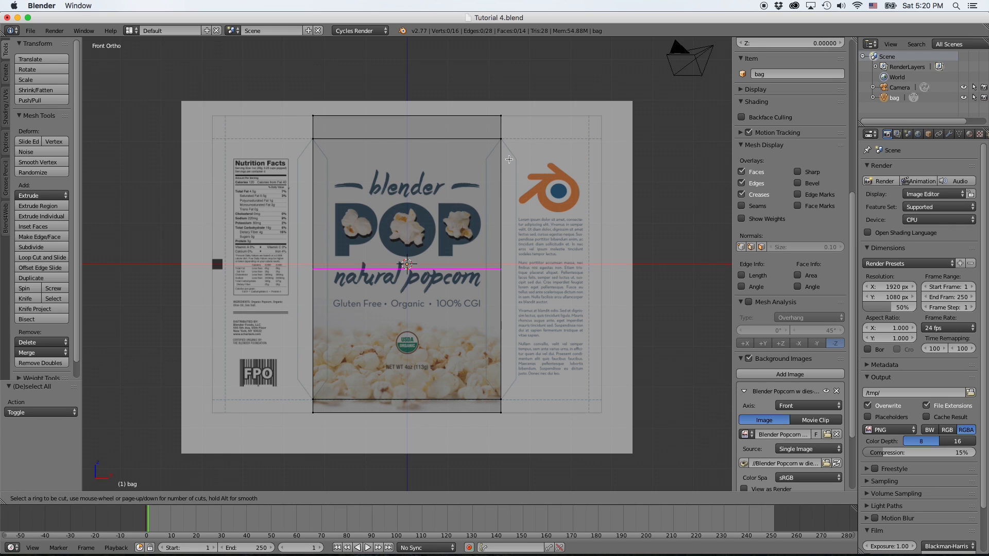
{"action": "scroll", "coordinate": [494, 173], "scroll_direction": "up", "scroll_amount": 1}
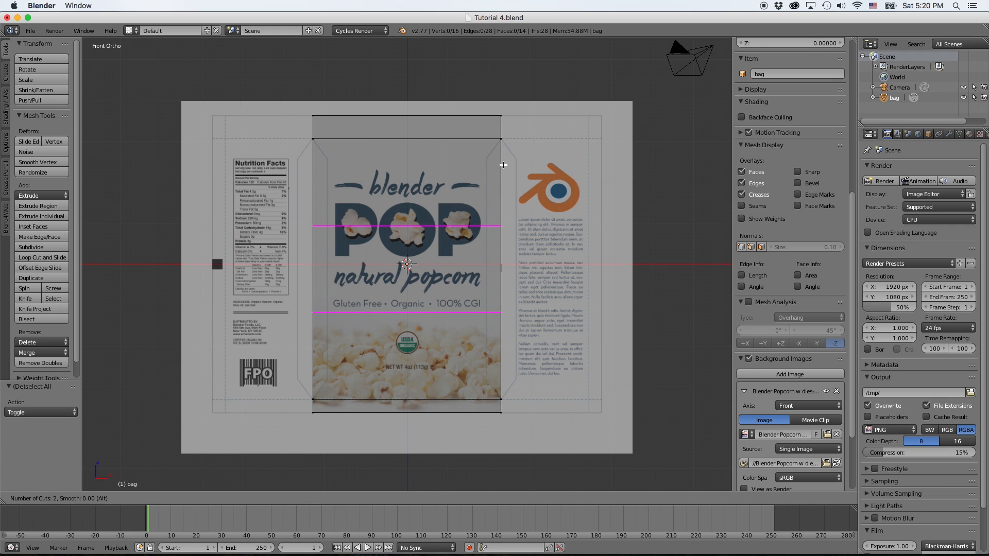
{"action": "left_click", "coordinate": [503, 164]}
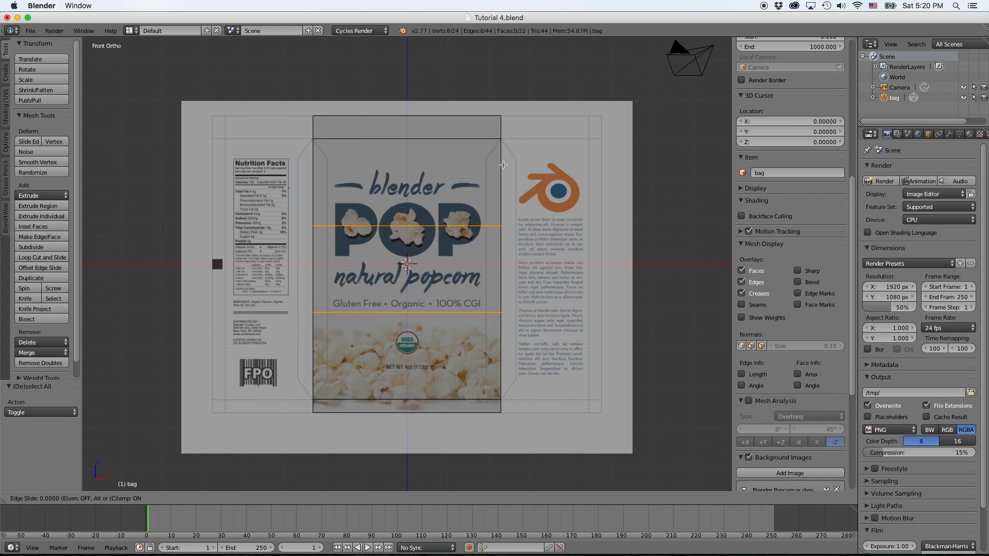
{"action": "right_click", "coordinate": [504, 165]}
- Scale the two new loop cuts apart along Z by 2.558, towards the seal edges
{"action": "key", "text": "s"}
{"action": "right_click", "coordinate": [425, 265]}
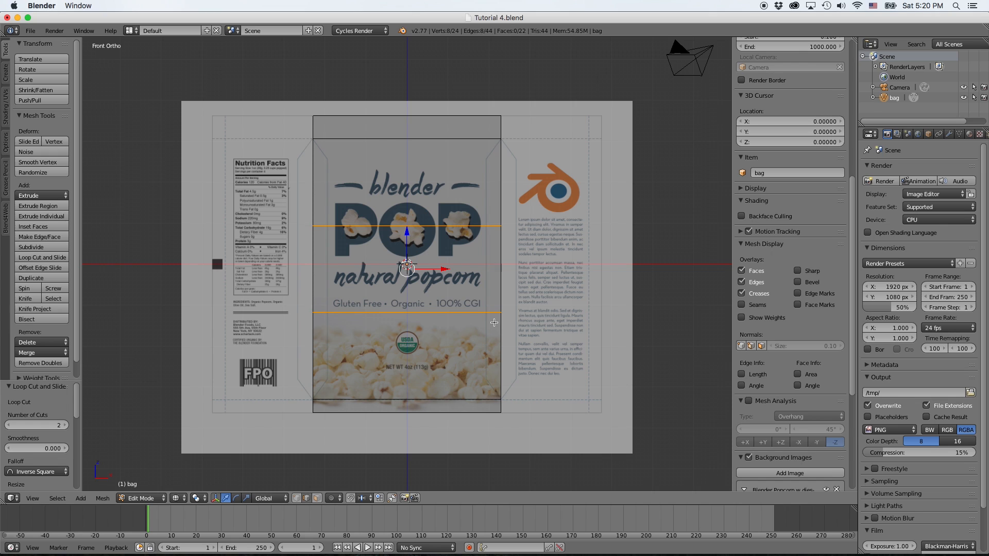
{"action": "key", "text": "s"}
{"action": "right_click", "coordinate": [527, 364]}
{"action": "key", "text": "s"}
{"action": "key", "text": "z"}
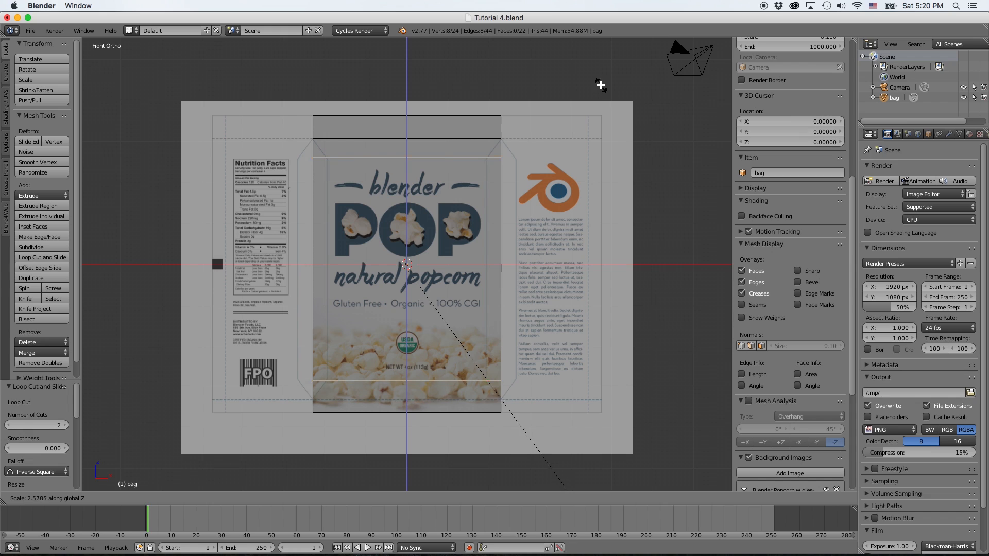
{"action": "left_click", "coordinate": [595, 81]}
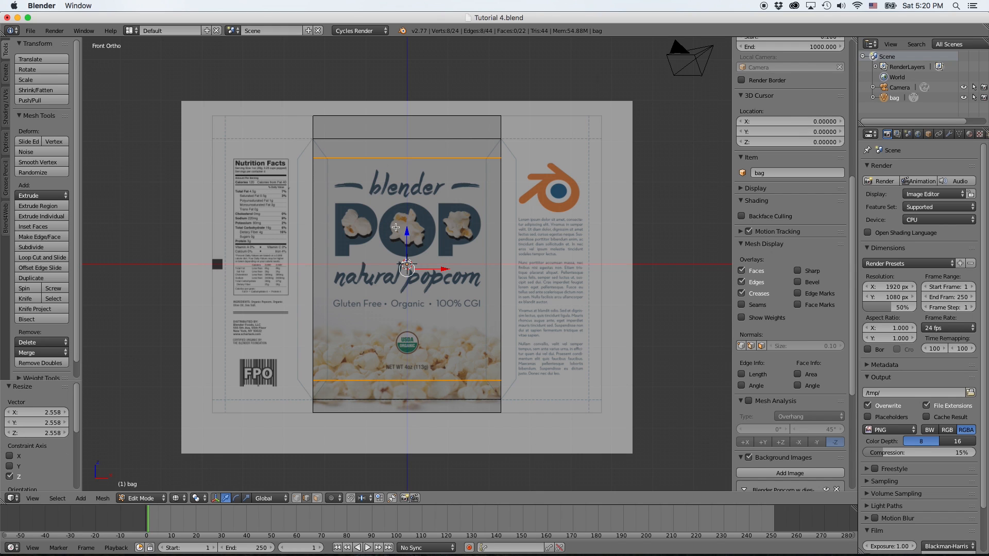
- Scale the same two loop cuts slightly back together along Z by 0.951
{"action": "key", "text": "s"}
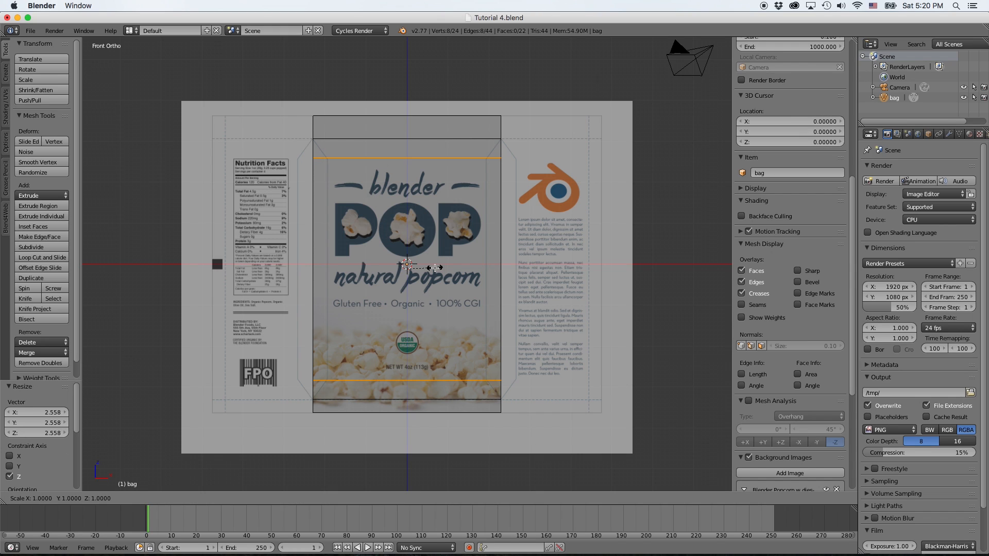
{"action": "key", "text": "z"}
{"action": "left_click", "coordinate": [427, 252]}
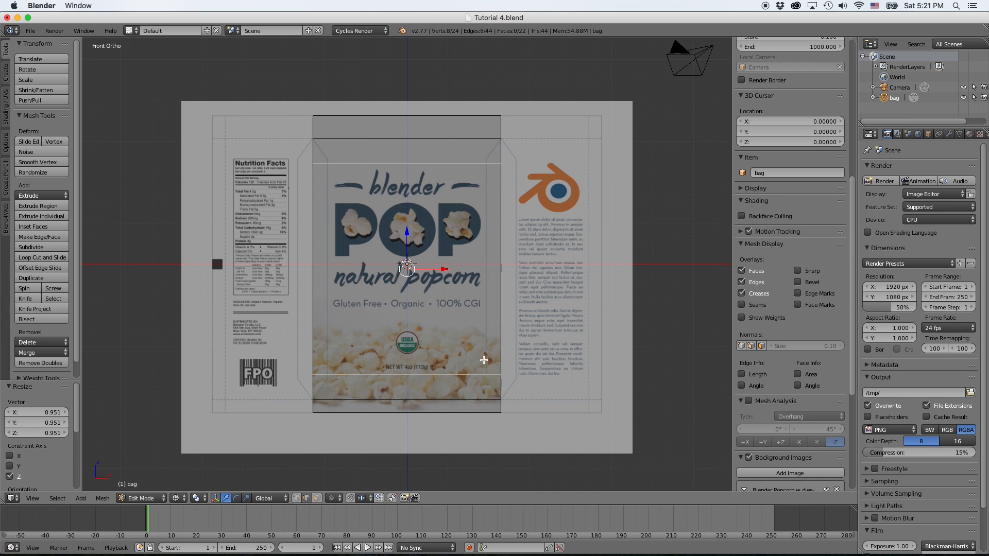
- In vertex select mode, clear the selection and select all eight vertices of the bag's upper seal section
{"action": "left_click", "coordinate": [297, 498]}
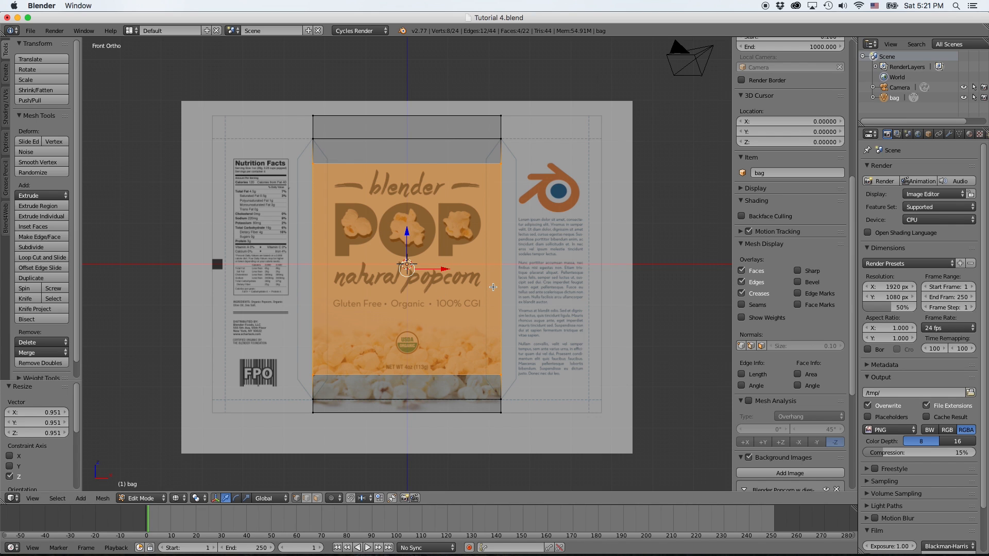
{"action": "key", "text": "a"}
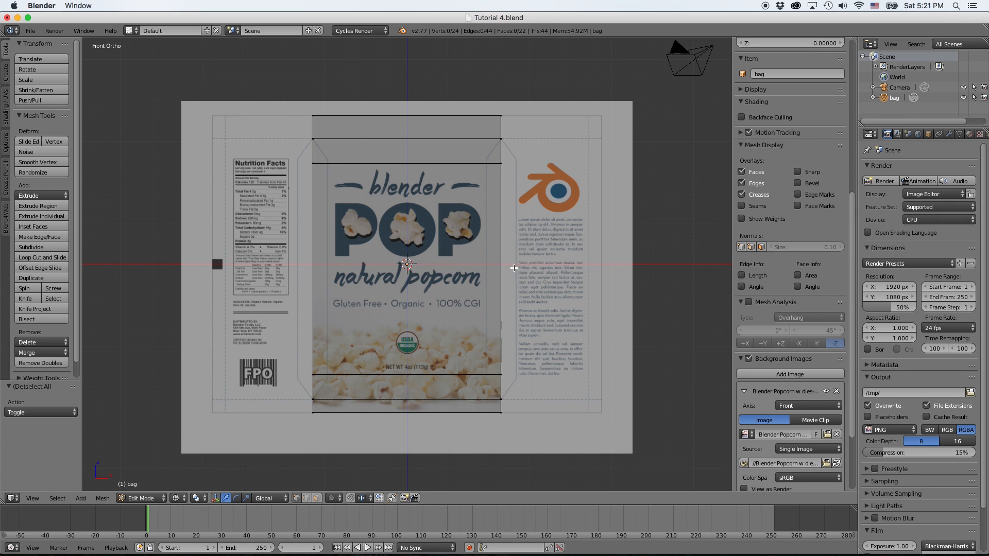
{"action": "middle_click_drag", "start_coordinate": [512, 265], "coordinate": [423, 275]}
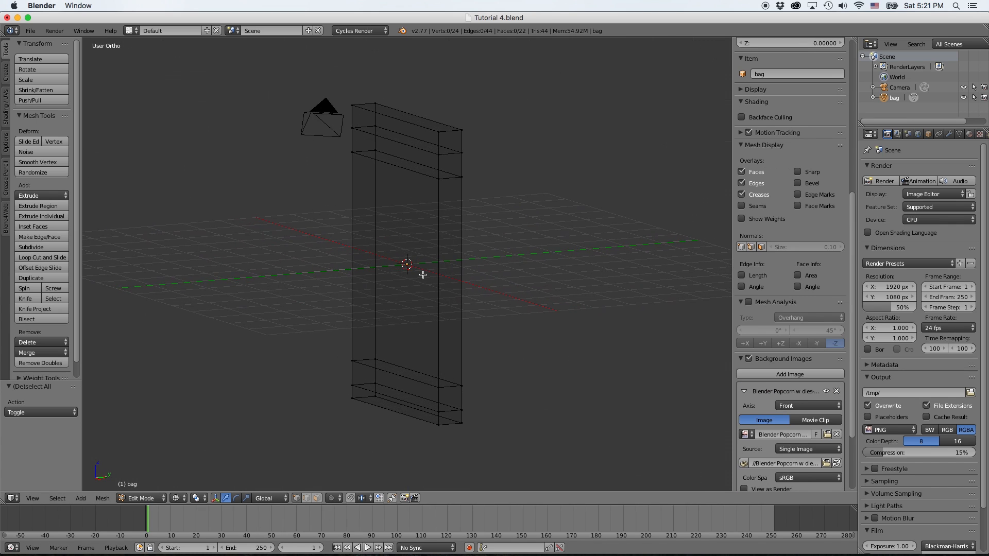
{"action": "right_click", "coordinate": [435, 132]}
{"action": "right_click", "coordinate": [451, 131], "text": "alt+shift"}
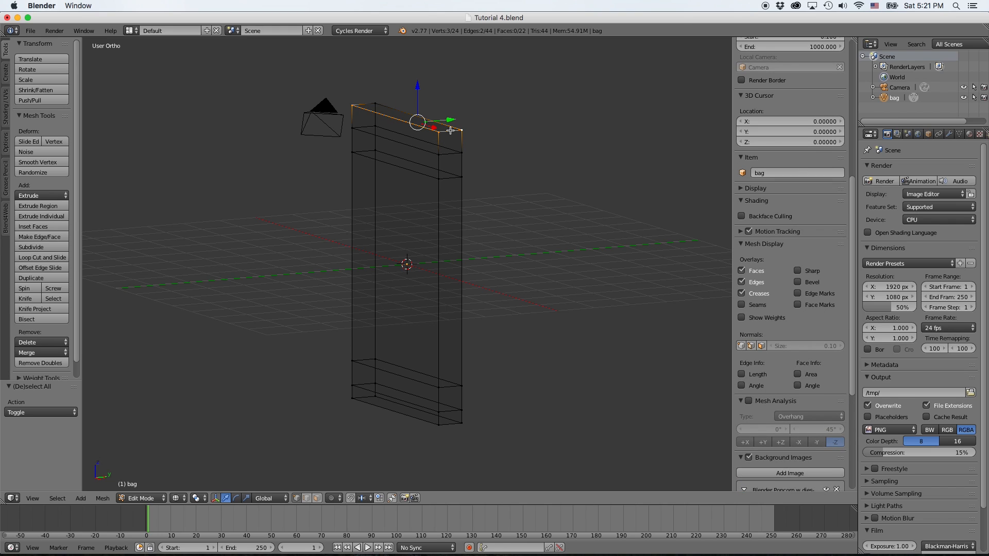
{"action": "right_click", "coordinate": [454, 152], "text": "alt+shift"}
{"action": "right_click", "coordinate": [376, 102], "text": "shift"}
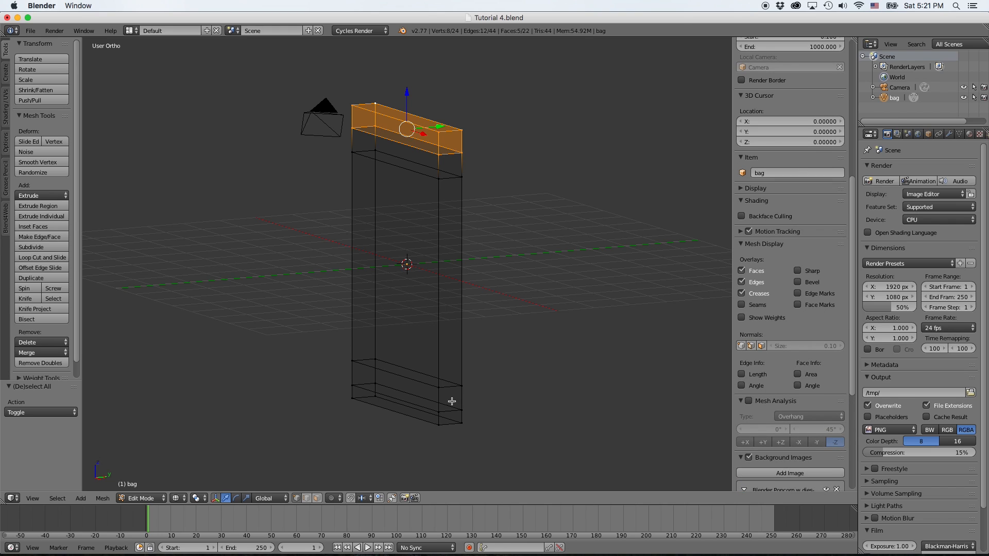
- Add the vertices of the bag's lower seal section to the selection and remove stray middle edge loops
{"action": "right_click", "coordinate": [431, 406], "text": "alt+shift"}
{"action": "right_click", "coordinate": [432, 421], "text": "alt+shift"}
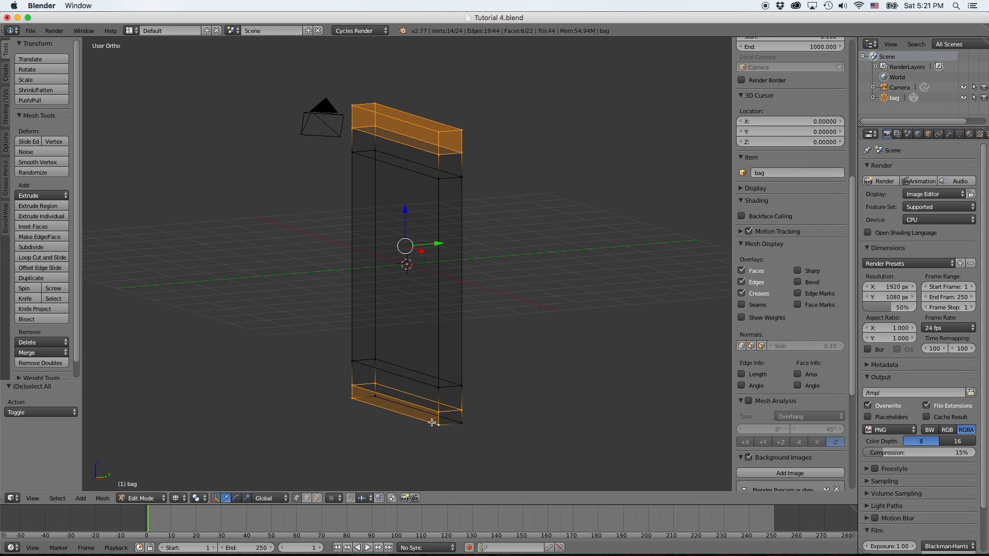
{"action": "right_click", "coordinate": [461, 422], "text": "alt+shift"}
{"action": "right_click", "coordinate": [376, 396], "text": "alt+shift"}
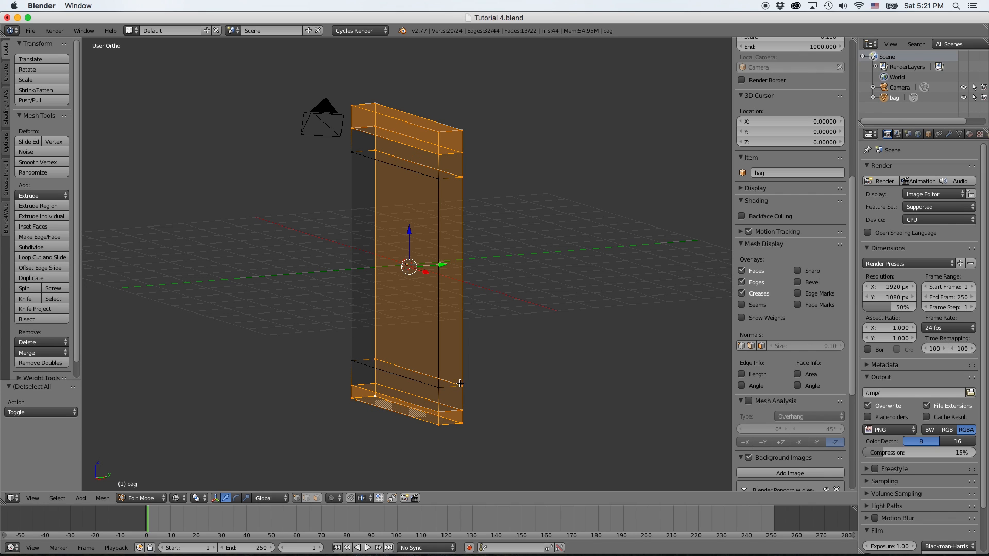
{"action": "right_click", "coordinate": [387, 407], "text": "alt+shift"}
{"action": "right_click", "coordinate": [376, 397], "text": "shift"}
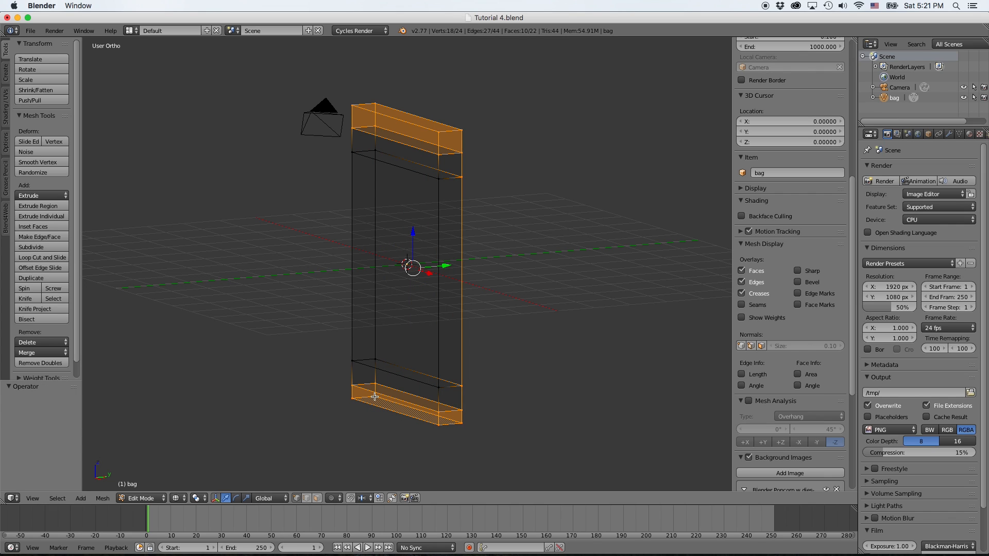
- Deselect the two remaining stray vertices on the middle section, keeping only the upper and lower seal sections selected
{"action": "middle_click_drag", "start_coordinate": [484, 393], "coordinate": [438, 394]}
{"action": "scroll", "coordinate": [438, 394], "scroll_direction": "down", "scroll_amount": 1}
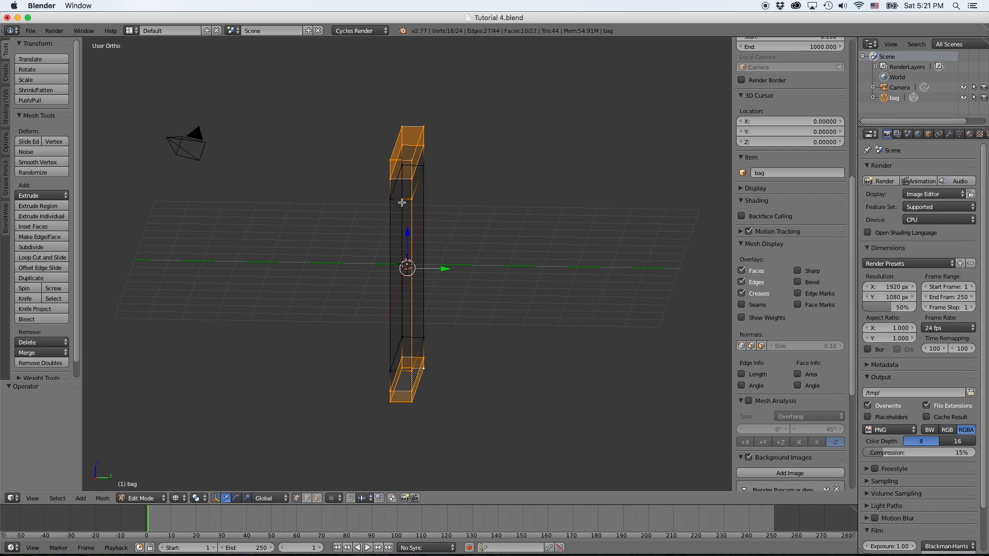
{"action": "right_click", "coordinate": [411, 199], "text": "shift"}
{"action": "left_click", "coordinate": [460, 307]}
{"action": "middle_click_drag", "start_coordinate": [460, 307], "coordinate": [495, 298]}
{"action": "right_click", "coordinate": [456, 356], "text": "shift"}
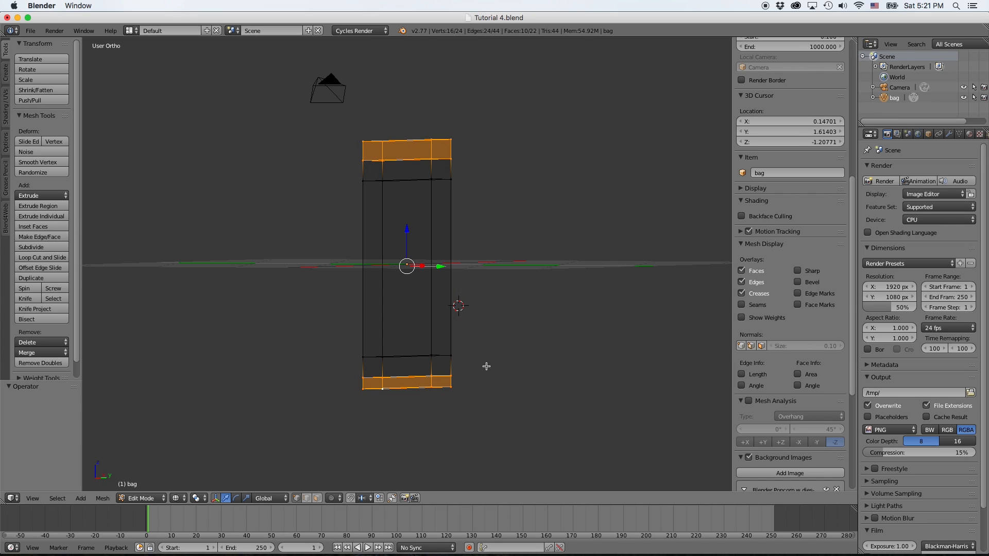
- Scale the selected upper and lower seal sections along Y by 0.079 to pinch them nearly flat
{"action": "key", "text": "s"}
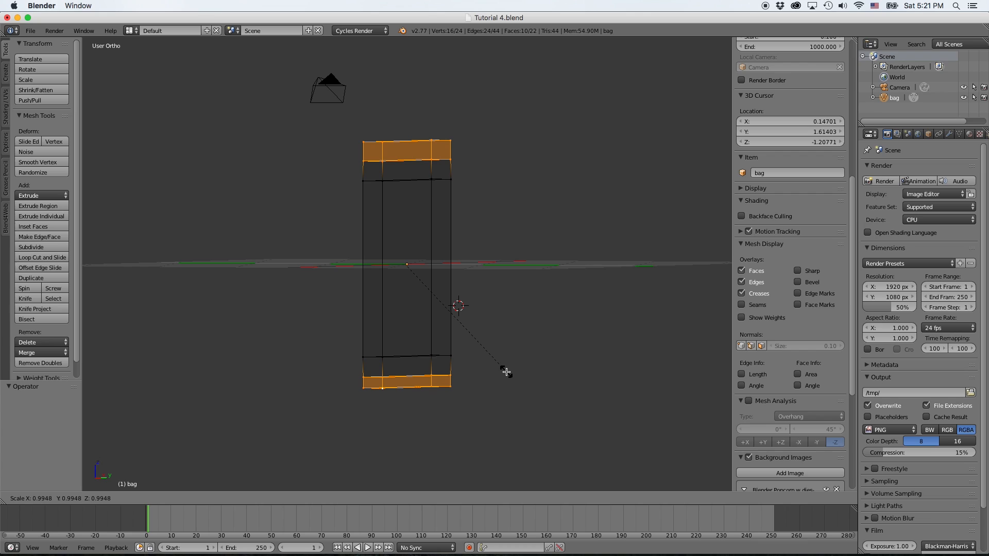
{"action": "key", "text": "y"}
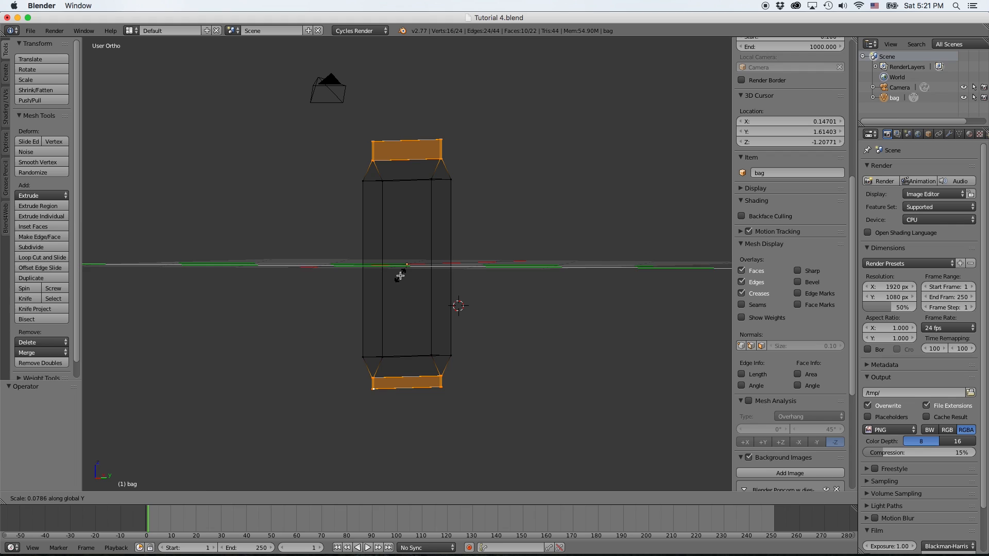
{"action": "left_click", "coordinate": [400, 276]}
{"action": "middle_click_drag", "start_coordinate": [451, 330], "coordinate": [514, 338]}
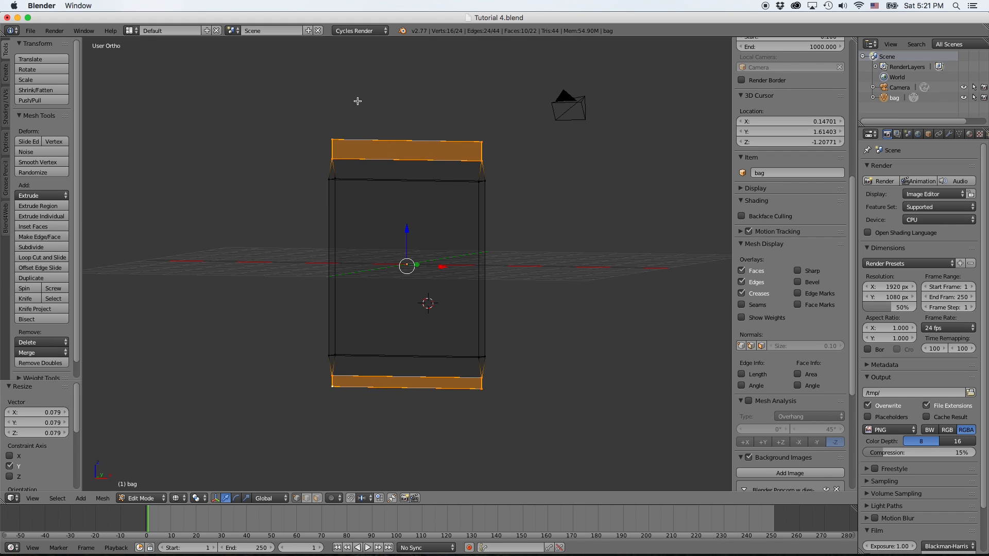
- Select only the two inner edge loops bounding the bag's body and scale them along X by about 0.88
{"action": "key", "text": "a"}
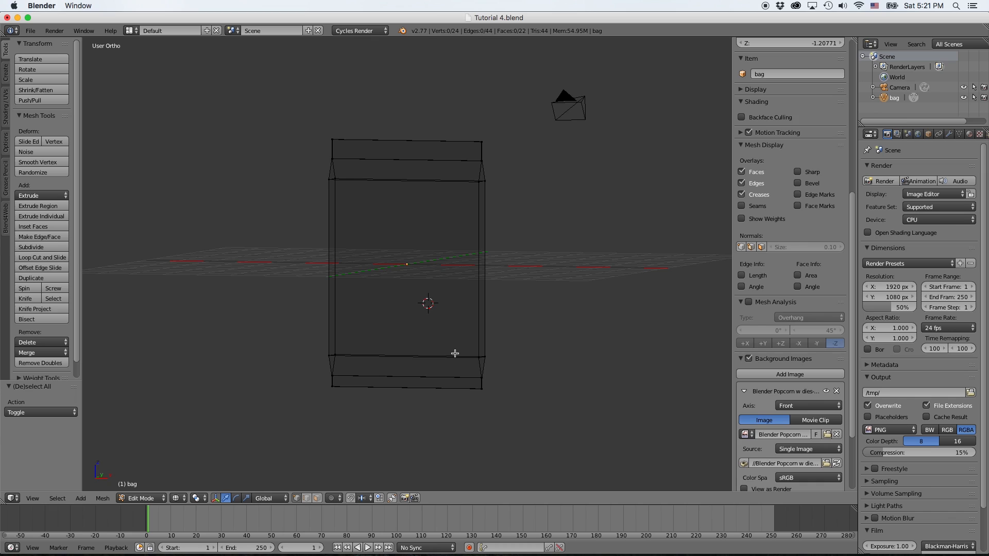
{"action": "right_click", "coordinate": [455, 355], "text": "alt"}
{"action": "right_click", "coordinate": [456, 179], "text": "alt+shift"}
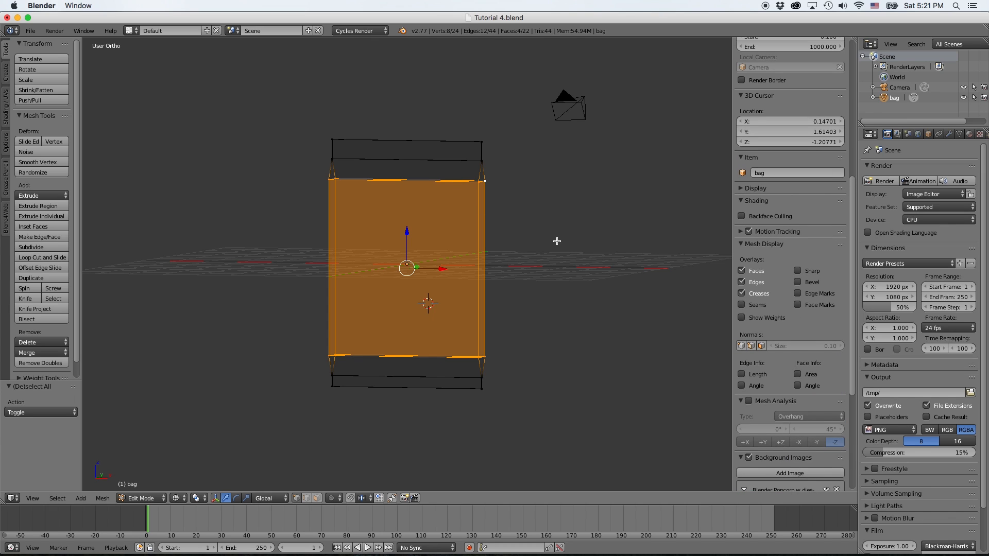
{"action": "key", "text": "s"}
{"action": "key", "text": "x"}
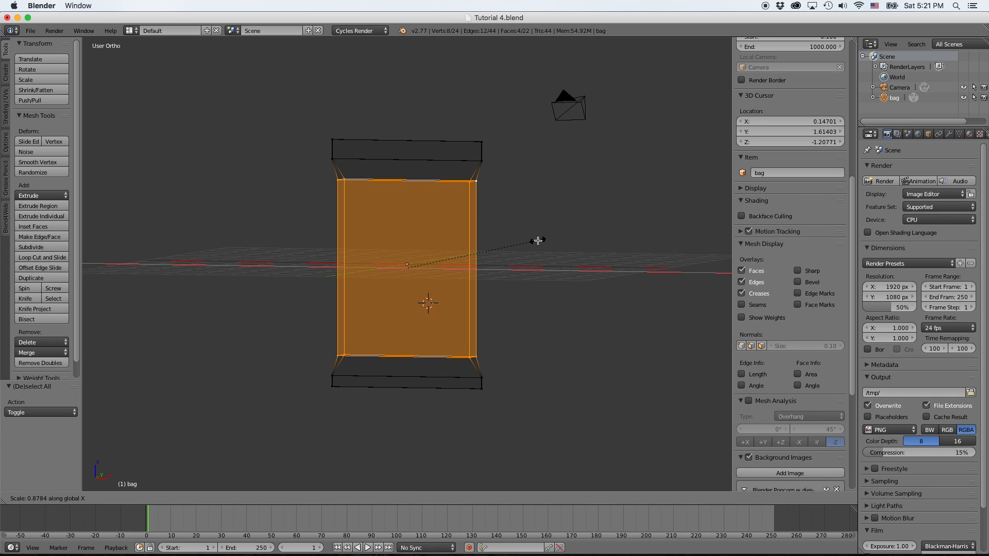
{"action": "left_click", "coordinate": [538, 240]}
- Leave Edit Mode and show the bag in solid shading
{"action": "key", "text": "Tab"}
{"action": "key", "text": "z"}
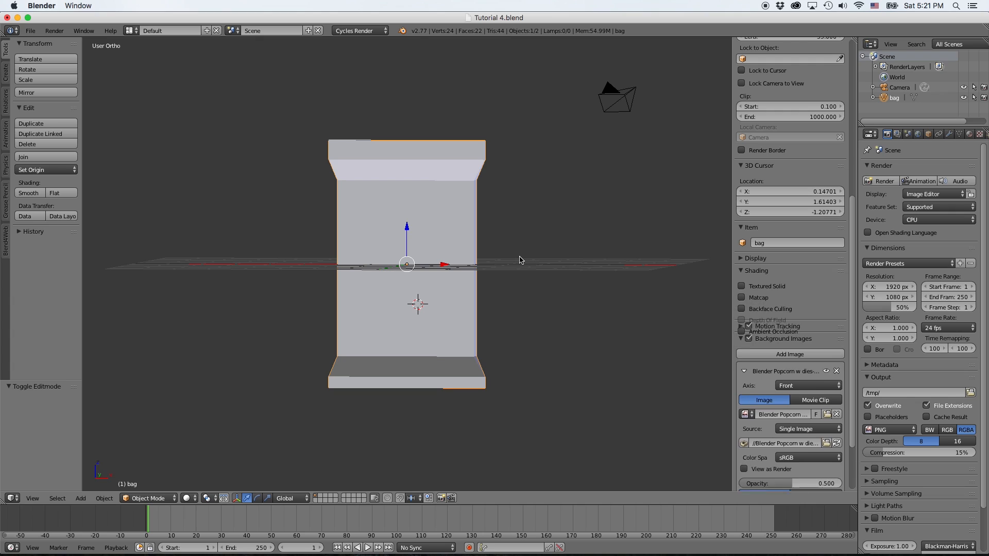
{"action": "mouse_move", "coordinate": [536, 261]}
{"action": "middle_mouse_down"}
{"action": "mouse_move", "coordinate": [501, 267]}
{"action": "mouse_move", "coordinate": [453, 254]}
{"action": "mouse_move", "coordinate": [443, 280]}
{"action": "mouse_move", "coordinate": [578, 248]}
{"action": "mouse_move", "coordinate": [489, 287]}
{"action": "mouse_move", "coordinate": [524, 262]}
{"action": "mouse_move", "coordinate": [576, 265]}
{"action": "mouse_move", "coordinate": [664, 239]}
{"action": "mouse_move", "coordinate": [448, 263]}
{"action": "mouse_move", "coordinate": [430, 276]}
{"action": "mouse_move", "coordinate": [551, 259]}
{"action": "middle_mouse_up"}
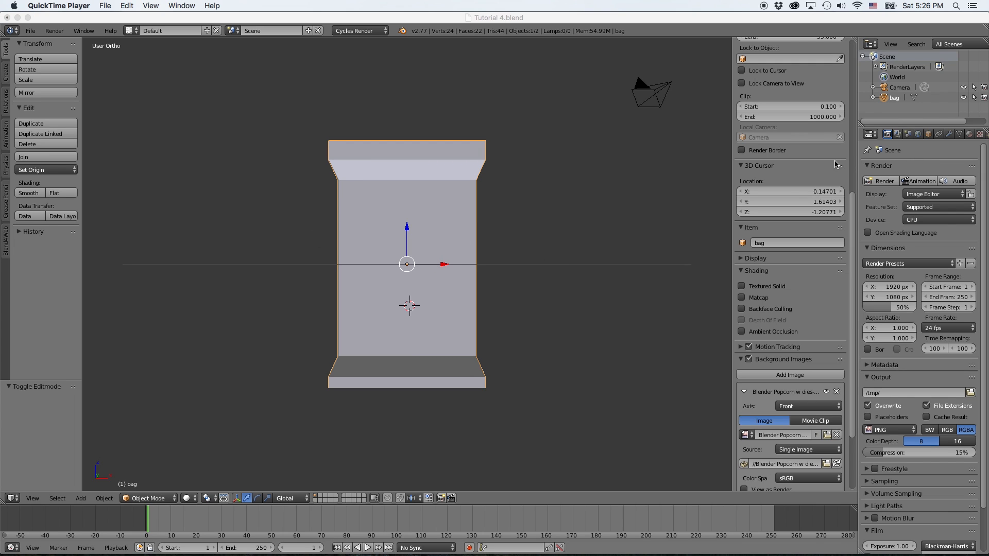
- Widen the Properties editor and add a Subdivision Surface modifier to the bag
{"action": "left_click", "coordinate": [735, 175]}
{"action": "left_click_drag", "start_coordinate": [731, 175], "coordinate": [757, 175]}
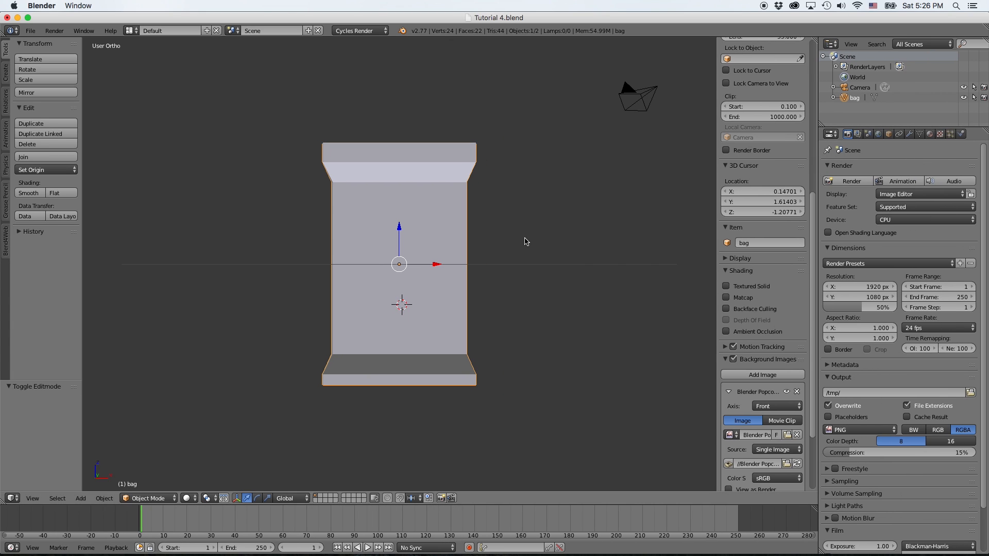
{"action": "middle_click_drag", "start_coordinate": [666, 234], "coordinate": [545, 260]}
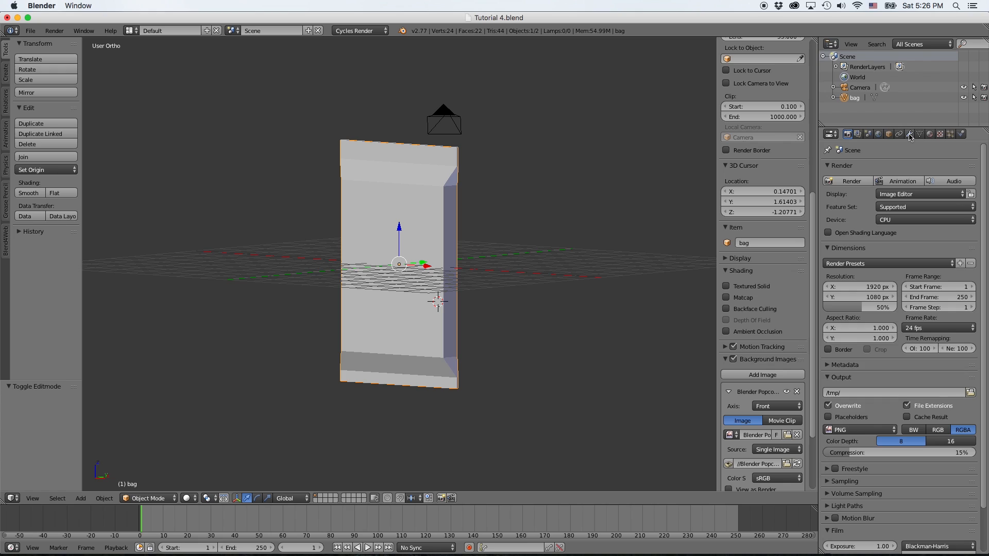
{"action": "left_click", "coordinate": [908, 134]}
{"action": "left_click", "coordinate": [873, 170]}
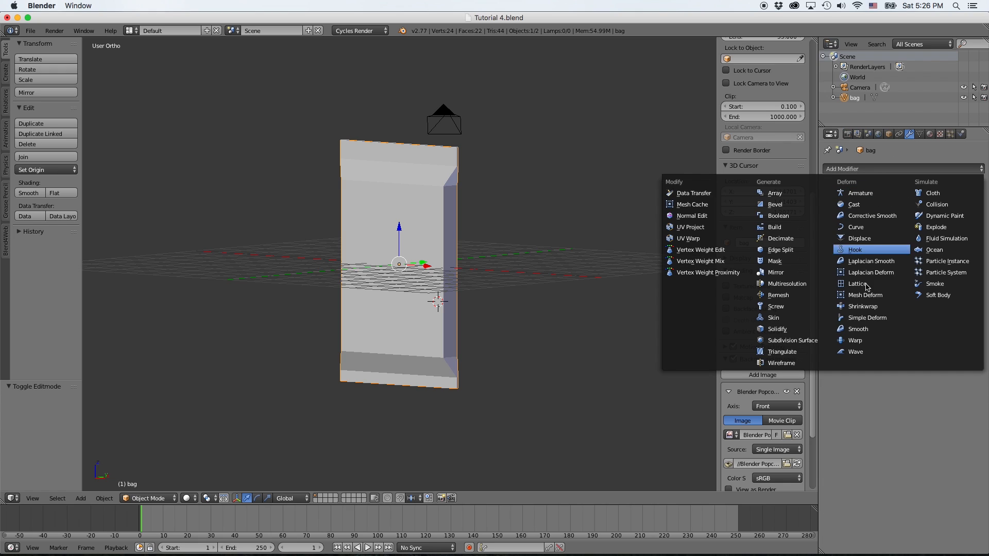
{"action": "left_click", "coordinate": [793, 340]}
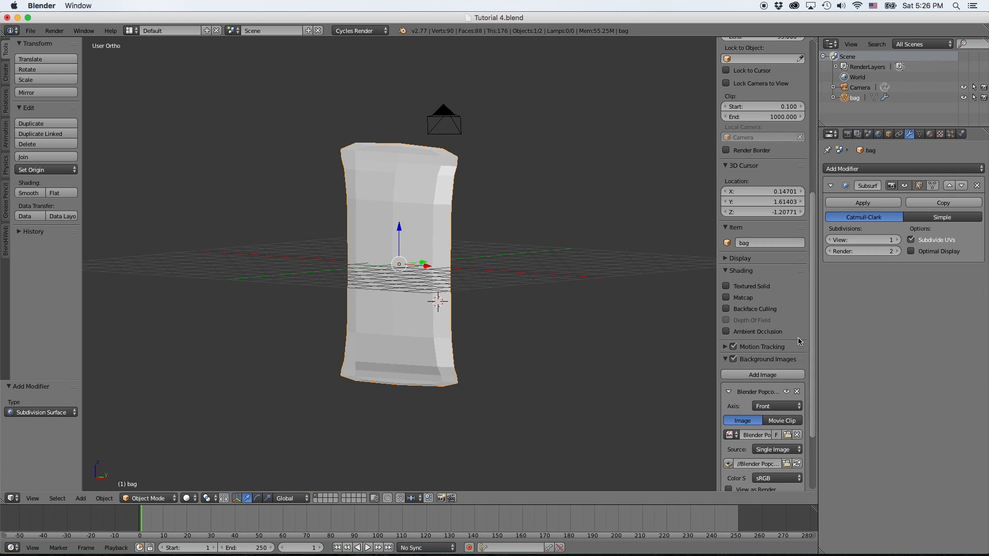
- Set the Subdivision Surface modifier's viewport subdivisions to 2 and give the bag smooth shading
{"action": "left_click", "coordinate": [897, 239]}
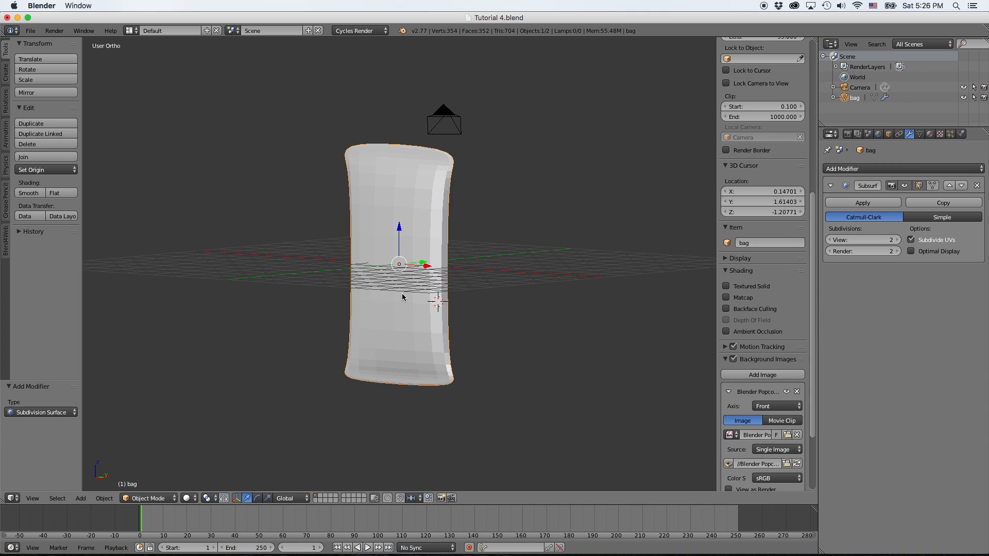
{"action": "mouse_move", "coordinate": [402, 297]}
{"action": "middle_mouse_down"}
{"action": "mouse_move", "coordinate": [509, 283]}
{"action": "mouse_move", "coordinate": [401, 308]}
{"action": "middle_mouse_up"}
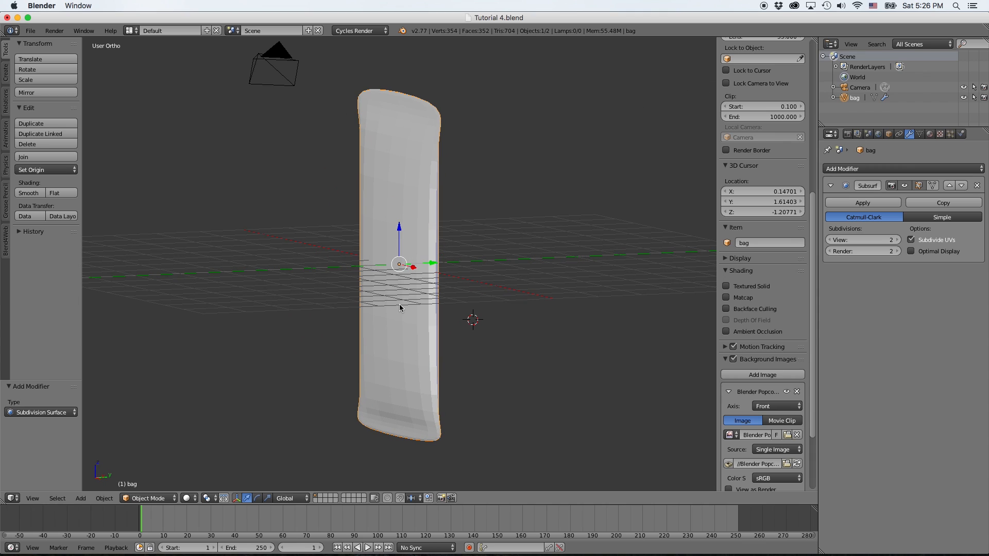
{"action": "left_click", "coordinate": [29, 192]}
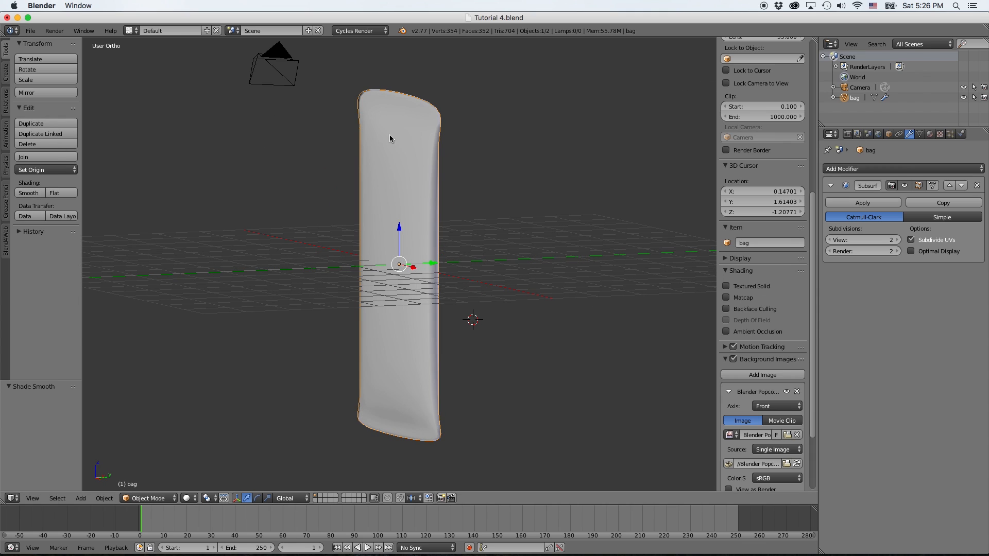
{"action": "middle_click_drag", "start_coordinate": [389, 138], "coordinate": [377, 108]}
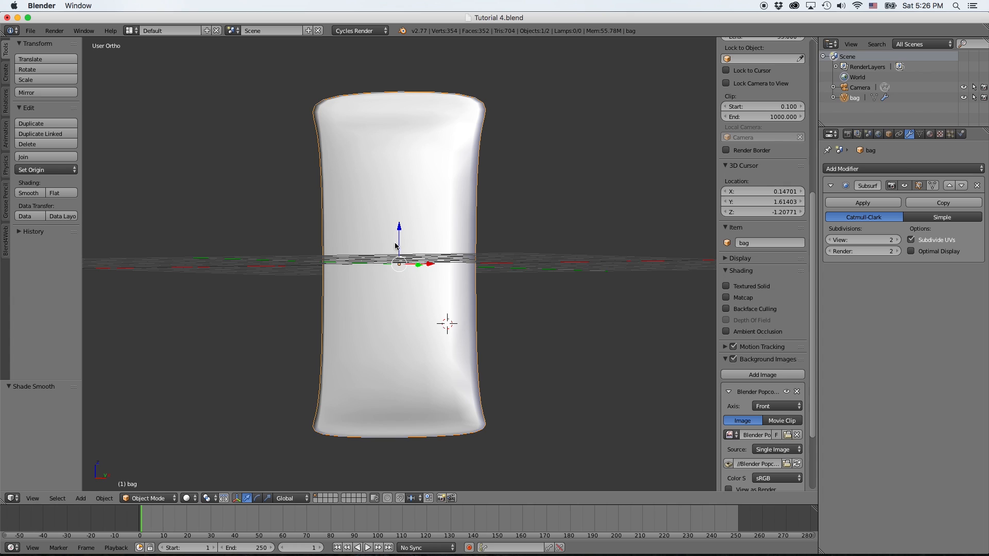
{"action": "middle_click_drag", "start_coordinate": [396, 246], "coordinate": [447, 249]}
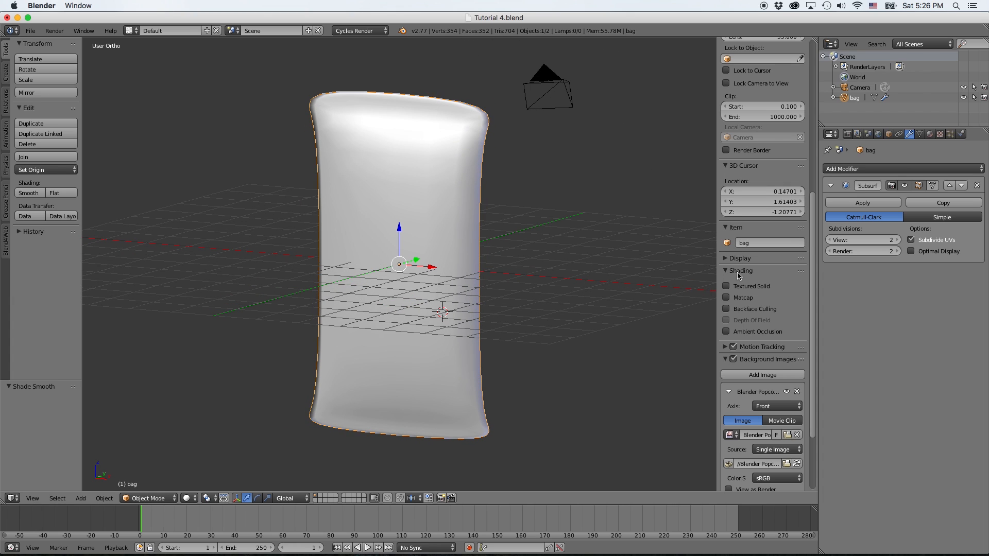
- Hide the grid floor in the 3D viewport through its display settings
{"action": "scroll", "coordinate": [739, 275], "scroll_direction": "up", "scroll_amount": 8}
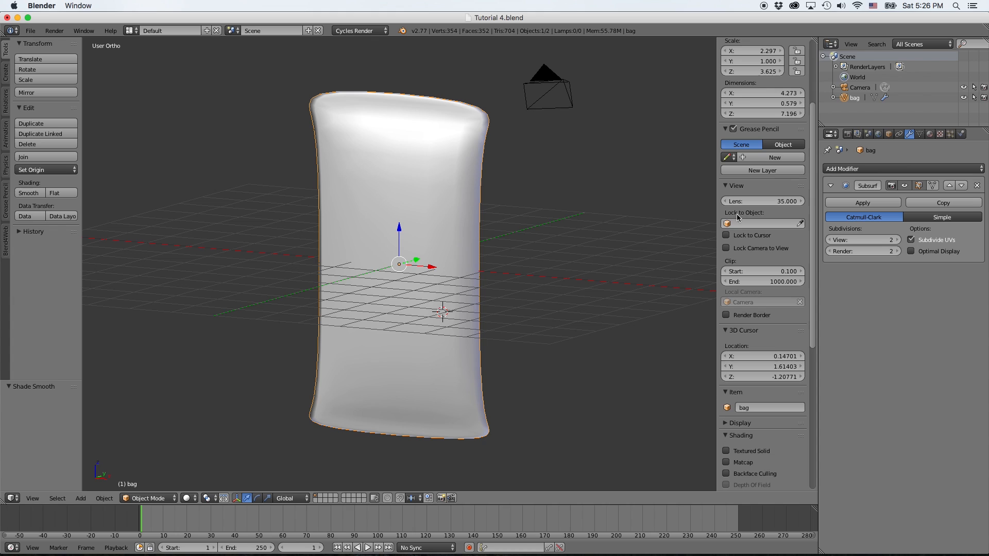
{"action": "scroll", "coordinate": [770, 260], "scroll_direction": "down", "scroll_amount": 6}
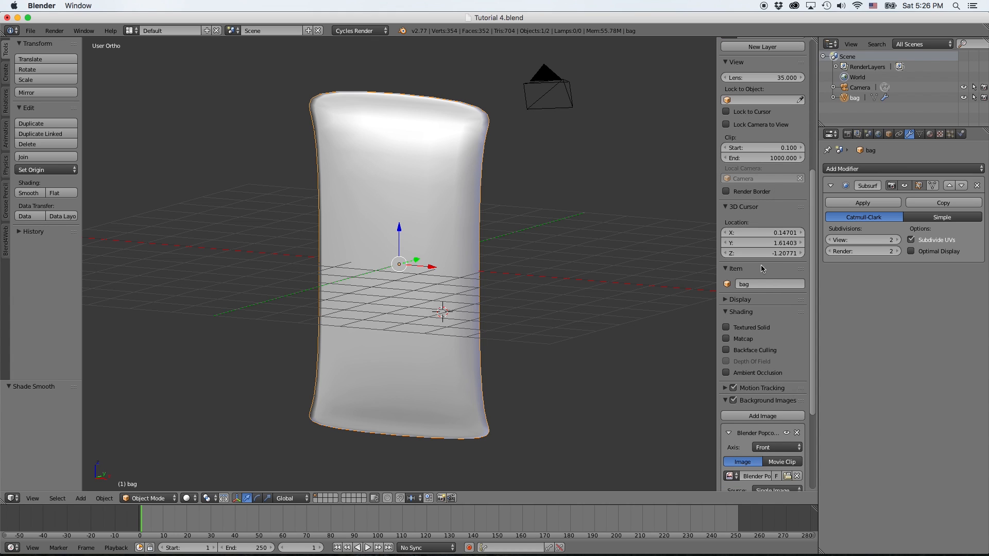
{"action": "left_click", "coordinate": [748, 302]}
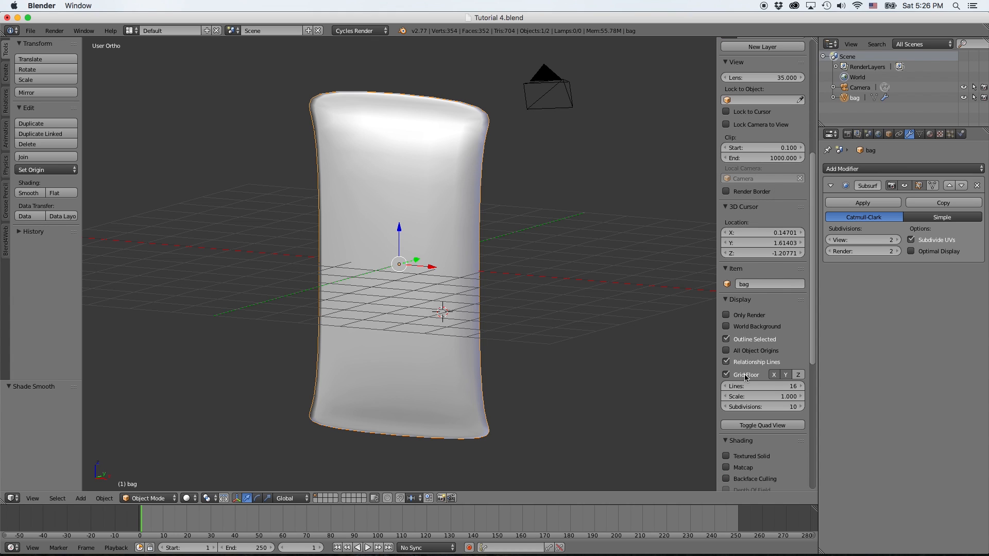
{"action": "left_click", "coordinate": [741, 375]}
{"action": "middle_click_drag", "start_coordinate": [487, 330], "coordinate": [506, 319]}
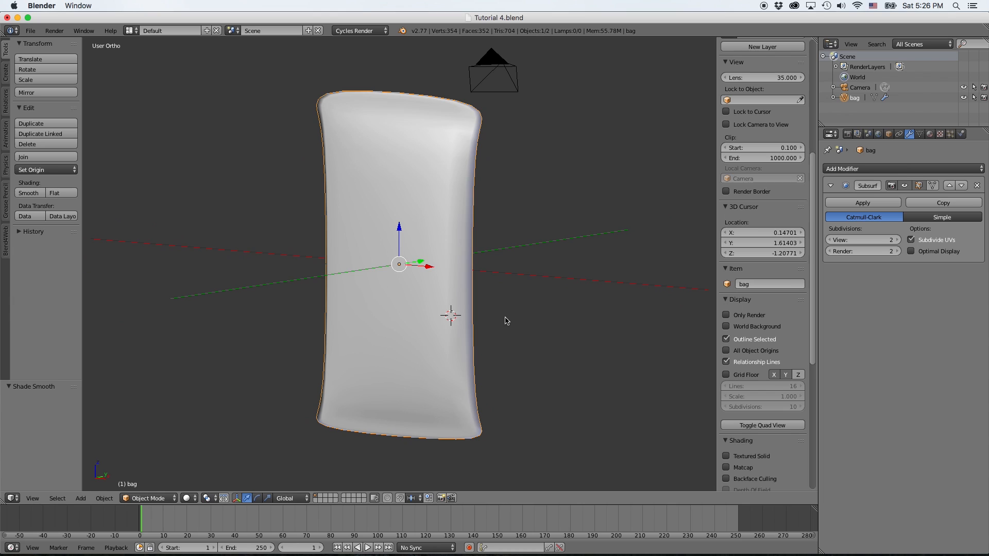
- In Edit Mode, add two horizontal edge loops to the bag's upper seal, one close to each of its borders
{"action": "key", "text": "Tab"}
{"action": "scroll", "coordinate": [486, 179], "scroll_direction": "up", "scroll_amount": 1}
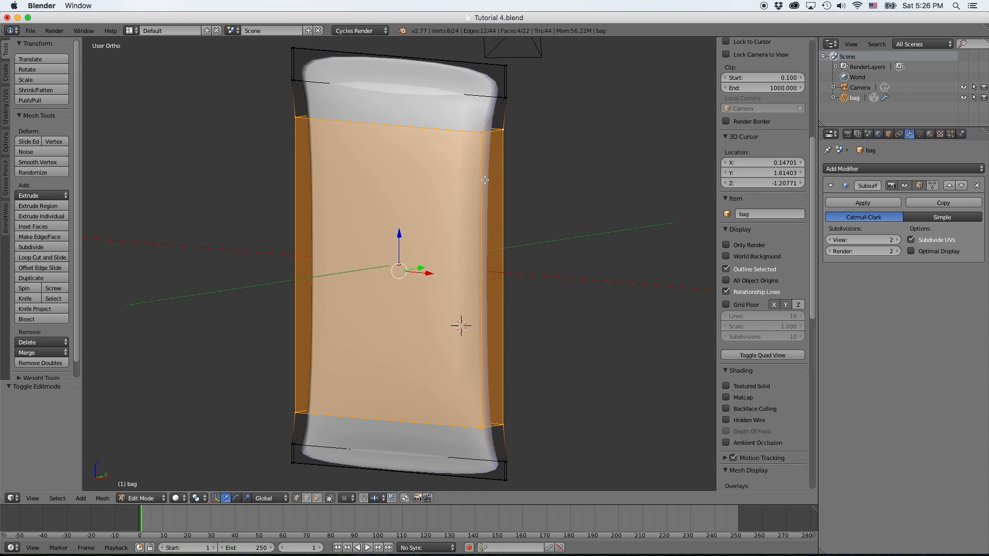
{"action": "middle_click_drag", "start_coordinate": [493, 183], "coordinate": [516, 211], "text": "shift"}
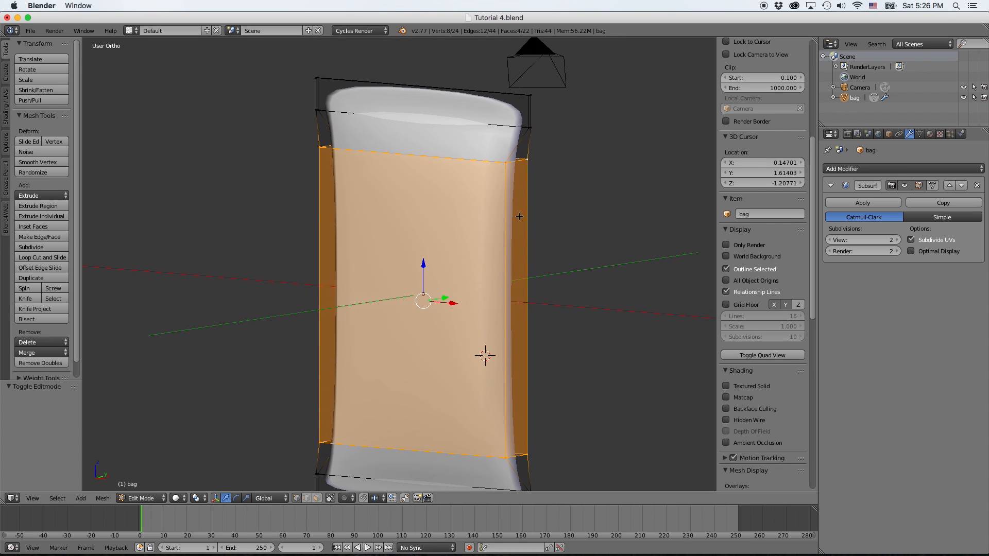
{"action": "key", "text": "ctrl+r"}
{"action": "left_click", "coordinate": [502, 106]}
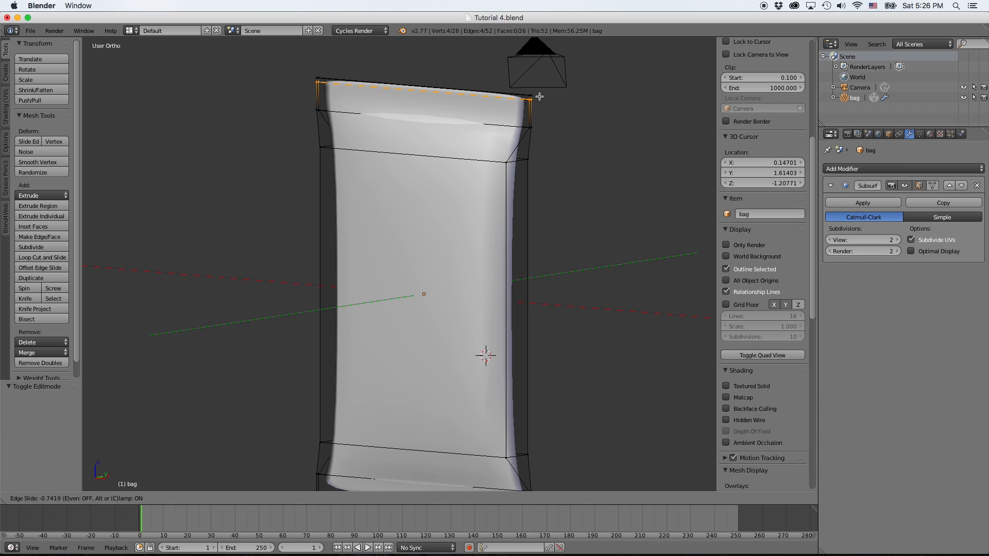
{"action": "left_click", "coordinate": [540, 95]}
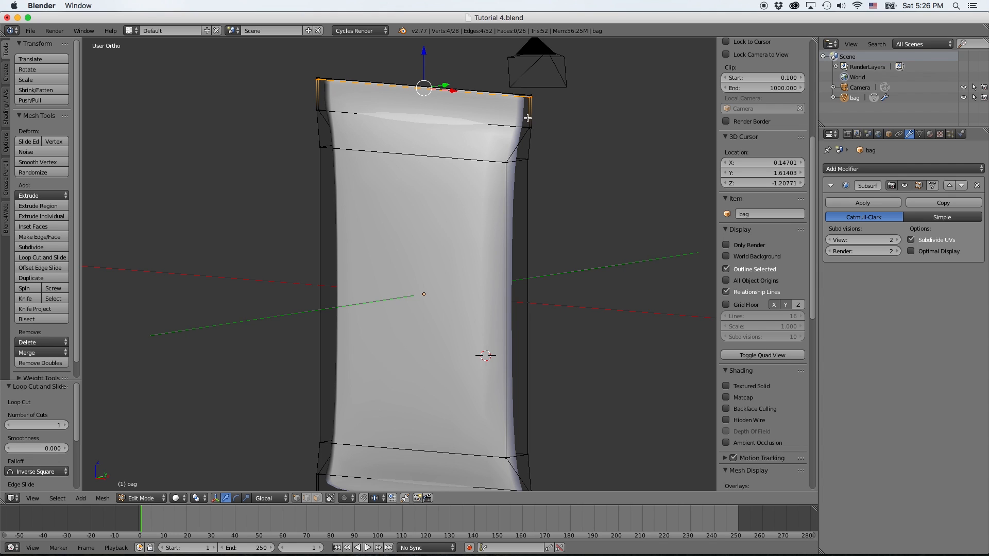
{"action": "key", "text": "ctrl+r"}
{"action": "left_click", "coordinate": [526, 118]}
{"action": "left_click", "coordinate": [518, 231]}
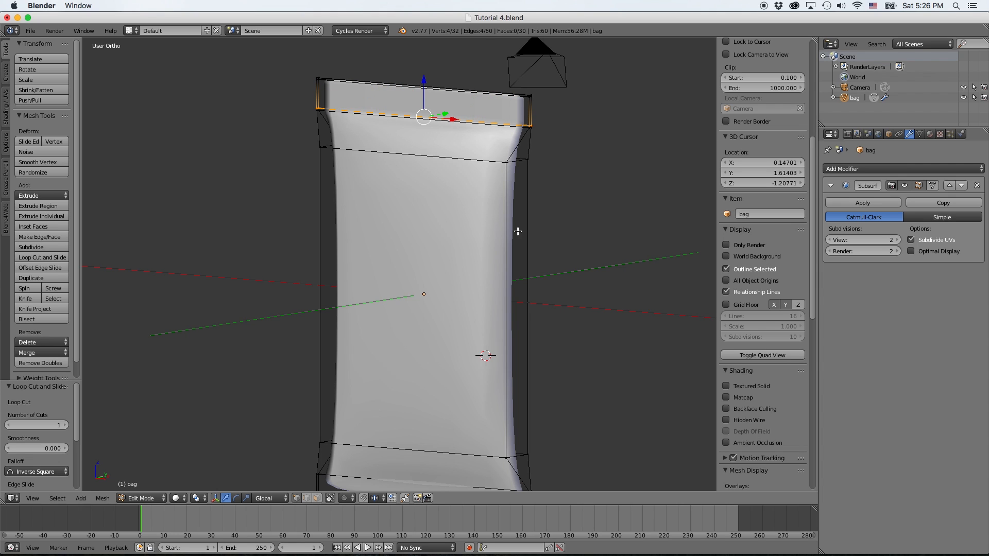
- Add two horizontal edge loops to the lower seal, one close to each of its borders, and leave Edit Mode
{"action": "middle_click_drag", "start_coordinate": [509, 448], "coordinate": [523, 314], "text": "shift"}
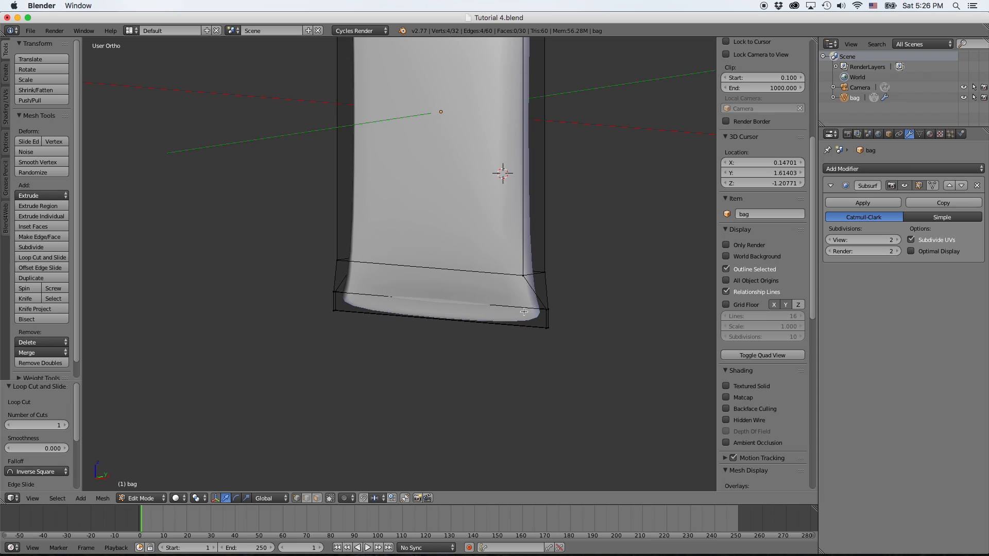
{"action": "key", "text": "ctrl+r"}
{"action": "left_click", "coordinate": [539, 321]}
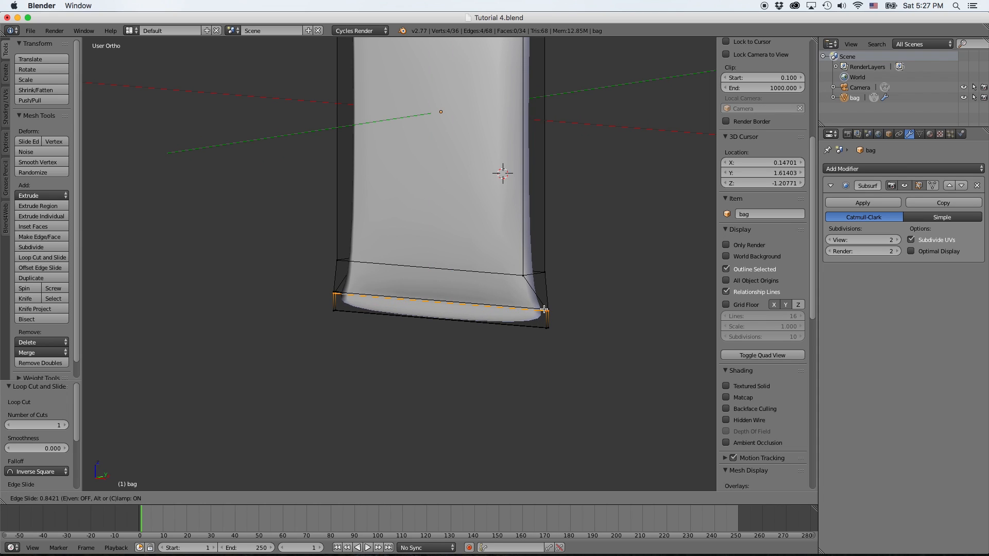
{"action": "left_click", "coordinate": [545, 310]}
{"action": "key", "text": "ctrl+r"}
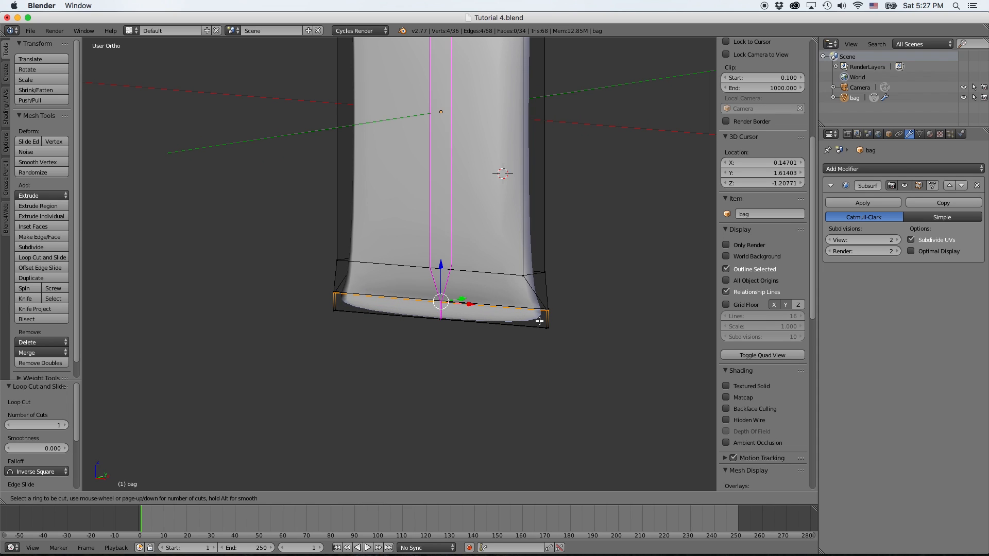
{"action": "left_click", "coordinate": [540, 321]}
{"action": "left_click", "coordinate": [539, 328]}
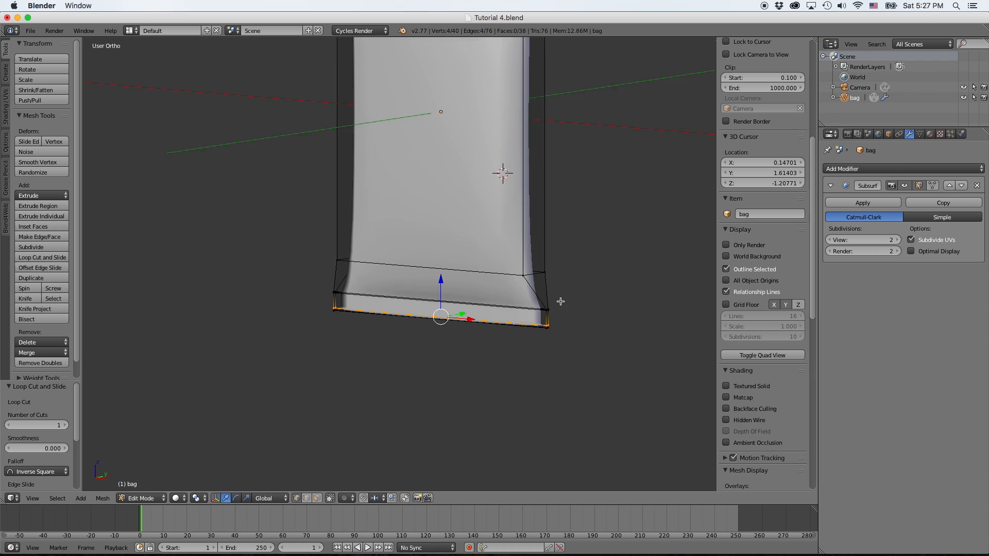
{"action": "mouse_move", "coordinate": [560, 301]}
{"action": "middle_mouse_down"}
{"action": "mouse_move", "coordinate": [551, 295]}
{"action": "mouse_move", "coordinate": [592, 298]}
{"action": "mouse_move", "coordinate": [578, 299]}
{"action": "middle_mouse_up"}
{"action": "scroll", "coordinate": [502, 253], "scroll_direction": "down", "scroll_amount": 4}
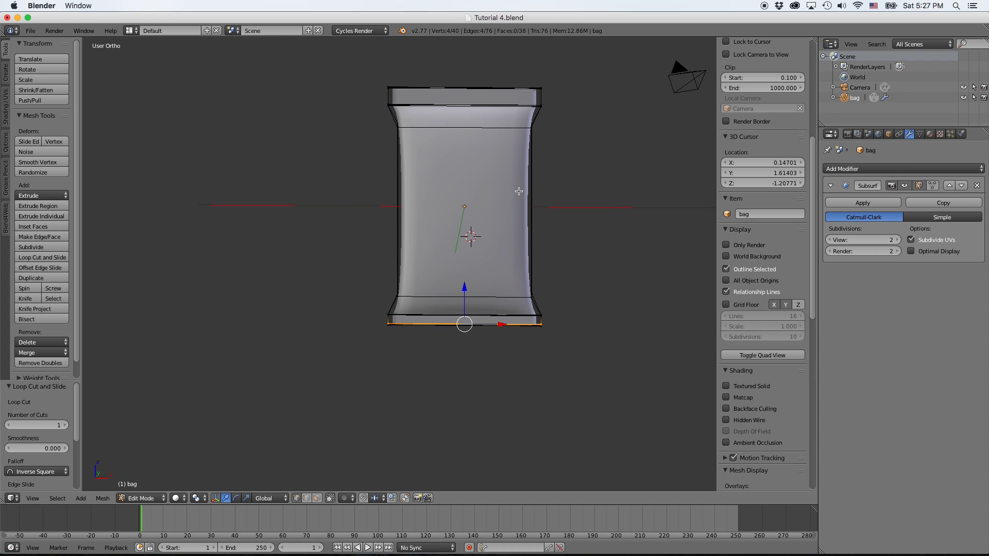
{"action": "key", "text": "Tab"}
- Select only the two edge loops bounding the bag's body in Edit Mode and scale them along X by 0.938
{"action": "scroll", "coordinate": [518, 198], "scroll_direction": "up", "scroll_amount": 3}
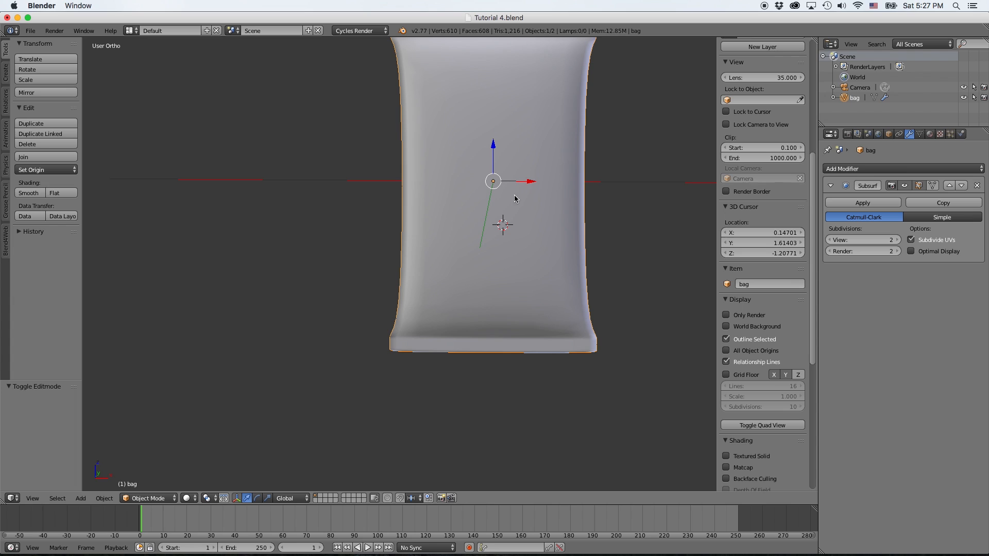
{"action": "middle_click_drag", "start_coordinate": [443, 180], "coordinate": [327, 239], "text": "shift"}
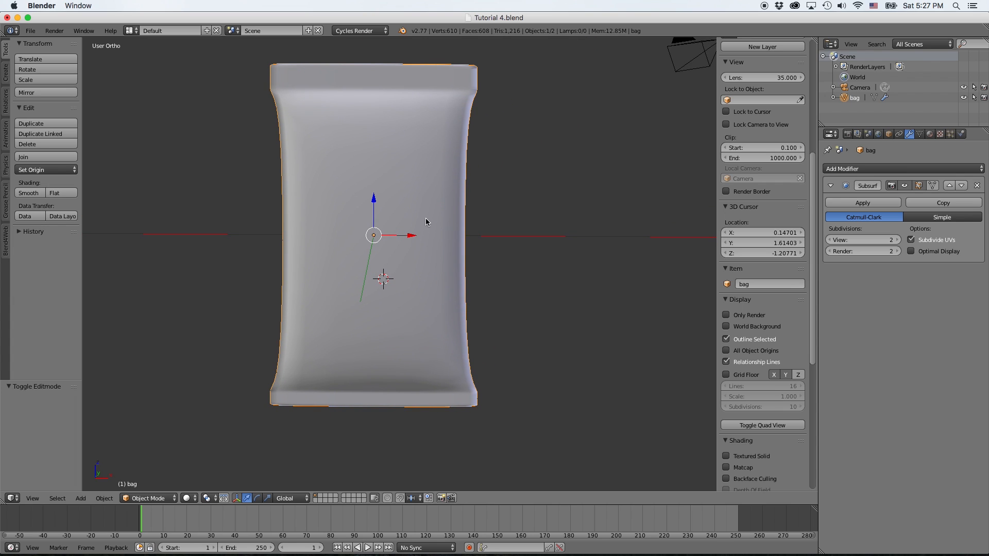
{"action": "middle_click_drag", "start_coordinate": [425, 222], "coordinate": [318, 215]}
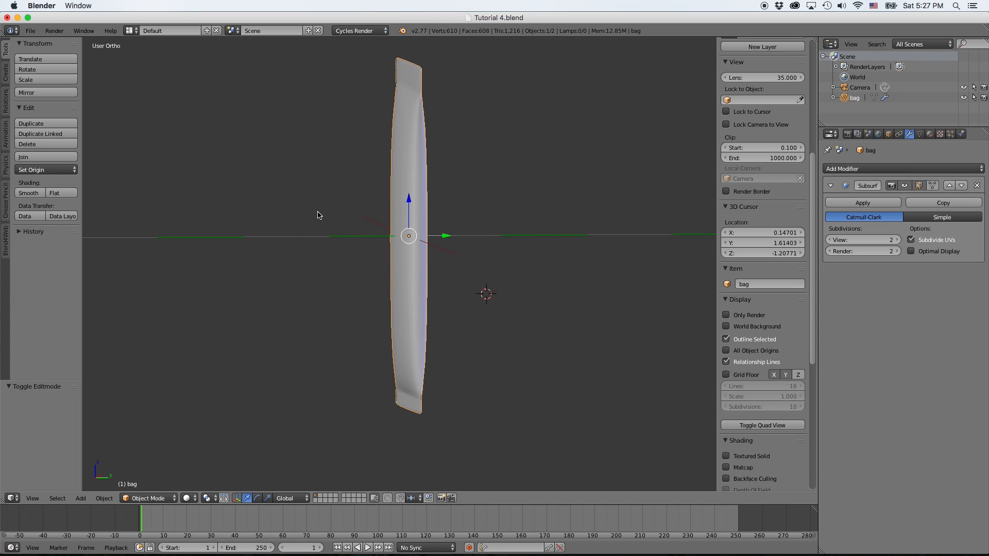
{"action": "key", "text": "Tab"}
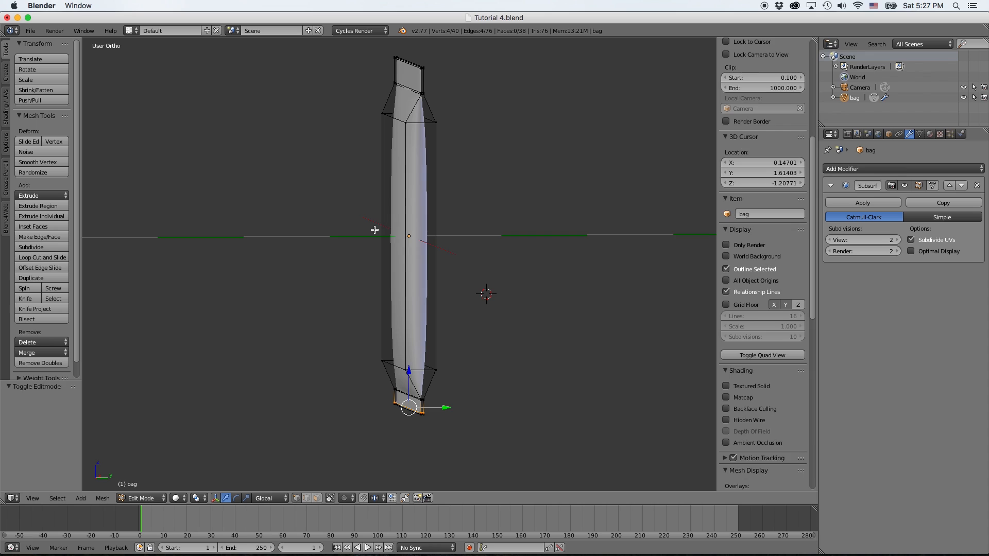
{"action": "key", "text": "a"}
{"action": "right_click", "coordinate": [423, 120], "text": "alt"}
{"action": "right_click", "coordinate": [423, 374], "text": "alt+shift"}
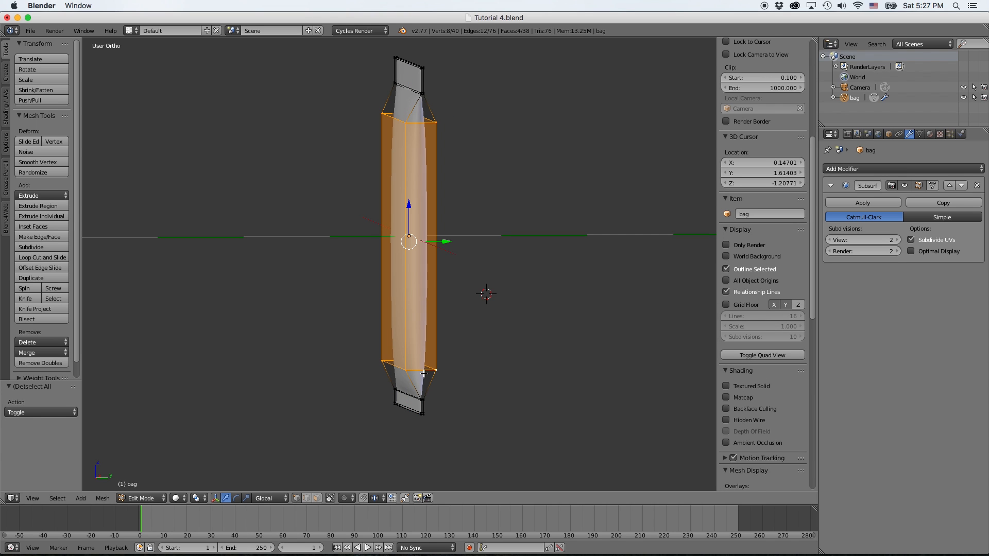
{"action": "middle_click_drag", "start_coordinate": [423, 332], "coordinate": [515, 324]}
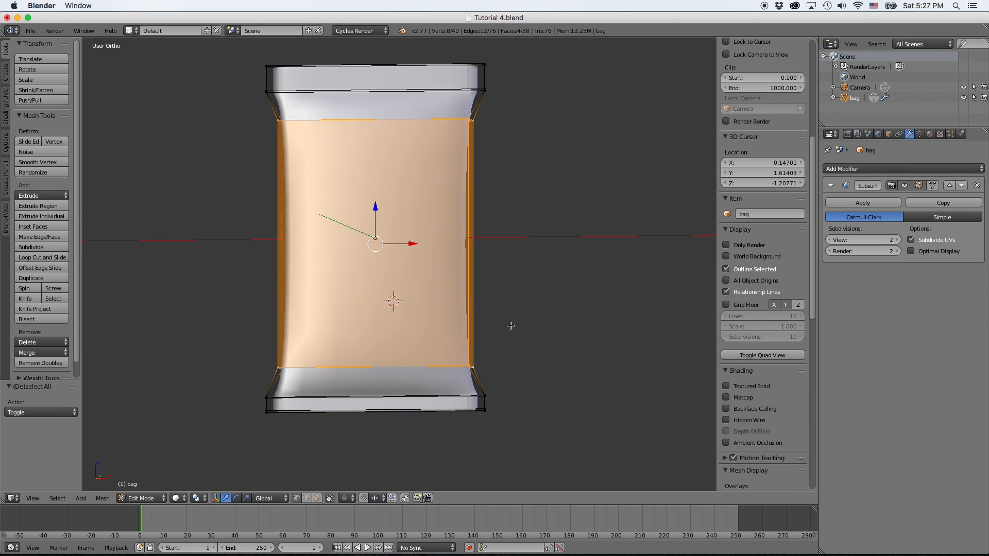
{"action": "key", "text": "s"}
{"action": "key", "text": "x"}
{"action": "left_click", "coordinate": [483, 312]}
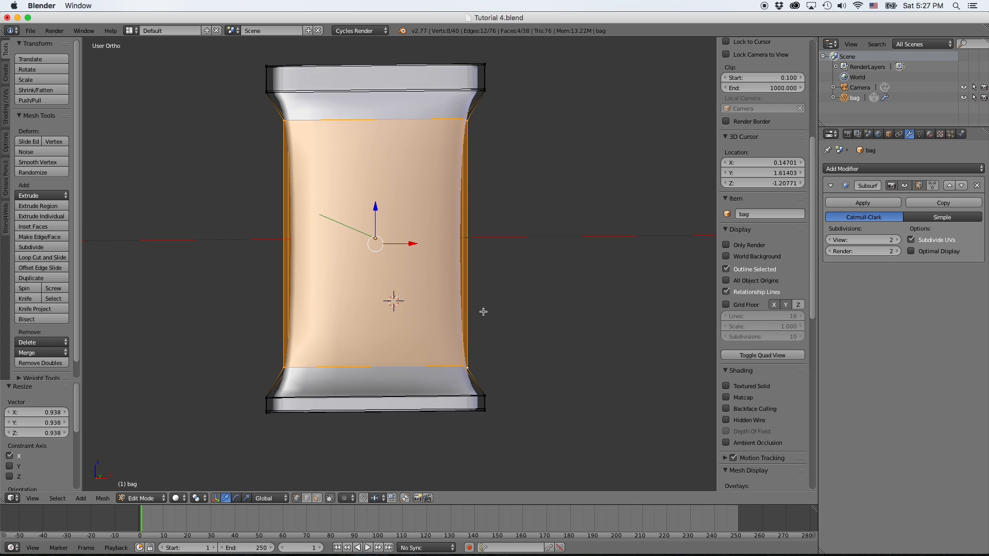
- Scale the selected body loops along Y by 1.904 to thicken the bag
{"action": "middle_click_drag", "start_coordinate": [483, 311], "coordinate": [422, 309]}
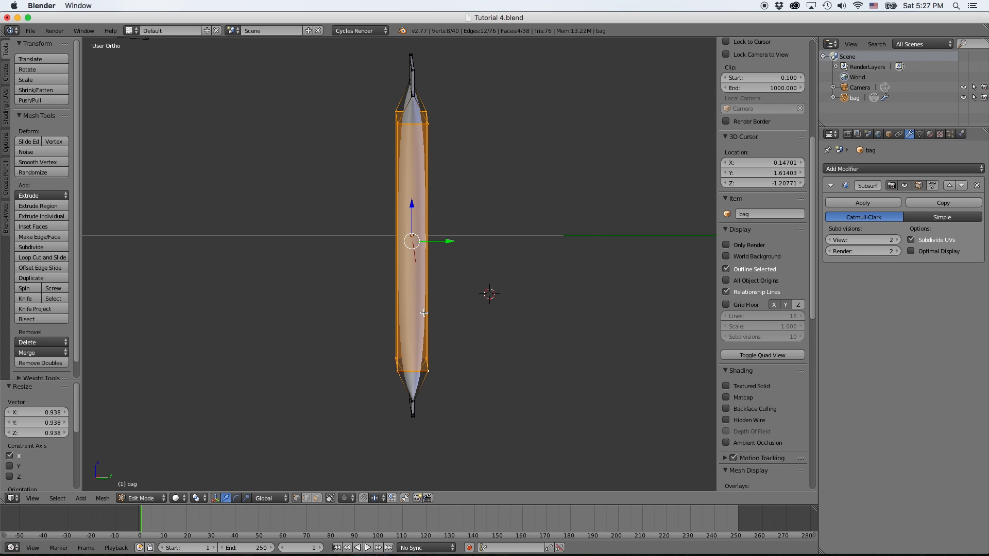
{"action": "key", "text": "s"}
{"action": "key", "text": "y"}
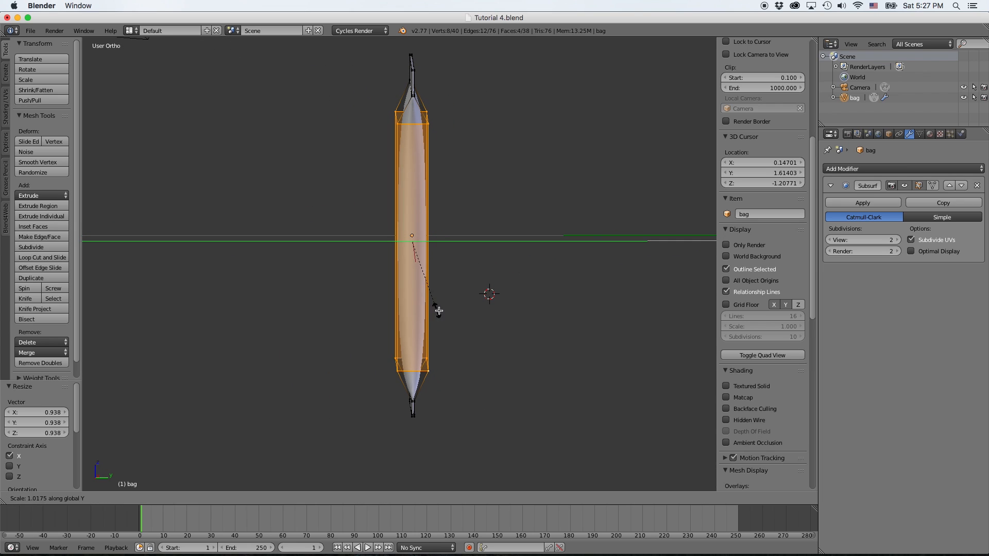
{"action": "left_click", "coordinate": [523, 314]}
{"action": "middle_click_drag", "start_coordinate": [442, 300], "coordinate": [509, 291]}
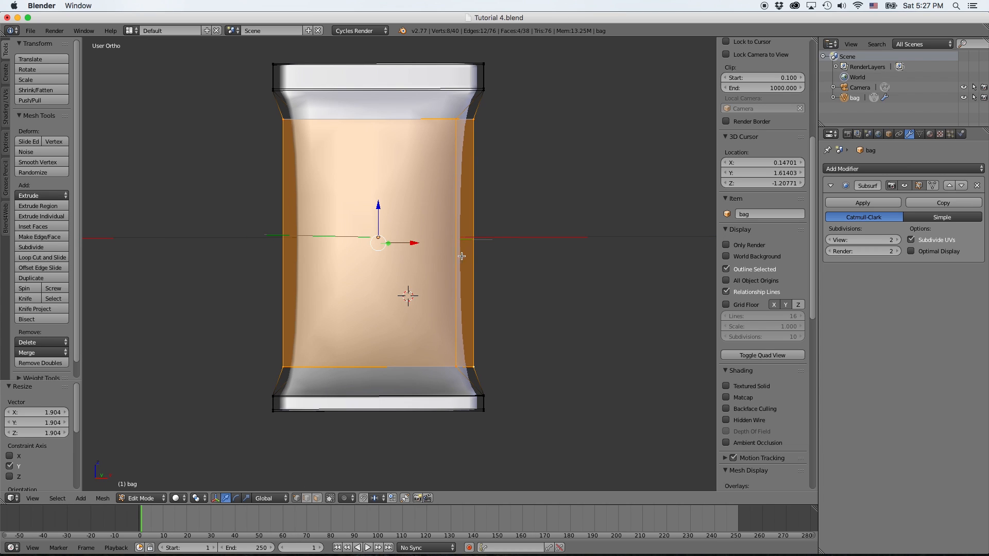
- Select only the body's upper edge loop, move it down 0.182 along Z, and leave Edit Mode
{"action": "key", "text": "a"}
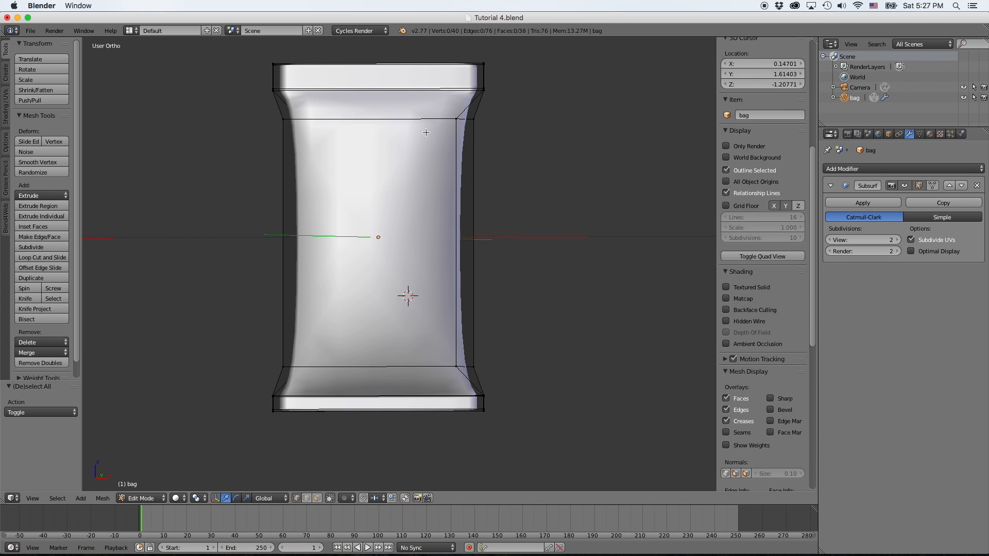
{"action": "right_click", "coordinate": [359, 89], "text": "alt"}
{"action": "left_click_drag", "start_coordinate": [383, 96], "coordinate": [383, 105]}
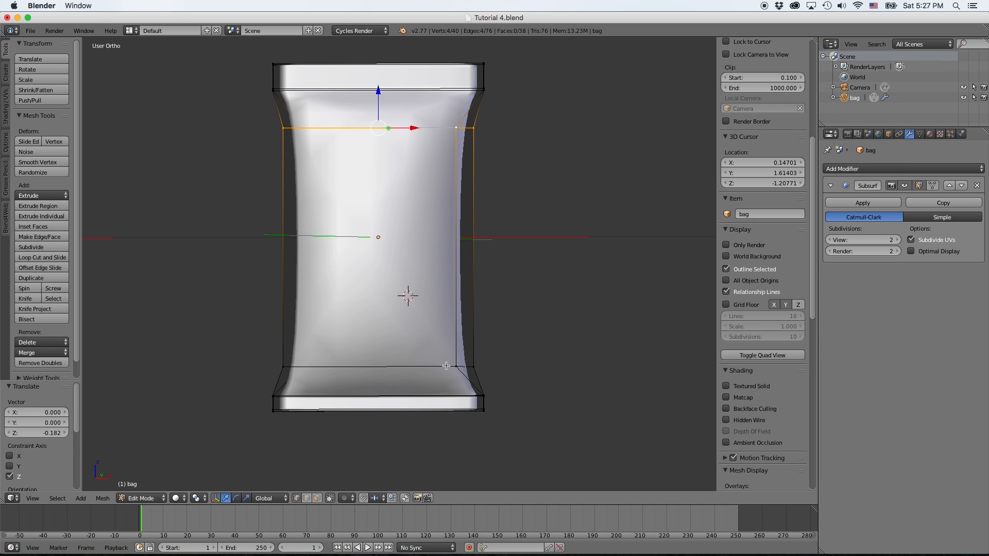
{"action": "middle_click_drag", "start_coordinate": [446, 366], "coordinate": [320, 386]}
{"action": "key", "text": "Tab"}
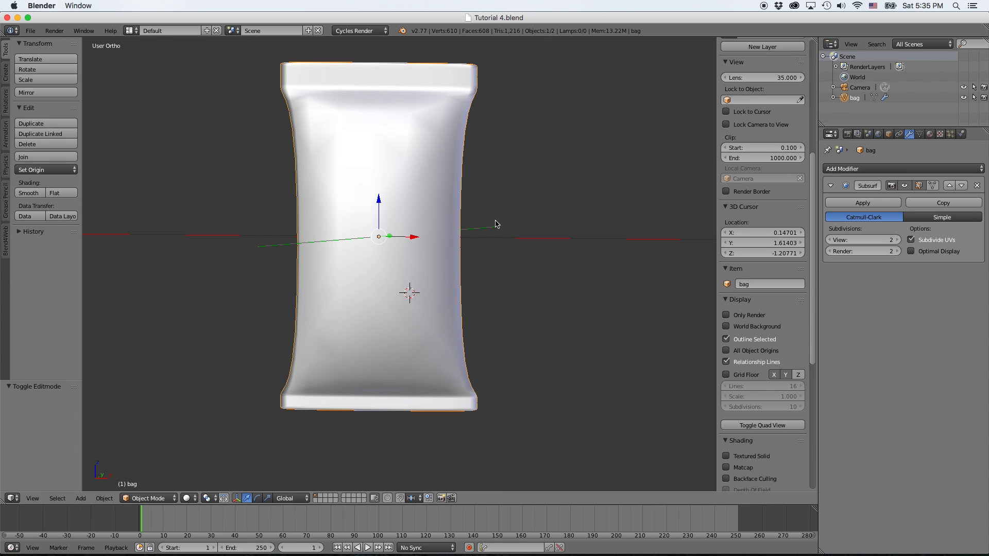
- Select the two body edge loops in Edit Mode, scale them further along Y to puff the bag out, and leave Edit Mode
{"action": "middle_click_drag", "start_coordinate": [496, 224], "coordinate": [433, 172]}
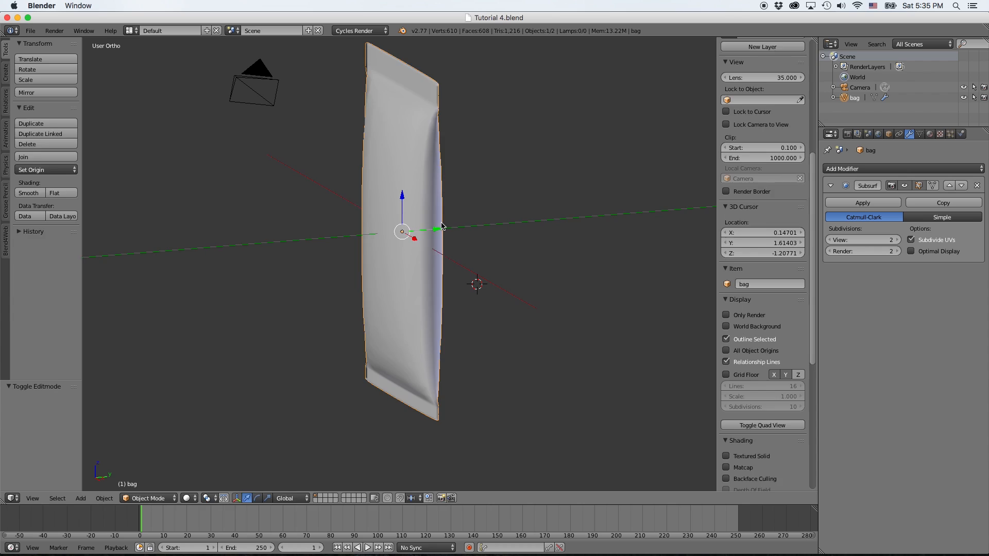
{"action": "key", "text": "Tab"}
{"action": "left_click", "coordinate": [447, 373], "text": "alt+shift"}
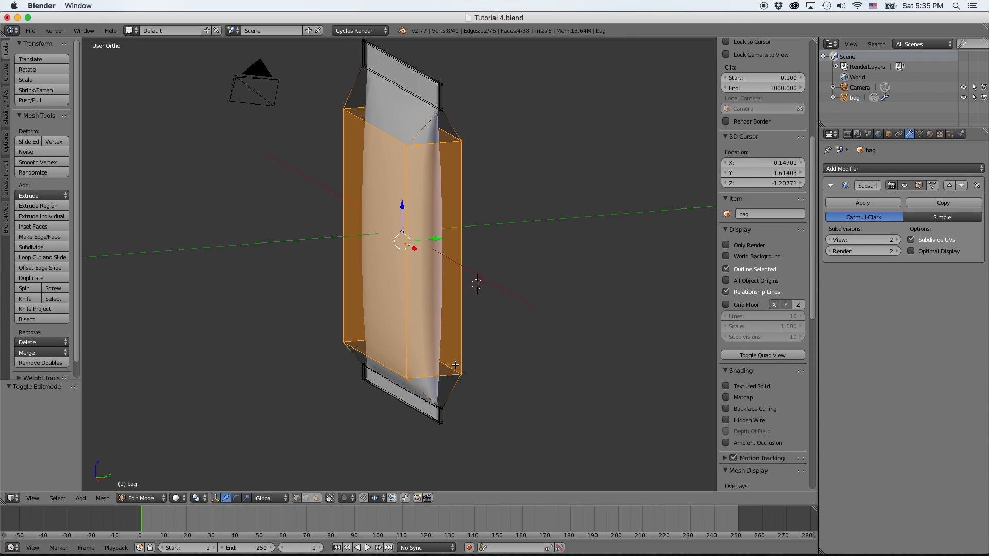
{"action": "key", "text": "s"}
{"action": "key", "text": "y"}
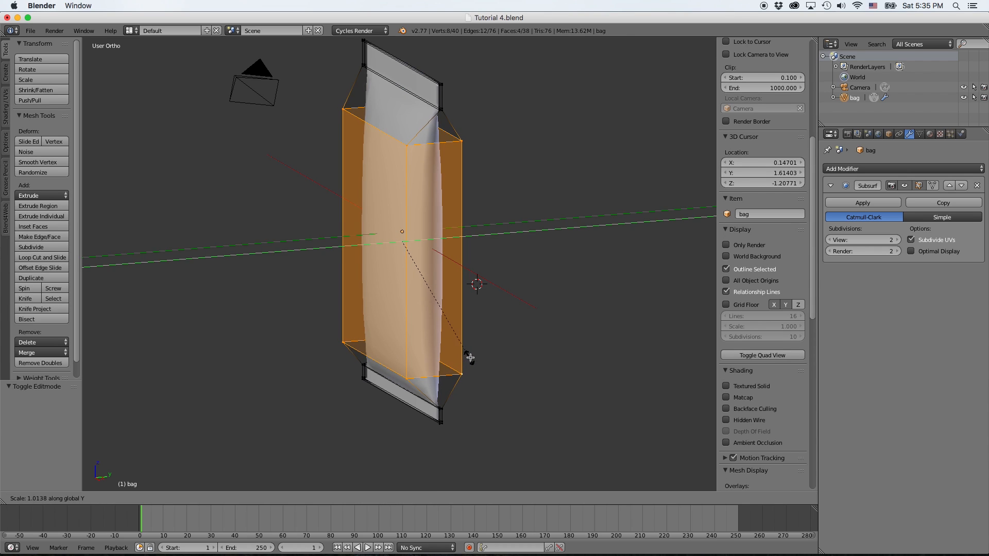
{"action": "left_click", "coordinate": [540, 346]}
{"action": "key", "text": "Tab"}
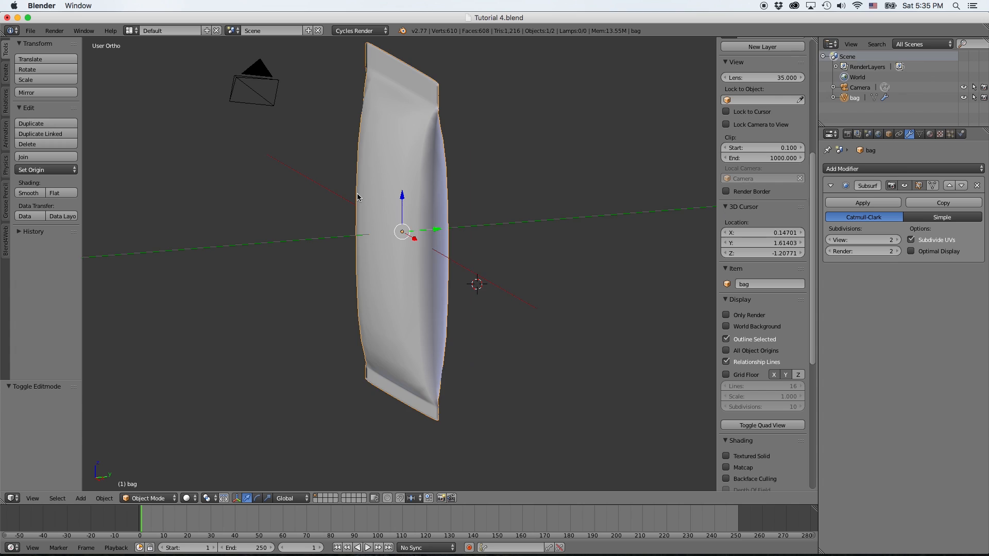
- Show the bag in back view as a wireframe, with the subdivision modifier hidden in the viewport
{"action": "middle_click_drag", "start_coordinate": [359, 197], "coordinate": [263, 192]}
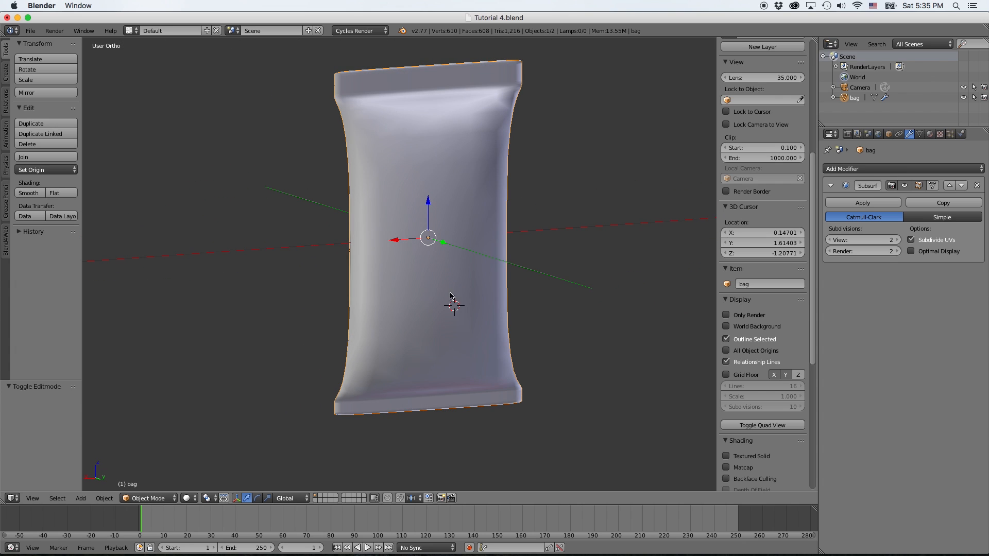
{"action": "middle_click_drag", "start_coordinate": [421, 292], "coordinate": [650, 272]}
{"action": "middle_click_drag", "start_coordinate": [527, 285], "coordinate": [512, 290]}
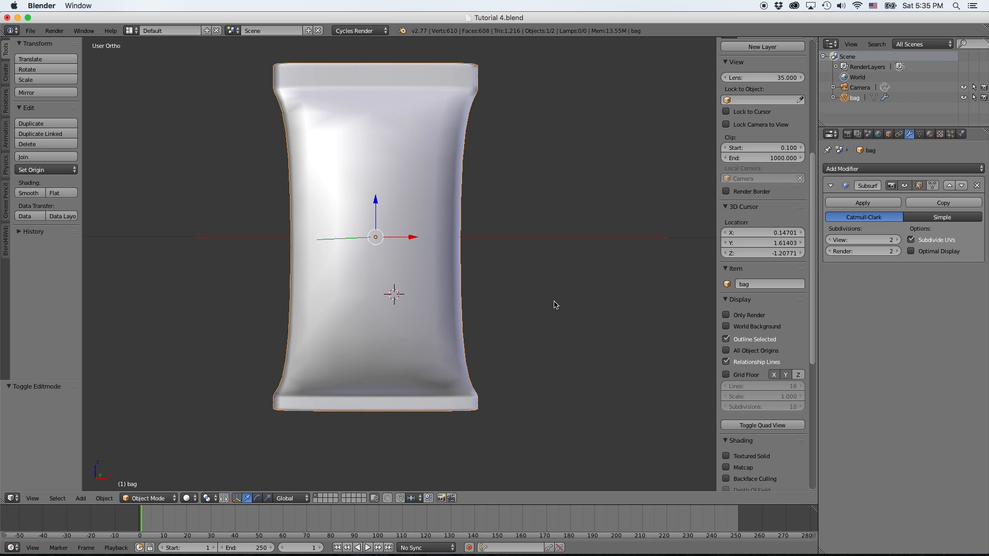
{"action": "key", "text": "KP_1"}
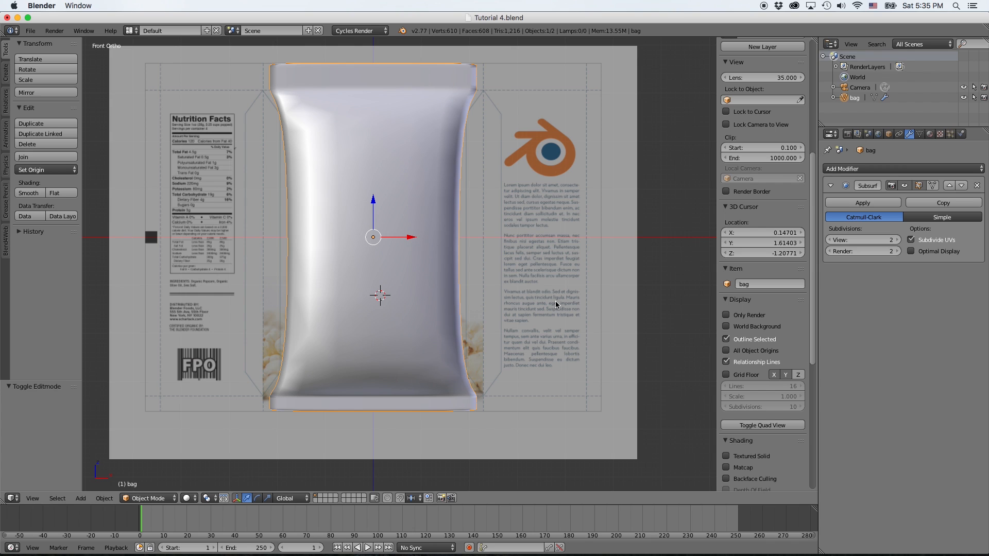
{"action": "key", "text": "ctrl+KP_1"}
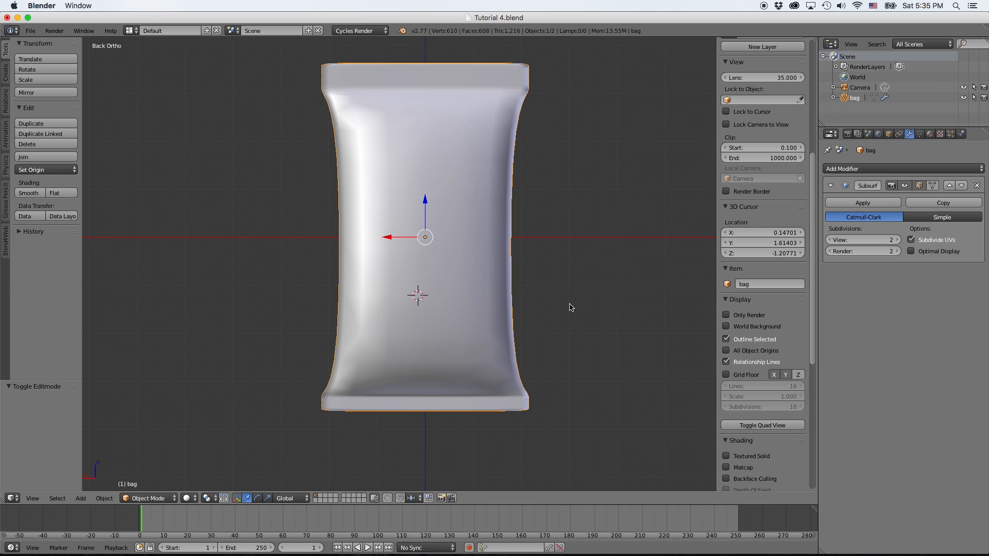
{"action": "scroll", "coordinate": [777, 364], "scroll_direction": "down", "scroll_amount": 10}
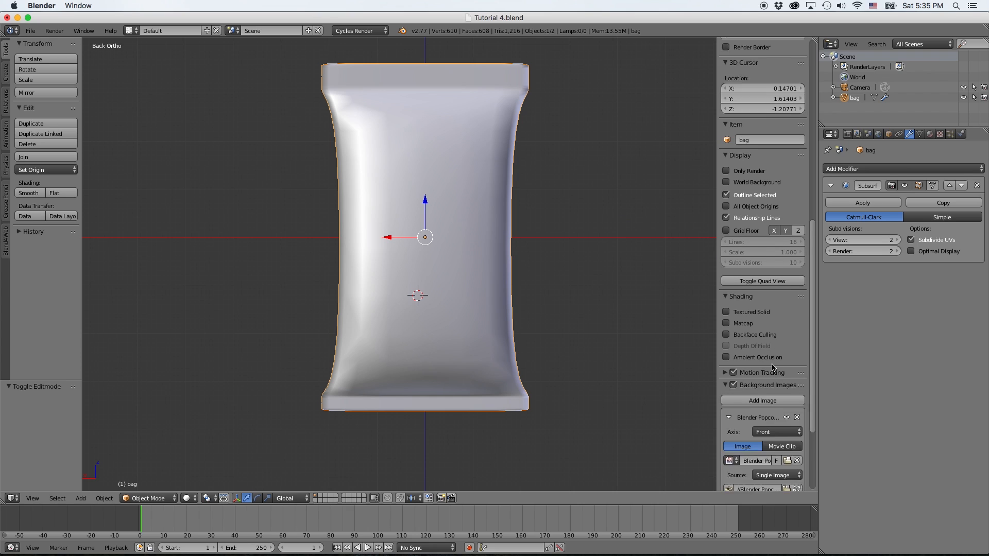
{"action": "key", "text": "z"}
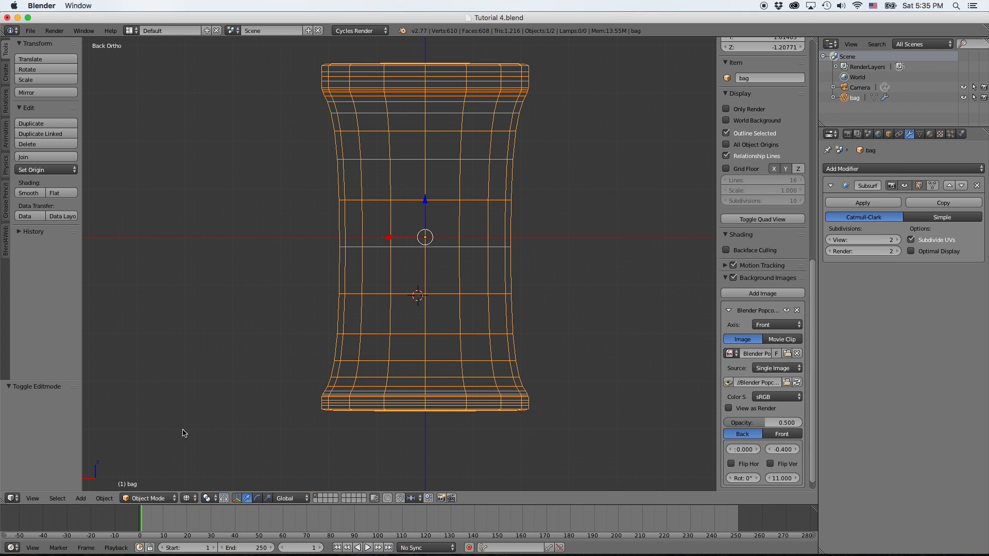
{"action": "left_click", "coordinate": [904, 185]}
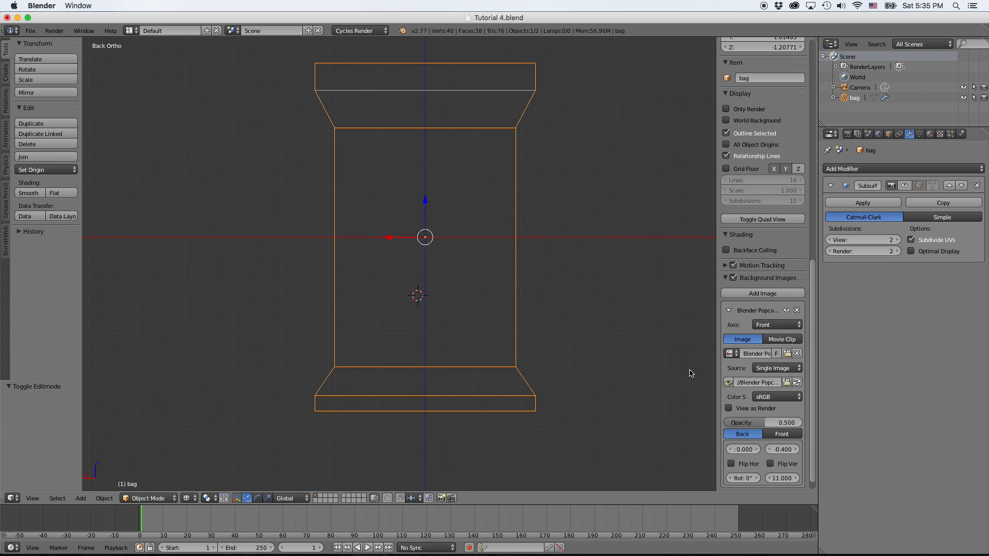
- Add a second background image using Blender Popcorn w dies-01.png
{"action": "scroll", "coordinate": [770, 360], "scroll_direction": "down", "scroll_amount": 1}
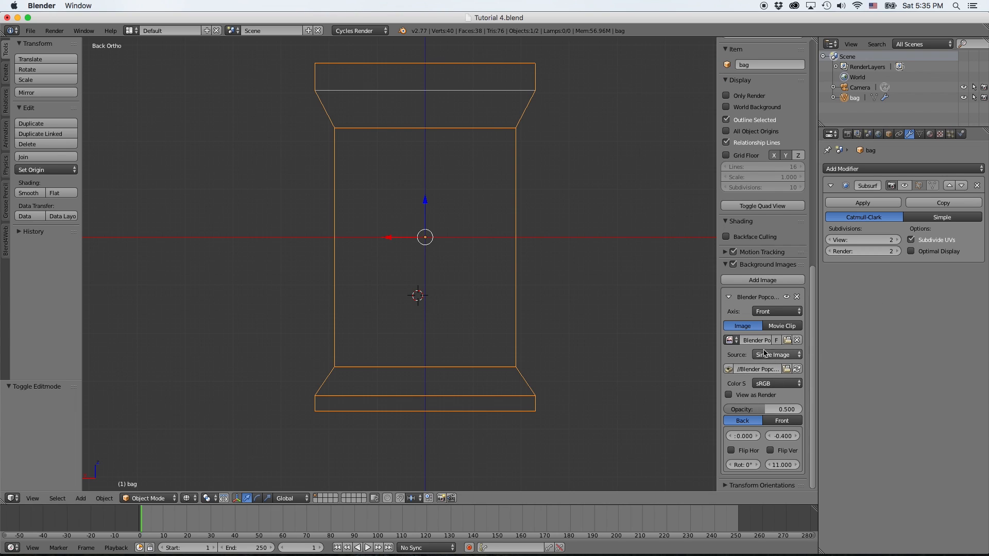
{"action": "left_click", "coordinate": [770, 283]}
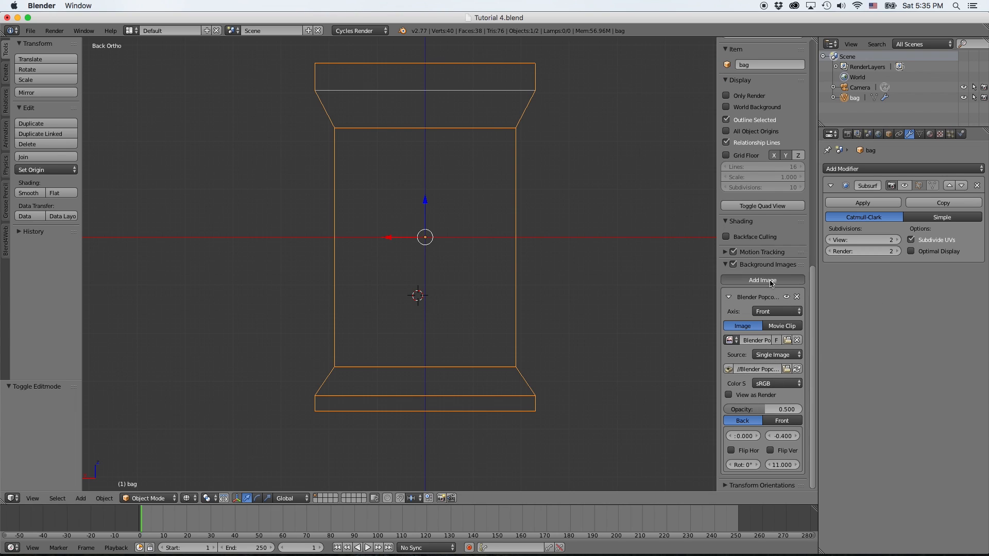
{"action": "scroll", "coordinate": [762, 412], "scroll_direction": "down", "scroll_amount": 4}
{"action": "left_click", "coordinate": [730, 467]}
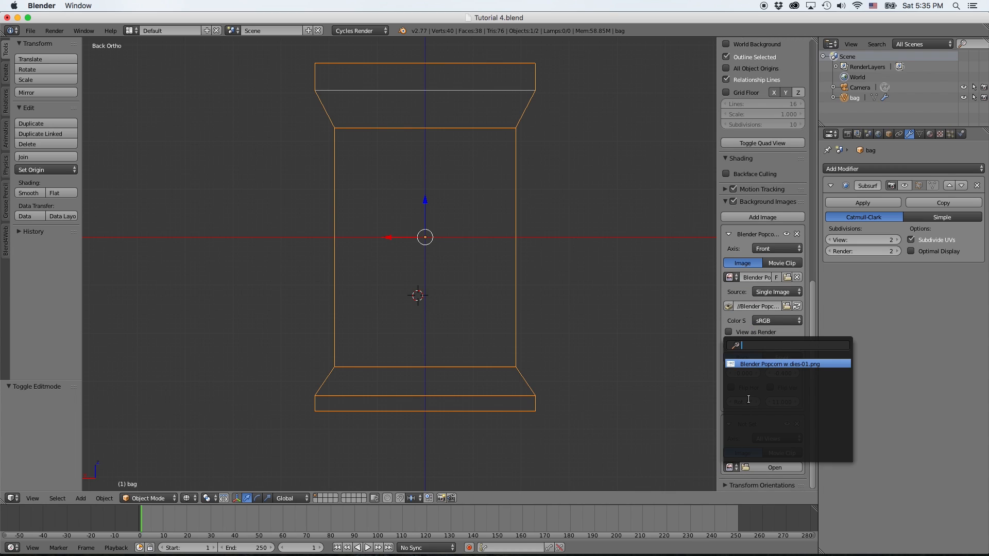
{"action": "left_click", "coordinate": [760, 364]}
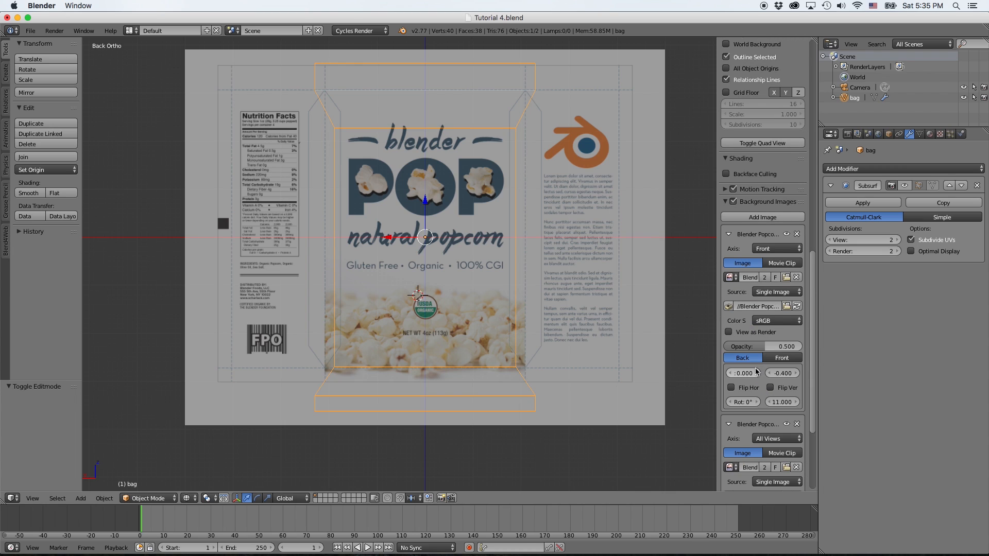
- Set the second background image's size to 11 and restrict it to the Back view, keeping it displayed
{"action": "left_click", "coordinate": [781, 401]}
{"action": "scroll", "coordinate": [809, 441], "scroll_direction": "down", "scroll_amount": 3}
{"action": "scroll", "coordinate": [795, 447], "scroll_direction": "down", "scroll_amount": 3}
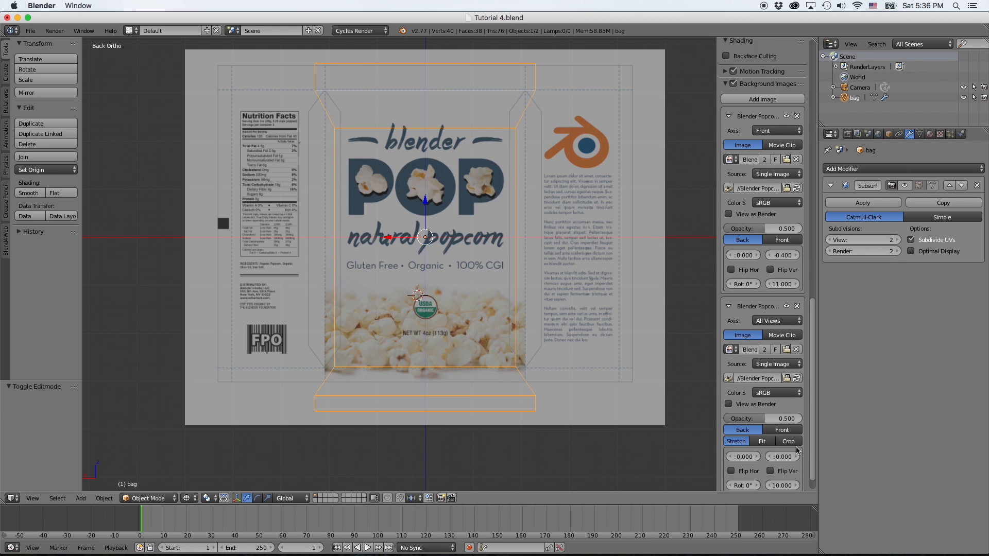
{"action": "left_click", "coordinate": [787, 465]}
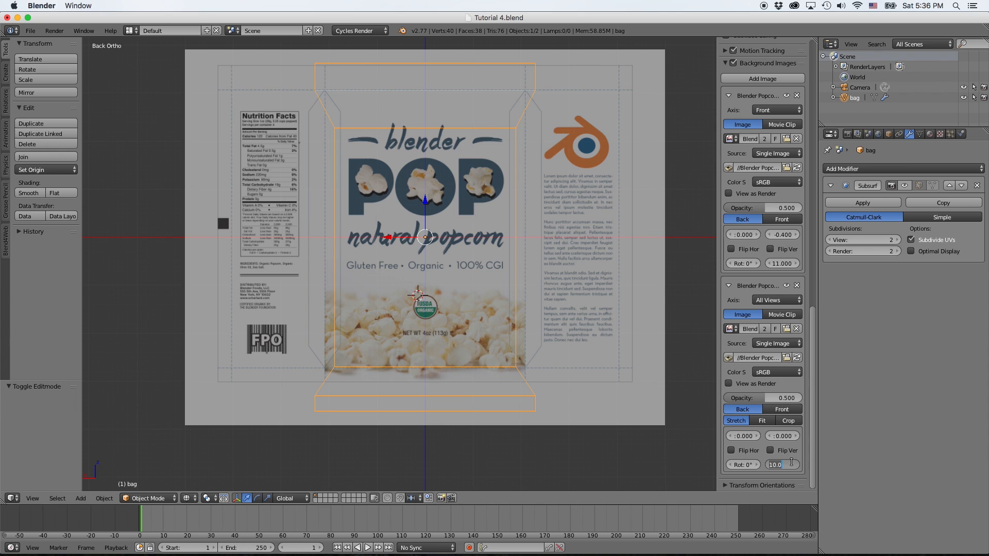
{"action": "type", "text": "11"}
{"action": "key", "text": "Return"}
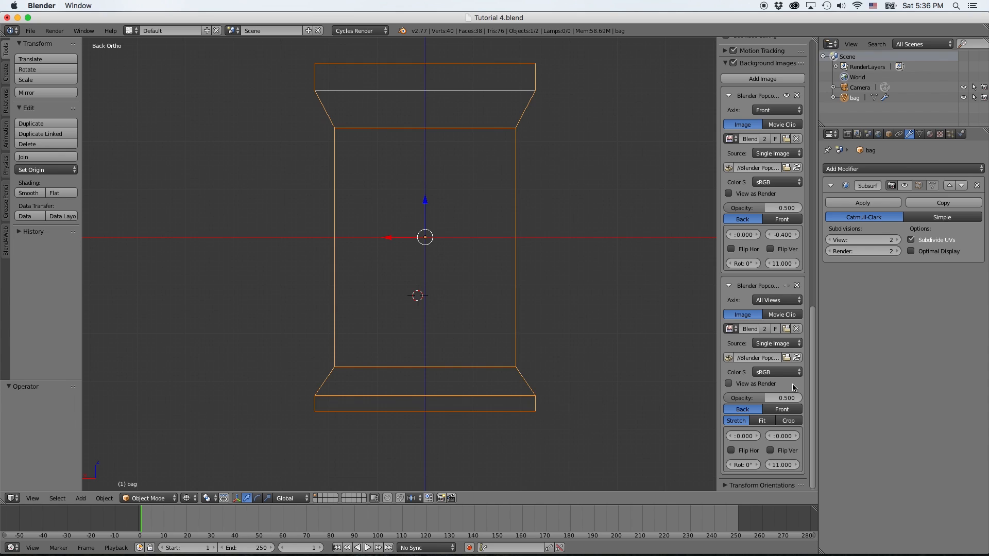
{"action": "left_click", "coordinate": [786, 286]}
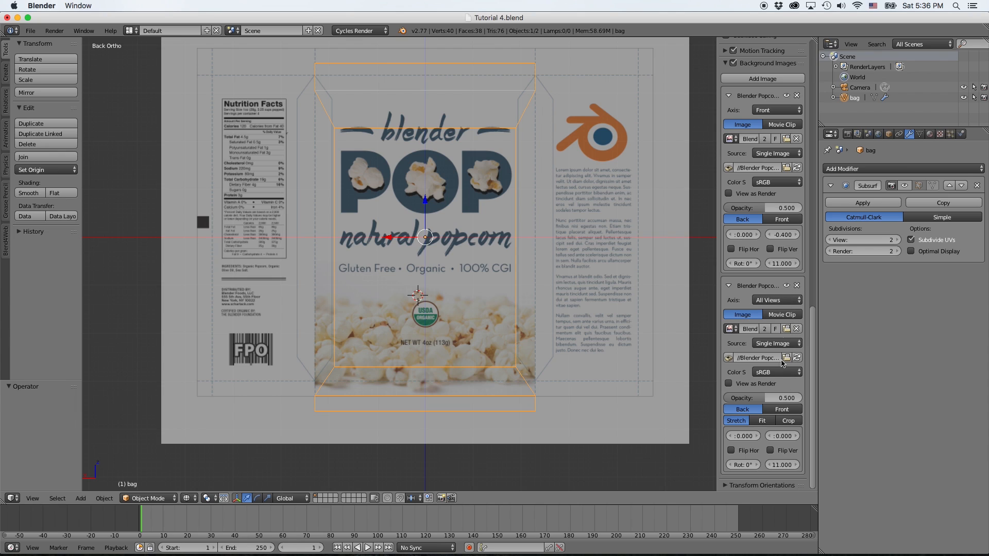
{"action": "left_click", "coordinate": [776, 300]}
{"action": "left_click", "coordinate": [663, 277]}
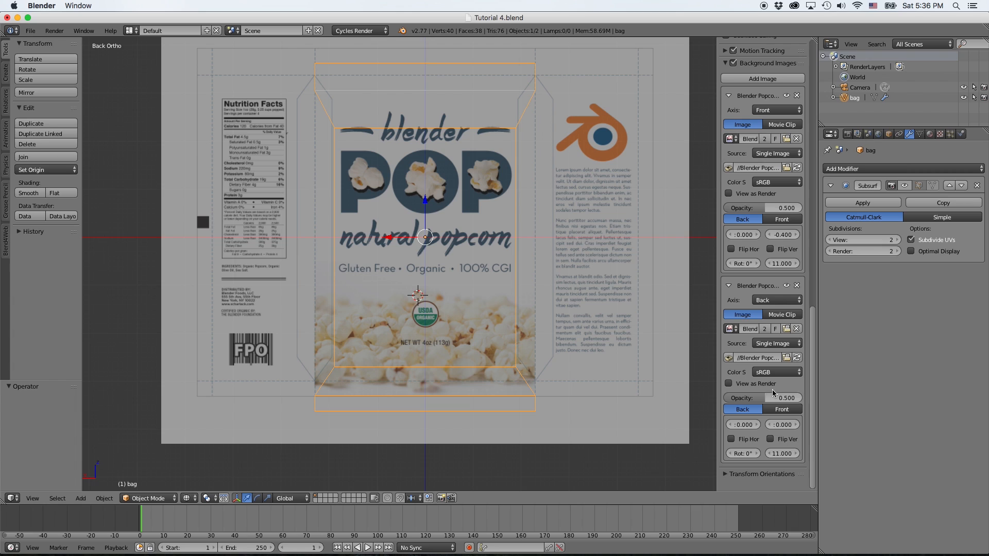
- Offset the back-view background image by -4.18 in X and -0.4 in Y
{"action": "left_click", "coordinate": [781, 424]}
{"action": "type", "text": "-0.4"}
{"action": "key", "text": "Return"}
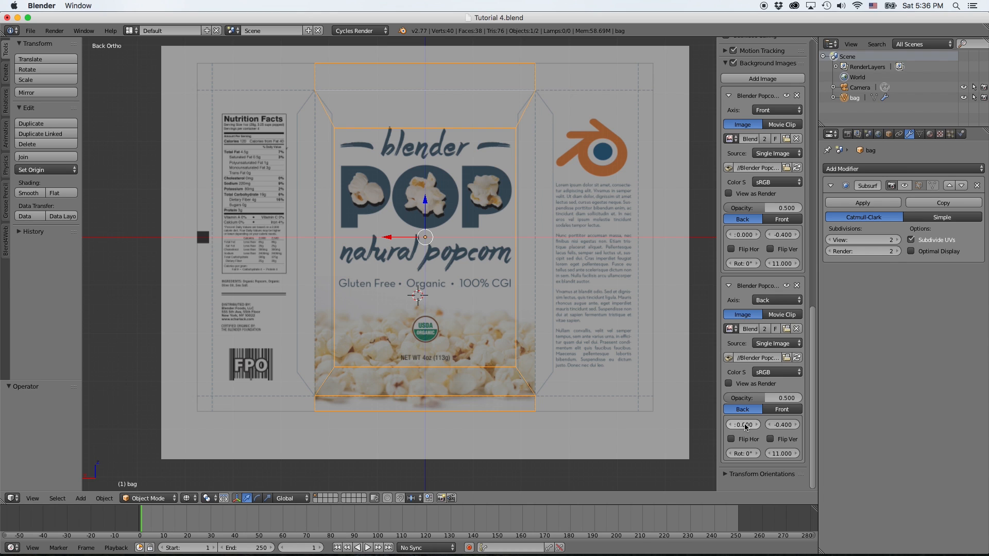
{"action": "left_click_drag", "start_coordinate": [745, 426], "coordinate": [682, 426]}
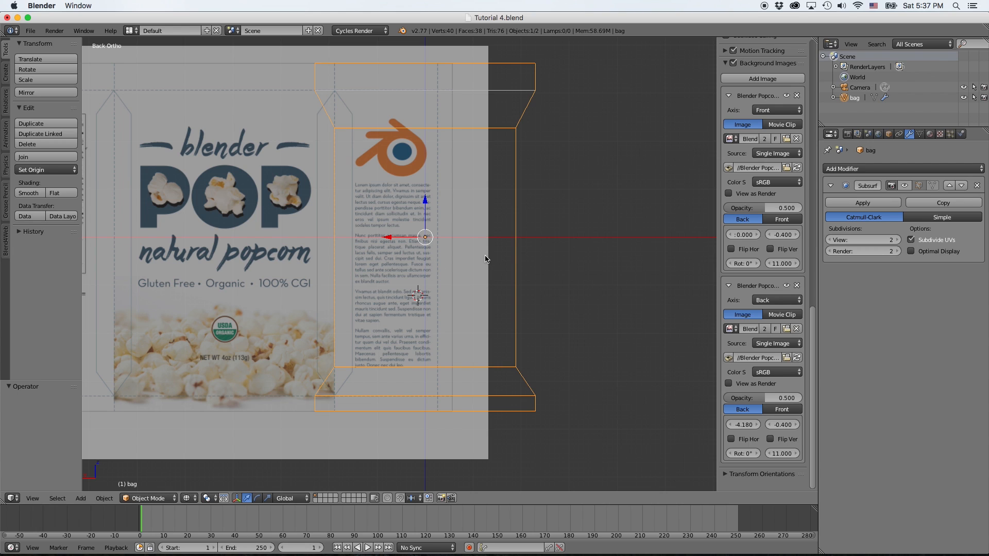
- Add one vertical loop cut around the bag in Edit Mode, centred across its width
{"action": "key", "text": "Tab"}
{"action": "key", "text": "a"}
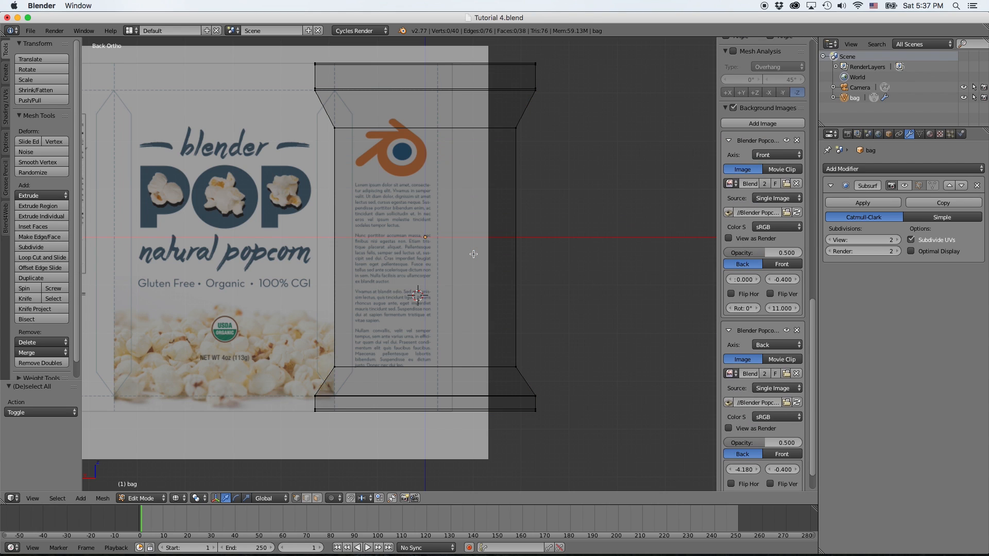
{"action": "key", "text": "ctrl+r"}
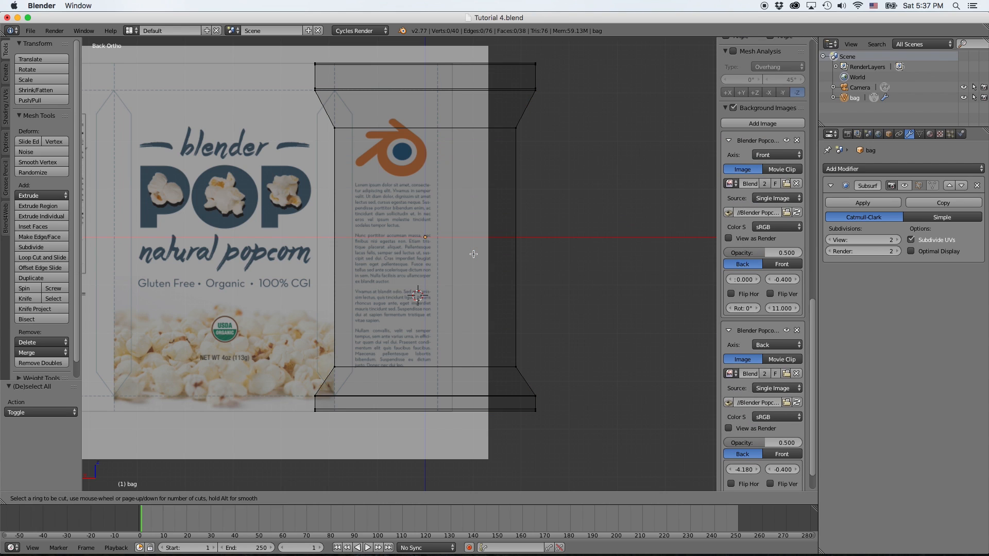
{"action": "left_click", "coordinate": [439, 68]}
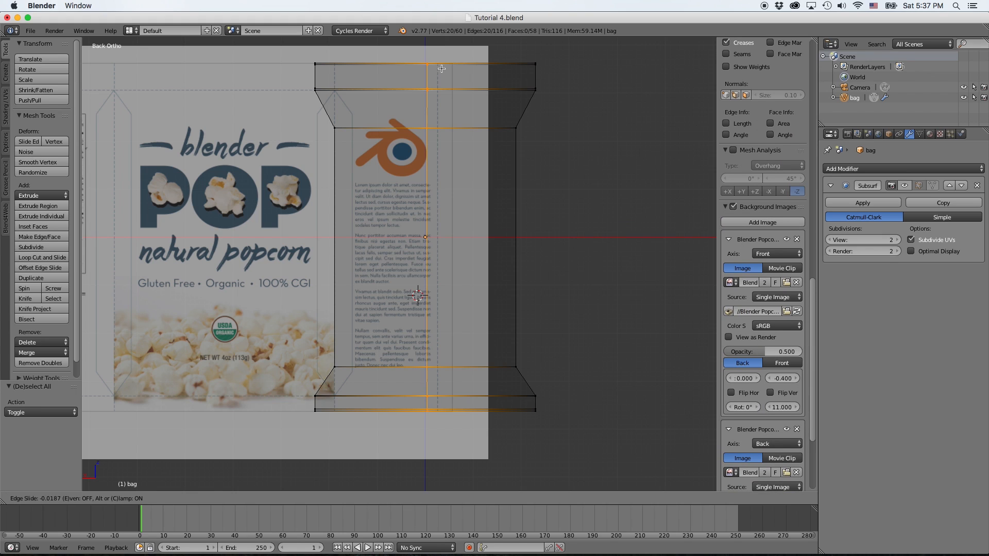
{"action": "right_click", "coordinate": [438, 70]}
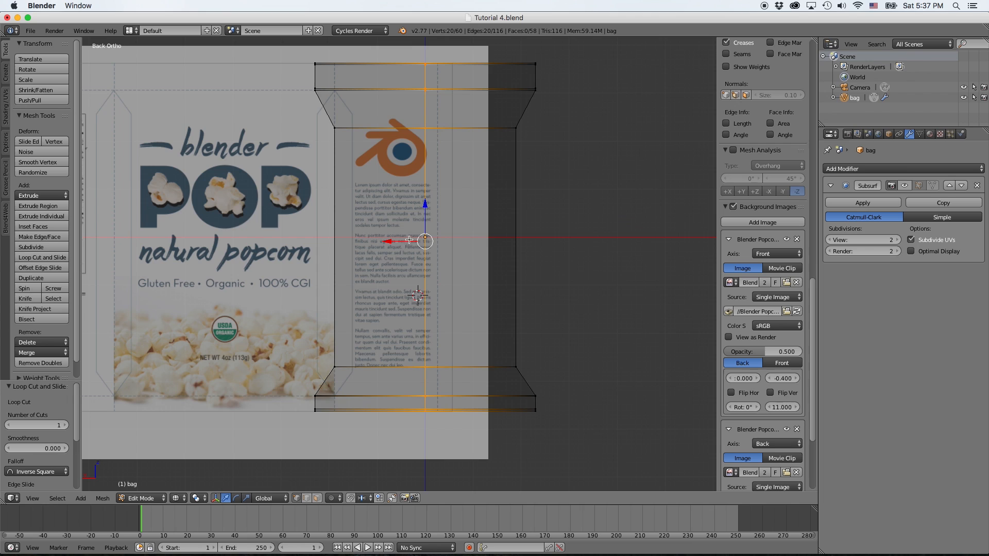
- Deselect the front-side vertices of the centre loop along the body and lower seal
{"action": "middle_click_drag", "start_coordinate": [409, 240], "coordinate": [398, 64]}
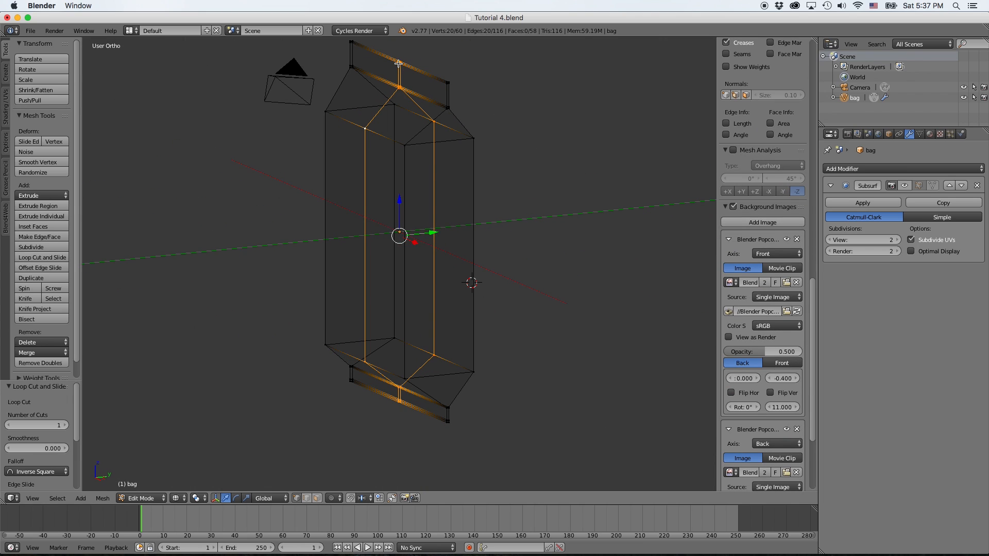
{"action": "scroll", "coordinate": [403, 101], "scroll_direction": "up", "scroll_amount": 2}
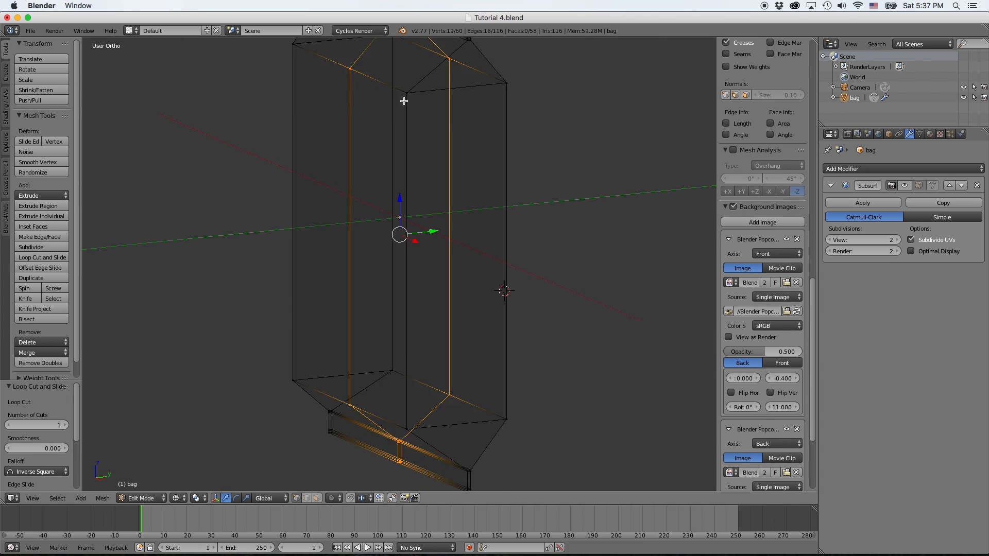
{"action": "middle_click_drag", "start_coordinate": [404, 101], "coordinate": [465, 313]}
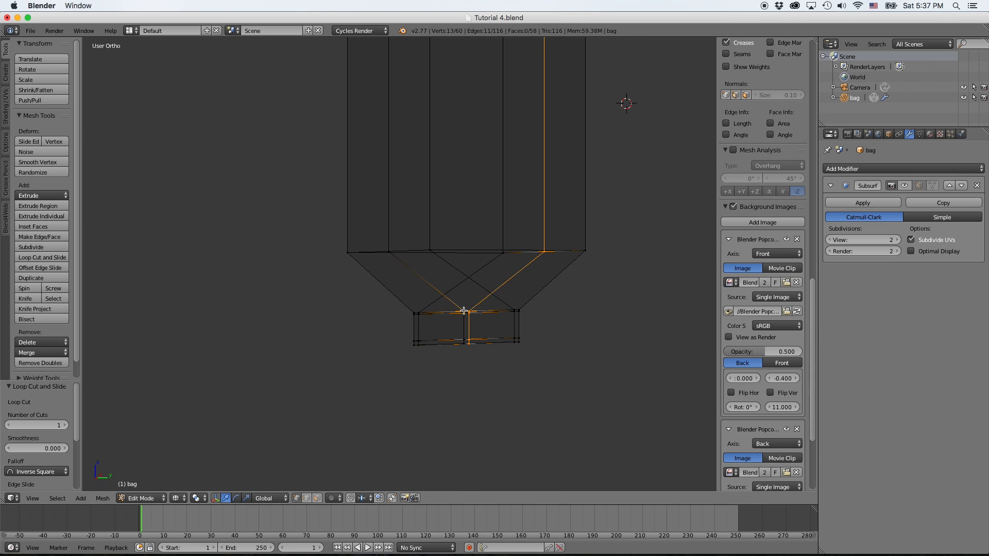
{"action": "right_click", "coordinate": [463, 311], "text": "shift"}
{"action": "scroll", "coordinate": [464, 311], "scroll_direction": "up", "scroll_amount": 3}
{"action": "middle_click_drag", "start_coordinate": [534, 397], "coordinate": [428, 393]}
{"action": "key", "text": "ctrl+KP_1"}
{"action": "scroll", "coordinate": [439, 346], "scroll_direction": "down", "scroll_amount": 8}
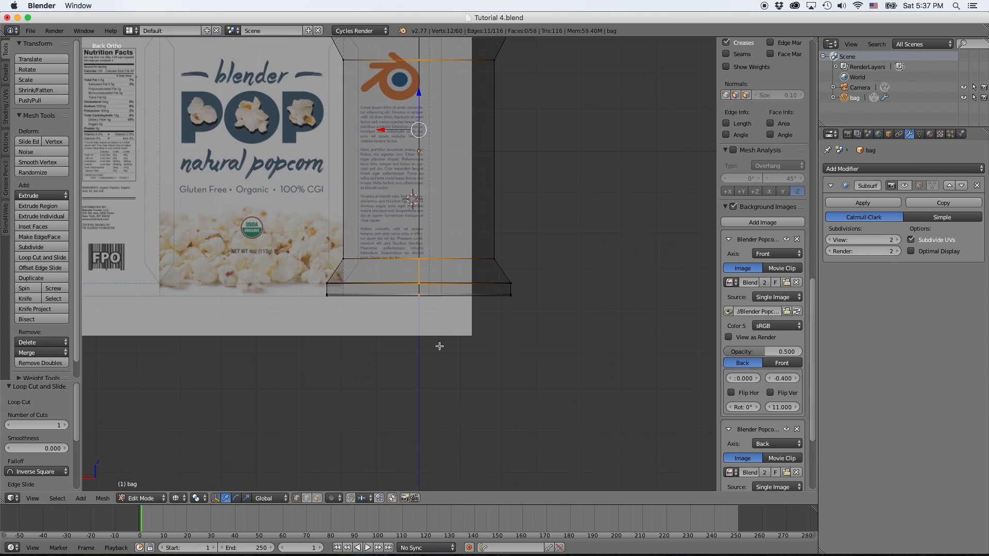
{"action": "middle_click_drag", "start_coordinate": [439, 346], "coordinate": [459, 353]}
{"action": "key", "text": "ctrl+KP_1"}
{"action": "scroll", "coordinate": [496, 254], "scroll_direction": "down", "scroll_amount": 2}
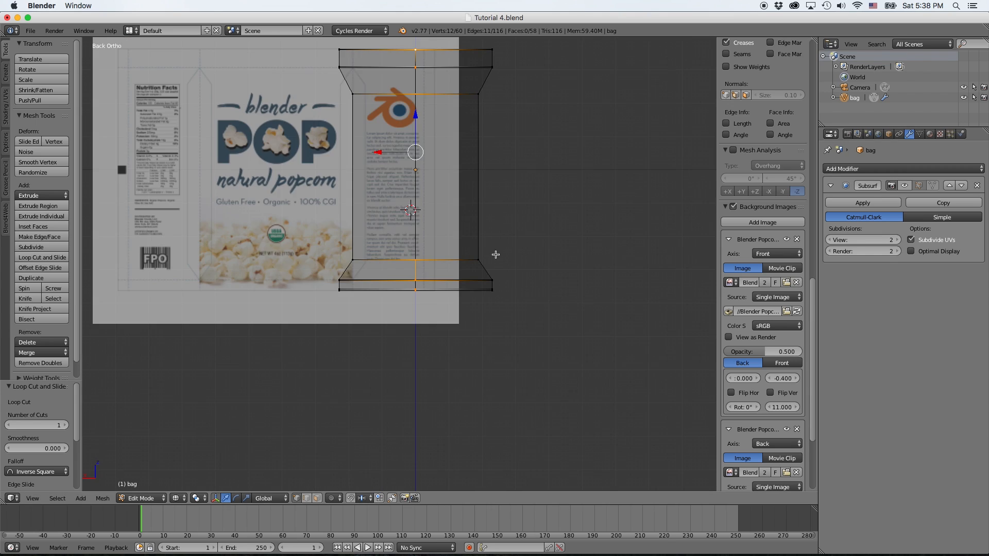
- Deselect the remaining front-side vertices of the centre loop at the upper seal, keeping only its back half selected
{"action": "middle_click_drag", "start_coordinate": [496, 254], "coordinate": [459, 346]}
{"action": "scroll", "coordinate": [373, 231], "scroll_direction": "up", "scroll_amount": 5}
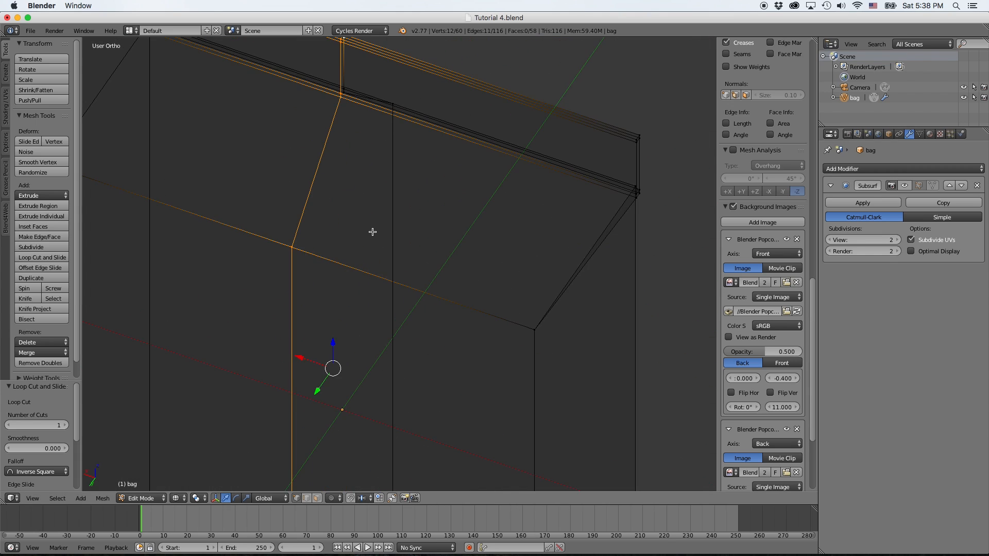
{"action": "middle_click_drag", "start_coordinate": [385, 255], "coordinate": [400, 281]}
{"action": "right_click", "coordinate": [398, 264], "text": "shift"}
{"action": "right_click", "coordinate": [398, 264], "text": "shift"}
{"action": "right_click", "coordinate": [398, 263], "text": "shift"}
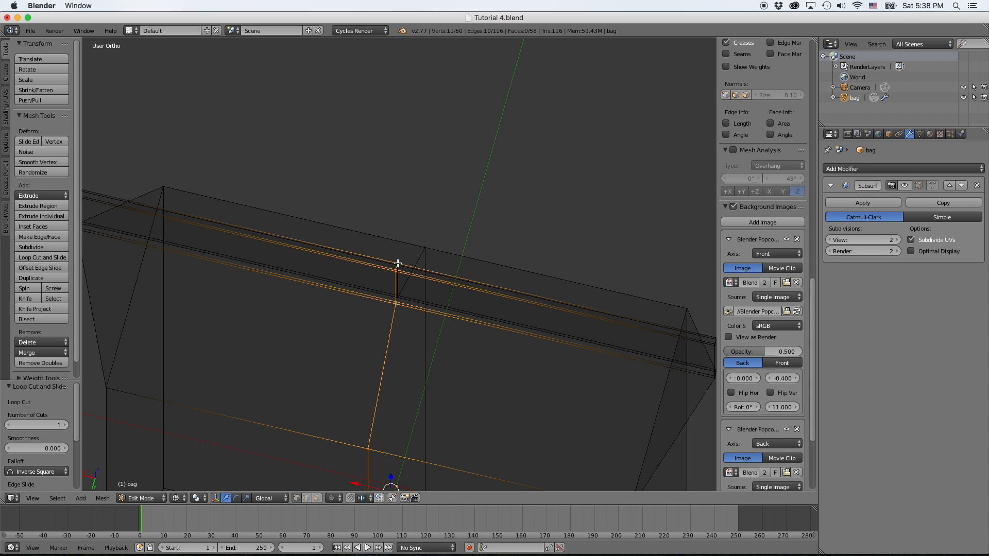
{"action": "right_click", "coordinate": [397, 263], "text": "shift"}
{"action": "scroll", "coordinate": [395, 264], "scroll_direction": "up", "scroll_amount": 3}
{"action": "right_click", "coordinate": [392, 265], "text": "shift"}
{"action": "scroll", "coordinate": [397, 270], "scroll_direction": "down", "scroll_amount": 3}
{"action": "mouse_move", "coordinate": [422, 313]}
{"action": "middle_mouse_down", "text": "shift"}
{"action": "mouse_move", "coordinate": [485, 364]}
{"action": "mouse_move", "coordinate": [444, 315]}
{"action": "mouse_move", "coordinate": [429, 332]}
{"action": "middle_mouse_up", "text": "shift"}
- Move the selected back half of the centre loop -0.569 along X to align with the dieline's back seam
{"action": "key", "text": "ctrl+KP_1"}
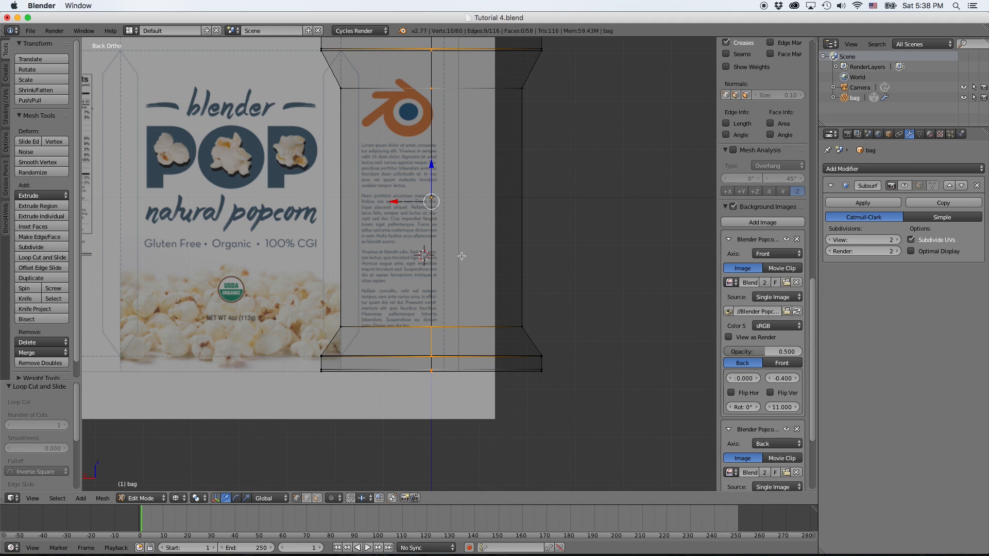
{"action": "left_click_drag", "start_coordinate": [410, 203], "coordinate": [424, 205]}
{"action": "left_click_drag", "start_coordinate": [431, 206], "coordinate": [437, 207]}
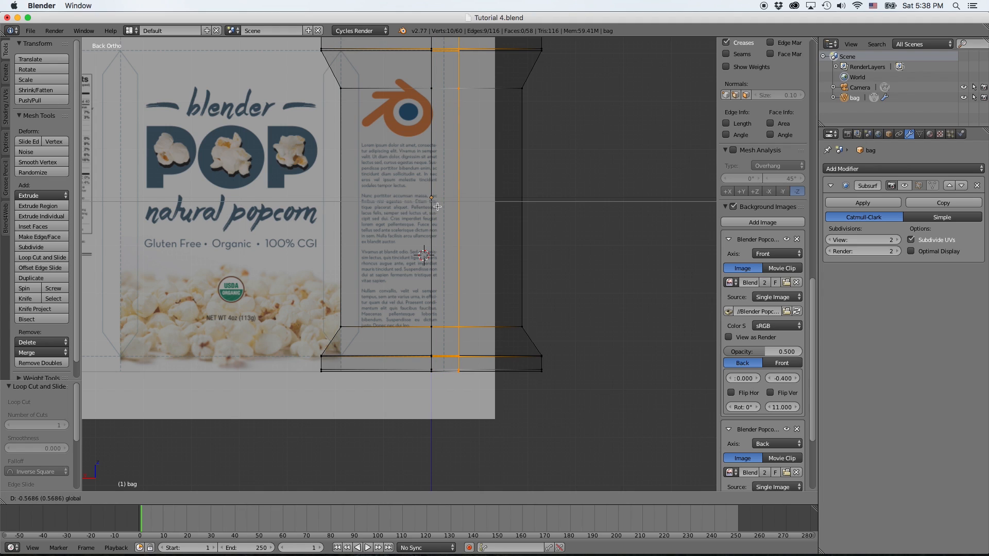
{"action": "left_click", "coordinate": [437, 207]}
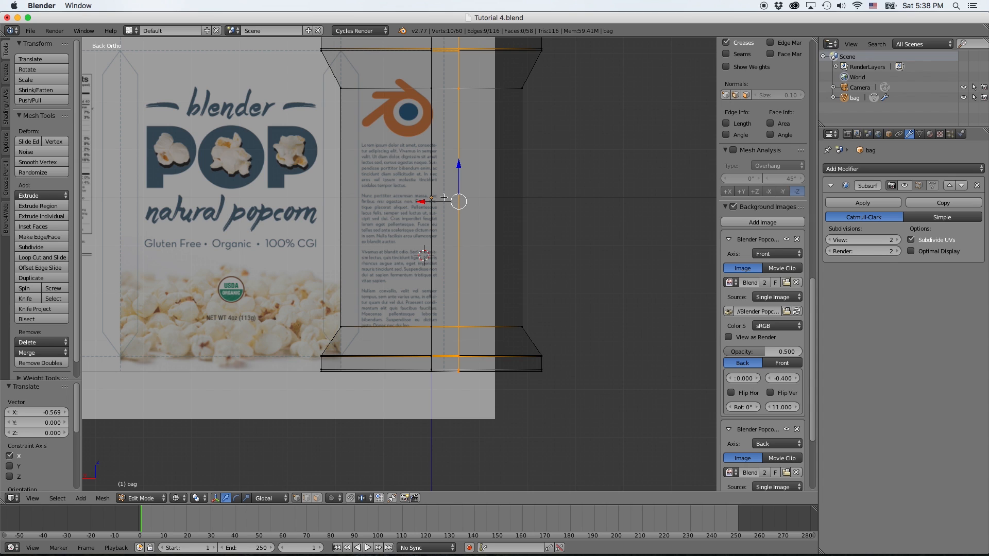
- Mark the selected vertical edge line on the bag's back as a UV seam
{"action": "middle_click_drag", "start_coordinate": [464, 288], "coordinate": [503, 339]}
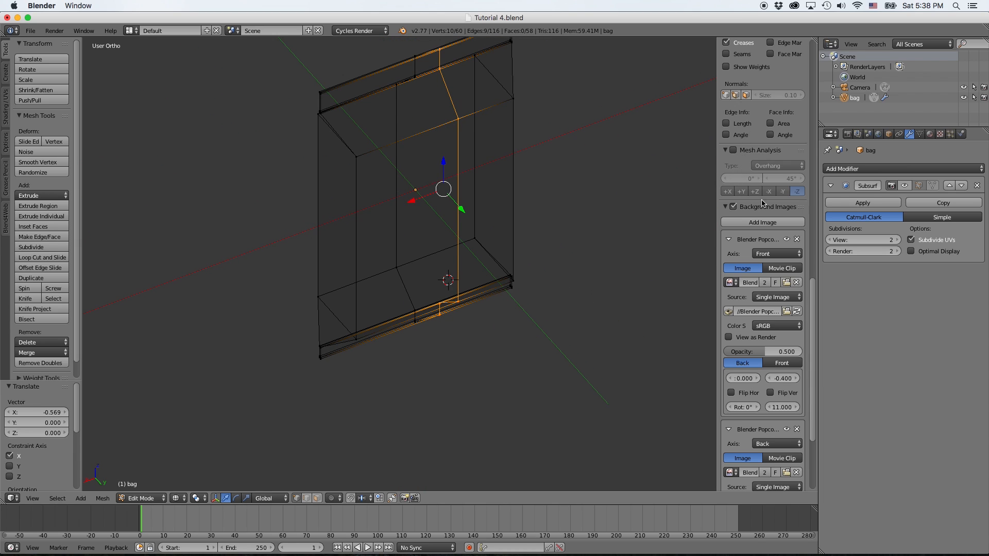
{"action": "scroll", "coordinate": [45, 397], "scroll_direction": "down", "scroll_amount": 5}
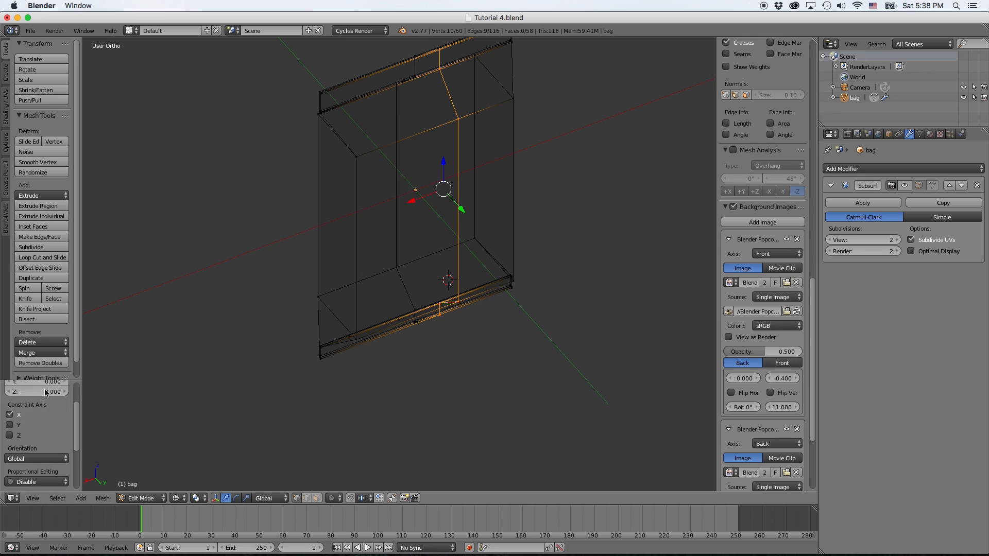
{"action": "left_click", "coordinate": [4, 109]}
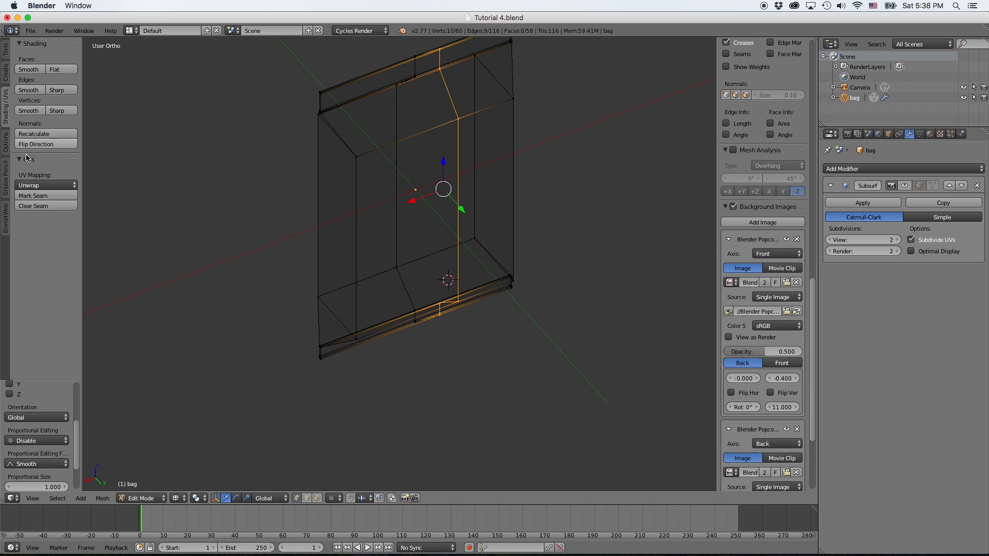
{"action": "left_click", "coordinate": [41, 199]}
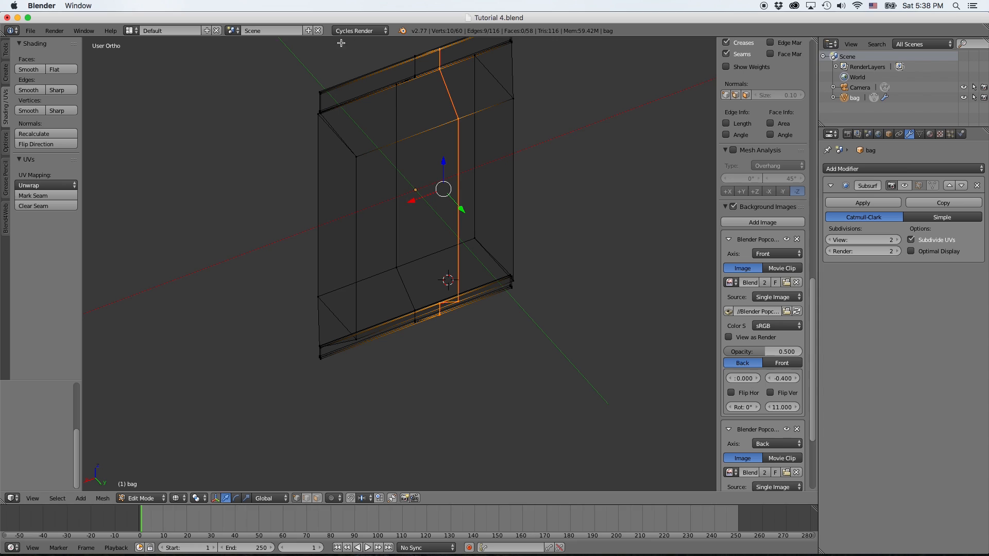
{"action": "scroll", "coordinate": [399, 81], "scroll_direction": "up", "scroll_amount": 5}
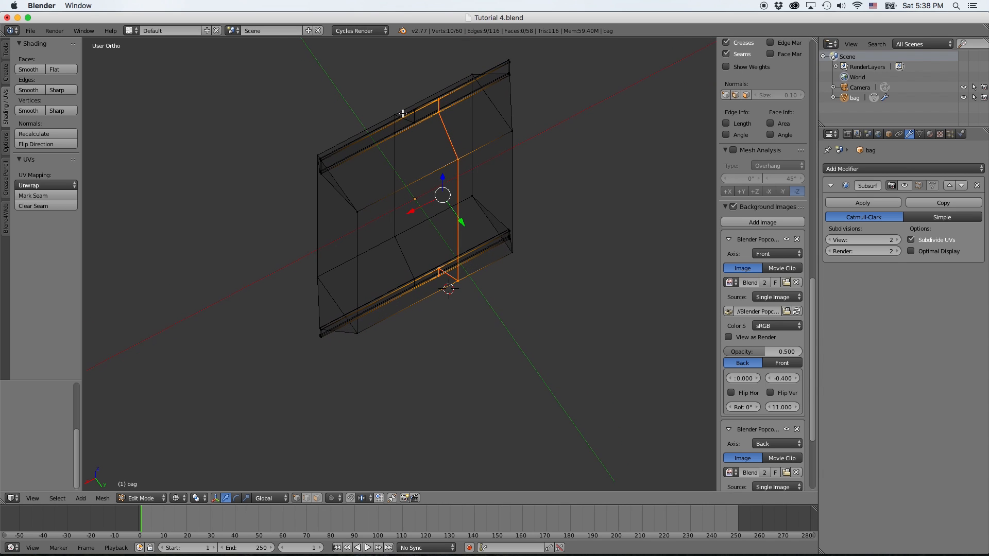
- Switch to solid shading and mark the edge loops around the upper seal's thin top faces as UV seams
{"action": "middle_click_drag", "start_coordinate": [409, 136], "coordinate": [463, 203], "text": "shift"}
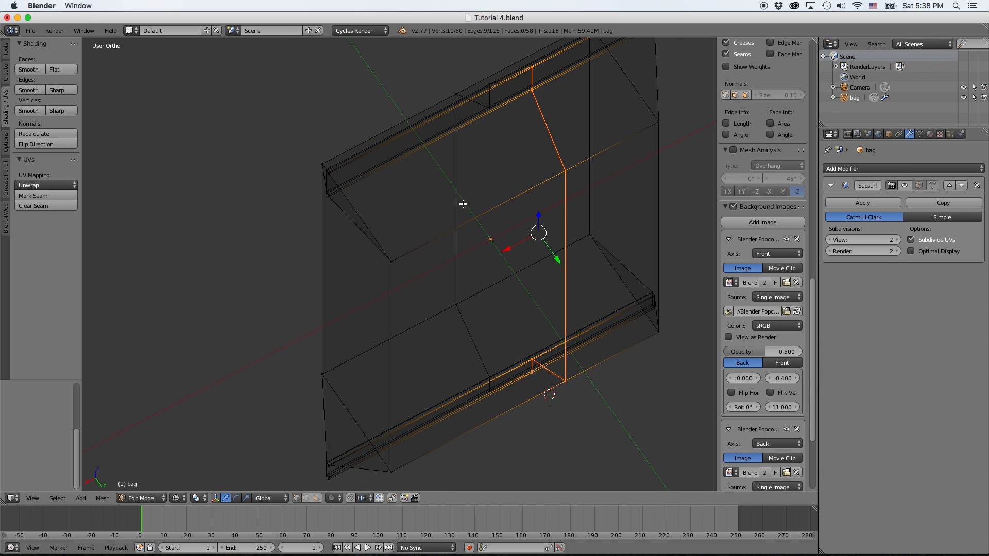
{"action": "mouse_move", "coordinate": [378, 165]}
{"action": "middle_mouse_down"}
{"action": "mouse_move", "coordinate": [355, 166]}
{"action": "mouse_move", "coordinate": [404, 165]}
{"action": "mouse_move", "coordinate": [392, 173]}
{"action": "middle_mouse_up"}
{"action": "key", "text": "z"}
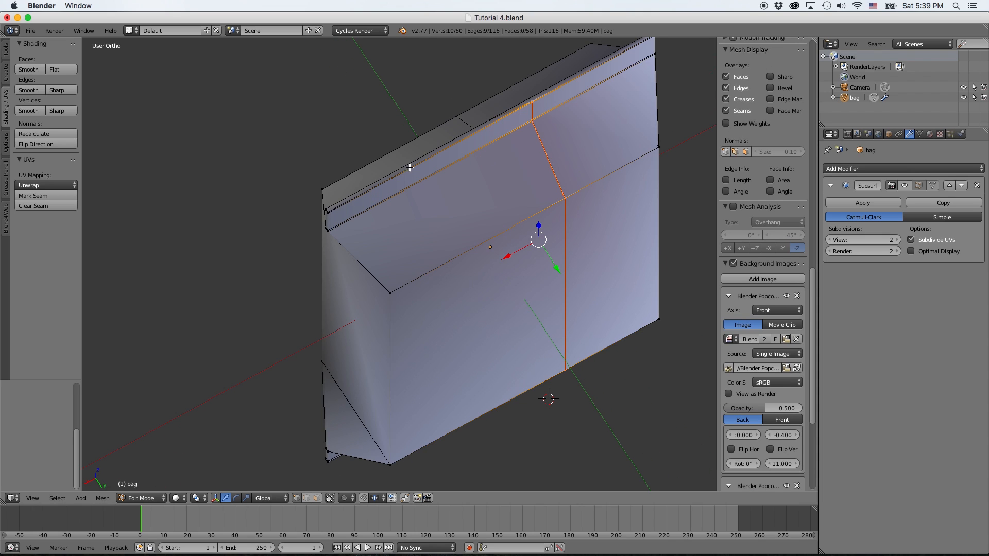
{"action": "right_click", "coordinate": [327, 212]}
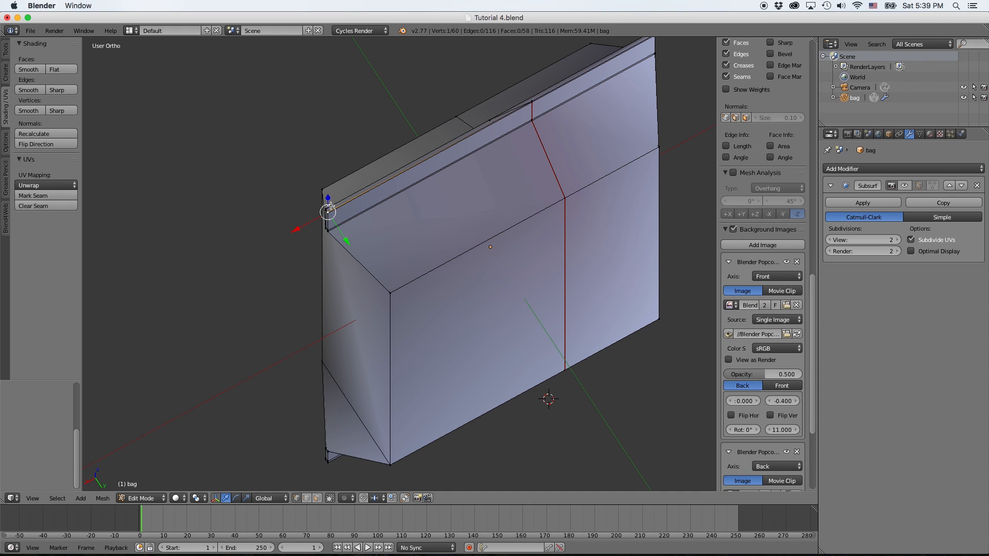
{"action": "right_click", "coordinate": [532, 102], "text": "alt"}
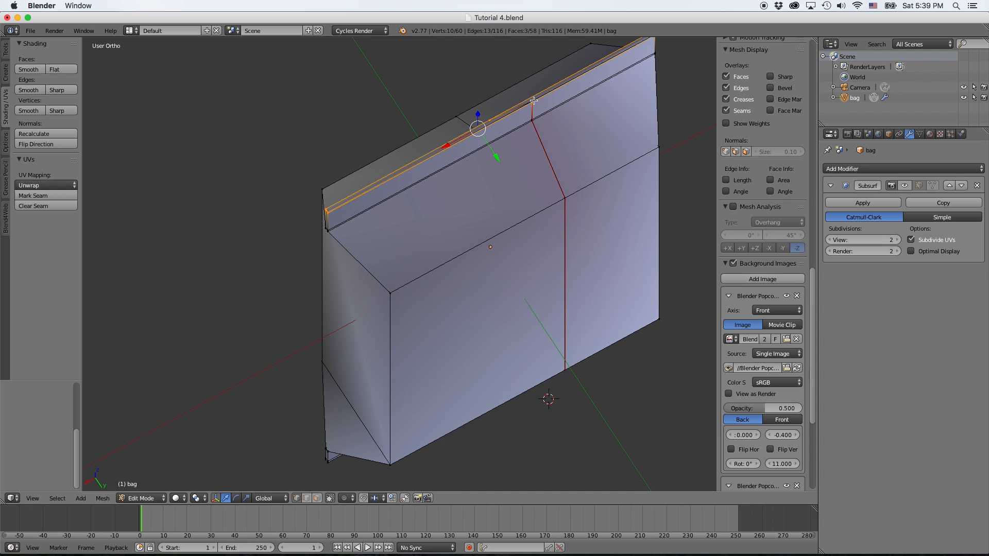
{"action": "right_click", "coordinate": [531, 100], "text": "alt+shift"}
{"action": "middle_click_drag", "start_coordinate": [610, 93], "coordinate": [535, 110]}
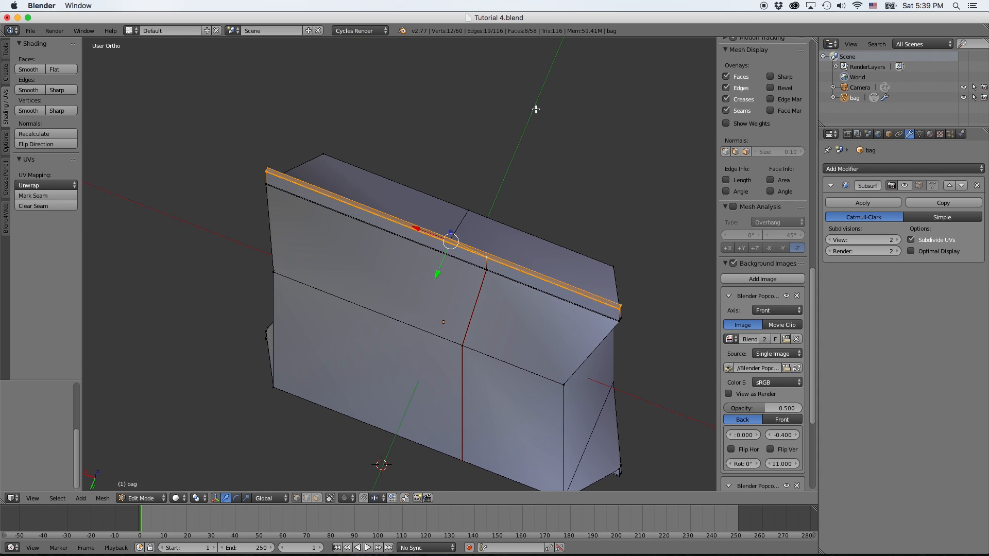
{"action": "left_click", "coordinate": [42, 199]}
{"action": "scroll", "coordinate": [360, 248], "scroll_direction": "up", "scroll_amount": 3}
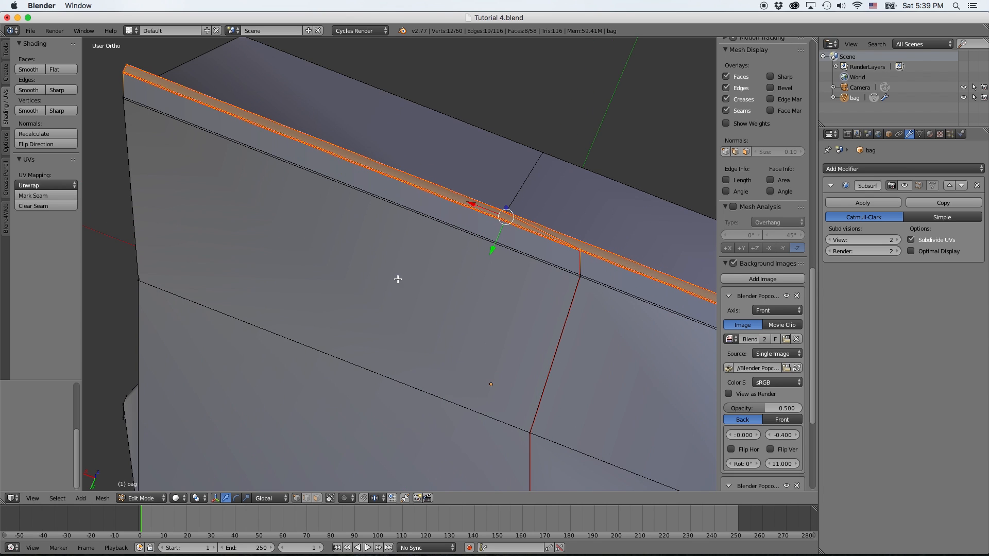
- Mark the edges around the lower seal's thin bottom faces as UV seams
{"action": "scroll", "coordinate": [412, 296], "scroll_direction": "down", "scroll_amount": 5}
{"action": "middle_click_drag", "start_coordinate": [474, 370], "coordinate": [459, 177]}
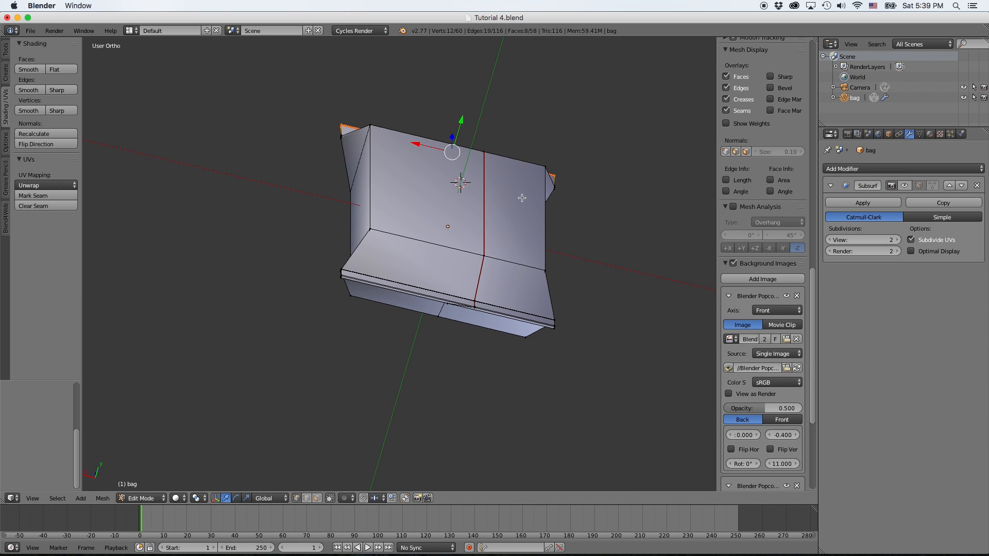
{"action": "scroll", "coordinate": [294, 343], "scroll_direction": "up", "scroll_amount": 3}
{"action": "scroll", "coordinate": [320, 316], "scroll_direction": "up", "scroll_amount": 3}
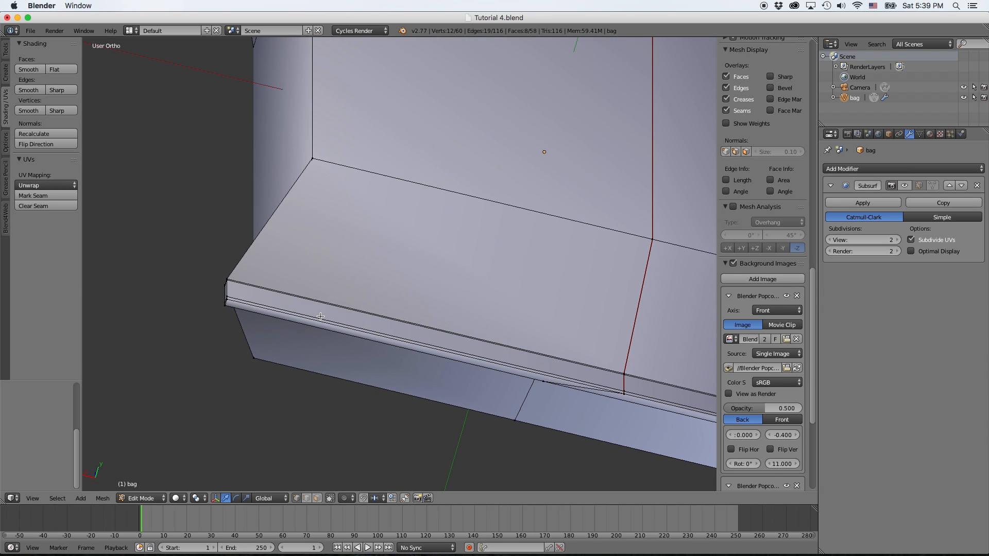
{"action": "key", "text": "a"}
{"action": "right_click", "coordinate": [252, 306], "text": "alt"}
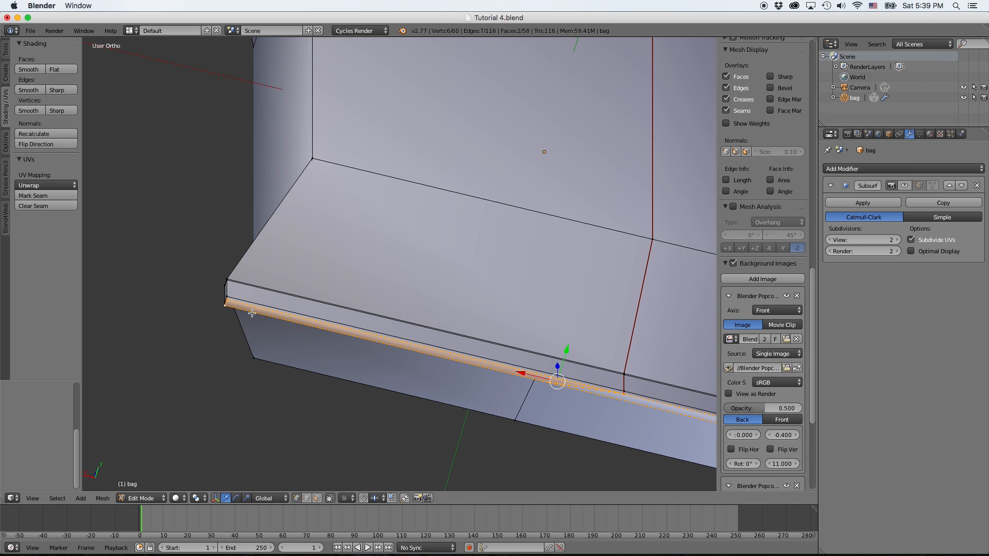
{"action": "middle_click_drag", "start_coordinate": [519, 362], "coordinate": [466, 371]}
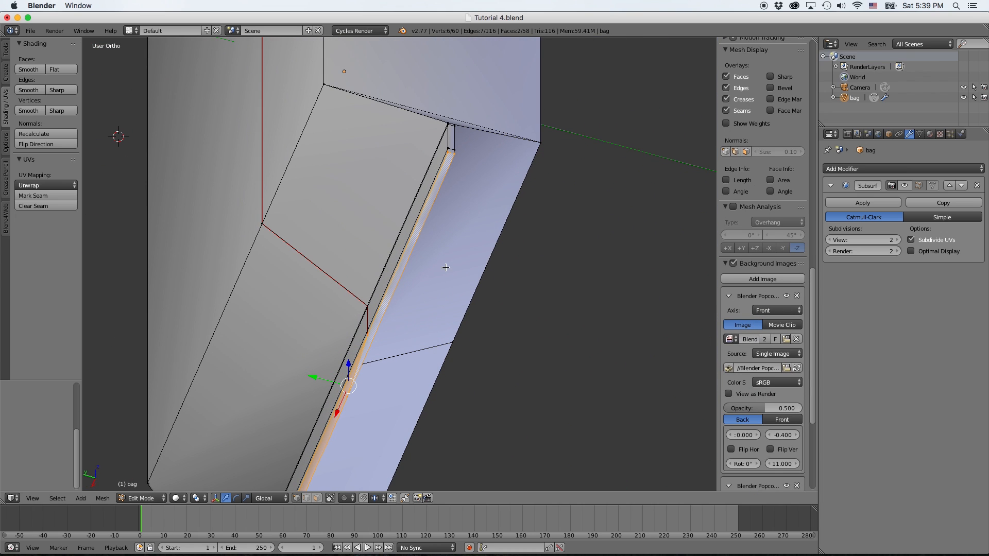
{"action": "left_click", "coordinate": [30, 196]}
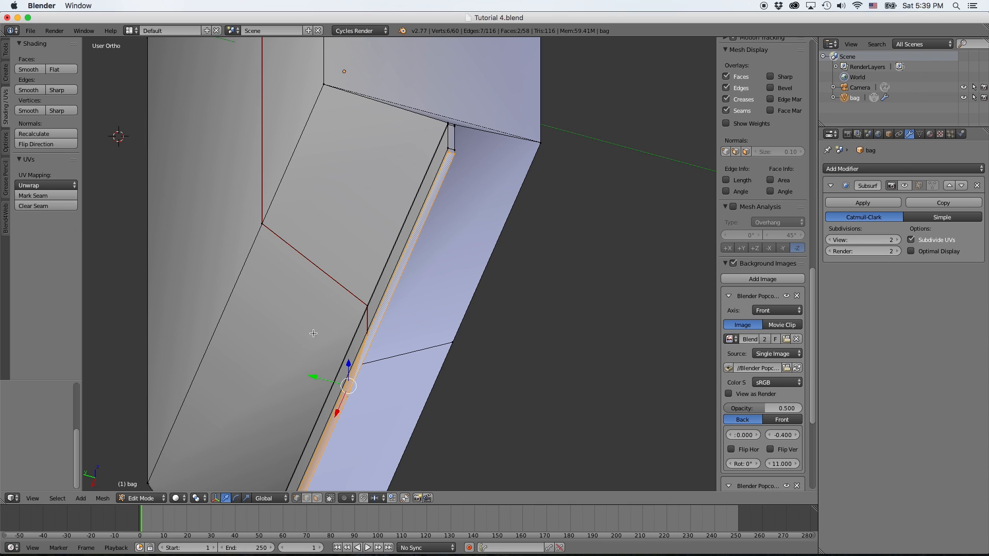
{"action": "left_click", "coordinate": [40, 198]}
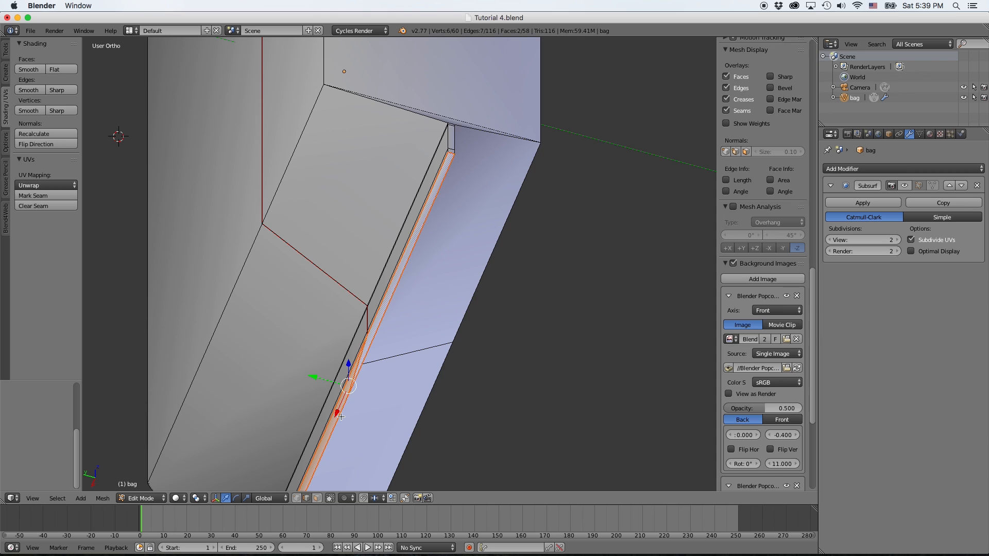
- Clear the seam from the diagonal edges crossing the lower and upper seals between the back seam and the front centre line
{"action": "right_click", "coordinate": [360, 357]}
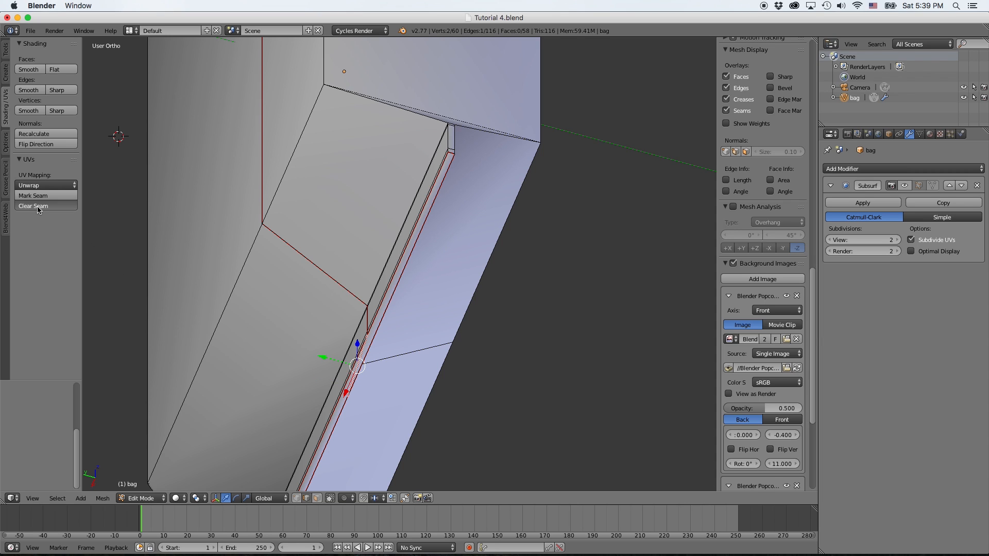
{"action": "right_click", "coordinate": [348, 384]}
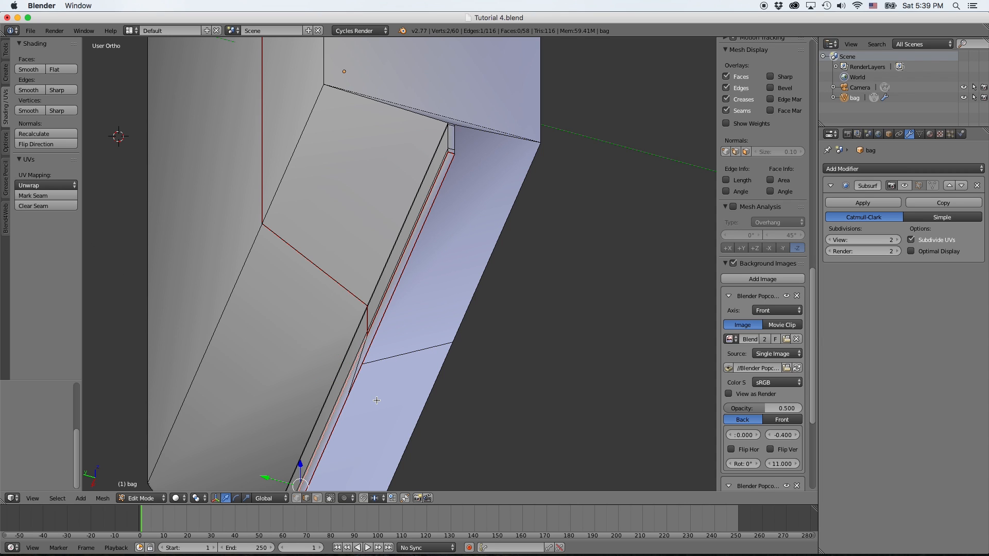
{"action": "key", "text": "KP_7"}
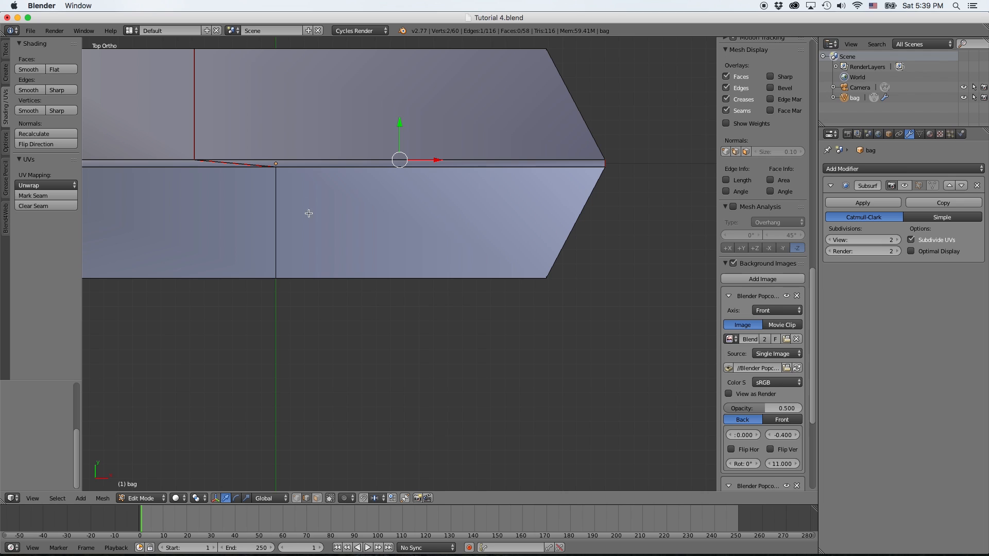
{"action": "right_click", "coordinate": [234, 167]}
{"action": "right_click", "coordinate": [235, 163]}
{"action": "left_click", "coordinate": [43, 207]}
- Return to the front view and collapse the settings of both the front and back background images
{"action": "key", "text": "KP_1"}
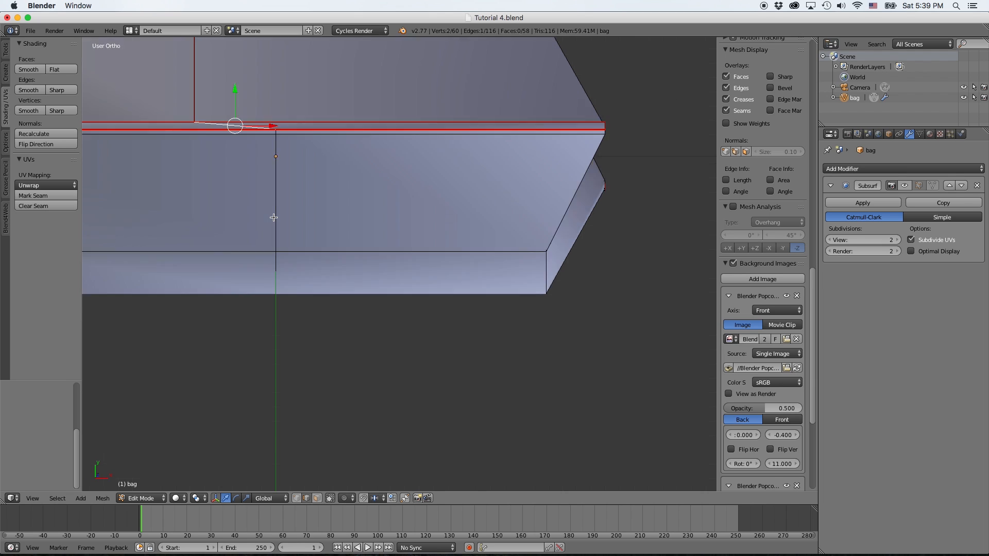
{"action": "scroll", "coordinate": [334, 251], "scroll_direction": "down", "scroll_amount": 6}
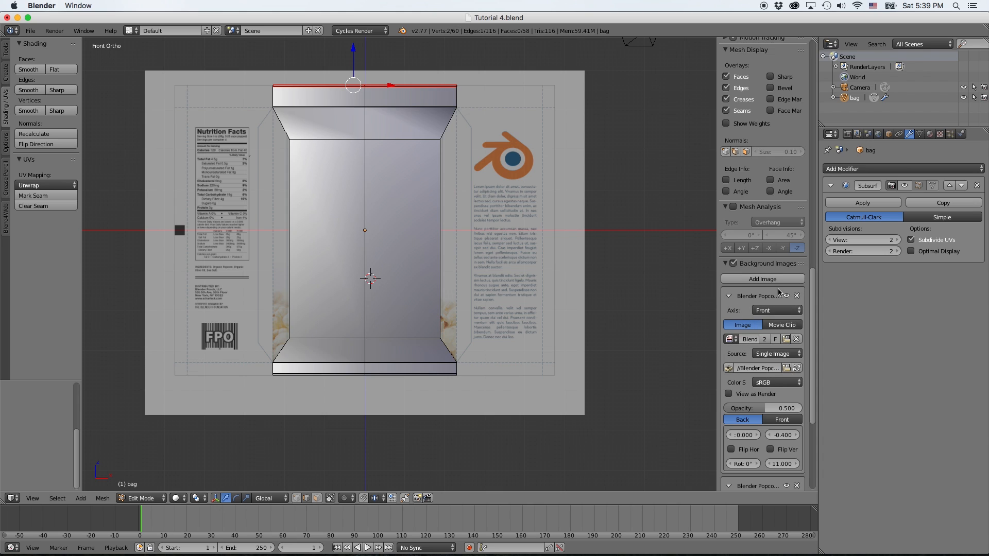
{"action": "left_click", "coordinate": [728, 297]}
{"action": "left_click", "coordinate": [729, 330]}
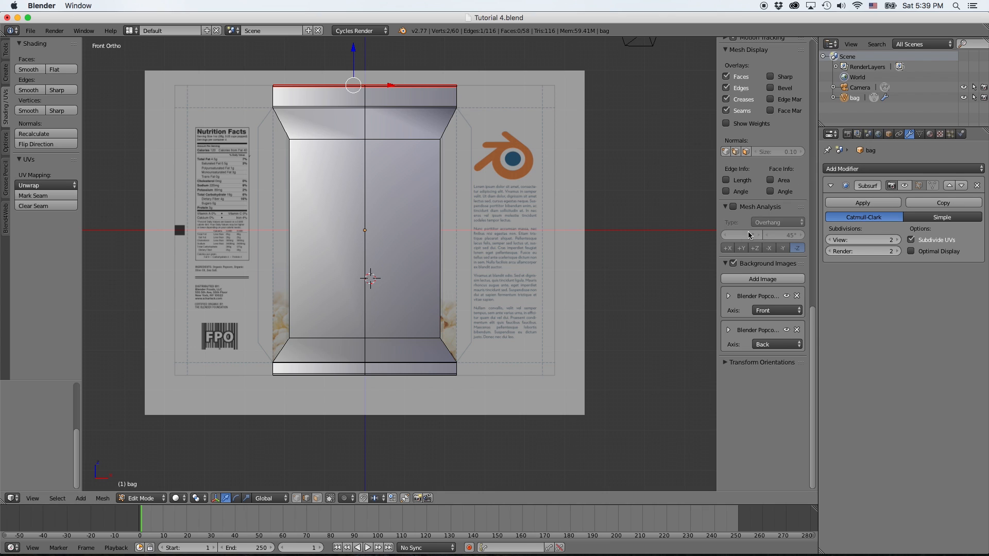
- Turn on the Subsurf modifier's viewport display and return to Object Mode in front view
{"action": "left_click", "coordinate": [917, 186]}
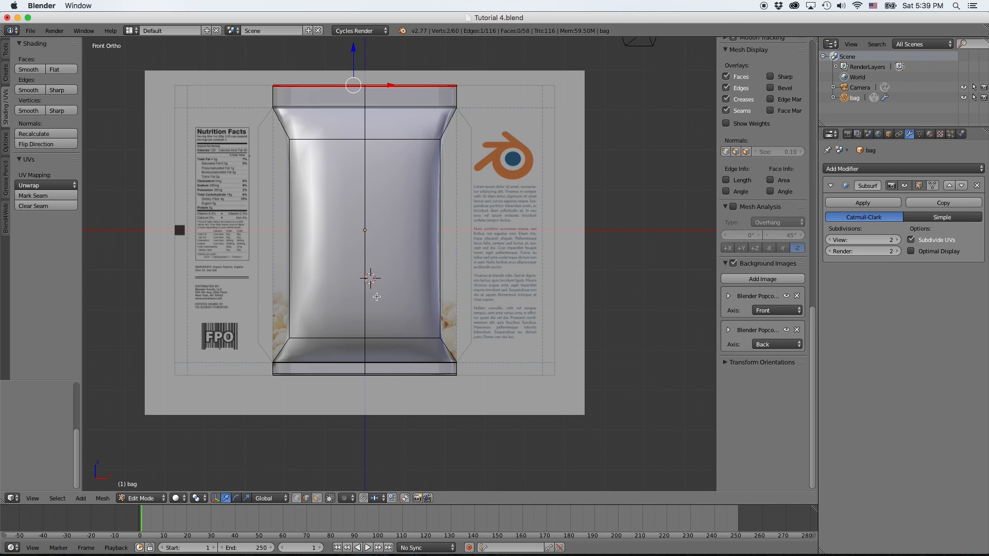
{"action": "middle_click_drag", "start_coordinate": [365, 307], "coordinate": [342, 319]}
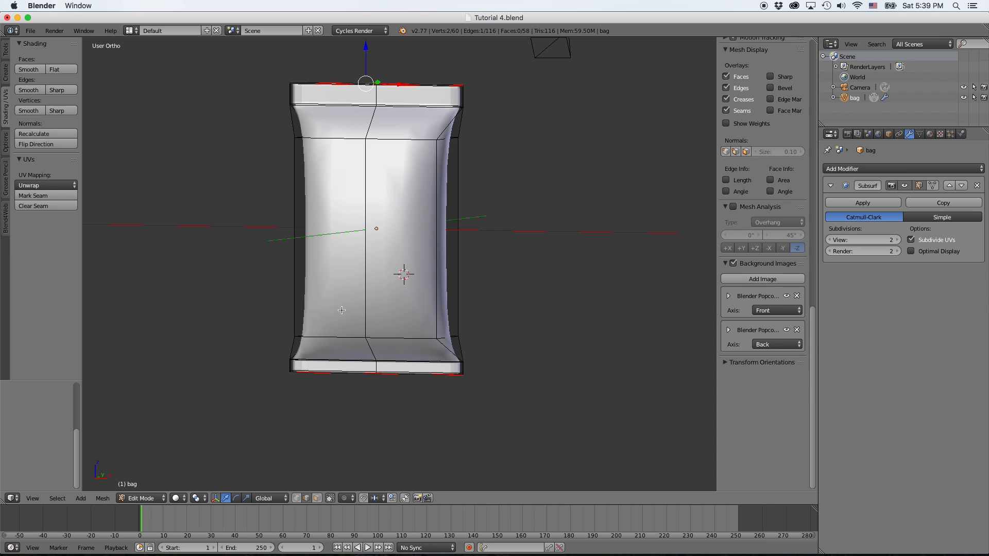
{"action": "key", "text": "Tab"}
{"action": "key", "text": "KP_1"}
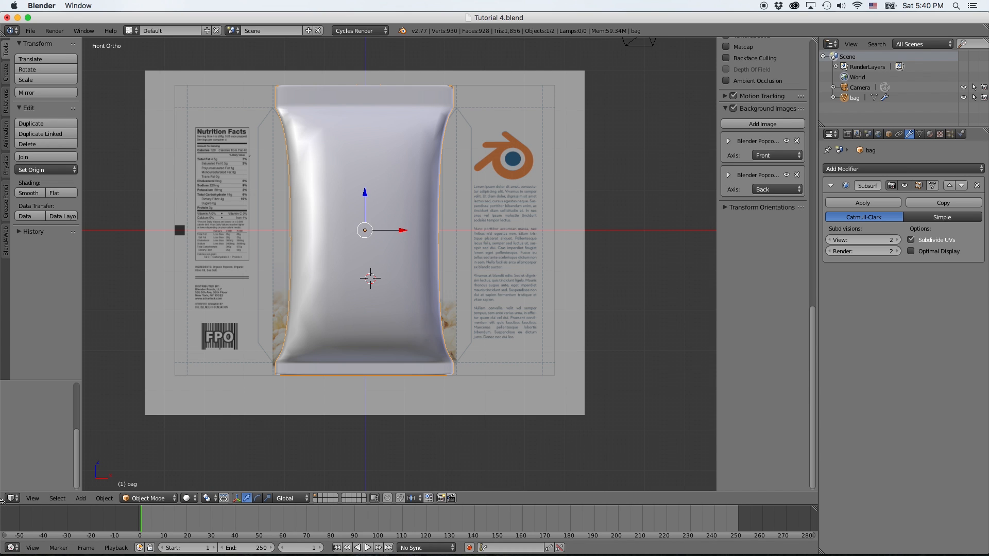
- Split the 3D viewport into two side-by-side areas and hide the tool shelf and properties region in the new one
{"action": "left_click_drag", "start_coordinate": [1, 486], "coordinate": [295, 466]}
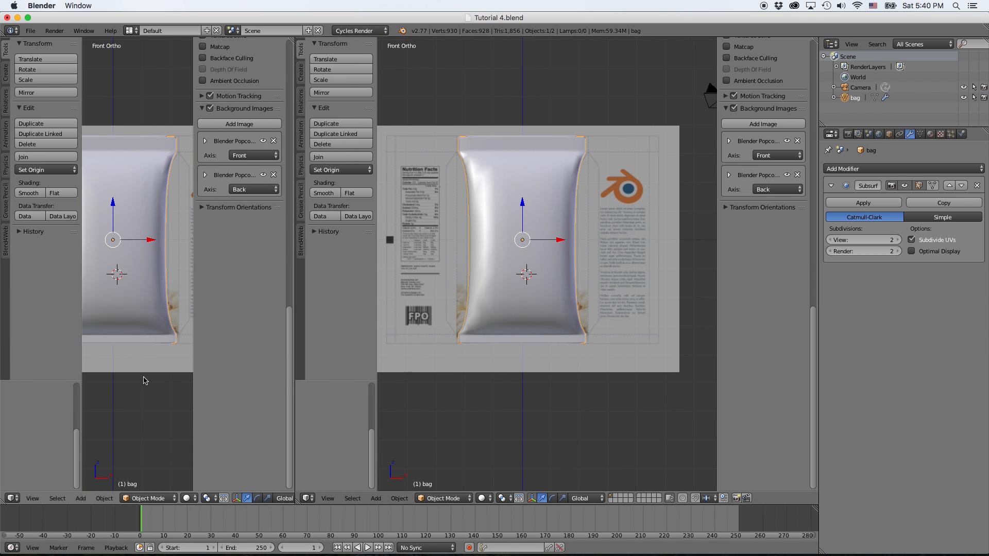
{"action": "key", "text": "t"}
{"action": "key", "text": "n"}
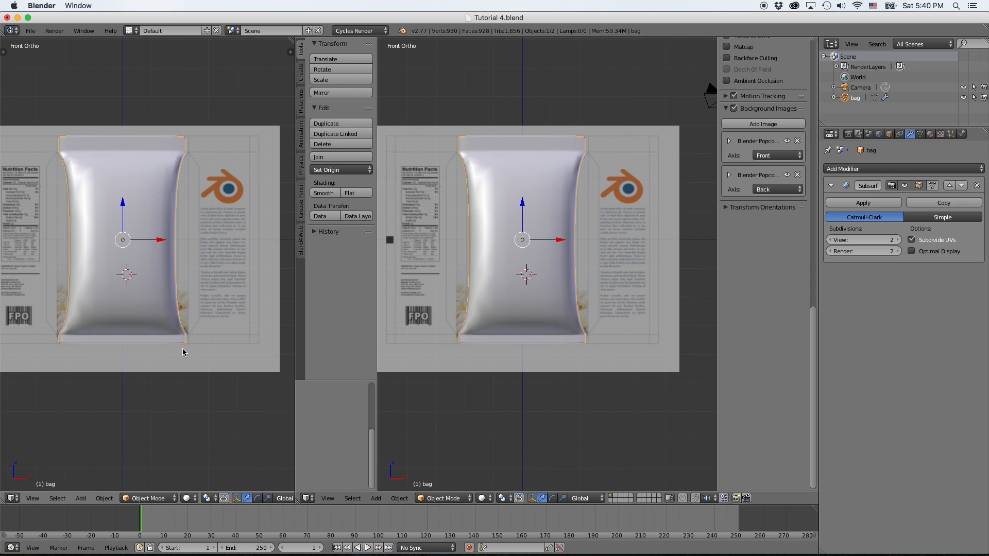
- Change the new area to the UV/Image Editor and widen it slightly
{"action": "left_click", "coordinate": [11, 500]}
{"action": "left_click", "coordinate": [10, 501]}
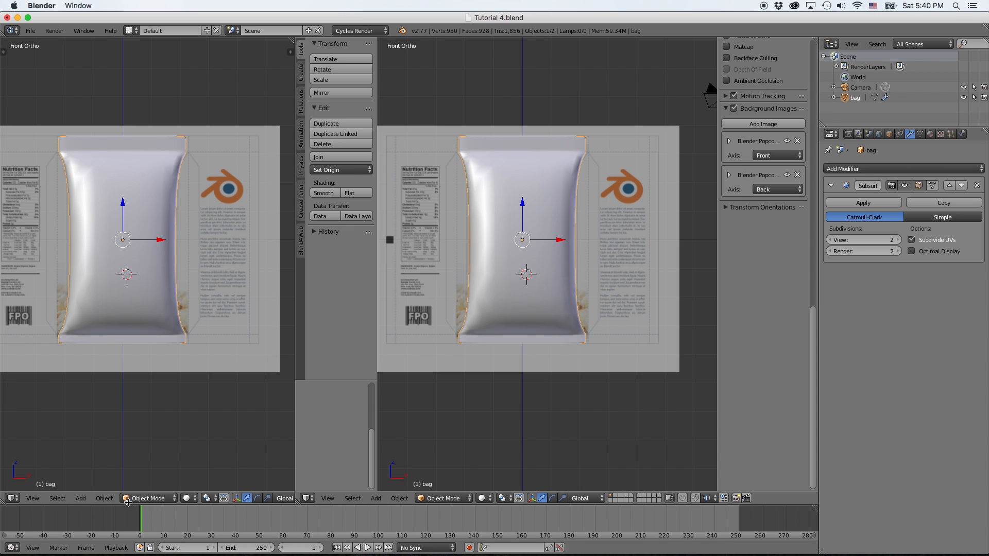
{"action": "left_click", "coordinate": [19, 502]}
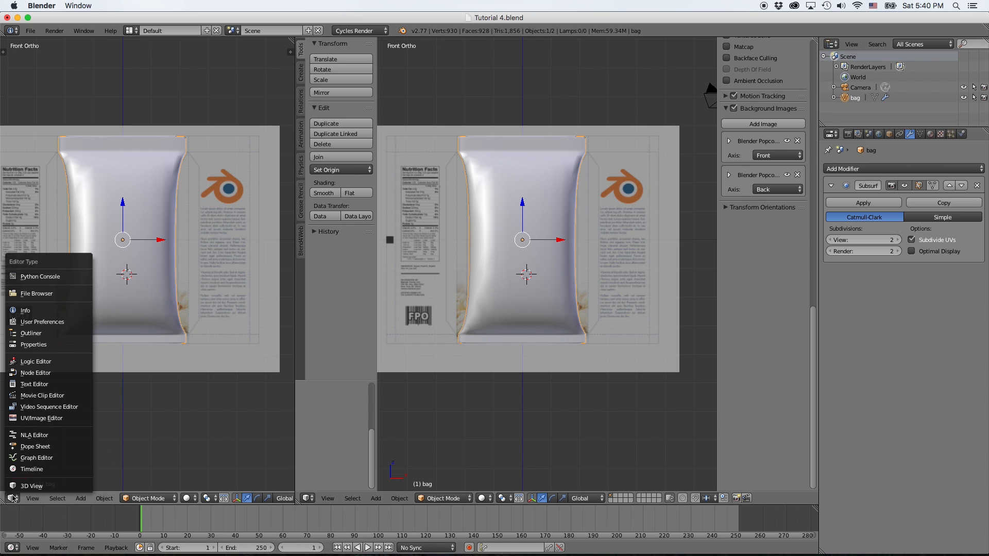
{"action": "left_click", "coordinate": [30, 413]}
{"action": "scroll", "coordinate": [206, 381], "scroll_direction": "up", "scroll_amount": 3}
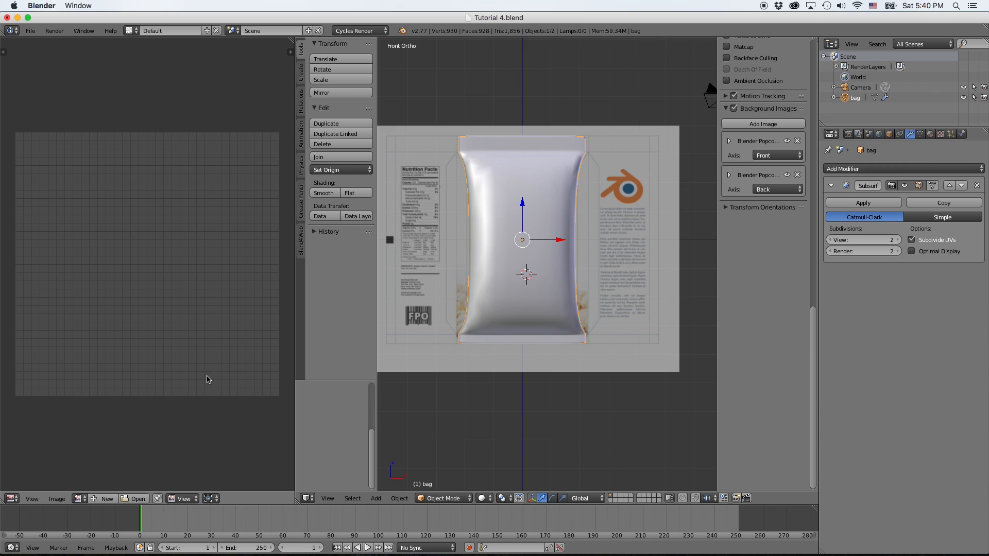
{"action": "left_click_drag", "start_coordinate": [294, 350], "coordinate": [318, 350]}
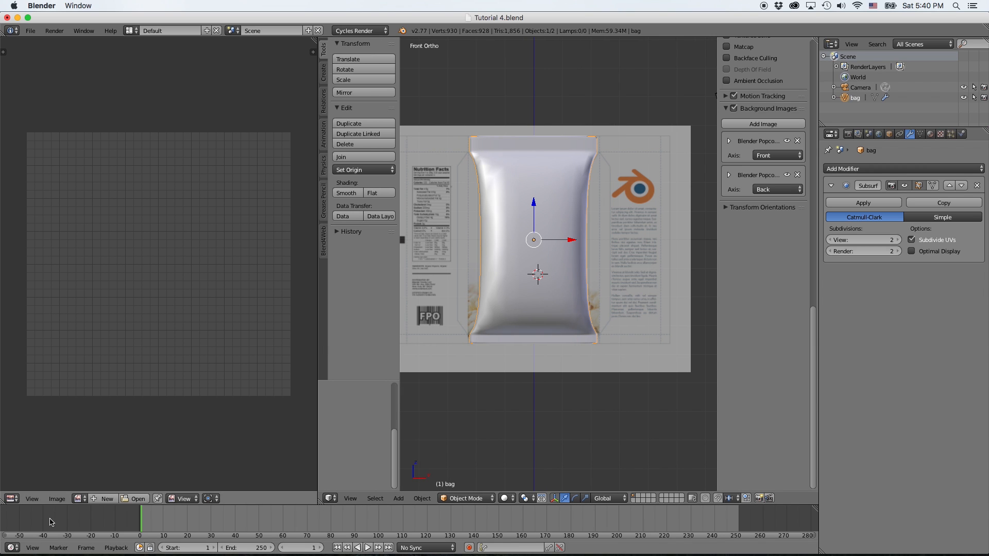
- Load the dieline image Blender Popcorn w dies-01.png into the UV/Image Editor and fit it in view
{"action": "left_click", "coordinate": [79, 499]}
{"action": "left_click", "coordinate": [129, 395]}
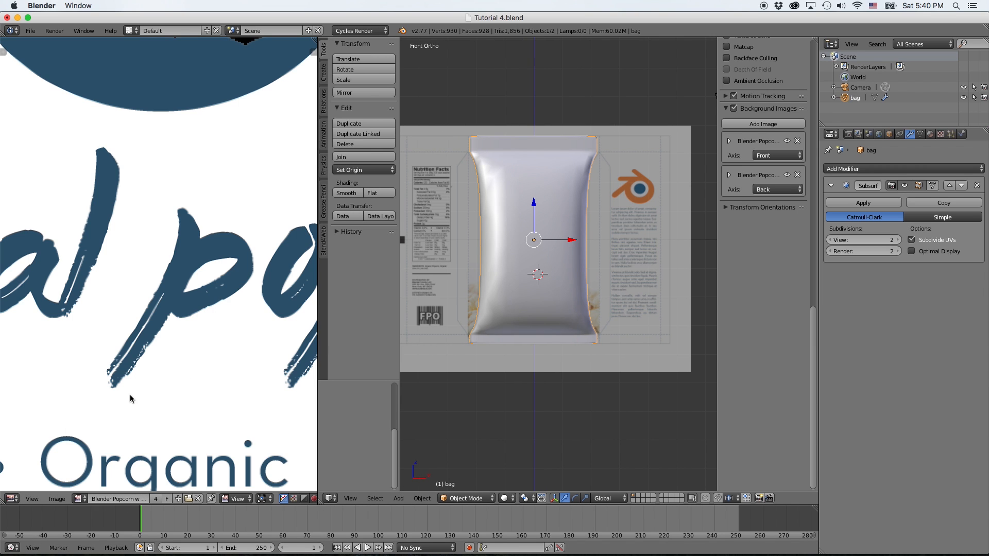
{"action": "scroll", "coordinate": [132, 397], "scroll_direction": "down", "scroll_amount": 6}
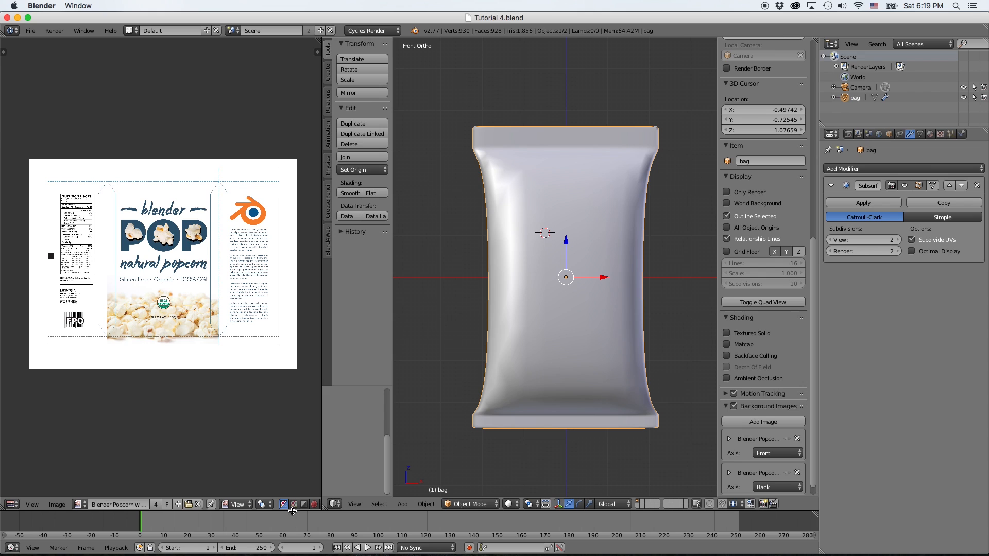
- Enlarge the timeline area upward and change it to the Node Editor
{"action": "left_click_drag", "start_coordinate": [292, 511], "coordinate": [292, 434]}
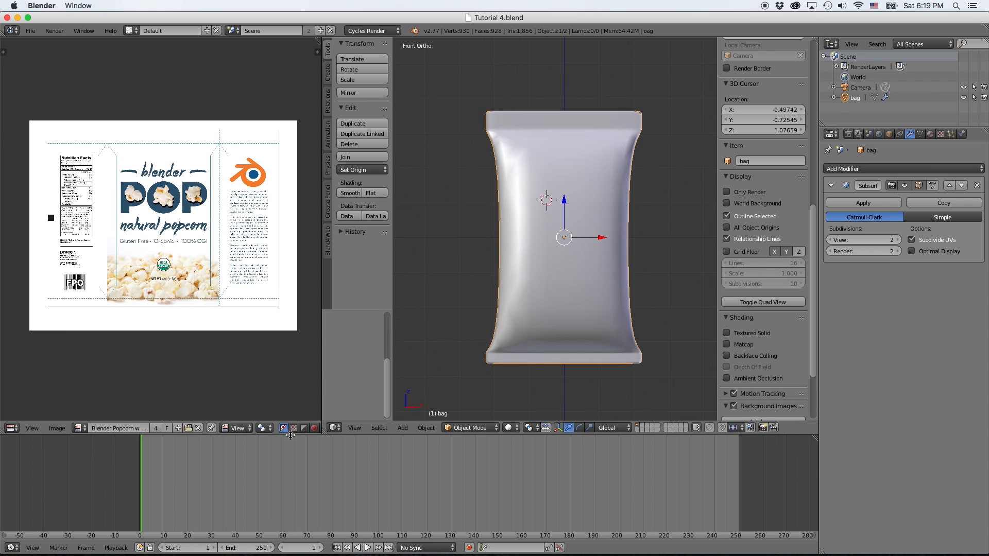
{"action": "left_click", "coordinate": [12, 548]}
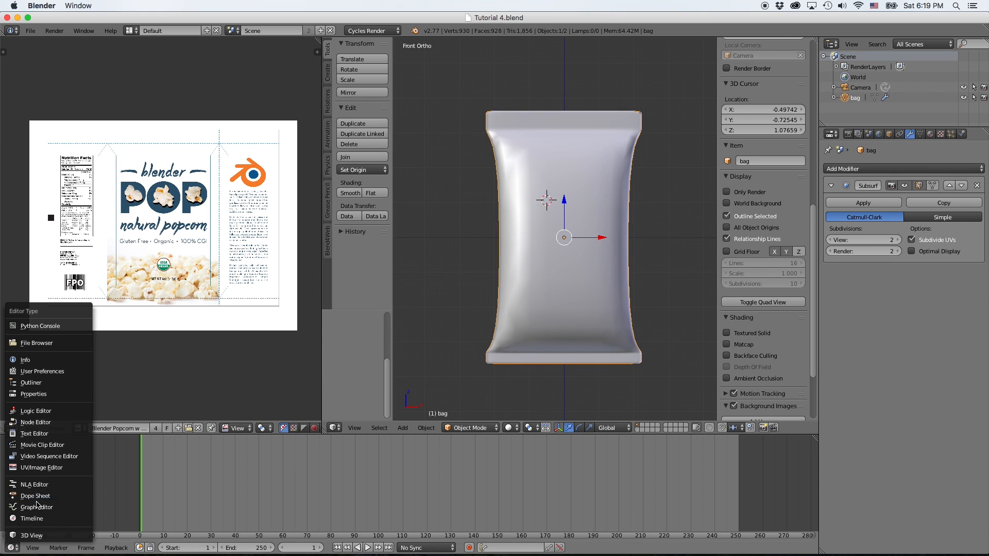
{"action": "left_click", "coordinate": [40, 425]}
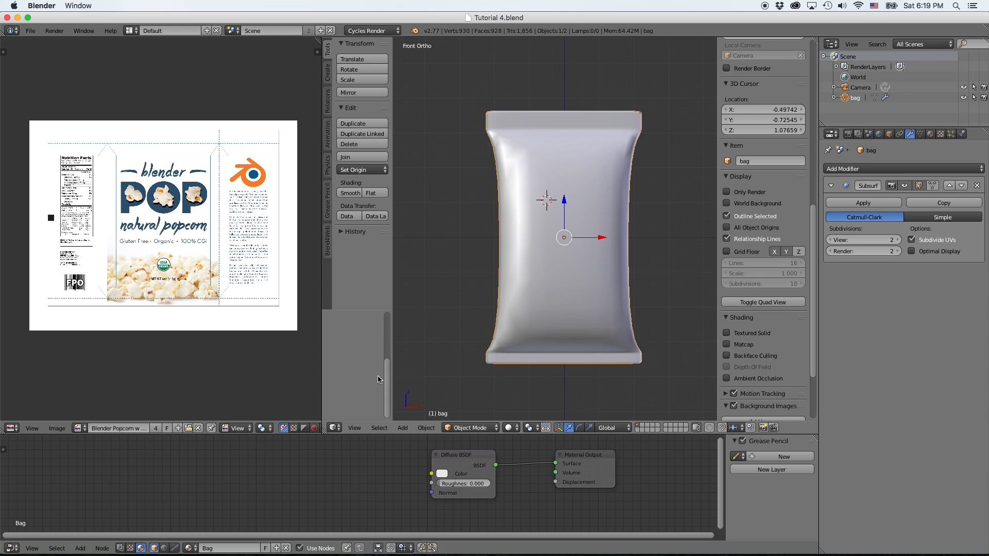
- Show the bag's material properties and set the 3D view's shading to Material
{"action": "left_click", "coordinate": [930, 134]}
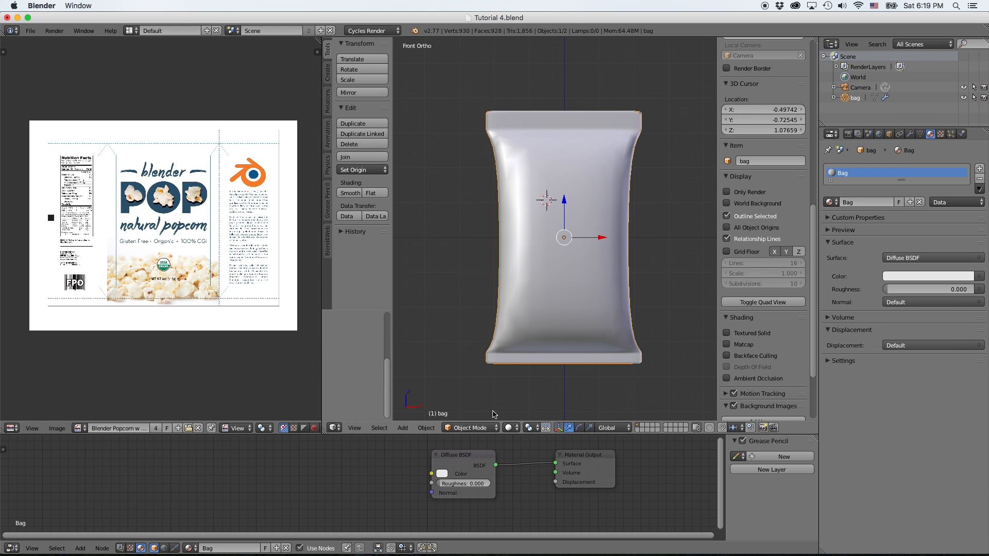
{"action": "left_click", "coordinate": [509, 427]}
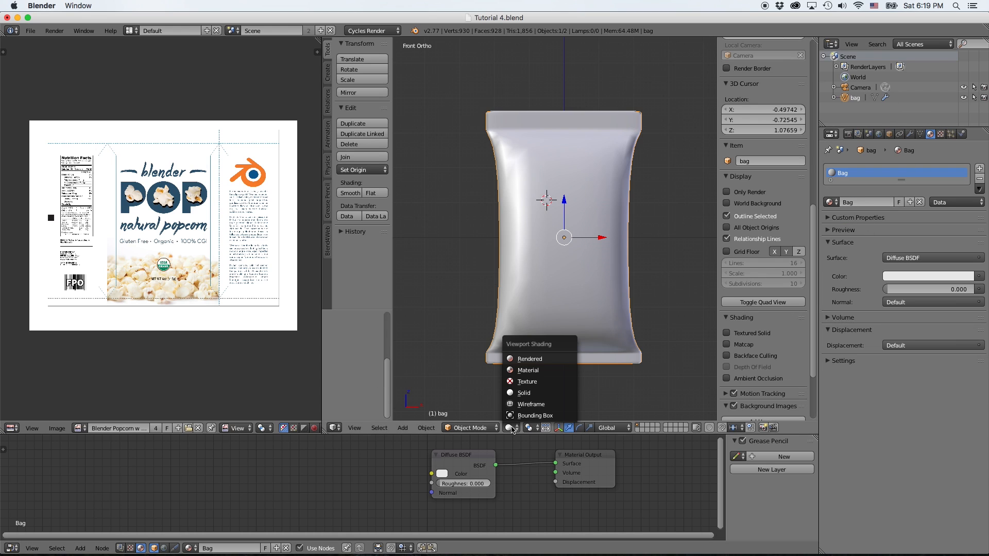
{"action": "left_click", "coordinate": [535, 371]}
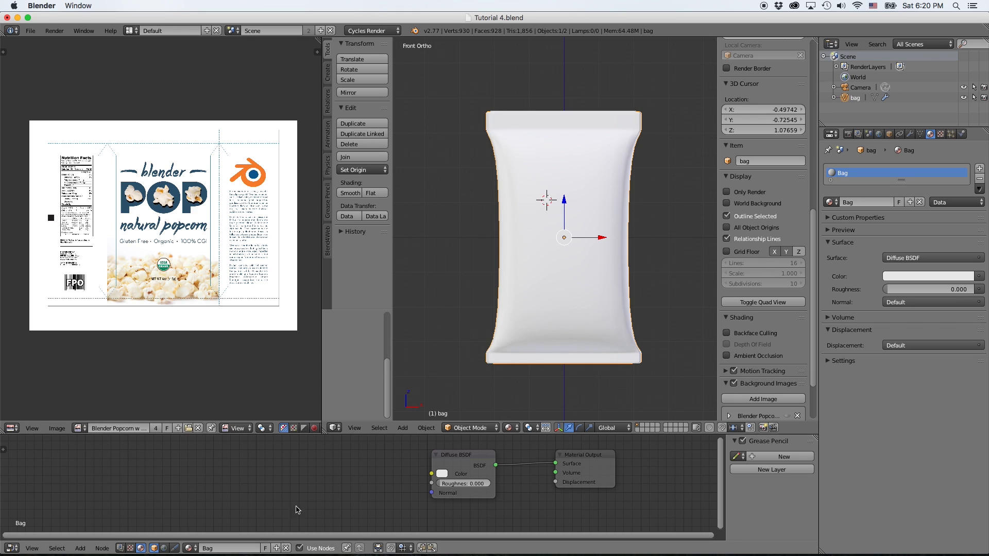
- Add an Image Texture node using Blender Popcorn w dies-01.png and connect its Color output to the Diffuse BSDF Color input
{"action": "key", "text": "shift+a"}
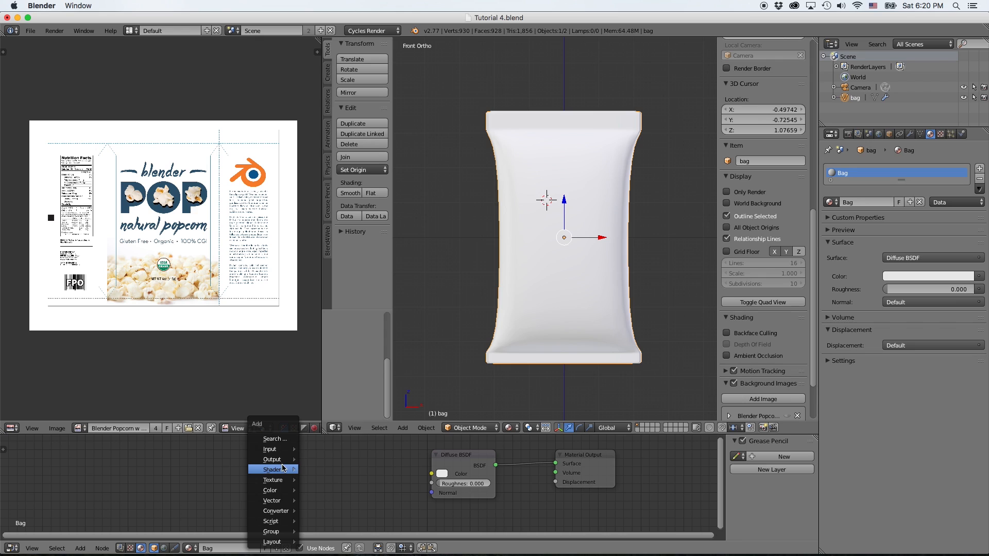
{"action": "mouse_move", "coordinate": [282, 480]}
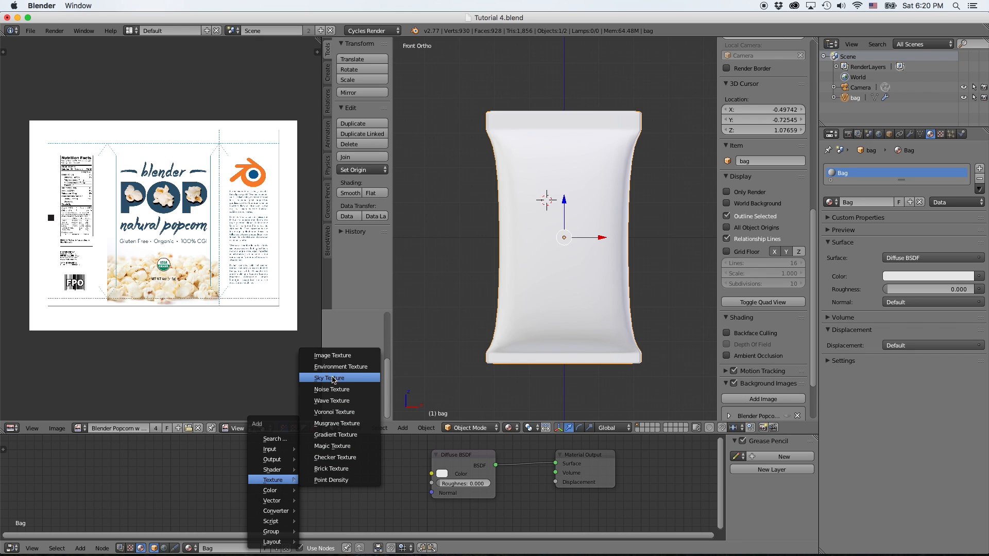
{"action": "left_click", "coordinate": [332, 355]}
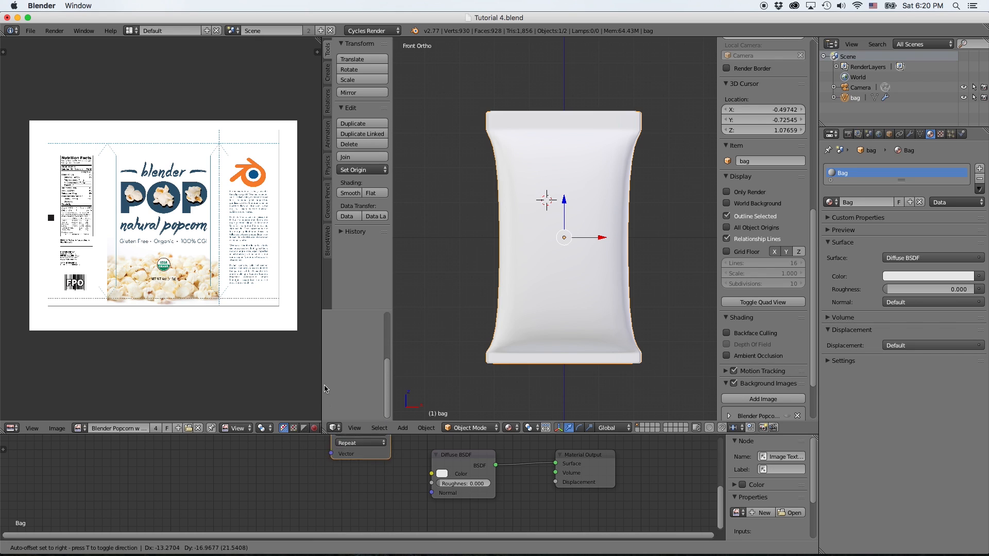
{"action": "left_click", "coordinate": [283, 447]}
{"action": "left_click", "coordinate": [292, 478]}
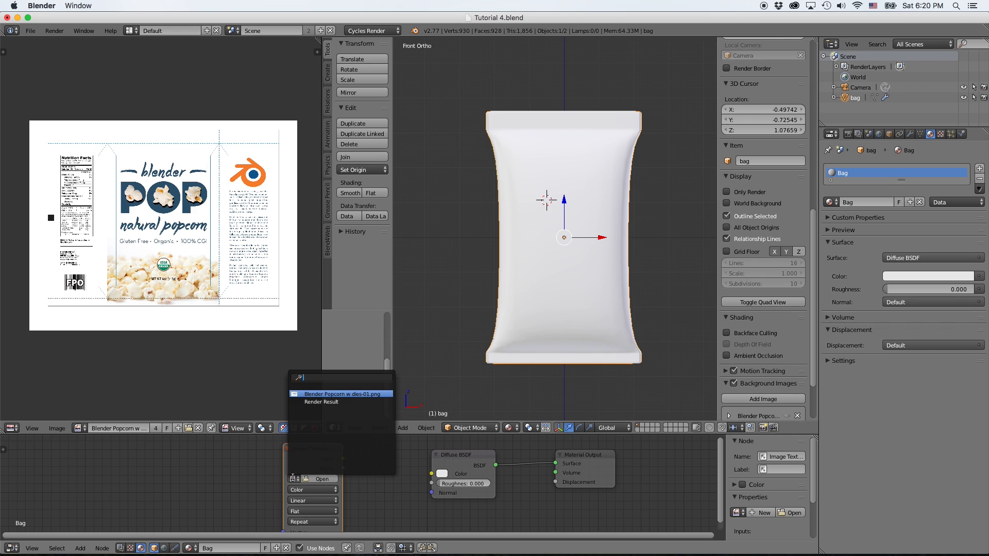
{"action": "left_click", "coordinate": [324, 393]}
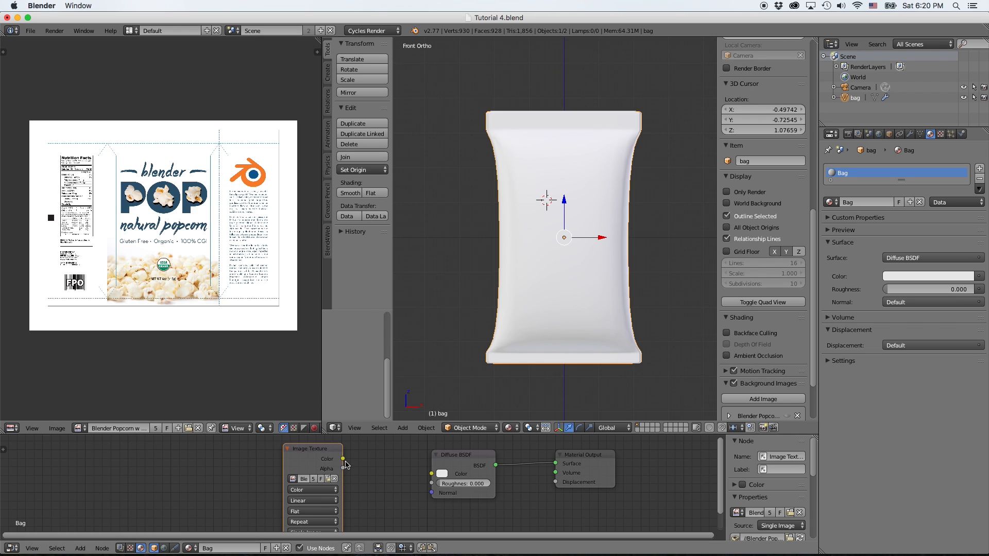
{"action": "left_click_drag", "start_coordinate": [343, 458], "coordinate": [432, 474]}
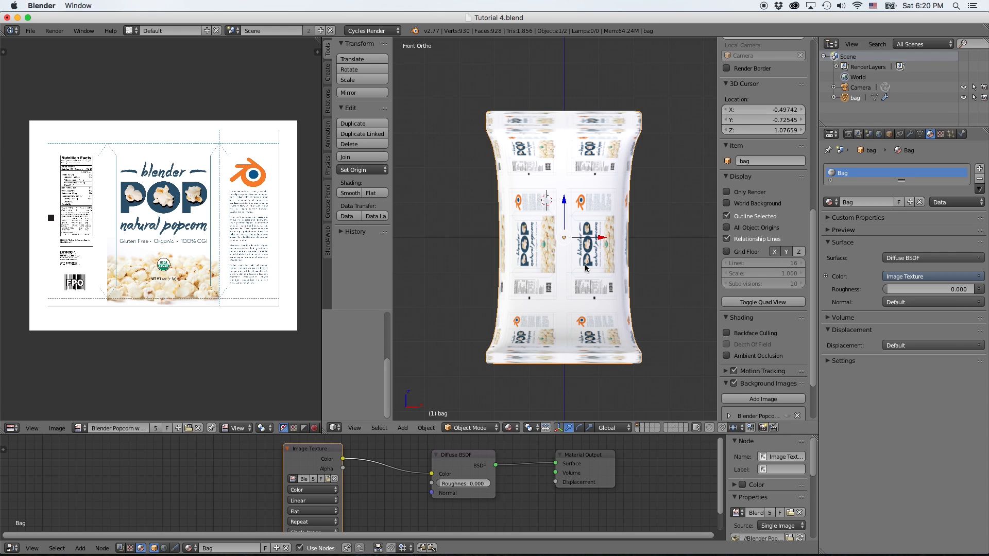
- Set the 3D view's shading to Solid and enter Edit Mode on the bag with all faces selected in face select mode
{"action": "middle_click_drag", "start_coordinate": [621, 280], "coordinate": [599, 275], "text": "shift"}
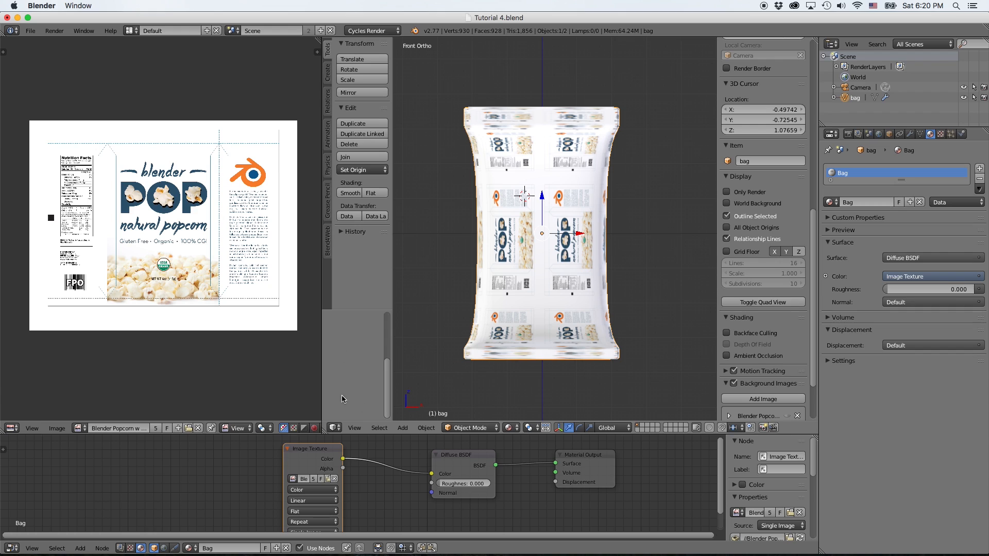
{"action": "left_click", "coordinate": [515, 431]}
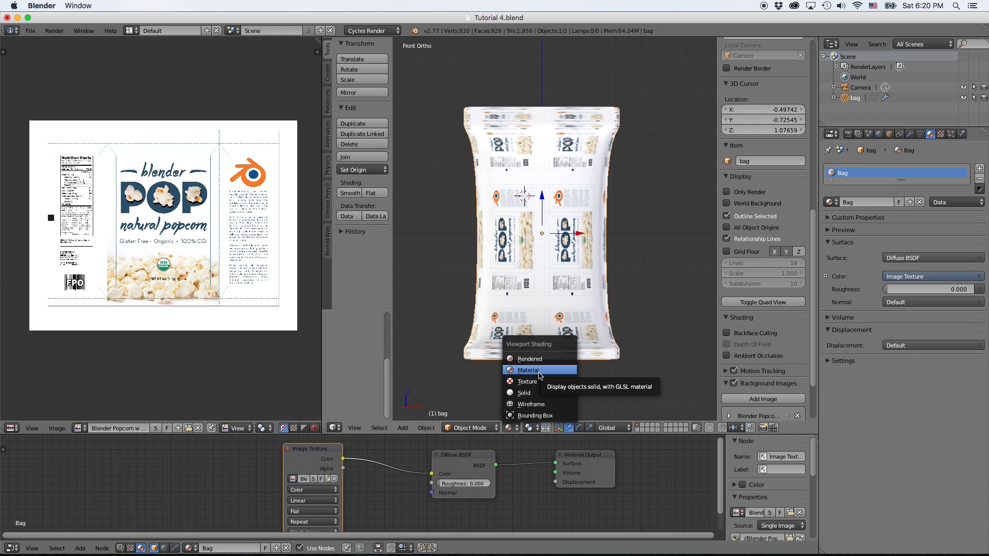
{"action": "left_click", "coordinate": [525, 392]}
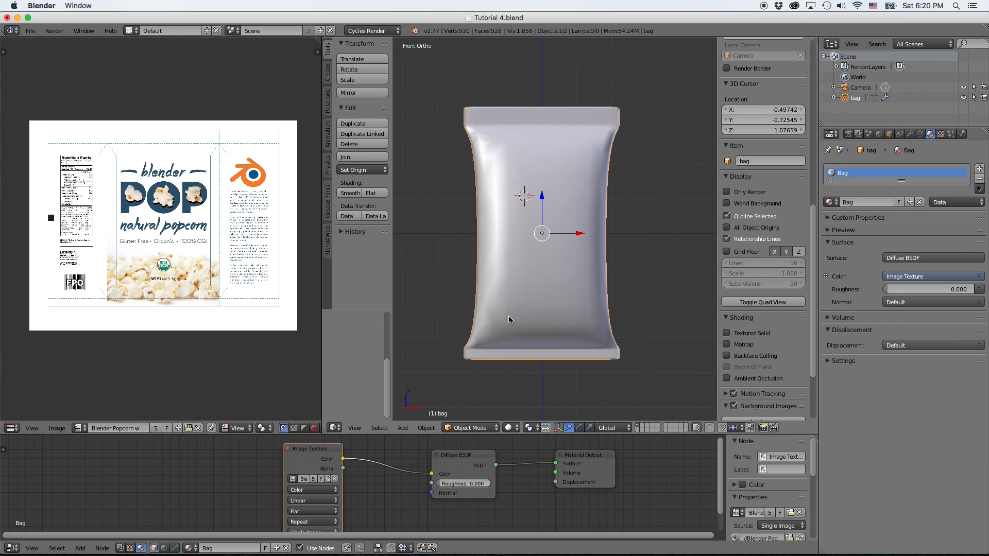
{"action": "key", "text": "Tab"}
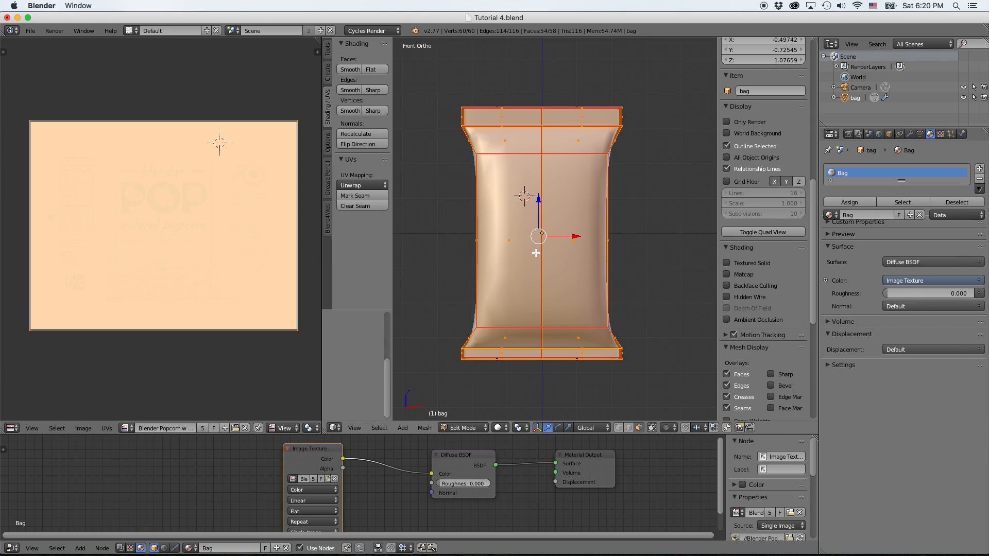
{"action": "left_click", "coordinate": [619, 428]}
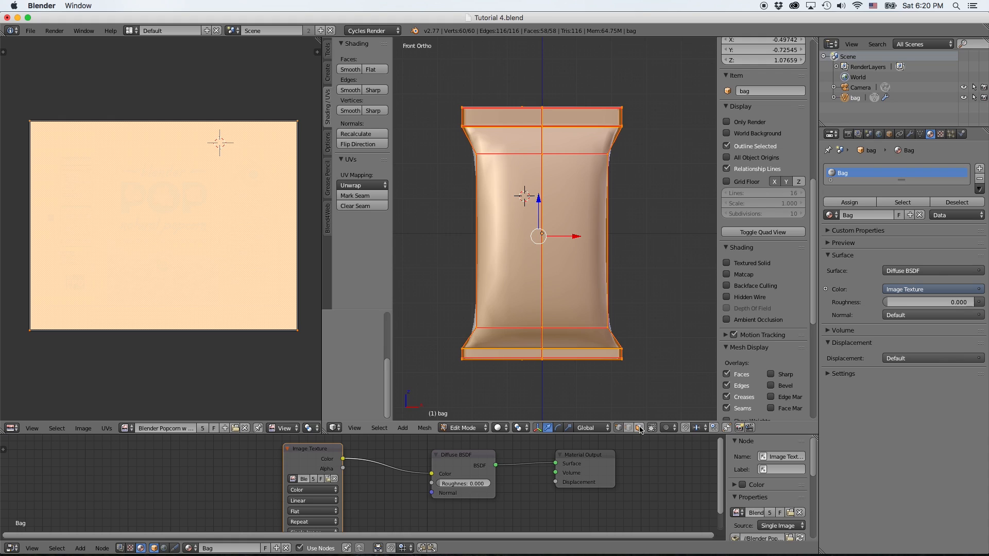
{"action": "left_click", "coordinate": [639, 427]}
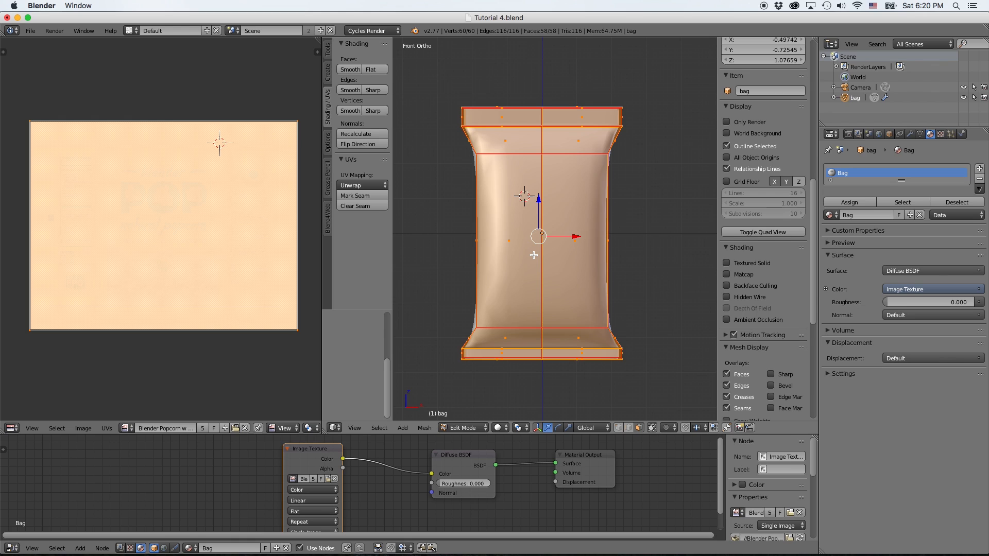
- Deselect the two thin faces along the bag's top end and the two along its bottom end
{"action": "key", "text": "KP_7"}
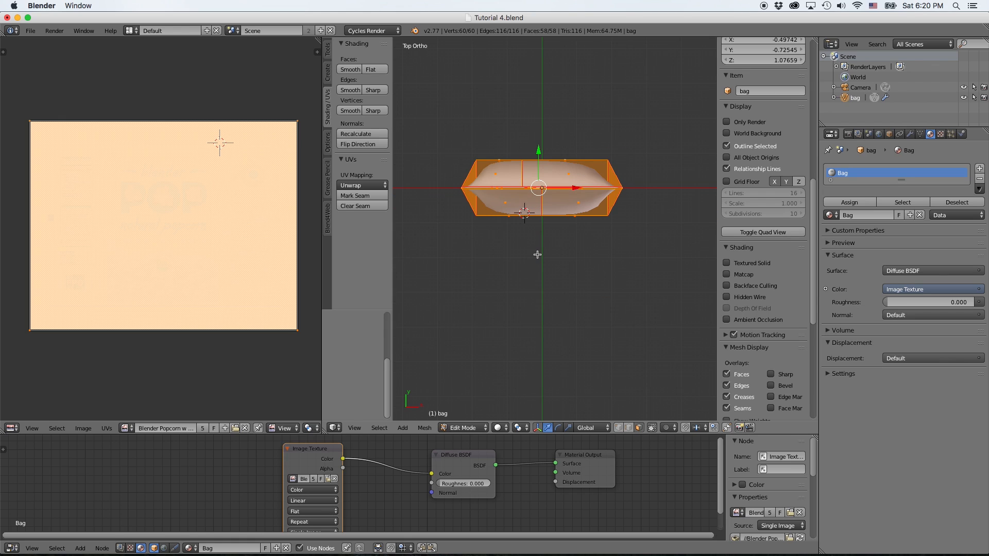
{"action": "scroll", "coordinate": [539, 249], "scroll_direction": "up", "scroll_amount": 5}
{"action": "middle_click_drag", "start_coordinate": [532, 236], "coordinate": [588, 277], "text": "shift"}
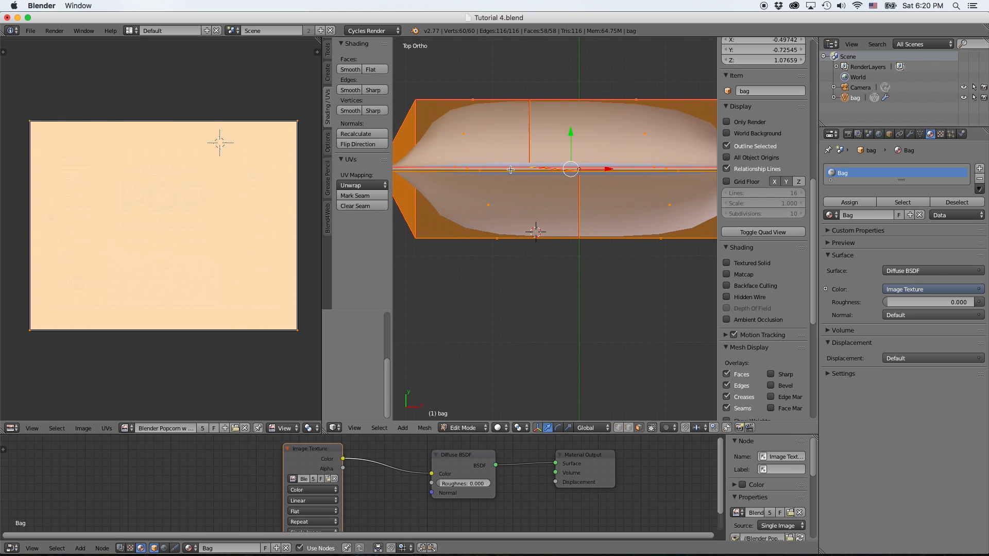
{"action": "right_click", "coordinate": [472, 169], "text": "shift"}
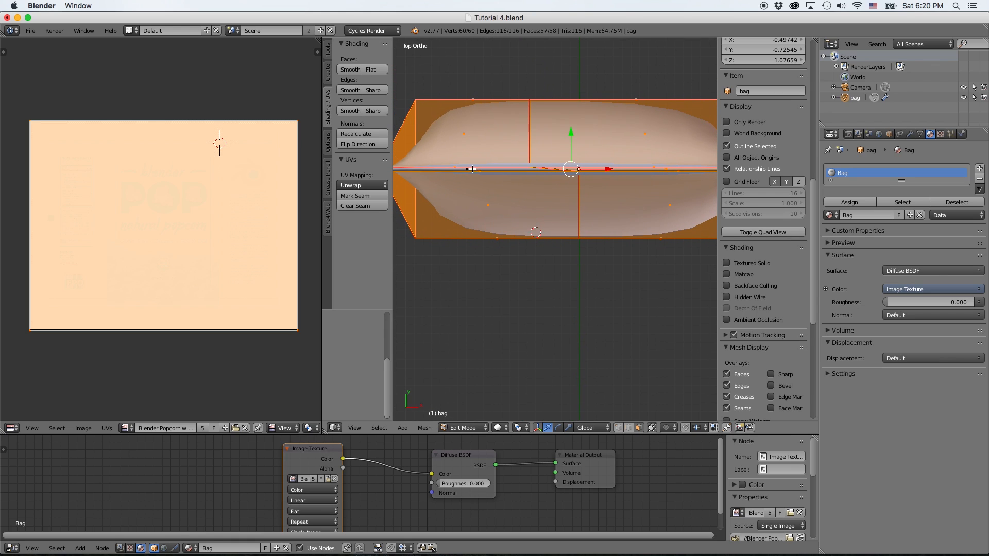
{"action": "right_click", "coordinate": [668, 169], "text": "shift"}
{"action": "key", "text": "ctrl+KP_7"}
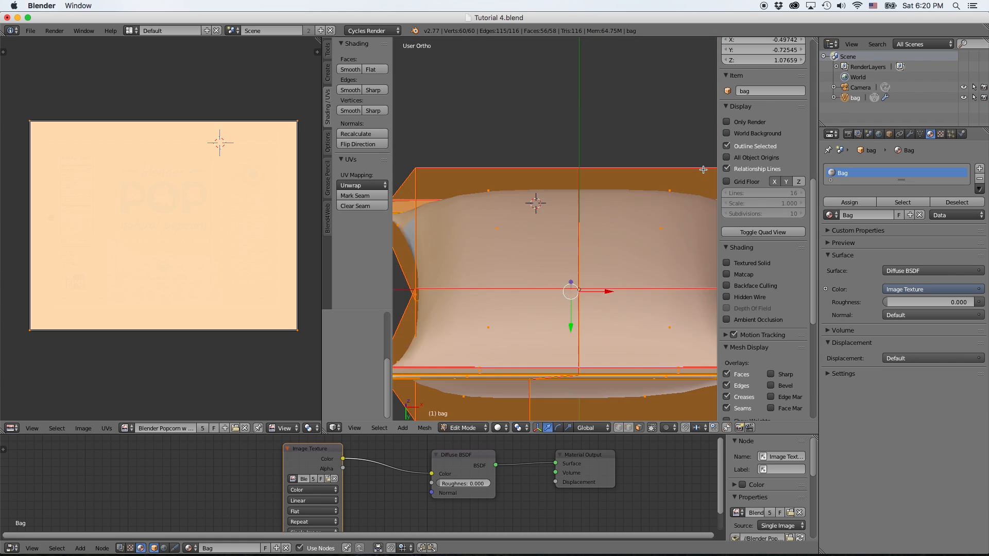
{"action": "right_click", "coordinate": [468, 289], "text": "shift"}
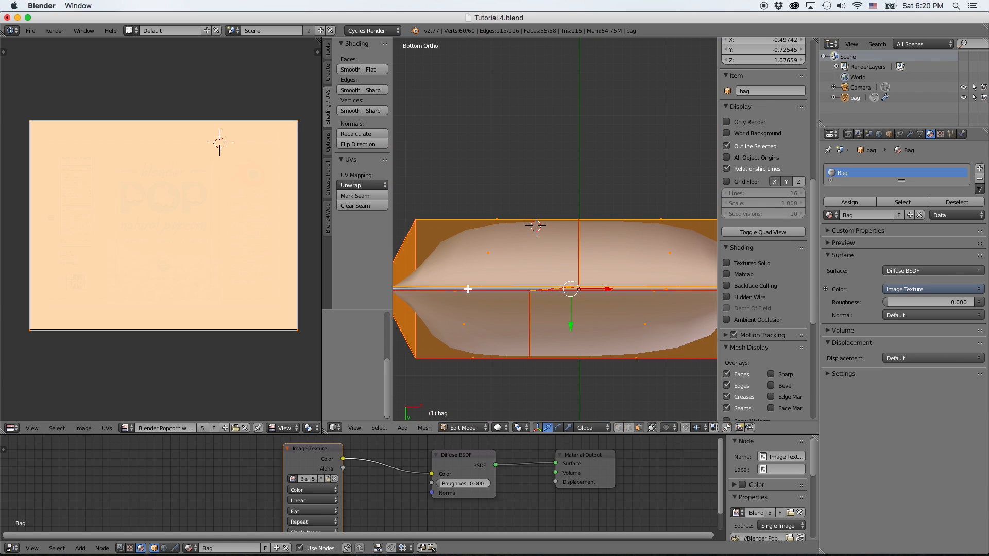
{"action": "right_click", "coordinate": [658, 288], "text": "shift"}
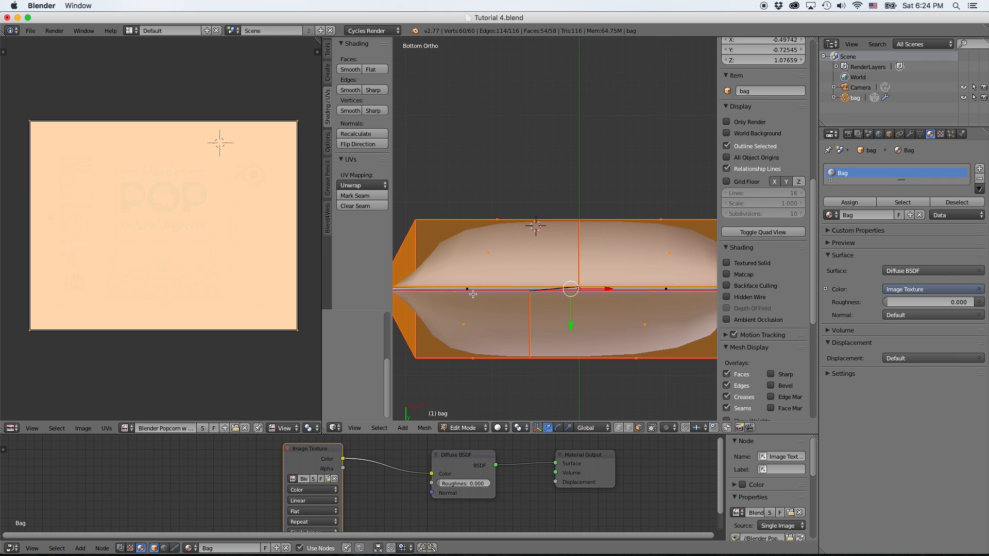
- Unwrap the selected bag faces from the front view with Cylinder Projection
{"action": "scroll", "coordinate": [473, 294], "scroll_direction": "down", "scroll_amount": 1}
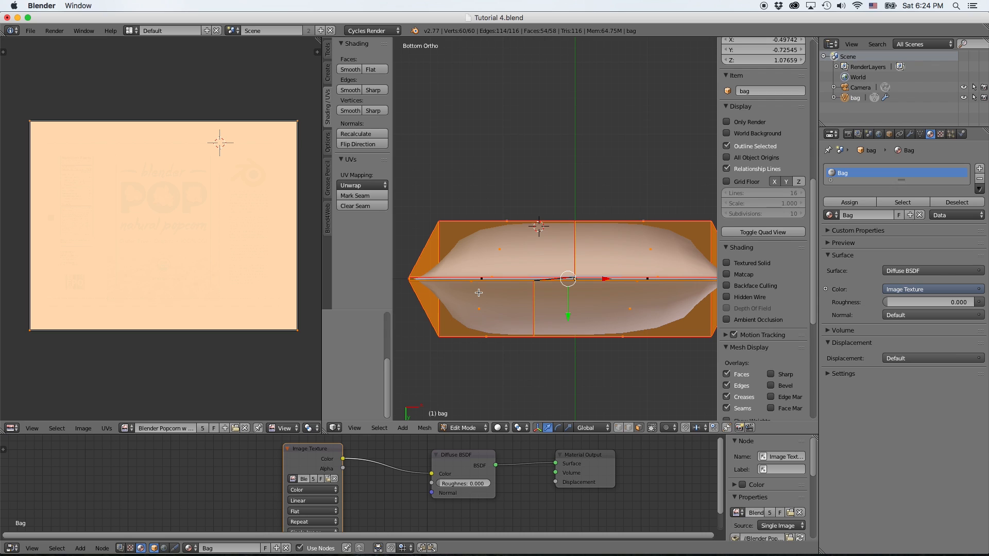
{"action": "key", "text": "KP_1"}
{"action": "scroll", "coordinate": [478, 294], "scroll_direction": "down", "scroll_amount": 3}
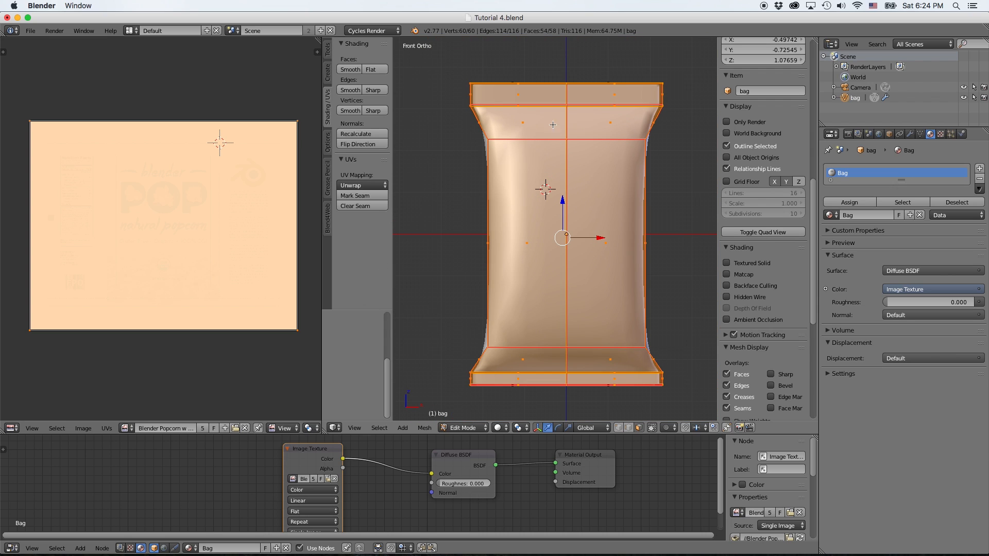
{"action": "left_click", "coordinate": [377, 187]}
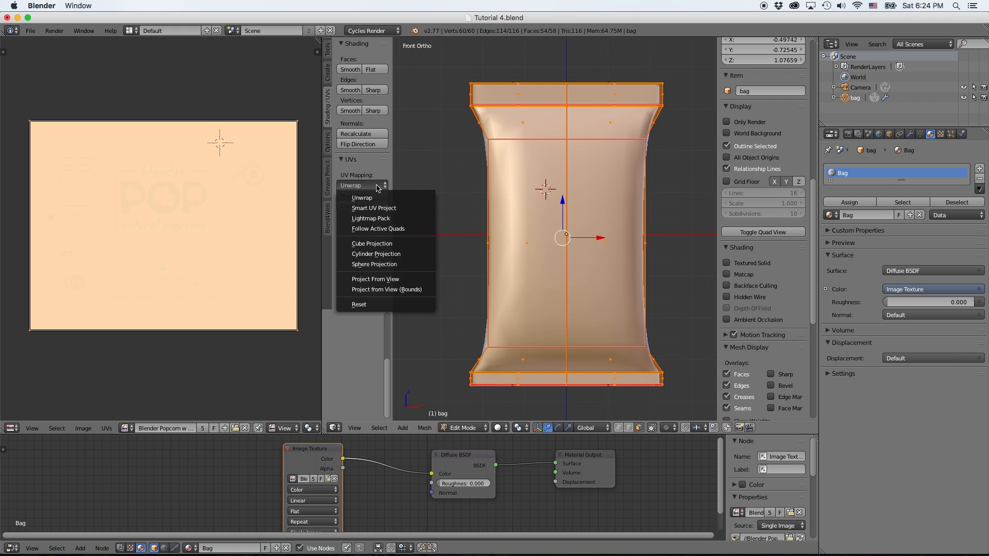
{"action": "left_click", "coordinate": [389, 254]}
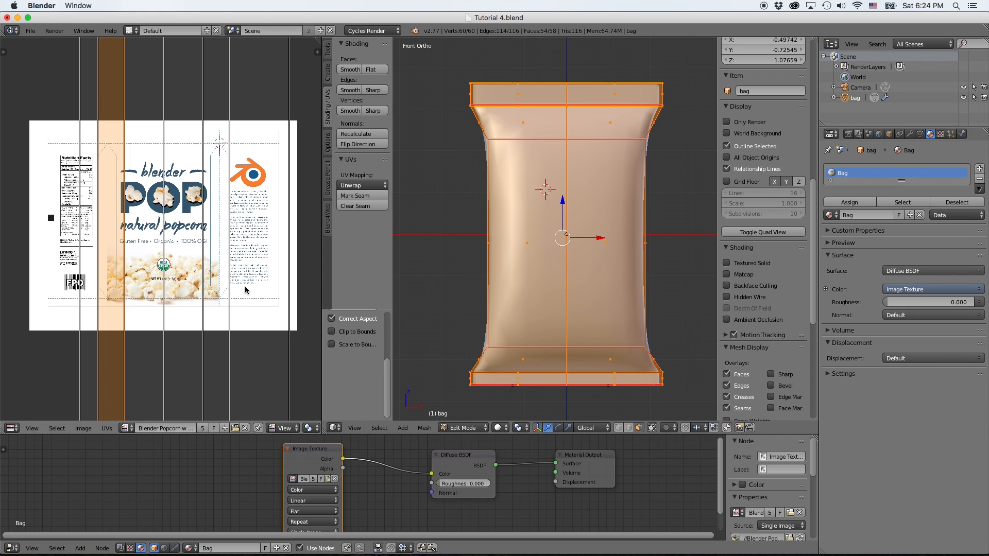
- Scale all the bag's UVs uniformly by about 0.27 to the dieline's height and maximize the UV/Image Editor
{"action": "scroll", "coordinate": [245, 290], "scroll_direction": "down", "scroll_amount": 3}
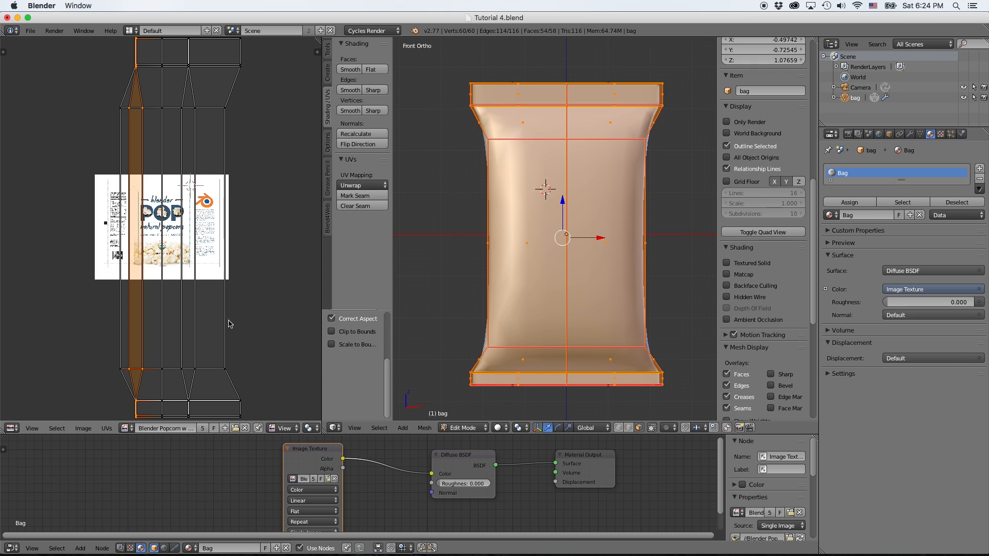
{"action": "key", "text": "a"}
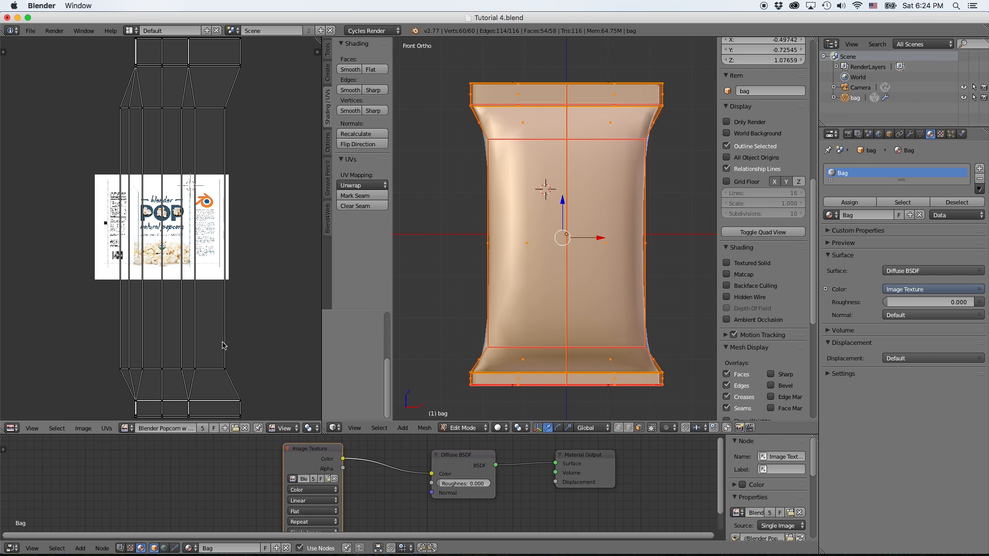
{"action": "key", "text": "a"}
{"action": "key", "text": "s"}
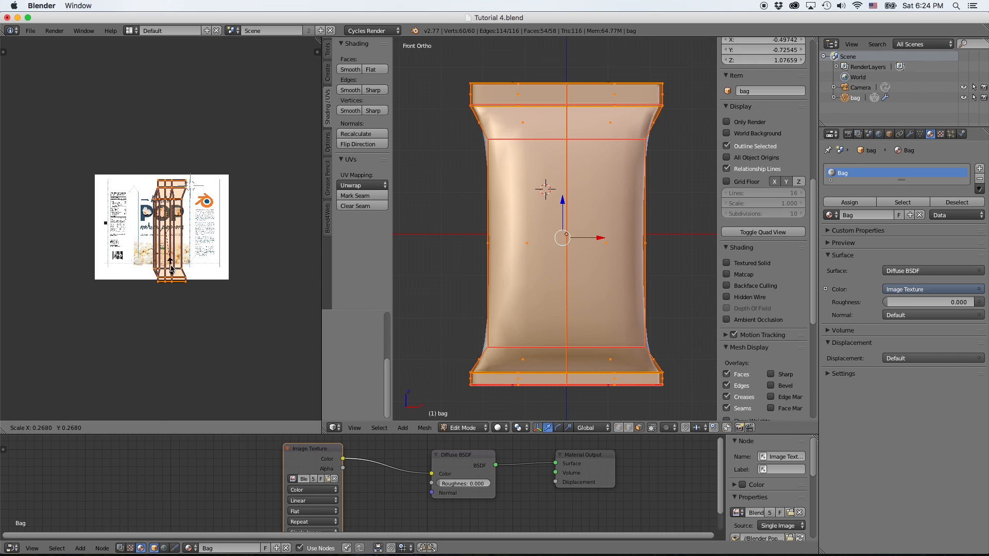
{"action": "left_click", "coordinate": [173, 268]}
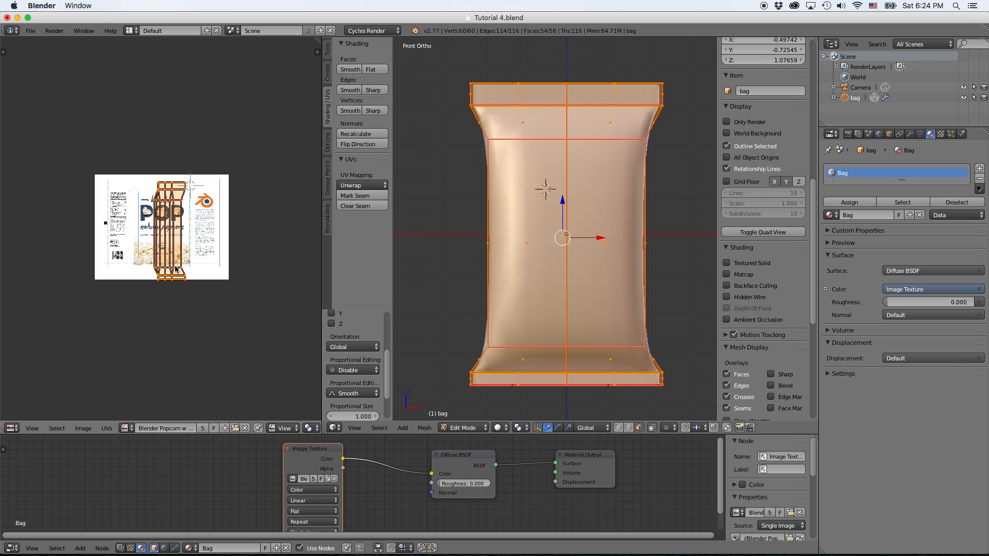
{"action": "key", "text": "ctrl+Up"}
{"action": "scroll", "coordinate": [578, 326], "scroll_direction": "up", "scroll_amount": 7}
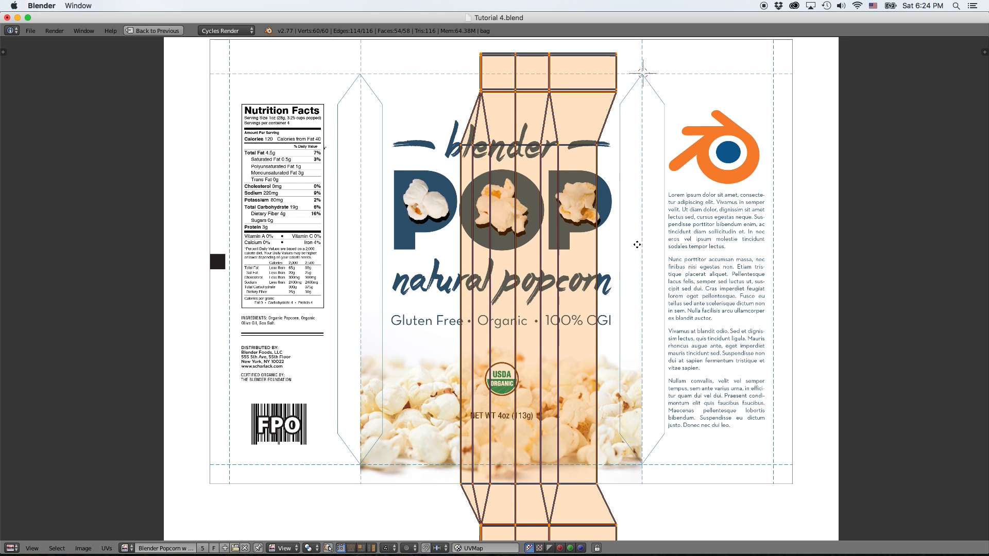
- Move all the bag's UVs to align the front panel's right fold with the dieline's right front fold and their top with its upper edge
{"action": "middle_click_drag", "start_coordinate": [639, 239], "coordinate": [532, 286]}
{"action": "scroll", "coordinate": [508, 268], "scroll_direction": "up", "scroll_amount": 2}
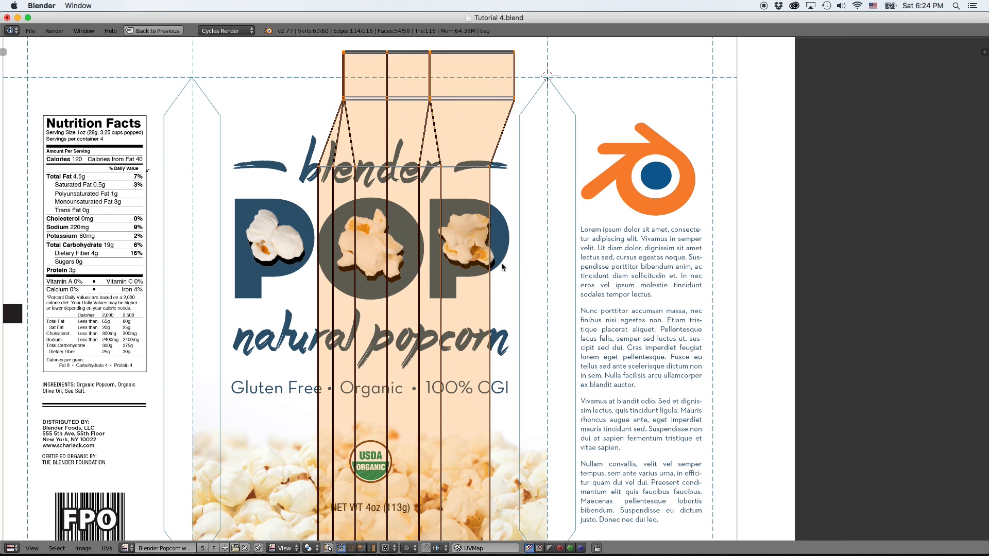
{"action": "key", "text": "g"}
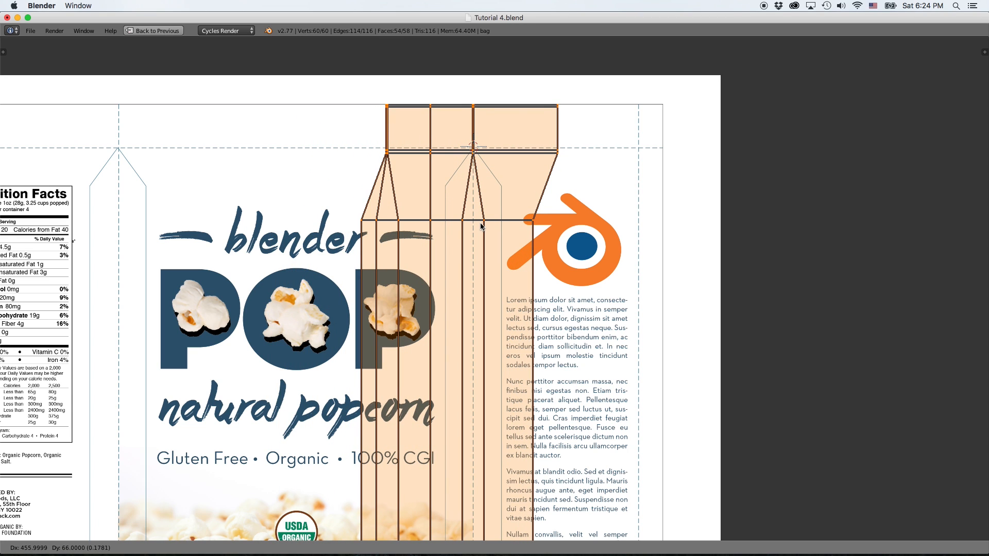
{"action": "left_click", "coordinate": [482, 227]}
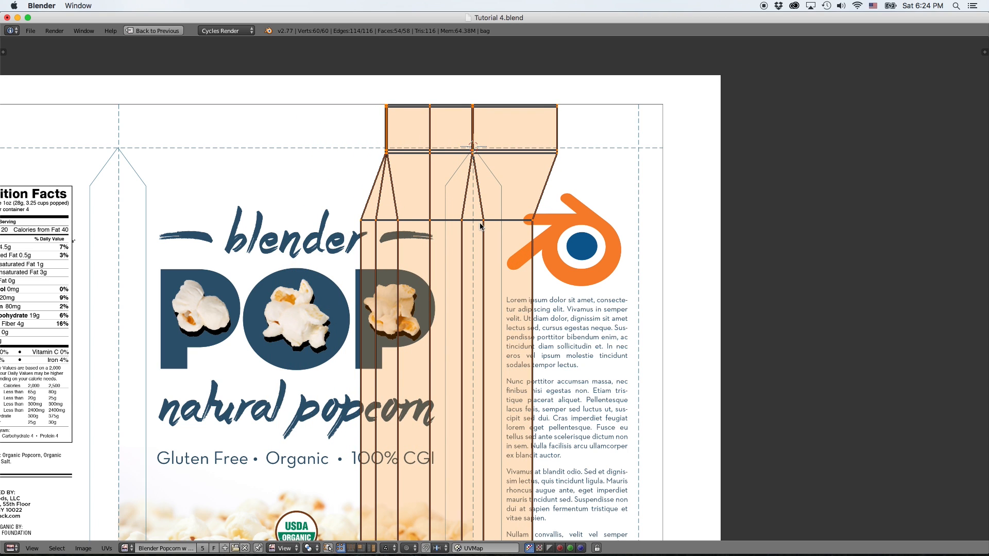
{"action": "scroll", "coordinate": [480, 224], "scroll_direction": "up", "scroll_amount": 3}
{"action": "middle_click_drag", "start_coordinate": [480, 224], "coordinate": [479, 551]}
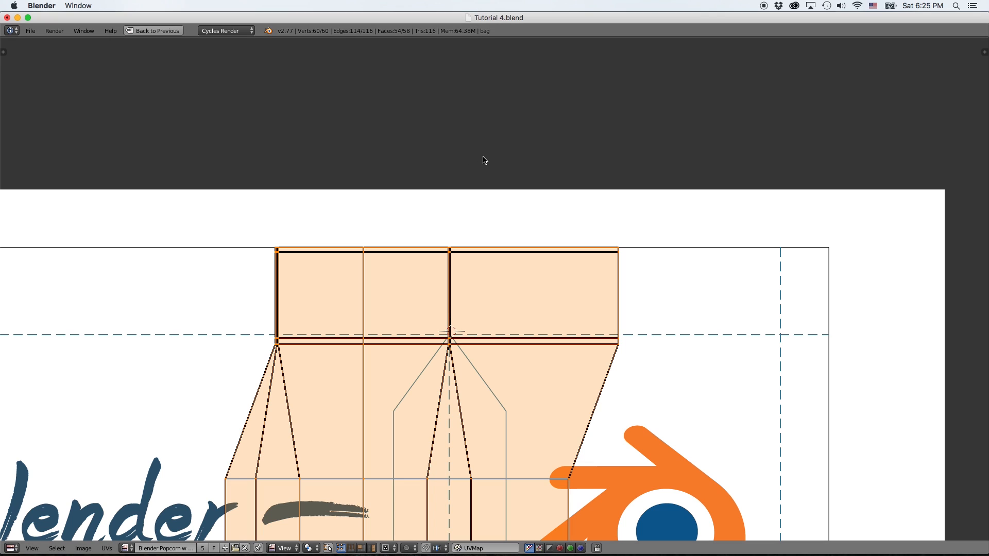
{"action": "key", "text": "g"}
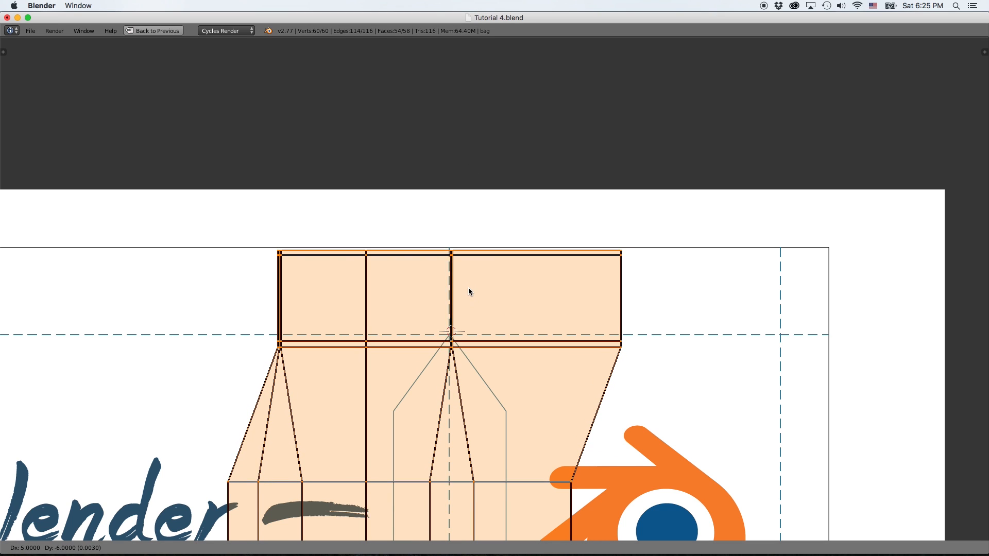
{"action": "right_click", "coordinate": [466, 287]}
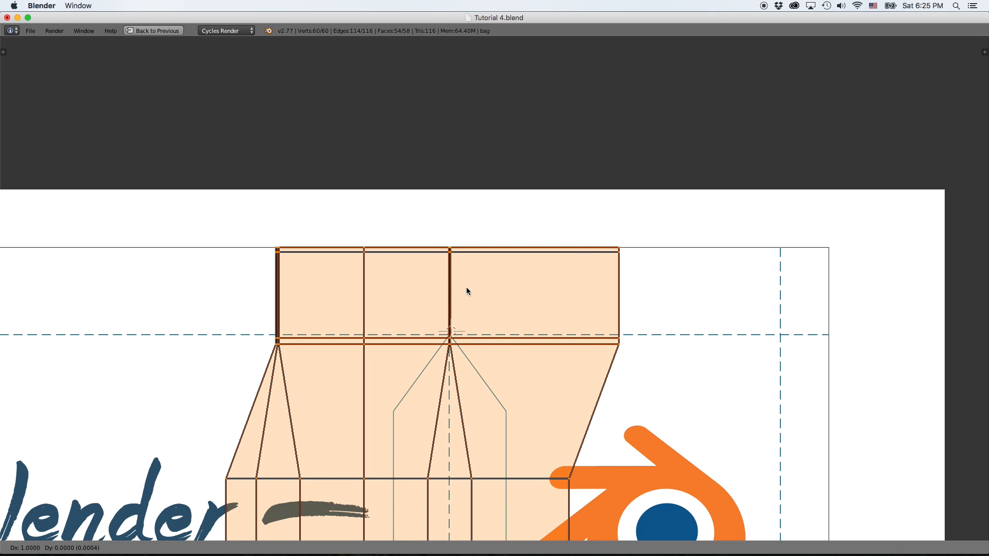
- Place the 2D cursor at the top end of the UVs' right front fold and set the pivot to 2D Cursor
{"action": "left_click", "coordinate": [449, 248]}
{"action": "scroll", "coordinate": [458, 373], "scroll_direction": "down", "scroll_amount": 7}
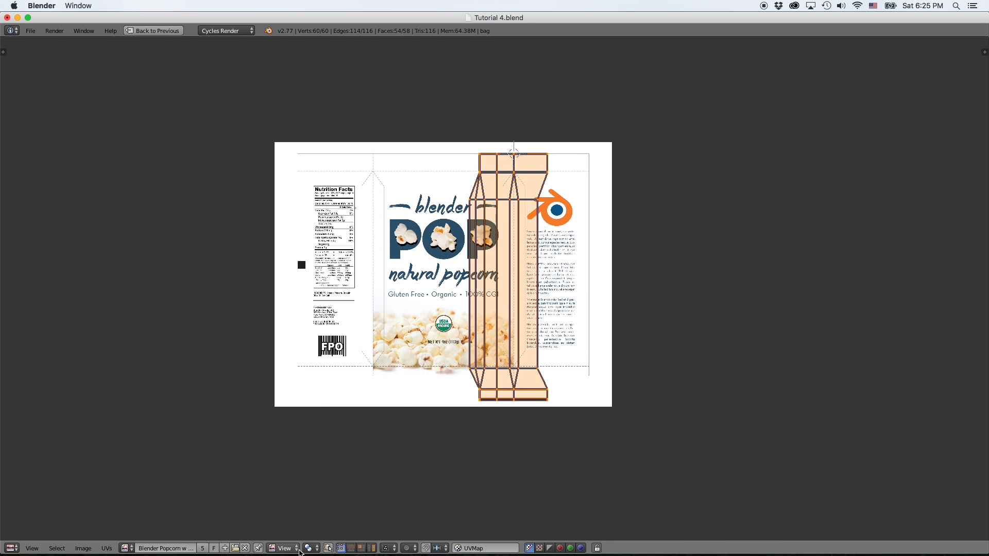
{"action": "left_click", "coordinate": [311, 547]}
{"action": "left_click", "coordinate": [336, 513]}
- Scale all the UVs along Y until their lower end meets the dieline's lower edge
{"action": "scroll", "coordinate": [512, 402], "scroll_direction": "up", "scroll_amount": 2}
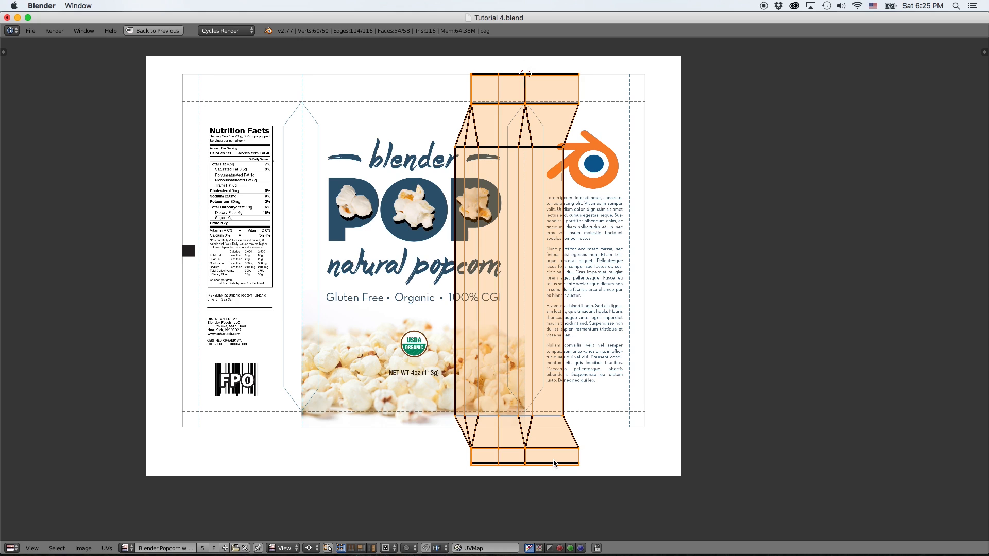
{"action": "key", "text": "s"}
{"action": "key", "text": "y"}
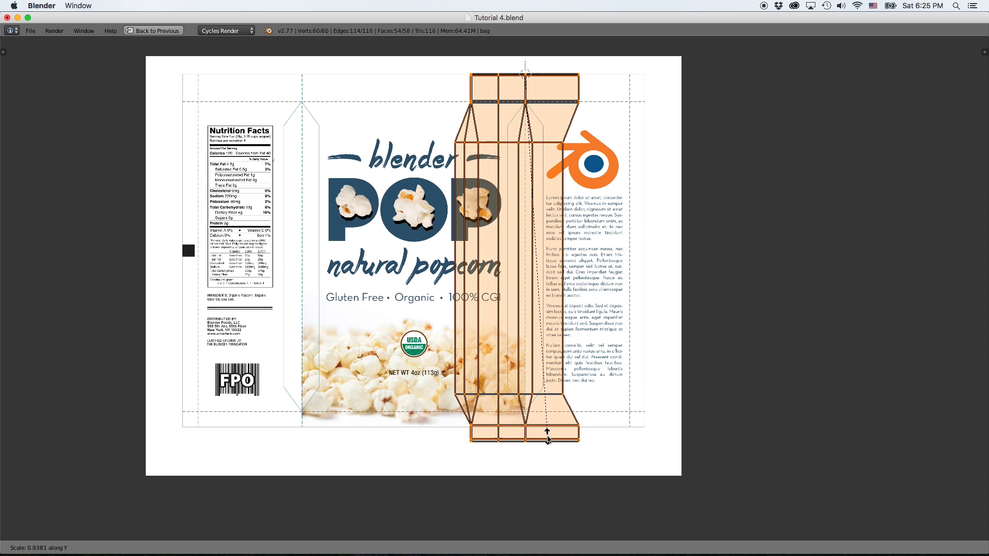
{"action": "left_click", "coordinate": [548, 427]}
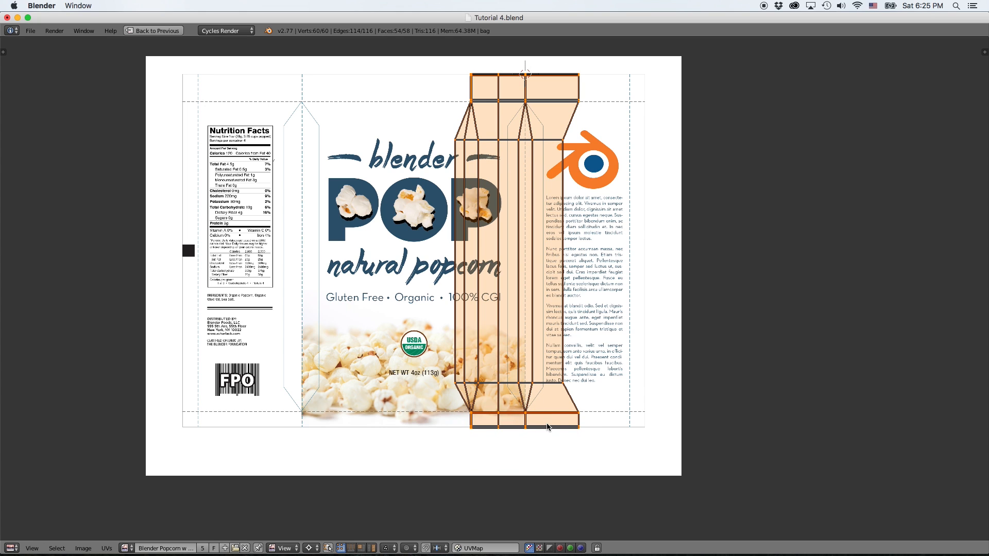
- Widen all the UVs along X from the 2D cursor until the front panel's left fold reaches the dieline's left front fold
{"action": "key", "text": "s"}
{"action": "key", "text": "x"}
{"action": "left_click", "coordinate": [726, 424]}
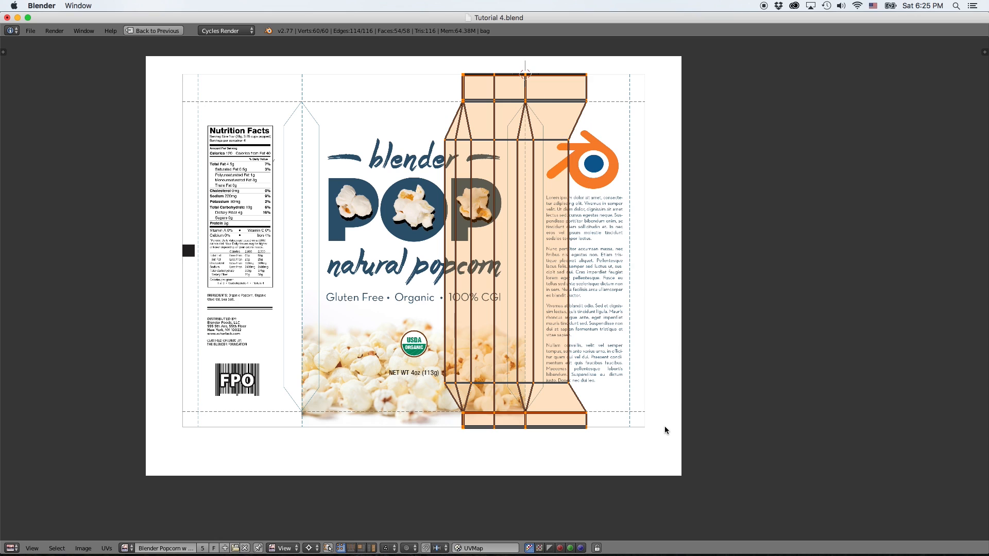
{"action": "key", "text": "s"}
{"action": "key", "text": "x"}
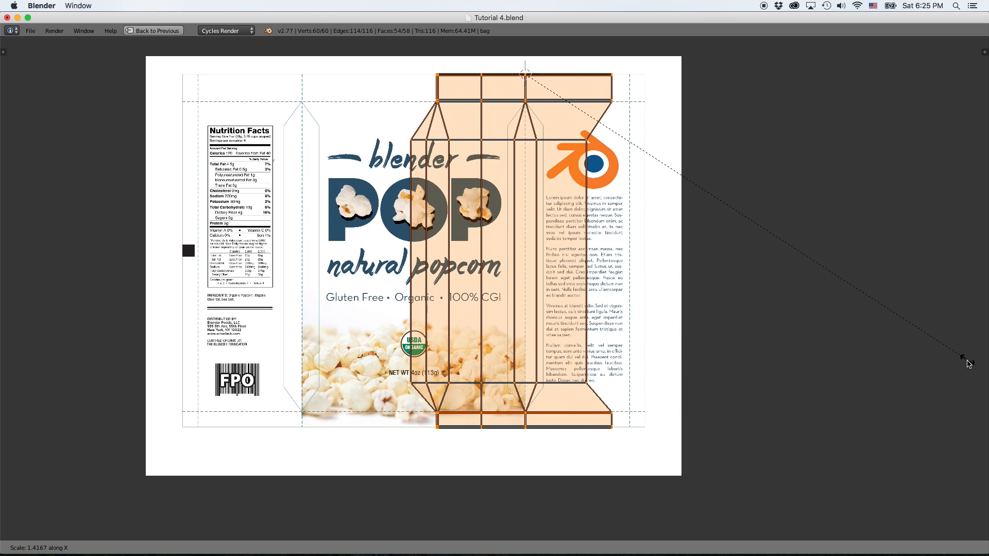
{"action": "left_click", "coordinate": [112, 342]}
{"action": "key", "text": "s"}
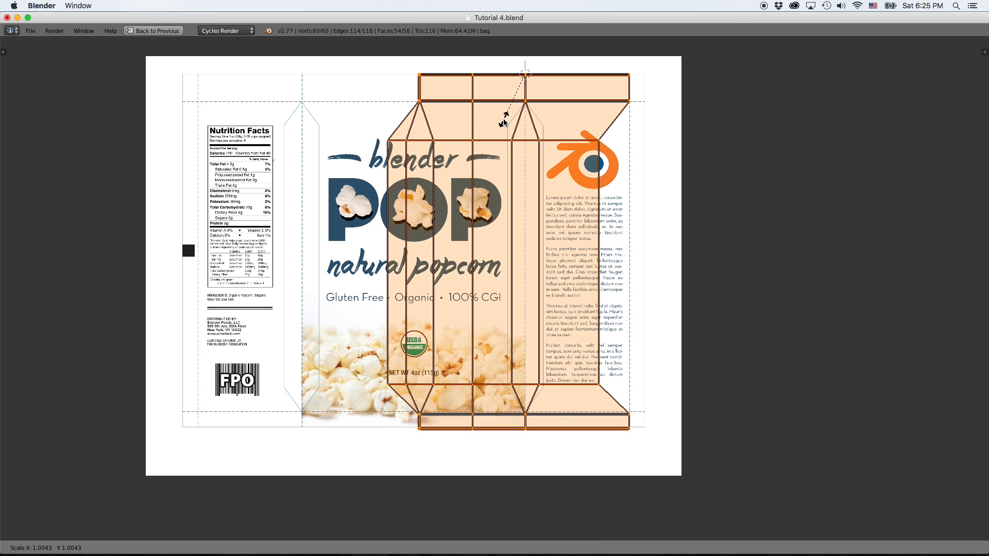
{"action": "key", "text": "x"}
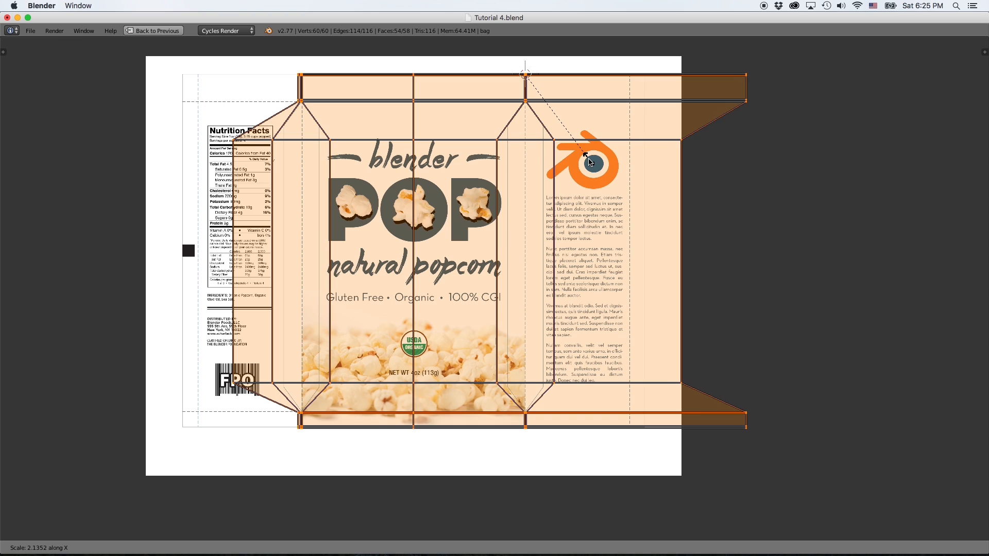
{"action": "left_click", "coordinate": [588, 160]}
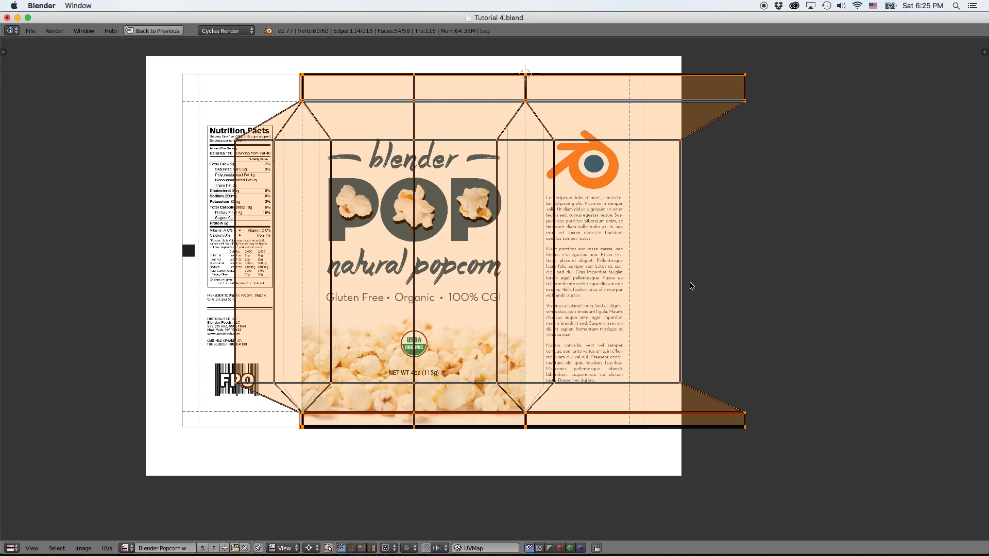
- Select only the slanted outer right edge loop of the UVs and set the pivot to Median Point
{"action": "key", "text": "a"}
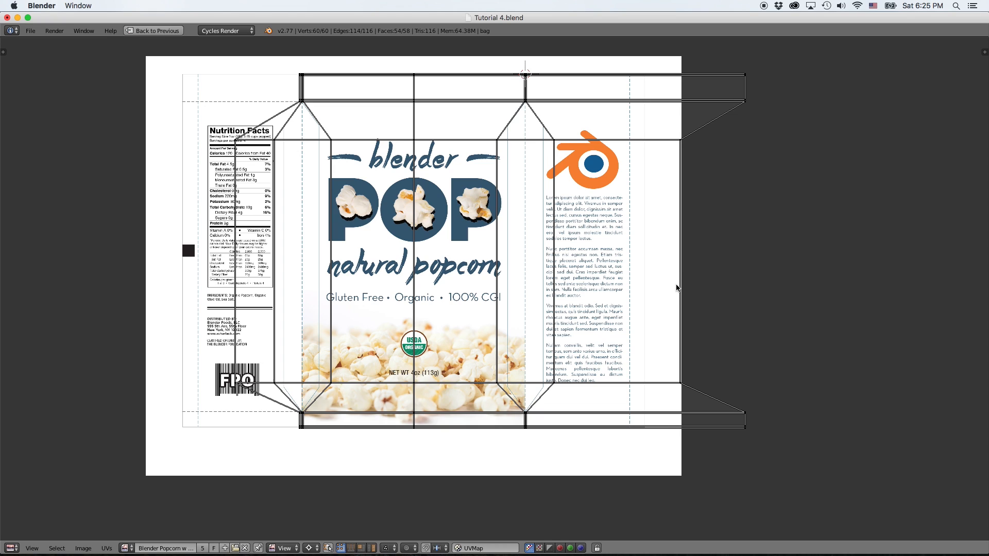
{"action": "right_click", "coordinate": [680, 288], "text": "alt"}
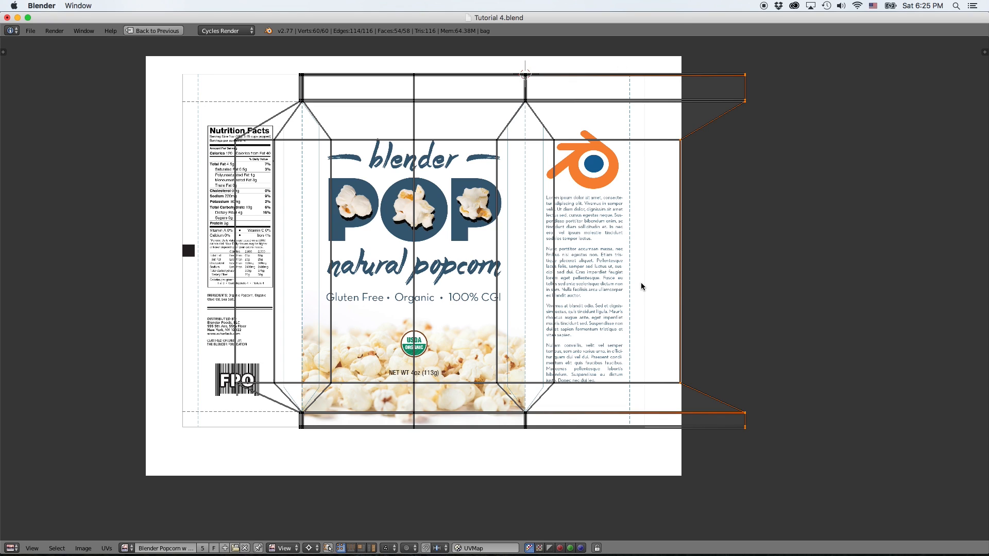
{"action": "left_click", "coordinate": [312, 548]}
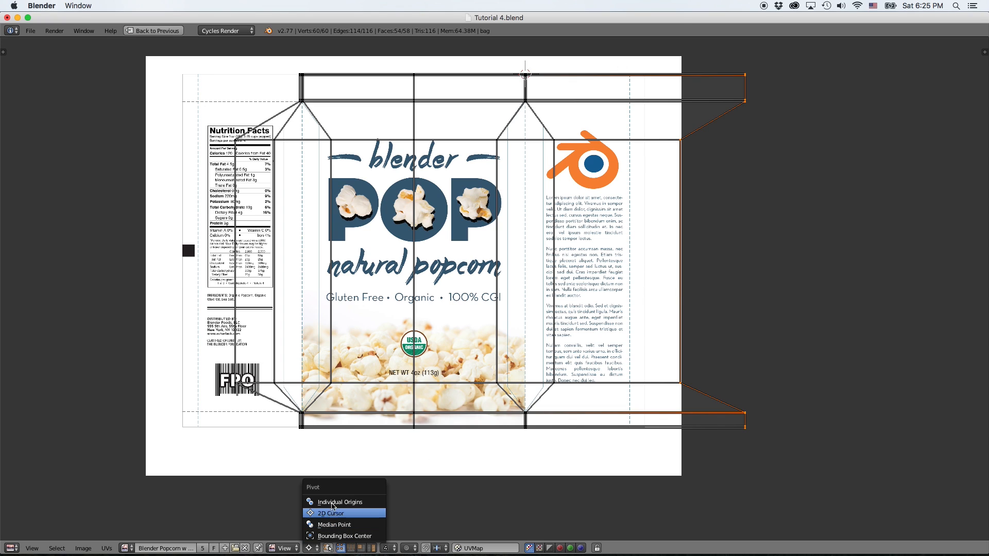
{"action": "left_click", "coordinate": [336, 525]}
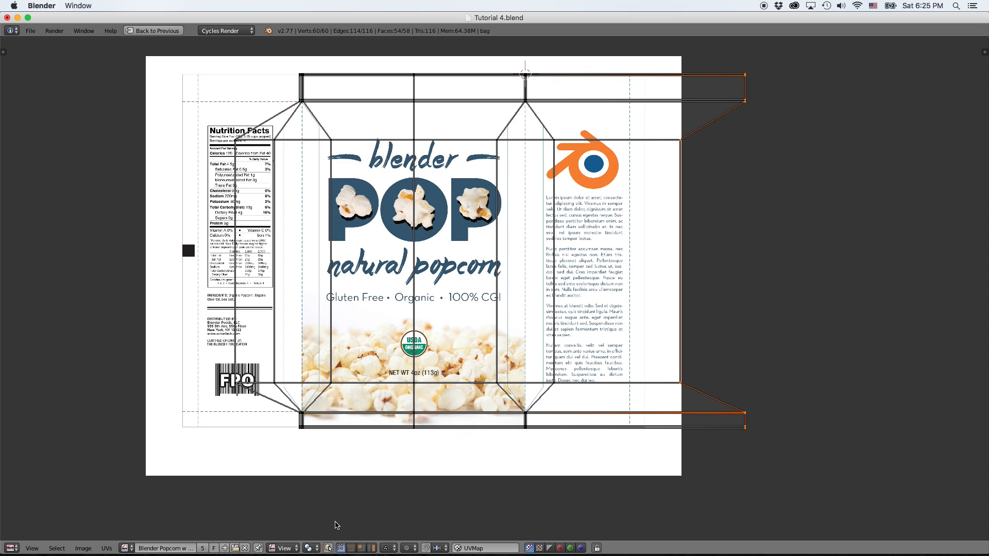
- Flatten the outer right UV edge loop with an X scale of 0 and move it along X onto the dieline's outer right edge
{"action": "key", "text": "s"}
{"action": "key", "text": "x"}
{"action": "key", "text": "0"}
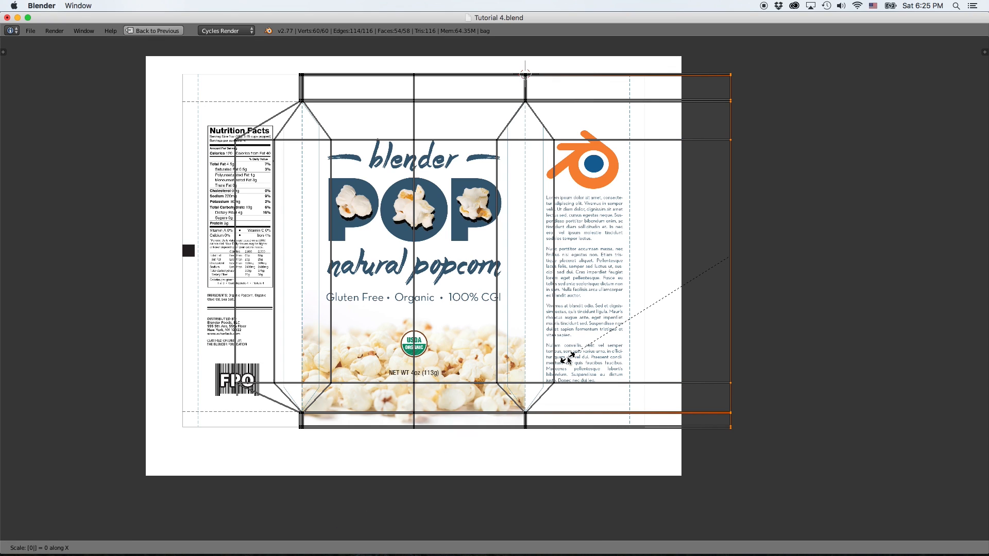
{"action": "key", "text": "Return"}
{"action": "key", "text": "g"}
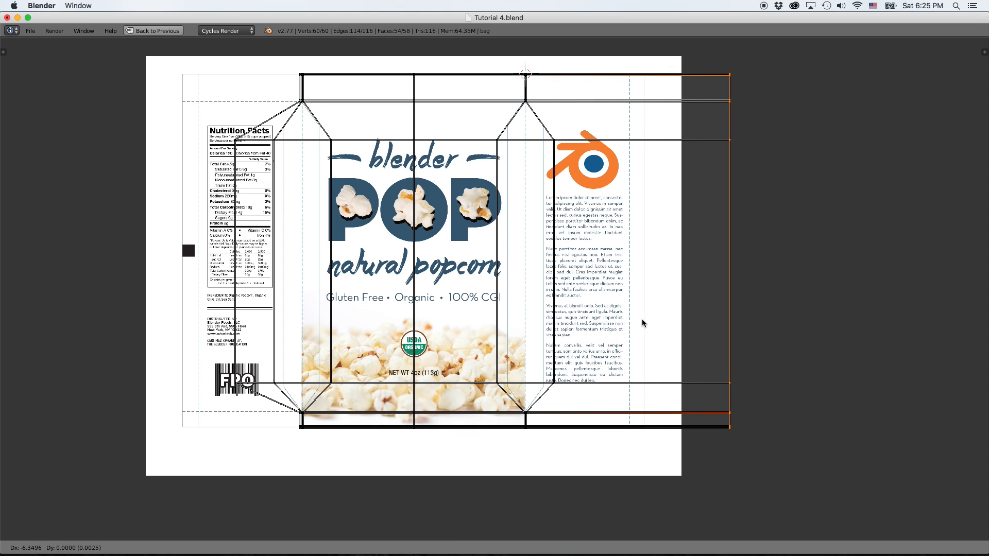
{"action": "key", "text": "x"}
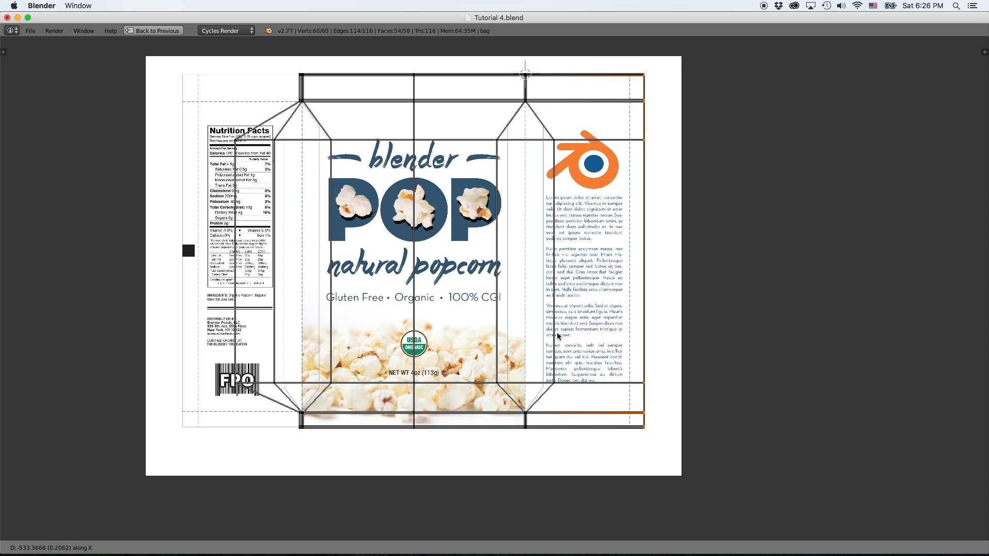
{"action": "left_click", "coordinate": [558, 336]}
- Flatten the outer left UV edge loop with an X scale of 0 and move it along X onto the dieline's left dashed fold line
{"action": "key", "text": "a"}
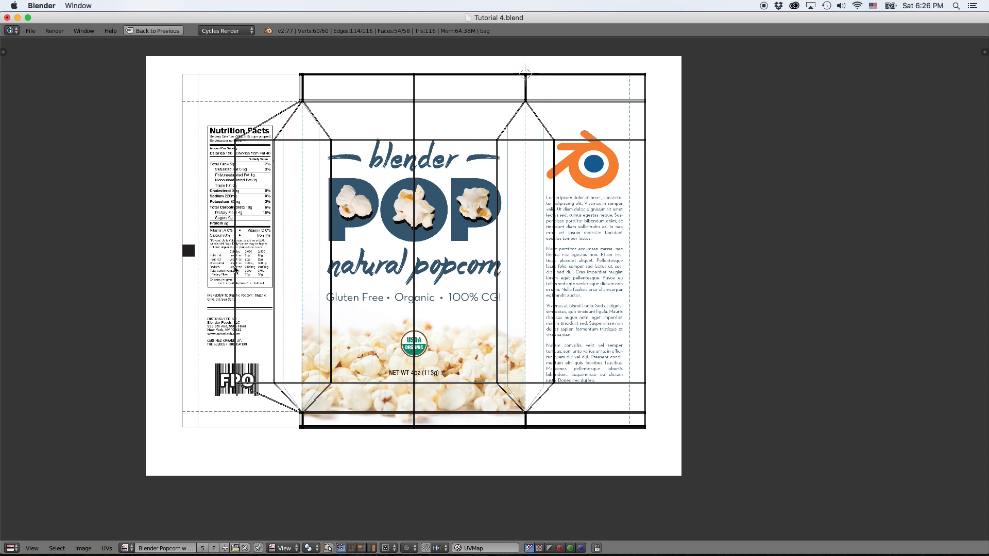
{"action": "right_click", "coordinate": [235, 267], "text": "alt"}
{"action": "key", "text": "s"}
{"action": "key", "text": "x"}
{"action": "key", "text": "0"}
{"action": "key", "text": "Return"}
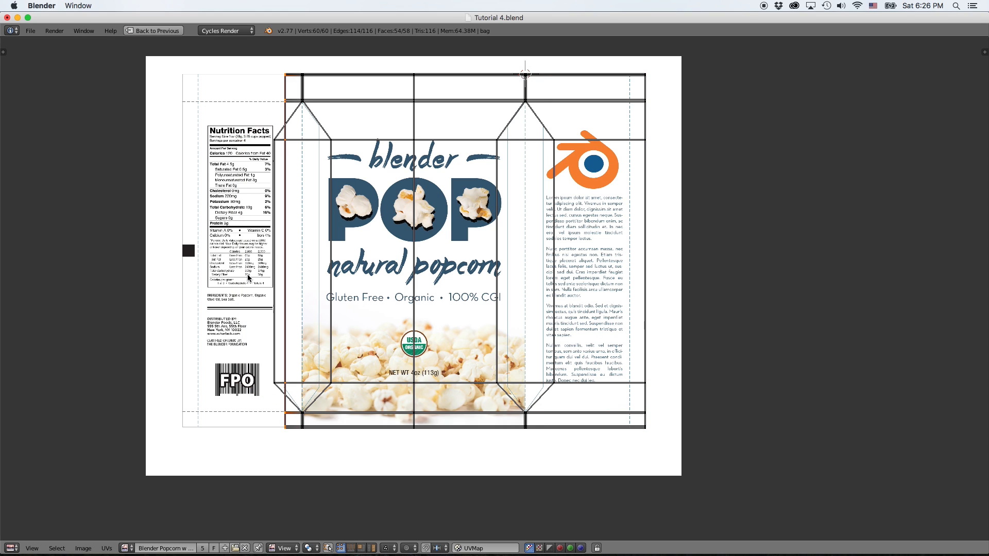
{"action": "key", "text": "g"}
{"action": "key", "text": "x"}
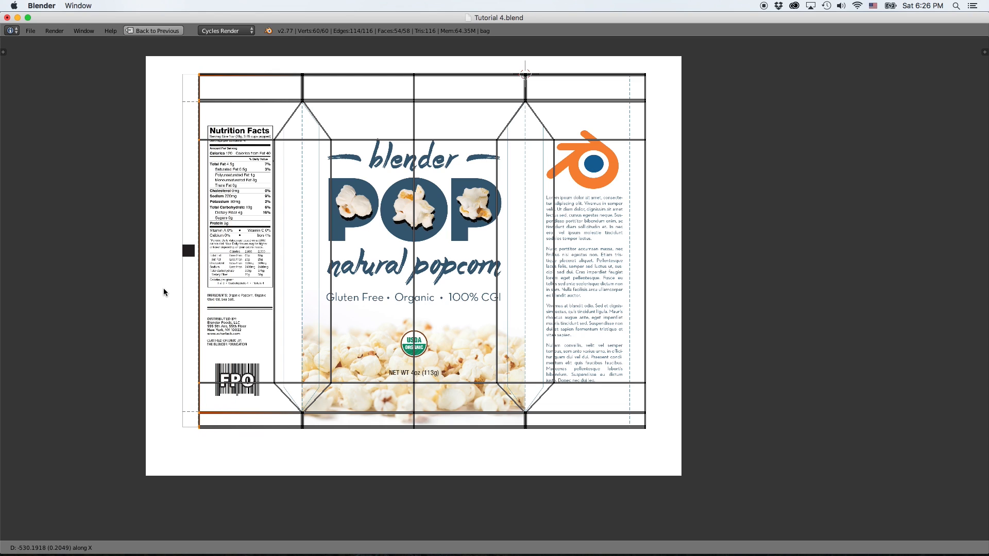
{"action": "left_click", "coordinate": [163, 289]}
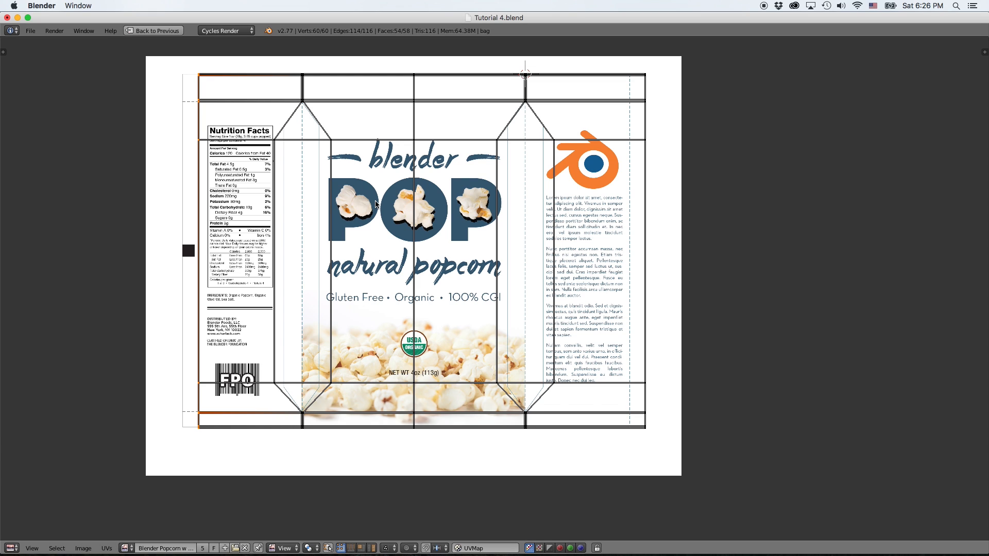
- Restore the multi-editor layout, set the 3D view's shading to Material, and inspect the artwork on the bag beside its UV layout
{"action": "key", "text": "ctrl+Up"}
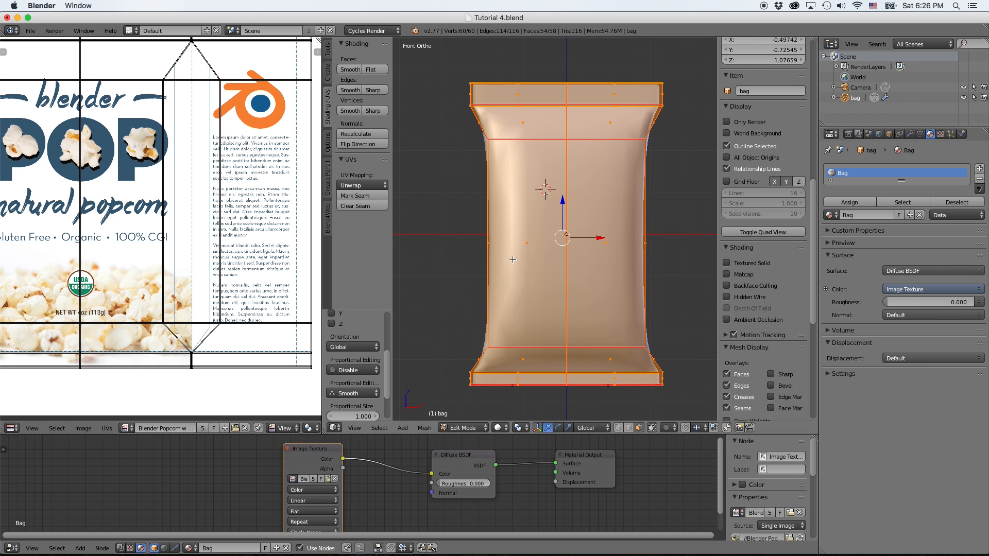
{"action": "left_click", "coordinate": [497, 428]}
{"action": "left_click", "coordinate": [523, 368]}
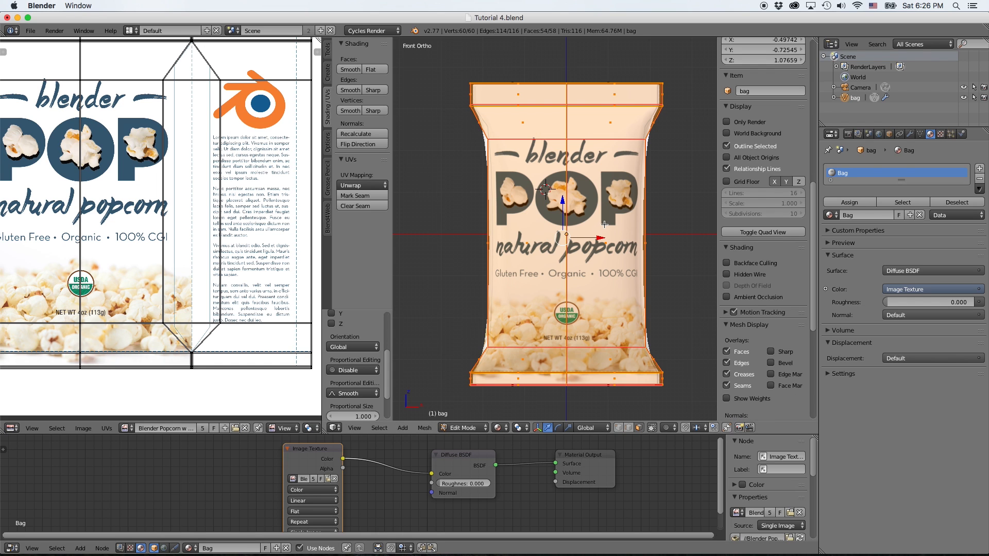
{"action": "middle_click_drag", "start_coordinate": [652, 281], "coordinate": [577, 265]}
{"action": "scroll", "coordinate": [195, 252], "scroll_direction": "down", "scroll_amount": 1}
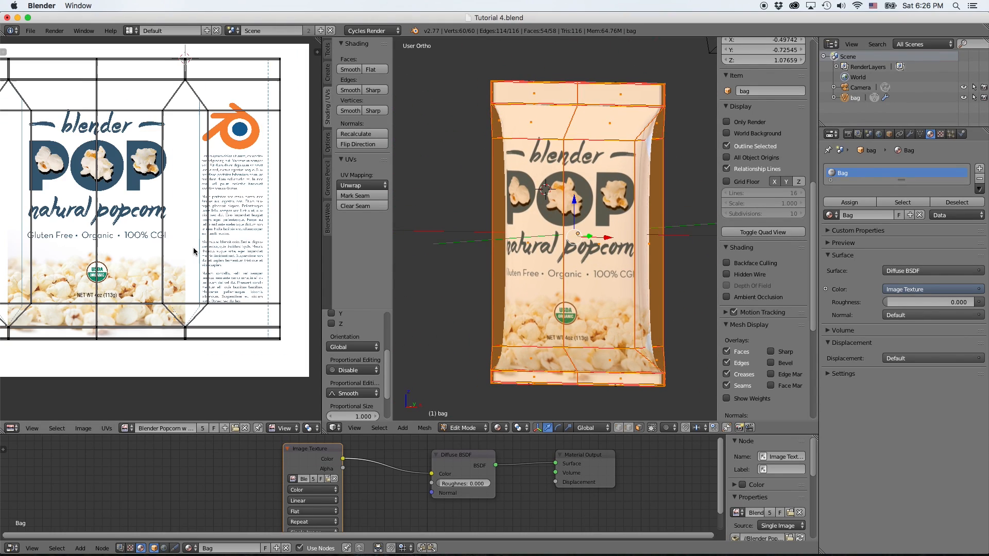
{"action": "scroll", "coordinate": [186, 166], "scroll_direction": "down", "scroll_amount": 1}
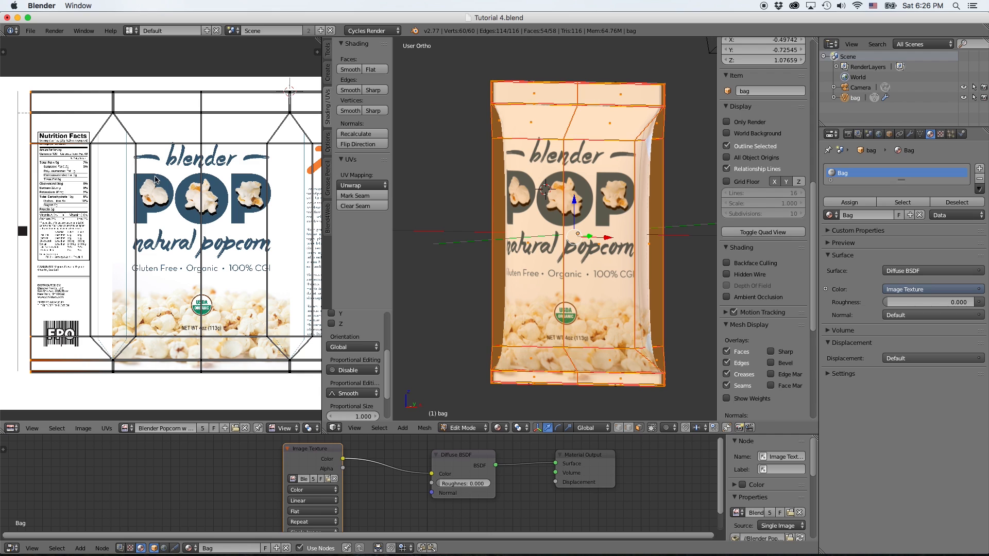
{"action": "key", "text": "ctrl+Up"}
{"action": "key", "text": "ctrl+Up"}
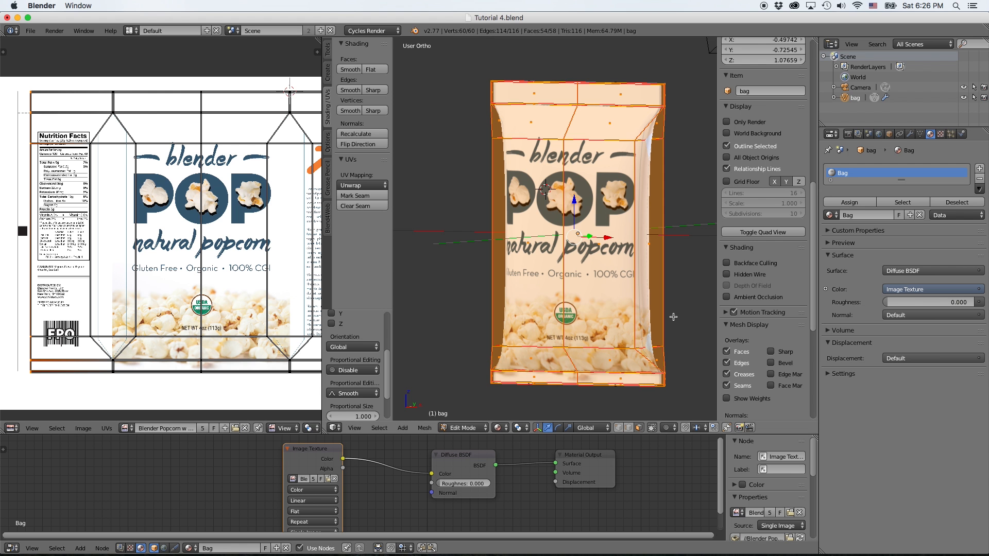
- Switch the mesh to edge selection and select only the upper and lower horizontal edge loops bounding the bag's main body
{"action": "middle_click_drag", "start_coordinate": [646, 318], "coordinate": [595, 304]}
{"action": "key", "text": "a"}
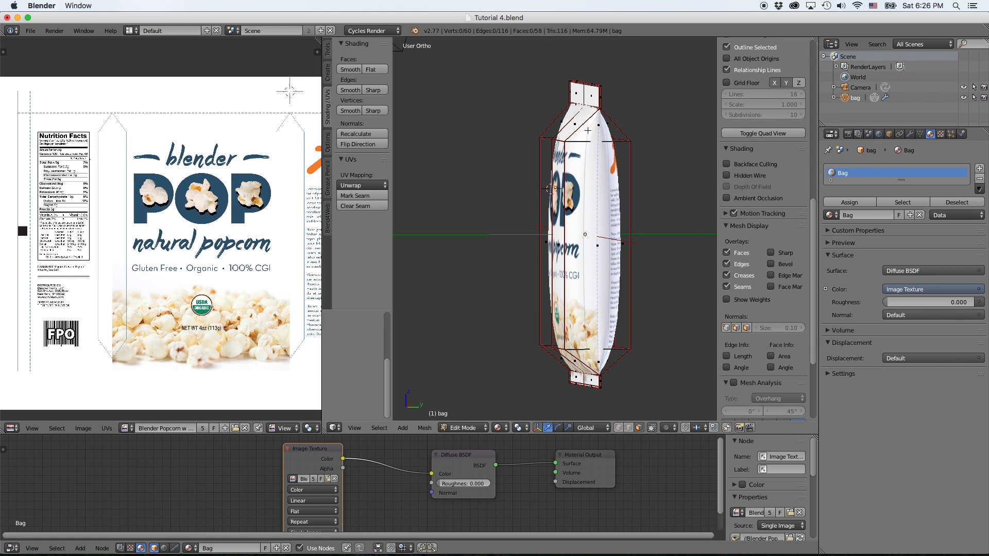
{"action": "left_click", "coordinate": [619, 428]}
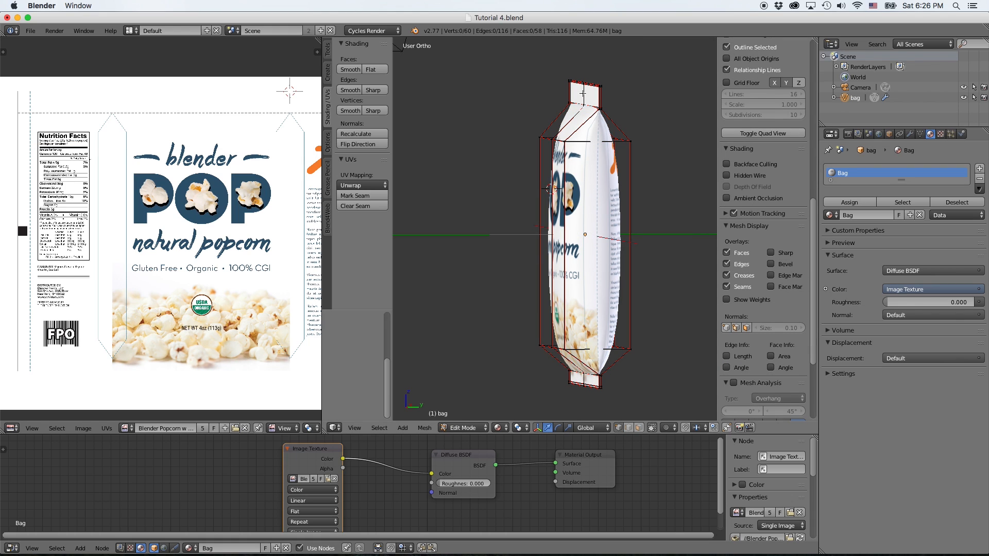
{"action": "right_click", "coordinate": [579, 140], "text": "alt"}
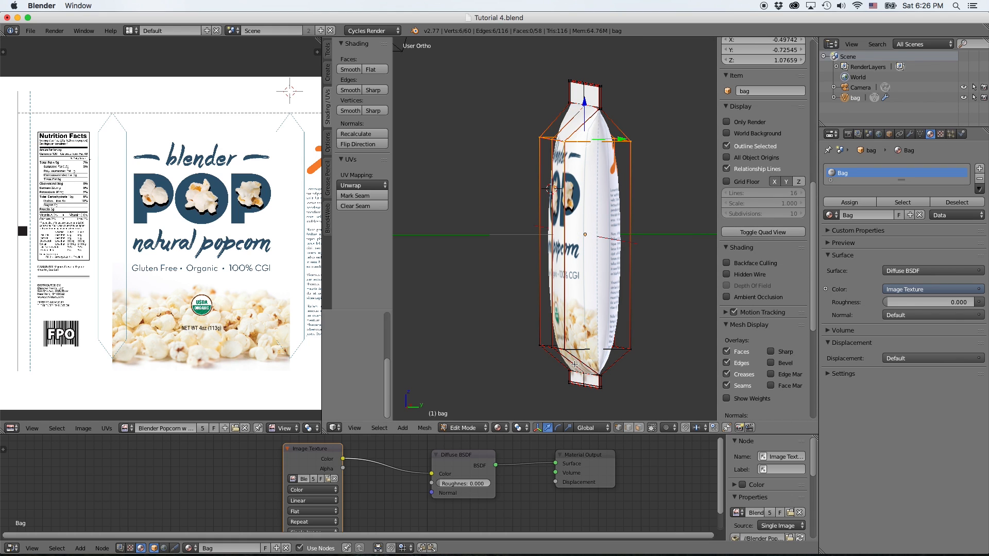
{"action": "right_click", "coordinate": [582, 351], "text": "alt+shift"}
{"action": "key", "text": "s"}
{"action": "key", "text": "x"}
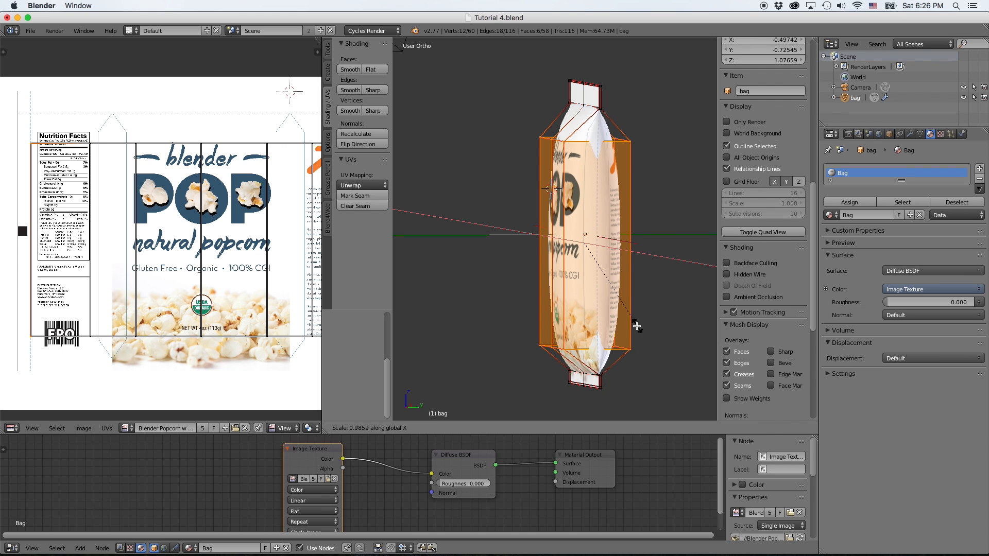
{"action": "left_click", "coordinate": [604, 310]}
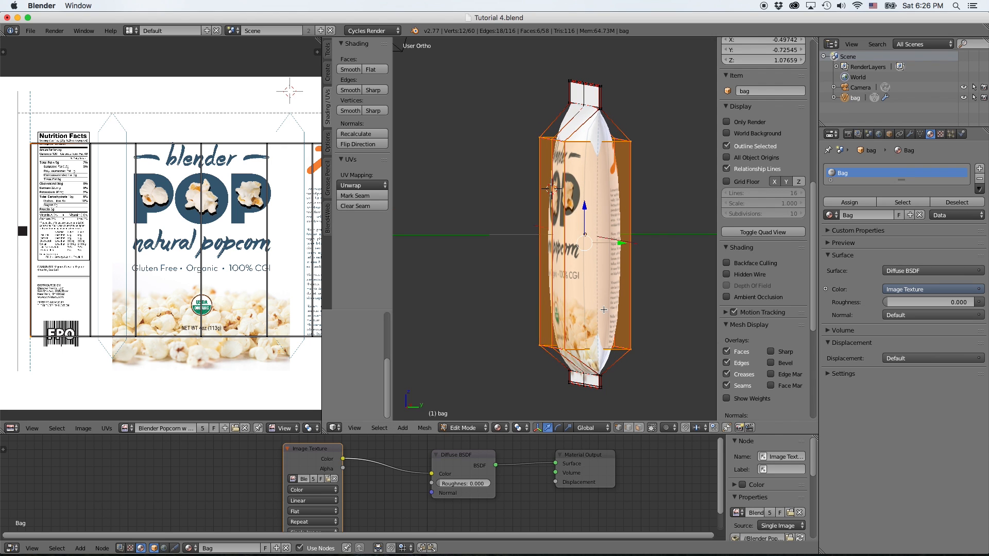
- Slim the bag's main body front to back by scaling the selected loops along Y to about 0.77
{"action": "key", "text": "s"}
{"action": "key", "text": "y"}
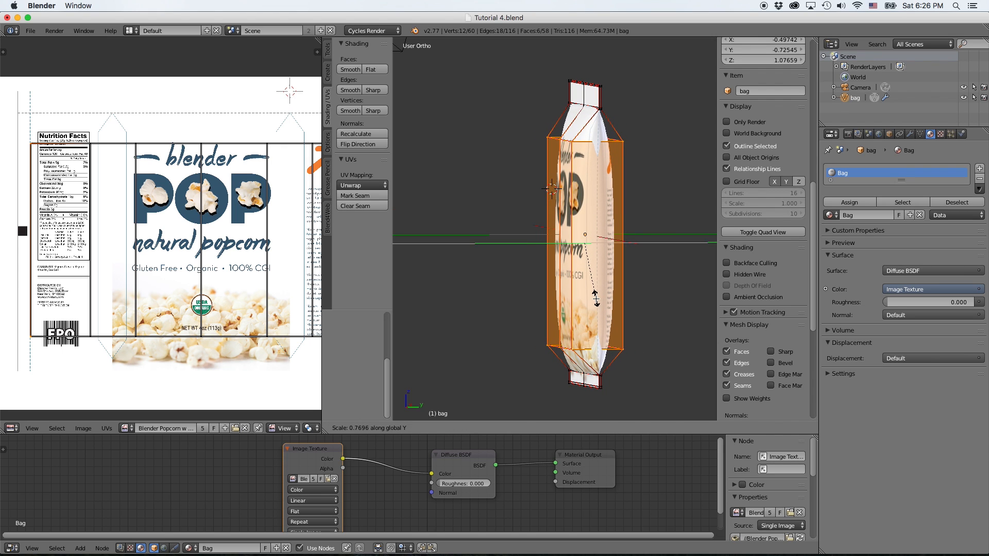
{"action": "left_click", "coordinate": [581, 300]}
{"action": "middle_click_drag", "start_coordinate": [546, 306], "coordinate": [654, 303]}
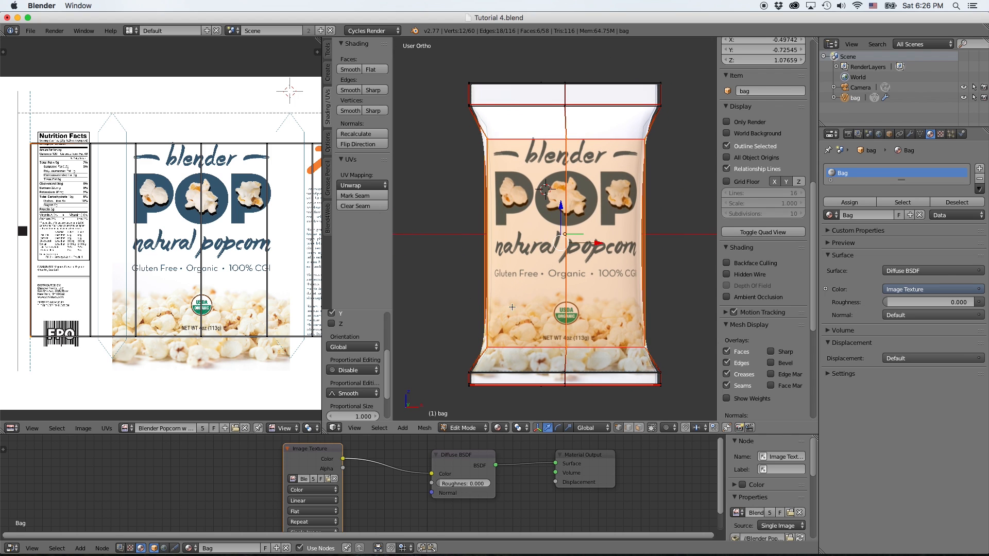
- Select the whole bag mesh to show all its UVs, and box-select only the gusset UVs between the front and the Blender-logo panel
{"action": "scroll", "coordinate": [186, 183], "scroll_direction": "down", "scroll_amount": 1}
{"action": "key", "text": "a"}
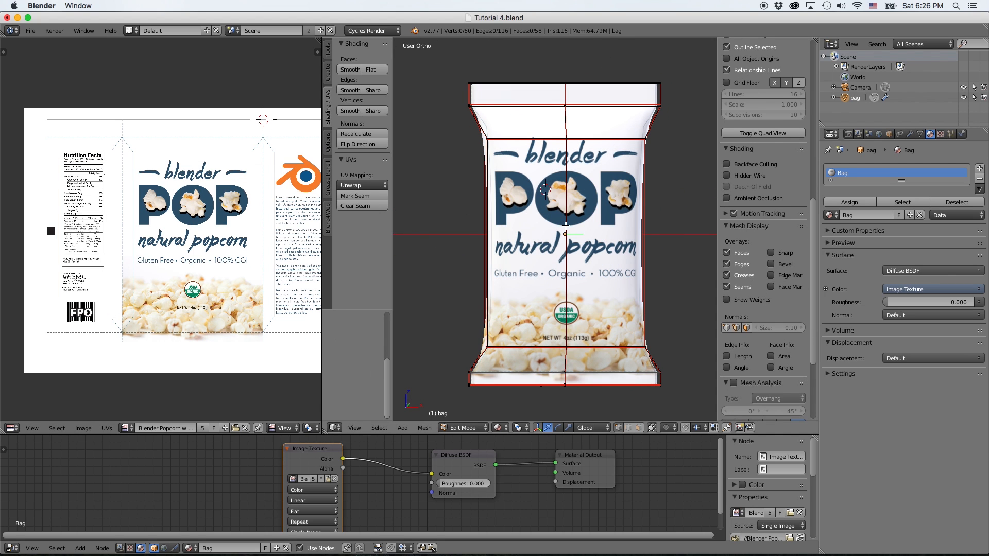
{"action": "key", "text": "a"}
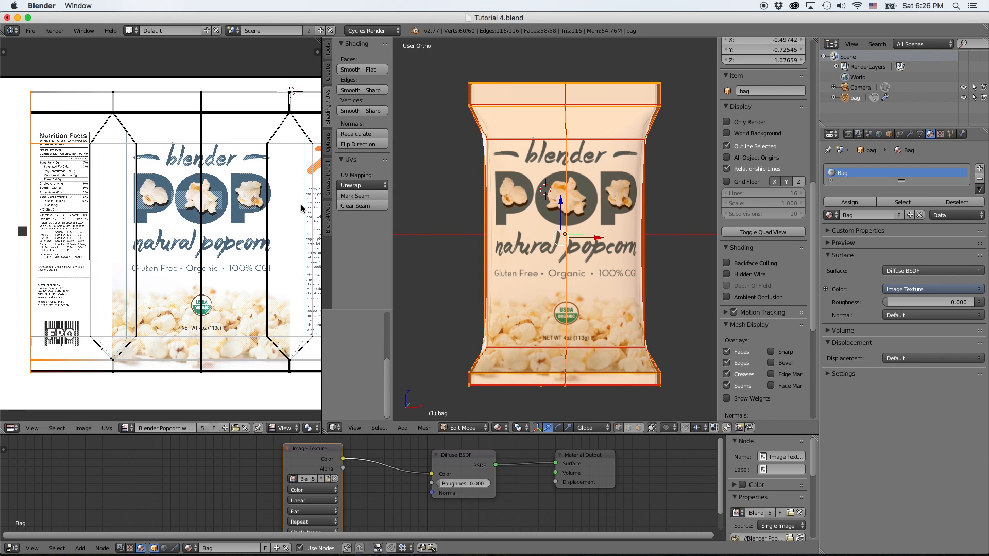
{"action": "key", "text": "a"}
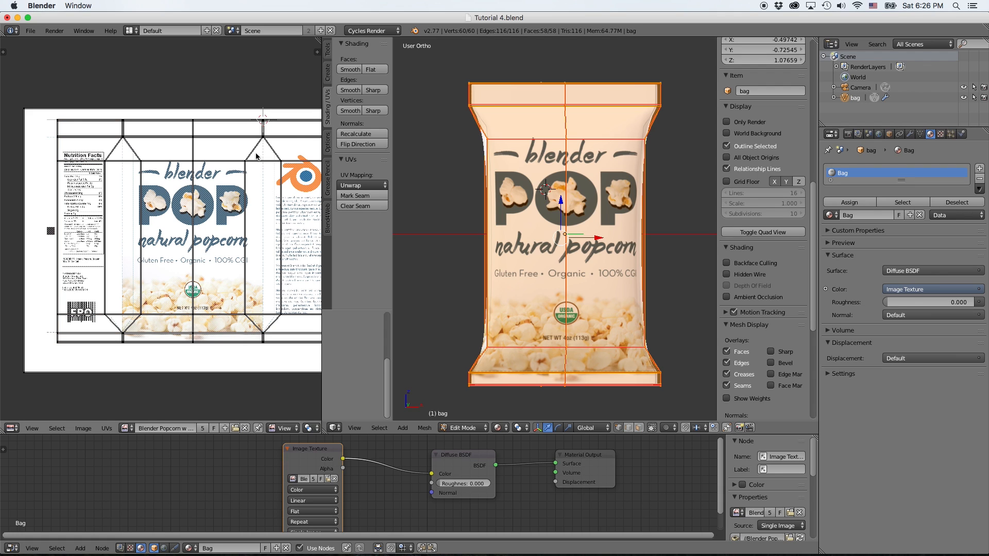
{"action": "key", "text": "b"}
{"action": "left_click_drag", "start_coordinate": [232, 101], "coordinate": [286, 350]}
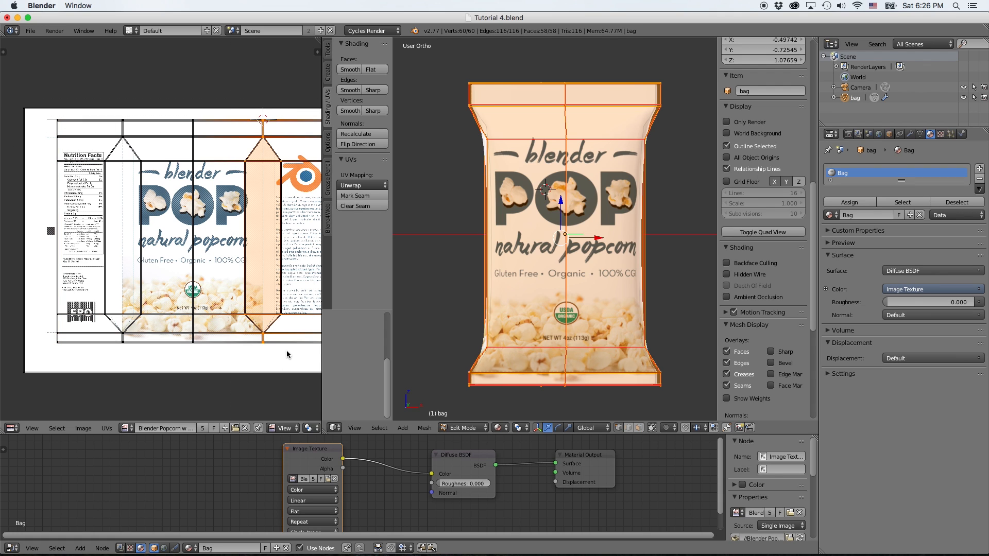
- Narrow the side gusset UVs between the front panel and the back text panel, scaling them to about 0.78 along X
{"action": "key", "text": "s"}
{"action": "key", "text": "Escape"}
{"action": "key", "text": "a"}
{"action": "key", "text": "b"}
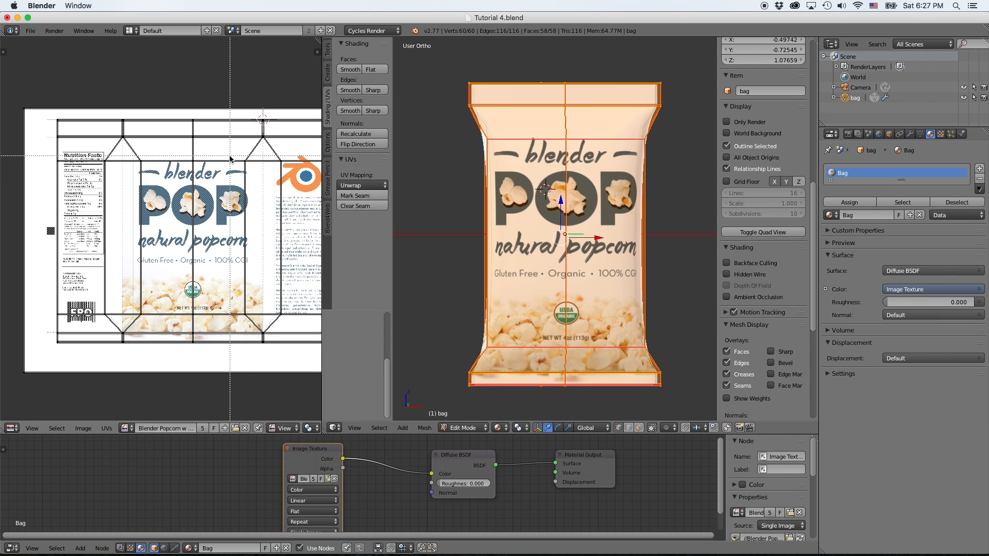
{"action": "left_click_drag", "start_coordinate": [229, 155], "coordinate": [290, 323]}
{"action": "key", "text": "s"}
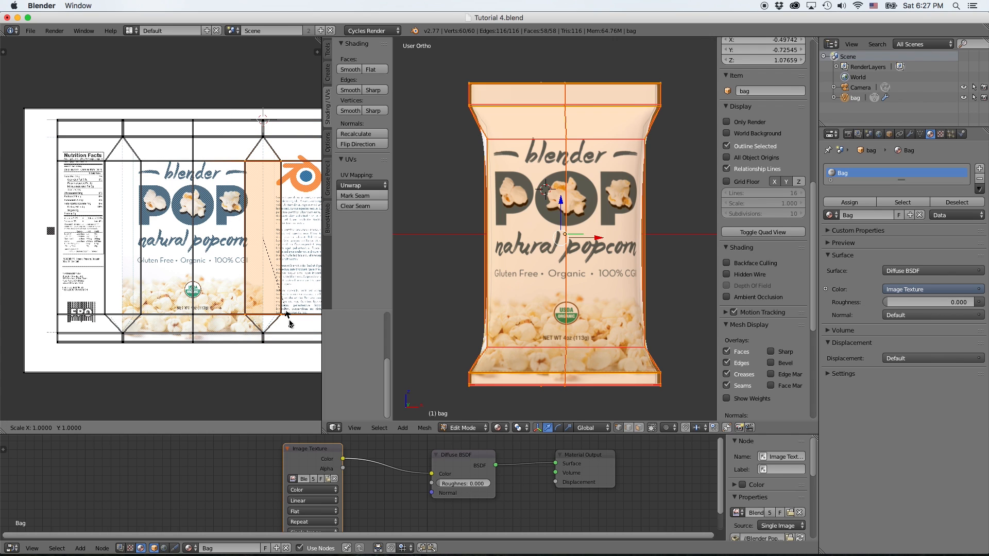
{"action": "key", "text": "x"}
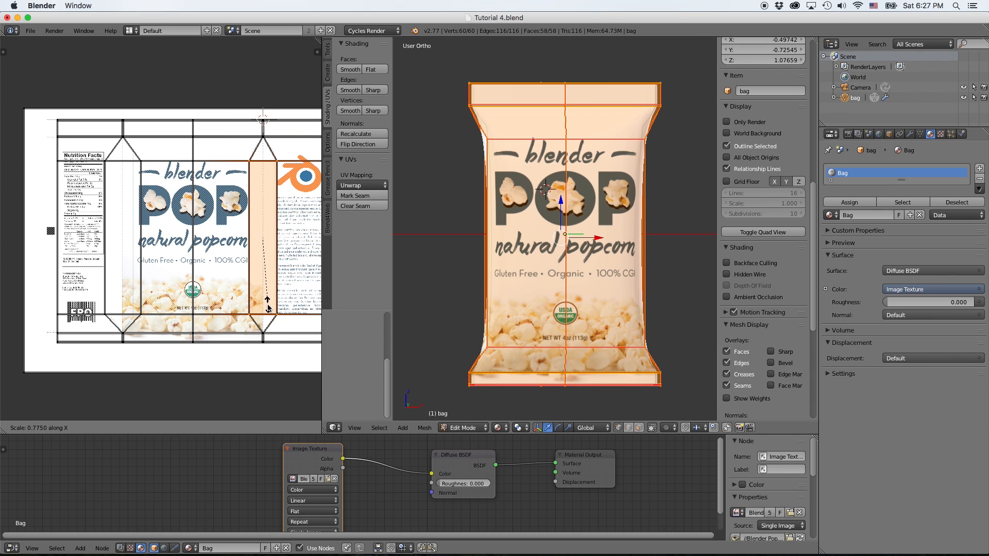
{"action": "left_click", "coordinate": [271, 311]}
- Narrow the side gusset UVs beside the Nutrition Facts panel, scaling them to about 0.85 along X
{"action": "key", "text": "a"}
{"action": "key", "text": "b"}
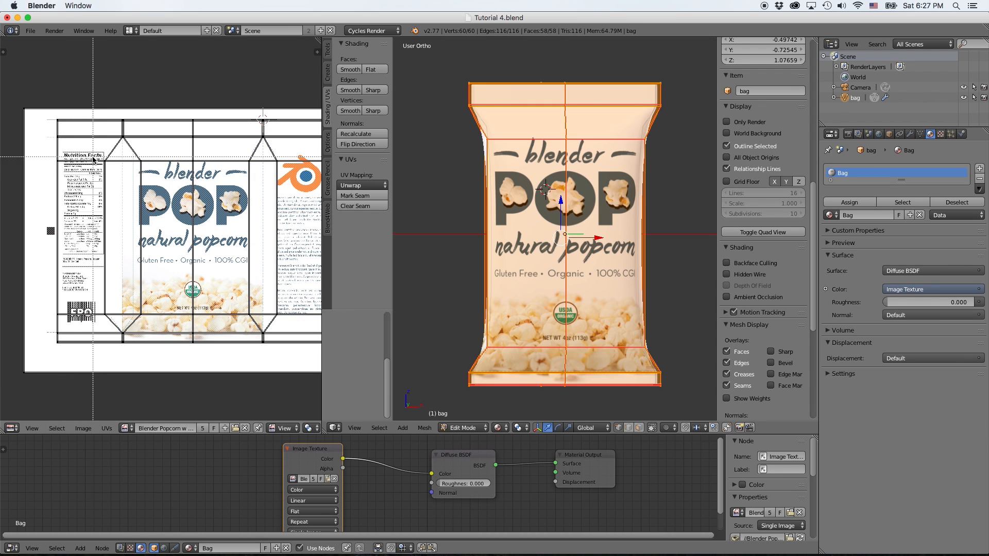
{"action": "left_click_drag", "start_coordinate": [93, 154], "coordinate": [166, 319]}
{"action": "key", "text": "s"}
{"action": "key", "text": "x"}
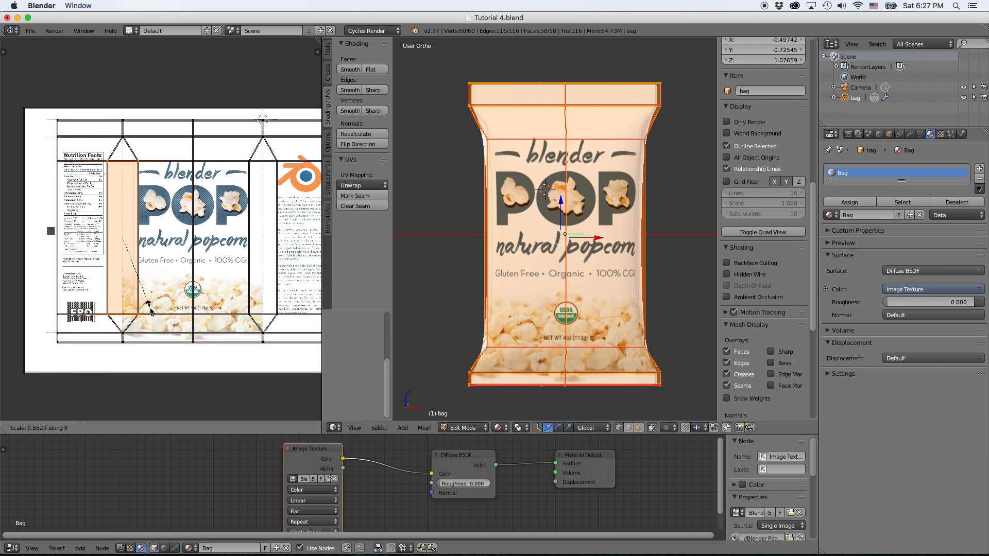
{"action": "left_click", "coordinate": [147, 309]}
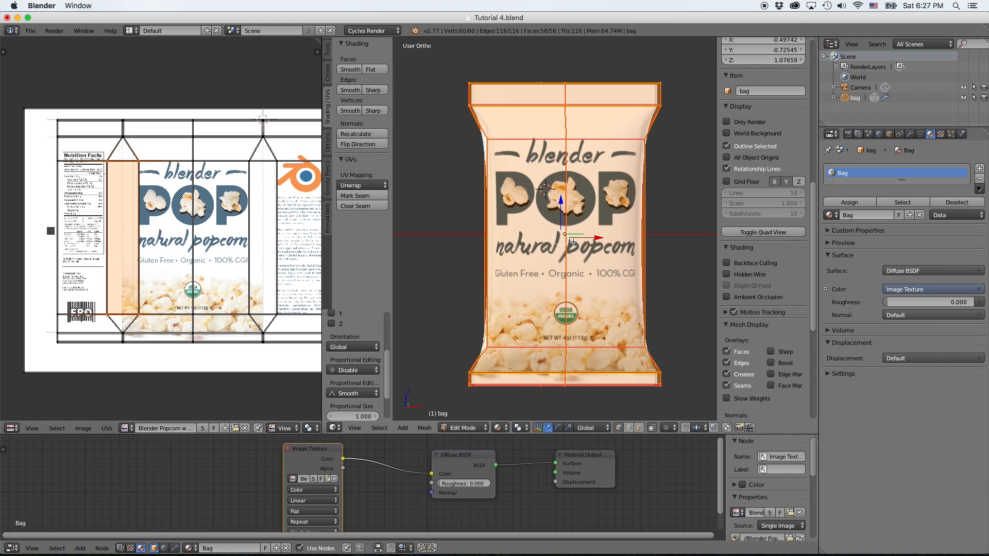
- Unwrap the two narrow faces along the bag's top seam with Project From View in top orthographic view
{"action": "key", "text": "KP_1"}
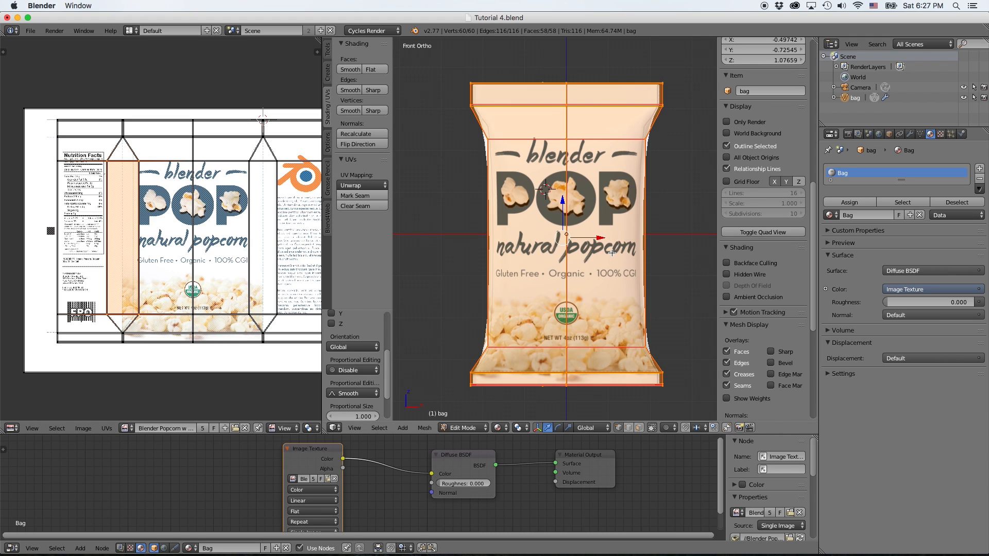
{"action": "key", "text": "KP_7"}
{"action": "key", "text": "Tab"}
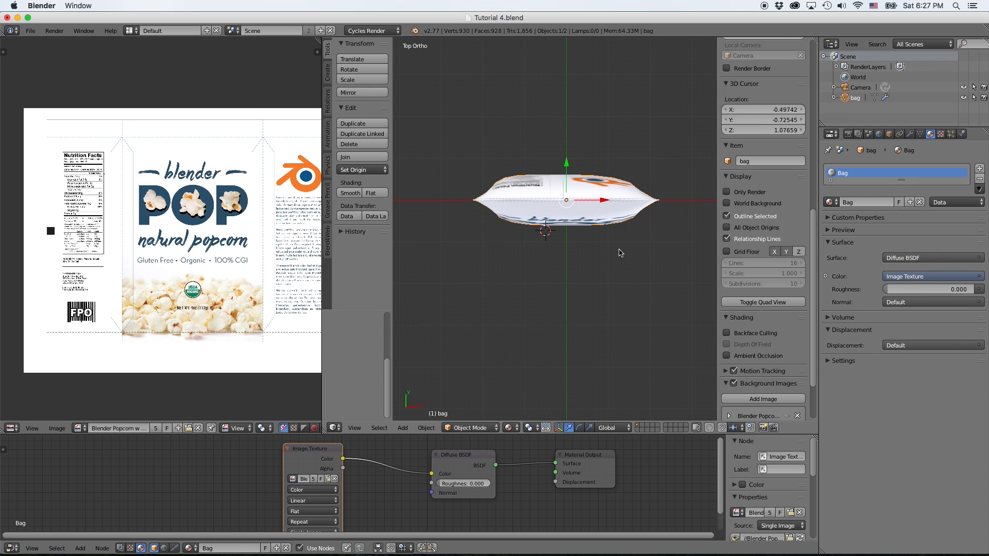
{"action": "key", "text": "Tab"}
{"action": "scroll", "coordinate": [622, 391], "scroll_direction": "up", "scroll_amount": 4}
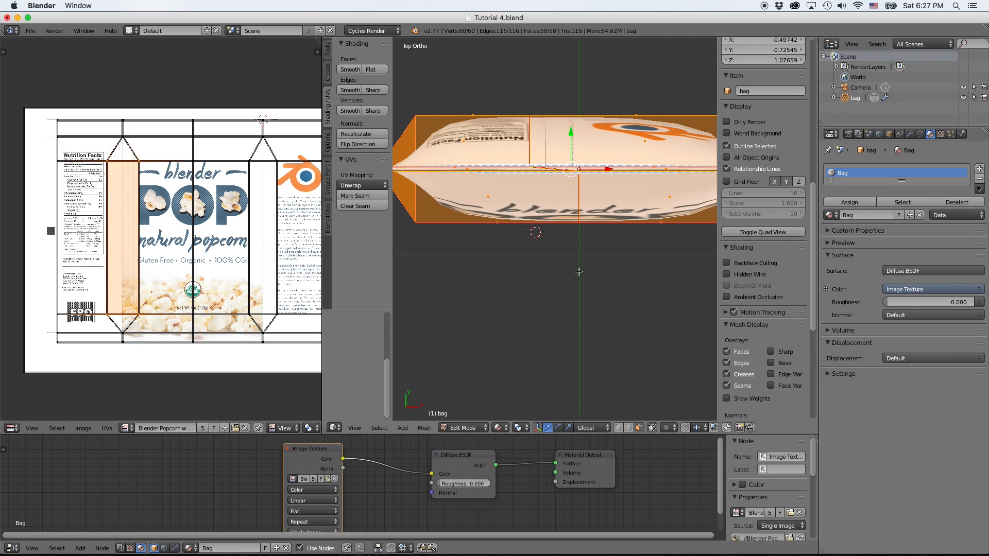
{"action": "right_click", "coordinate": [470, 166]}
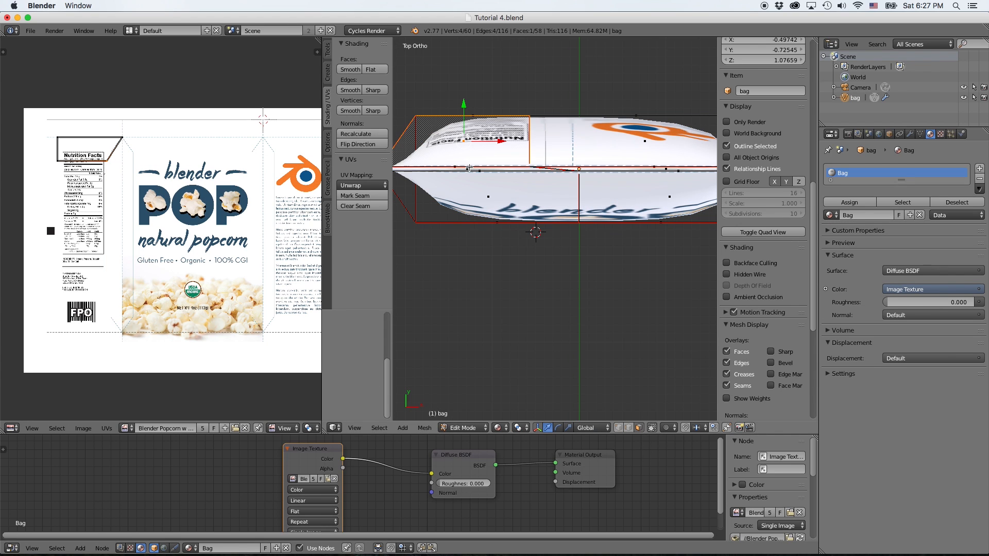
{"action": "right_click", "coordinate": [470, 169]}
{"action": "right_click", "coordinate": [624, 169], "text": "shift"}
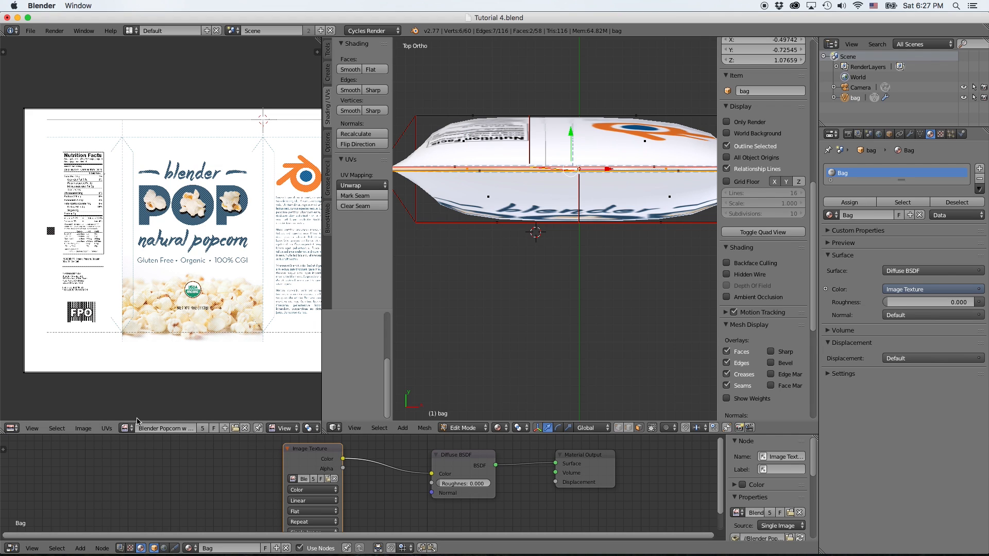
{"action": "left_click", "coordinate": [361, 185]}
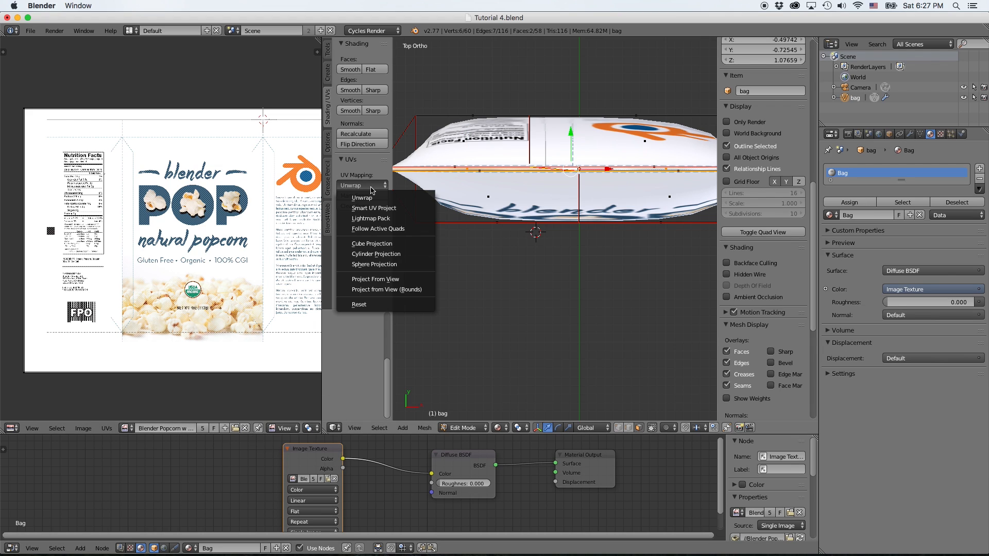
{"action": "left_click", "coordinate": [388, 279]}
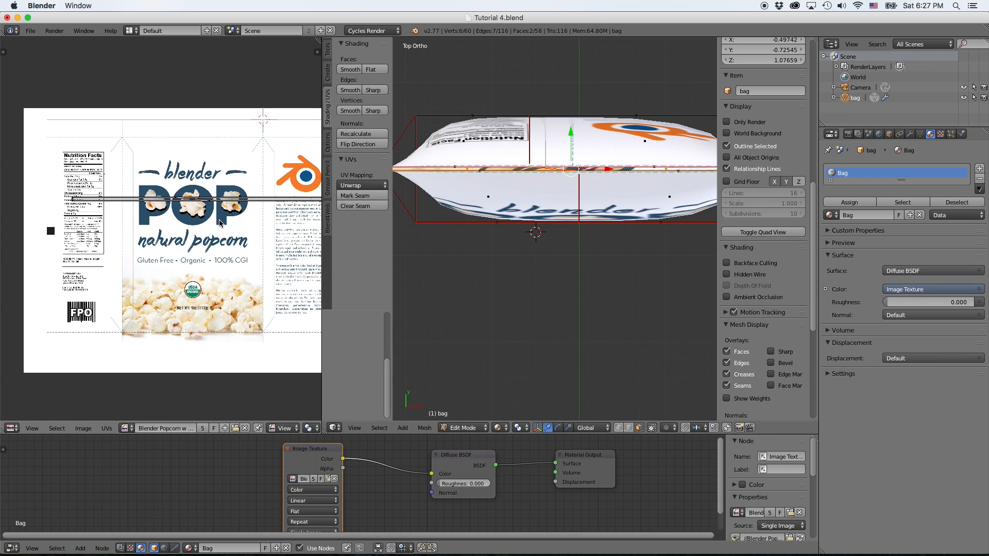
{"action": "scroll", "coordinate": [219, 222], "scroll_direction": "down", "scroll_amount": 1}
{"action": "scroll", "coordinate": [536, 221], "scroll_direction": "up", "scroll_amount": 1}
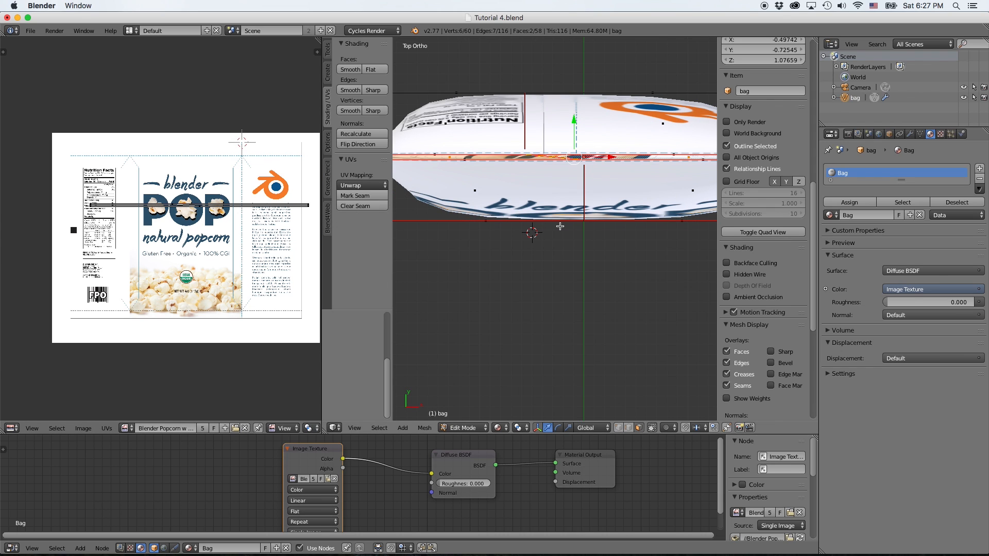
- Unwrap the two narrow faces along the bag's bottom seam by projecting them from the bottom orthographic view
{"action": "key", "text": "ctrl+KP_7"}
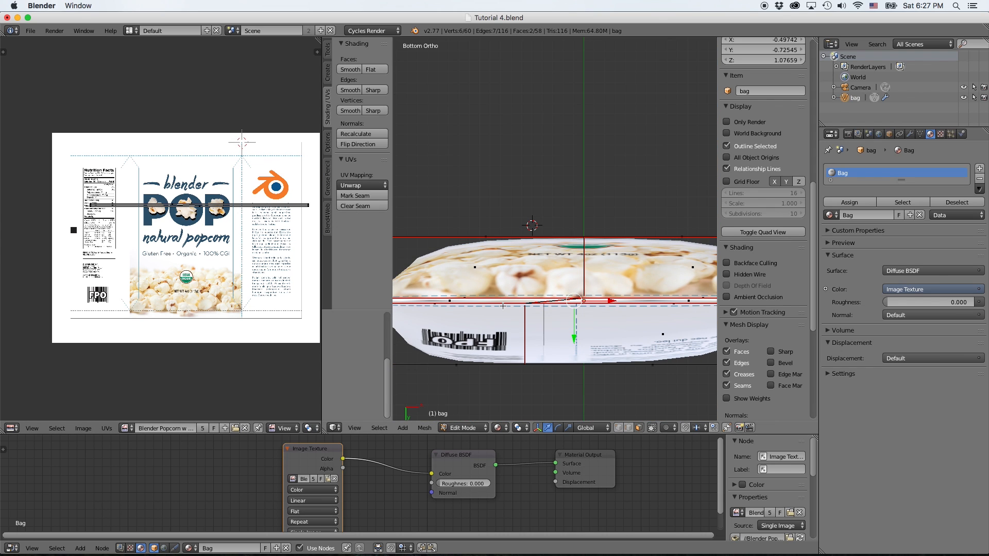
{"action": "key", "text": "a"}
{"action": "right_click", "coordinate": [500, 302]}
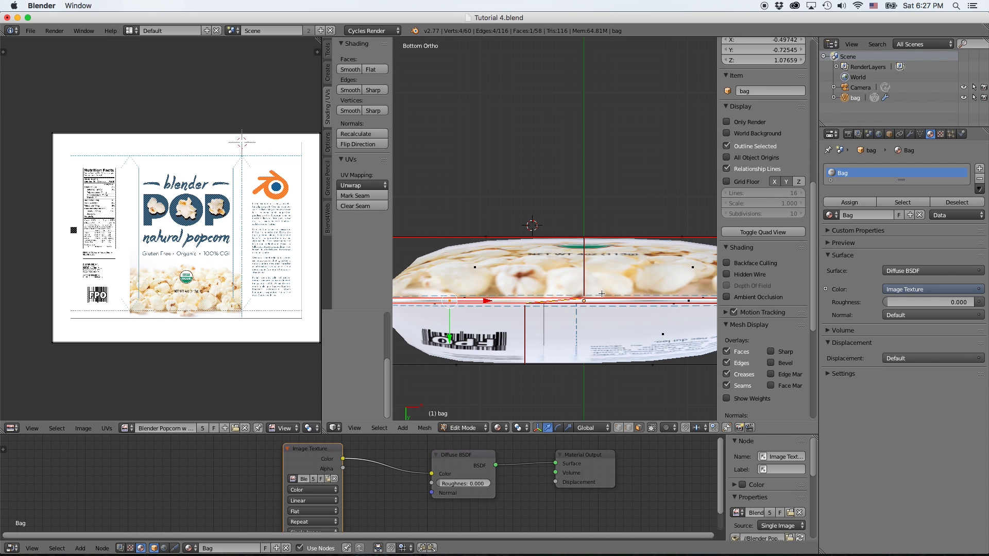
{"action": "right_click", "coordinate": [612, 300], "text": "shift"}
{"action": "left_click", "coordinate": [352, 185]}
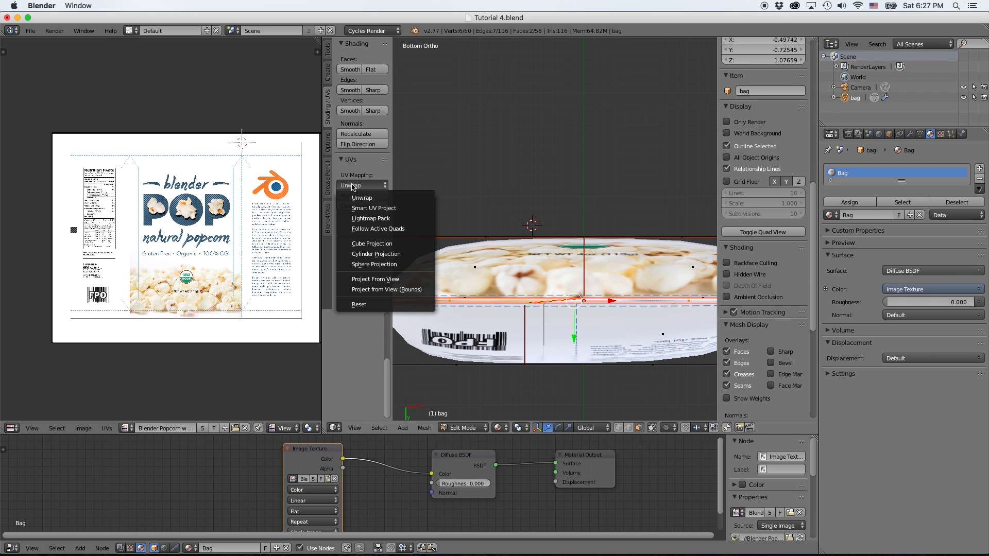
{"action": "left_click", "coordinate": [417, 290]}
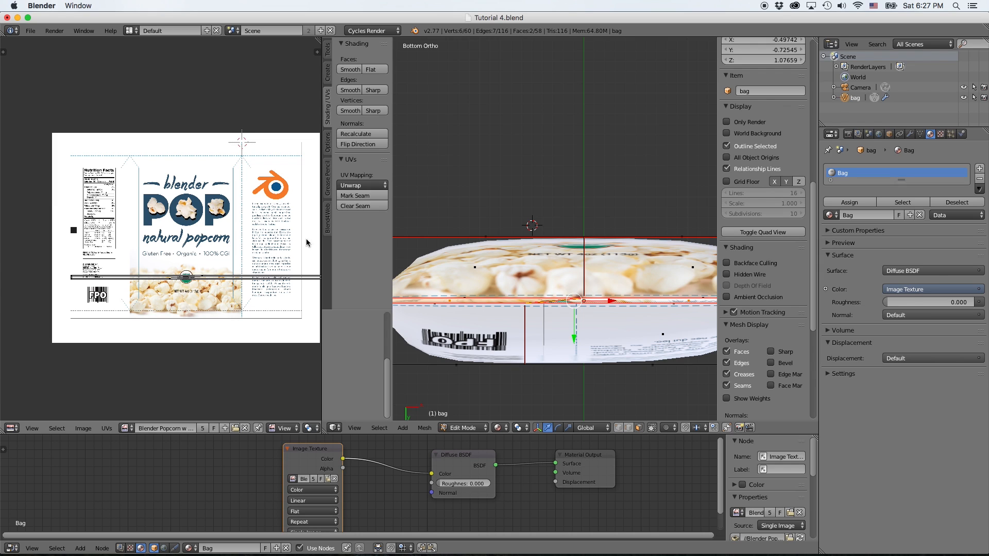
- Show the UVs of the whole mesh and move the bottom seam strip to just below the bag layout
{"action": "key", "text": "a"}
{"action": "key", "text": "a"}
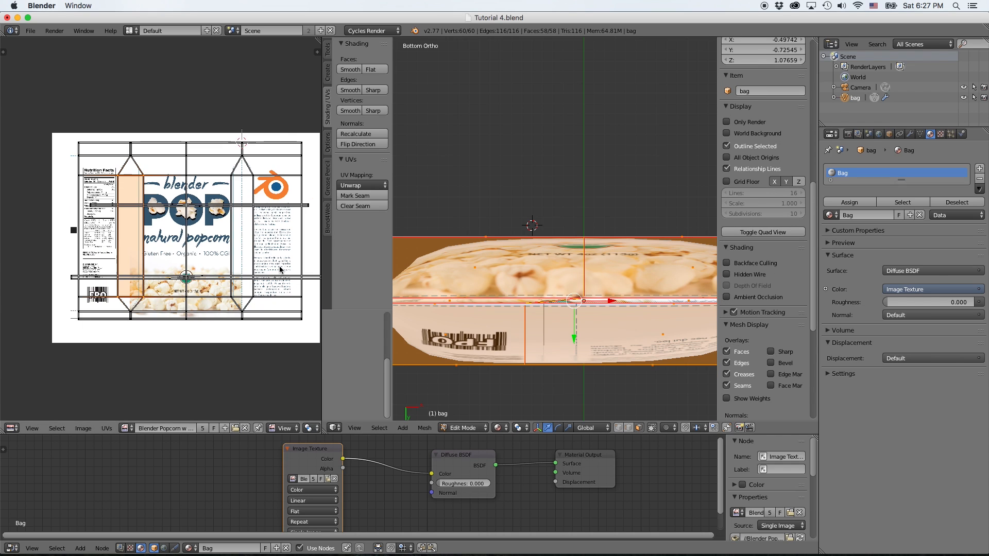
{"action": "scroll", "coordinate": [281, 269], "scroll_direction": "up", "scroll_amount": 1}
{"action": "scroll", "coordinate": [282, 268], "scroll_direction": "down", "scroll_amount": 2}
{"action": "scroll", "coordinate": [281, 268], "scroll_direction": "up", "scroll_amount": 1}
{"action": "key", "text": "ctrl+Up"}
{"action": "scroll", "coordinate": [376, 278], "scroll_direction": "up", "scroll_amount": 2}
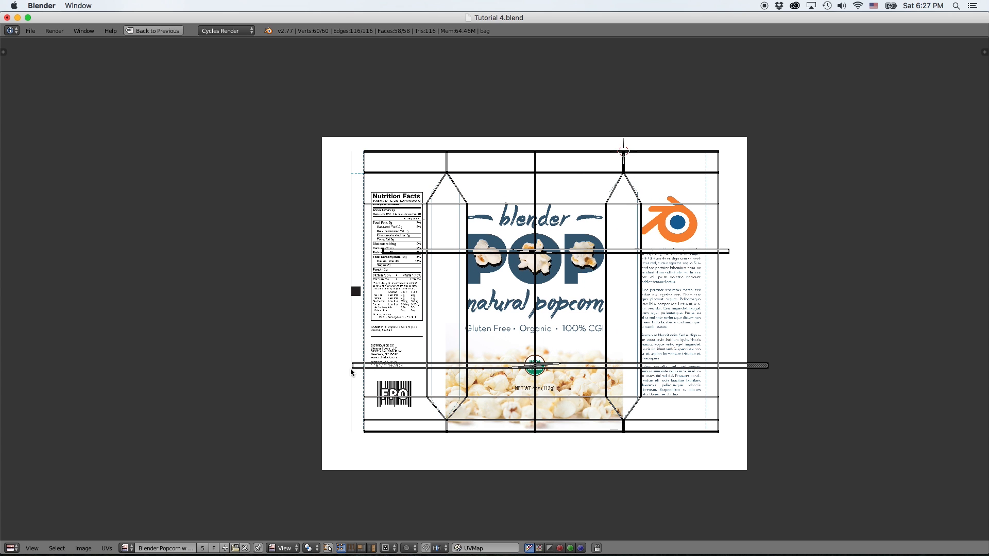
{"action": "right_click", "coordinate": [557, 365]}
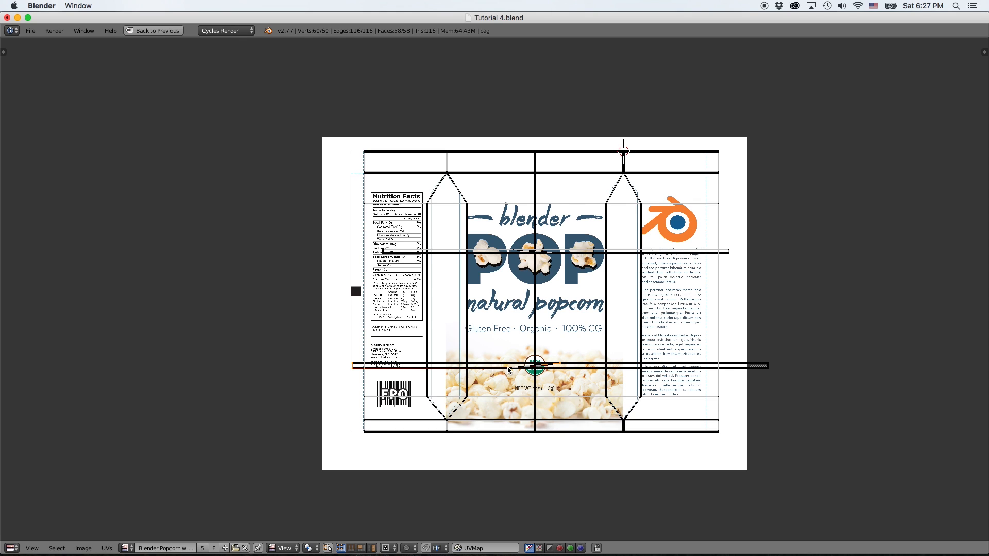
{"action": "right_click", "coordinate": [766, 363], "text": "shift"}
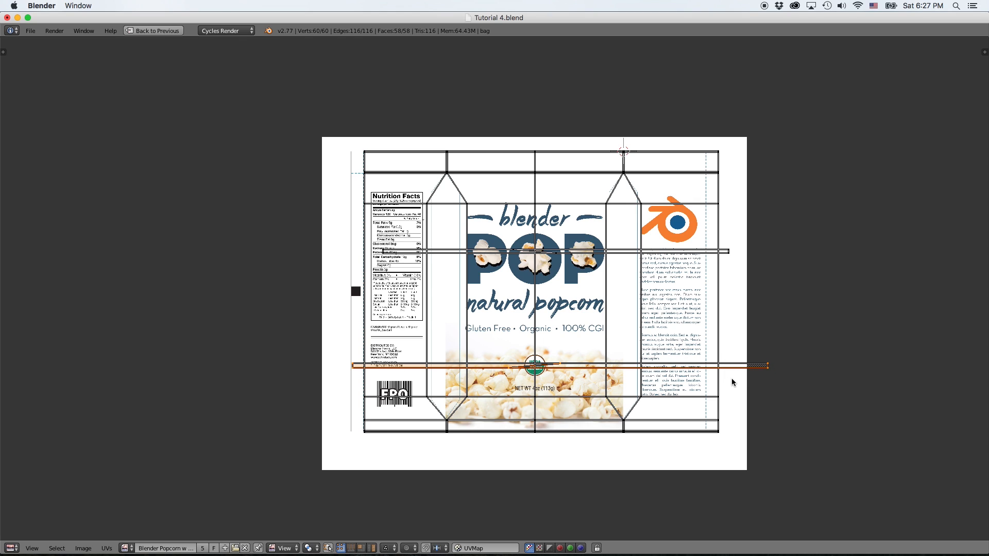
{"action": "key", "text": "ctrl+Up"}
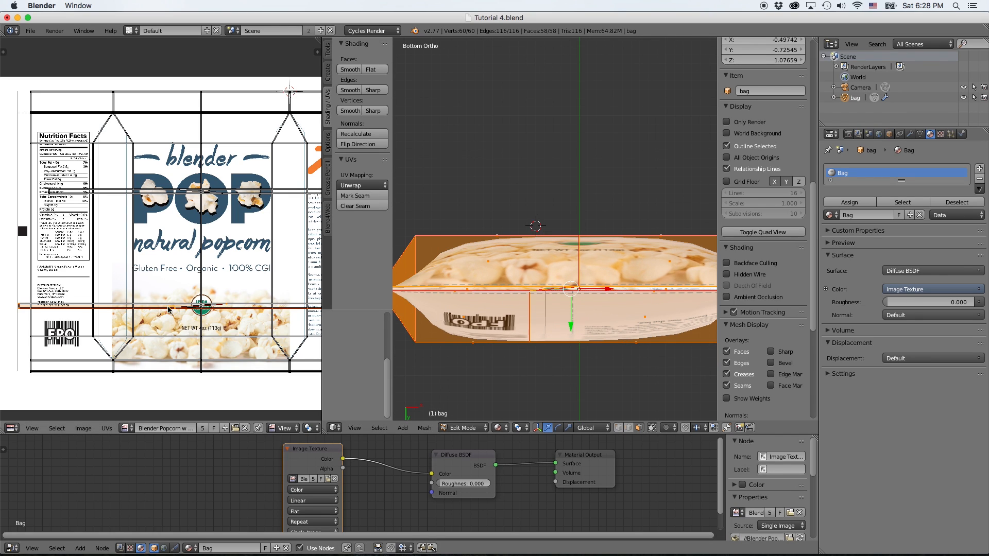
{"action": "key", "text": "g"}
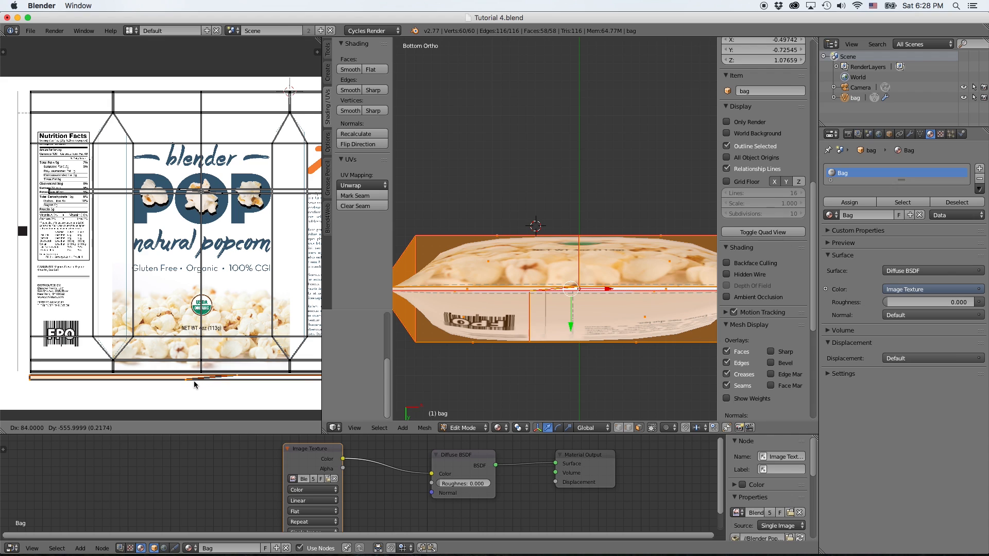
{"action": "left_click", "coordinate": [193, 381]}
{"action": "key", "text": "a"}
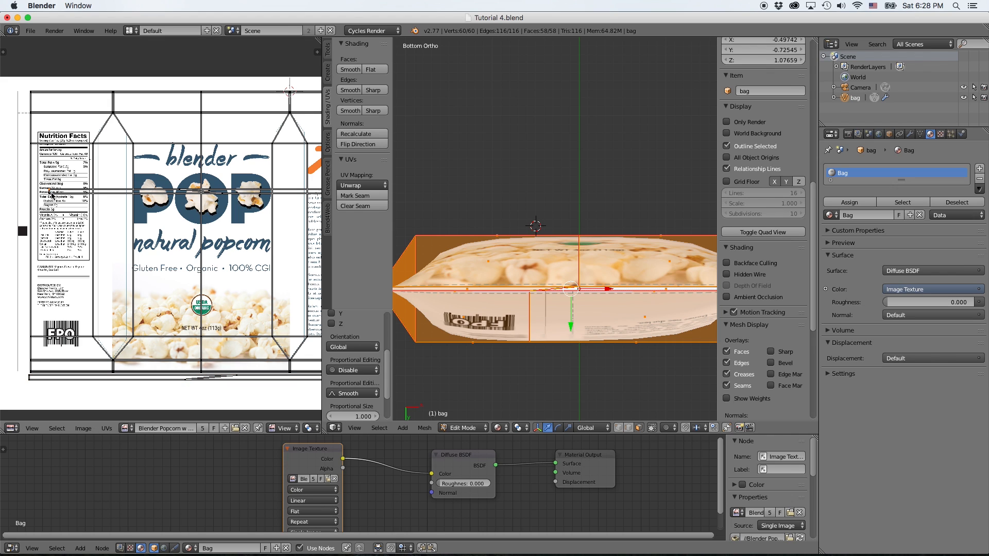
- Move the top seam's UV strip to the upper edge of the bag layout
{"action": "key", "text": "KP_7"}
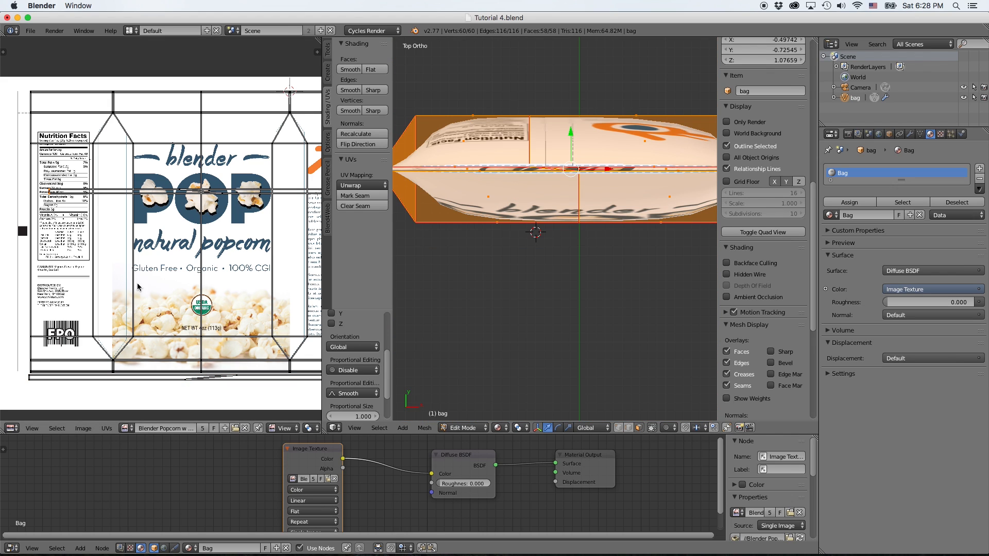
{"action": "middle_click_drag", "start_coordinate": [246, 208], "coordinate": [265, 230]}
{"action": "scroll", "coordinate": [218, 223], "scroll_direction": "down", "scroll_amount": 1}
{"action": "key", "text": "g"}
{"action": "left_click", "coordinate": [250, 152]}
{"action": "scroll", "coordinate": [247, 172], "scroll_direction": "down", "scroll_amount": 1}
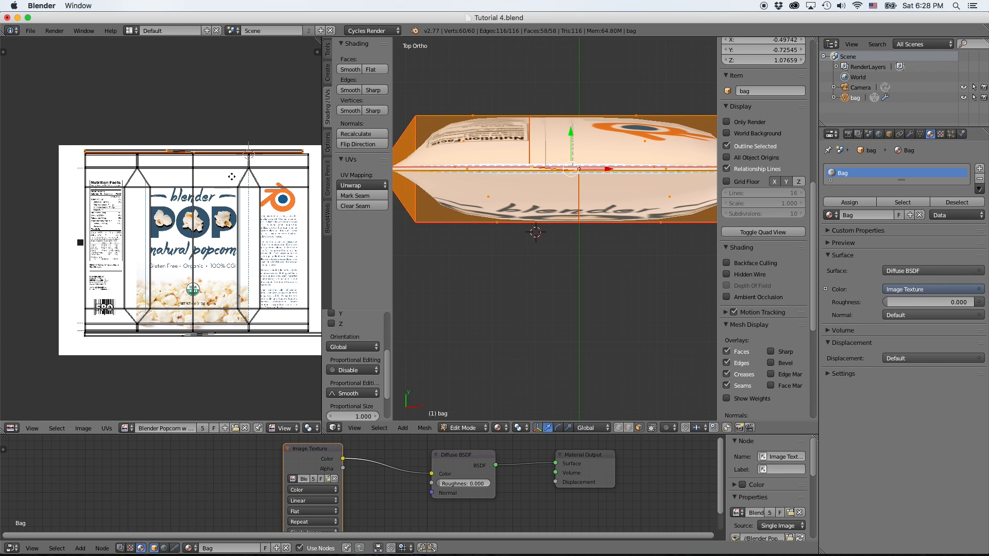
{"action": "scroll", "coordinate": [233, 186], "scroll_direction": "up", "scroll_amount": 1}
{"action": "middle_click_drag", "start_coordinate": [243, 173], "coordinate": [199, 193]}
{"action": "scroll", "coordinate": [229, 185], "scroll_direction": "down", "scroll_amount": 1}
{"action": "scroll", "coordinate": [200, 192], "scroll_direction": "up", "scroll_amount": 3}
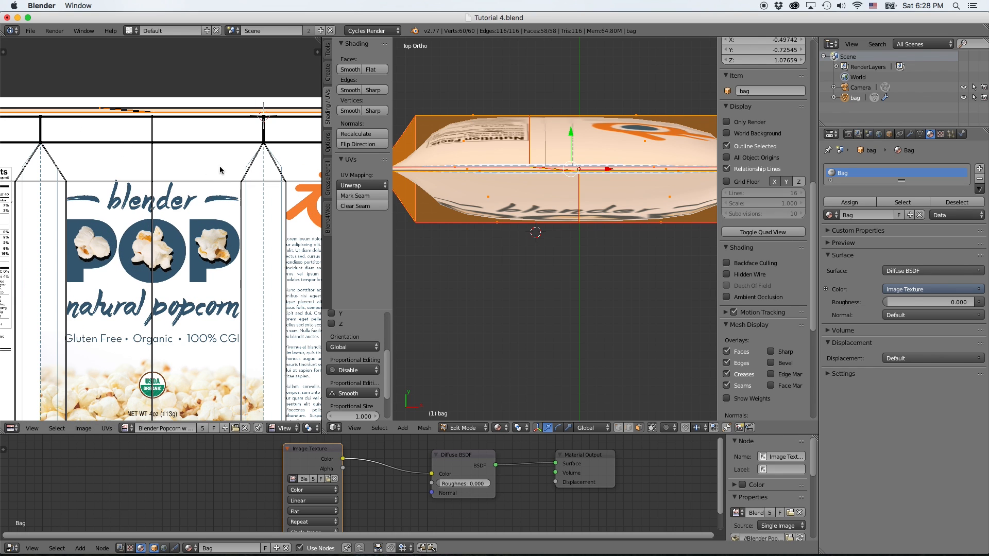
- Center the top seam strip just above the layout and scale it about 1.04 along X to match the layout's width
{"action": "key", "text": "shift+space"}
{"action": "key", "text": "shift+space"}
{"action": "key", "text": "shift+space"}
{"action": "scroll", "coordinate": [515, 185], "scroll_direction": "up", "scroll_amount": 2}
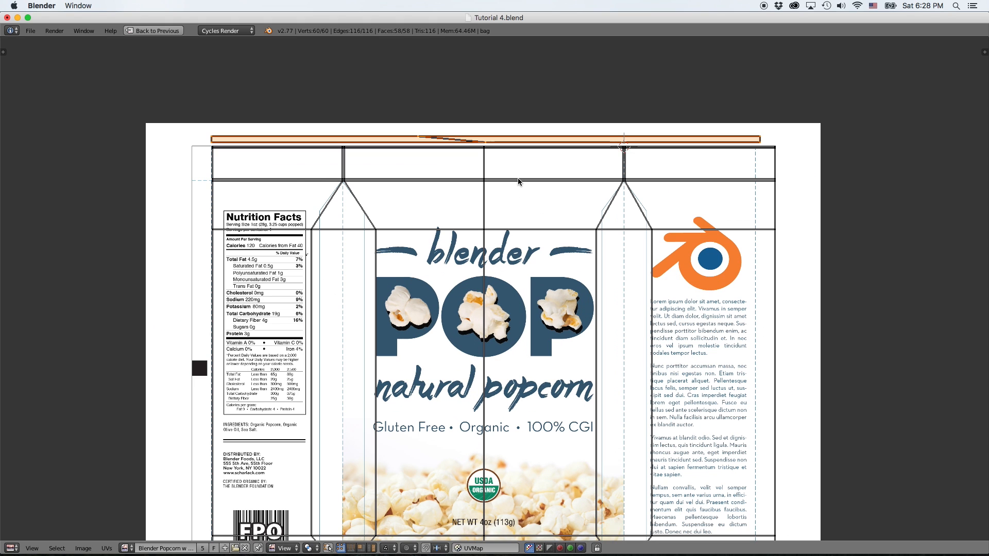
{"action": "key", "text": "g"}
{"action": "left_click", "coordinate": [525, 184]}
{"action": "key", "text": "s"}
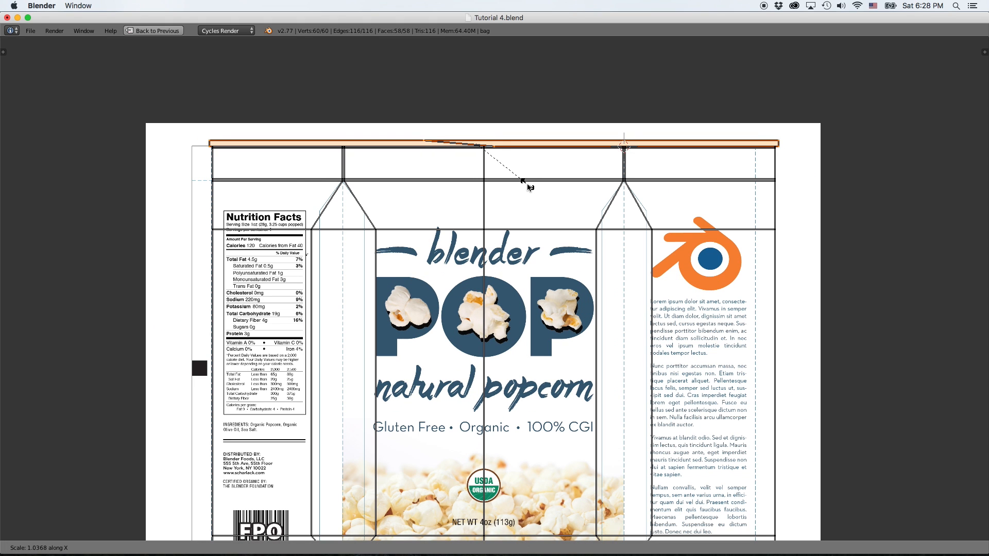
{"action": "left_click", "coordinate": [526, 186]}
- Shrink and center the bottom seam strip just below the layout, scaling it about 1.19 along X to match the layout's width
{"action": "scroll", "coordinate": [526, 186], "scroll_direction": "down", "scroll_amount": 3}
{"action": "middle_click_drag", "start_coordinate": [529, 376], "coordinate": [532, 245]}
{"action": "scroll", "coordinate": [532, 245], "scroll_direction": "up", "scroll_amount": 2}
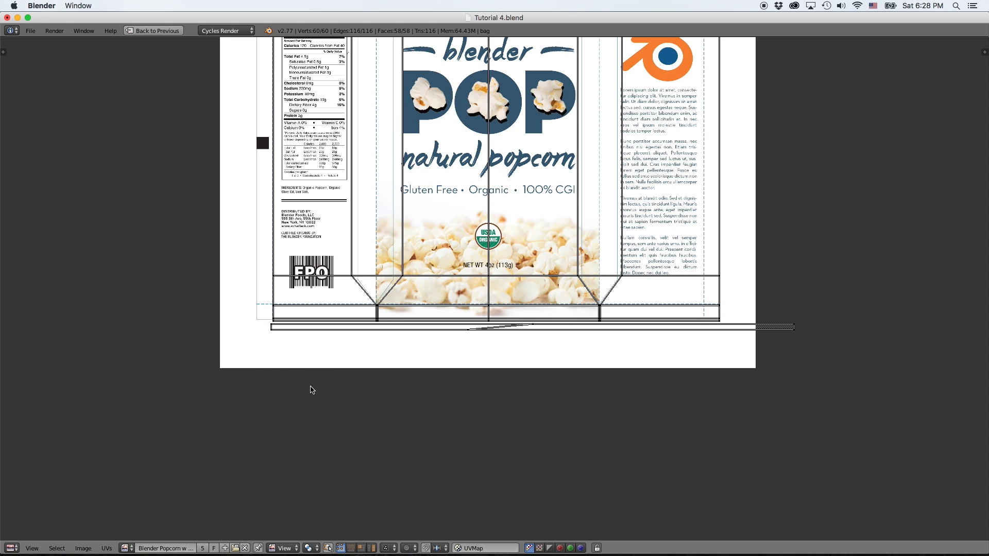
{"action": "key", "text": "b"}
{"action": "left_click_drag", "start_coordinate": [266, 322], "coordinate": [779, 344]}
{"action": "key", "text": "s"}
{"action": "left_click", "coordinate": [660, 348]}
{"action": "key", "text": "s"}
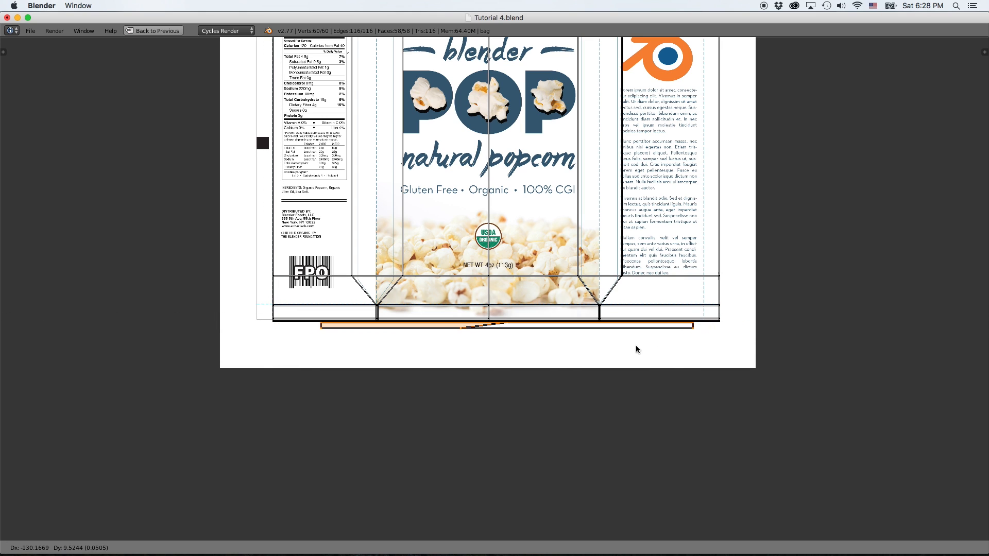
{"action": "left_click", "coordinate": [626, 349]}
{"action": "key", "text": "s"}
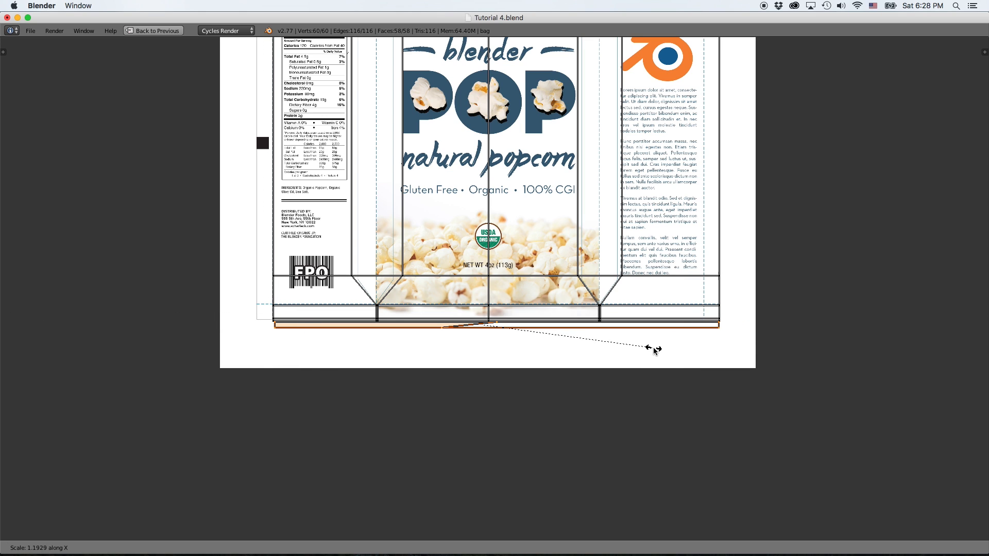
{"action": "left_click", "coordinate": [653, 349]}
{"action": "key", "text": "a"}
{"action": "key", "text": "g"}
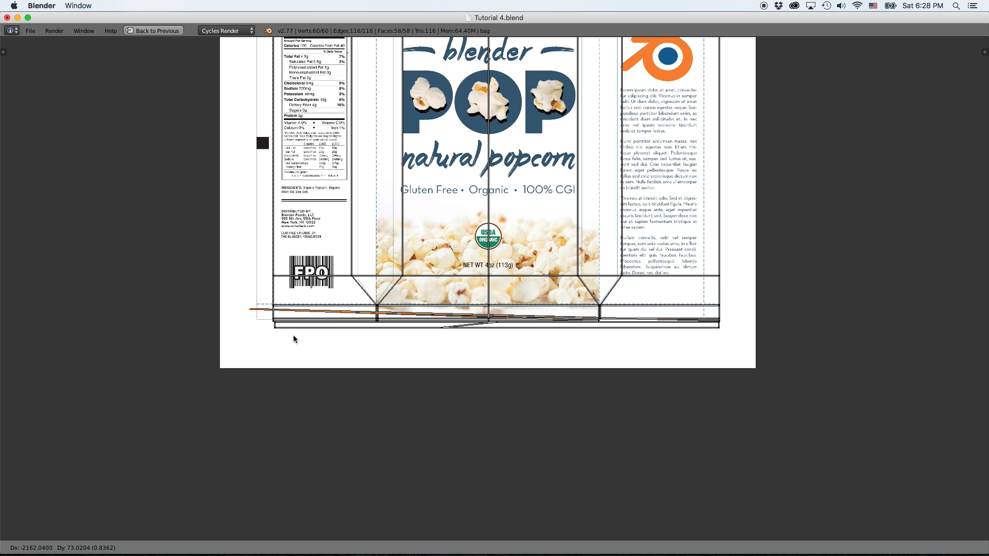
{"action": "right_click", "coordinate": [273, 329]}
- Select the bottom seam strip's UVs, restore the multi-panel layout and return the bag to Object Mode
{"action": "key", "text": "b"}
{"action": "left_click_drag", "start_coordinate": [272, 320], "coordinate": [773, 349]}
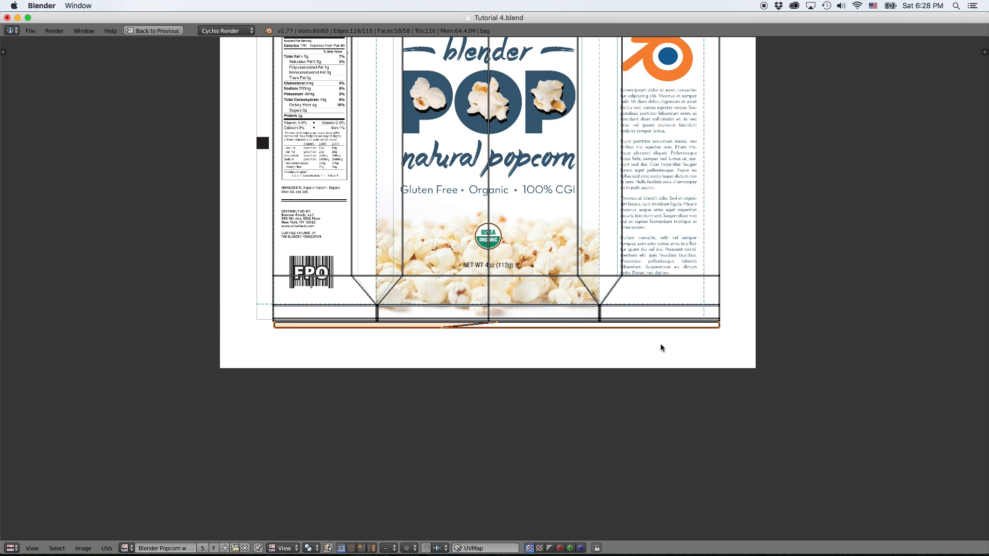
{"action": "key", "text": "Home"}
{"action": "key", "text": "ctrl+Up"}
{"action": "scroll", "coordinate": [545, 222], "scroll_direction": "down", "scroll_amount": 3}
{"action": "key", "text": "Tab"}
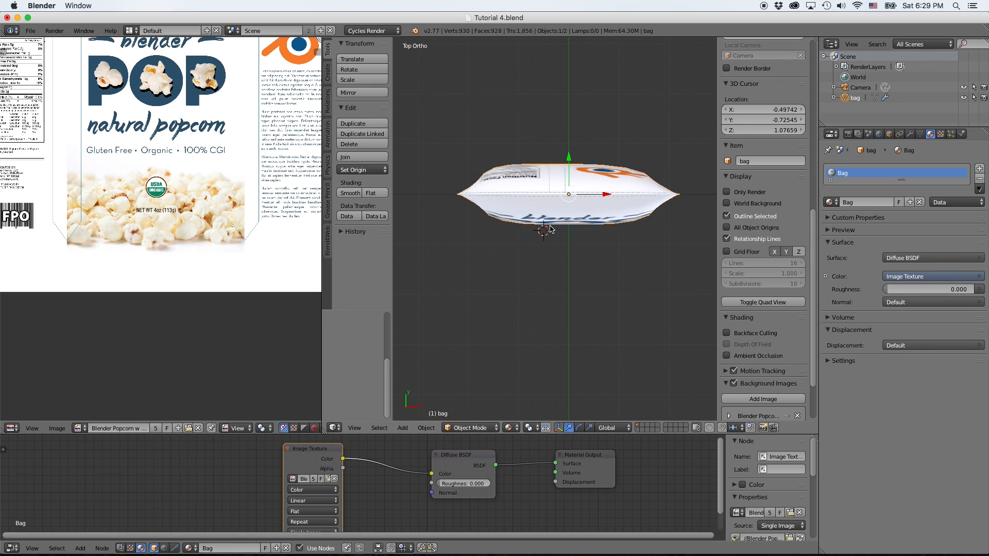
- Examine the bag from the front with the artwork and dielines mapped onto it
{"action": "scroll", "coordinate": [545, 224], "scroll_direction": "up", "scroll_amount": 1}
{"action": "middle_click_drag", "start_coordinate": [546, 226], "coordinate": [548, 191]}
{"action": "scroll", "coordinate": [548, 191], "scroll_direction": "down", "scroll_amount": 3}
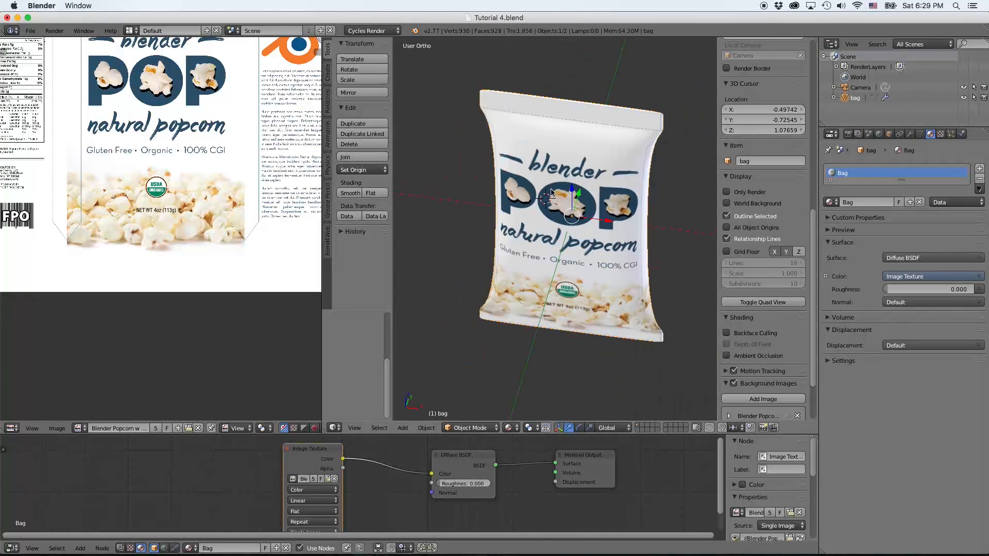
{"action": "middle_click_drag", "start_coordinate": [575, 234], "coordinate": [578, 193]}
{"action": "key", "text": "ctrl+Up"}
{"action": "scroll", "coordinate": [567, 226], "scroll_direction": "down", "scroll_amount": 2}
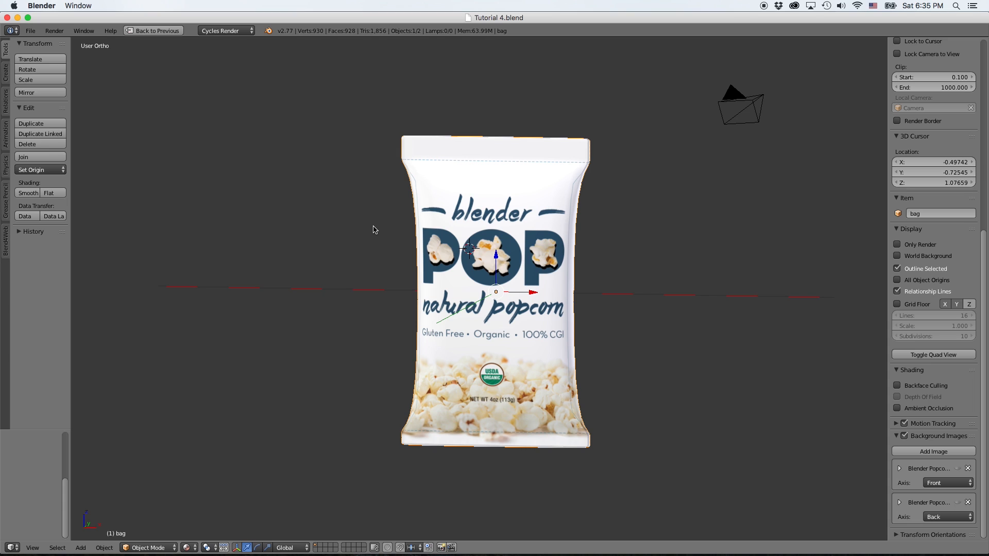
- Switch to Illustrator and hide the measurements and Dieline layers of the package artwork
{"action": "key", "text": "super+Tab"}
{"action": "key", "text": "super+Tab"}
{"action": "key", "text": "super+Tab"}
{"action": "key", "text": "super+Tab"}
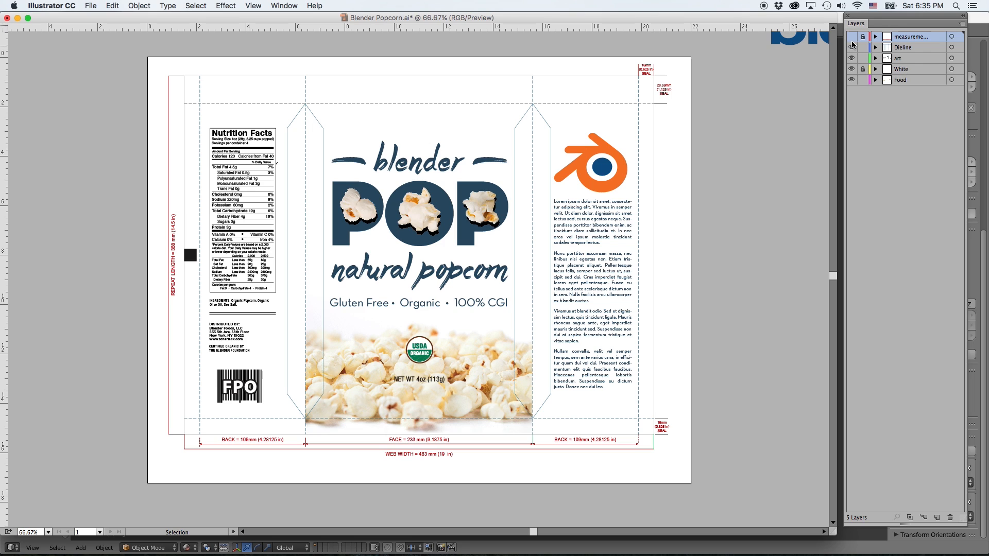
{"action": "left_click", "coordinate": [851, 37]}
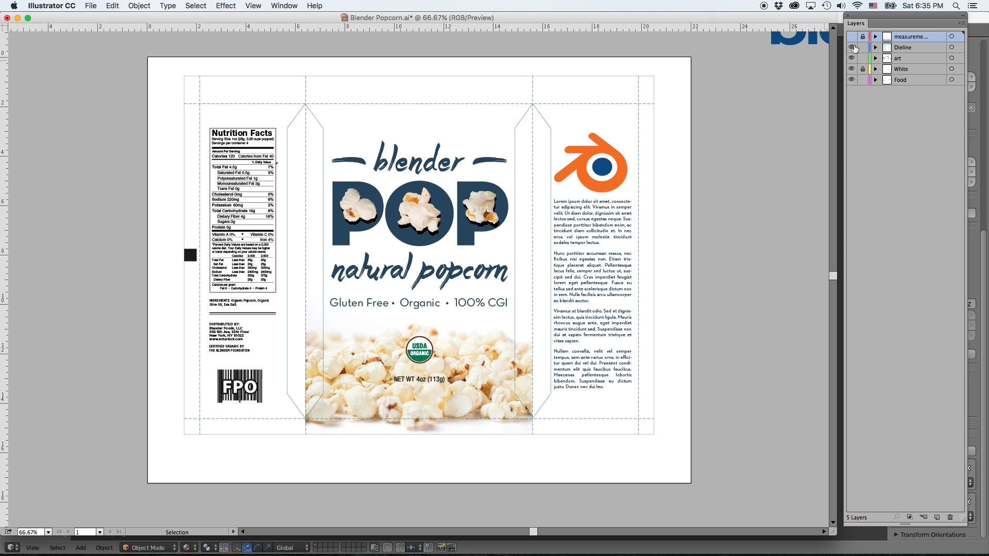
{"action": "left_click", "coordinate": [851, 46]}
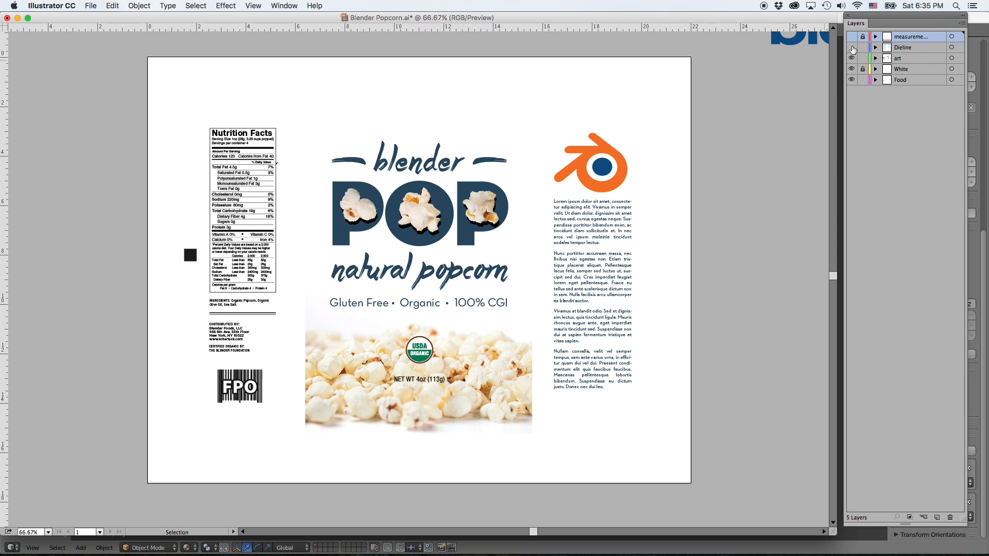
- Export the artwork as a PNG named Blender Popcorn using artboards, at Medium (150 ppi) with a white background
{"action": "left_click", "coordinate": [92, 7]}
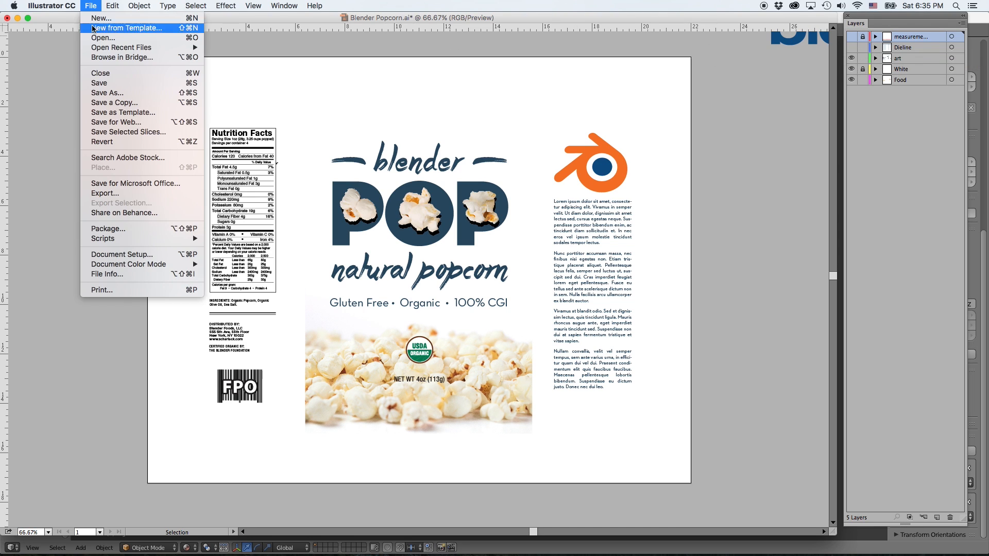
{"action": "left_click", "coordinate": [136, 193]}
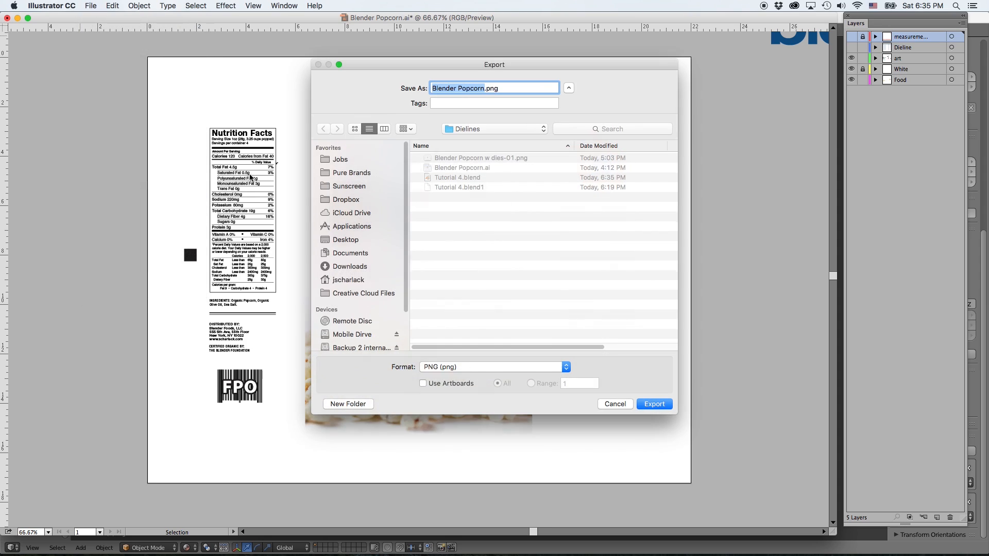
{"action": "left_click", "coordinate": [444, 384]}
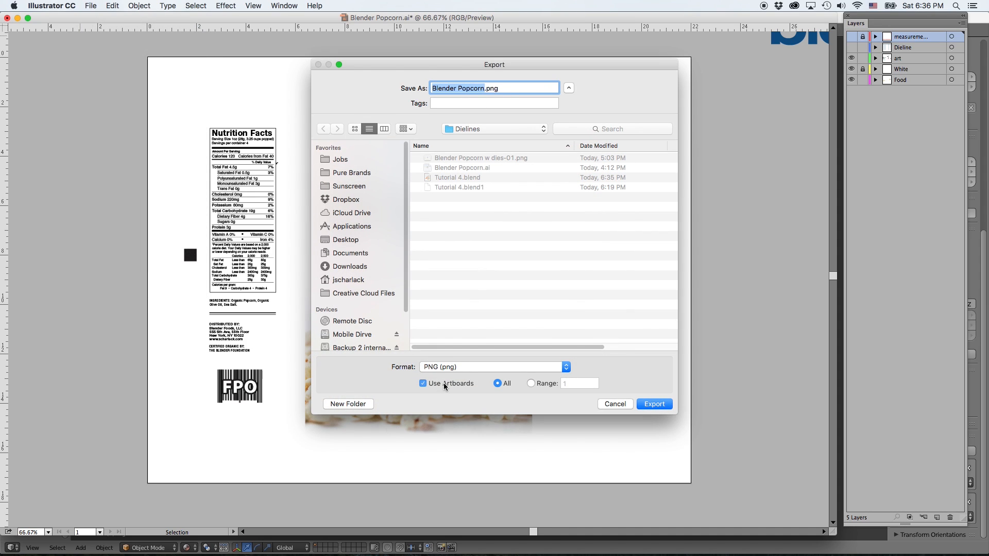
{"action": "left_click", "coordinate": [661, 405]}
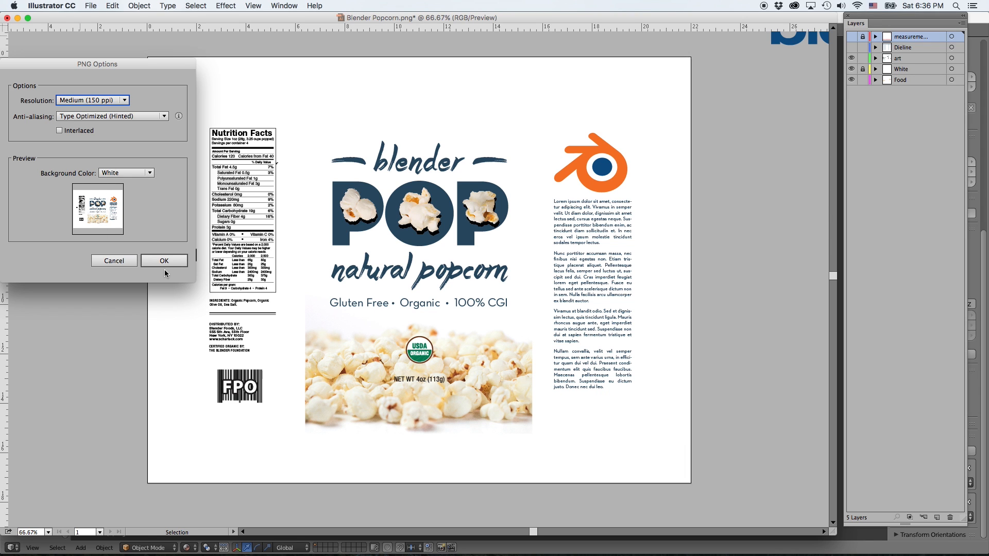
{"action": "left_click", "coordinate": [165, 265]}
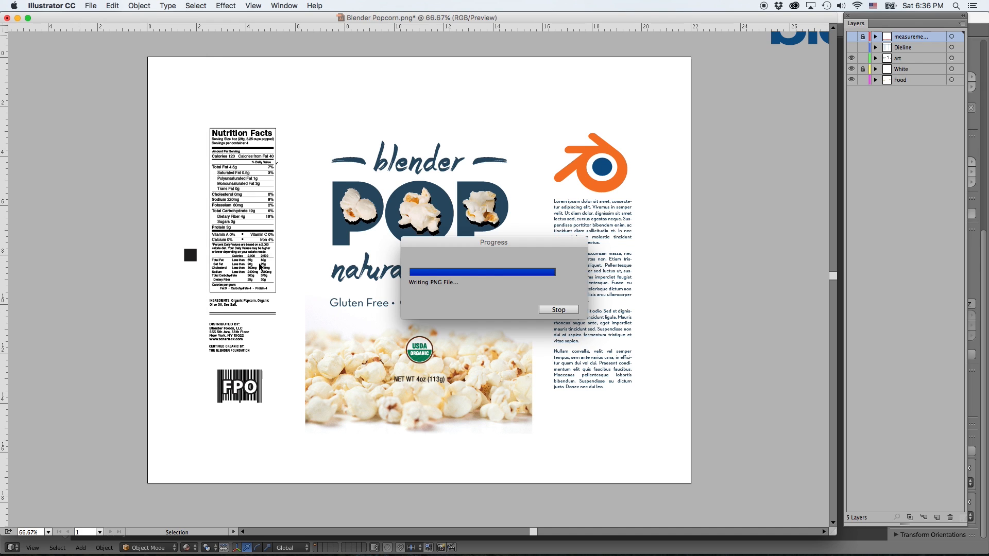
- Switch to Blender, maximize the node editor and widen the Image Texture node
{"action": "key", "text": "super+Tab"}
{"action": "key", "text": "super+Tab"}
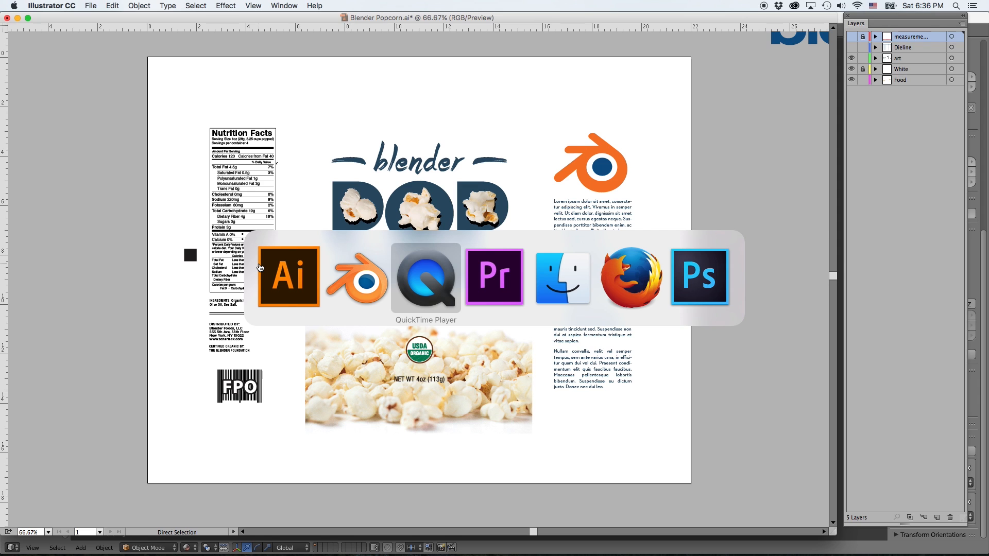
{"action": "key", "text": "super+shift+Tab"}
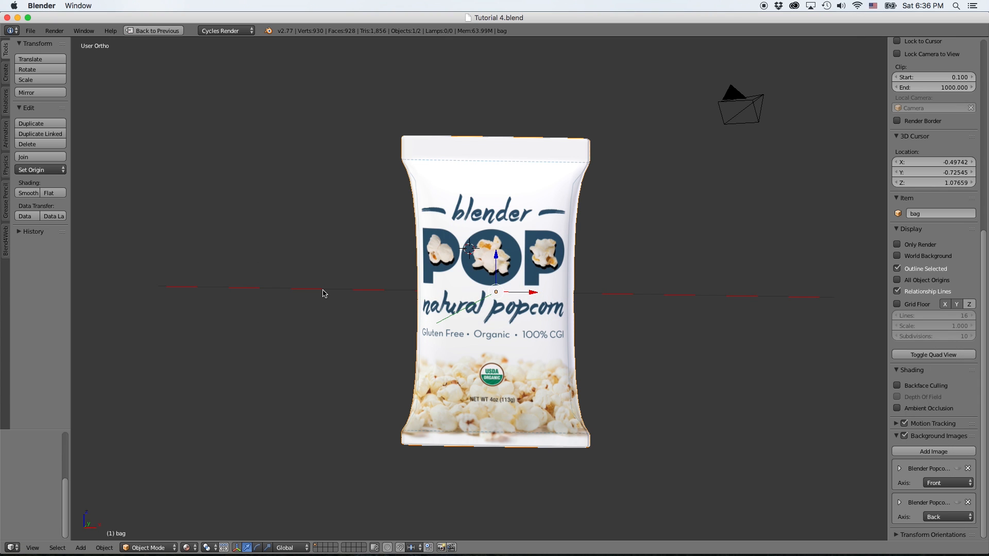
{"action": "key", "text": "ctrl+space"}
{"action": "key", "text": "ctrl+space"}
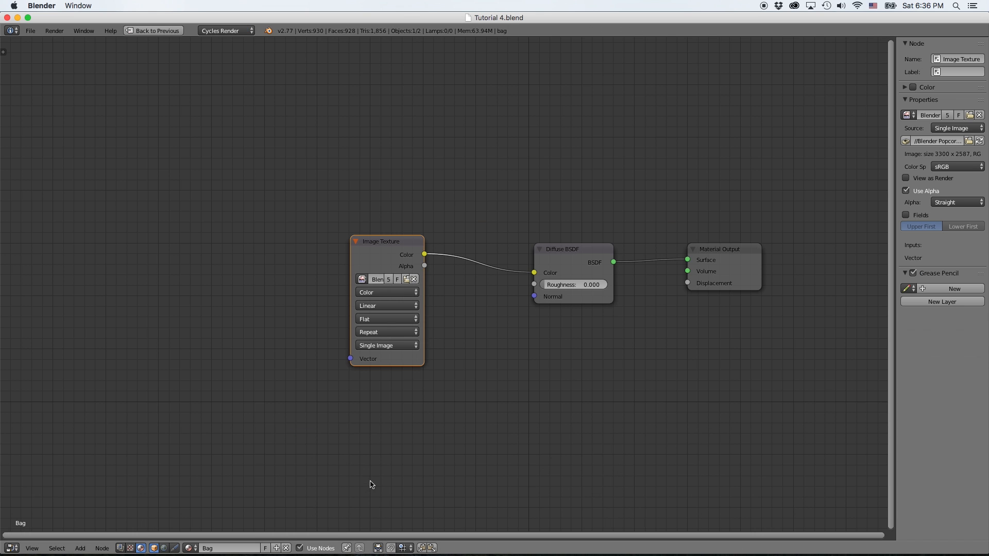
{"action": "scroll", "coordinate": [397, 439], "scroll_direction": "up", "scroll_amount": 2}
{"action": "left_click_drag", "start_coordinate": [329, 259], "coordinate": [205, 260]}
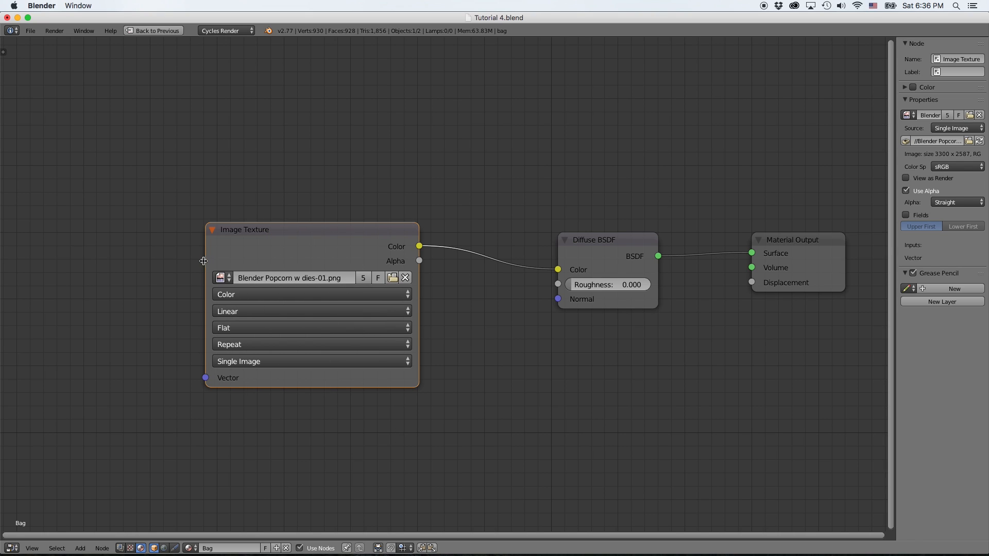
- Replace the Image Texture node's image with Blender Popcorn-01.png and restore the multi-panel layout
{"action": "left_click", "coordinate": [406, 278]}
{"action": "left_click", "coordinate": [374, 279]}
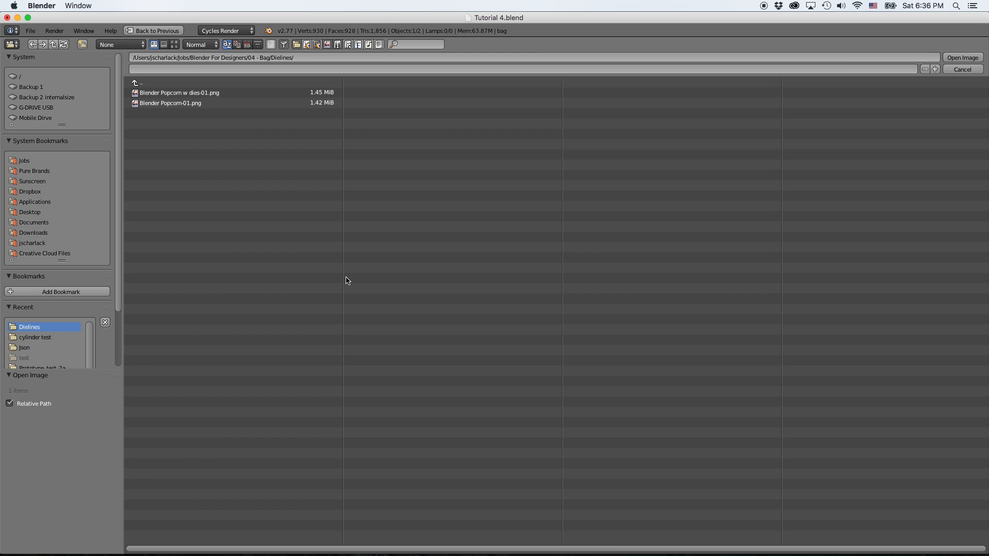
{"action": "double_click", "coordinate": [208, 102]}
{"action": "key", "text": "ctrl+space"}
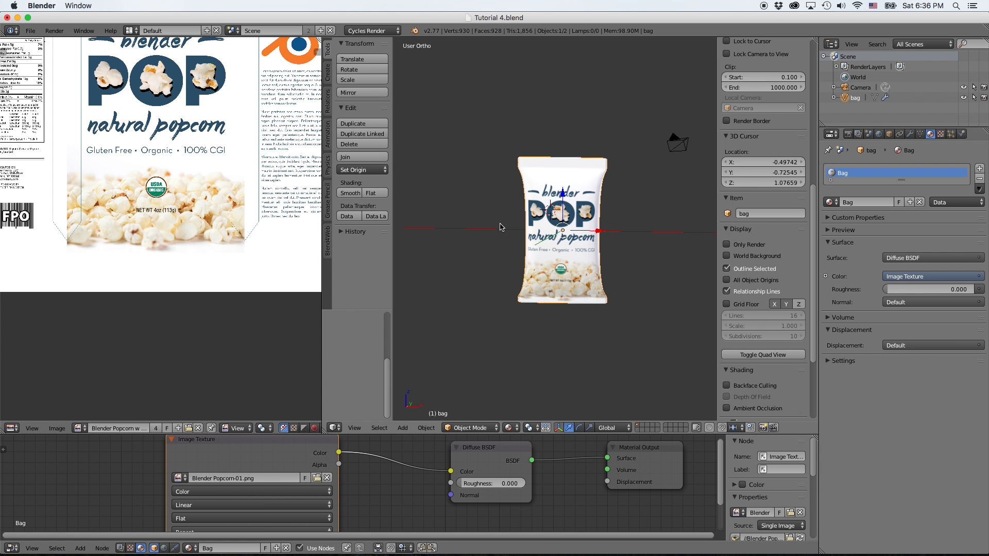
- Check the retextured bag up close and widen the 3D view by narrowing the image editor
{"action": "scroll", "coordinate": [569, 279], "scroll_direction": "up", "scroll_amount": 2}
{"action": "mouse_move", "coordinate": [592, 277]}
{"action": "middle_mouse_down"}
{"action": "mouse_move", "coordinate": [517, 267]}
{"action": "mouse_move", "coordinate": [496, 288]}
{"action": "mouse_move", "coordinate": [626, 289]}
{"action": "mouse_move", "coordinate": [585, 280]}
{"action": "middle_mouse_up"}
{"action": "scroll", "coordinate": [585, 280], "scroll_direction": "up", "scroll_amount": 2}
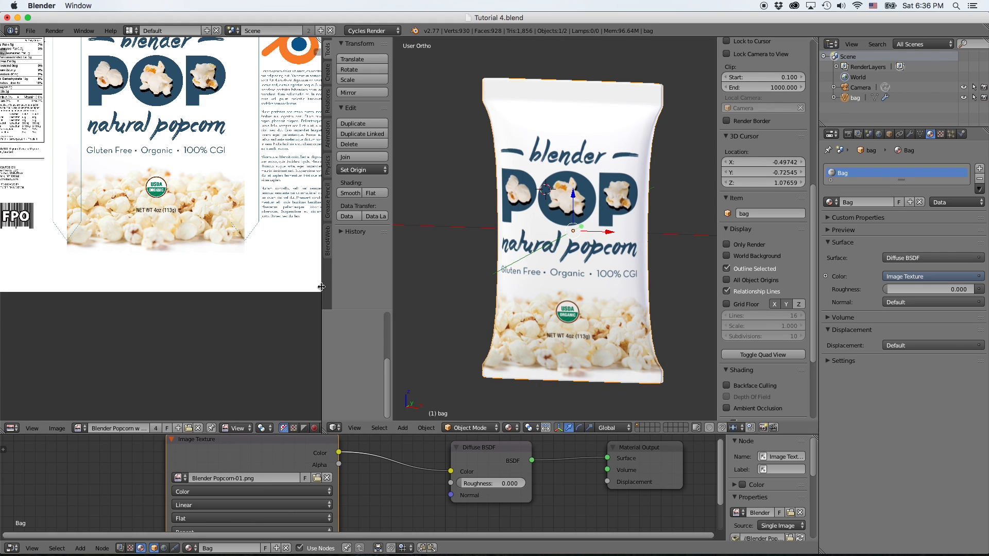
{"action": "left_click_drag", "start_coordinate": [322, 286], "coordinate": [276, 286]}
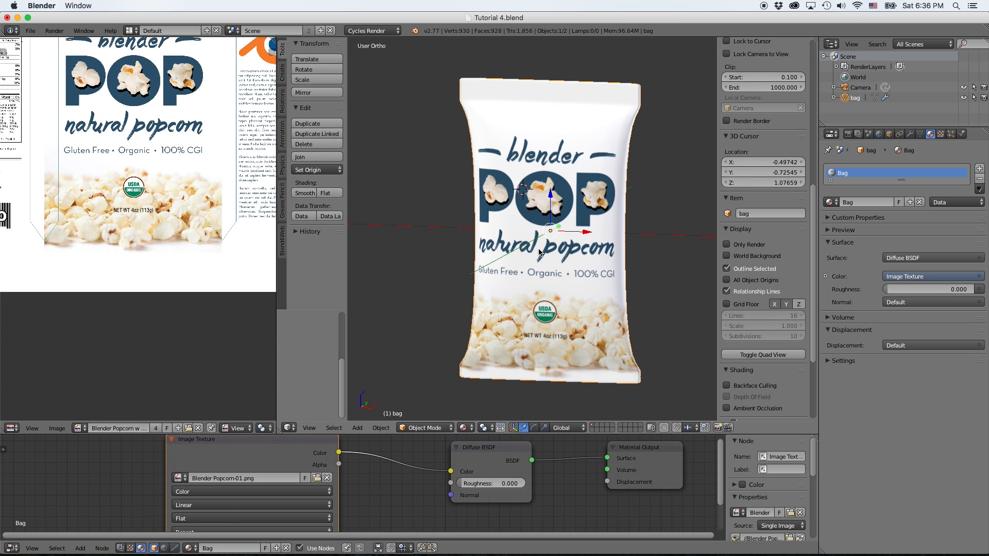
- Switch to Illustrator, show the measurements and Dieline layers, and hide the art, White and Food layers
{"action": "key", "text": "super+Tab"}
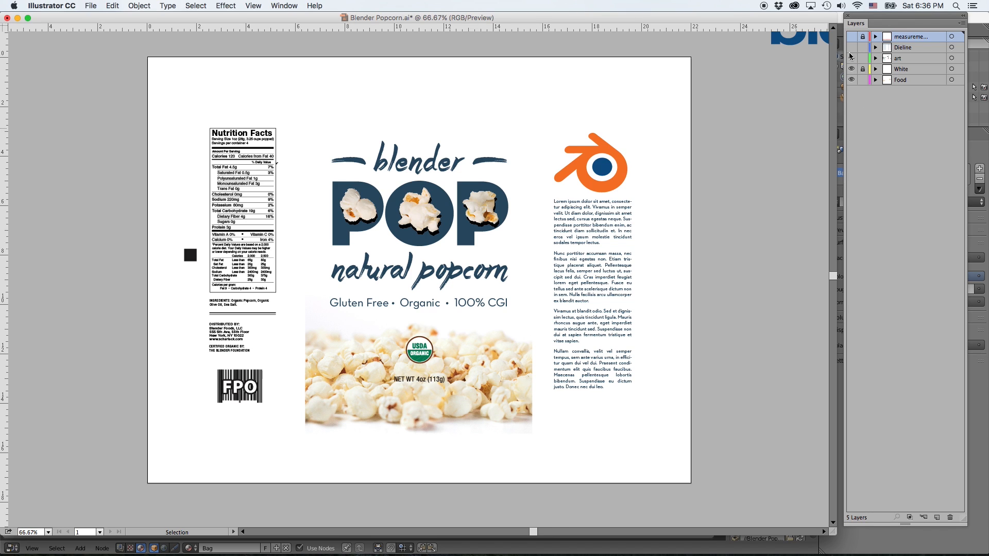
{"action": "left_click_drag", "start_coordinate": [851, 56], "coordinate": [851, 37]}
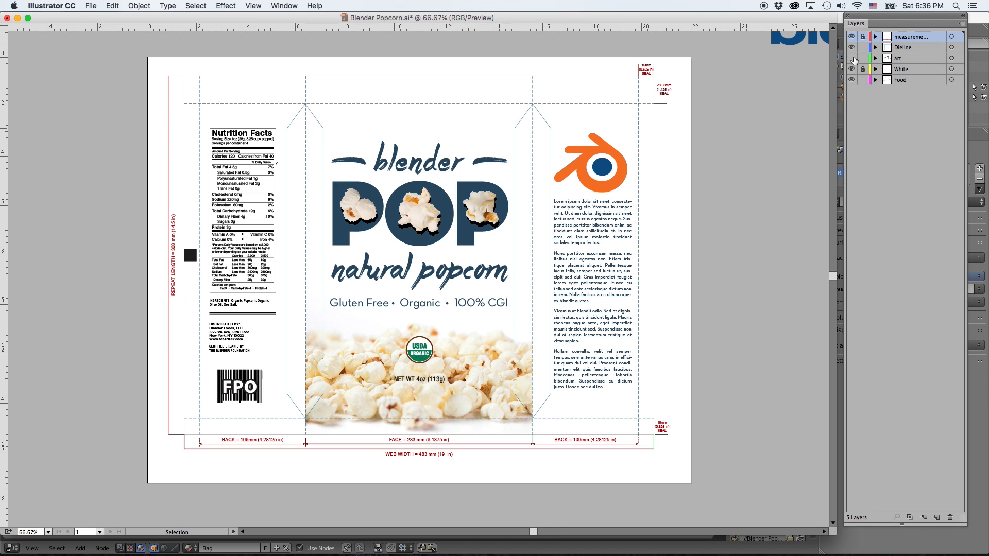
{"action": "left_click_drag", "start_coordinate": [852, 59], "coordinate": [855, 83]}
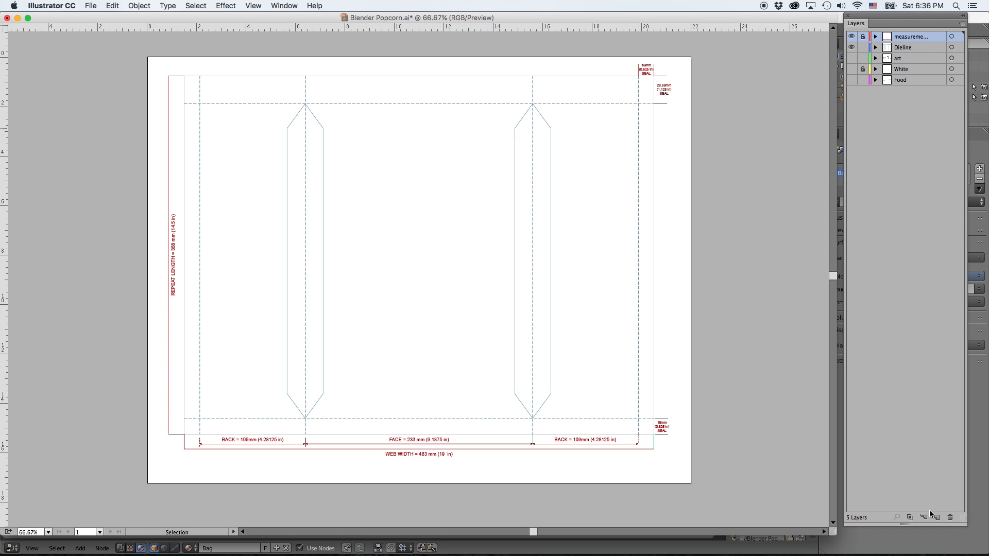
- Add a new layer named BMP and activate the Rectangle tool
{"action": "left_click", "coordinate": [935, 517]}
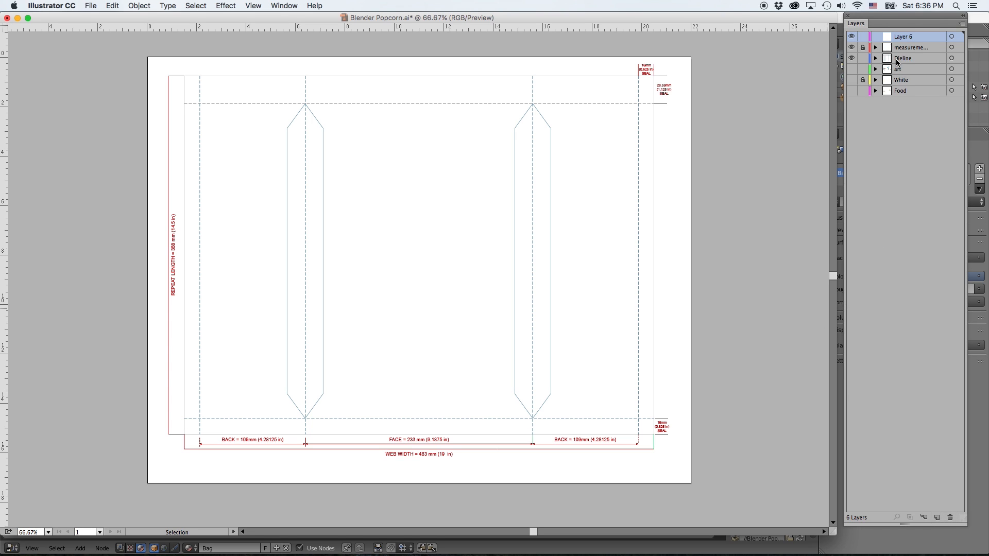
{"action": "double_click", "coordinate": [904, 40]}
{"action": "type", "text": "BMP"}
{"action": "key", "text": "Return"}
{"action": "key", "text": "m"}
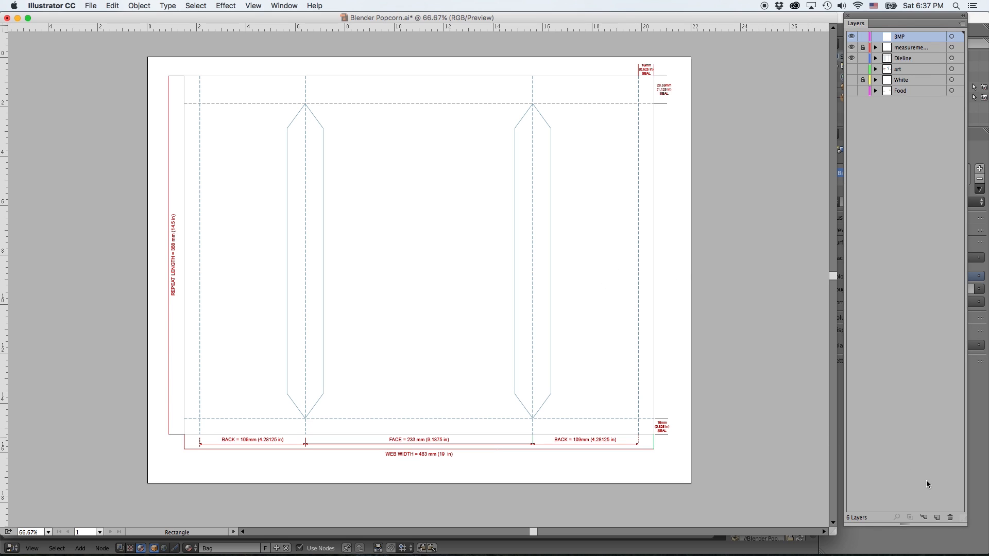
- Add another new layer named BMP Grey
{"action": "left_click", "coordinate": [937, 517]}
{"action": "double_click", "coordinate": [905, 37]}
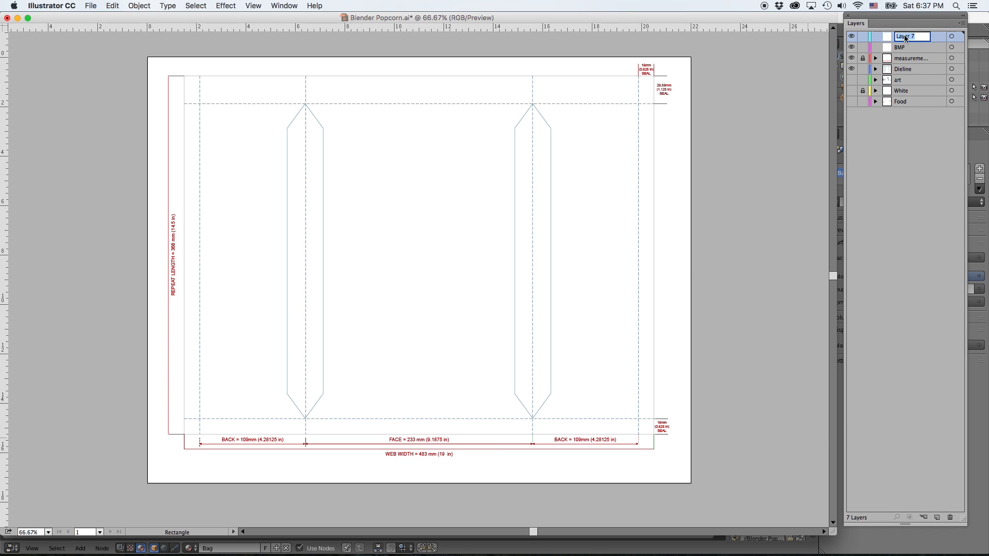
{"action": "type", "text": "BMP Grey"}
{"action": "key", "text": "Return"}
- Move the BMP and BMP Grey layers below the Food layer, with BMP Grey at the very bottom
{"action": "left_click", "coordinate": [910, 44], "text": "shift"}
{"action": "left_click_drag", "start_coordinate": [911, 37], "coordinate": [920, 111]}
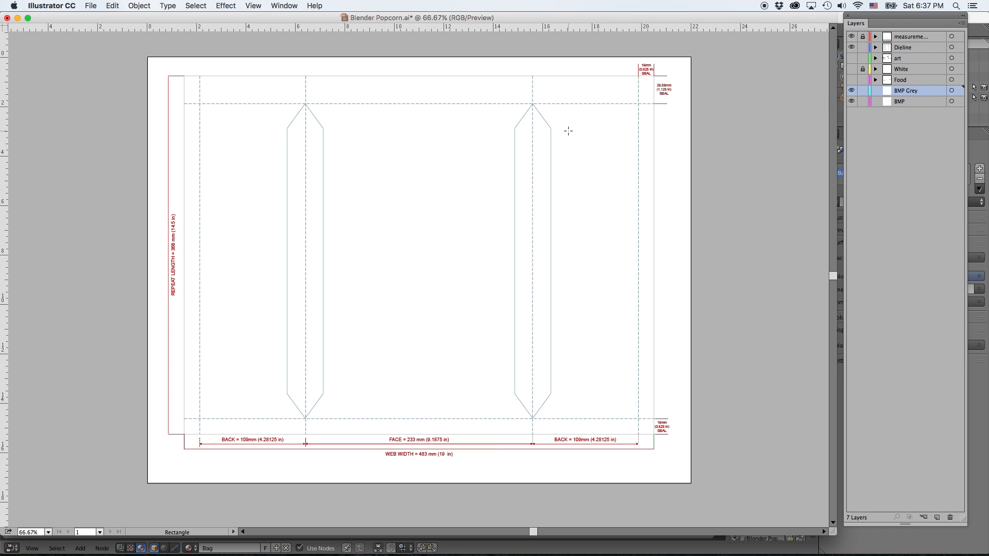
{"action": "left_click_drag", "start_coordinate": [909, 91], "coordinate": [911, 105]}
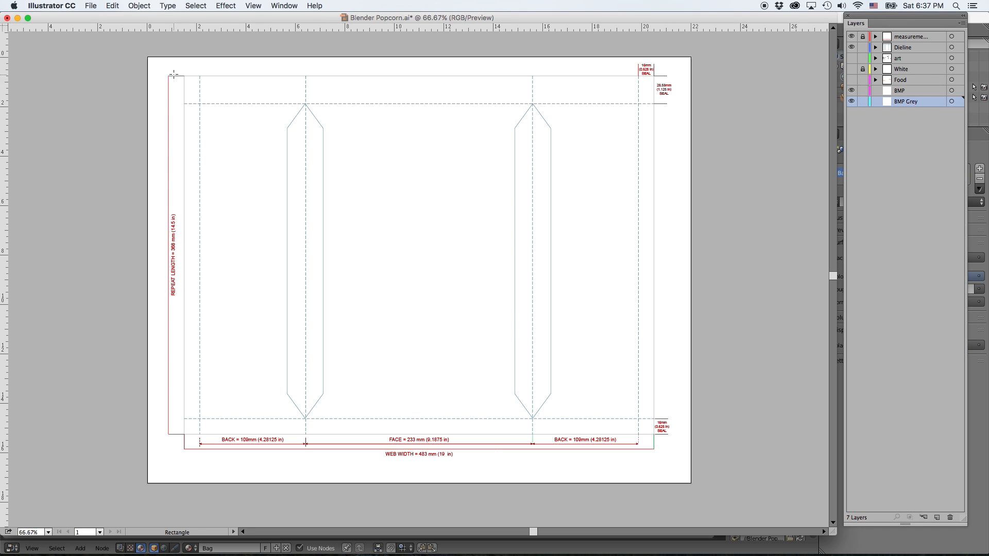
- Show the color settings, switch them to RGB mode and set the stroke to none
{"action": "key", "text": "F6"}
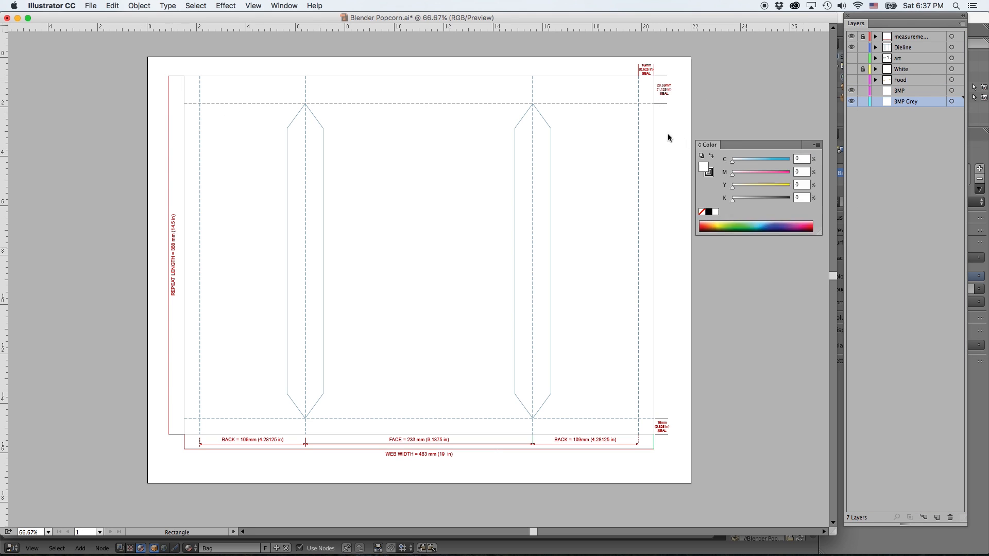
{"action": "left_click_drag", "start_coordinate": [721, 141], "coordinate": [666, 54]}
{"action": "left_click", "coordinate": [761, 60]}
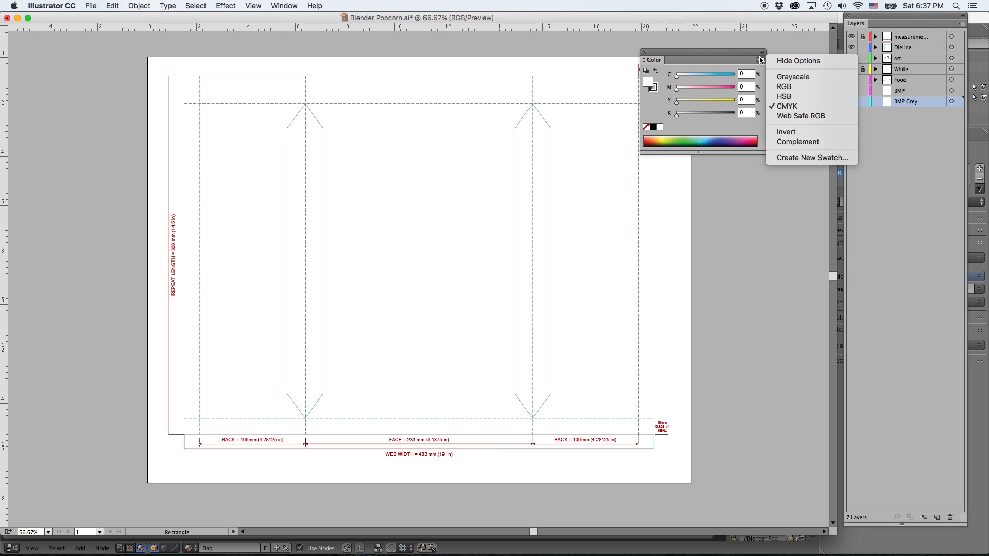
{"action": "left_click", "coordinate": [783, 86]}
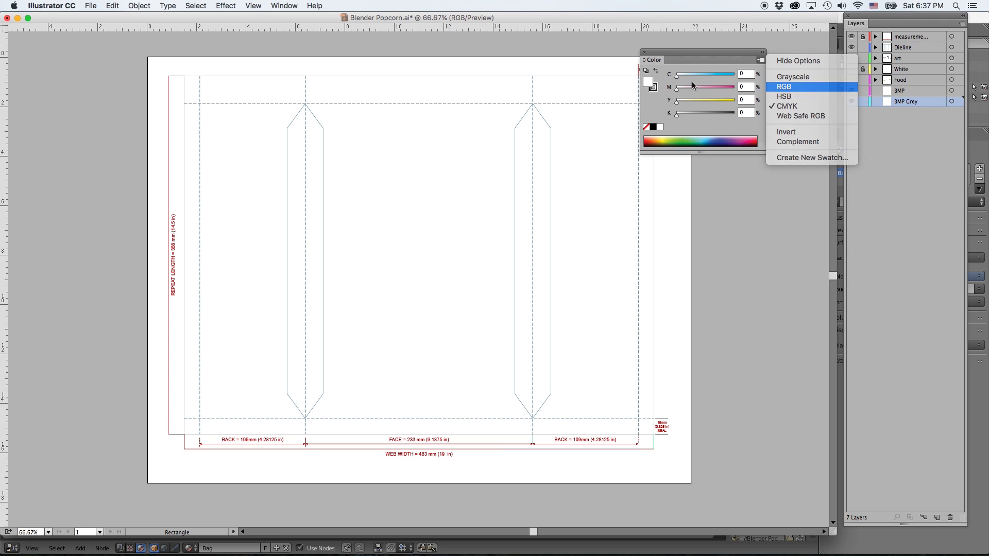
{"action": "left_click", "coordinate": [646, 127]}
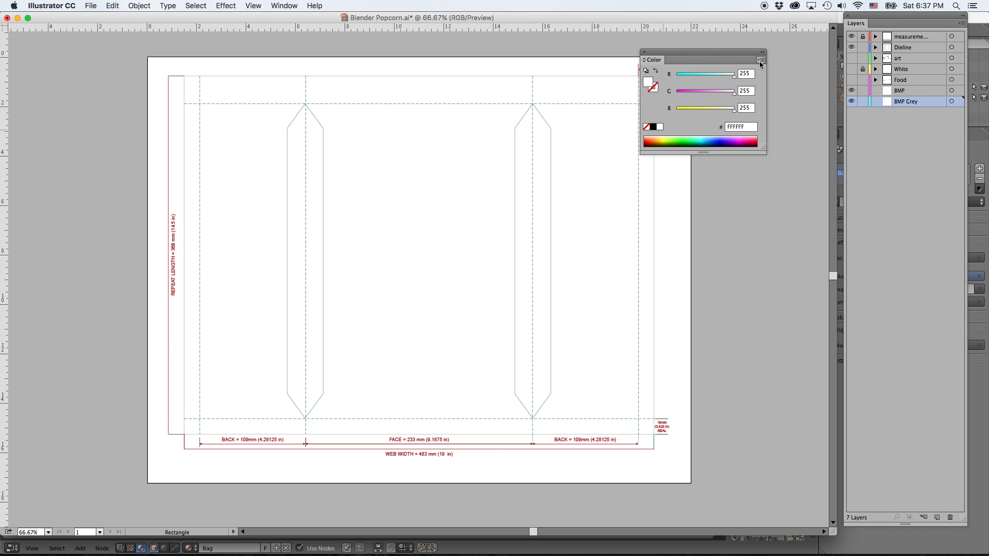
- Set the fill color to mid grey with R, G and B at 128, and move the color settings clear of the artboard
{"action": "double_click", "coordinate": [744, 73]}
{"action": "type", "text": "128"}
{"action": "key", "text": "Tab"}
{"action": "type", "text": "1"}
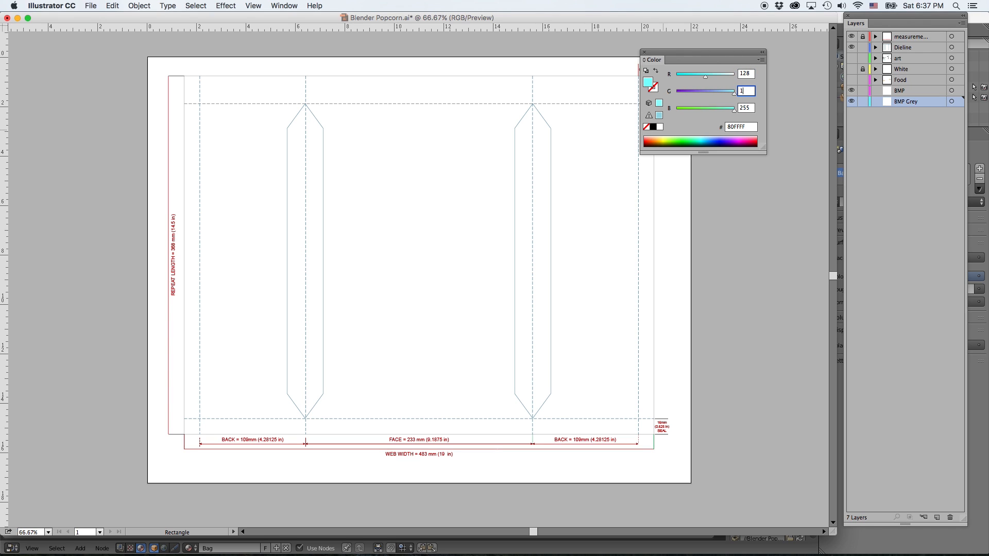
{"action": "type", "text": "28"}
{"action": "key", "text": "Tab"}
{"action": "type", "text": "128"}
{"action": "key", "text": "Tab"}
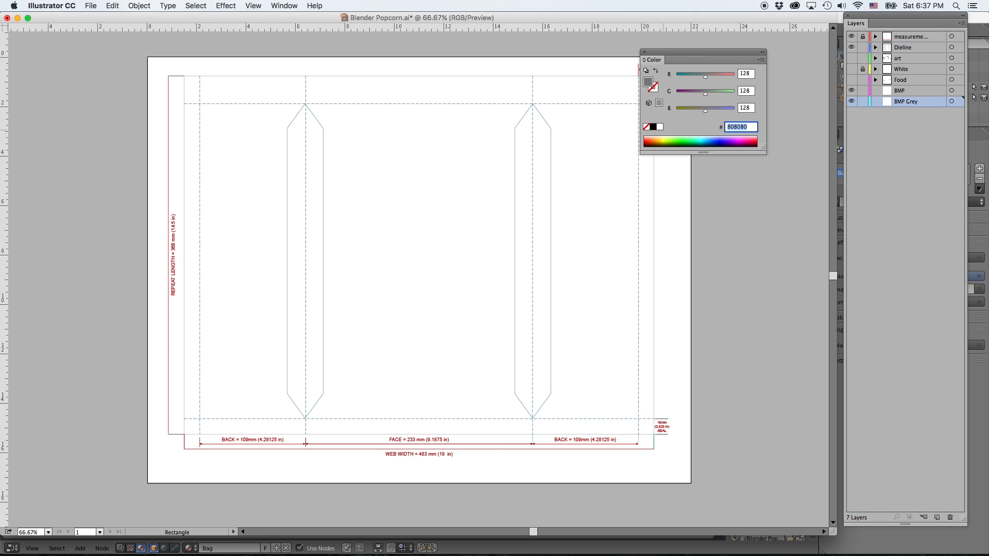
{"action": "left_click_drag", "start_coordinate": [728, 49], "coordinate": [798, 50]}
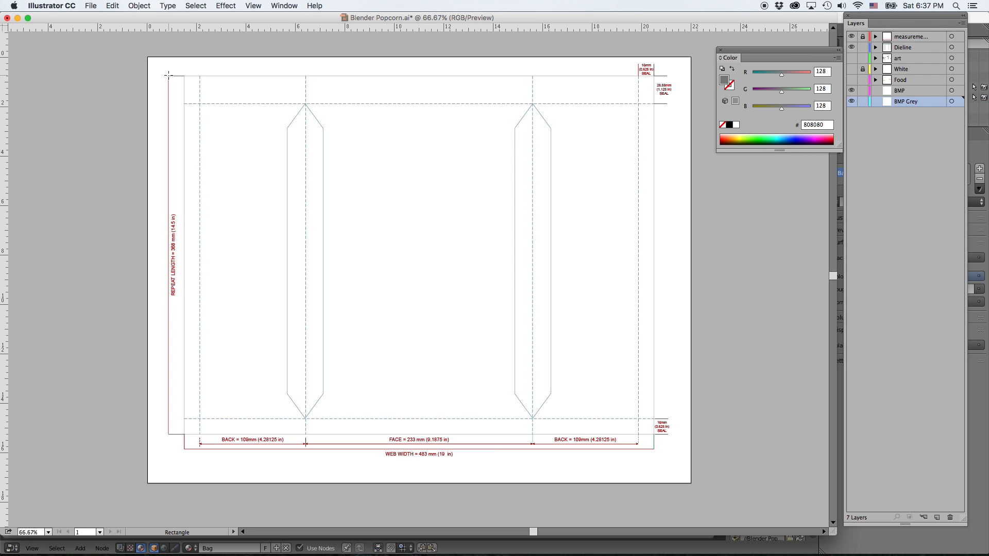
- Draw a grey rectangle covering the full dieline on BMP Grey, then lock that layer and make BMP the active layer
{"action": "left_click_drag", "start_coordinate": [167, 75], "coordinate": [655, 336]}
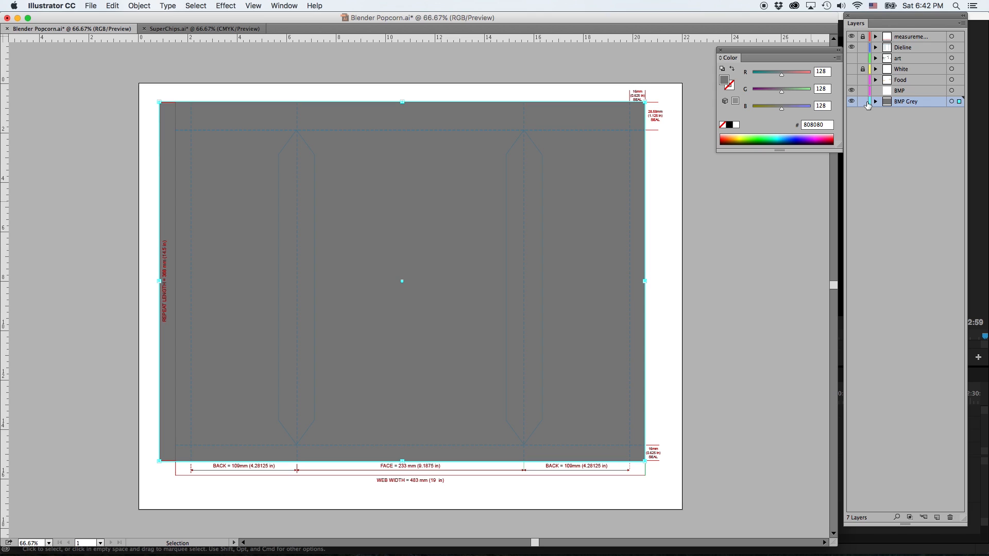
{"action": "left_click", "coordinate": [863, 102]}
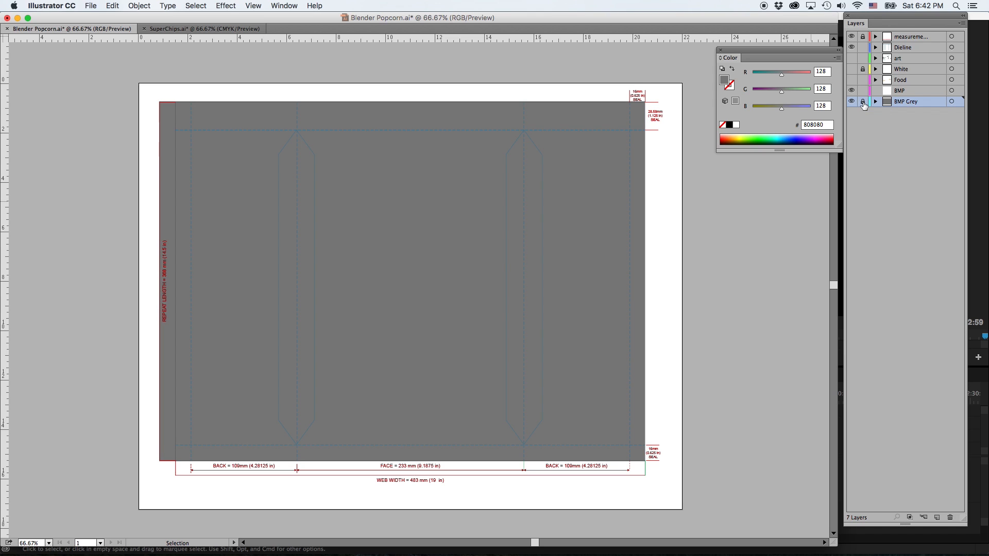
{"action": "left_click", "coordinate": [908, 92]}
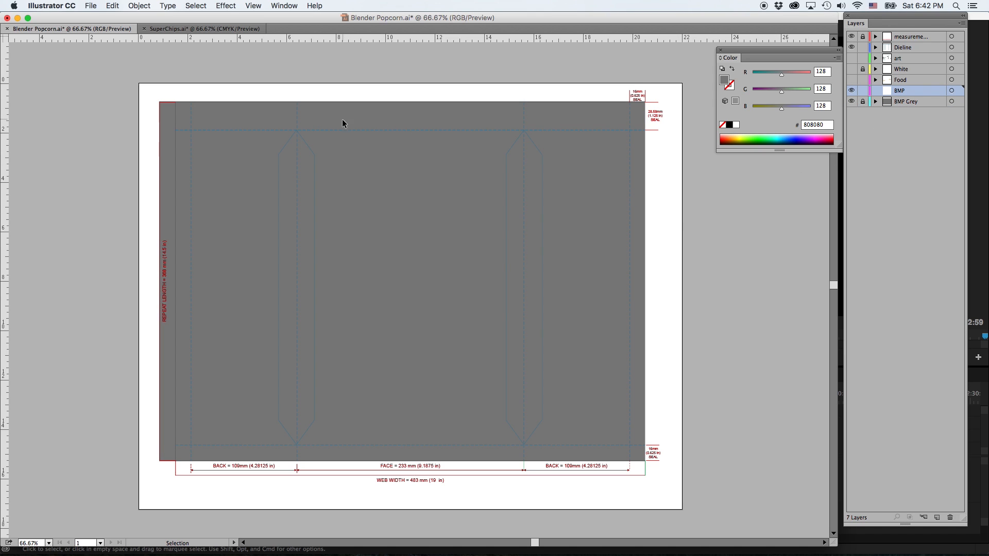
- Draw a straight horizontal line with no fill and a black stroke across the dieline, just above the upper seal's dashed boundary
{"action": "left_click", "coordinate": [721, 125]}
{"action": "left_click", "coordinate": [729, 125]}
{"action": "key", "text": "p"}
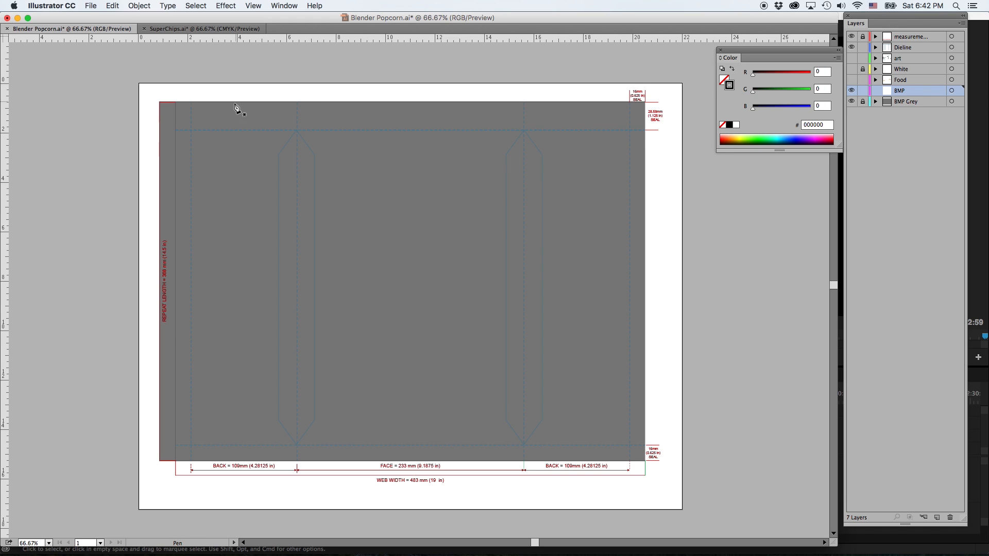
{"action": "left_click", "coordinate": [173, 125]}
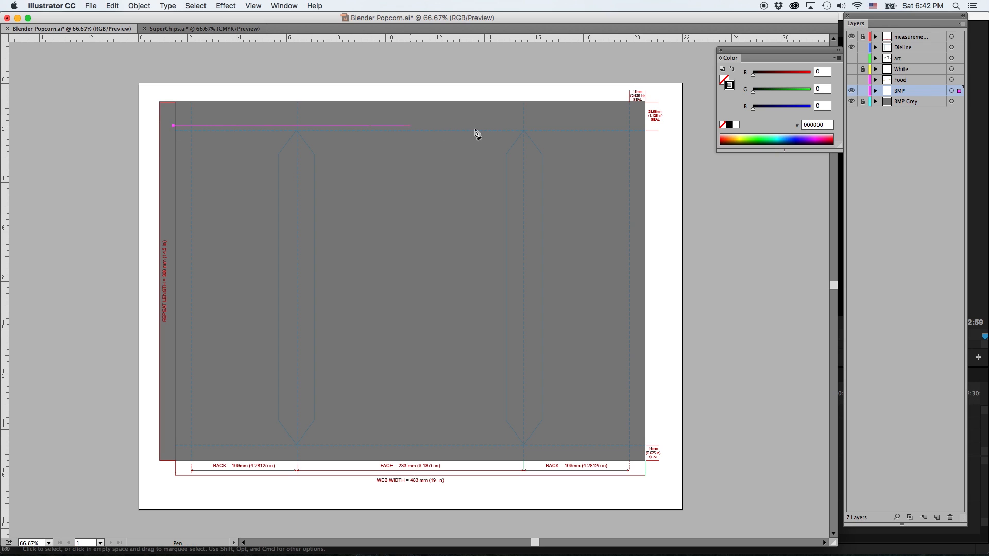
{"action": "left_click", "coordinate": [646, 125]}
{"action": "key", "text": "v"}
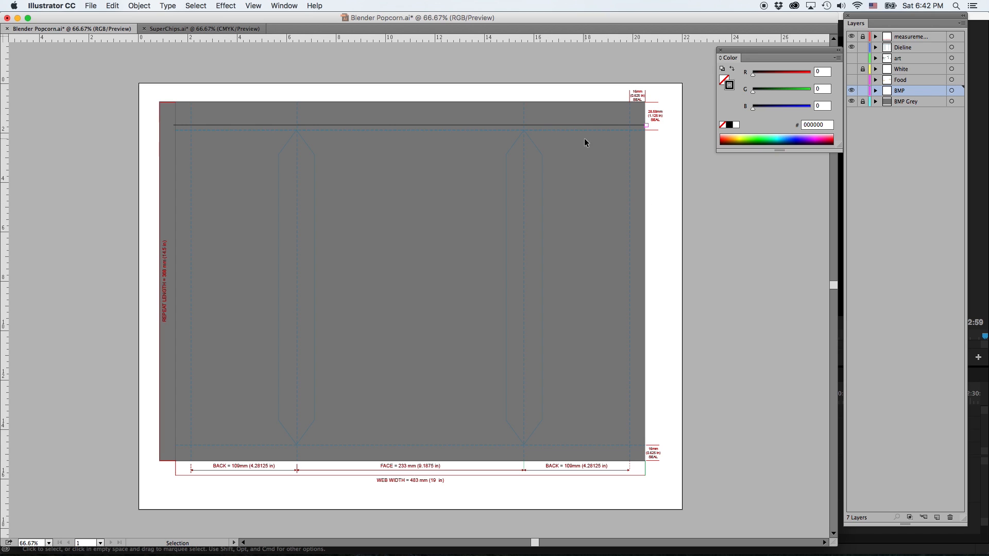
- Show the stroke settings and set the horizontal line's weight to 3 pt
{"action": "left_click", "coordinate": [582, 126]}
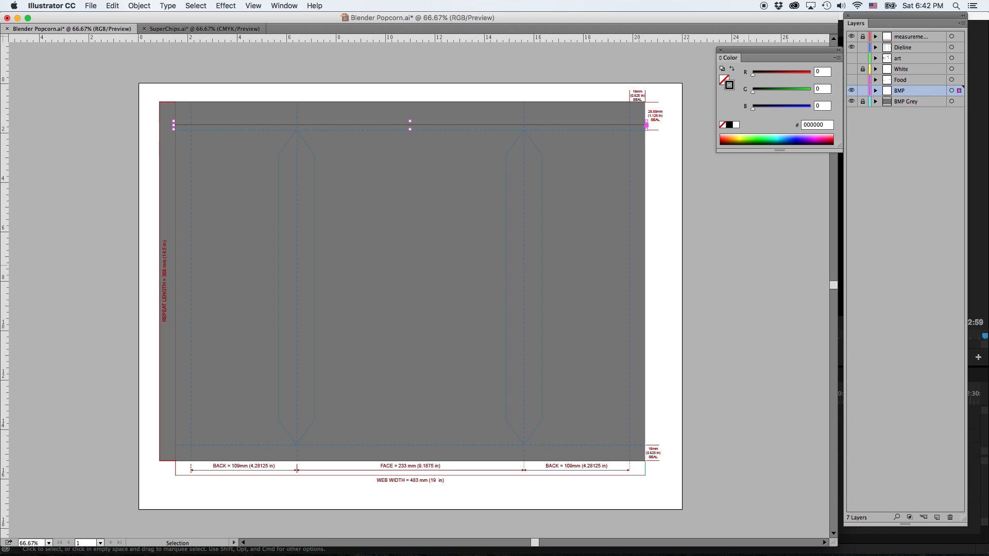
{"action": "mouse_move", "coordinate": [678, 144]}
{"action": "left_mouse_down"}
{"action": "mouse_move", "coordinate": [738, 155]}
{"action": "mouse_move", "coordinate": [718, 148]}
{"action": "mouse_move", "coordinate": [729, 154]}
{"action": "left_mouse_up"}
{"action": "left_click", "coordinate": [758, 164]}
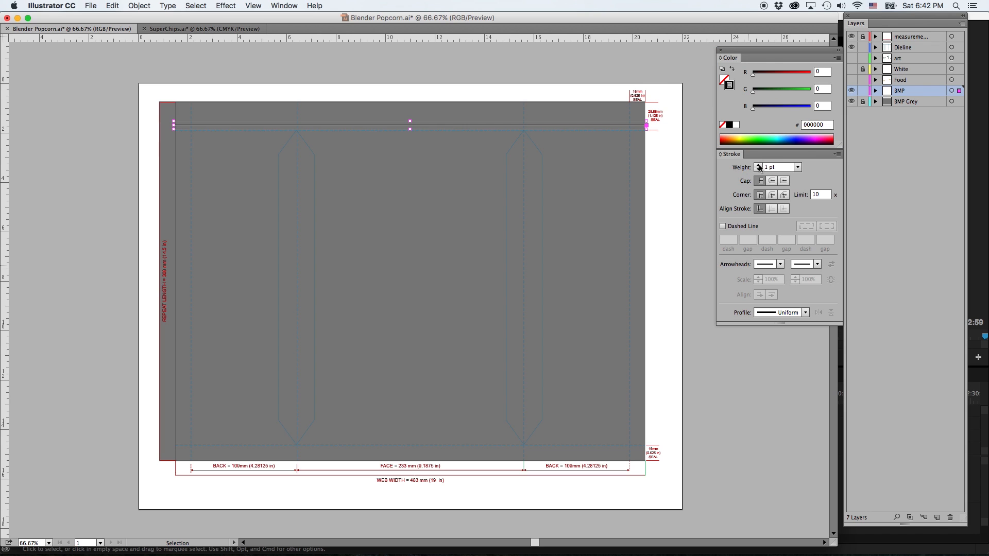
{"action": "left_click", "coordinate": [758, 165]}
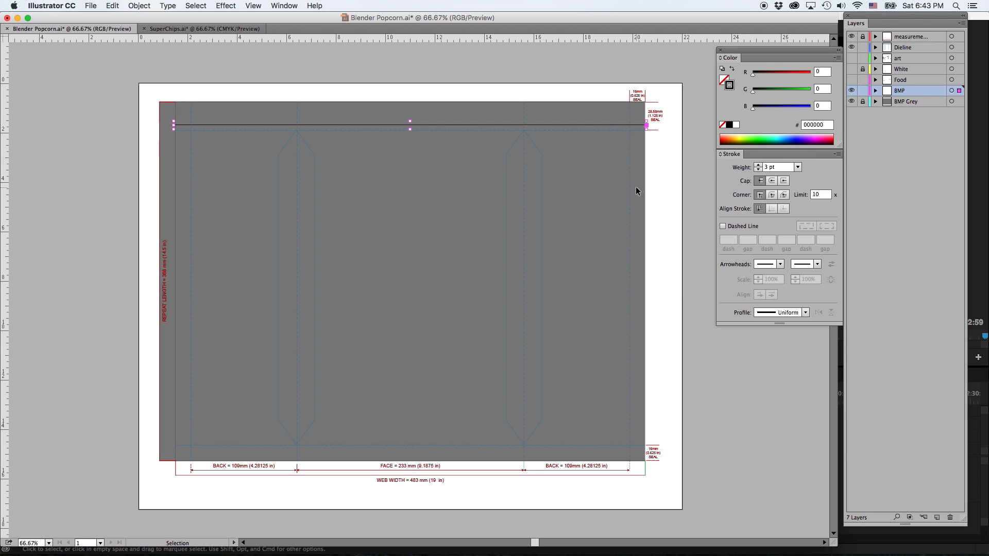
- Apply a Gaussian Blur with a radius of 14 pixels to the horizontal line, with the preview turned on
{"action": "left_click", "coordinate": [446, 100]}
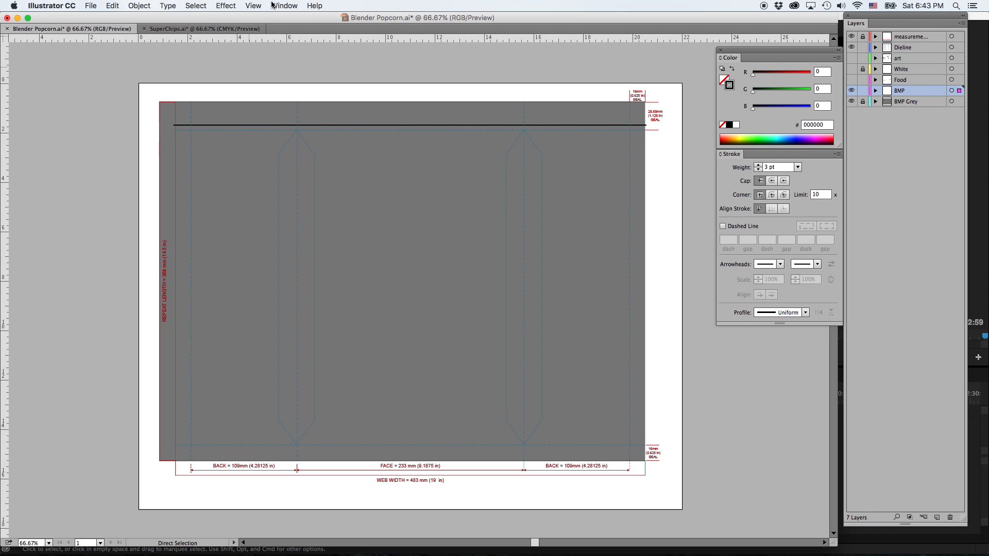
{"action": "left_click", "coordinate": [226, 6]}
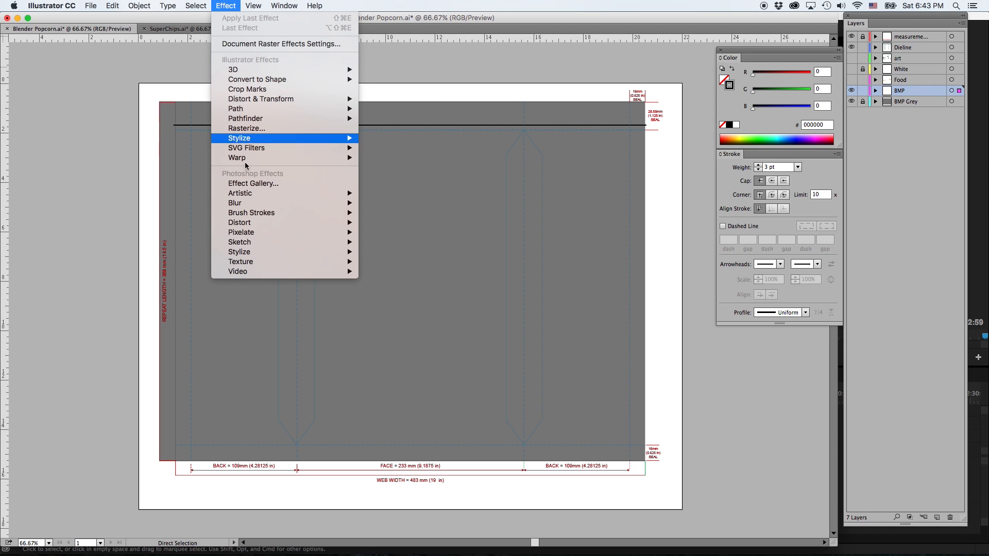
{"action": "mouse_move", "coordinate": [278, 203]}
{"action": "left_click", "coordinate": [383, 204]}
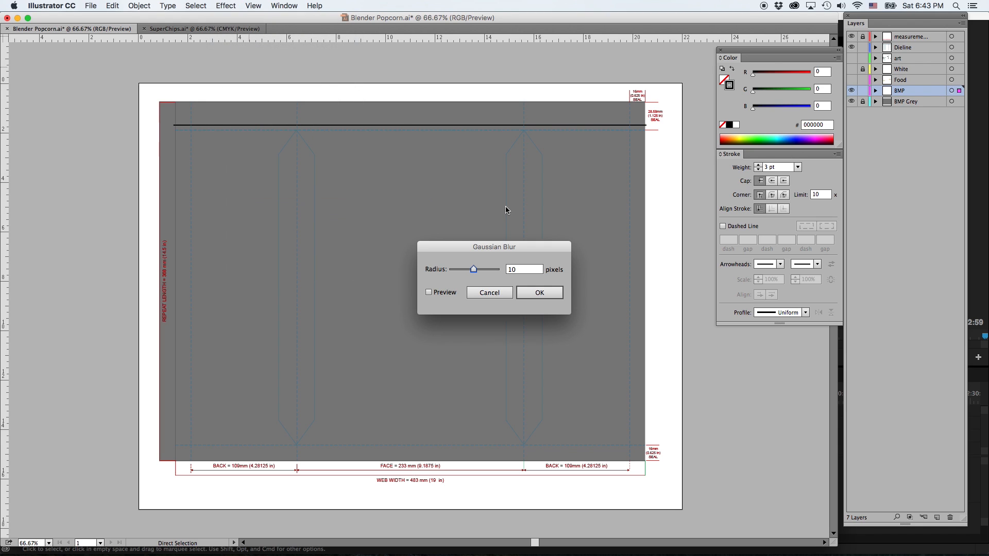
{"action": "left_click", "coordinate": [445, 296]}
{"action": "double_click", "coordinate": [526, 270]}
{"action": "type", "text": "14"}
{"action": "key", "text": "Tab"}
{"action": "key", "text": "Tab"}
{"action": "type", "text": "12"}
{"action": "key", "text": "Tab"}
{"action": "key", "text": "Tab"}
{"action": "type", "text": "14"}
{"action": "key", "text": "Return"}
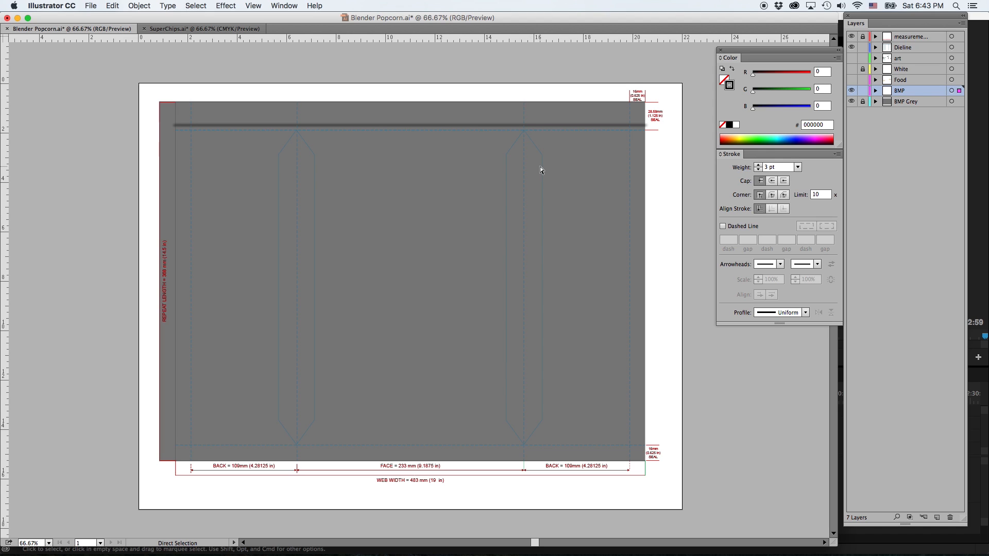
- Copy the blurred line straight up a short distance and repeat the copy until five evenly spaced lines fill the upper seal
{"action": "key", "text": "v"}
{"action": "left_click", "coordinate": [538, 126]}
{"action": "left_click_drag", "start_coordinate": [540, 128], "coordinate": [538, 124], "text": "alt+shift"}
{"action": "key", "text": "super+shift+a"}
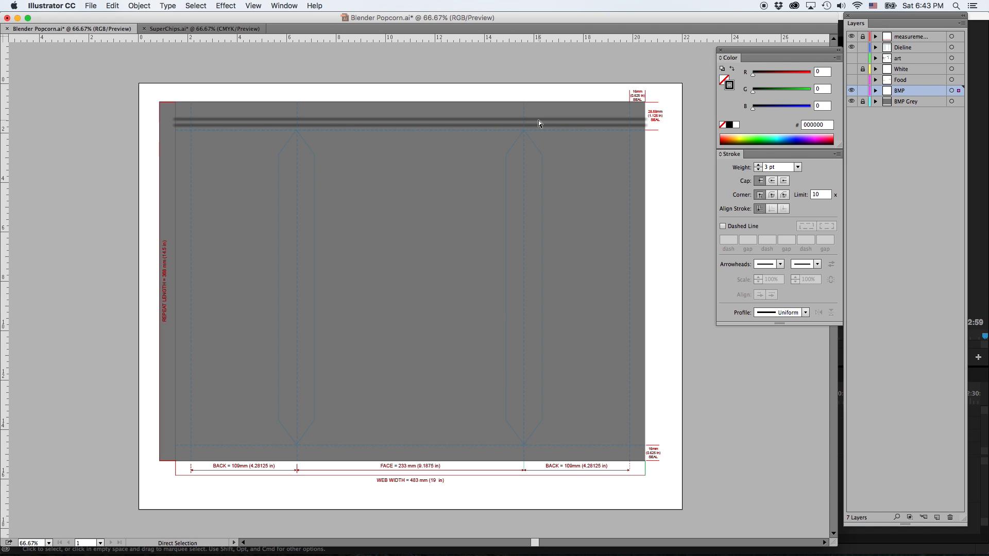
{"action": "key", "text": "super+d"}
{"action": "key", "text": "super+d"}
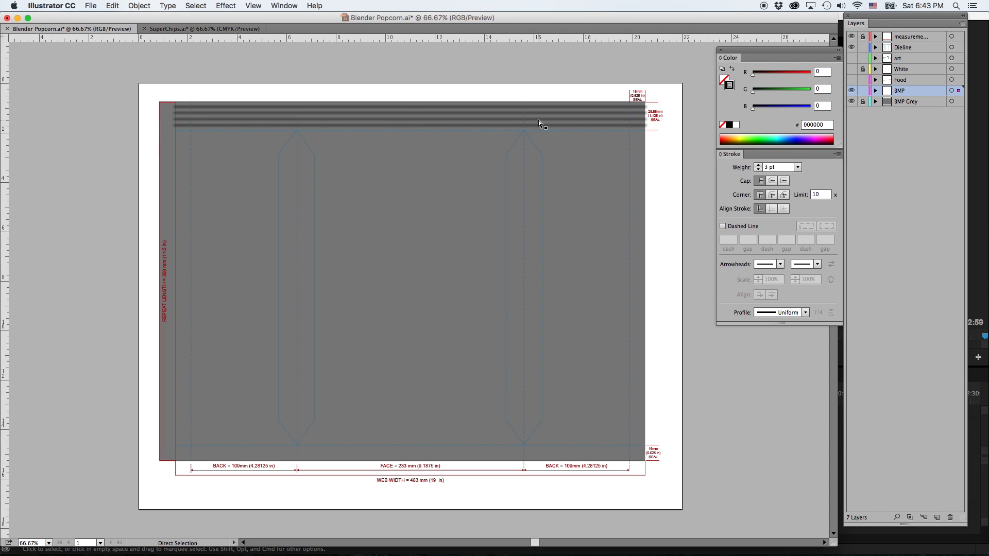
{"action": "left_click", "coordinate": [688, 205]}
{"action": "left_click", "coordinate": [365, 106]}
{"action": "key", "text": "super+d"}
{"action": "left_click", "coordinate": [326, 77]}
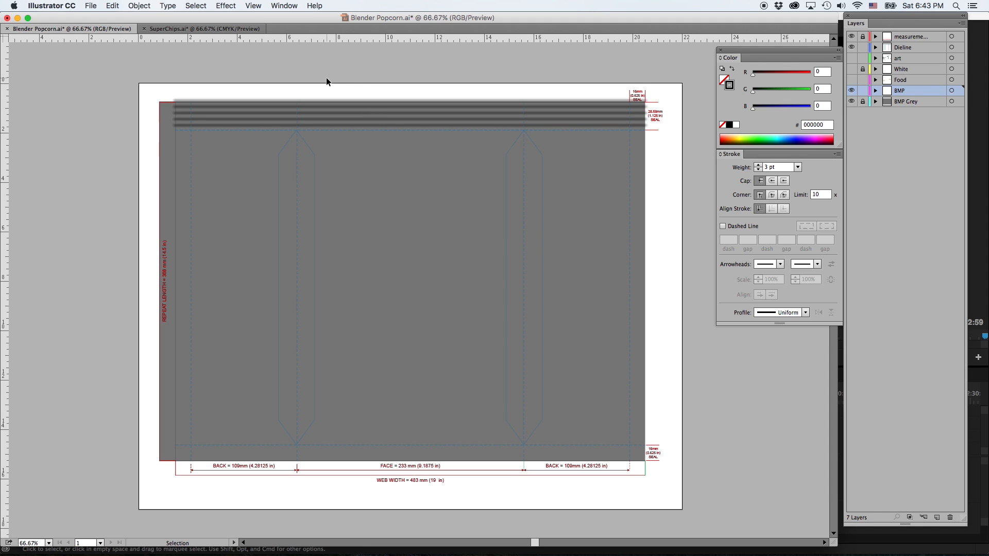
- Group the five blurred lines and adjust the group vertically so it sits within the upper seal area
{"action": "left_click", "coordinate": [410, 125]}
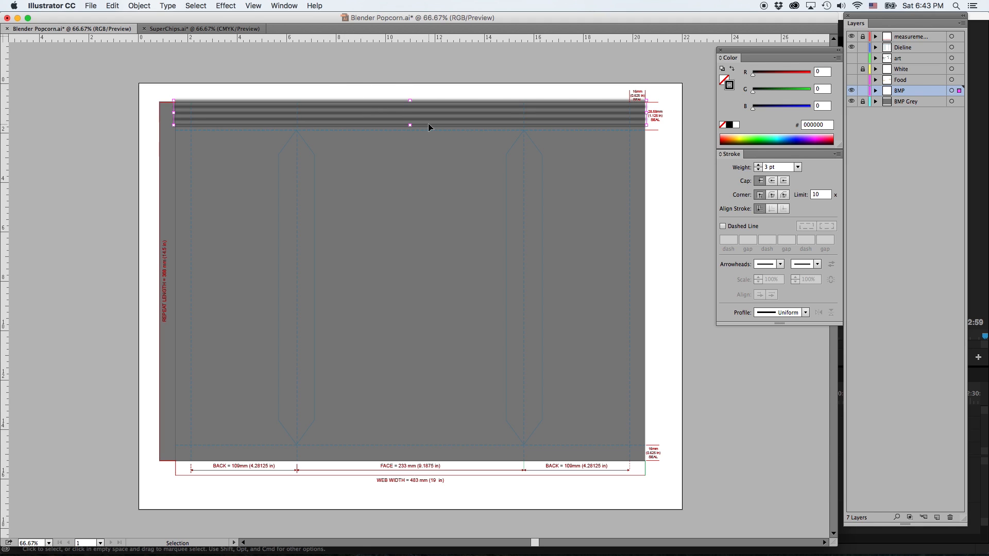
{"action": "key", "text": "super+g"}
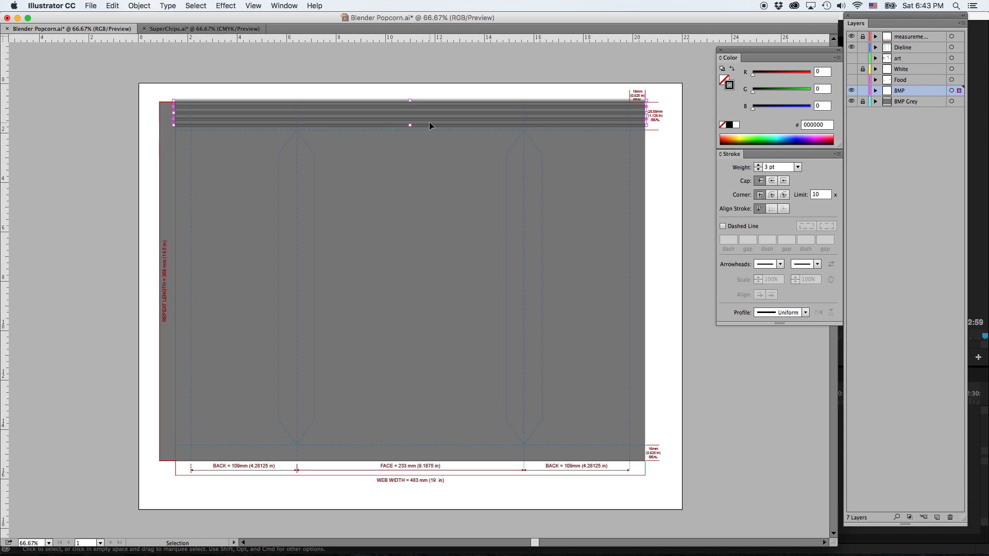
{"action": "left_click_drag", "start_coordinate": [432, 106], "coordinate": [432, 109]}
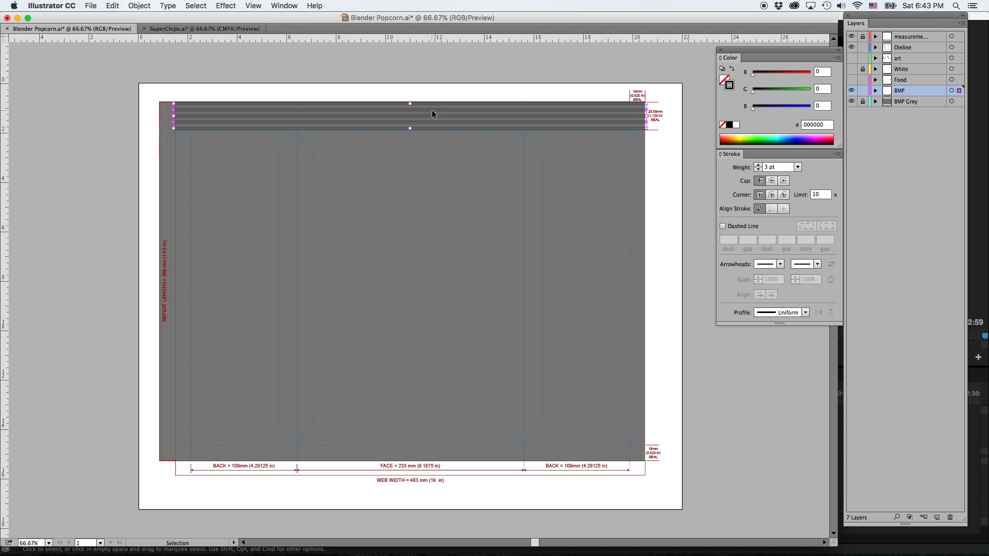
{"action": "key", "text": "Up"}
{"action": "key", "text": "Up"}
{"action": "key", "text": "Up"}
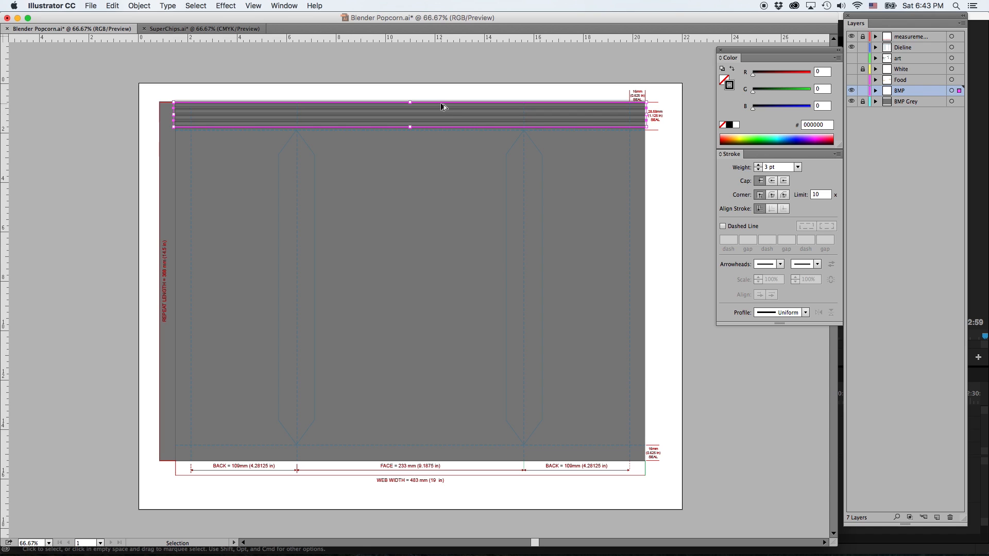
- Duplicate the line group straight down so that its first line runs along the lower seal's dashed boundary
{"action": "left_click_drag", "start_coordinate": [444, 105], "coordinate": [429, 455], "text": "alt+shift"}
{"action": "left_click", "coordinate": [470, 489]}
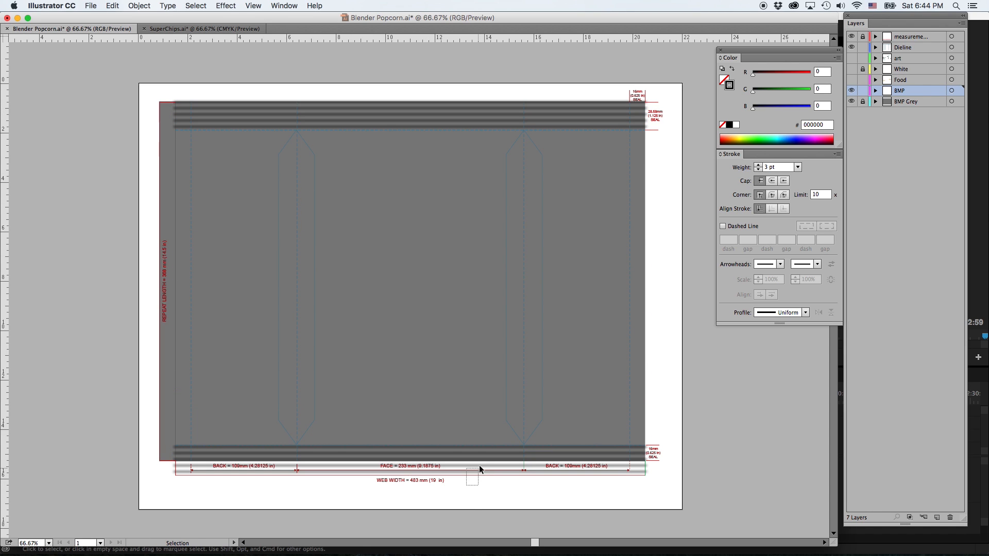
{"action": "left_click", "coordinate": [479, 469]}
{"action": "left_click", "coordinate": [467, 487]}
{"action": "left_click_drag", "start_coordinate": [485, 453], "coordinate": [487, 446]}
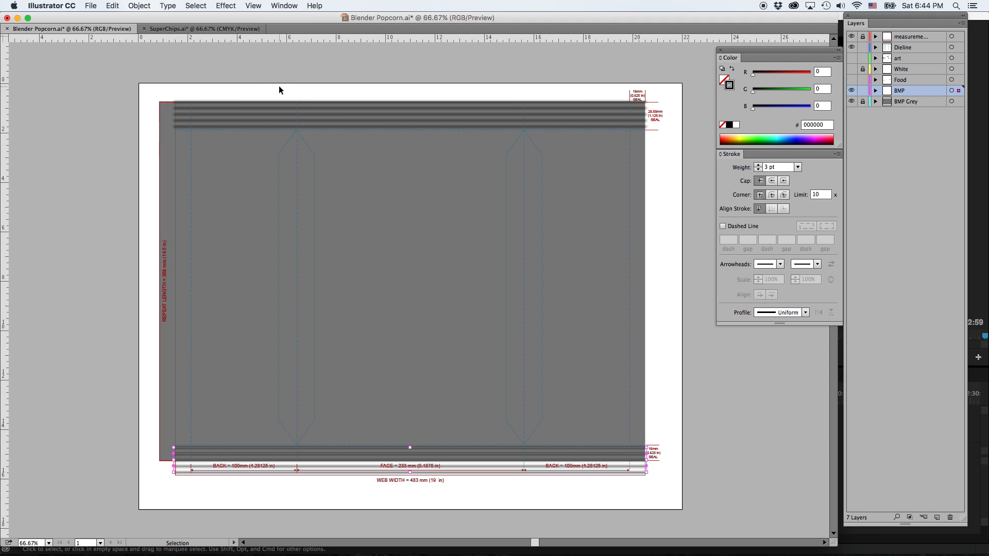
- Lock the Dieline layer and fine-tune the vertical position of the upper and lower line groups
{"action": "left_click", "coordinate": [477, 131]}
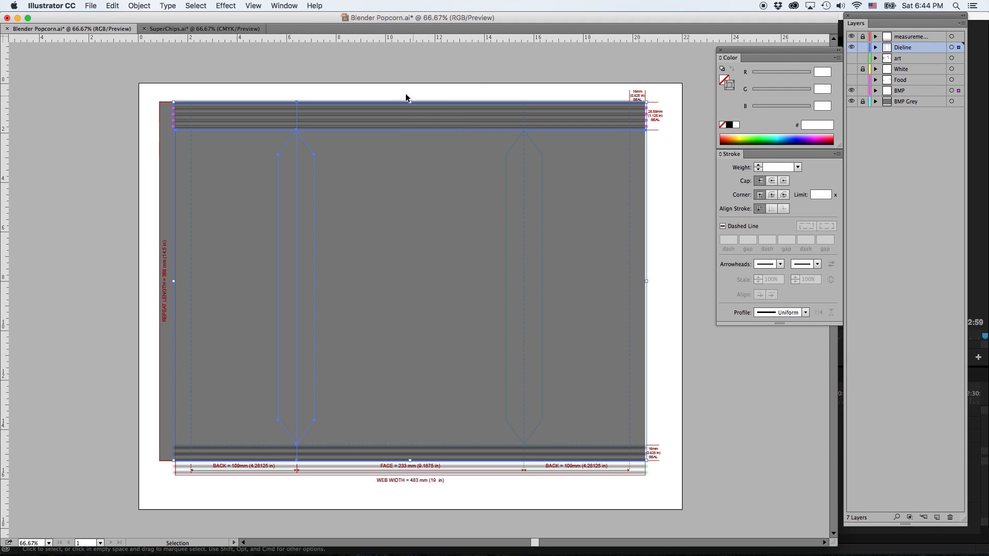
{"action": "left_click", "coordinate": [862, 47]}
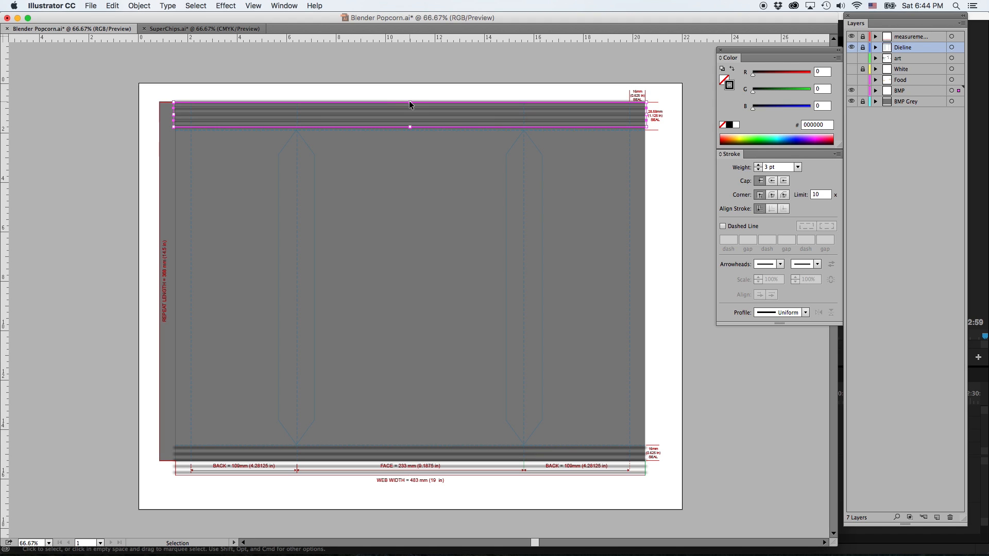
{"action": "left_click_drag", "start_coordinate": [411, 102], "coordinate": [412, 104]}
{"action": "left_click", "coordinate": [410, 467]}
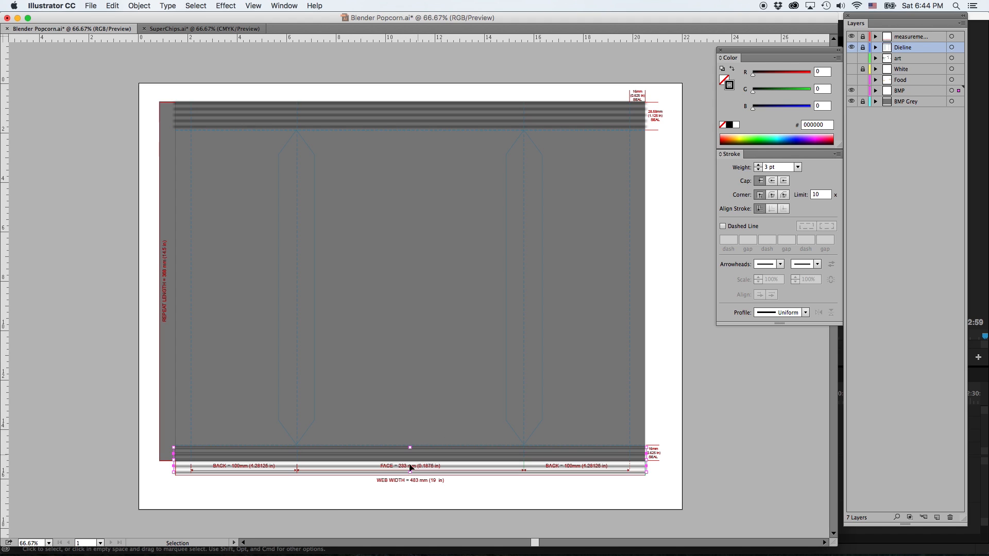
{"action": "left_click_drag", "start_coordinate": [410, 471], "coordinate": [411, 471]}
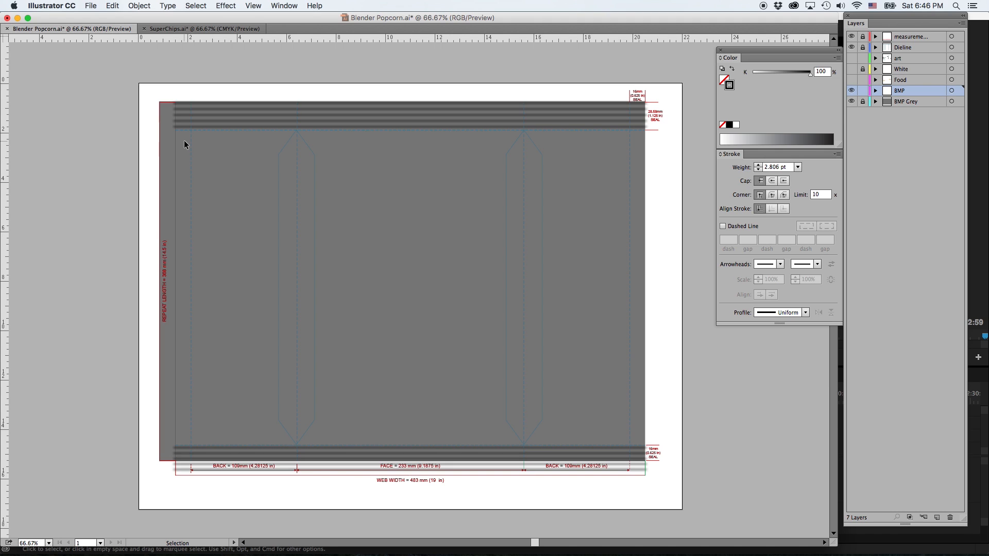
- Draw a tall narrow rectangle beside the artboard's left edge and give it a white fill with no stroke
{"action": "key", "text": "m"}
{"action": "mouse_move", "coordinate": [99, 106]}
{"action": "left_mouse_down"}
{"action": "mouse_move", "coordinate": [98, 430]}
{"action": "mouse_move", "coordinate": [144, 483]}
{"action": "left_mouse_up"}
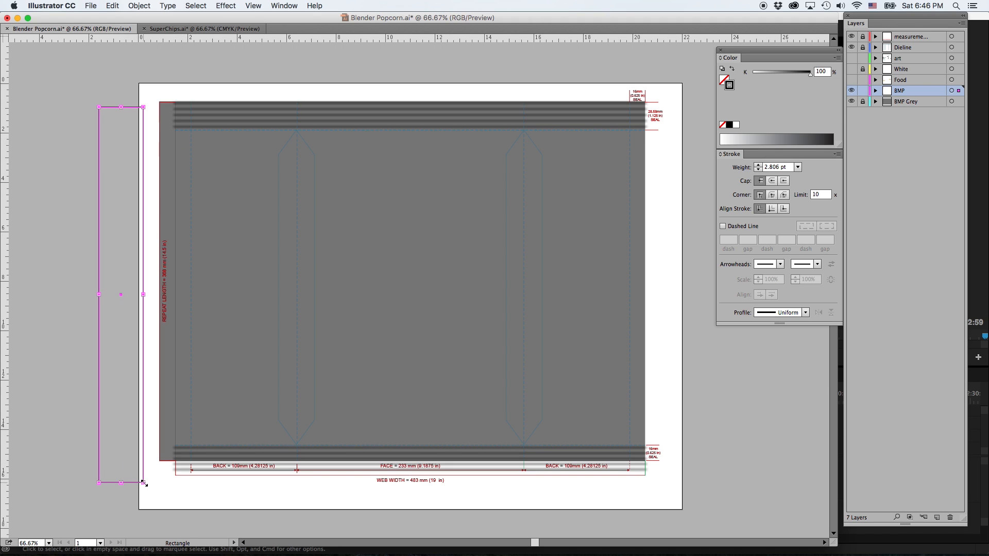
{"action": "key", "text": "shift+x"}
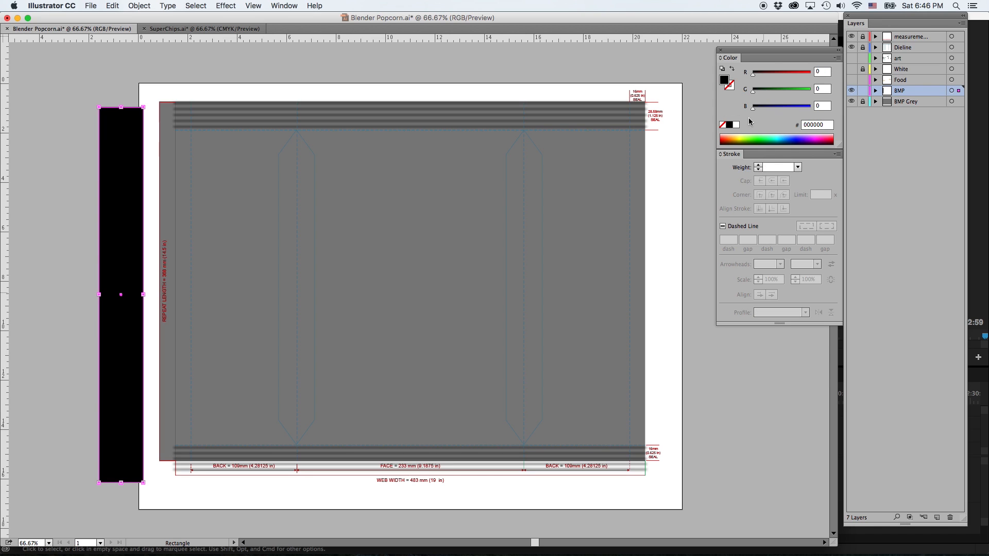
{"action": "left_click", "coordinate": [737, 125]}
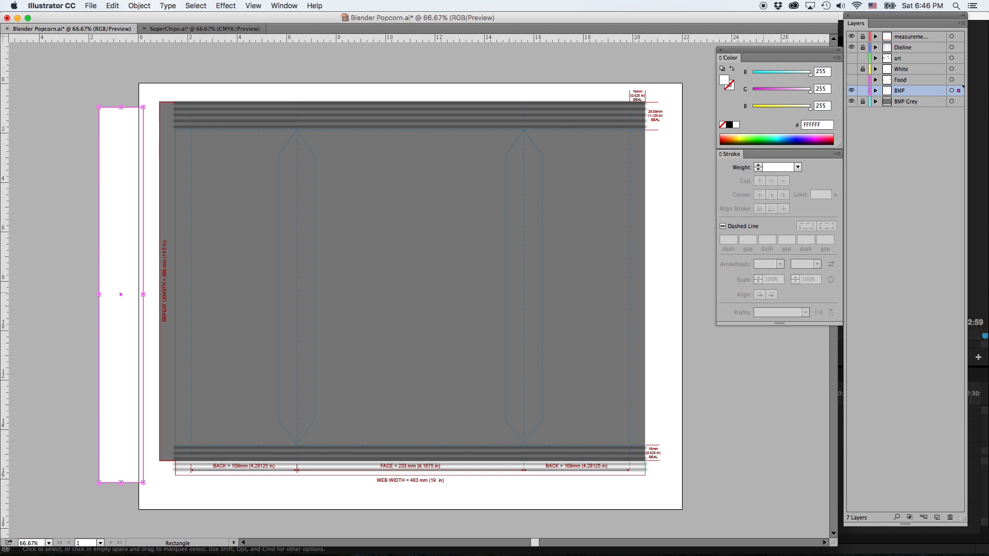
- Set the white rectangle's opacity to 50% and move it so its right edge lies on the dieline's leftmost vertical dashed line
{"action": "mouse_move", "coordinate": [784, 265]}
{"action": "left_mouse_down"}
{"action": "mouse_move", "coordinate": [743, 340]}
{"action": "mouse_move", "coordinate": [742, 326]}
{"action": "mouse_move", "coordinate": [757, 329]}
{"action": "left_mouse_up"}
{"action": "left_click", "coordinate": [816, 339]}
{"action": "type", "text": "50"}
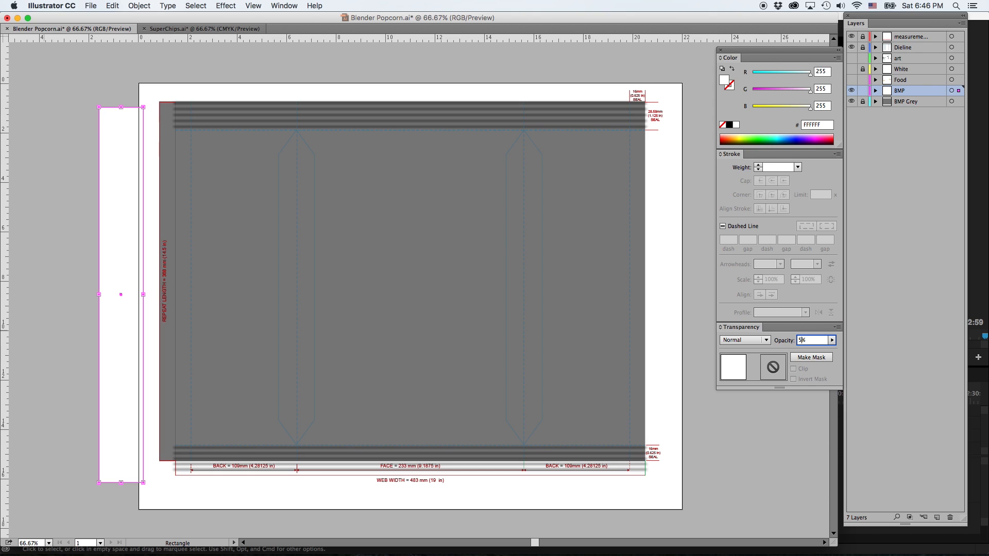
{"action": "key", "text": "Return"}
{"action": "left_click_drag", "start_coordinate": [121, 240], "coordinate": [160, 243]}
{"action": "key", "text": "super+z"}
{"action": "key", "text": "v"}
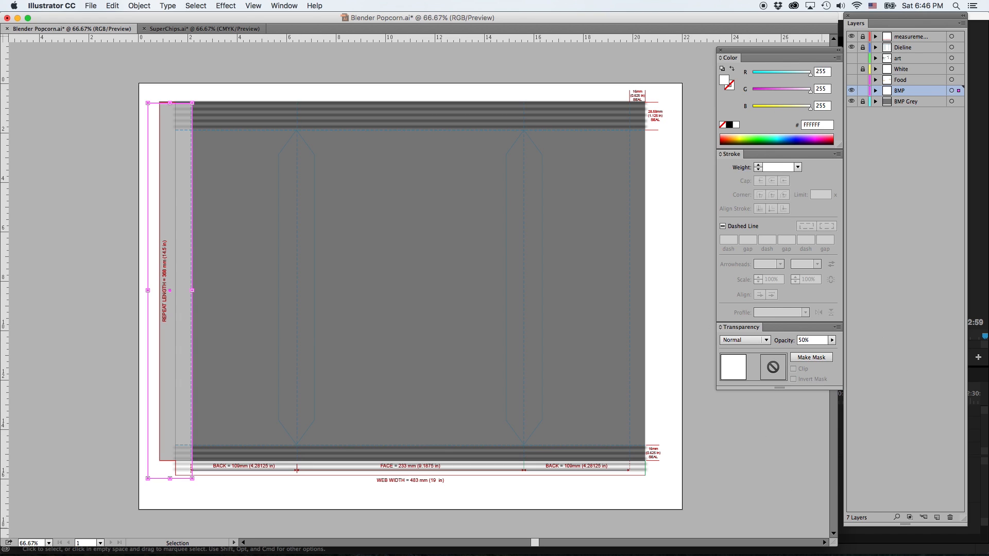
- Show the appearance attributes of the white rectangle and dock them below the transparency settings
{"action": "key", "text": "shift+F6"}
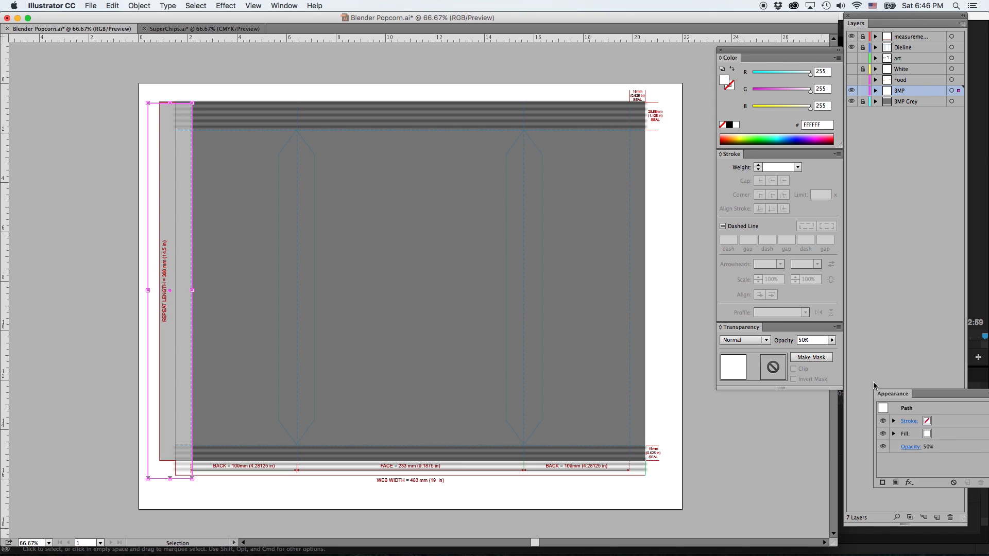
{"action": "left_click_drag", "start_coordinate": [894, 395], "coordinate": [732, 391]}
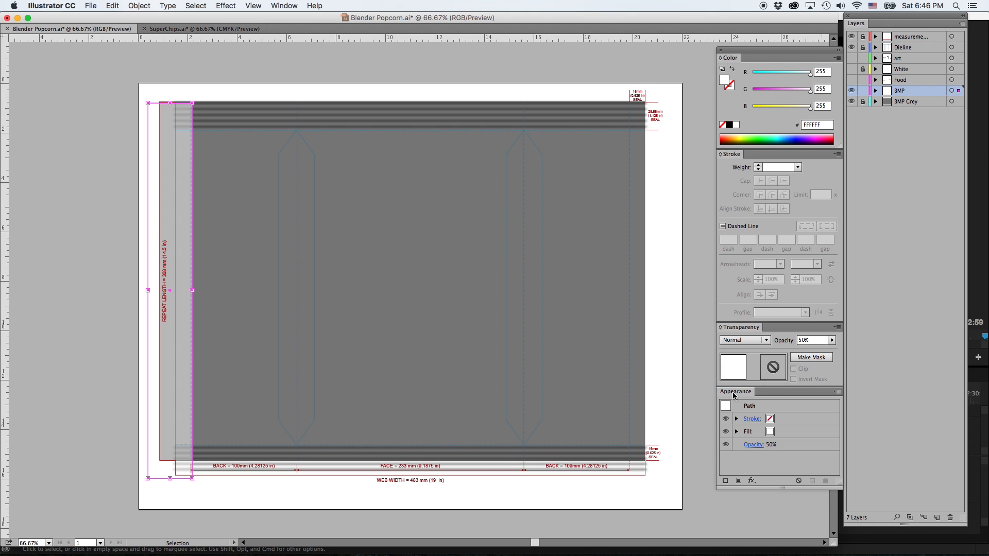
- Reset the white rectangle's overall opacity to 100% and set the opacity of its fill alone to 50%
{"action": "left_click", "coordinate": [832, 340]}
{"action": "left_click_drag", "start_coordinate": [816, 350], "coordinate": [834, 349]}
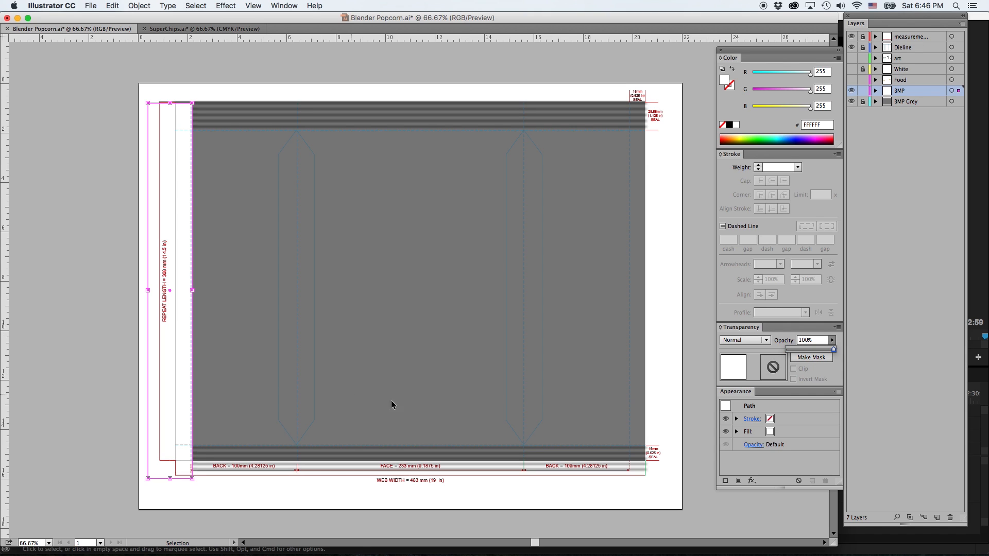
{"action": "left_click", "coordinate": [734, 432]}
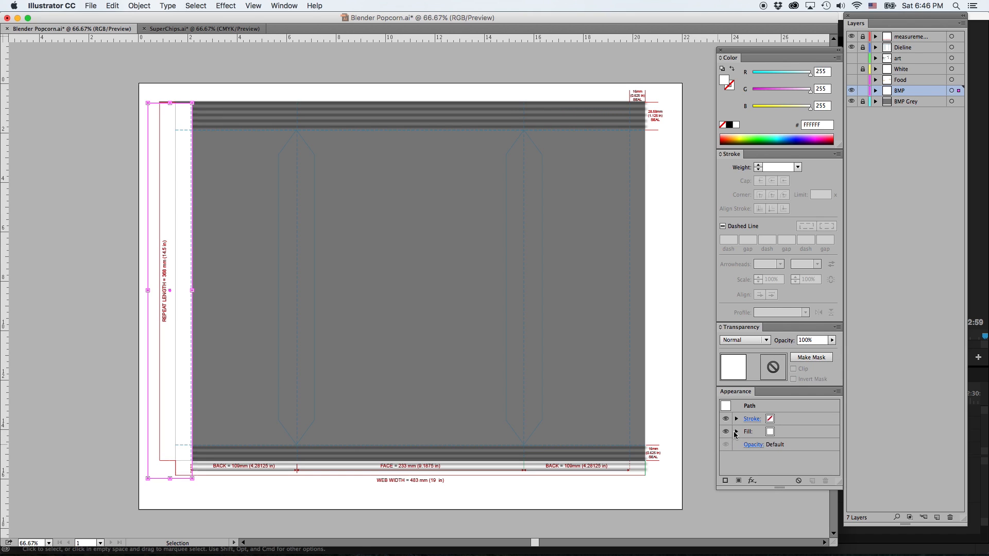
{"action": "left_click", "coordinate": [736, 432]}
{"action": "left_click", "coordinate": [757, 445]}
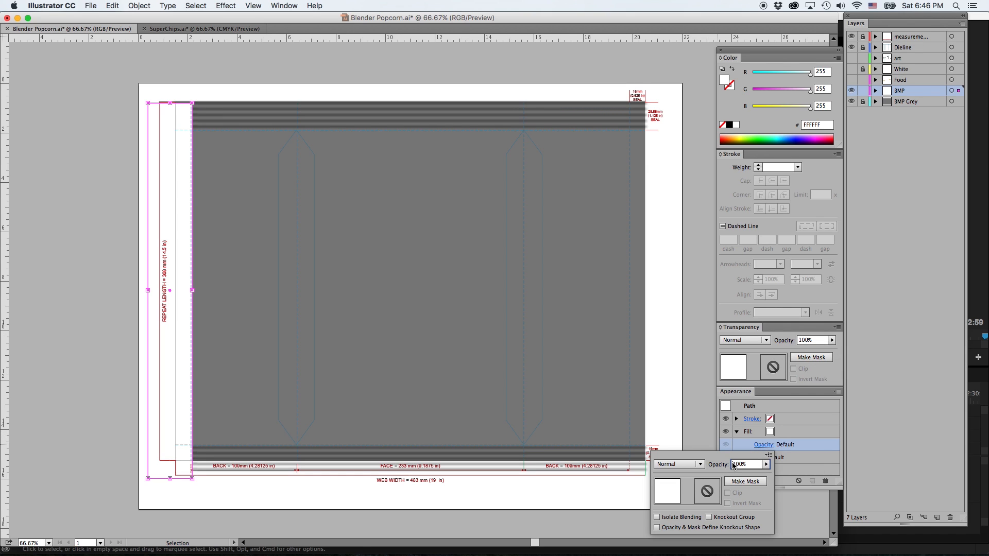
{"action": "double_click", "coordinate": [736, 464]}
{"action": "type", "text": "50"}
{"action": "key", "text": "Return"}
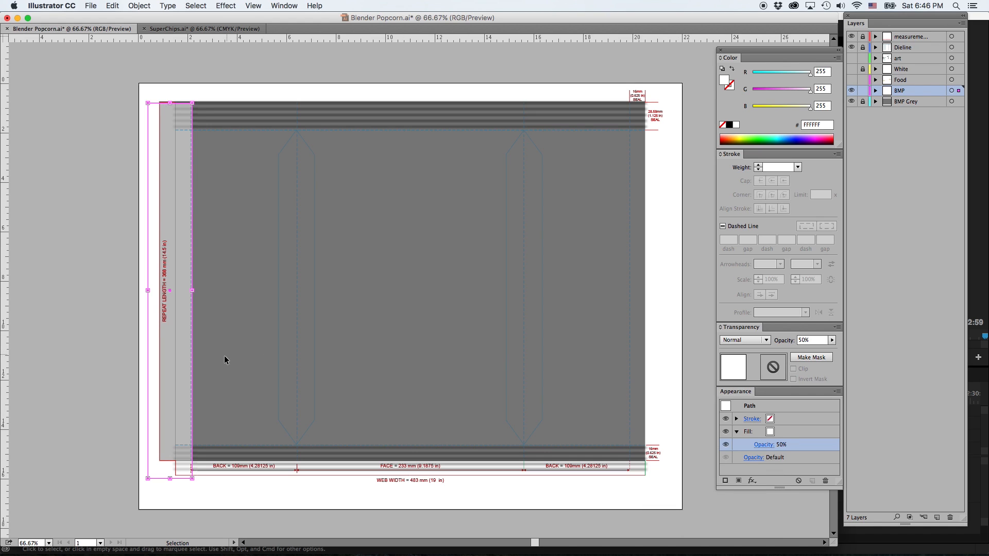
- Give the rectangle a white stroke and set that stroke's opacity to 75%
{"action": "key", "text": "x"}
{"action": "key", "text": "x"}
{"action": "key", "text": "x"}
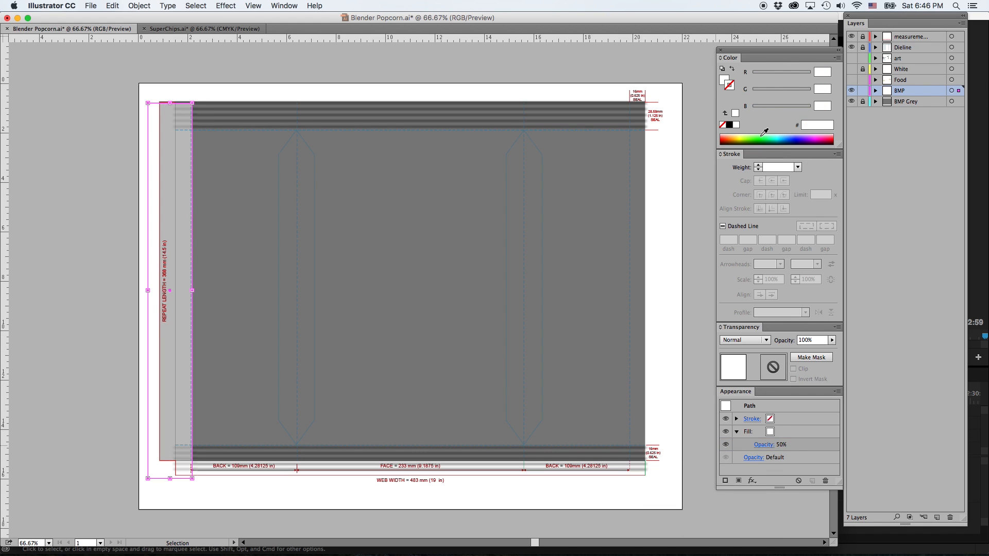
{"action": "left_click", "coordinate": [735, 124]}
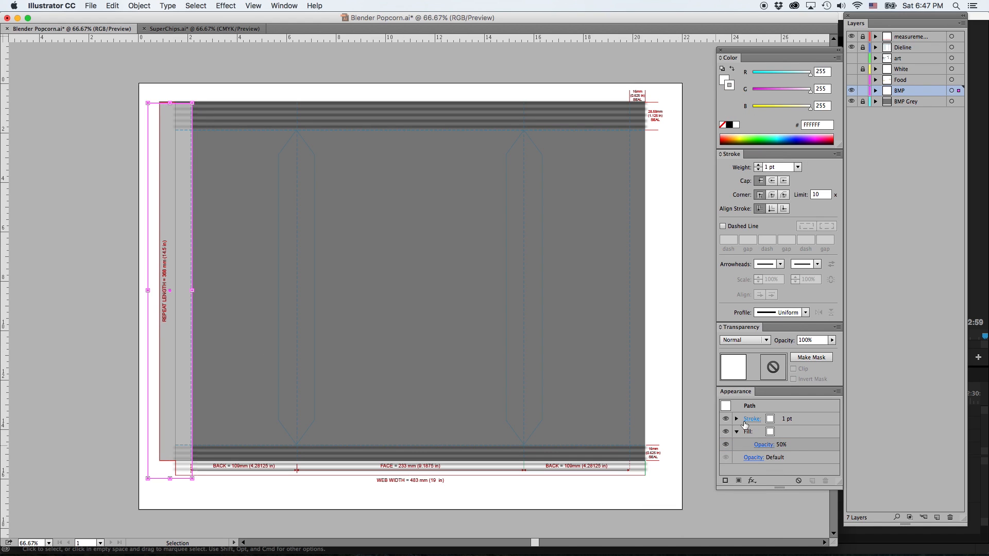
{"action": "left_click", "coordinate": [736, 419]}
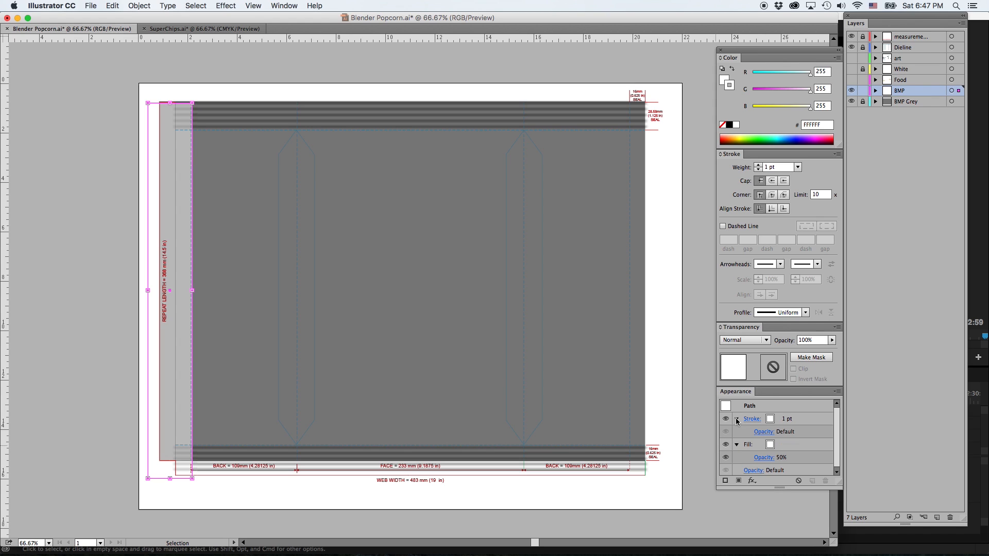
{"action": "left_click", "coordinate": [764, 431]}
{"action": "left_click", "coordinate": [735, 452]}
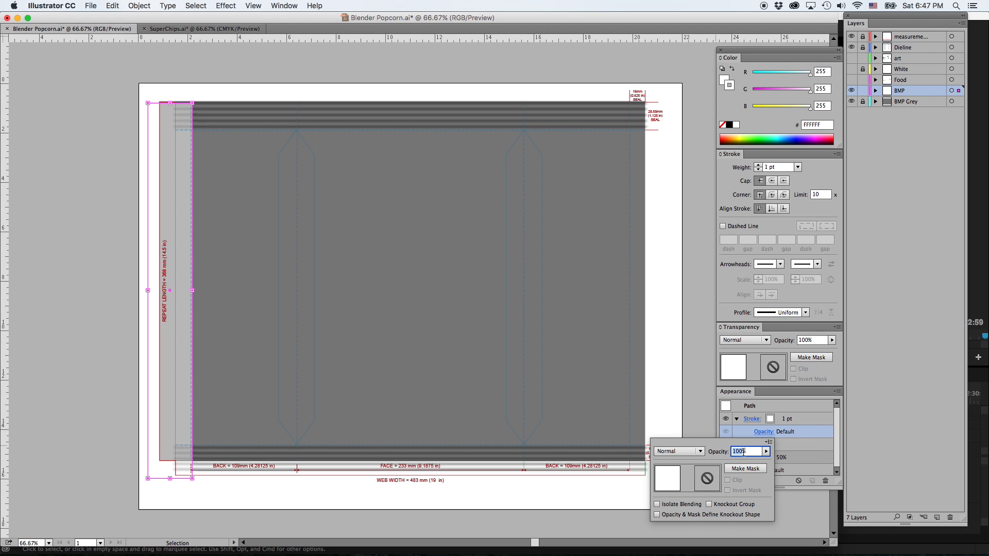
{"action": "type", "text": "75"}
{"action": "key", "text": "Return"}
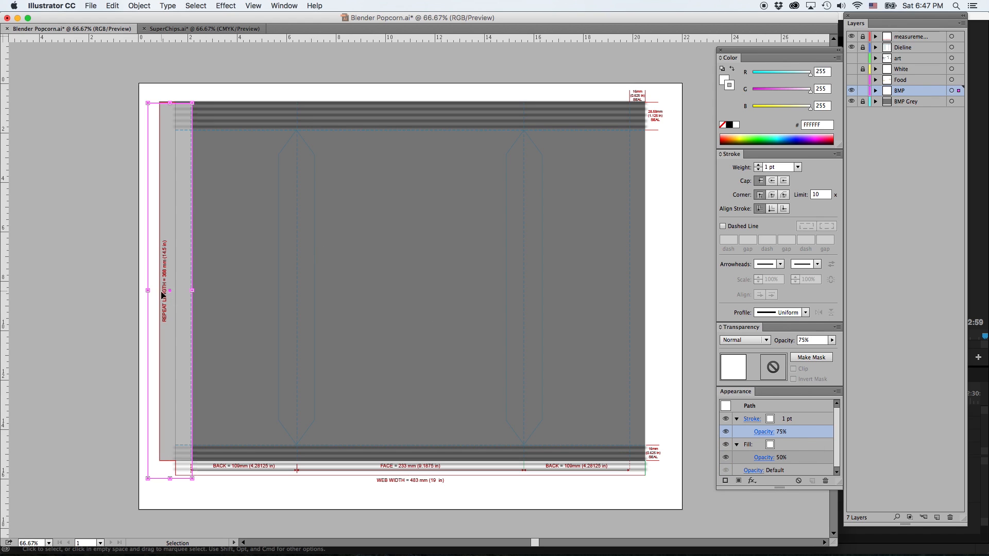
- Set the rectangle's stroke weight to 3 pt and place it so its right edge lies on the dieline's left outer edge
{"action": "left_click_drag", "start_coordinate": [173, 327], "coordinate": [66, 304]}
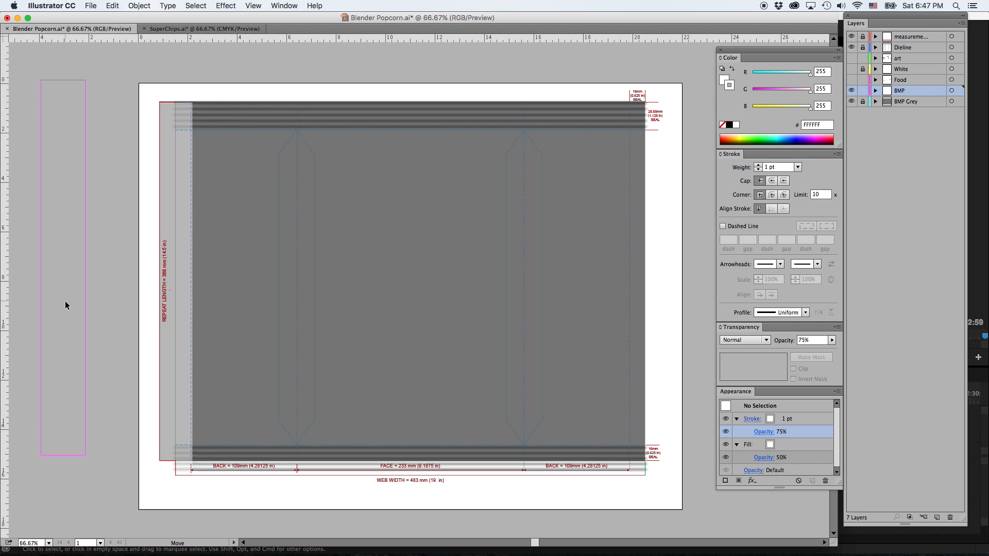
{"action": "left_click", "coordinate": [103, 332]}
{"action": "left_click_drag", "start_coordinate": [77, 234], "coordinate": [75, 235]}
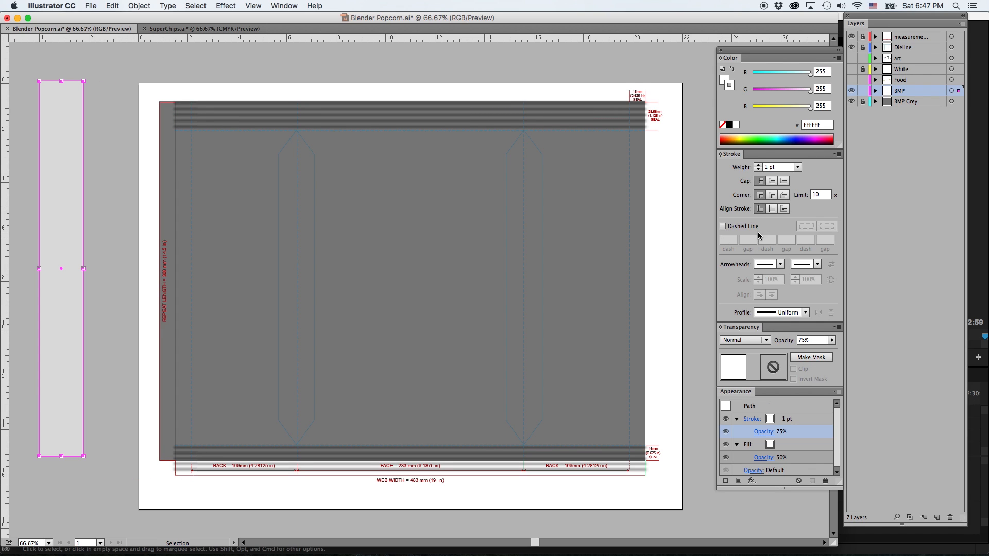
{"action": "left_click", "coordinate": [758, 165]}
{"action": "left_click", "coordinate": [758, 166]}
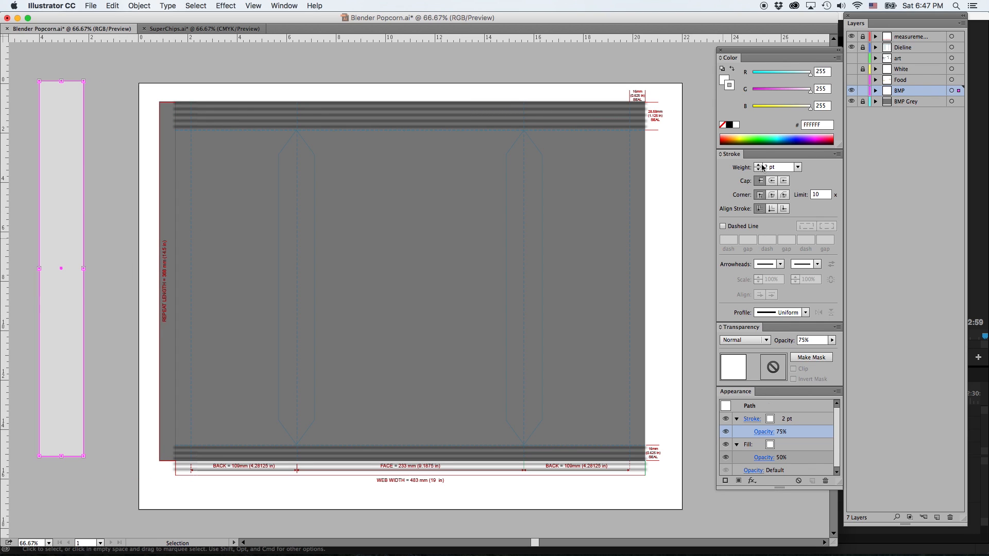
{"action": "left_click", "coordinate": [97, 231]}
{"action": "left_click_drag", "start_coordinate": [55, 280], "coordinate": [147, 301]}
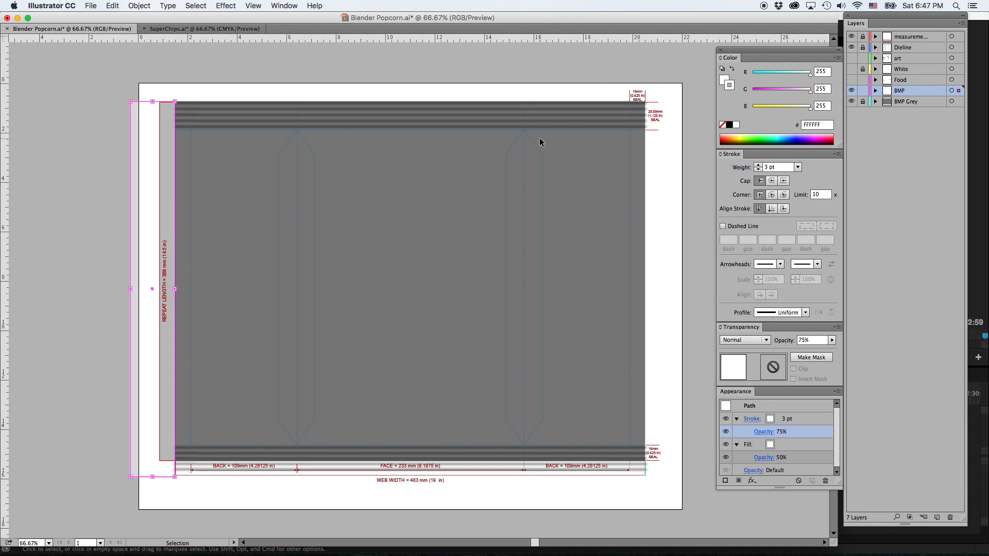
- Apply a Gaussian Blur with a 14-pixel radius to the rectangle's stroke and hide the measurements layer
{"action": "left_click", "coordinate": [225, 6]}
{"action": "mouse_move", "coordinate": [253, 6]}
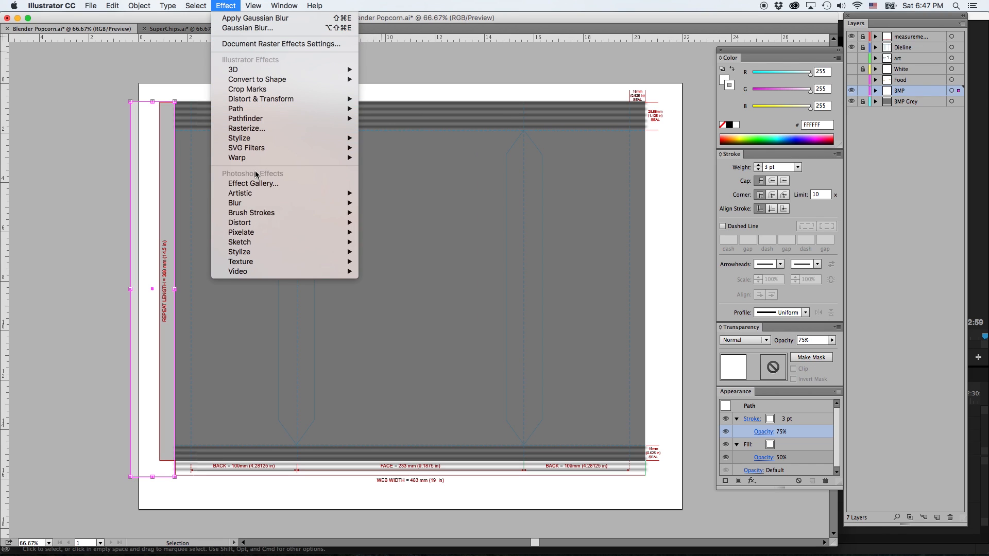
{"action": "mouse_move", "coordinate": [264, 204]}
{"action": "left_click", "coordinate": [395, 202]}
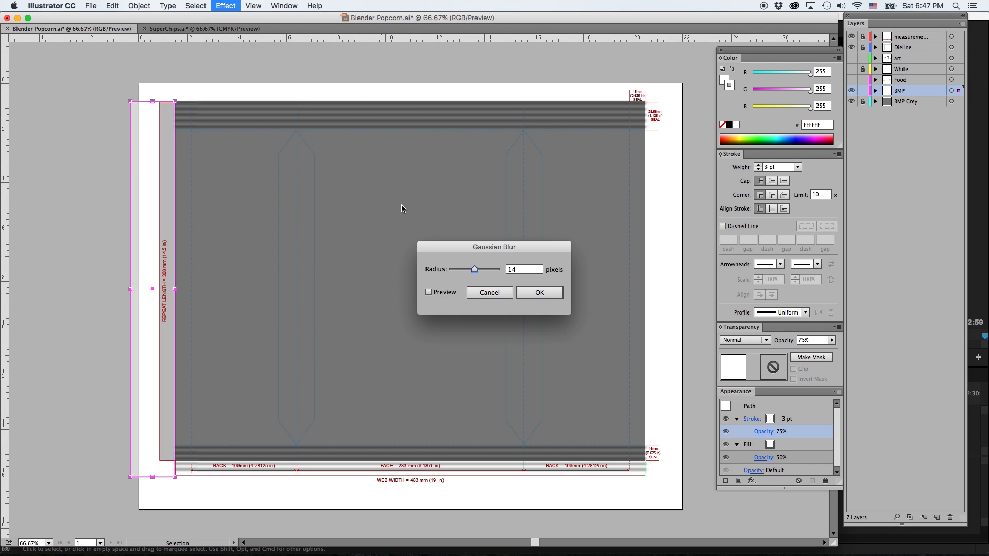
{"action": "left_click", "coordinate": [518, 273]}
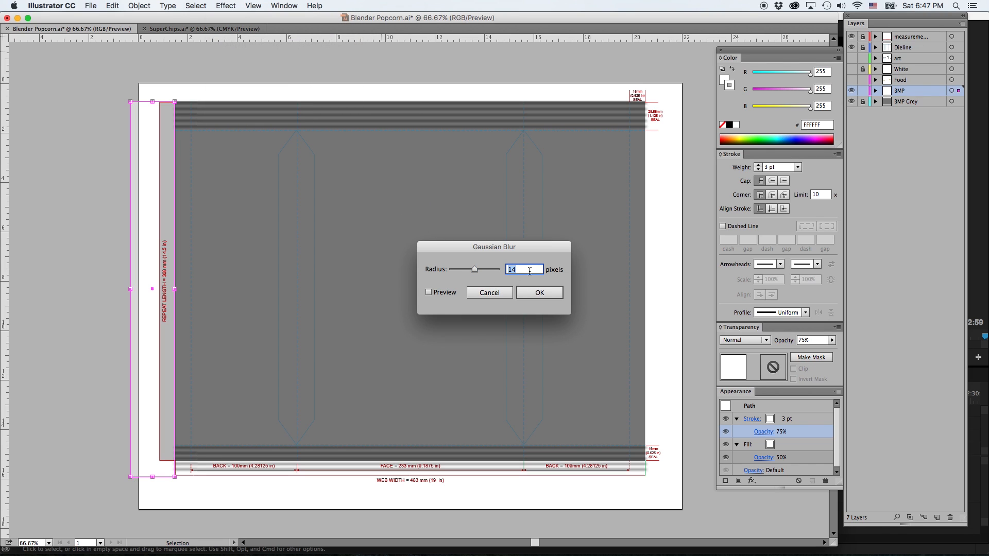
{"action": "key", "text": "Return"}
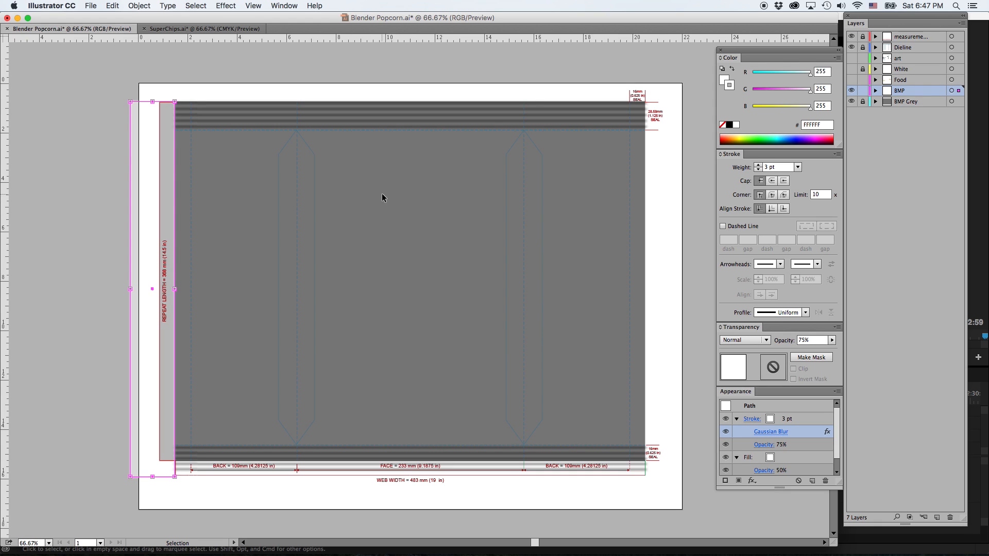
{"action": "left_click", "coordinate": [851, 36]}
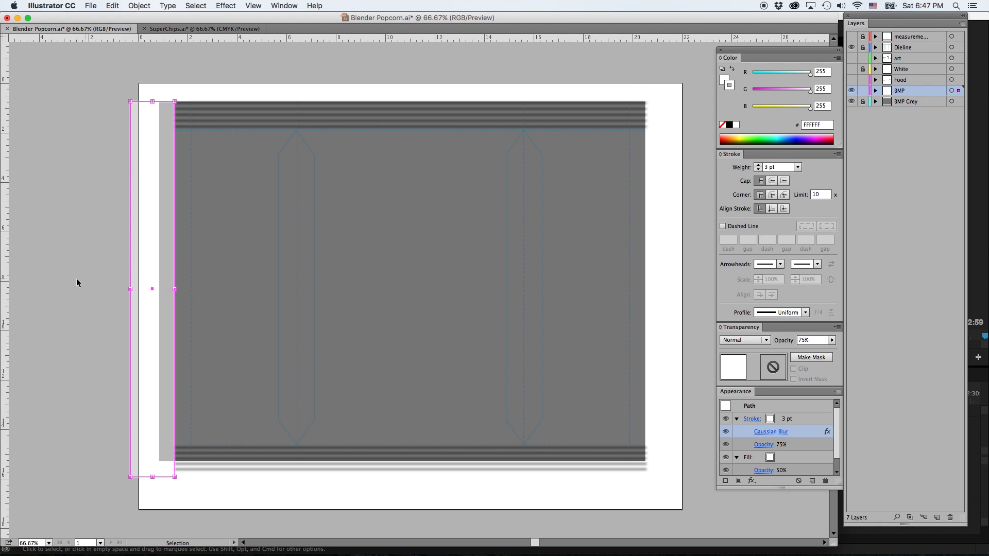
- Fine-tune the rectangle's position on the left seam and place a copy with its left edge on the dieline's rightmost dashed line
{"action": "left_click", "coordinate": [98, 290]}
{"action": "left_click", "coordinate": [139, 306]}
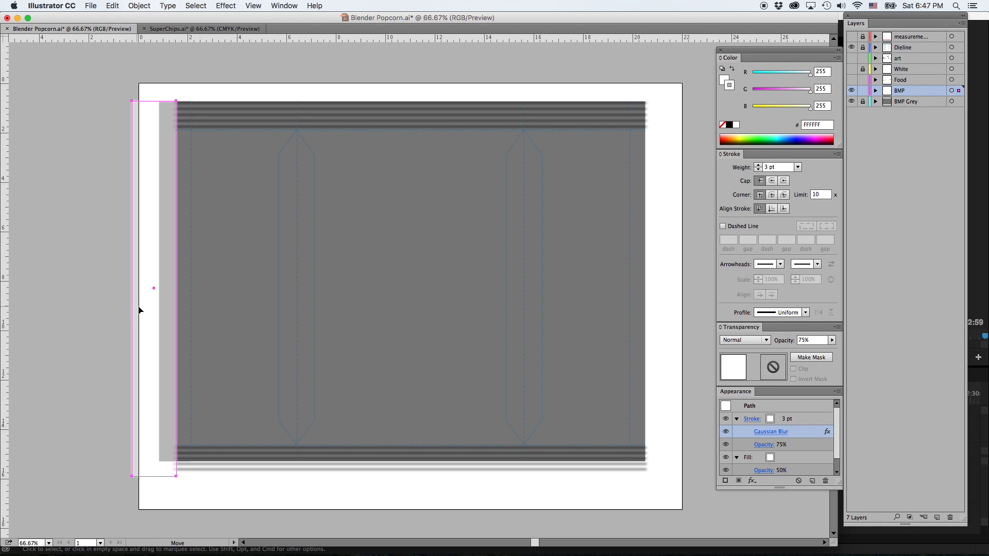
{"action": "key", "text": "Left"}
{"action": "key", "text": "Left"}
{"action": "key", "text": "Left"}
{"action": "key", "text": "Left"}
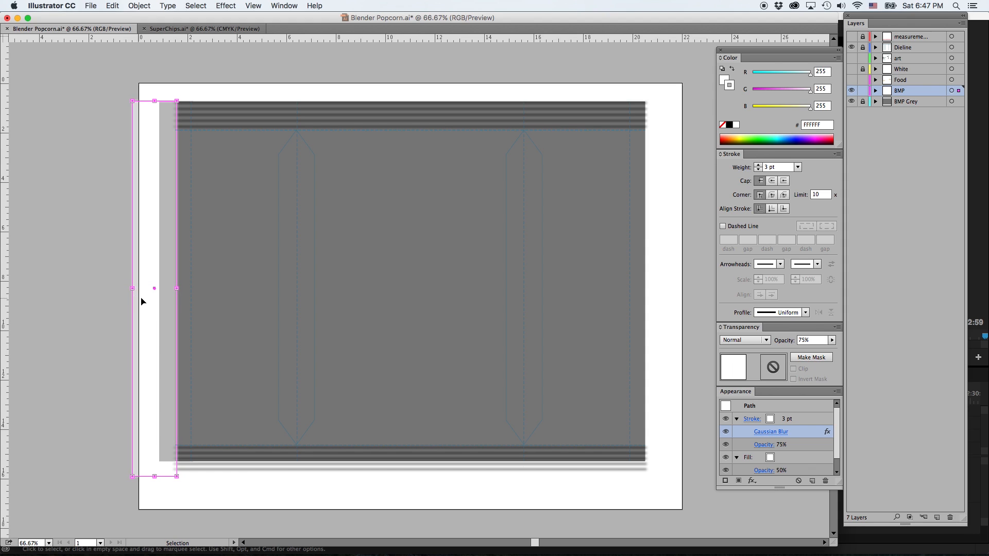
{"action": "left_click_drag", "start_coordinate": [142, 294], "coordinate": [637, 280], "text": "alt"}
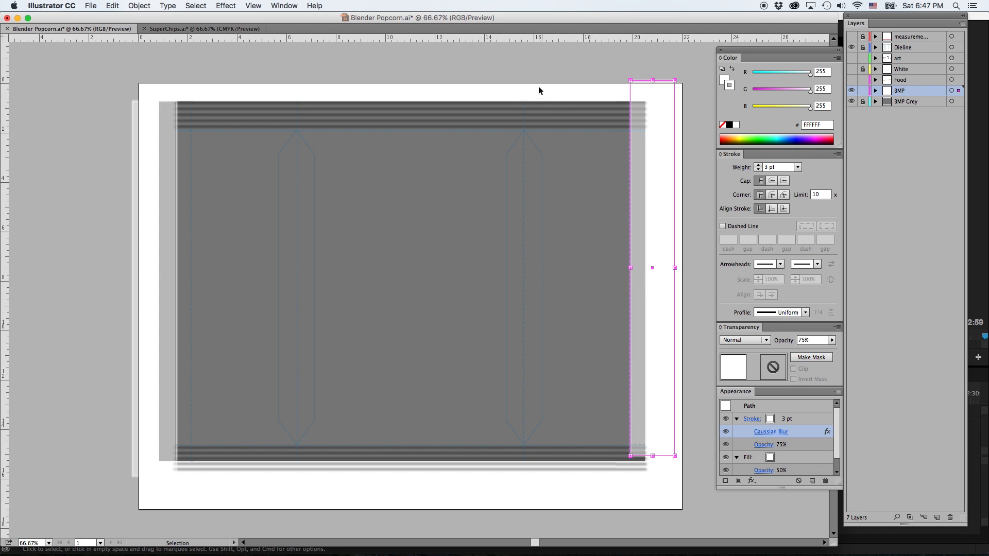
{"action": "left_click", "coordinate": [595, 95]}
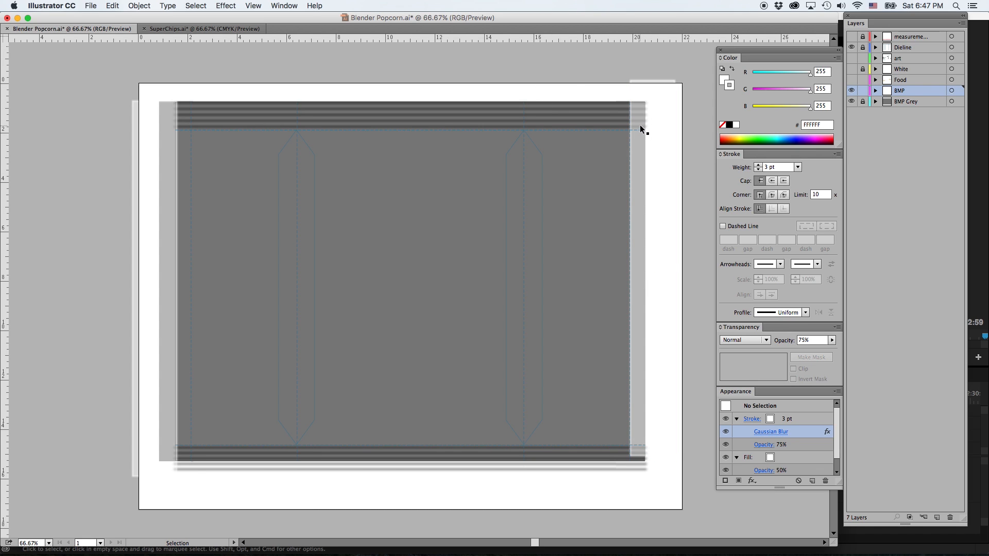
- Set the fill opacity to 30% and the stroke opacity to 60% on both side-seam rectangles
{"action": "left_click", "coordinate": [668, 205]}
{"action": "left_click", "coordinate": [148, 334], "text": "shift"}
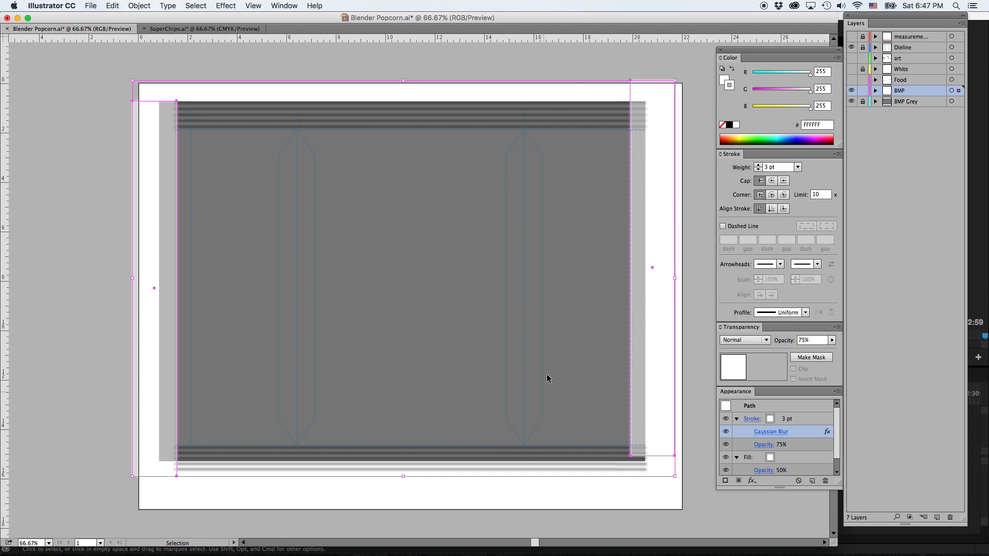
{"action": "left_click", "coordinate": [769, 470]}
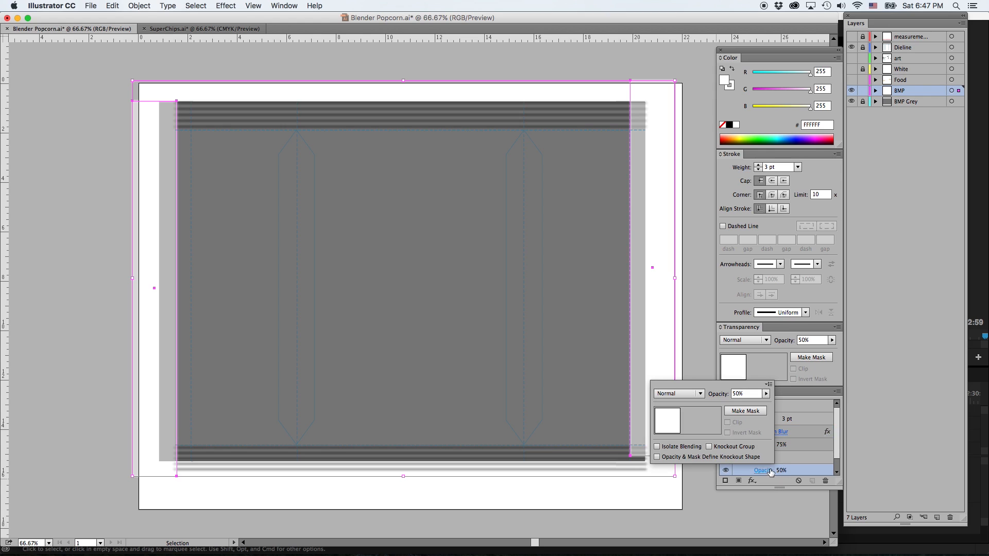
{"action": "left_click", "coordinate": [740, 395]}
{"action": "type", "text": "30"}
{"action": "key", "text": "Return"}
{"action": "left_click", "coordinate": [763, 444]}
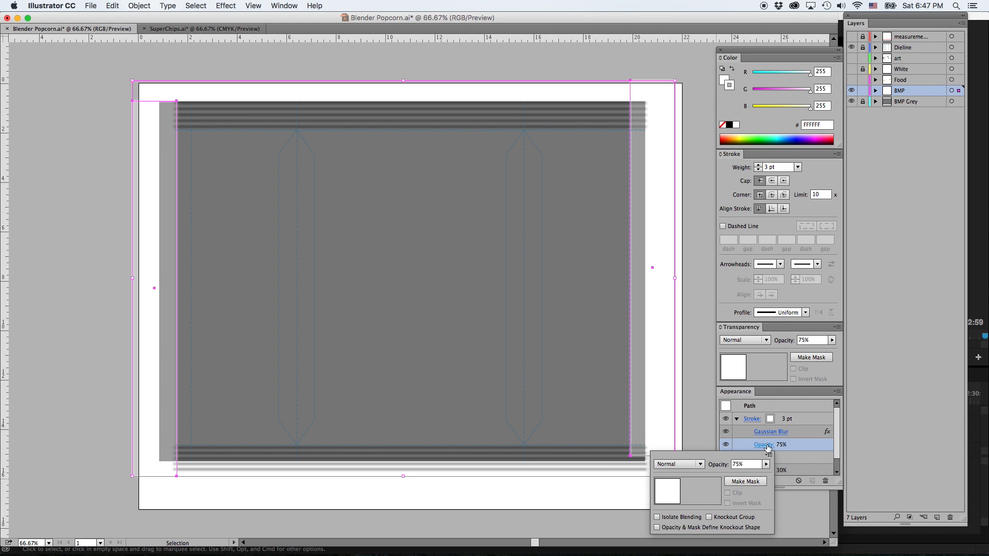
{"action": "left_click", "coordinate": [755, 465]}
{"action": "type", "text": "60"}
{"action": "key", "text": "Return"}
{"action": "left_click", "coordinate": [455, 70]}
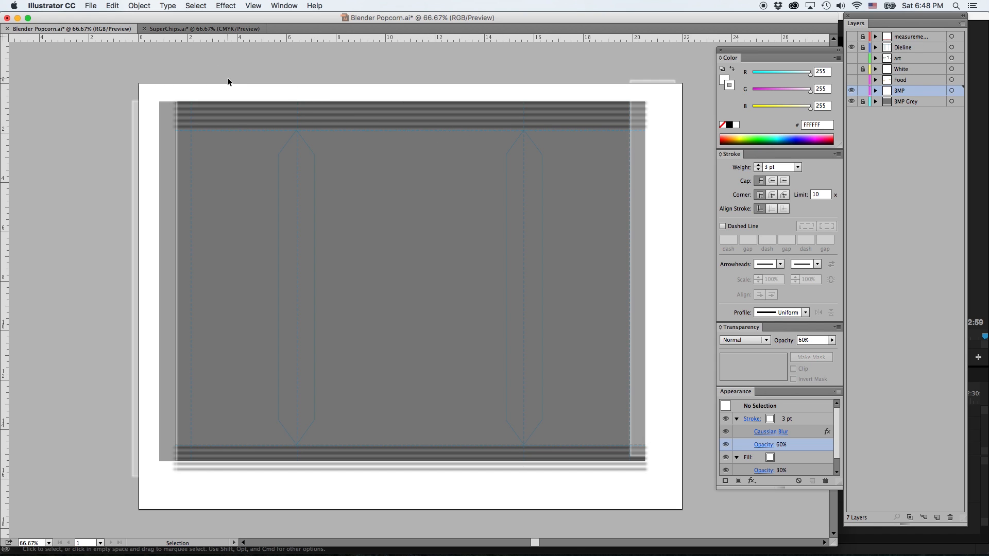
- Switch to SuperChips.ai, copy the blurred, roughened crinkle group beside its artboard, and return to Blender Popcorn.ai
{"action": "left_click", "coordinate": [191, 28]}
{"action": "left_click", "coordinate": [208, 218]}
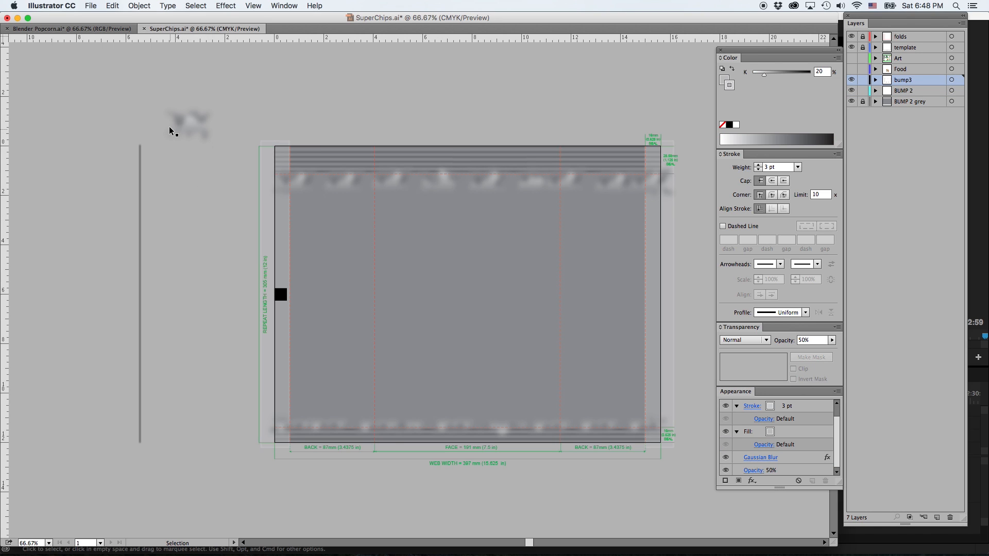
{"action": "left_click_drag", "start_coordinate": [174, 126], "coordinate": [225, 153]}
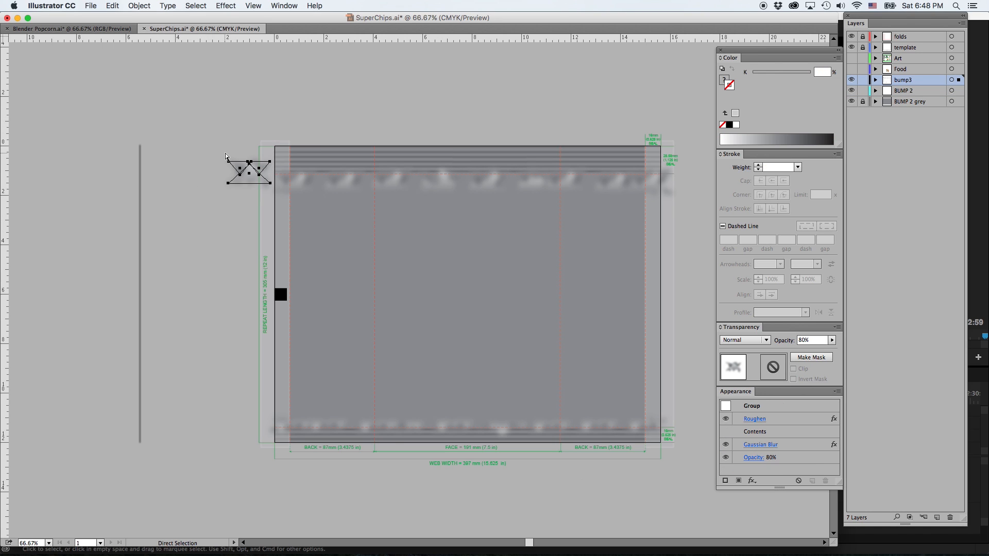
{"action": "key", "text": "super+grave"}
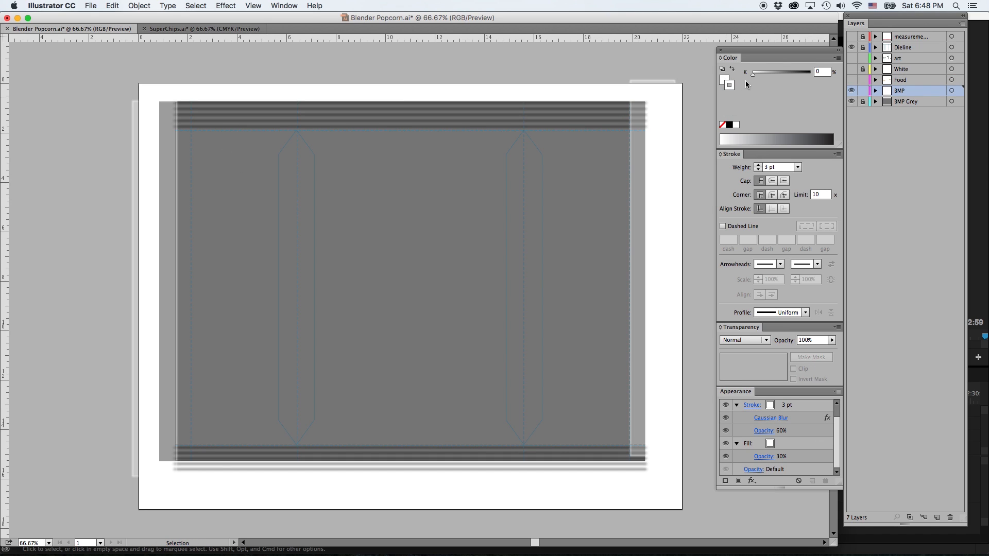
- Create a new layer above BMP and name it bmp3
{"action": "left_click", "coordinate": [936, 517]}
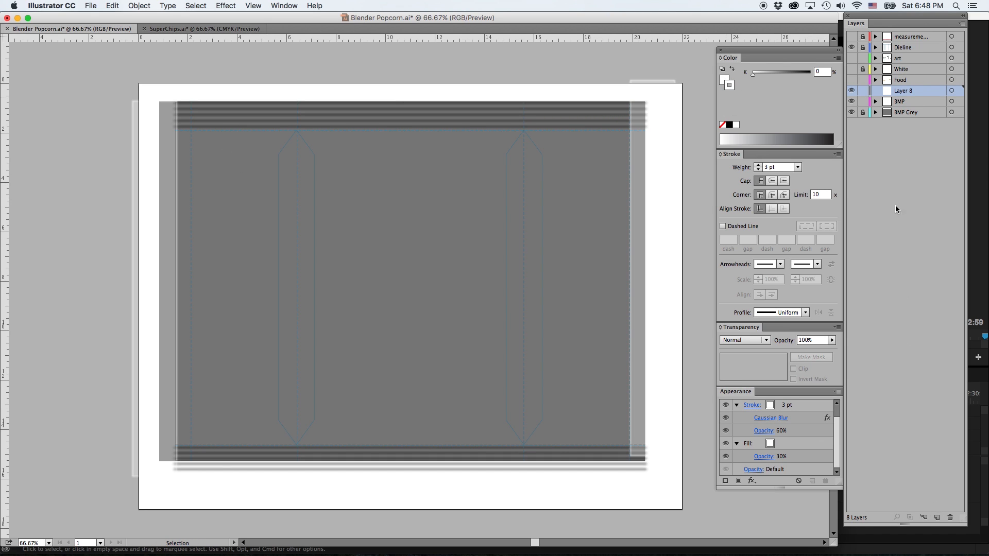
{"action": "double_click", "coordinate": [904, 92]}
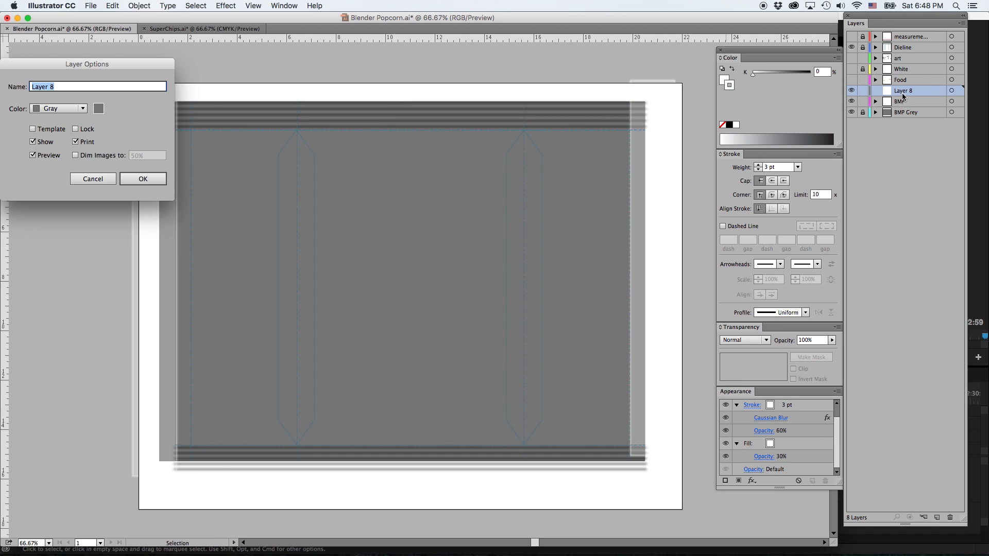
{"action": "type", "text": "bmp3"}
{"action": "key", "text": "Return"}
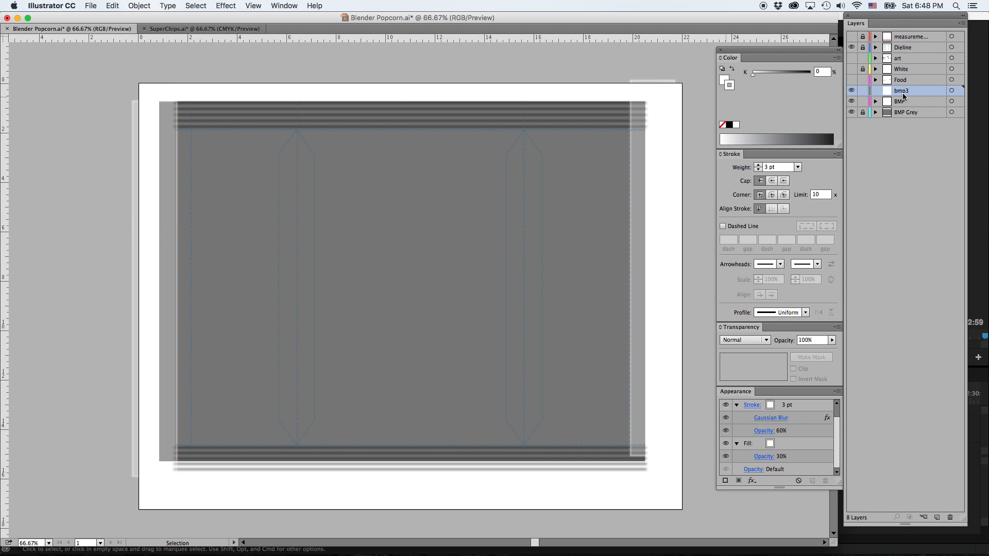
- Paste the crinkle group into the bmp3 layer and move it onto the empty canvas left of the artboard
{"action": "key", "text": "super+v"}
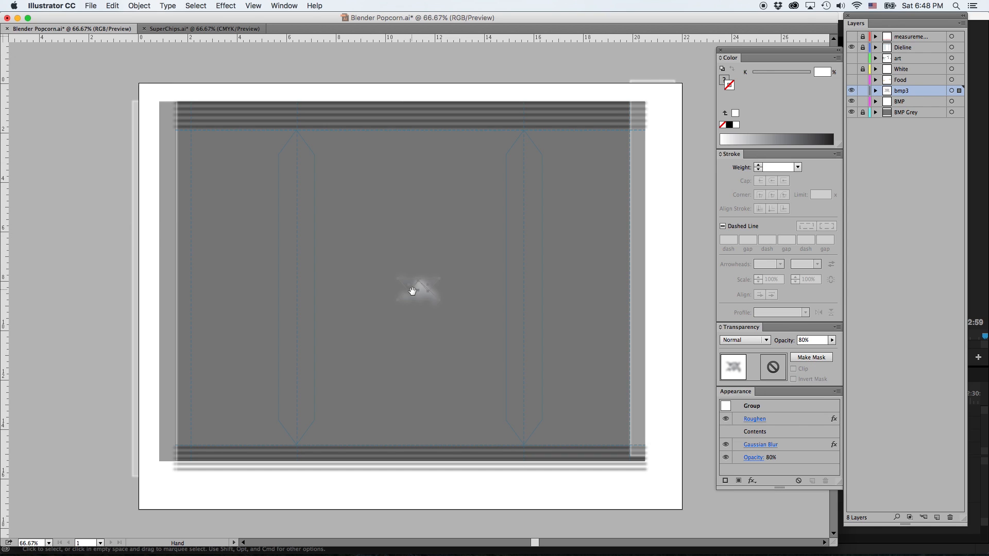
{"action": "scroll", "coordinate": [464, 287], "scroll_direction": "left", "scroll_amount": 3}
{"action": "left_click_drag", "start_coordinate": [520, 289], "coordinate": [143, 188]}
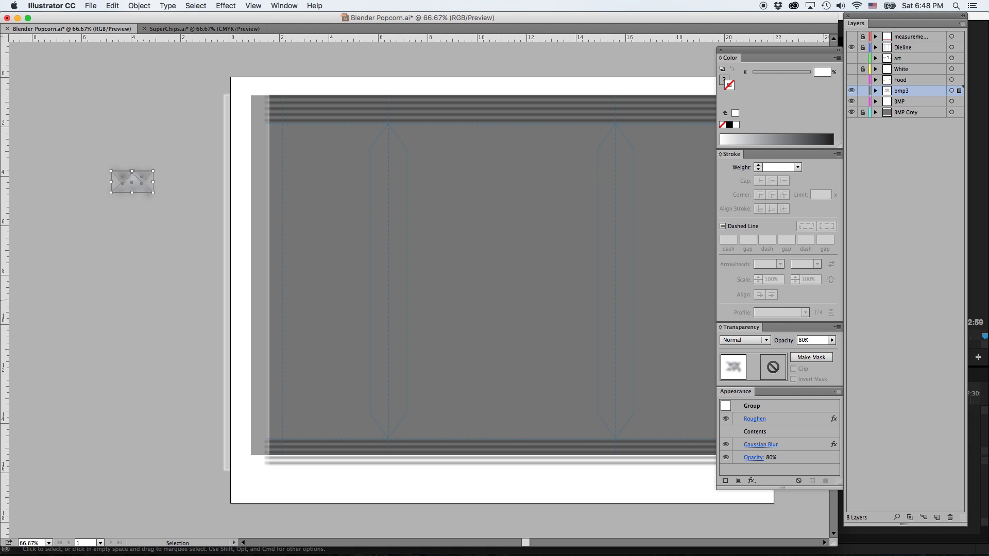
- Dock the gradient settings together with the appearance settings
{"action": "left_click_drag", "start_coordinate": [986, 296], "coordinate": [749, 393]}
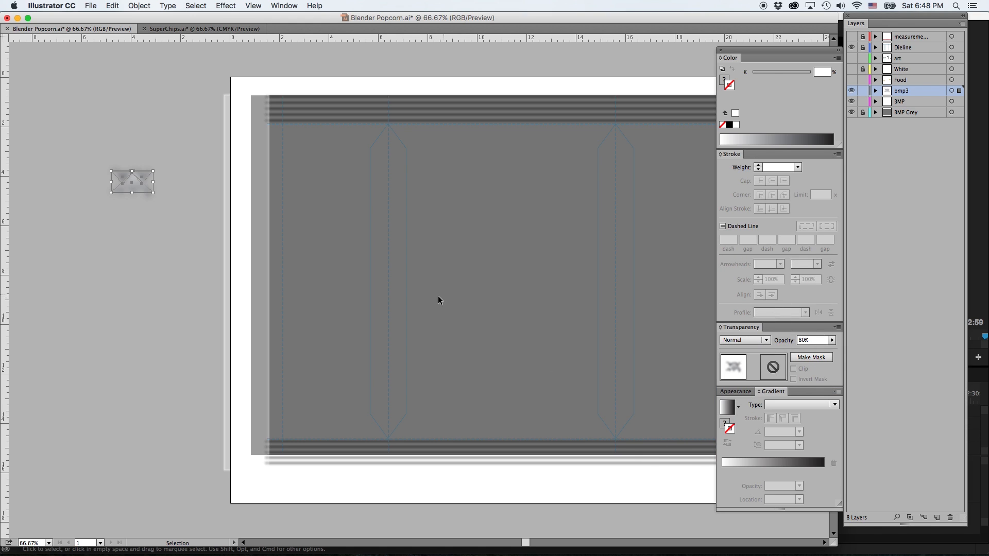
{"action": "left_click", "coordinate": [106, 226]}
{"action": "left_click", "coordinate": [138, 195]}
{"action": "key", "text": "super+equal"}
{"action": "key", "text": "super+equal"}
{"action": "key", "text": "super+equal"}
{"action": "left_click_drag", "start_coordinate": [162, 212], "coordinate": [549, 318]}
{"action": "left_click", "coordinate": [520, 306]}
{"action": "left_click_drag", "start_coordinate": [431, 210], "coordinate": [448, 299]}
{"action": "key", "text": "super+shift+g"}
{"action": "left_click", "coordinate": [467, 290]}
{"action": "key", "text": "super+z"}
{"action": "key", "text": "super+z"}
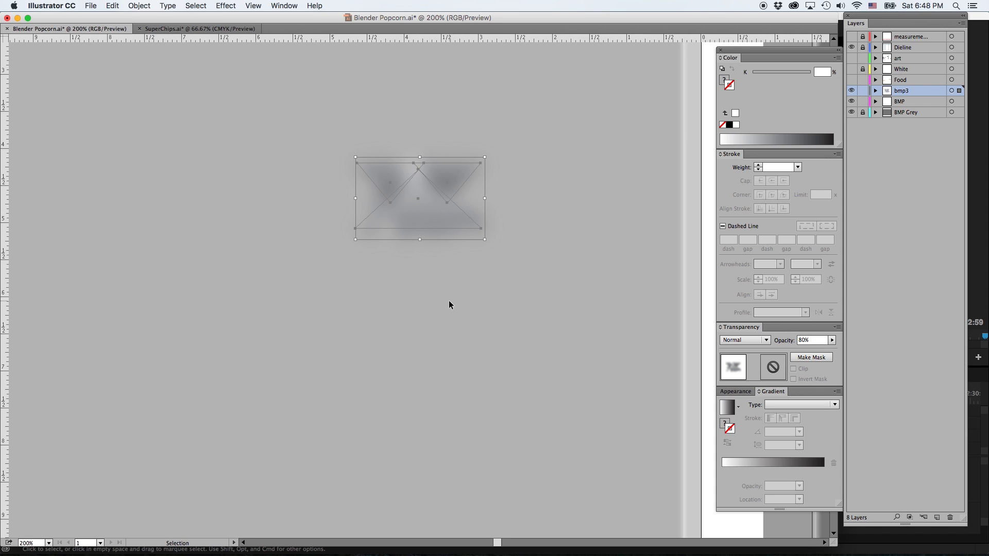
- Duplicate the blurred crinkle group below the original and ungroup the copy into separate gradient triangles
{"action": "left_click", "coordinate": [449, 301]}
{"action": "left_click_drag", "start_coordinate": [420, 205], "coordinate": [412, 311], "text": "alt"}
{"action": "key", "text": "super+shift+g"}
{"action": "left_click", "coordinate": [286, 359]}
- Spread the ungrouped shapes apart, with the two dark triangles side by side above the lighter one
{"action": "left_click_drag", "start_coordinate": [456, 344], "coordinate": [475, 296]}
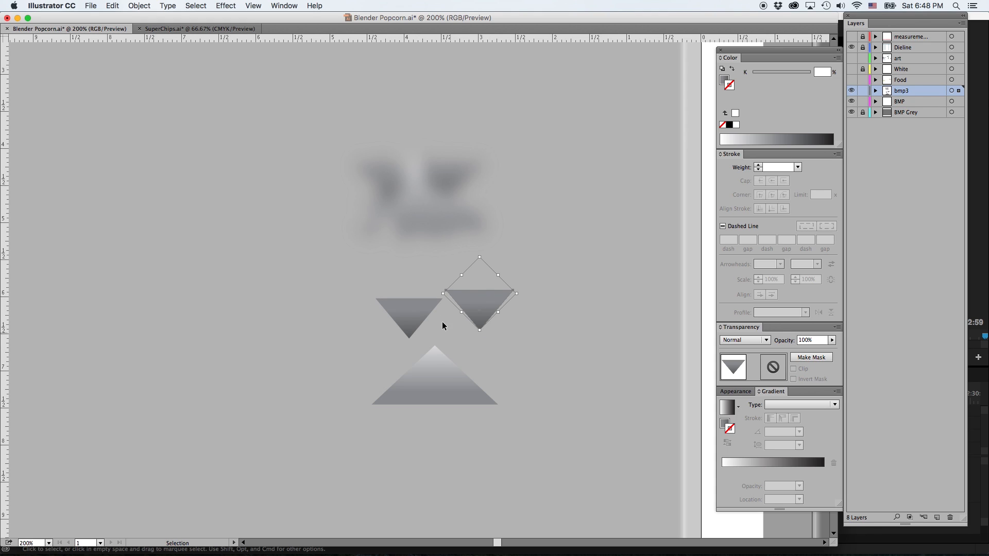
{"action": "left_click", "coordinate": [408, 321]}
{"action": "left_click_drag", "start_coordinate": [478, 310], "coordinate": [475, 317]}
{"action": "left_click", "coordinate": [440, 367]}
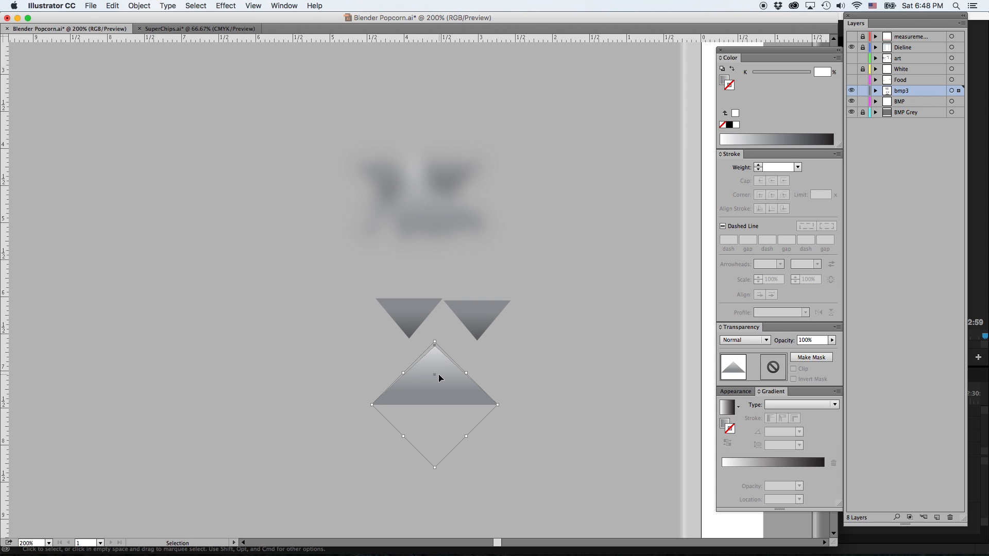
{"action": "left_click", "coordinate": [410, 323]}
{"action": "left_click", "coordinate": [476, 317]}
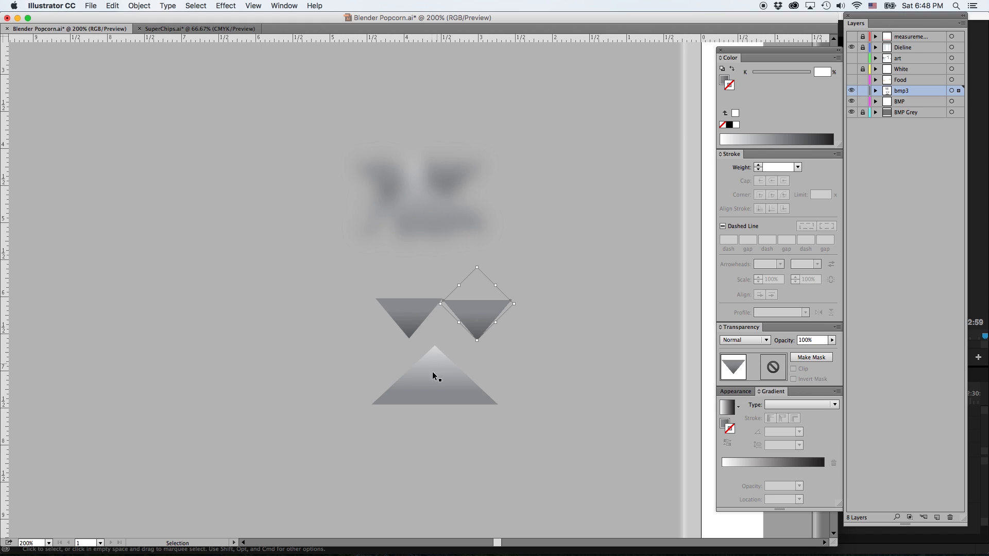
- Copy the blurred crinkle group onto the artboard and repeat it in a row just below the top seal ridges
{"action": "left_click", "coordinate": [219, 267]}
{"action": "key", "text": "super+minus"}
{"action": "left_click_drag", "start_coordinate": [363, 197], "coordinate": [117, 283]}
{"action": "scroll", "coordinate": [53, 247], "scroll_direction": "right", "scroll_amount": 2}
{"action": "scroll", "coordinate": [63, 281], "scroll_direction": "right", "scroll_amount": 4}
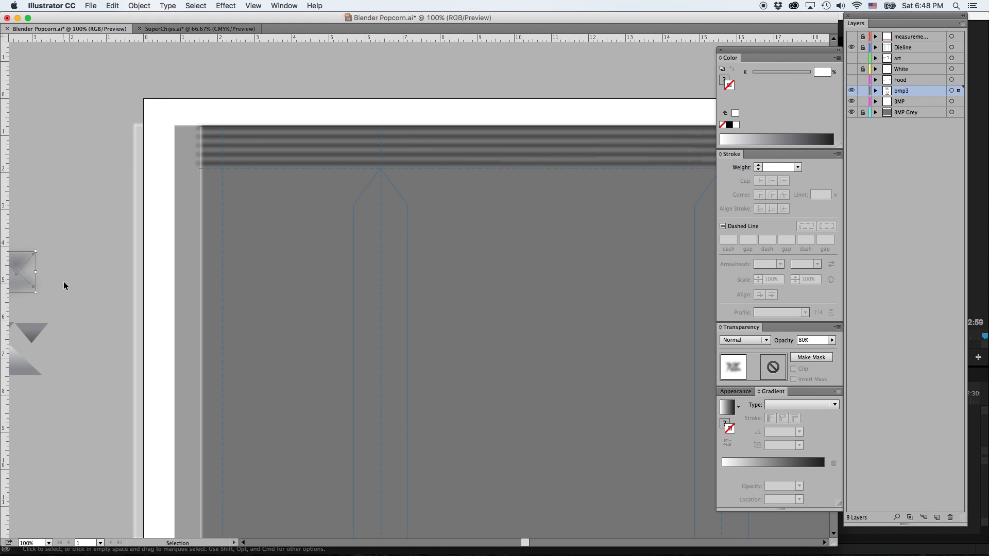
{"action": "left_click_drag", "start_coordinate": [18, 285], "coordinate": [467, 254], "text": "alt"}
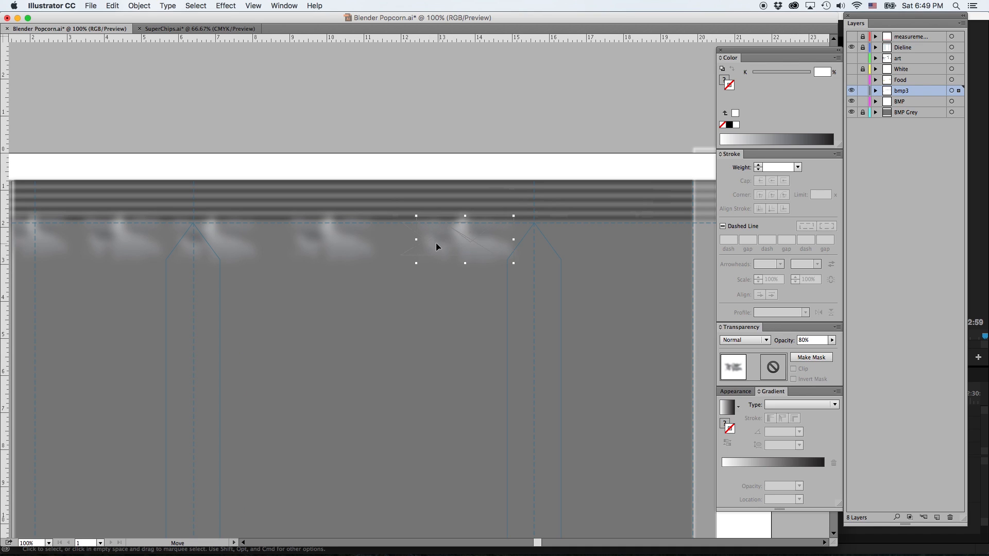
- Rotate a crinkle in the middle of the top row slightly and duplicate crinkles toward the bag's right edge
{"action": "left_click", "coordinate": [357, 249]}
{"action": "key", "text": "r"}
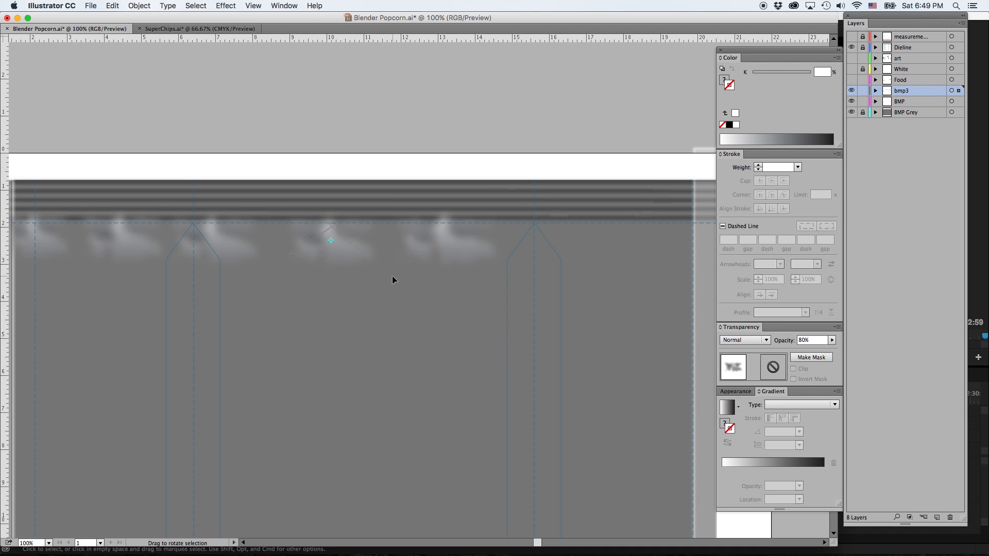
{"action": "left_click", "coordinate": [338, 299]}
{"action": "left_click_drag", "start_coordinate": [227, 249], "coordinate": [500, 301], "text": "alt"}
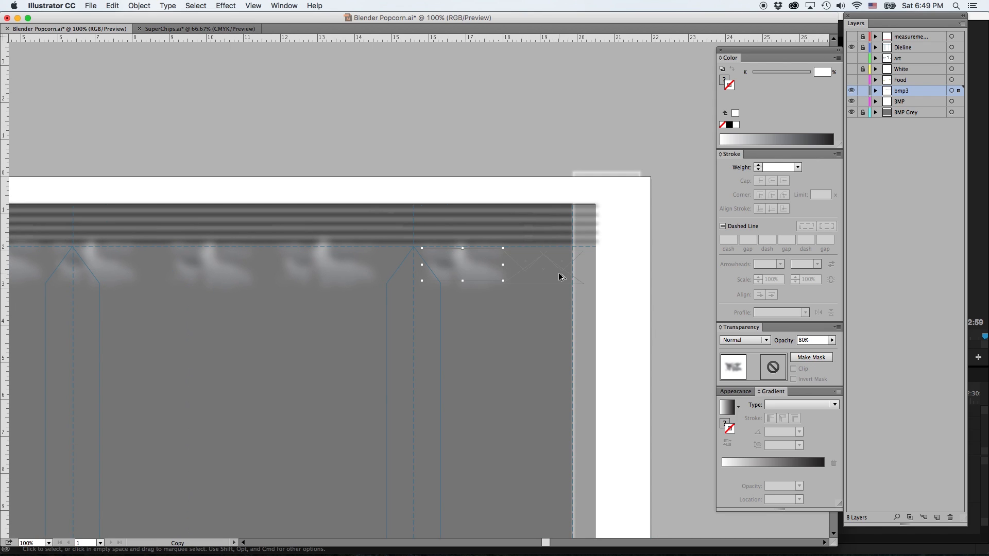
- Add another crinkle copy to the middle of the top row and shift its neighbours to even out the gaps
{"action": "left_click", "coordinate": [334, 264]}
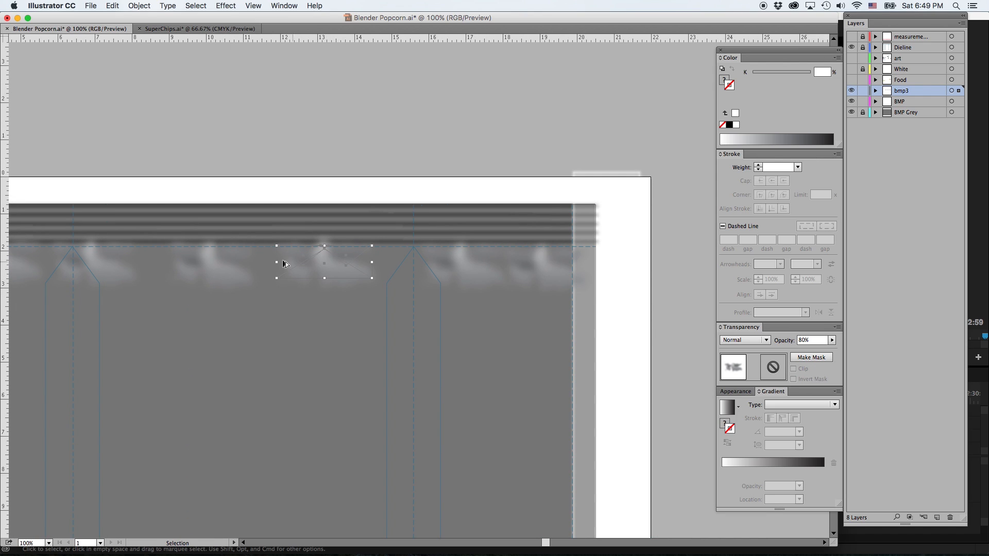
{"action": "left_click_drag", "start_coordinate": [278, 264], "coordinate": [267, 263], "text": "alt"}
{"action": "left_click_drag", "start_coordinate": [363, 272], "coordinate": [249, 274]}
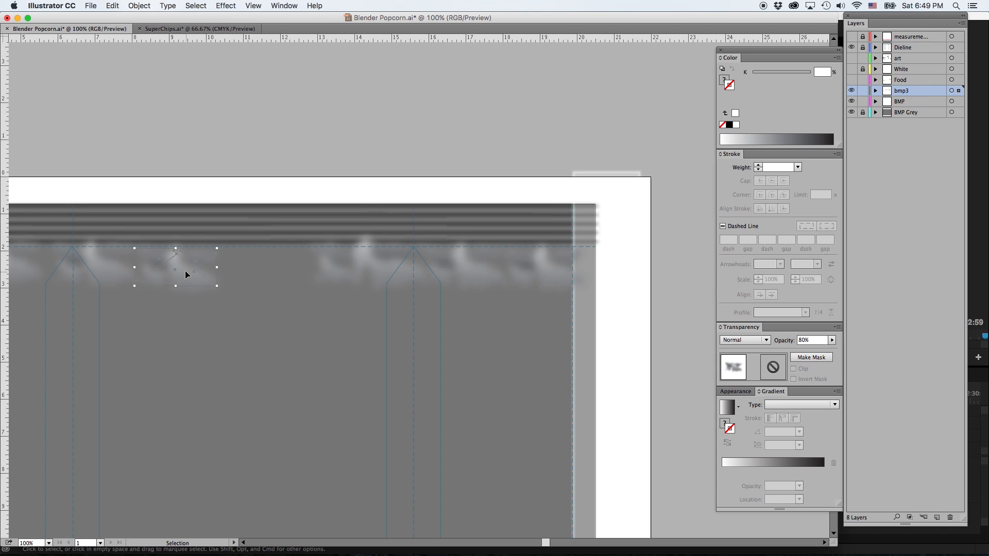
{"action": "left_click", "coordinate": [276, 297]}
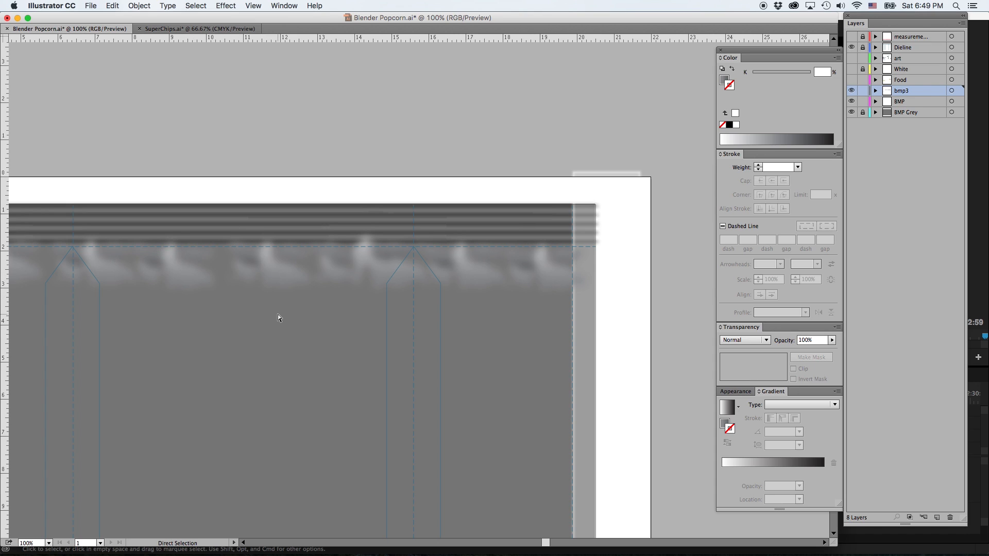
- Lock the BMP layer and copy the whole top row of crinkles straight down toward the lower half of the bag
{"action": "key", "text": "super+minus"}
{"action": "key", "text": "super+minus"}
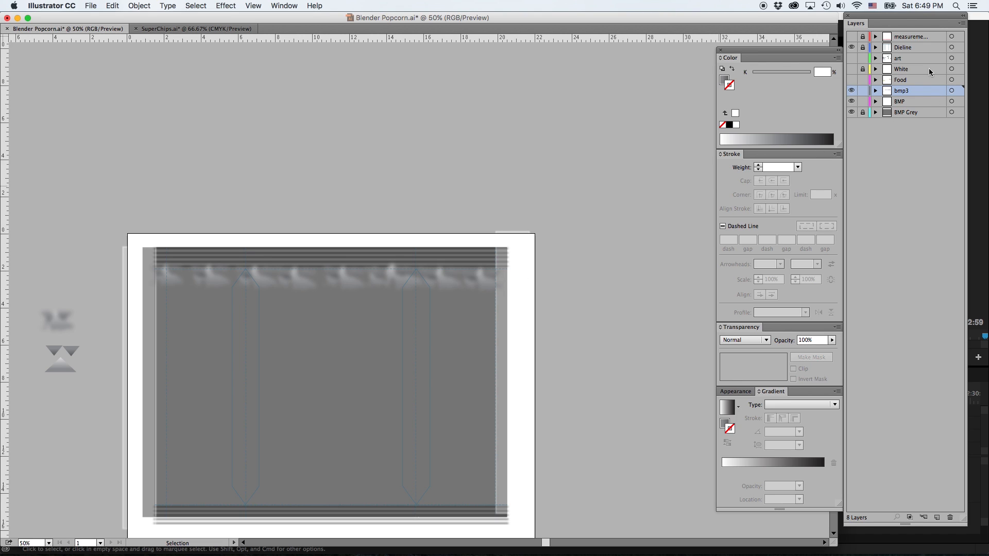
{"action": "left_click", "coordinate": [864, 102]}
{"action": "left_click", "coordinate": [237, 277]}
{"action": "left_click_drag", "start_coordinate": [266, 283], "coordinate": [263, 394], "text": "alt+shift"}
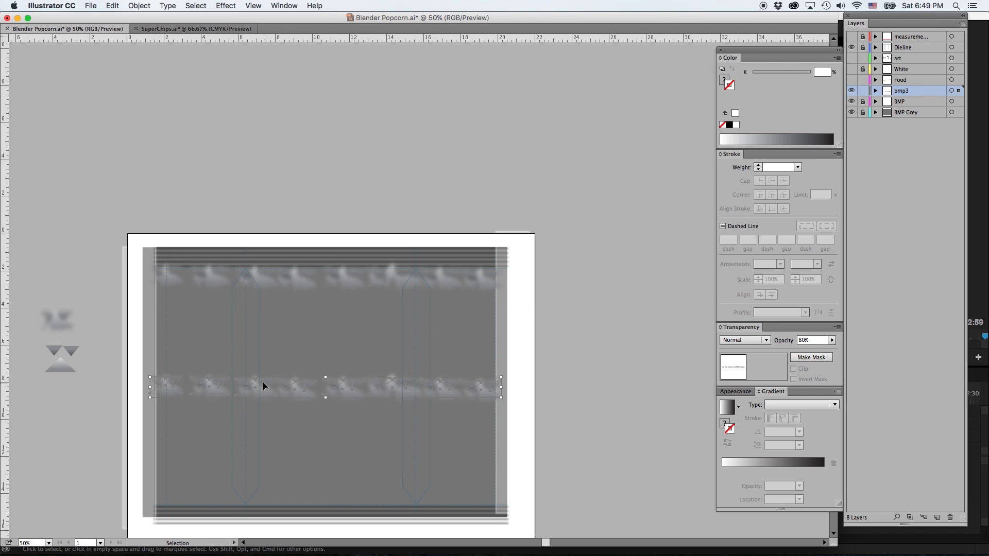
- Rotate the copied crinkle row half a turn and move it down against the bottom seal ridges
{"action": "left_click_drag", "start_coordinate": [461, 400], "coordinate": [456, 397], "text": "shift"}
{"action": "left_click_drag", "start_coordinate": [387, 434], "coordinate": [478, 229]}
{"action": "key", "text": "super+equal"}
{"action": "key", "text": "super+equal"}
{"action": "key", "text": "v"}
{"action": "left_click_drag", "start_coordinate": [421, 176], "coordinate": [425, 397], "text": "shift"}
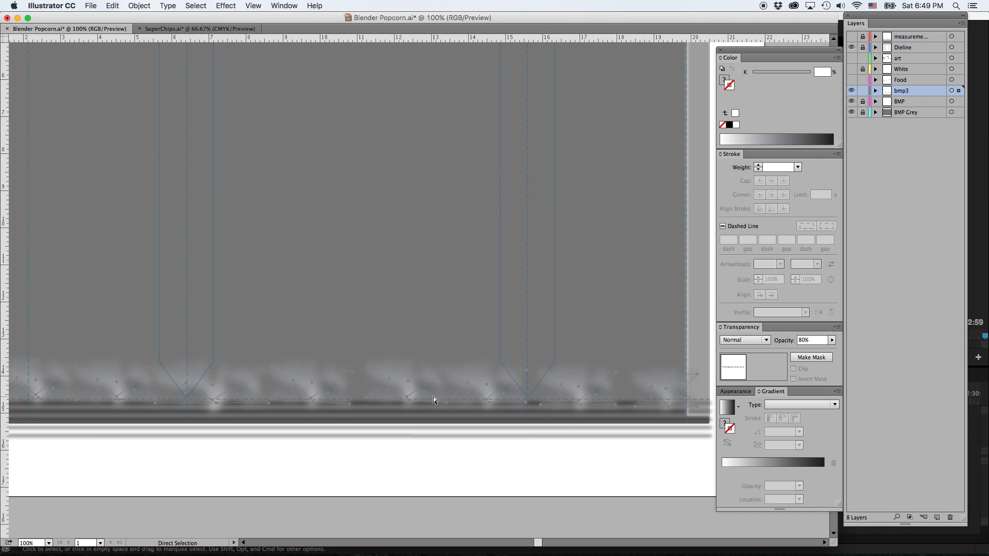
- Select both the top and bottom crinkle rows and set their opacity to 60%
{"action": "key", "text": "super+minus"}
{"action": "mouse_move", "coordinate": [450, 289]}
{"action": "left_mouse_down"}
{"action": "mouse_move", "coordinate": [468, 327]}
{"action": "mouse_move", "coordinate": [442, 305]}
{"action": "left_mouse_up"}
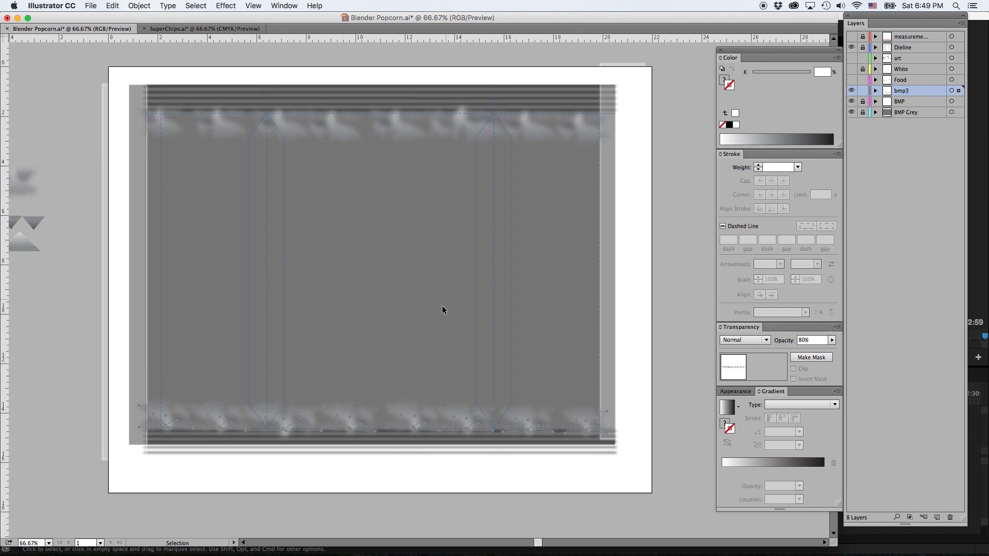
{"action": "left_click", "coordinate": [342, 476]}
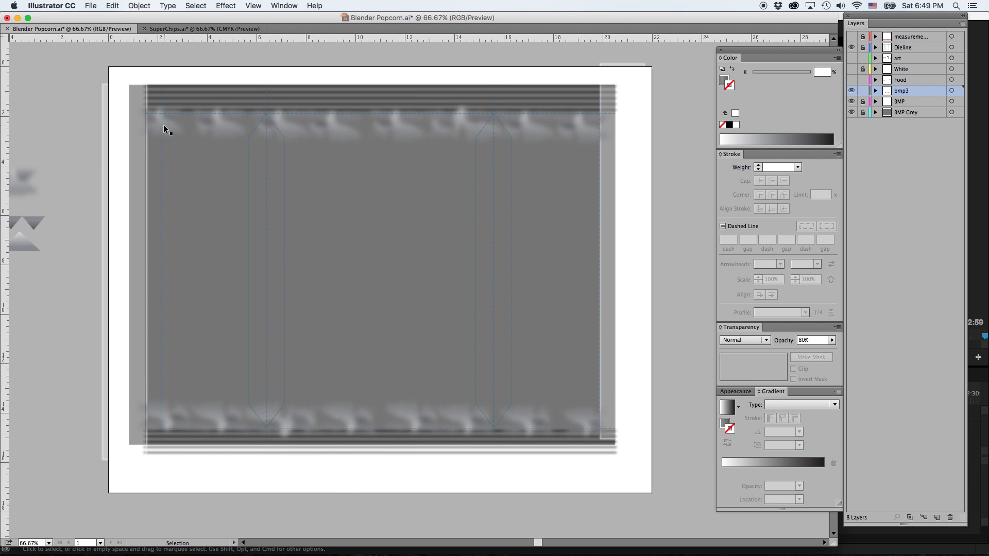
{"action": "left_click_drag", "start_coordinate": [632, 120], "coordinate": [121, 418]}
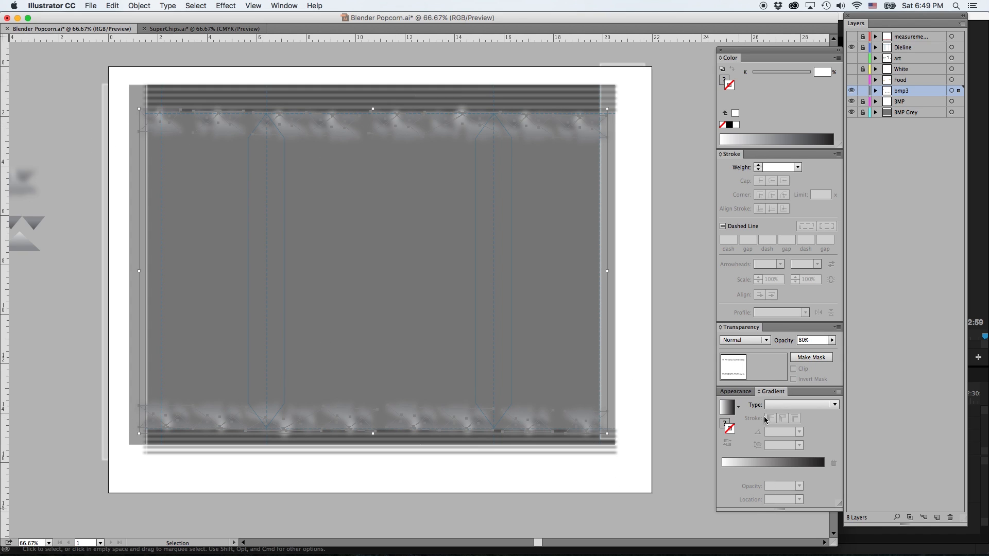
{"action": "left_click", "coordinate": [804, 340]}
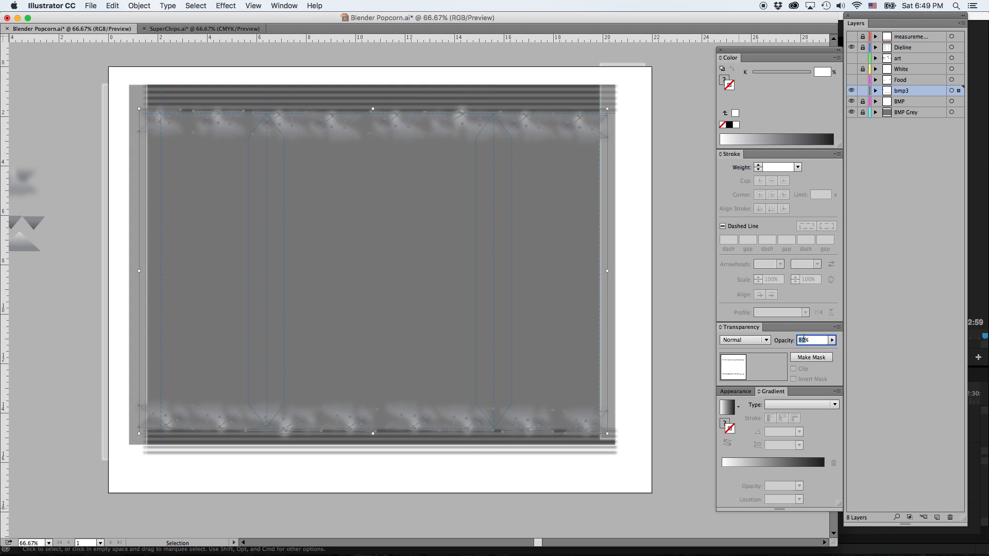
{"action": "type", "text": "7"}
{"action": "type", "text": "70"}
{"action": "key", "text": "Return"}
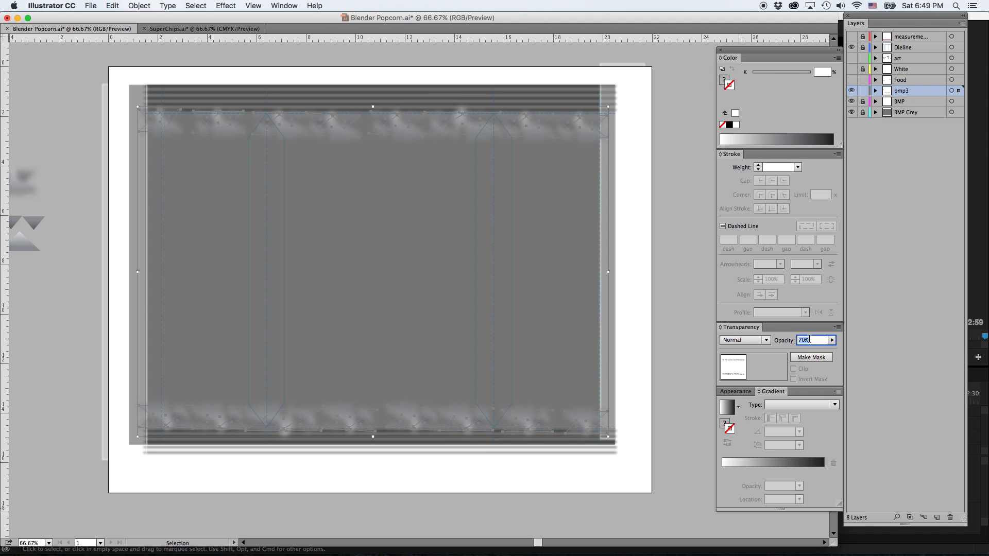
{"action": "type", "text": "60"}
{"action": "key", "text": "Return"}
{"action": "left_click", "coordinate": [641, 286]}
- Hide the Dieline layer so only the bump artwork shows
{"action": "key", "text": "super+minus"}
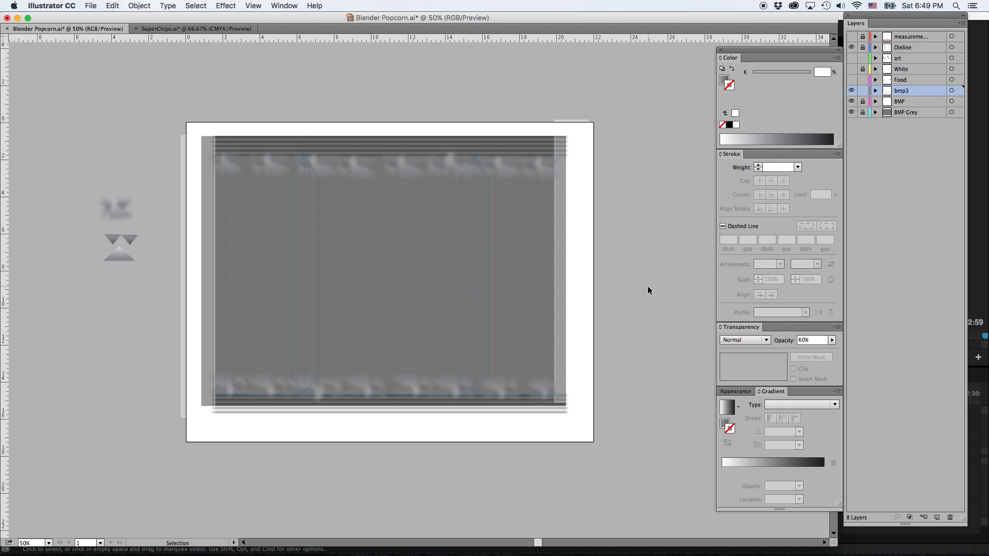
{"action": "left_click", "coordinate": [532, 169]}
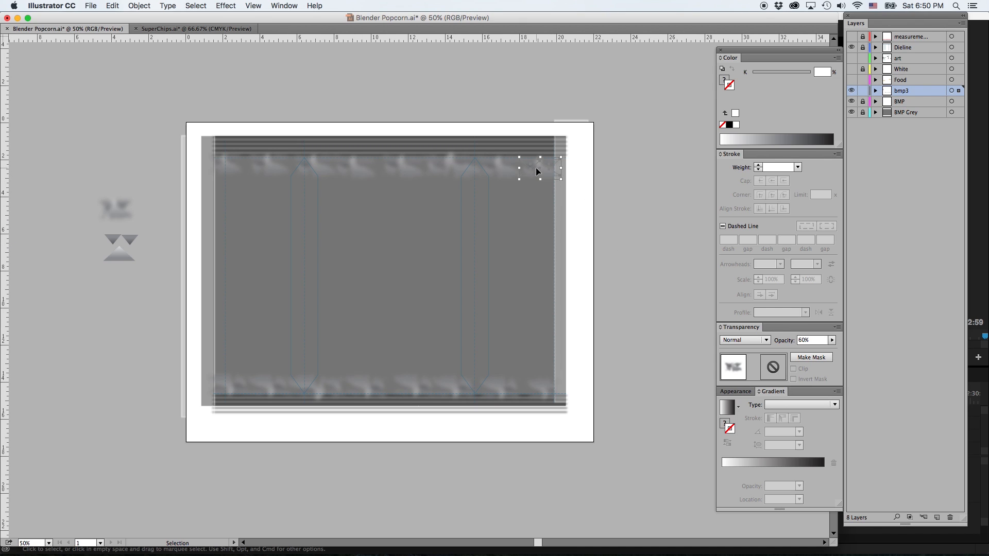
{"action": "left_click", "coordinate": [603, 249]}
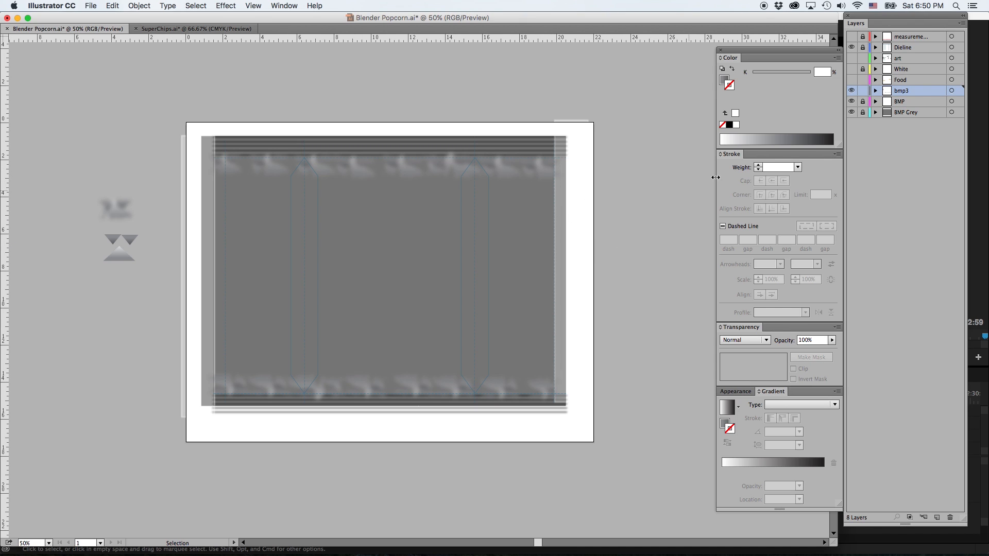
{"action": "left_click", "coordinate": [851, 47]}
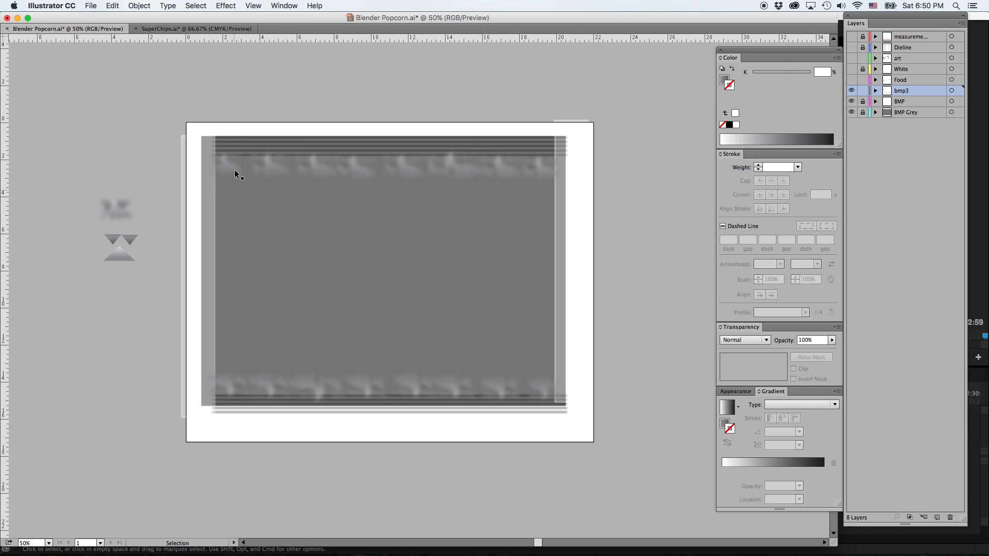
{"action": "left_click", "coordinate": [93, 5]}
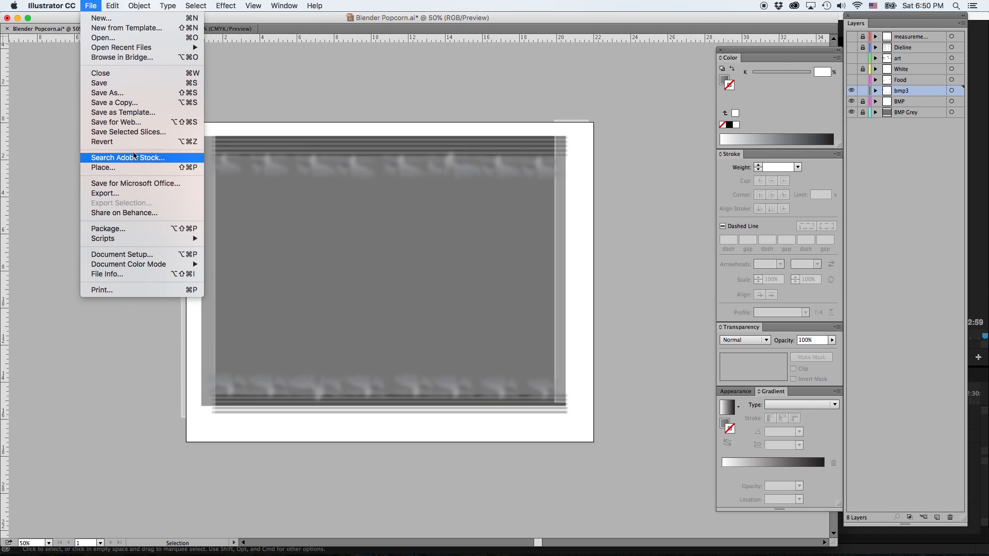
{"action": "left_click", "coordinate": [145, 193]}
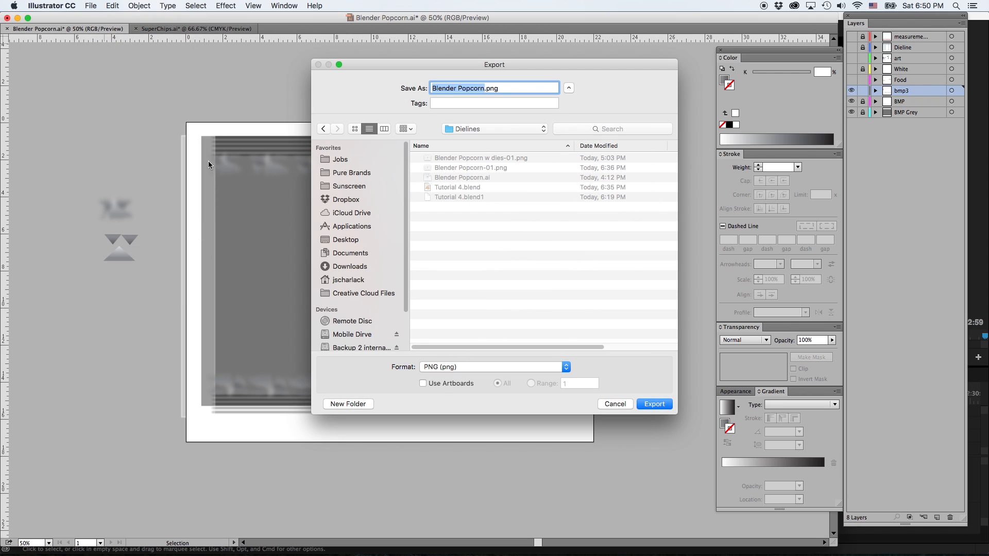
{"action": "left_click", "coordinate": [482, 88]}
{"action": "type", "text": "Bum"}
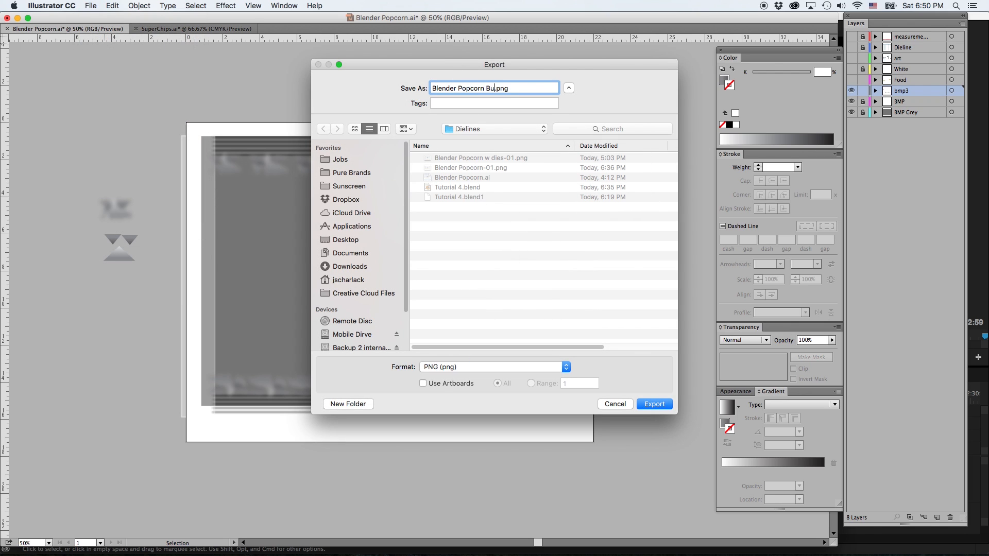
{"action": "type", "text": "p"}
{"action": "key", "text": "Return"}
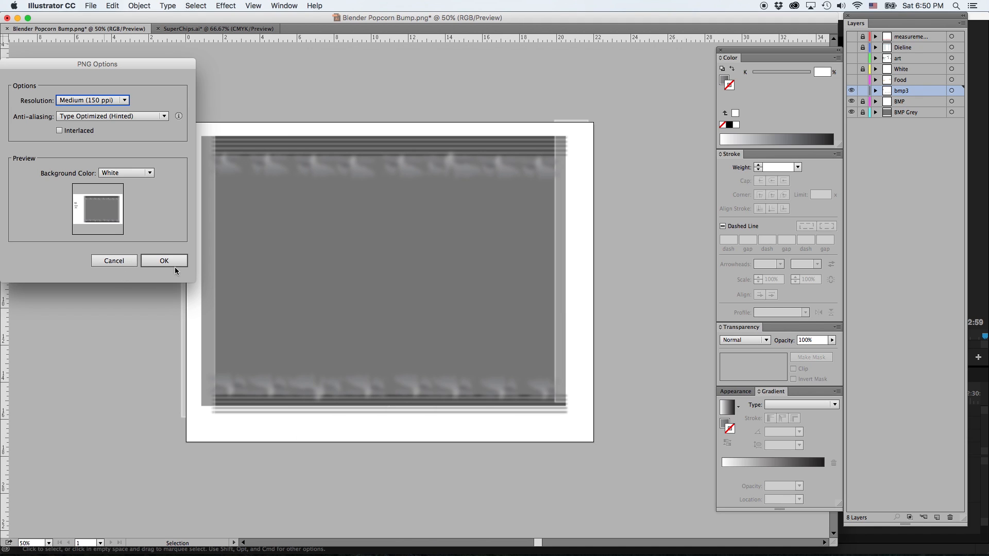
{"action": "left_click", "coordinate": [114, 260]}
- Export the artboard as the PNG Blender Popcorn Bump, with Use Artboards enabled, at Medium (150 ppi) on a white background
{"action": "left_click", "coordinate": [91, 6]}
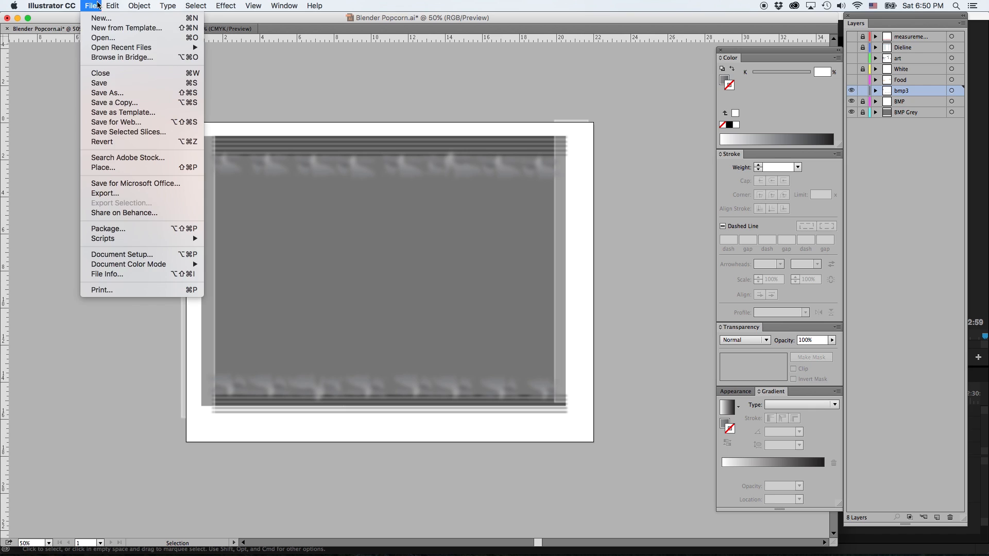
{"action": "left_click", "coordinate": [142, 192]}
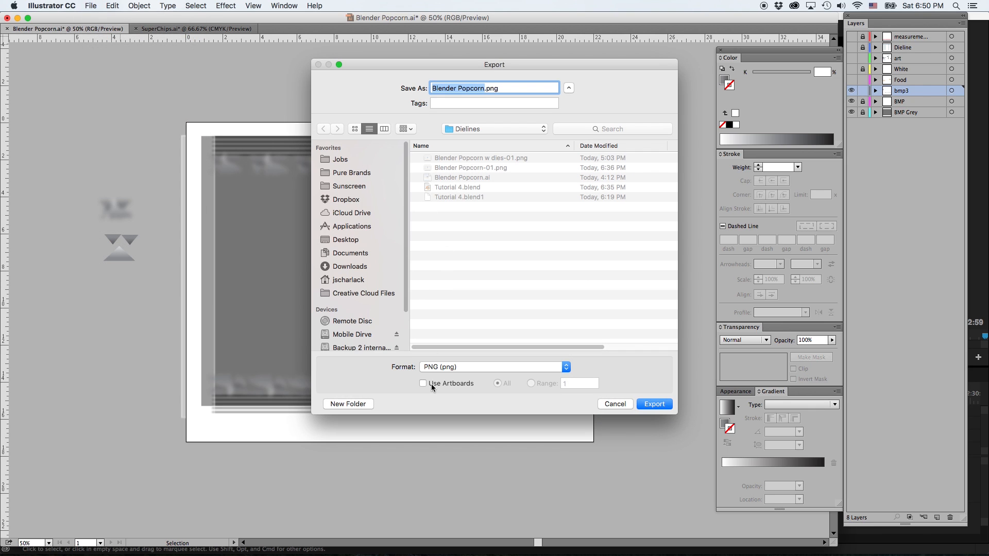
{"action": "left_click", "coordinate": [427, 383]}
{"action": "key", "text": "Right"}
{"action": "type", "text": "B"}
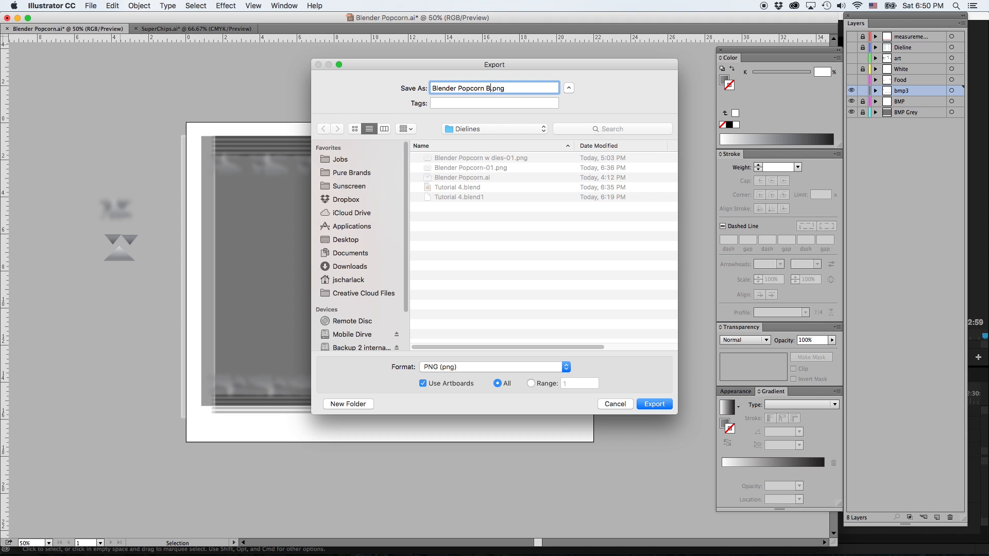
{"action": "type", "text": "ump"}
{"action": "left_click", "coordinate": [652, 404]}
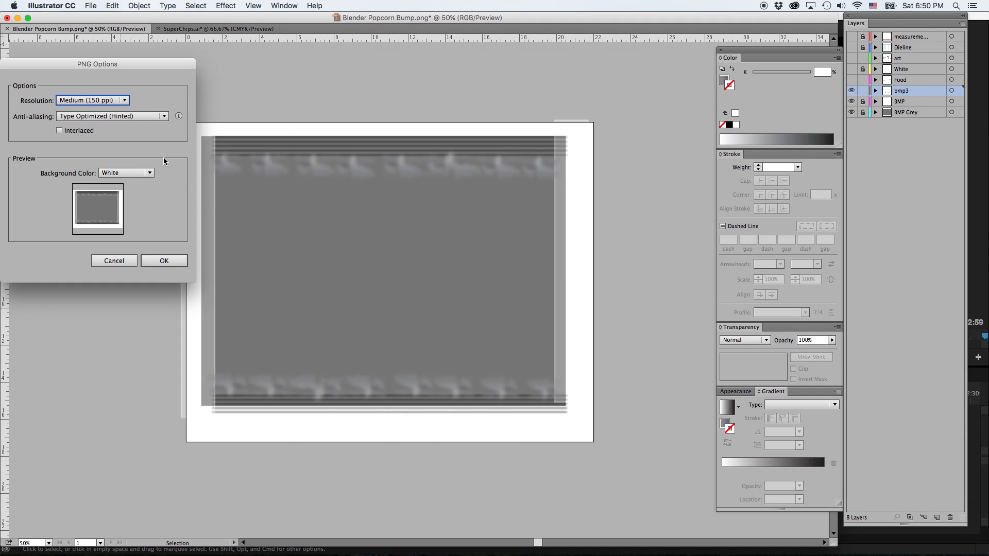
{"action": "left_click", "coordinate": [173, 262]}
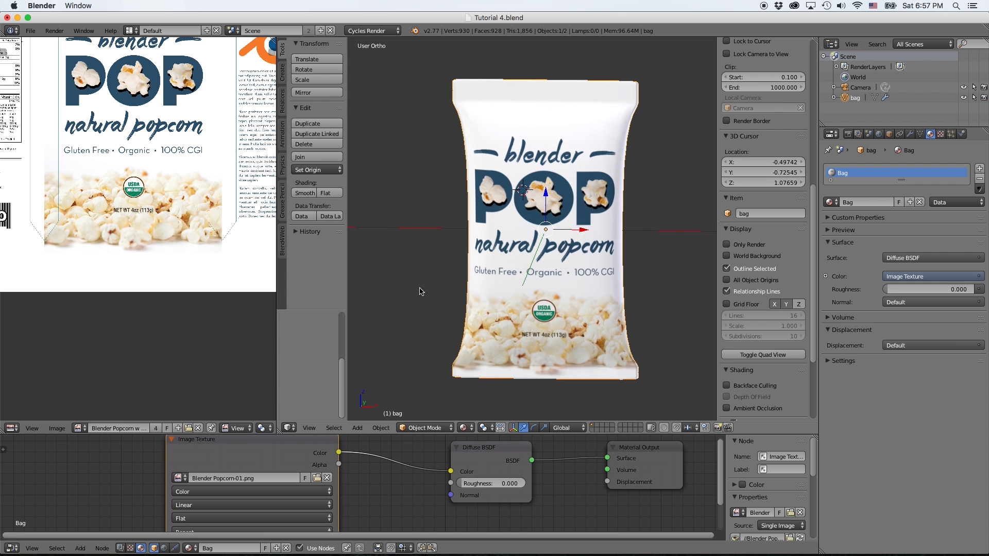
- Switch to Tutorial 4.blend in Blender and maximize the node editor showing the Bag material
{"action": "mouse_move", "coordinate": [419, 288]}
{"action": "middle_mouse_down"}
{"action": "mouse_move", "coordinate": [430, 276]}
{"action": "mouse_move", "coordinate": [423, 289]}
{"action": "middle_mouse_up"}
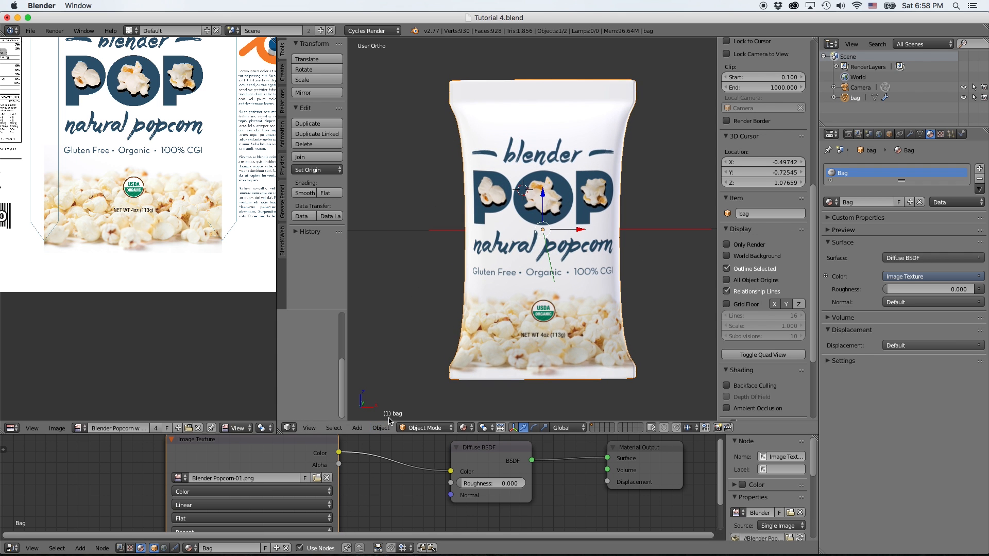
{"action": "middle_click_drag", "start_coordinate": [510, 294], "coordinate": [480, 300]}
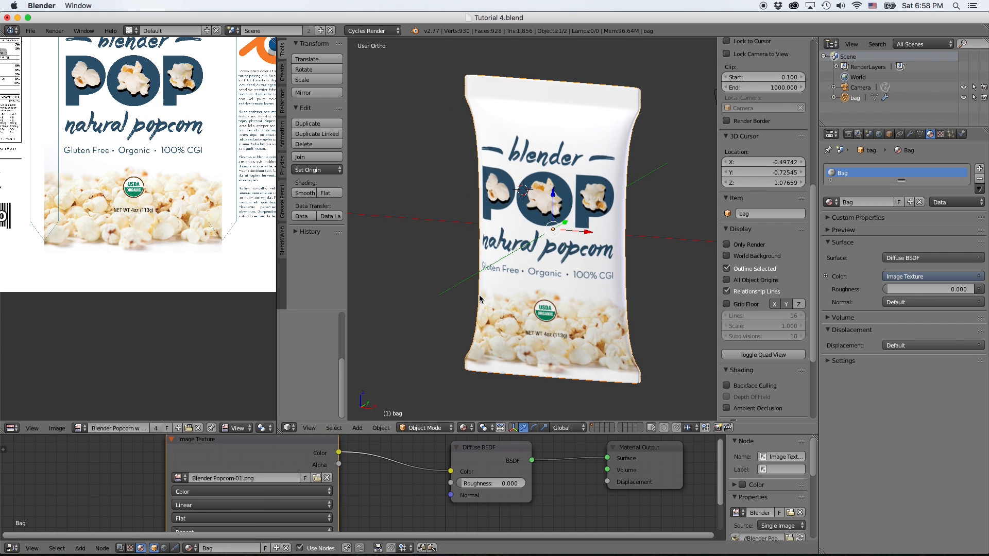
{"action": "key", "text": "ctrl+space"}
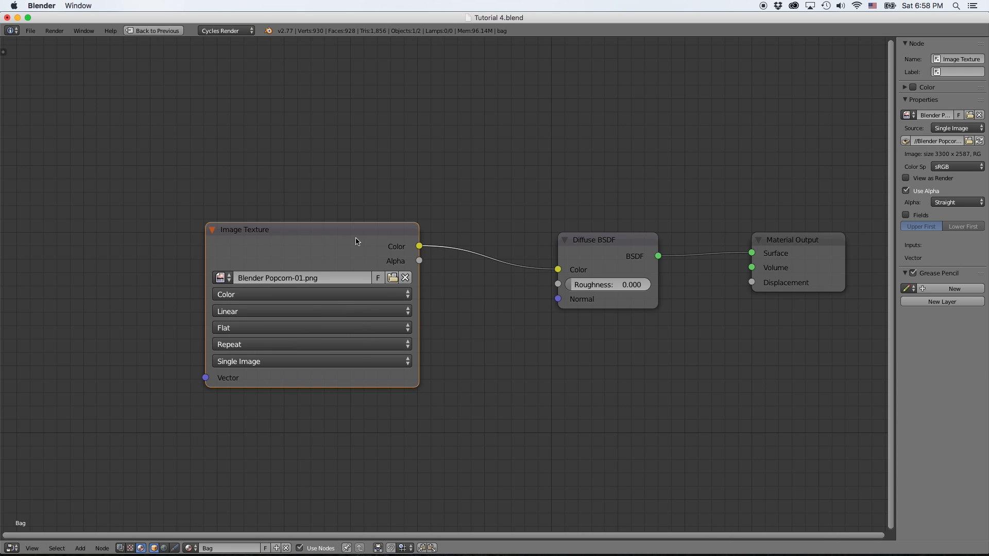
- Add a second Image Texture node below the Blender Popcorn-01.png texture node in the Bag material
{"action": "left_click_drag", "start_coordinate": [358, 239], "coordinate": [353, 201]}
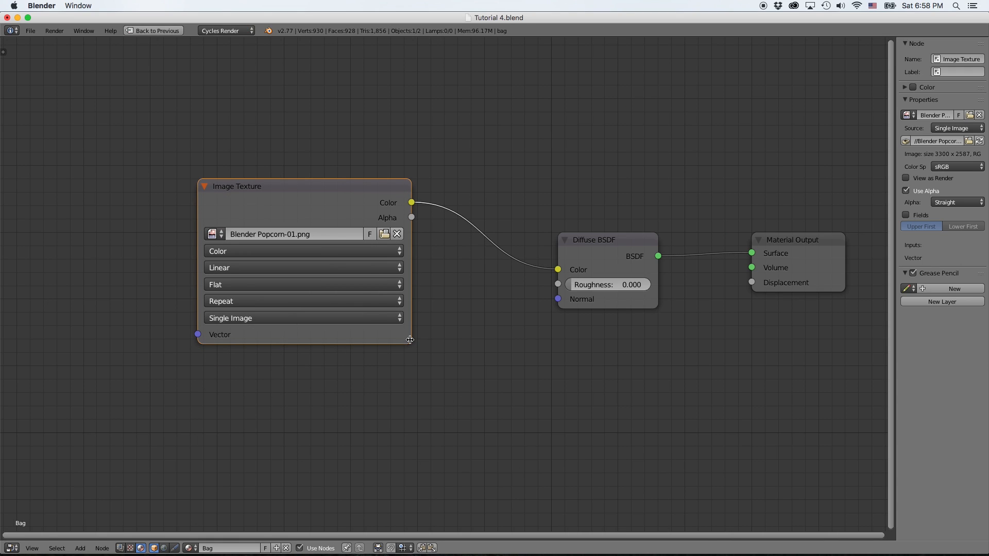
{"action": "scroll", "coordinate": [286, 212], "scroll_direction": "down", "scroll_amount": 1}
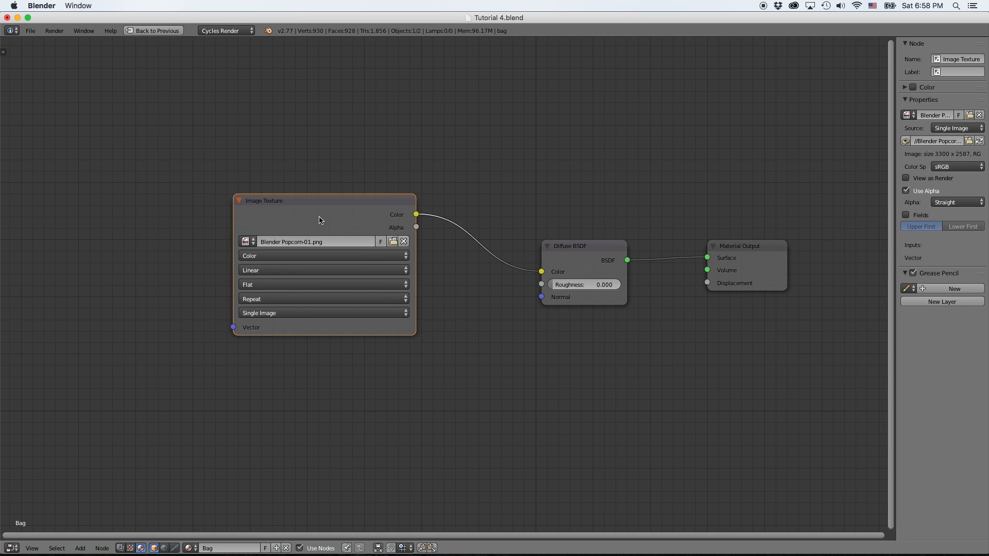
{"action": "key", "text": "shift+a"}
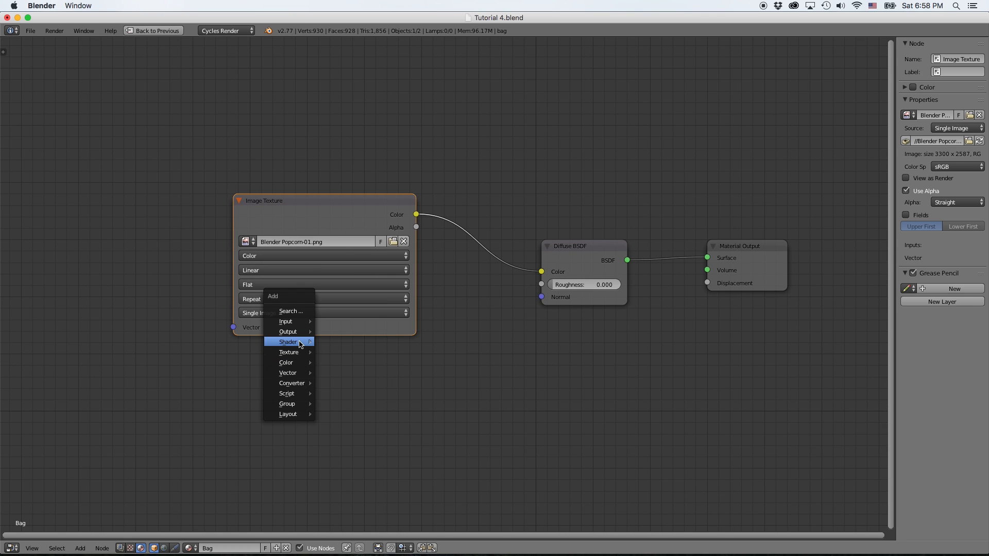
{"action": "mouse_move", "coordinate": [300, 353]}
{"action": "left_click", "coordinate": [338, 351]}
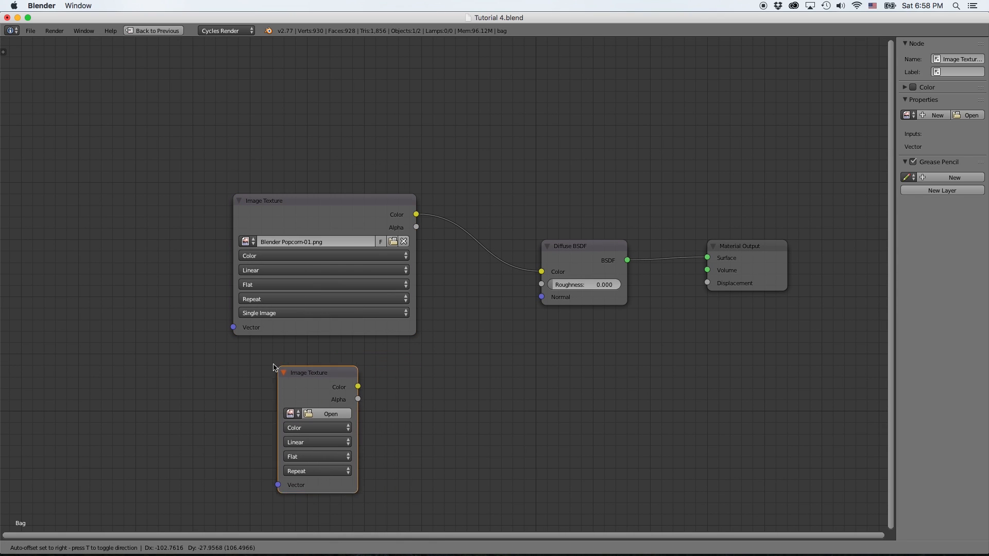
{"action": "left_click", "coordinate": [254, 359]}
{"action": "left_click_drag", "start_coordinate": [258, 367], "coordinate": [222, 368]}
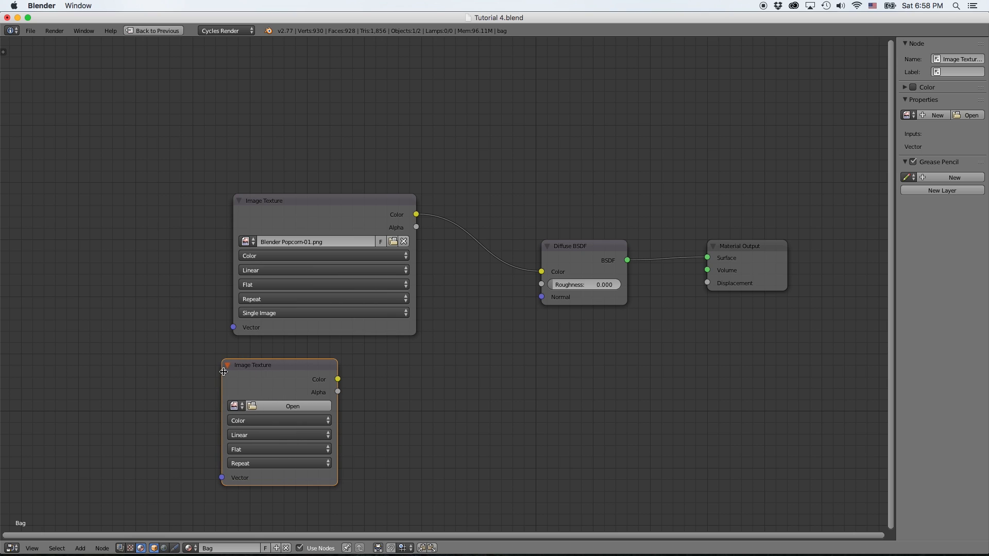
- Load Blender Popcorn Bump-01.png into the new Image Texture node and move the node further left to free space beside it
{"action": "left_click", "coordinate": [272, 407]}
{"action": "double_click", "coordinate": [216, 93]}
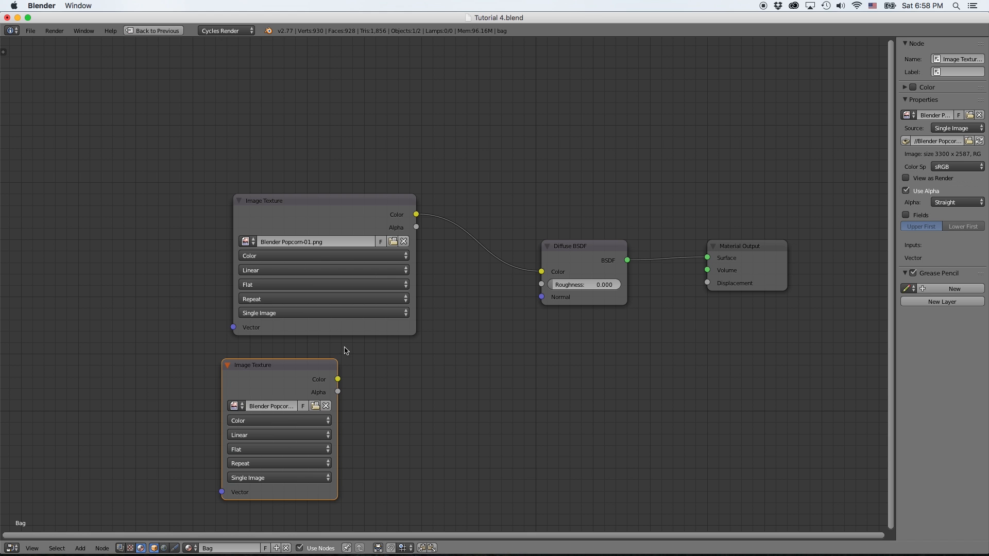
{"action": "left_click_drag", "start_coordinate": [312, 374], "coordinate": [172, 364]}
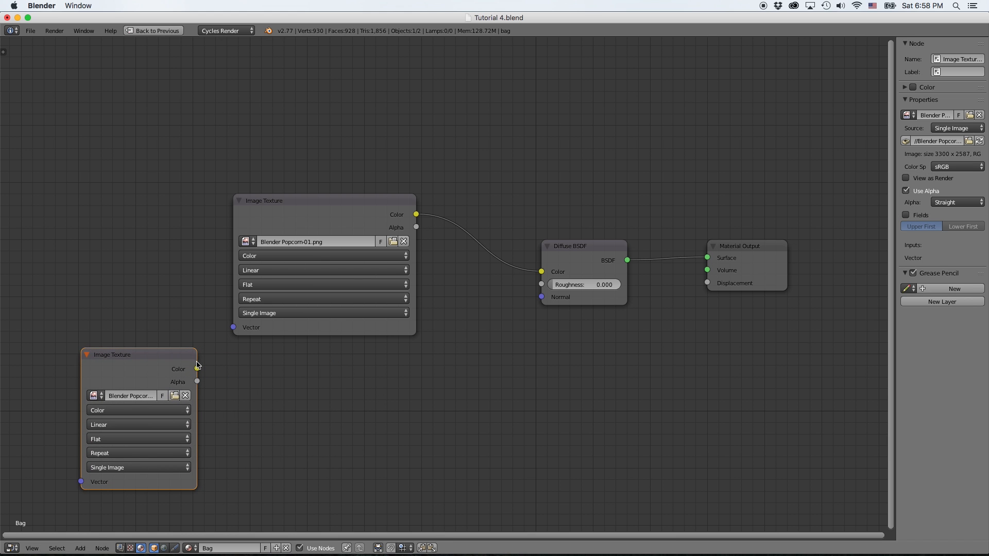
- Spread out the Material Output and Diffuse BSDF nodes and add a Bump node beside the bump image texture
{"action": "left_click", "coordinate": [752, 260]}
{"action": "left_click_drag", "start_coordinate": [752, 260], "coordinate": [805, 233]}
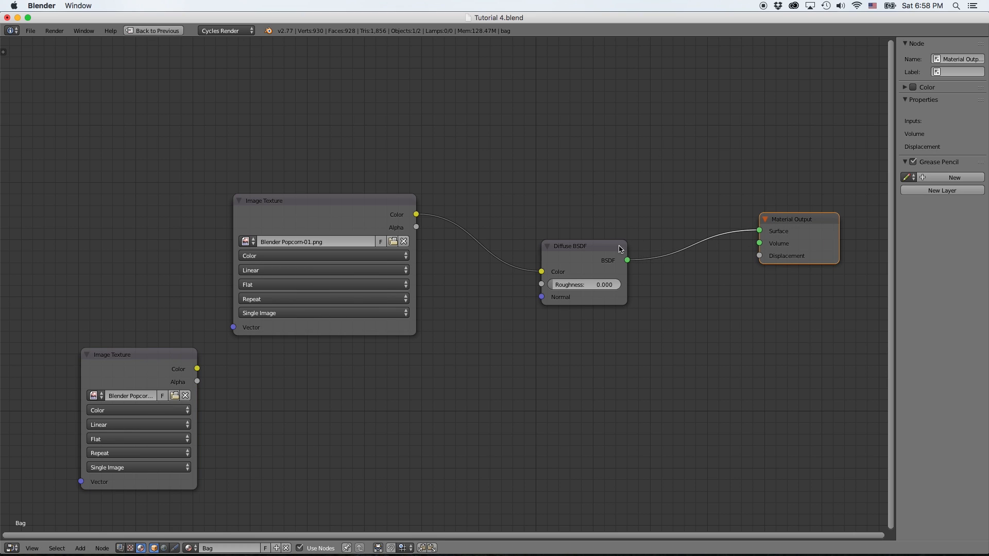
{"action": "left_click_drag", "start_coordinate": [610, 248], "coordinate": [637, 202]}
{"action": "key", "text": "shift+a"}
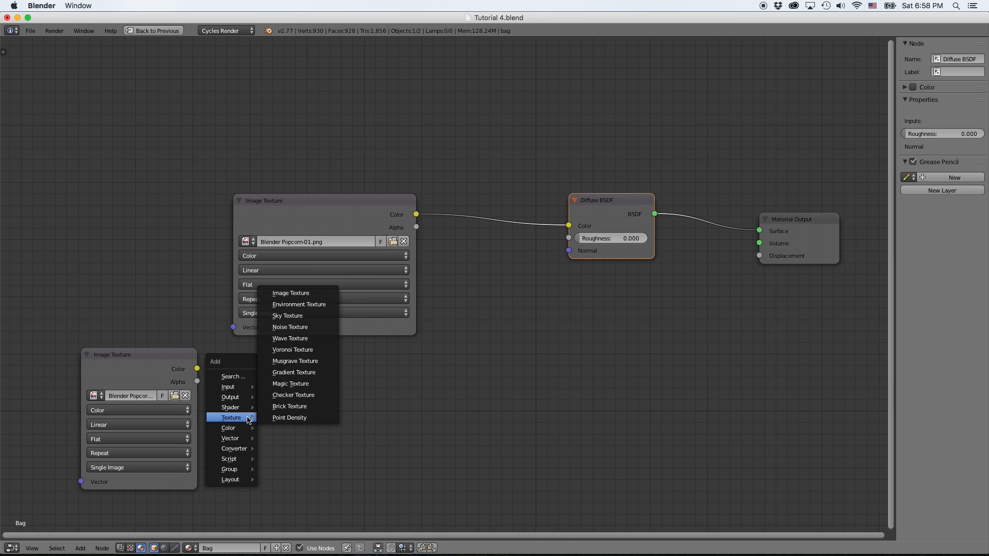
{"action": "mouse_move", "coordinate": [244, 441]}
{"action": "left_click", "coordinate": [277, 449]}
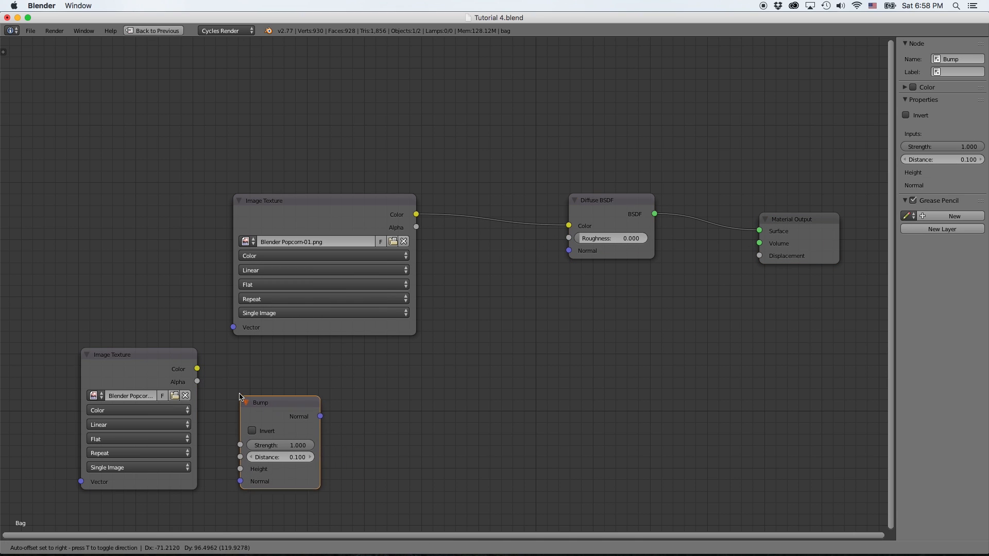
{"action": "left_click", "coordinate": [243, 385]}
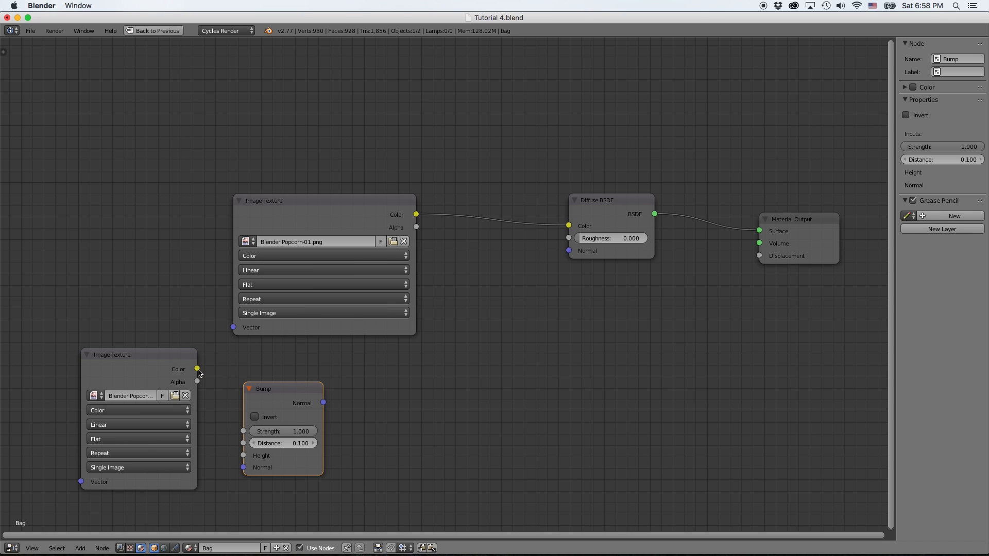
- Set the bump texture to Non-Color Data and link its Color to the Bump Height, and Bump Normal to the Diffuse BSDF Normal
{"action": "left_click", "coordinate": [115, 412]}
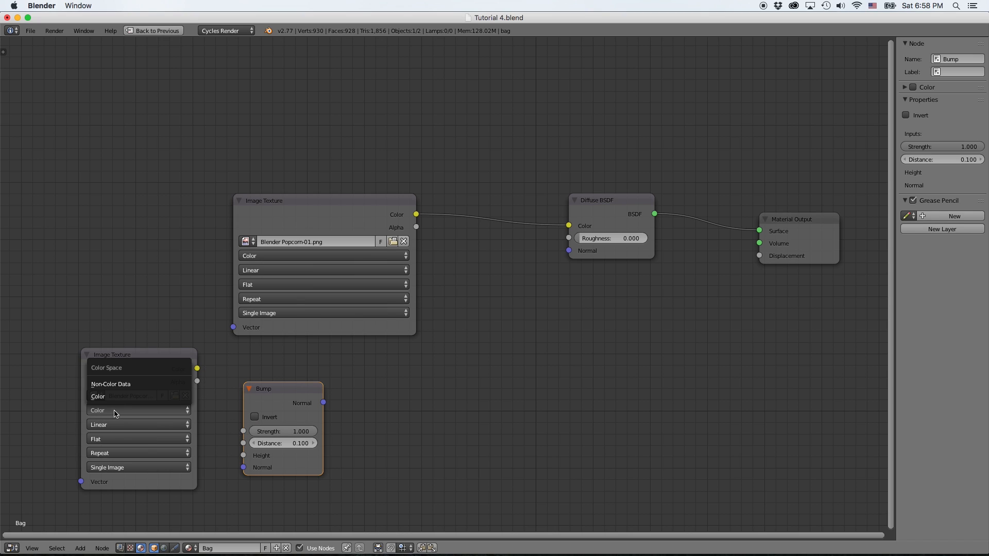
{"action": "left_click", "coordinate": [116, 385]}
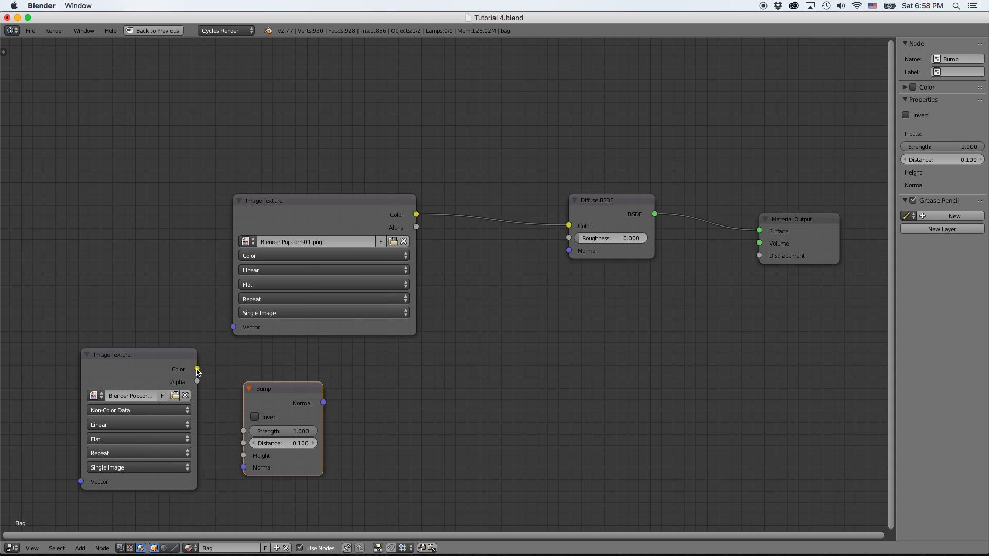
{"action": "left_click_drag", "start_coordinate": [198, 369], "coordinate": [246, 437]}
{"action": "left_click_drag", "start_coordinate": [247, 432], "coordinate": [243, 455]}
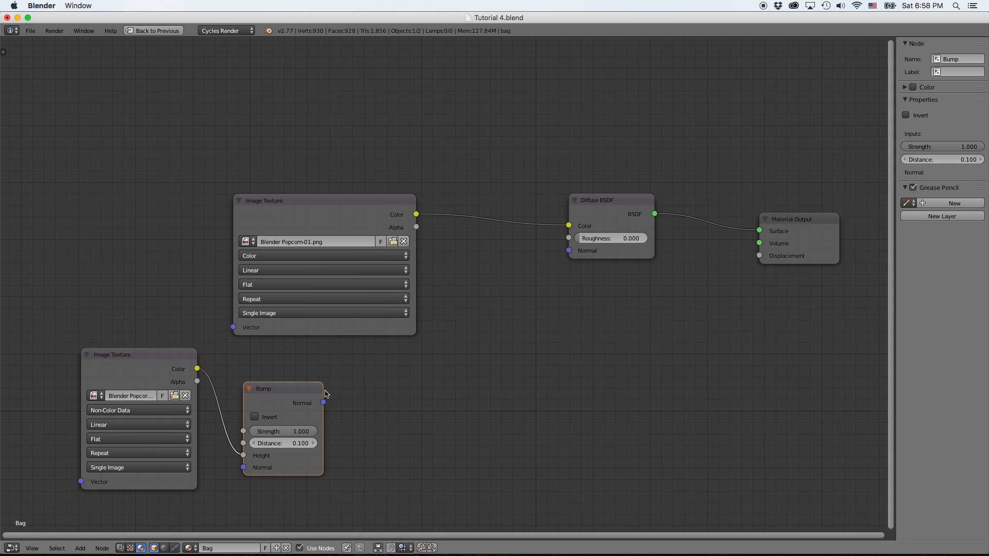
{"action": "left_click_drag", "start_coordinate": [310, 387], "coordinate": [566, 254]}
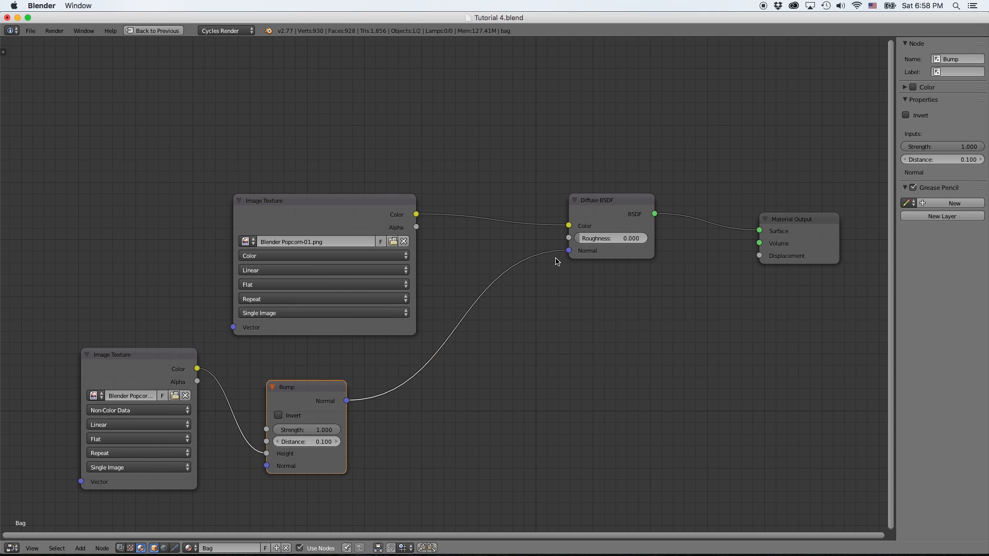
- Restore the full layout, preview the bag in Rendered viewport shading, and return to Material shading
{"action": "key", "text": "ctrl+Up"}
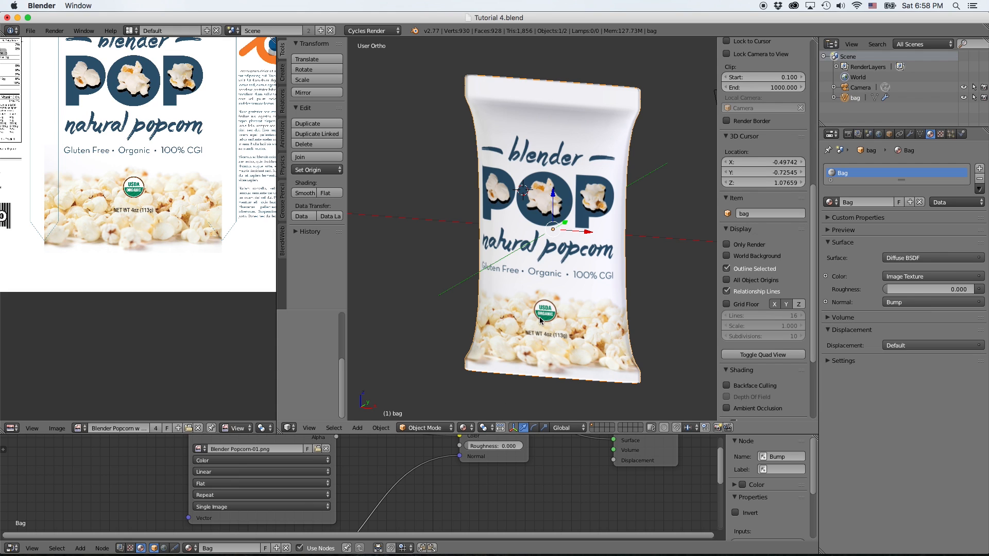
{"action": "left_click", "coordinate": [469, 428]}
{"action": "left_click", "coordinate": [482, 361]}
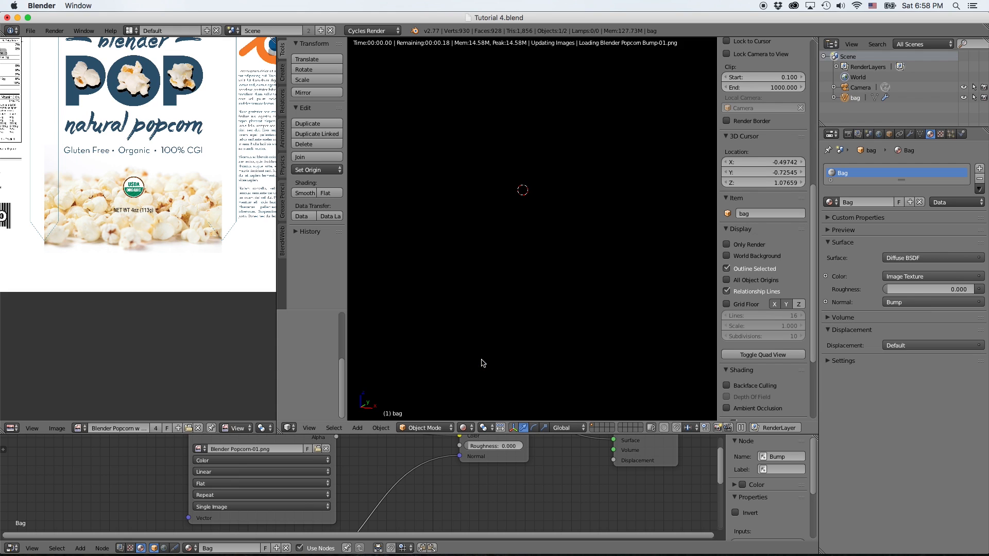
{"action": "left_click", "coordinate": [463, 427]}
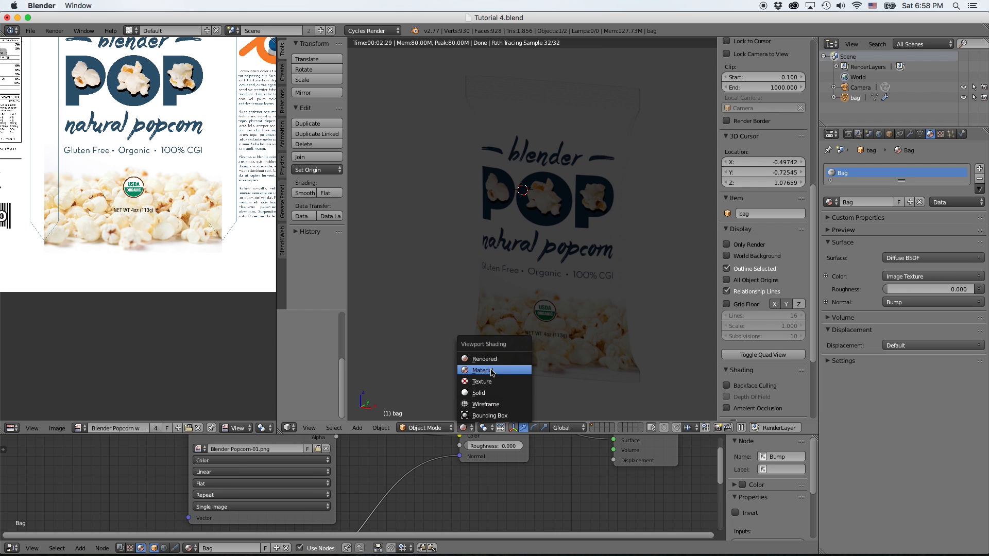
{"action": "left_click", "coordinate": [487, 370]}
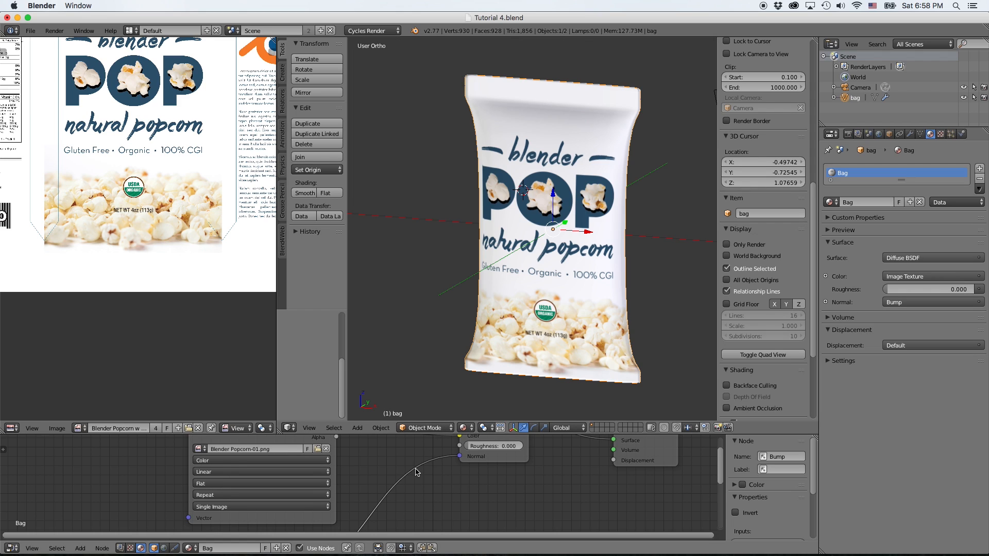
- Switch the node editor to the World nodes, enable Use Nodes, and maximize the editor
{"action": "scroll", "coordinate": [417, 473], "scroll_direction": "down", "scroll_amount": 1}
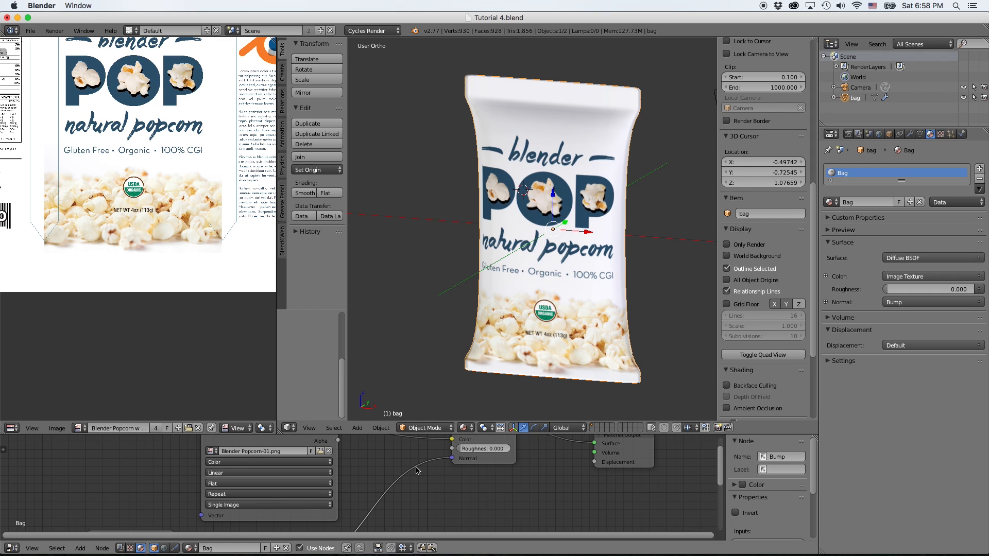
{"action": "left_click", "coordinate": [164, 549]}
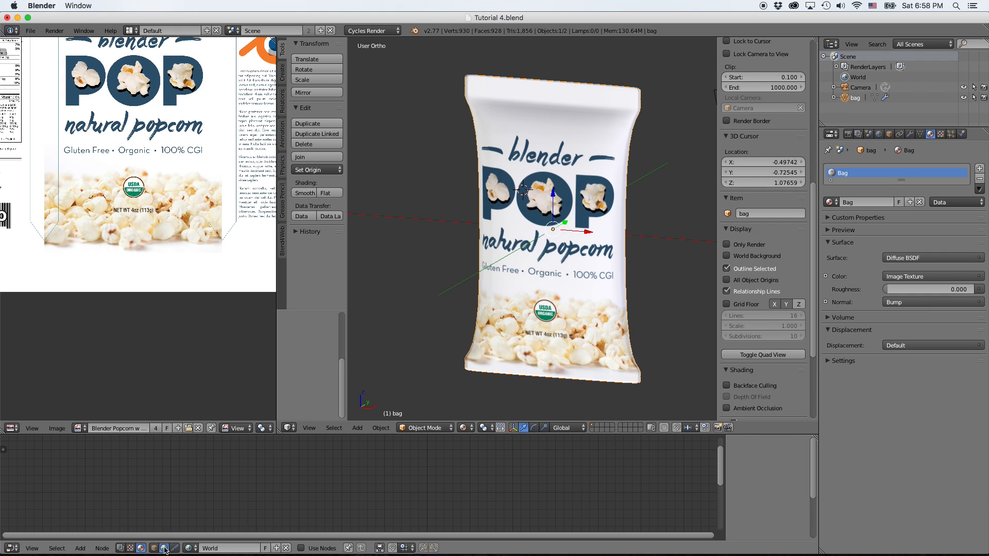
{"action": "left_click", "coordinate": [319, 549]}
{"action": "key", "text": "ctrl+space"}
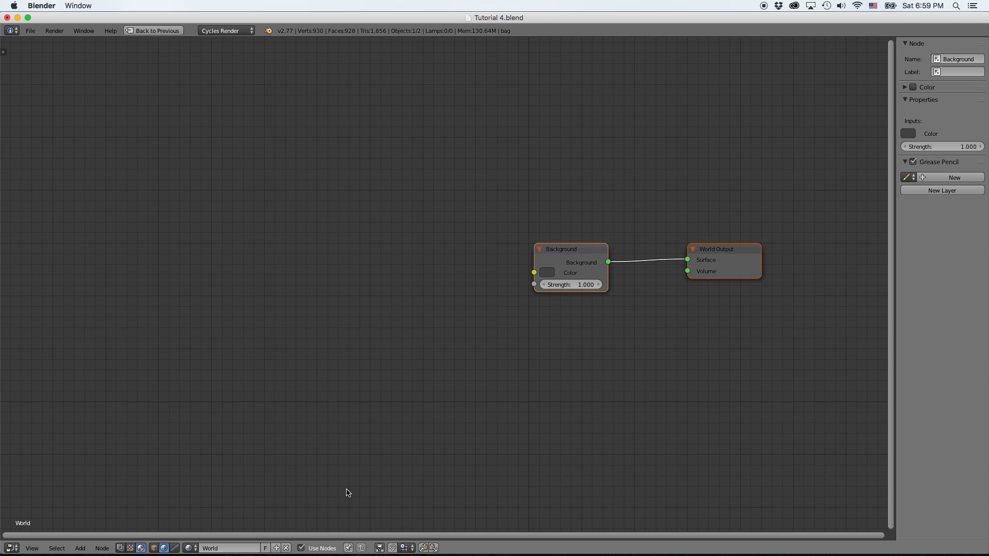
- Add an Environment Texture node in front of the Background node
{"action": "scroll", "coordinate": [412, 418], "scroll_direction": "up", "scroll_amount": 2}
{"action": "scroll", "coordinate": [340, 415], "scroll_direction": "left", "scroll_amount": 3}
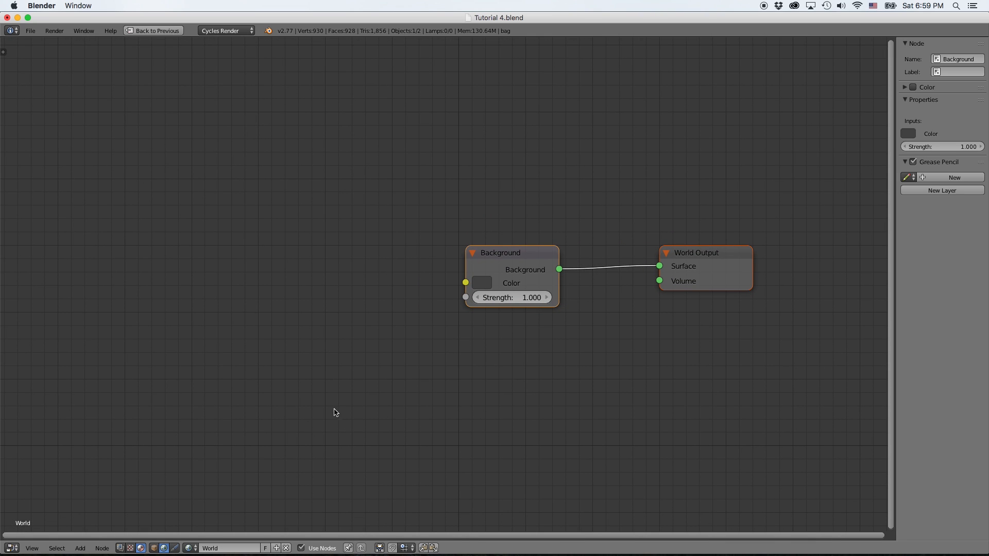
{"action": "key", "text": "shift+a"}
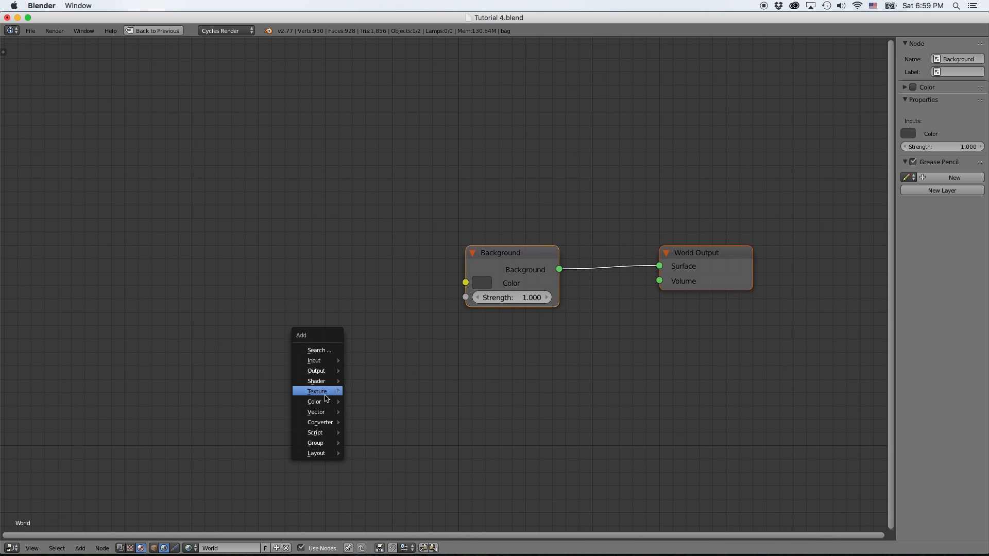
{"action": "mouse_move", "coordinate": [330, 392]}
{"action": "left_click", "coordinate": [369, 393]}
{"action": "left_click", "coordinate": [355, 288]}
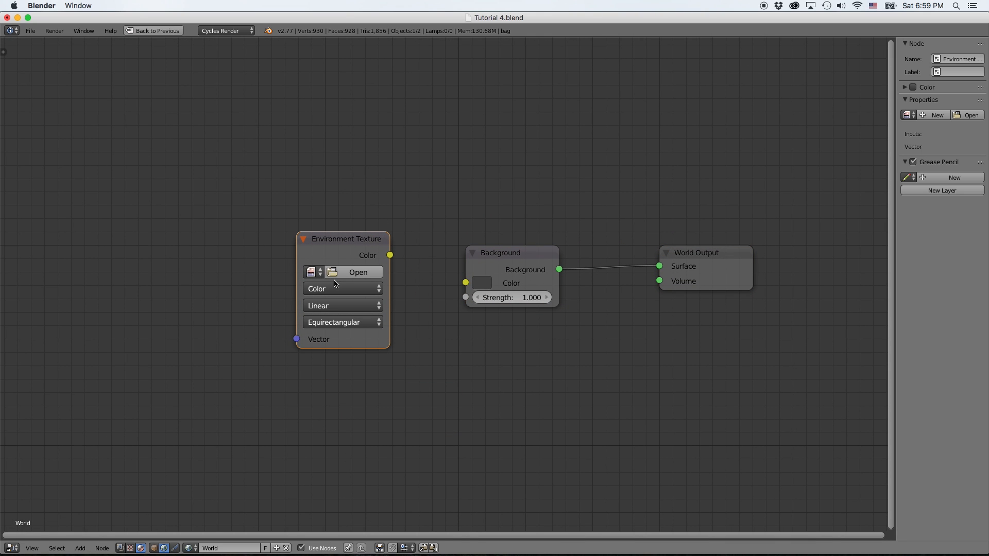
- Load hdr JS 1.png from the Initial GFX folder into the Environment Texture and link its Color to the Background Color
{"action": "left_click", "coordinate": [354, 271]}
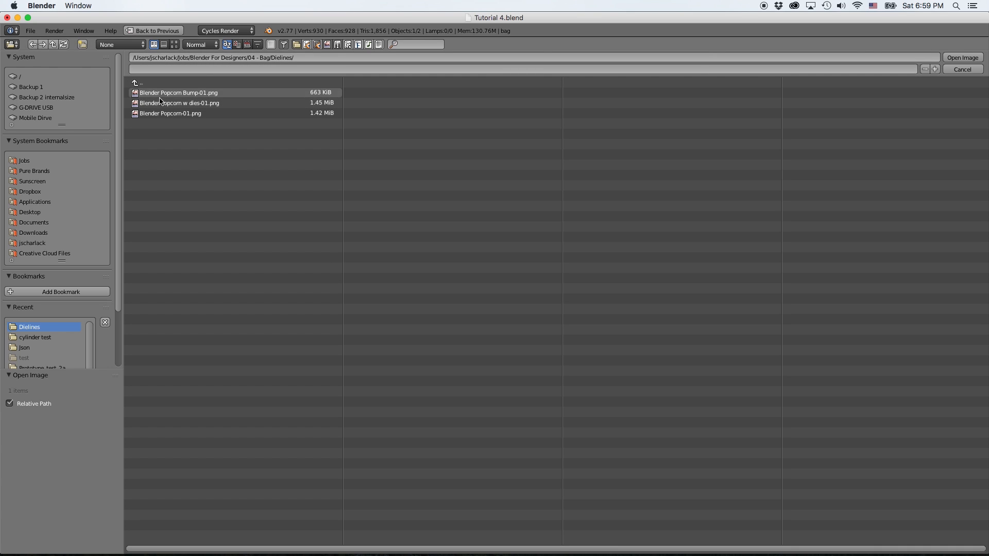
{"action": "left_click", "coordinate": [172, 83]}
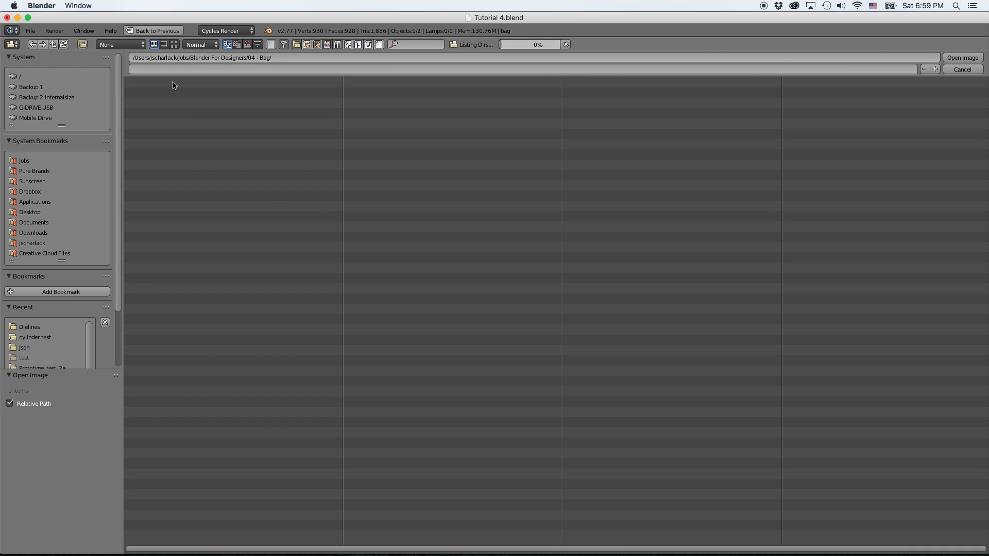
{"action": "double_click", "coordinate": [170, 114]}
{"action": "double_click", "coordinate": [164, 93]}
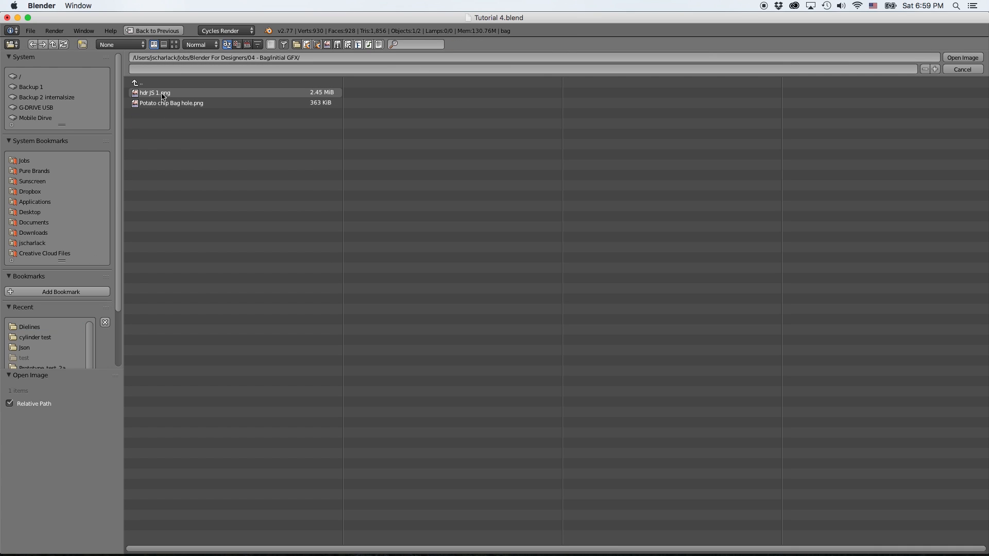
{"action": "left_click_drag", "start_coordinate": [391, 255], "coordinate": [455, 283]}
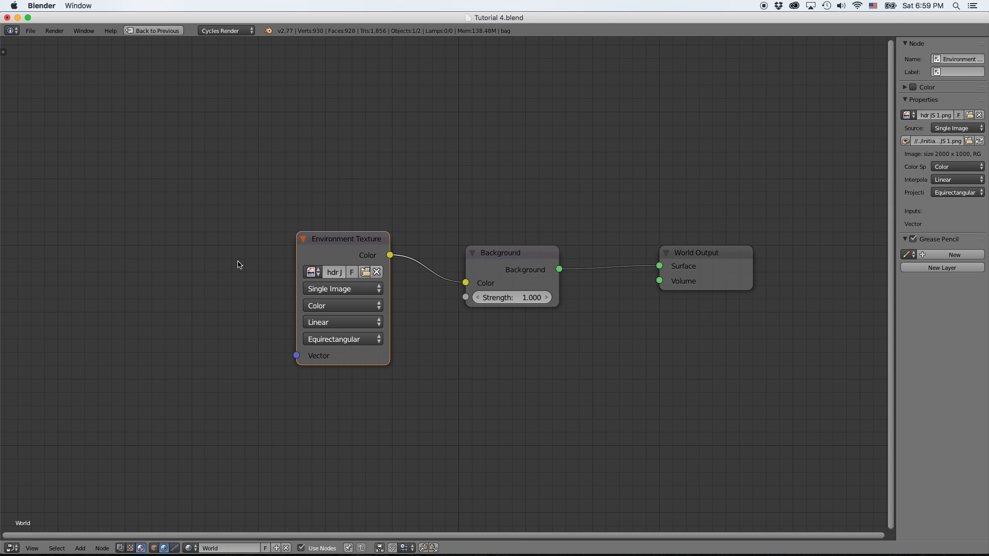
- Add a Texture Coordinate node well ahead of the Environment Texture, leaving room for another node between them
{"action": "middle_click_drag", "start_coordinate": [238, 265], "coordinate": [400, 261]}
{"action": "scroll", "coordinate": [398, 264], "scroll_direction": "down", "scroll_amount": 1}
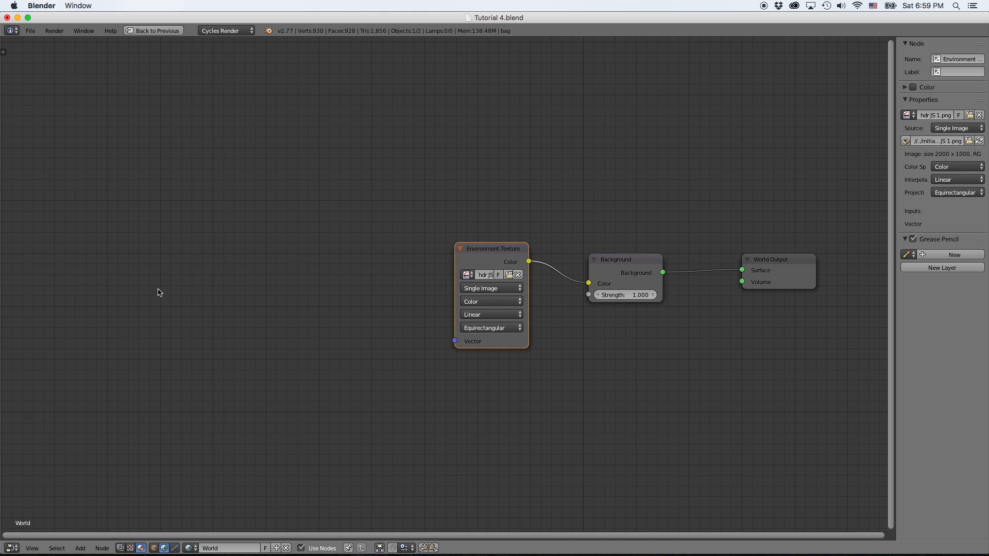
{"action": "key", "text": "shift+a"}
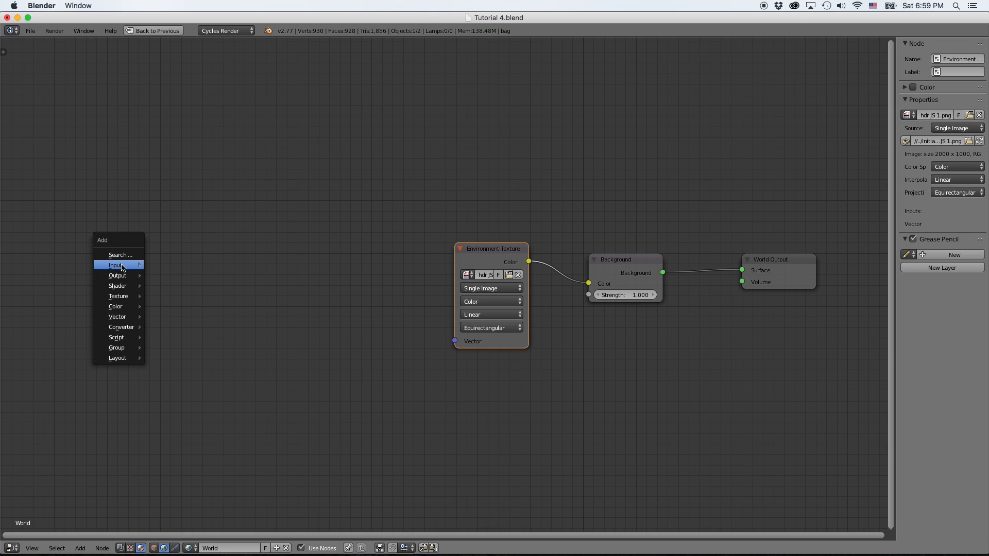
{"action": "mouse_move", "coordinate": [123, 266]}
{"action": "left_click", "coordinate": [197, 264]}
{"action": "left_click", "coordinate": [132, 273]}
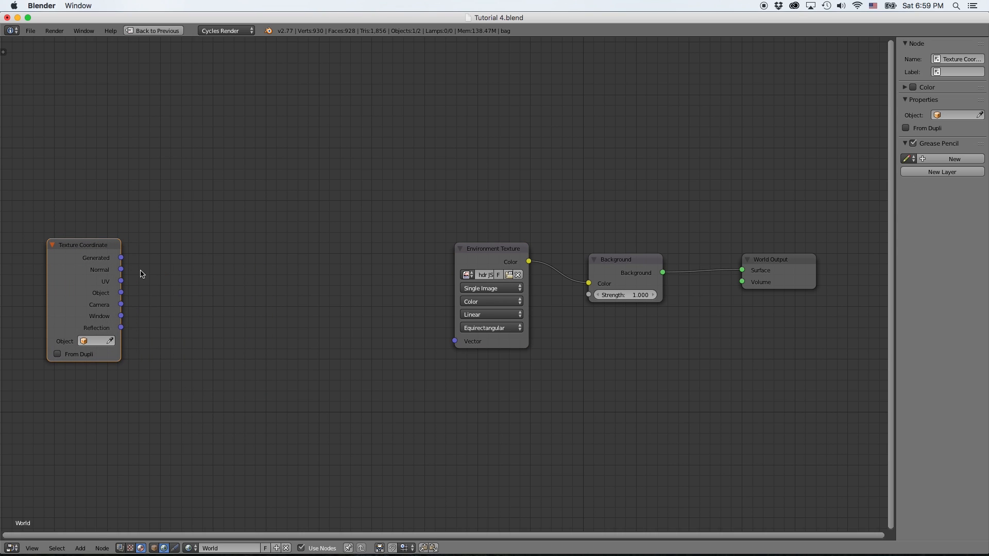
- Add a Mapping node between them, linking Texture Coordinate Generated to its Vector input and its output to the Environment Texture Vector
{"action": "key", "text": "shift+a"}
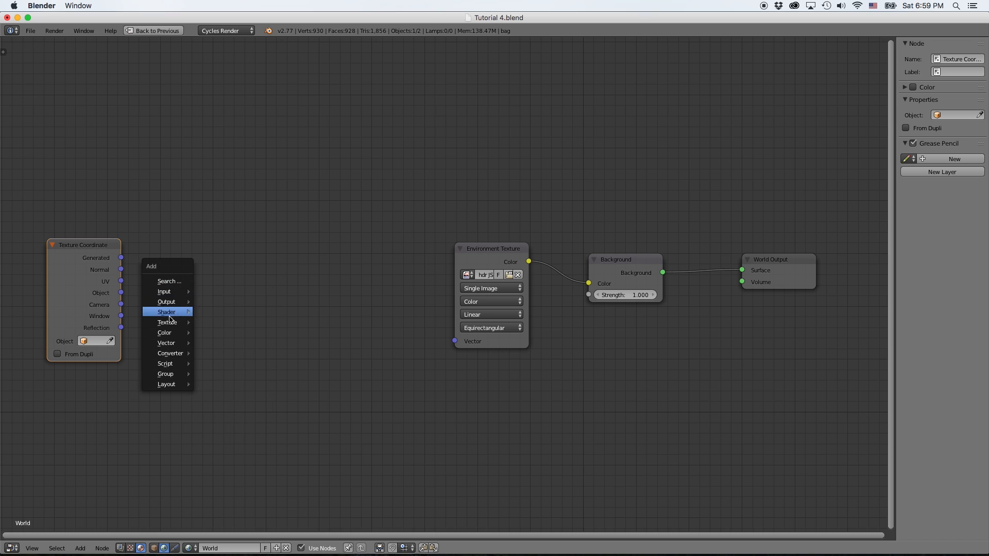
{"action": "mouse_move", "coordinate": [167, 342]}
{"action": "left_click", "coordinate": [226, 342]}
{"action": "left_click", "coordinate": [204, 319]}
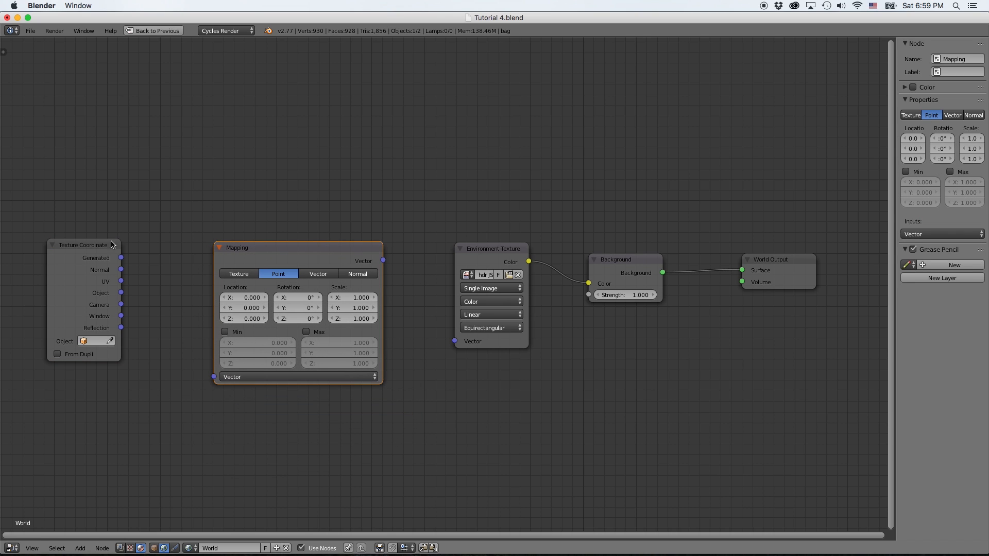
{"action": "left_click_drag", "start_coordinate": [122, 260], "coordinate": [213, 376]}
{"action": "left_click_drag", "start_coordinate": [383, 260], "coordinate": [454, 341]}
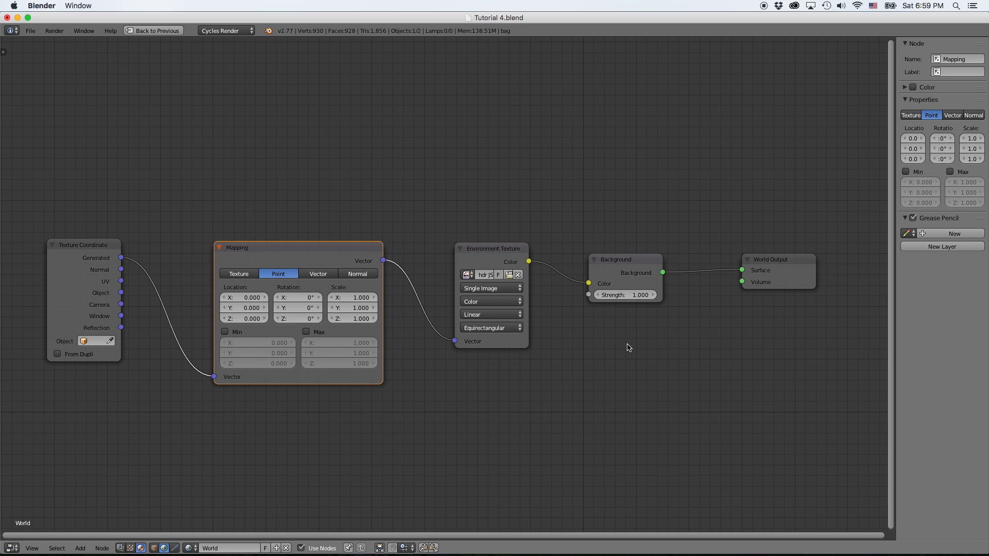
- Restore the multi-editor layout and merge the image editor's area into the 3D view to enlarge it
{"action": "key", "text": "shift+space"}
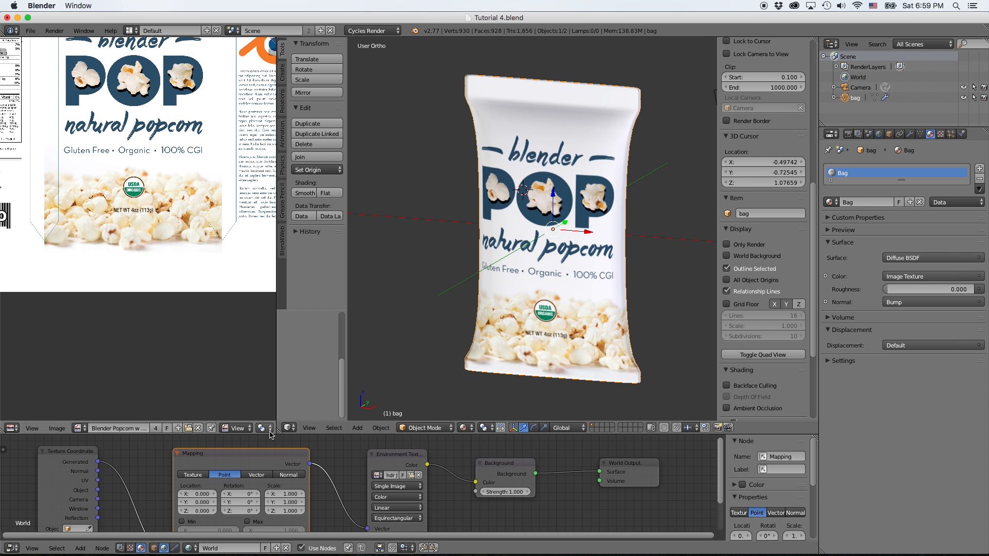
{"action": "left_click_drag", "start_coordinate": [278, 431], "coordinate": [155, 232]}
{"action": "scroll", "coordinate": [490, 308], "scroll_direction": "down", "scroll_amount": 3}
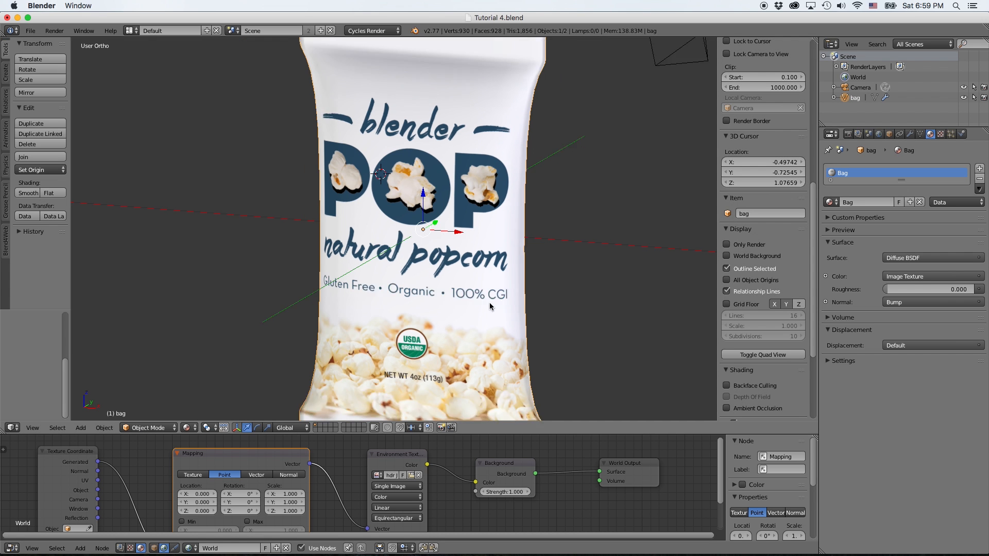
- Preview the bag with rendered shading in perspective and examine the HDR environment lighting from several angles
{"action": "key", "text": "shift+z"}
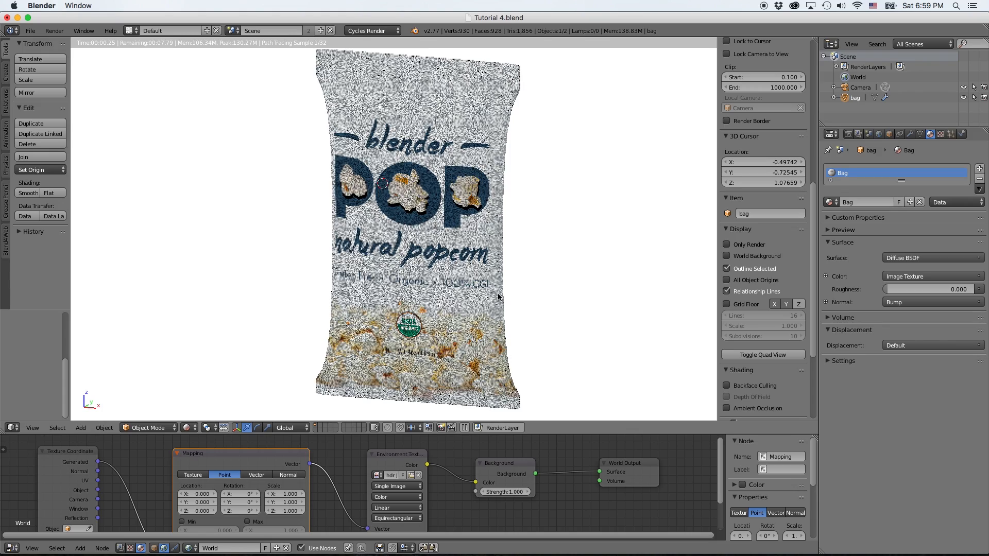
{"action": "scroll", "coordinate": [486, 298], "scroll_direction": "down", "scroll_amount": 2}
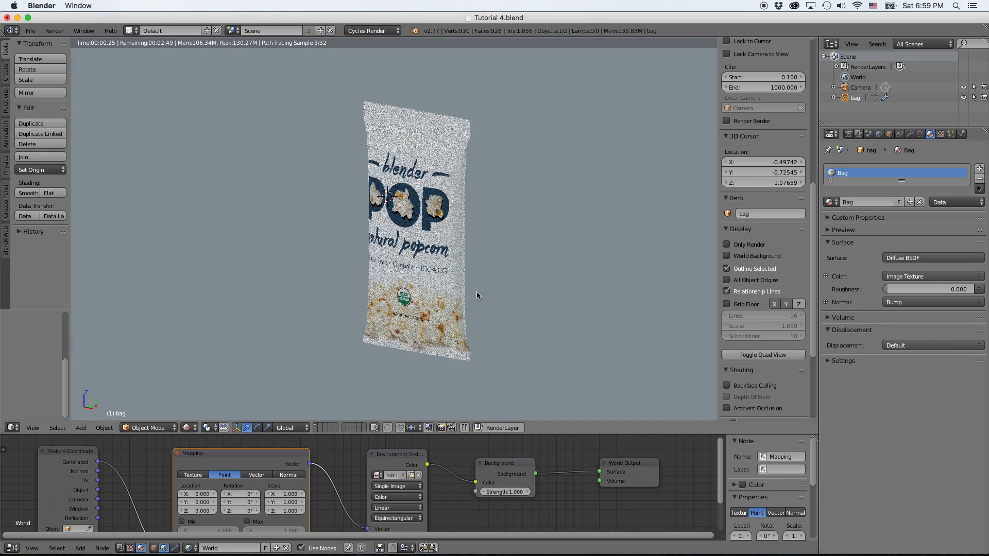
{"action": "key", "text": "KP_5"}
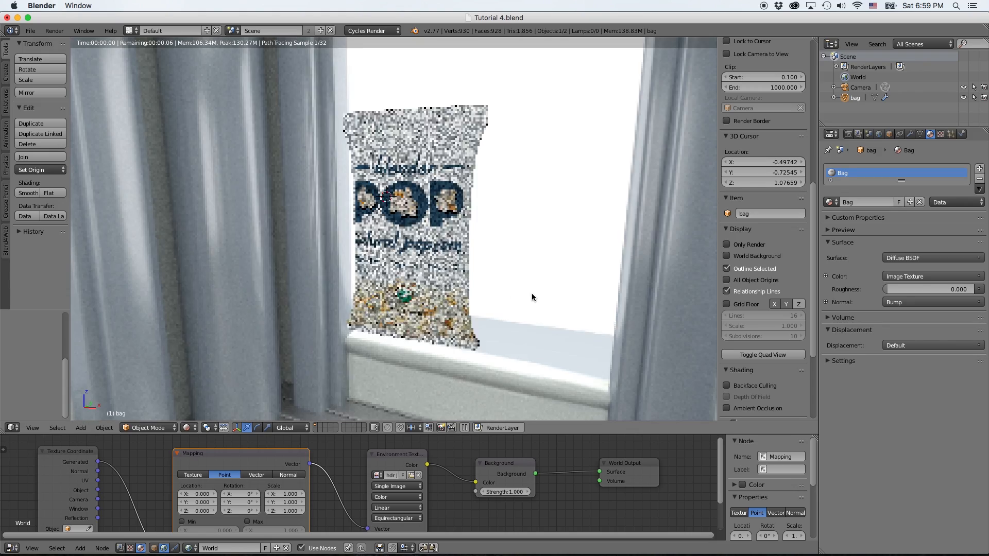
{"action": "mouse_move", "coordinate": [483, 299]}
{"action": "middle_mouse_down"}
{"action": "mouse_move", "coordinate": [368, 304]}
{"action": "mouse_move", "coordinate": [516, 313]}
{"action": "mouse_move", "coordinate": [482, 311]}
{"action": "middle_mouse_up"}
{"action": "scroll", "coordinate": [482, 311], "scroll_direction": "up", "scroll_amount": 2}
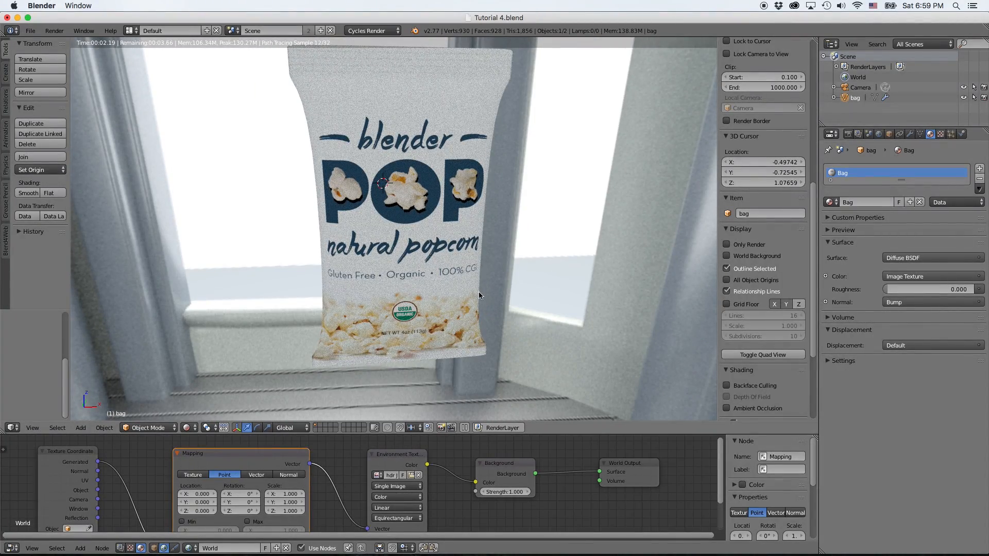
{"action": "scroll", "coordinate": [412, 104], "scroll_direction": "up", "scroll_amount": 2}
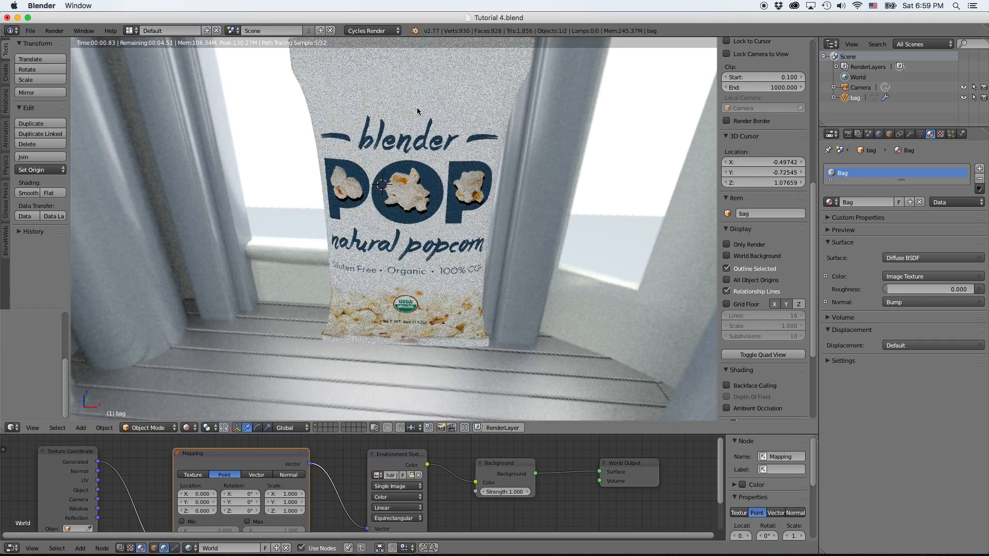
{"action": "scroll", "coordinate": [416, 108], "scroll_direction": "down", "scroll_amount": 2}
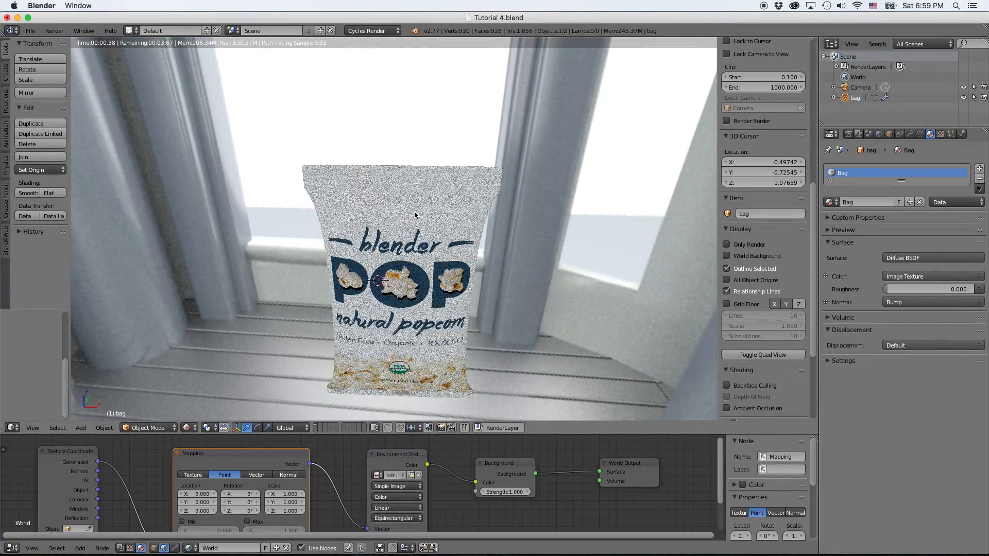
{"action": "middle_click_drag", "start_coordinate": [423, 253], "coordinate": [464, 210], "text": "shift"}
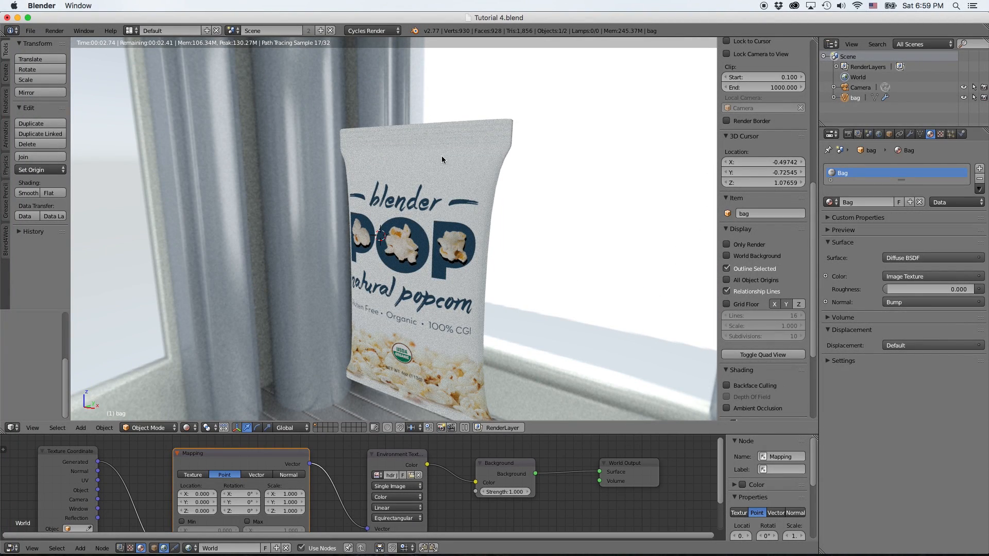
{"action": "scroll", "coordinate": [459, 231], "scroll_direction": "down", "scroll_amount": 1}
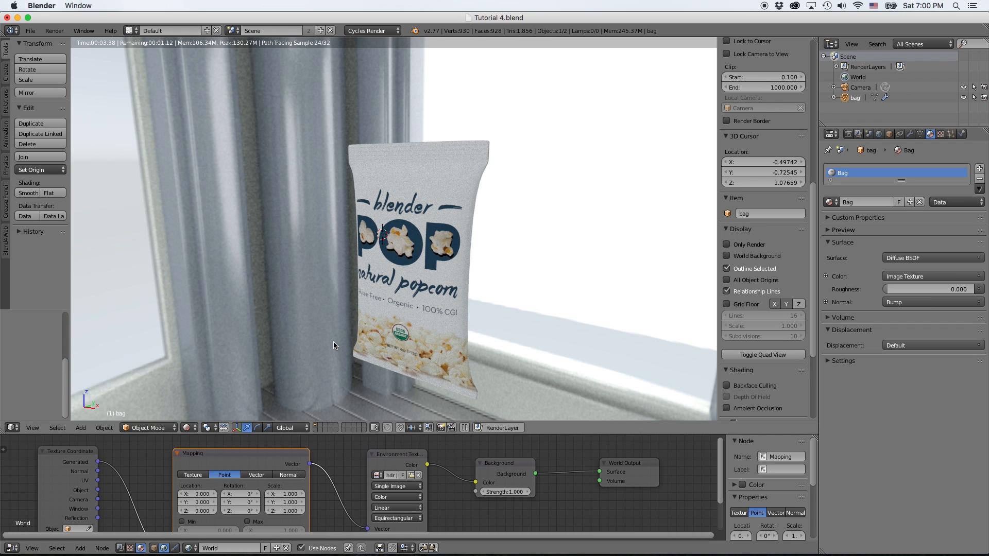
- Return the 3D view to solid shading and show the bag's material nodes in a maximized node editor
{"action": "key", "text": "z"}
{"action": "key", "text": "z"}
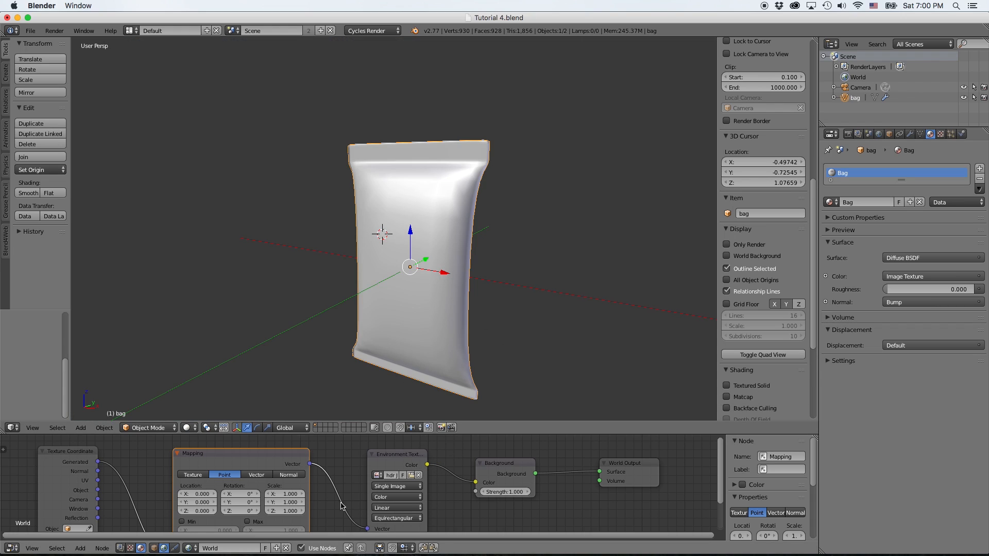
{"action": "left_click", "coordinate": [155, 549]}
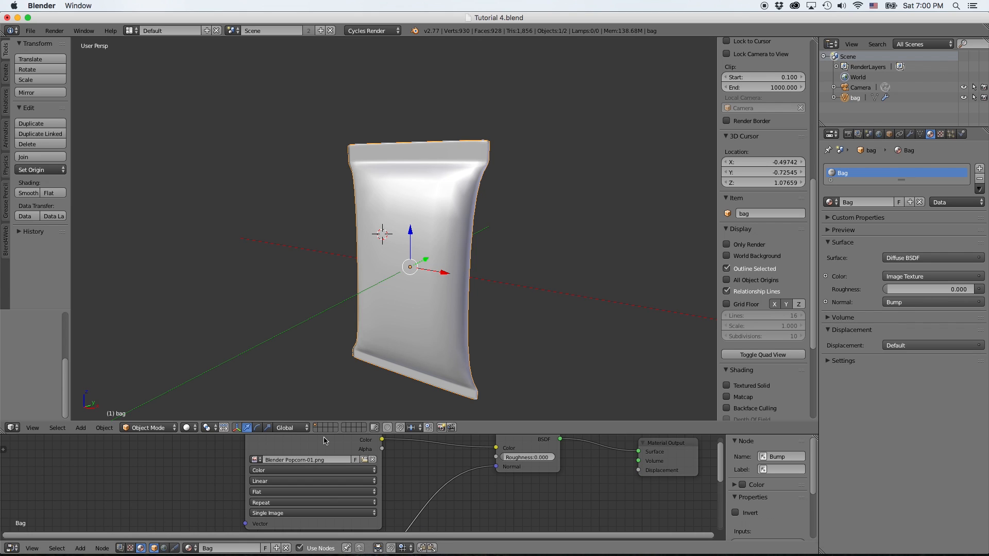
{"action": "key", "text": "ctrl+Up"}
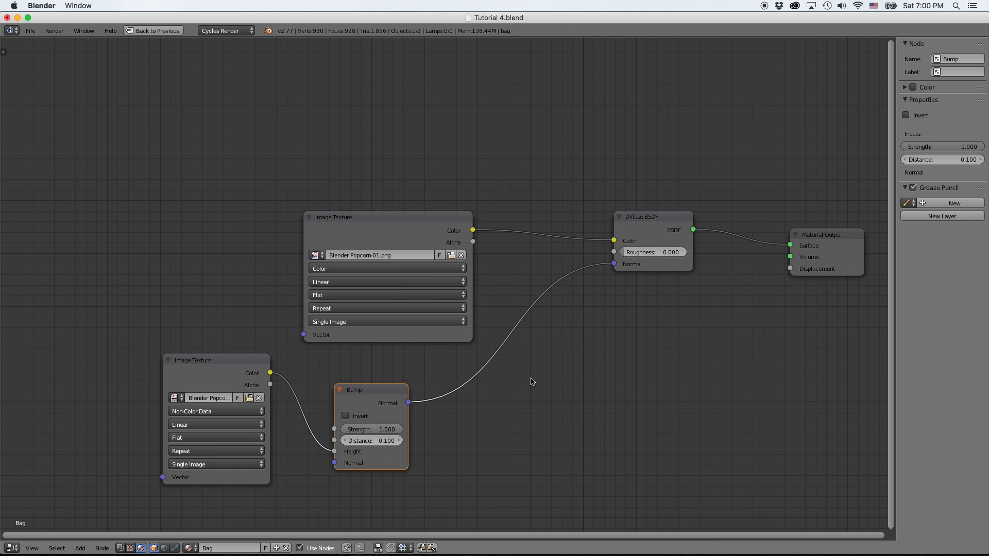
- Add a Glossy BSDF node below the Diffuse BSDF and set its Roughness to 0.1
{"action": "left_click", "coordinate": [645, 219]}
{"action": "key", "text": "shift+a"}
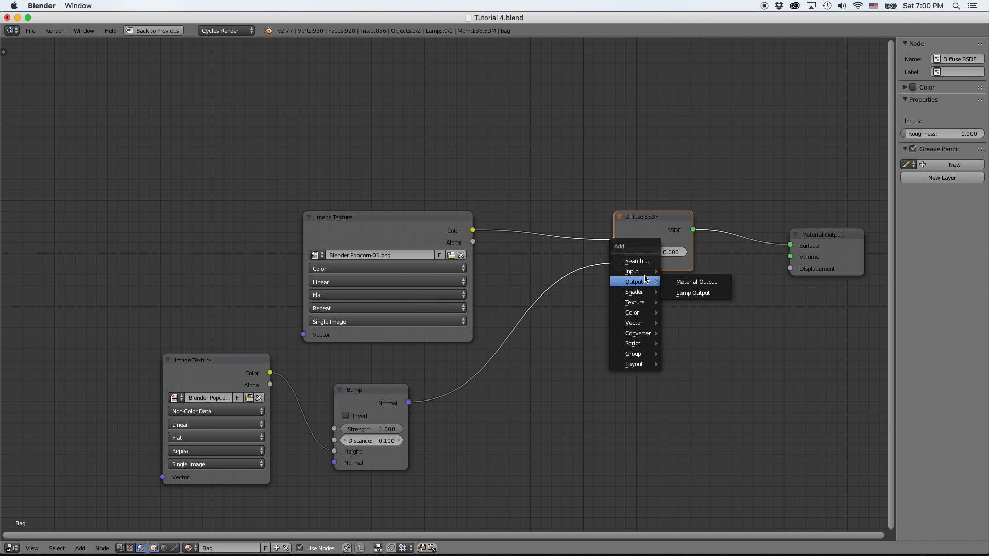
{"action": "mouse_move", "coordinate": [644, 292]}
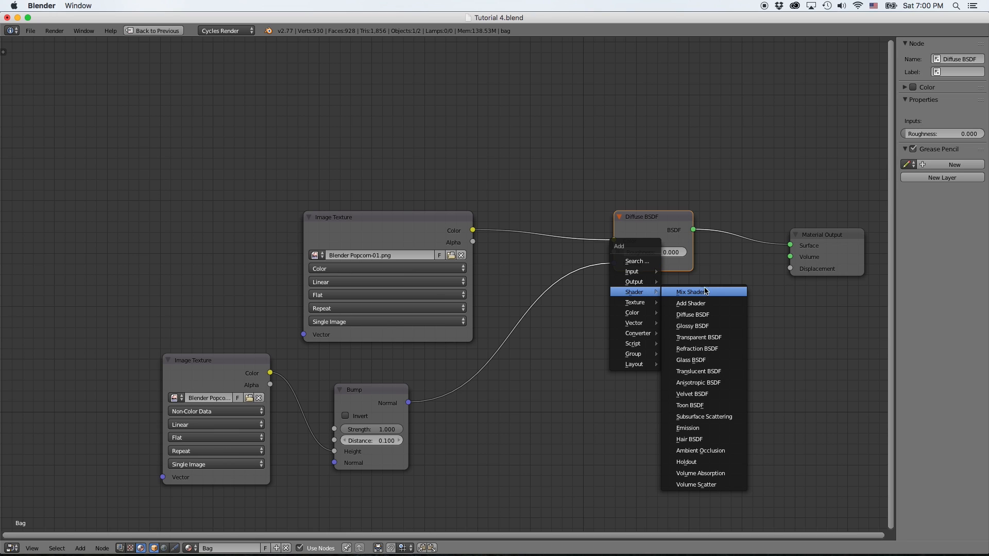
{"action": "left_click", "coordinate": [684, 326]}
{"action": "left_click", "coordinate": [607, 296]}
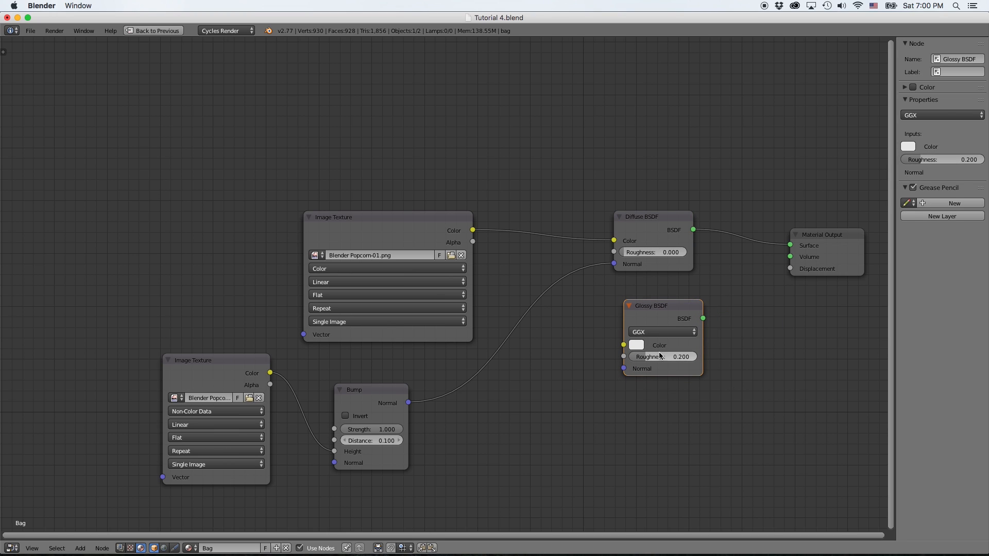
{"action": "left_click", "coordinate": [660, 359]}
{"action": "type", "text": ".1"}
{"action": "key", "text": "Return"}
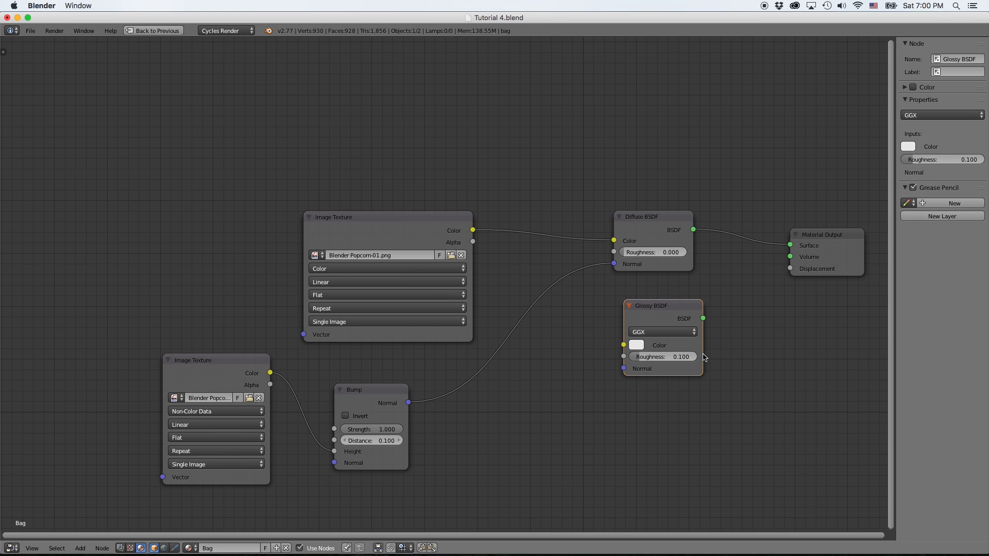
- Space out the Material Output and Glossy BSDF nodes and link the Bump Normal output to the Glossy BSDF Normal input
{"action": "left_click_drag", "start_coordinate": [823, 236], "coordinate": [846, 232]}
{"action": "left_click_drag", "start_coordinate": [660, 309], "coordinate": [644, 293]}
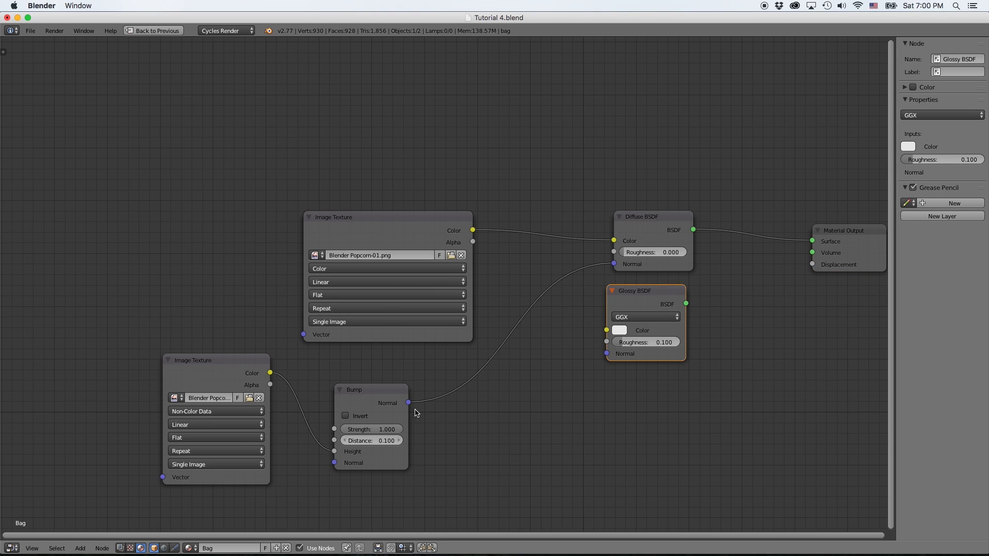
{"action": "left_click_drag", "start_coordinate": [408, 402], "coordinate": [607, 353]}
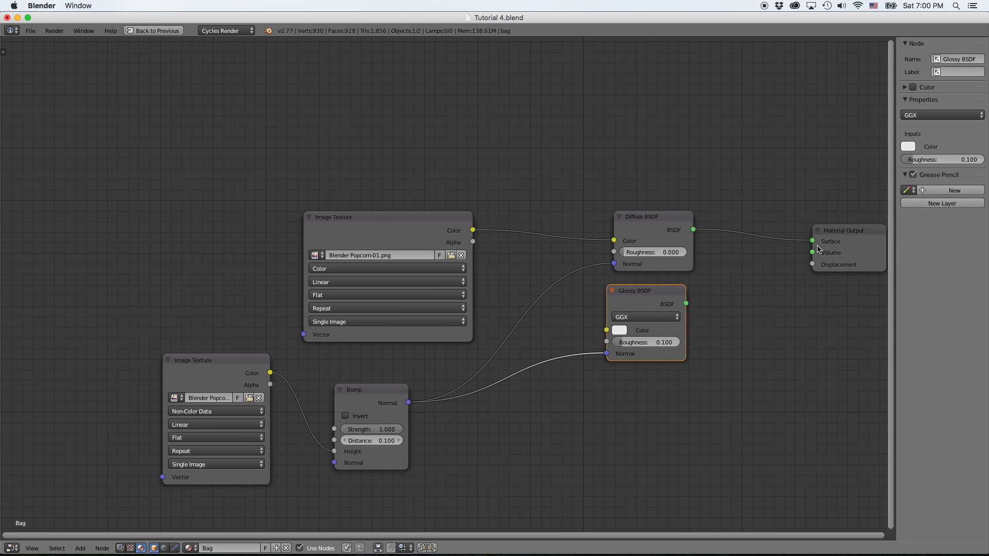
- Insert a Mix Shader between the Diffuse BSDF and Material Output, and link the Glossy BSDF to its second Shader input
{"action": "middle_click_drag", "start_coordinate": [662, 289], "coordinate": [600, 299]}
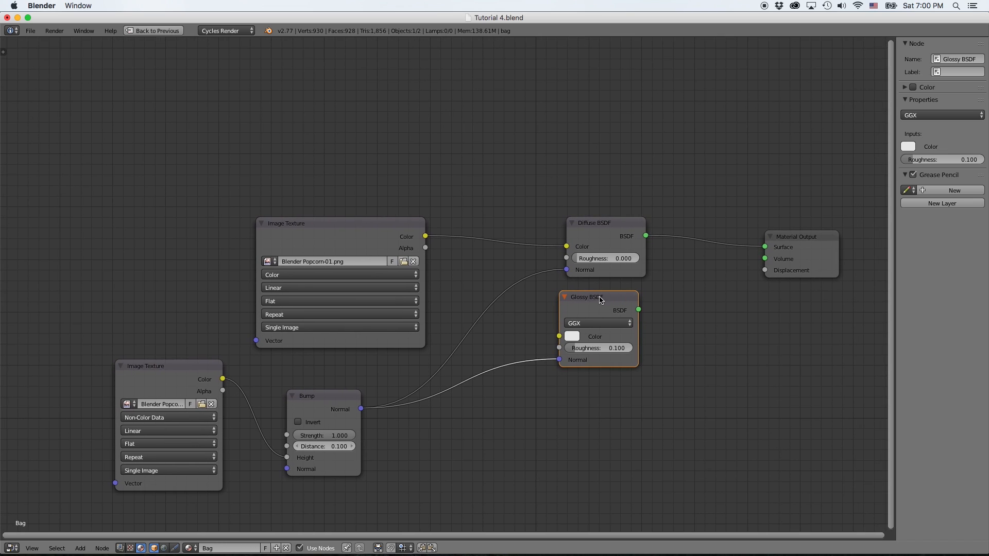
{"action": "left_click", "coordinate": [608, 224]}
{"action": "left_click_drag", "start_coordinate": [605, 230], "coordinate": [576, 238]}
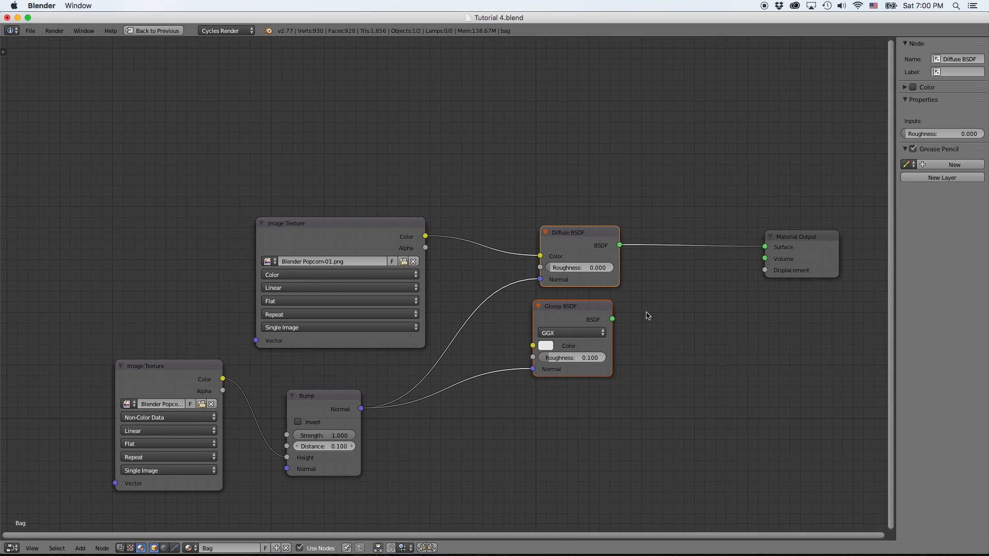
{"action": "key", "text": "shift+a"}
{"action": "mouse_move", "coordinate": [663, 317]}
{"action": "left_click", "coordinate": [701, 318]}
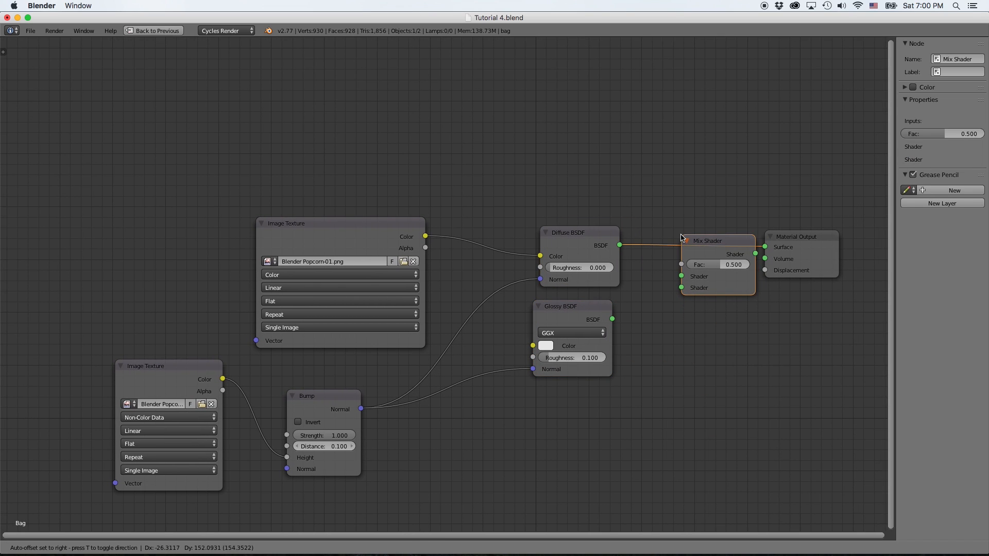
{"action": "left_click", "coordinate": [757, 224]}
{"action": "left_click_drag", "start_coordinate": [829, 237], "coordinate": [839, 240]}
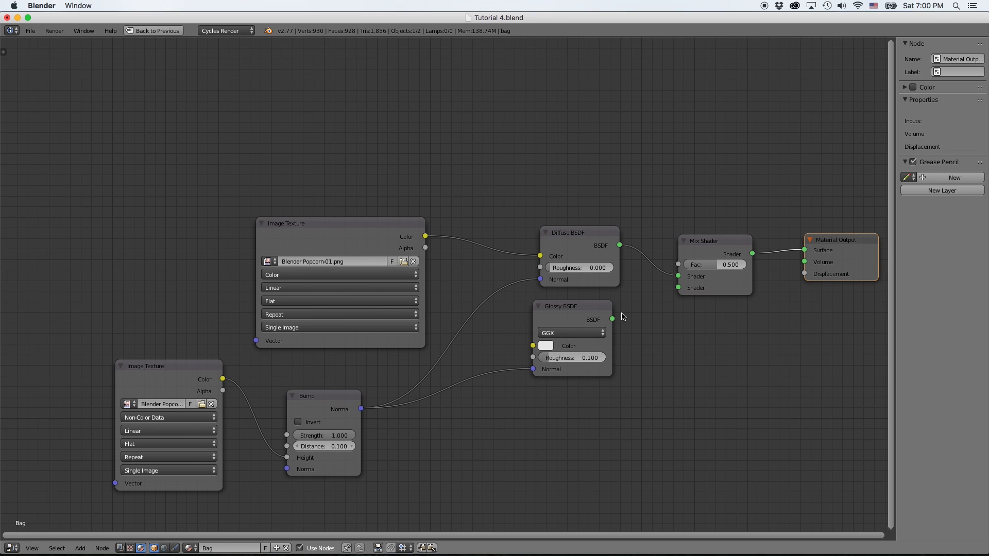
{"action": "left_click_drag", "start_coordinate": [612, 319], "coordinate": [678, 287]}
- Add a Layer Weight node above the Diffuse BSDF and link its Fresnel output to the Mix Shader's Fac input
{"action": "key", "text": "shift+a"}
{"action": "mouse_move", "coordinate": [507, 117]}
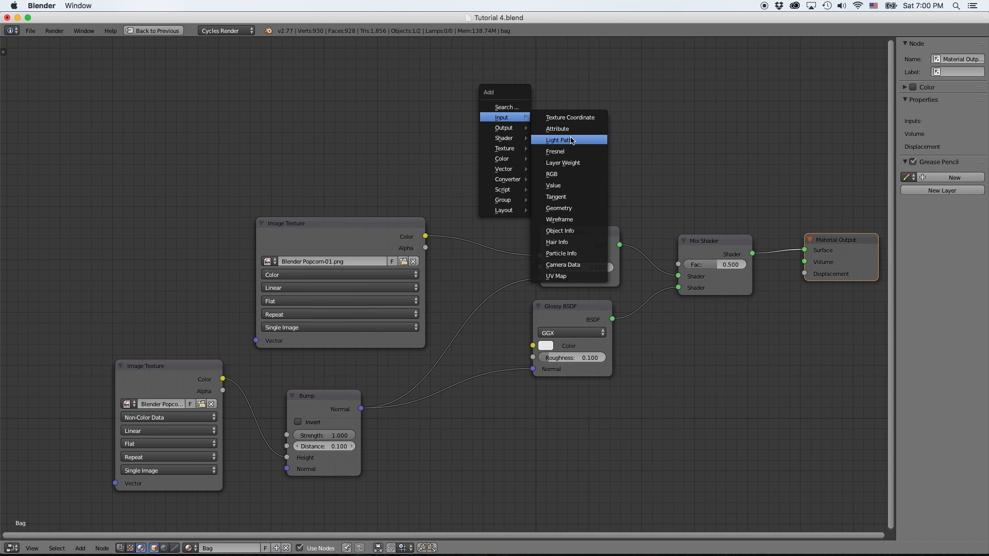
{"action": "left_click", "coordinate": [563, 162]}
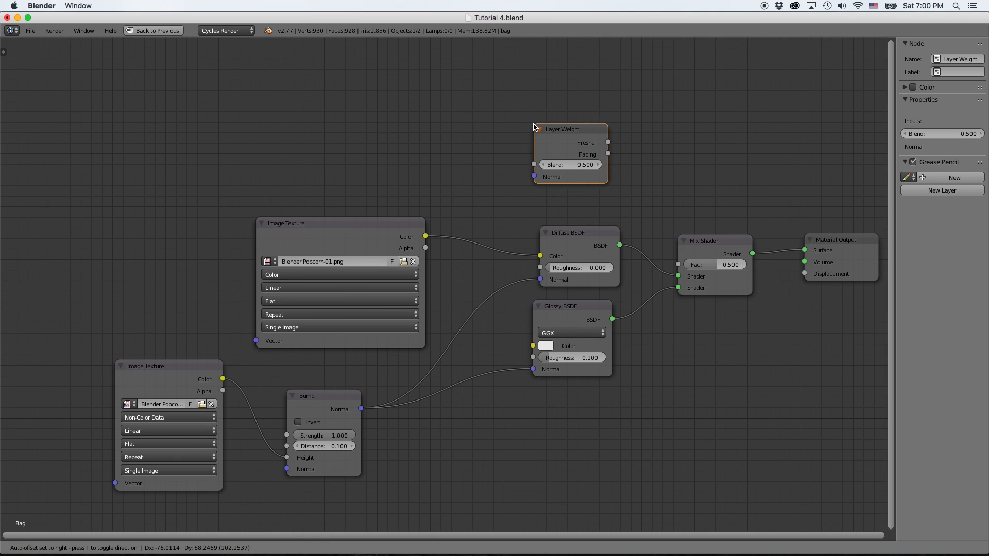
{"action": "left_click", "coordinate": [533, 128]}
{"action": "left_click_drag", "start_coordinate": [608, 148], "coordinate": [677, 264]}
- Try a Blend of 0.2 on the Layer Weight node and settle on 0.3
{"action": "left_click", "coordinate": [571, 170]}
{"action": "type", "text": ".2"}
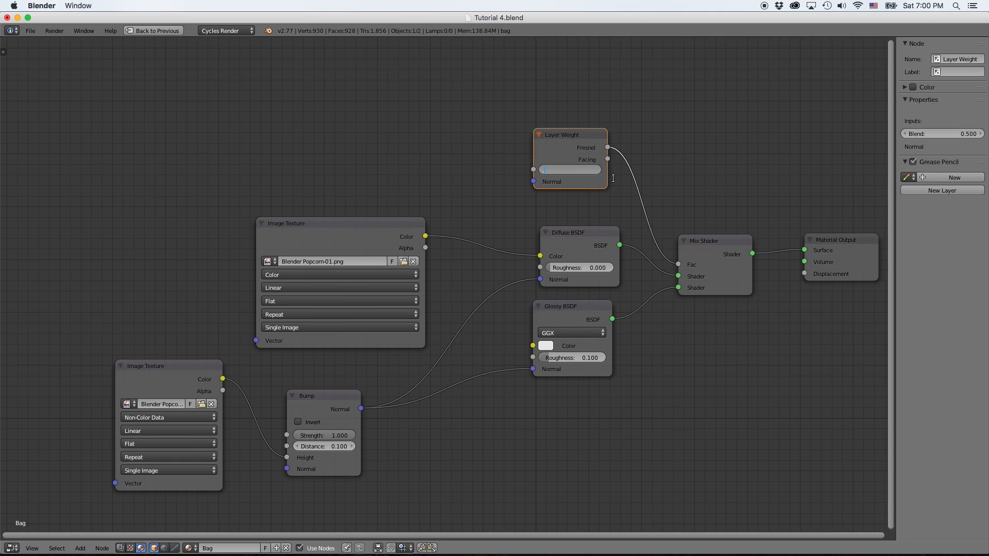
{"action": "key", "text": "Return"}
{"action": "left_click", "coordinate": [569, 169]}
{"action": "type", "text": ".3"}
{"action": "key", "text": "Return"}
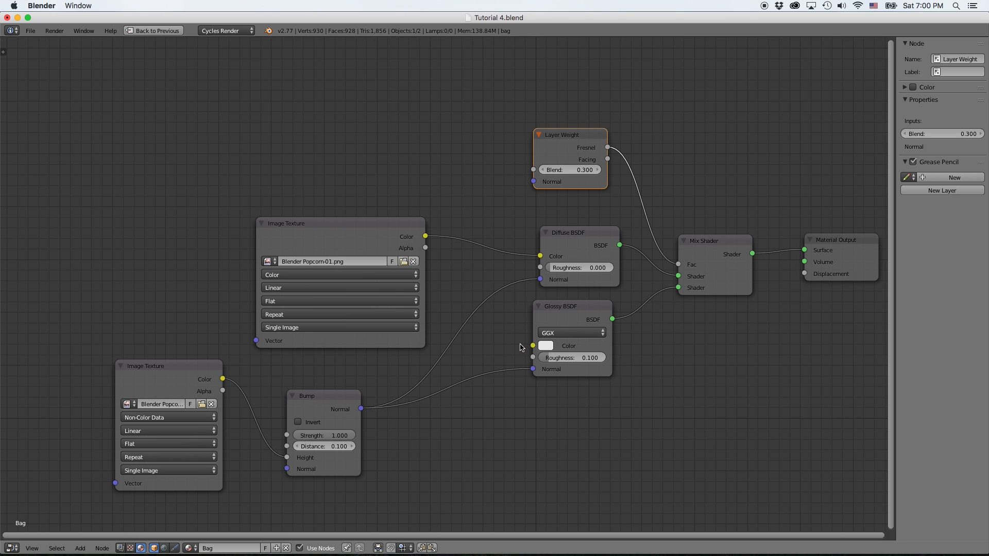
- Restore the multi-editor layout, make the node editor taller and switch the 3D view to rendered shading
{"action": "key", "text": "ctrl+Down"}
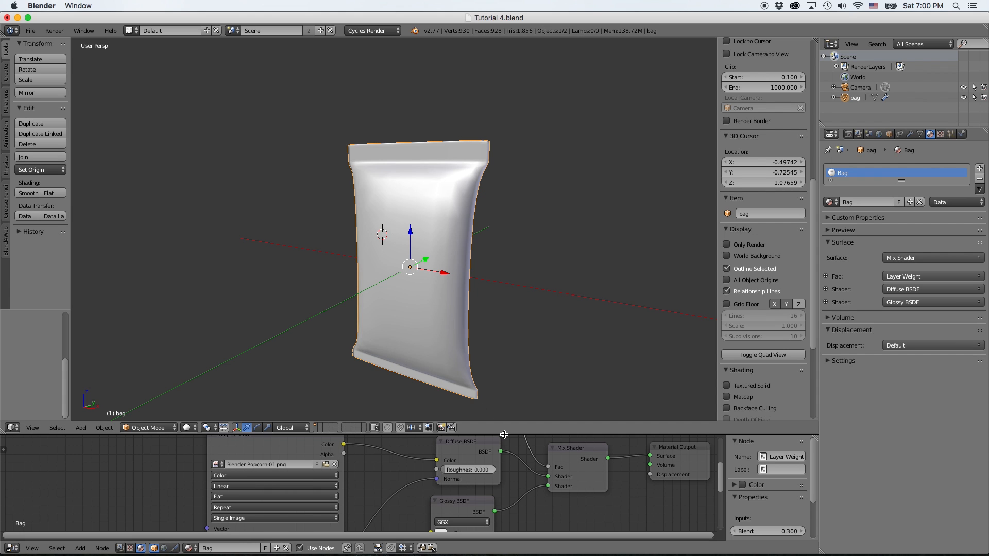
{"action": "left_click_drag", "start_coordinate": [499, 433], "coordinate": [502, 382]}
{"action": "key", "text": "shift+z"}
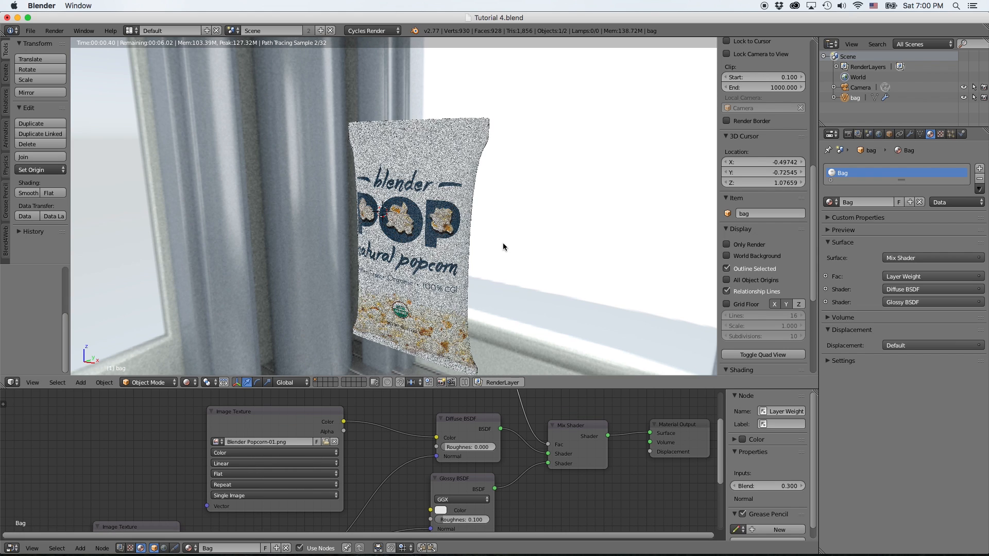
- Examine the glossy reflections and bump detail on the rendered bag from close up and from the side
{"action": "scroll", "coordinate": [508, 244], "scroll_direction": "up", "scroll_amount": 1}
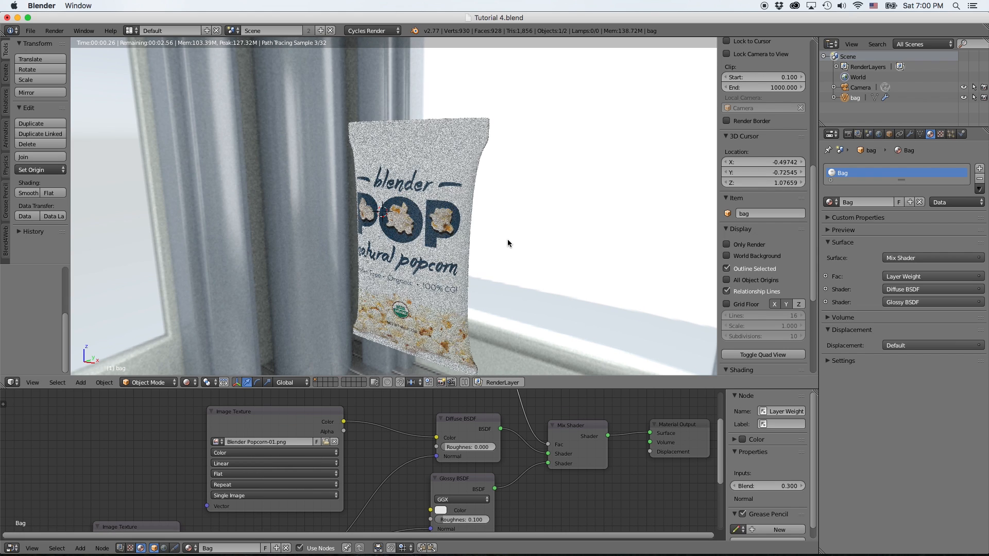
{"action": "scroll", "coordinate": [504, 243], "scroll_direction": "up", "scroll_amount": 2}
{"action": "middle_click_drag", "start_coordinate": [504, 244], "coordinate": [383, 197]}
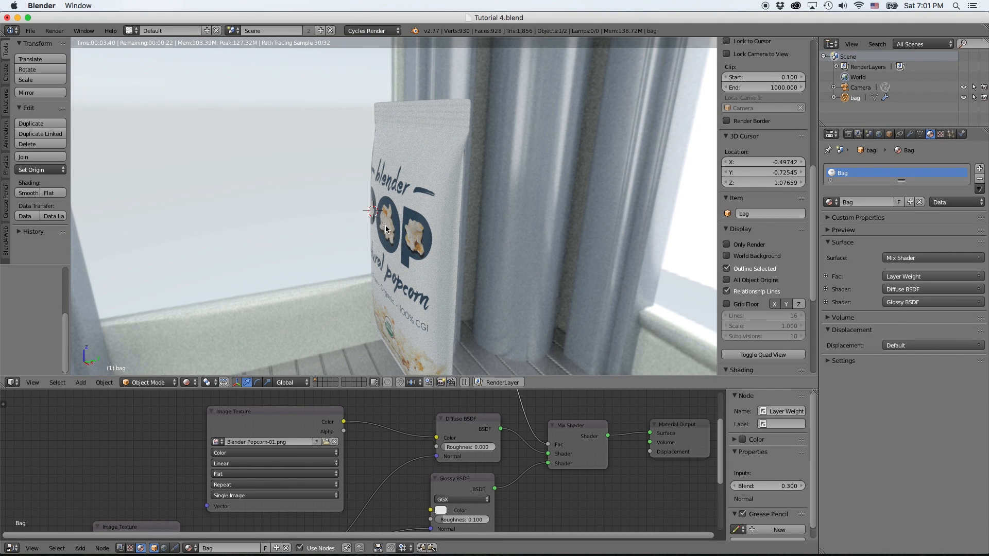
{"action": "left_click", "coordinate": [572, 219]}
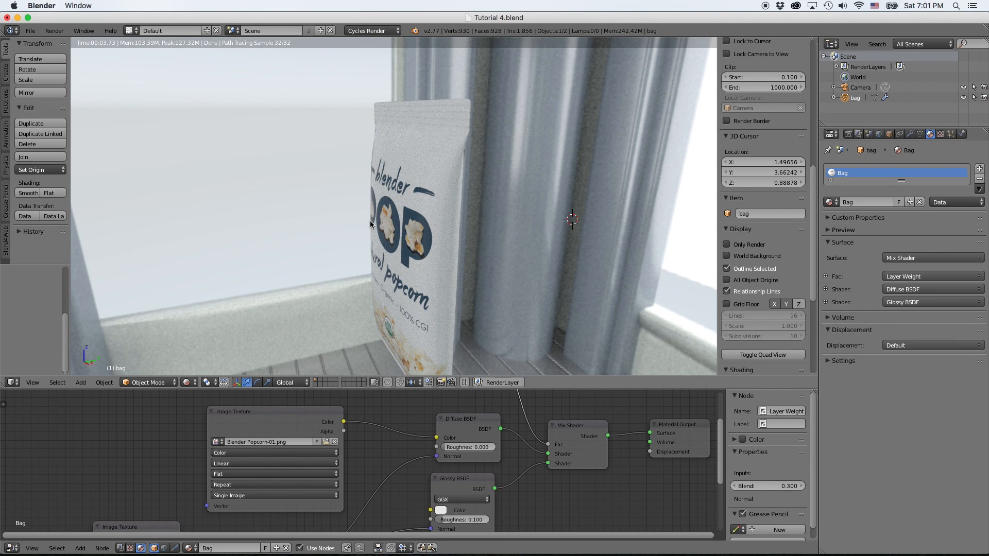
{"action": "middle_click_drag", "start_coordinate": [371, 224], "coordinate": [381, 227]}
{"action": "middle_click_drag", "start_coordinate": [383, 140], "coordinate": [377, 162]}
{"action": "middle_click_drag", "start_coordinate": [409, 131], "coordinate": [418, 148]}
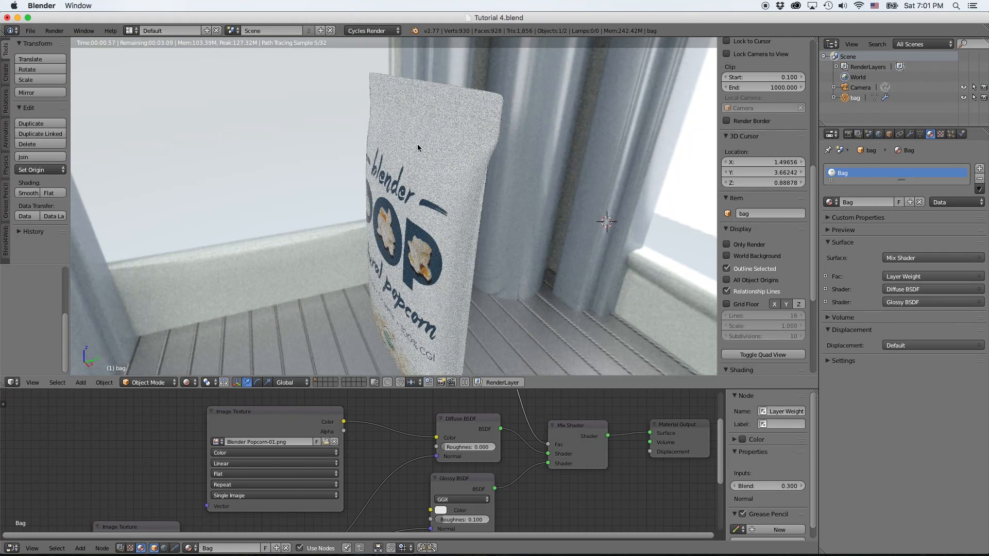
{"action": "scroll", "coordinate": [445, 444], "scroll_direction": "down", "scroll_amount": 1}
- Check the Bump node's Strength setting and examine the bump detail on the rendered bag from a more frontal angle
{"action": "middle_click_drag", "start_coordinate": [446, 446], "coordinate": [537, 371]}
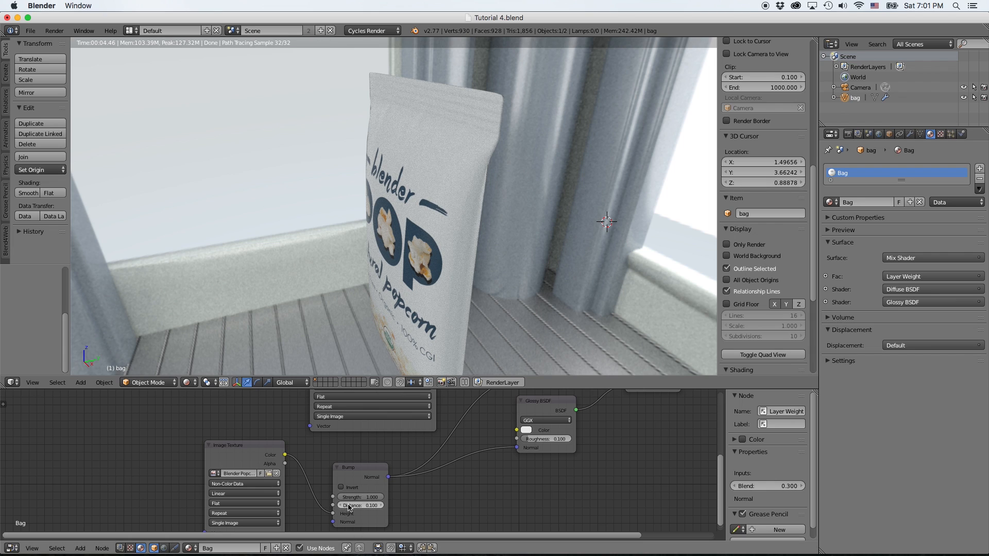
{"action": "left_click_drag", "start_coordinate": [354, 497], "coordinate": [355, 497]}
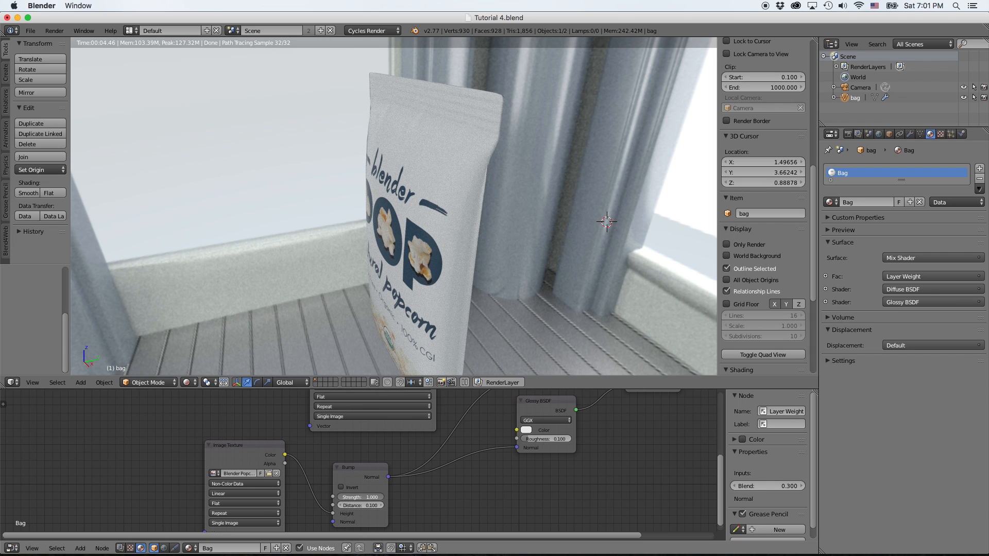
{"action": "key", "text": "Return"}
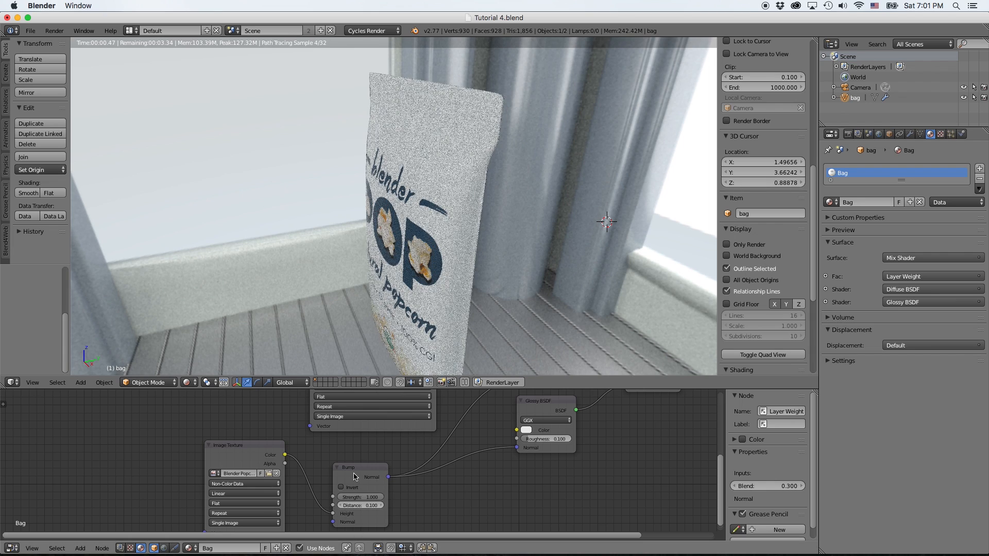
{"action": "middle_click_drag", "start_coordinate": [453, 269], "coordinate": [422, 250]}
{"action": "scroll", "coordinate": [468, 247], "scroll_direction": "down", "scroll_amount": 1}
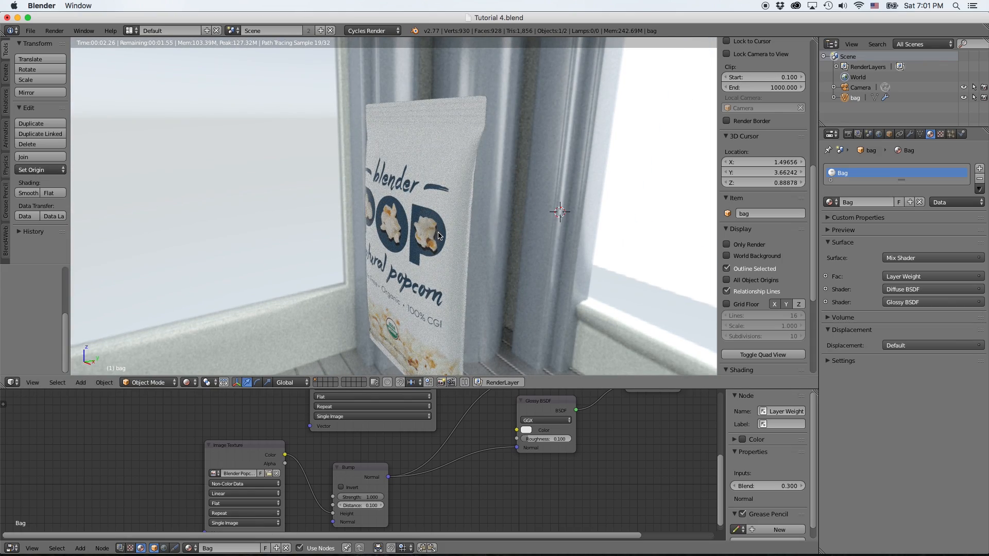
{"action": "scroll", "coordinate": [438, 236], "scroll_direction": "up", "scroll_amount": 1}
{"action": "scroll", "coordinate": [438, 236], "scroll_direction": "down", "scroll_amount": 1}
- Try an RGB Curves node with a steepened curve between the bump Image Texture and the Bump node, with a Distance of 0.6
{"action": "left_click_drag", "start_coordinate": [230, 447], "coordinate": [67, 436]}
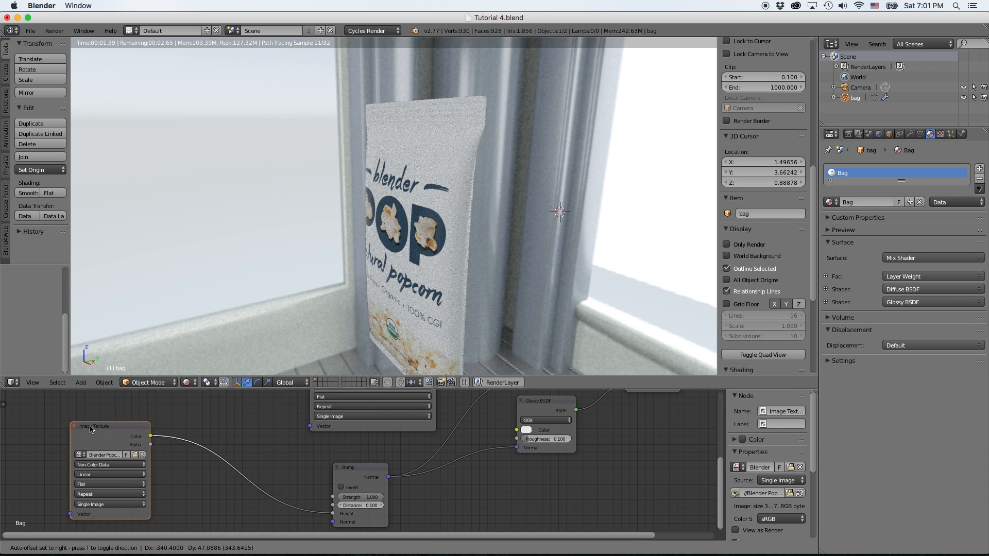
{"action": "left_click_drag", "start_coordinate": [355, 469], "coordinate": [382, 460]}
{"action": "key", "text": "shift+a"}
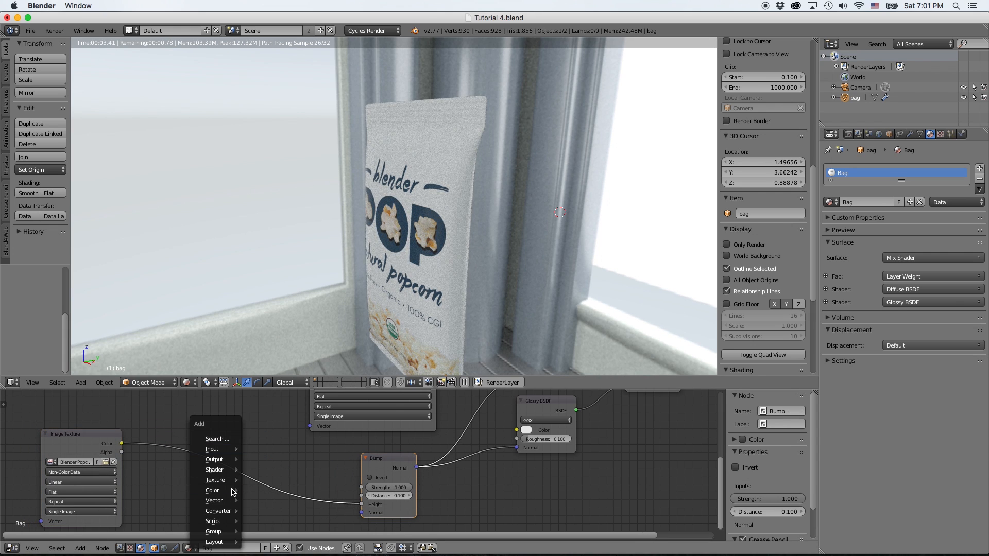
{"action": "mouse_move", "coordinate": [229, 493]}
{"action": "left_click", "coordinate": [271, 434]}
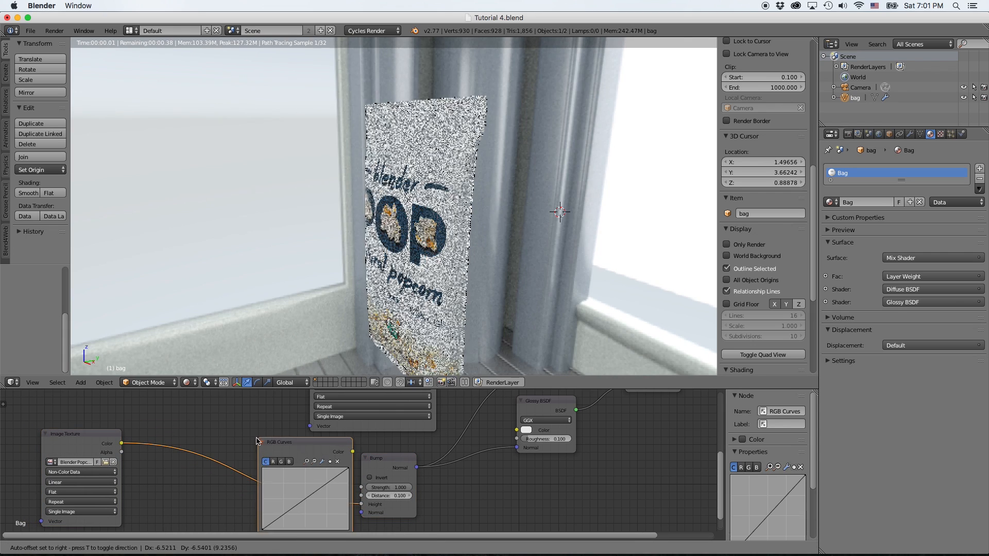
{"action": "left_click", "coordinate": [285, 460]}
{"action": "left_click_drag", "start_coordinate": [310, 461], "coordinate": [294, 462]}
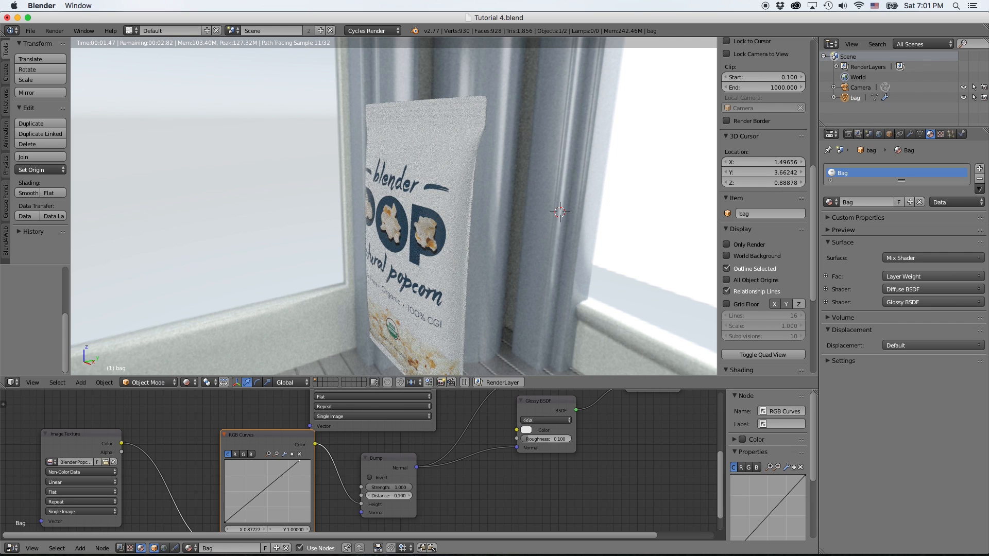
{"action": "left_click_drag", "start_coordinate": [226, 522], "coordinate": [237, 521]}
{"action": "left_click_drag", "start_coordinate": [387, 496], "coordinate": [401, 496]}
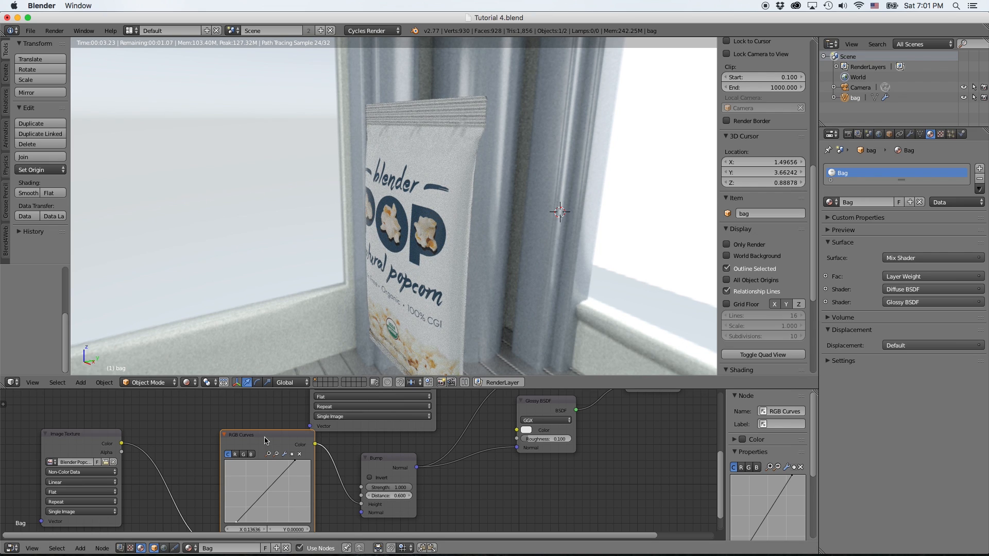
- Replace the RGB Curves node with a direct link from the Image Texture's Color to the Bump node's Height and set Distance to 0.4
{"action": "key", "text": "x"}
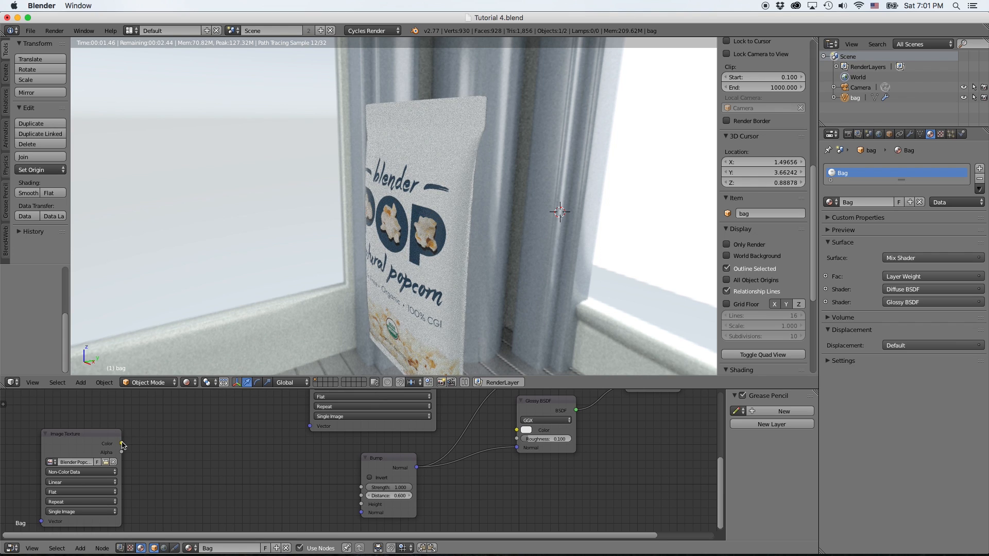
{"action": "left_click_drag", "start_coordinate": [122, 444], "coordinate": [362, 505]}
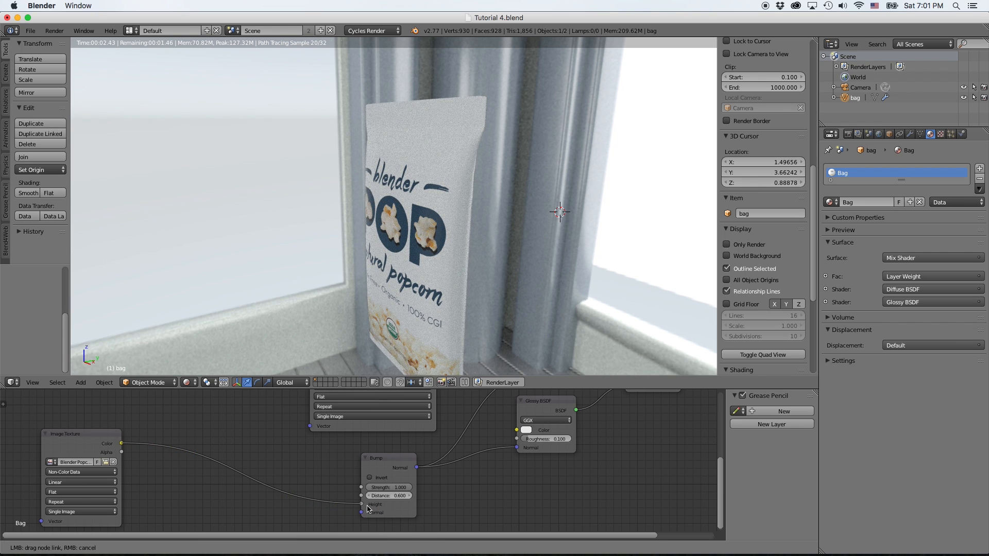
{"action": "left_click", "coordinate": [391, 498]}
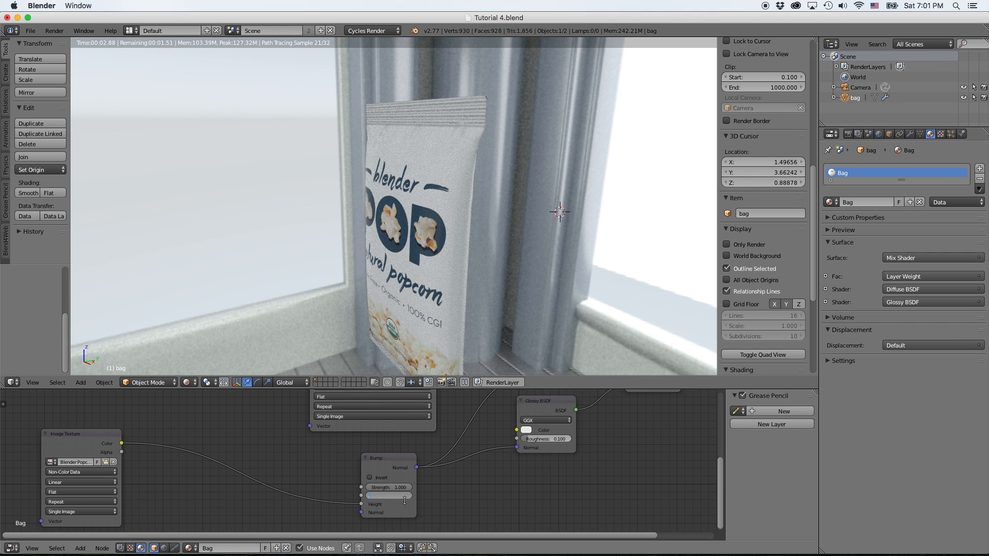
{"action": "key", "text": "Return"}
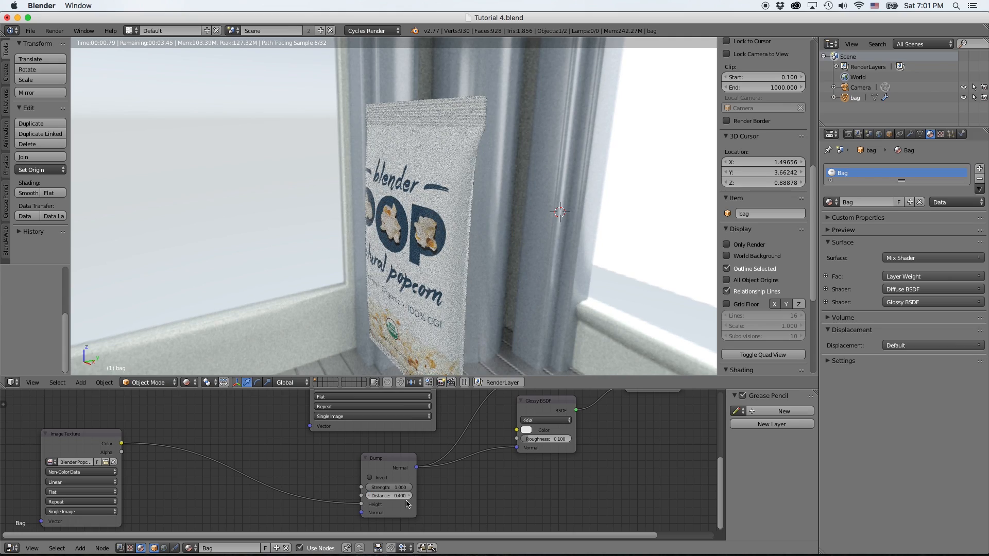
- Examine the ridges on the bag's sealed ends and the surface reflections in the rendered view from several angles and distances
{"action": "middle_click_drag", "start_coordinate": [472, 267], "coordinate": [478, 280]}
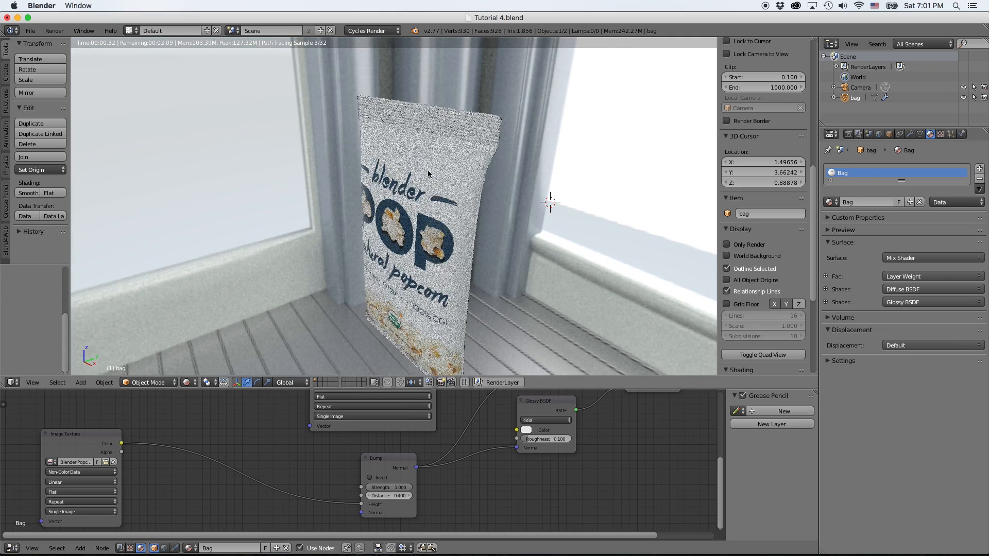
{"action": "scroll", "coordinate": [418, 142], "scroll_direction": "up", "scroll_amount": 3}
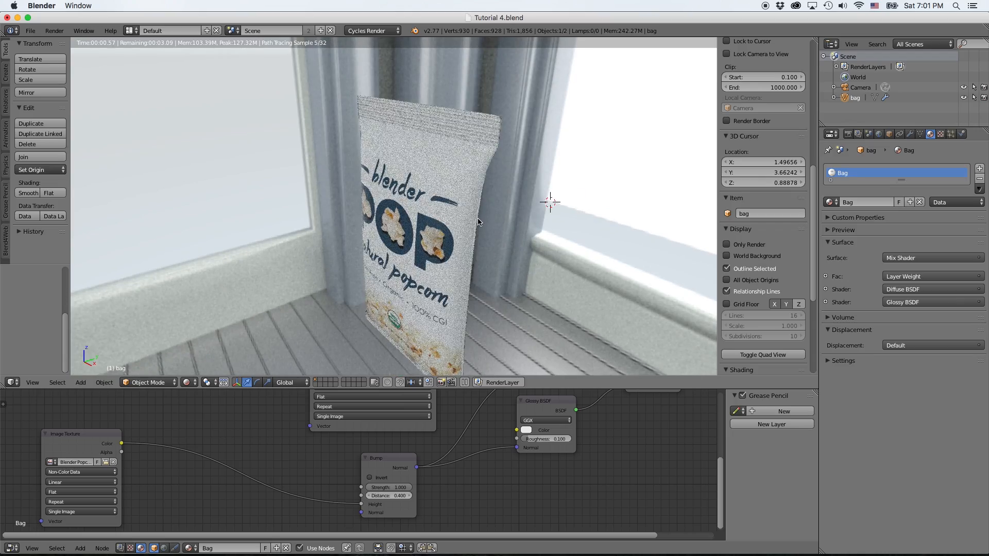
{"action": "middle_click_drag", "start_coordinate": [481, 219], "coordinate": [503, 187]}
{"action": "middle_click_drag", "start_coordinate": [471, 260], "coordinate": [438, 273], "text": "shift"}
{"action": "scroll", "coordinate": [449, 222], "scroll_direction": "down", "scroll_amount": 2}
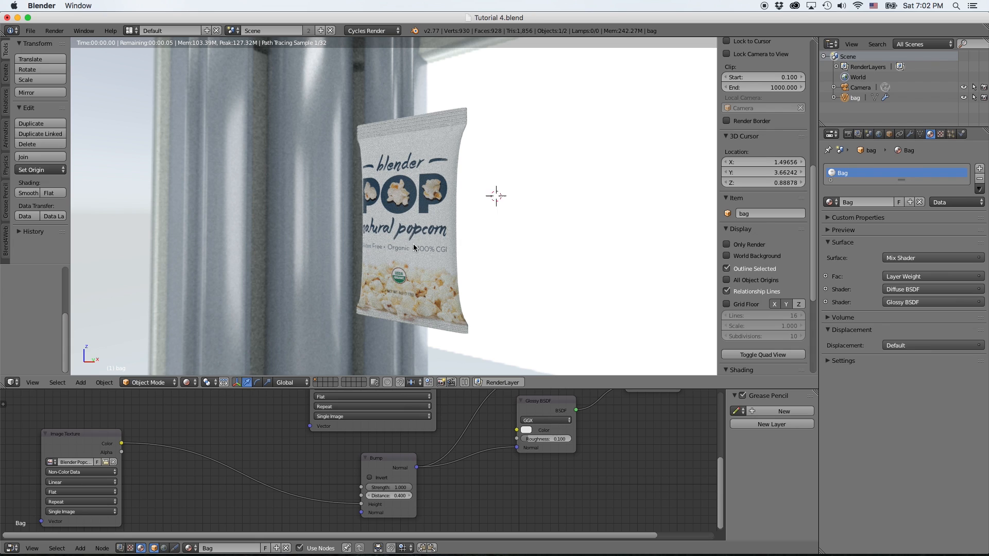
{"action": "scroll", "coordinate": [499, 195], "scroll_direction": "up", "scroll_amount": 2}
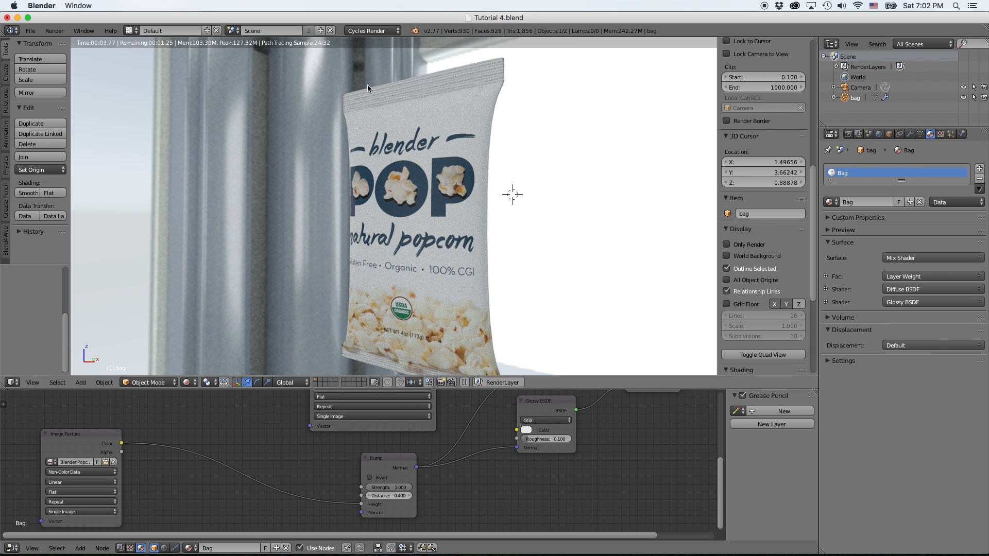
{"action": "middle_click_drag", "start_coordinate": [454, 117], "coordinate": [442, 168]}
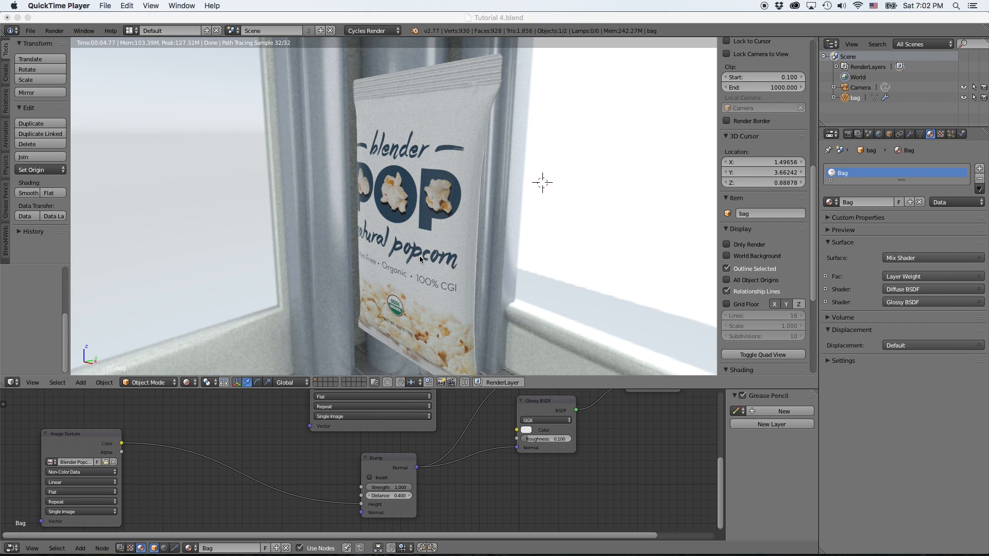
{"action": "scroll", "coordinate": [410, 238], "scroll_direction": "down", "scroll_amount": 1}
{"action": "scroll", "coordinate": [447, 248], "scroll_direction": "up", "scroll_amount": 1}
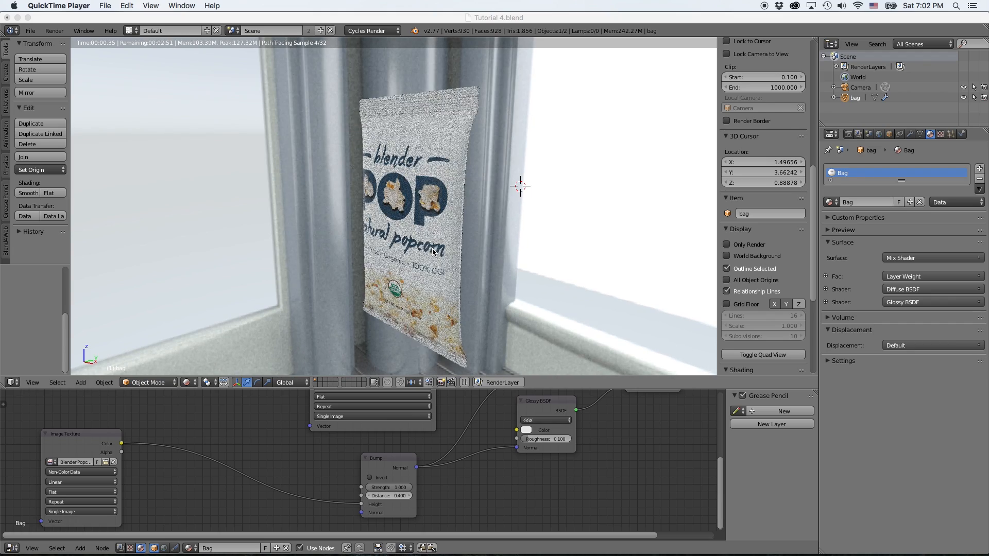
{"action": "middle_click_drag", "start_coordinate": [435, 253], "coordinate": [425, 260]}
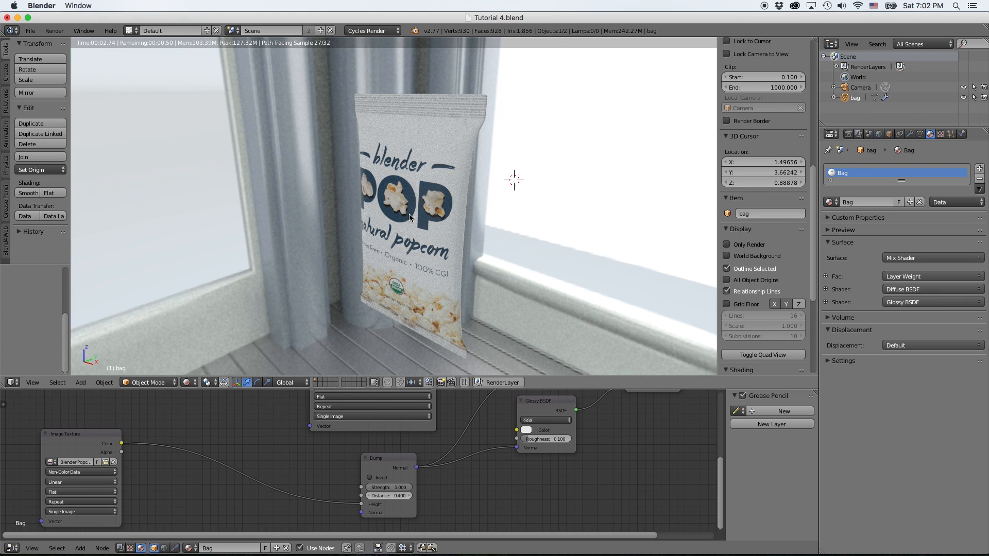
- Switch the 3D view from rendered to Material shading and view the textured bag from the front and side
{"action": "key", "text": "shift+z"}
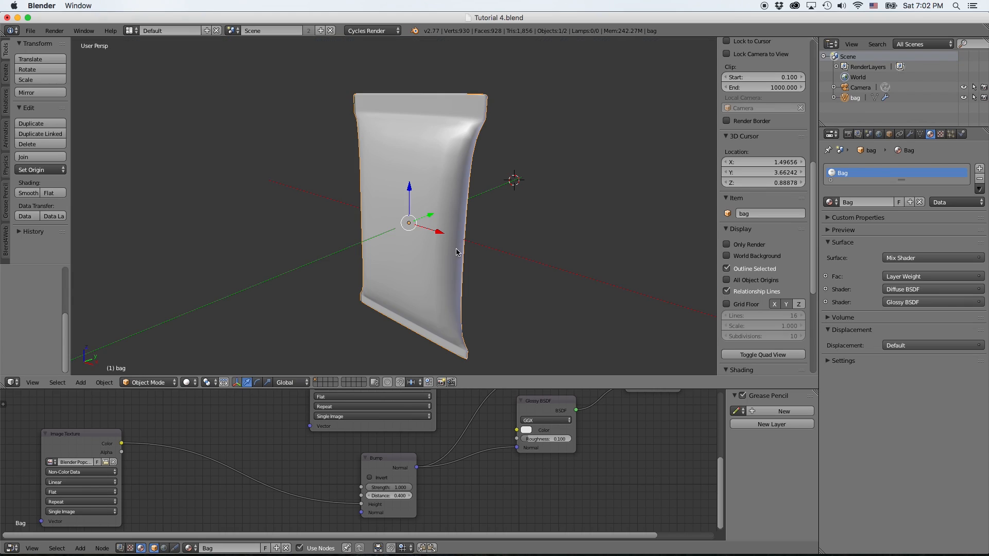
{"action": "middle_click_drag", "start_coordinate": [443, 253], "coordinate": [495, 251]}
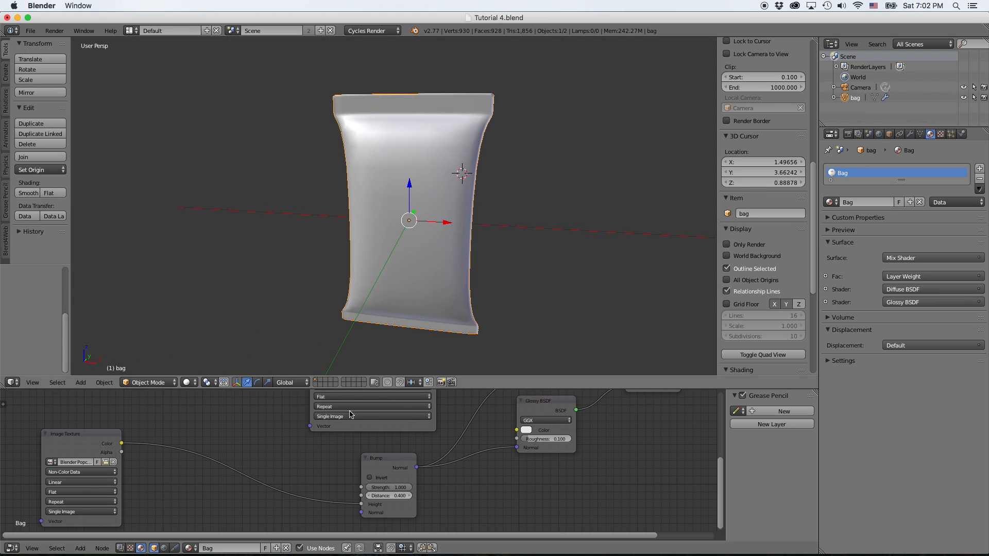
{"action": "left_click", "coordinate": [191, 382]}
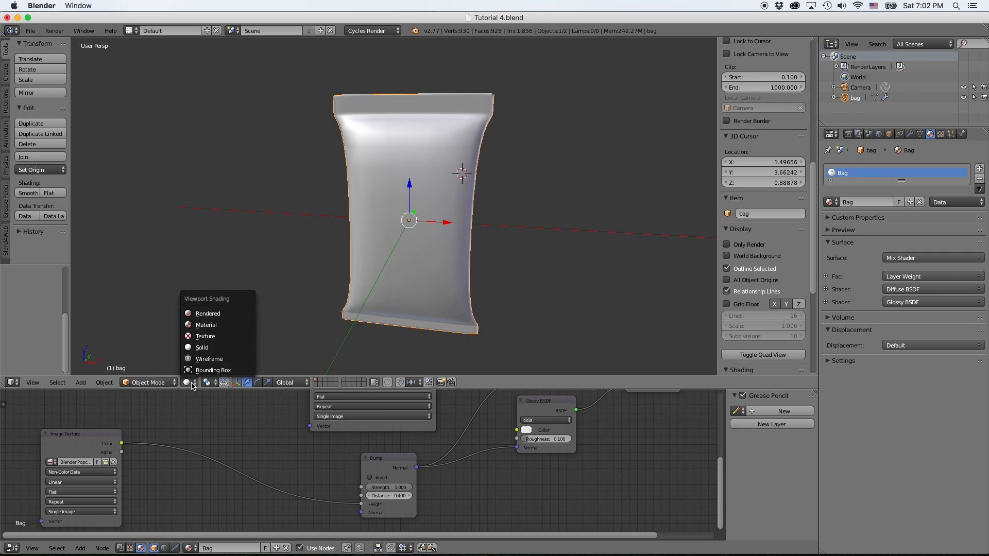
{"action": "left_click", "coordinate": [198, 325]}
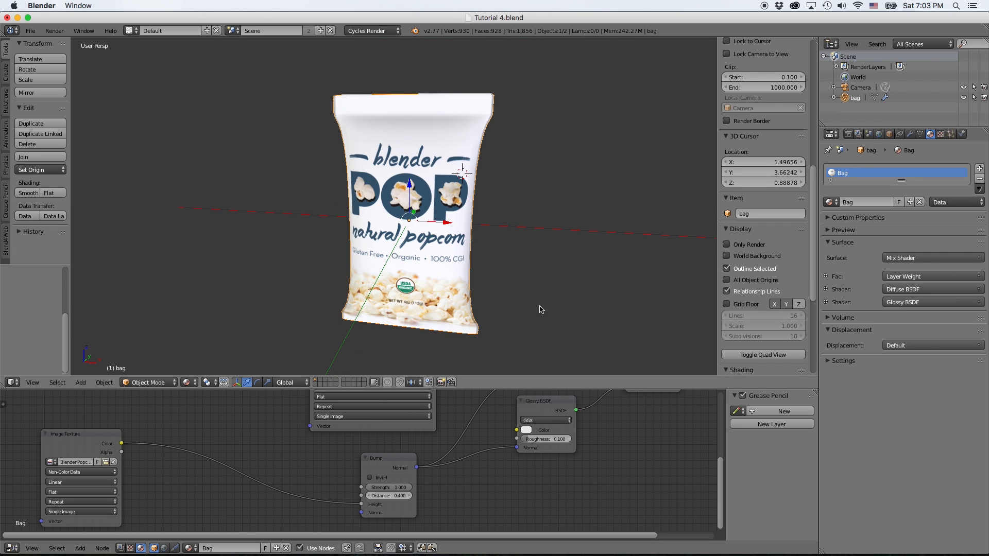
{"action": "scroll", "coordinate": [540, 309], "scroll_direction": "up", "scroll_amount": 1}
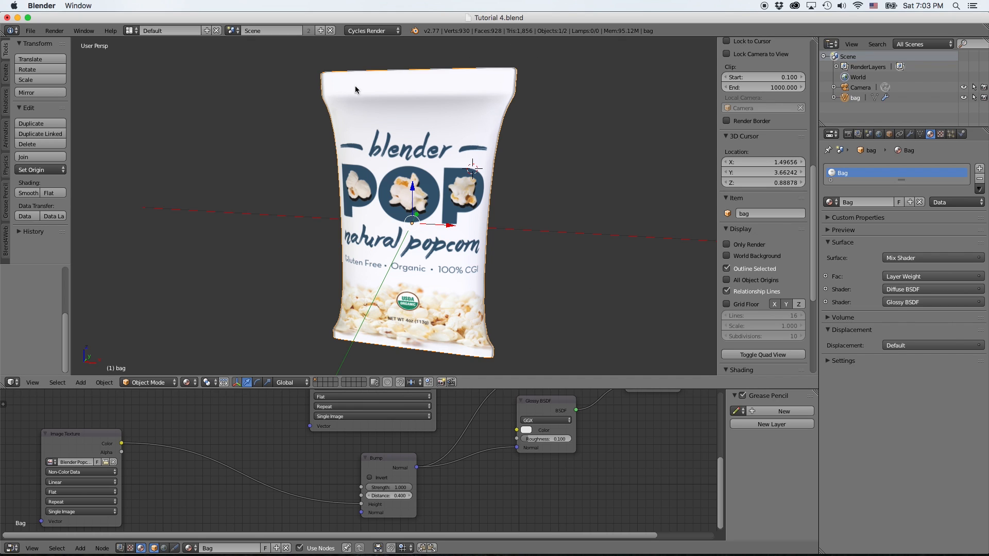
{"action": "middle_click_drag", "start_coordinate": [543, 199], "coordinate": [509, 207]}
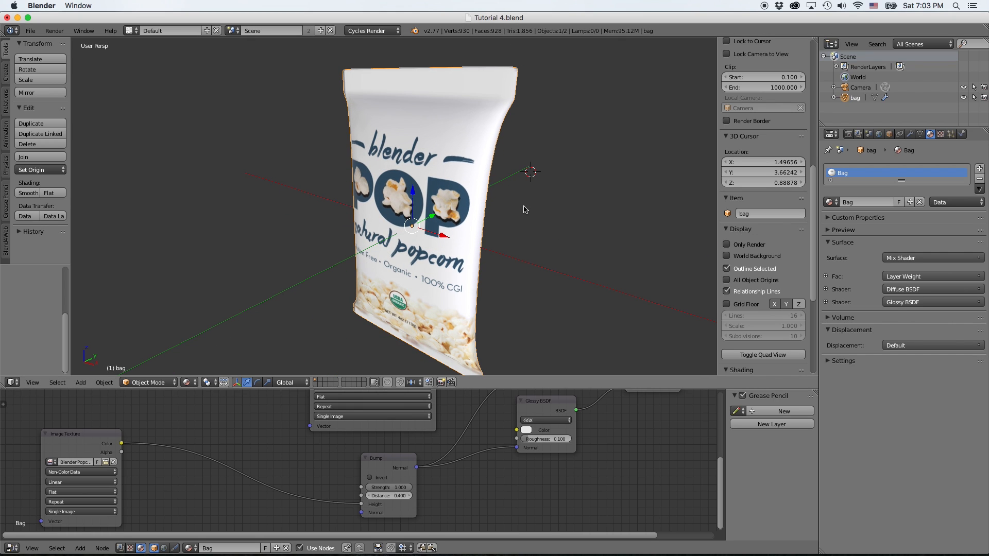
- Enlarge the 3D view, show the bag in front orthographic view, and enter Edit Mode in wireframe display with nothing selected
{"action": "key", "text": "KP_1"}
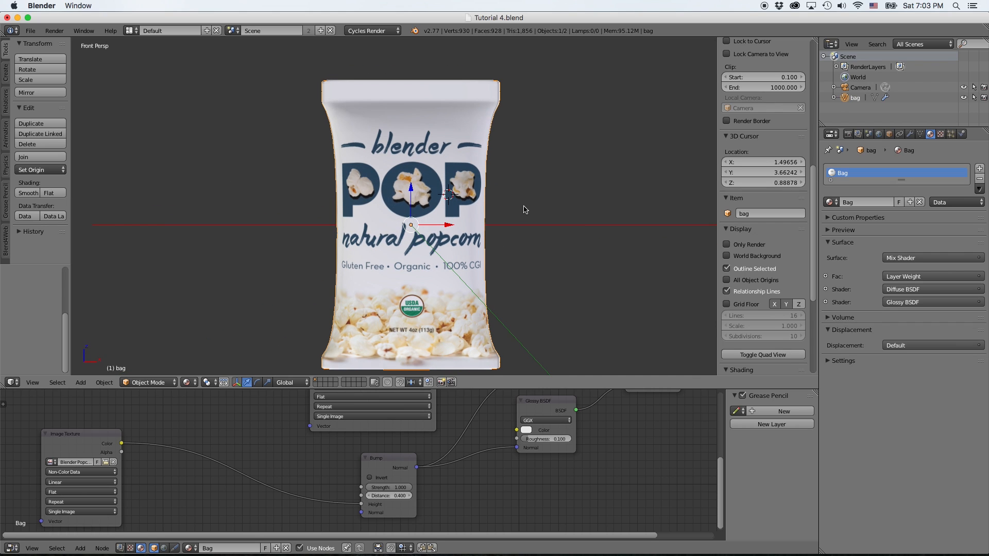
{"action": "scroll", "coordinate": [523, 211], "scroll_direction": "down", "scroll_amount": 2}
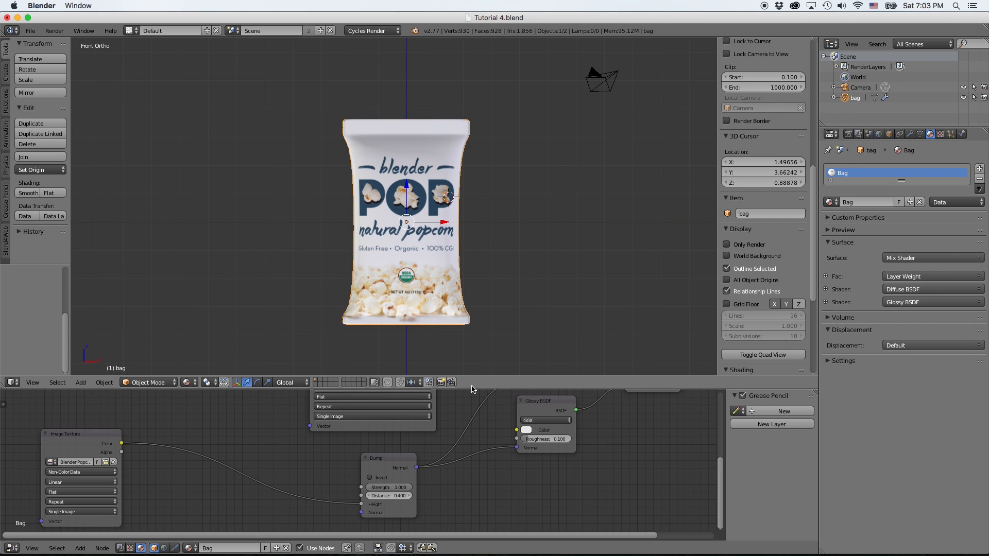
{"action": "left_click_drag", "start_coordinate": [471, 388], "coordinate": [472, 412]}
{"action": "key", "text": "Tab"}
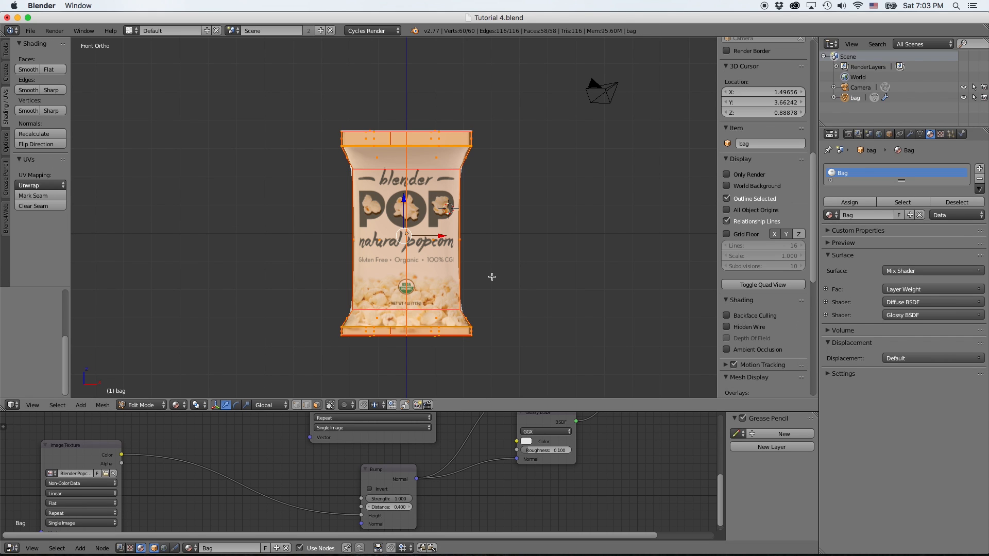
{"action": "scroll", "coordinate": [506, 211], "scroll_direction": "up", "scroll_amount": 1}
{"action": "key", "text": "a"}
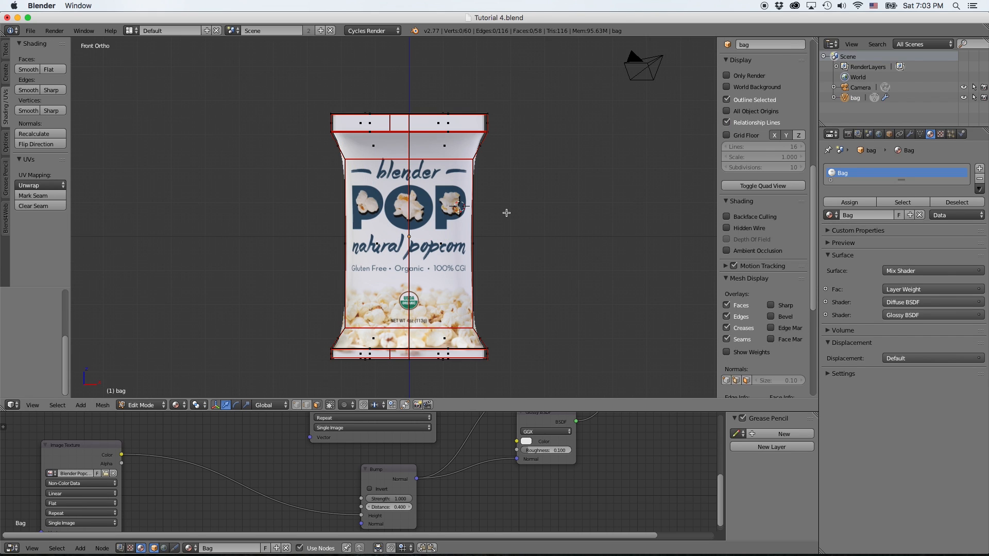
{"action": "key", "text": "z"}
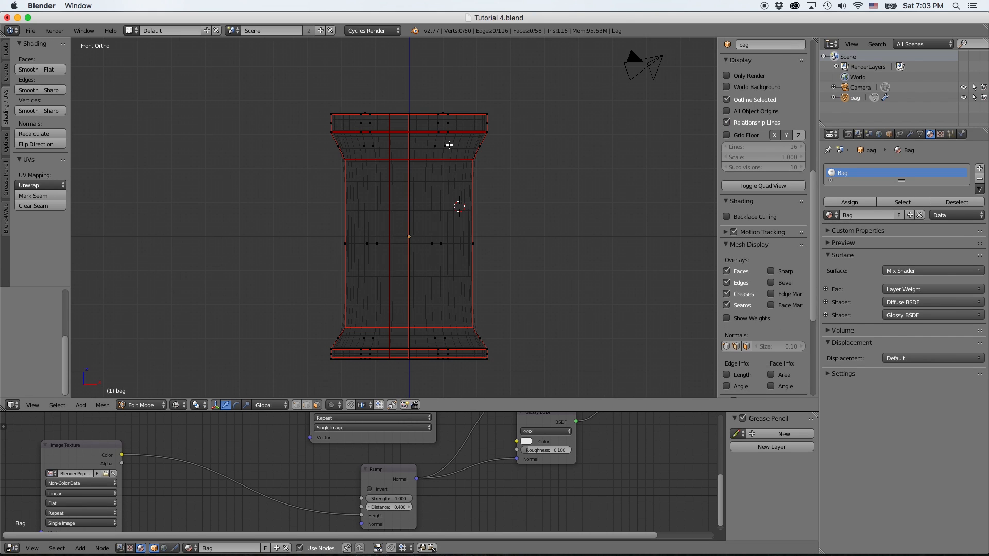
- Switch to vertex selection and box-select all vertices of the bag's top and bottom sealed strips
{"action": "left_click", "coordinate": [296, 405]}
{"action": "key", "text": "b"}
{"action": "left_click_drag", "start_coordinate": [304, 92], "coordinate": [554, 141]}
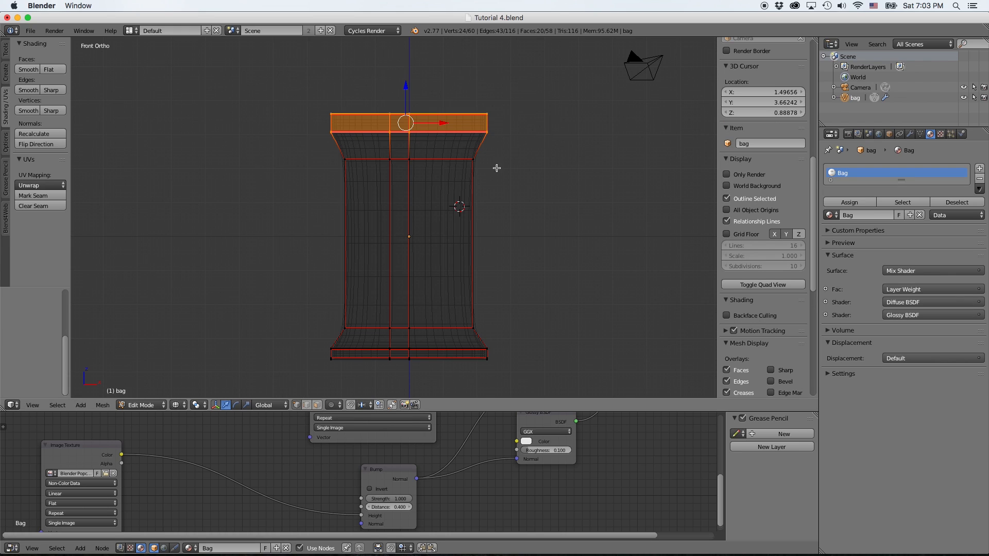
{"action": "left_click", "coordinate": [314, 345]}
{"action": "key", "text": "b"}
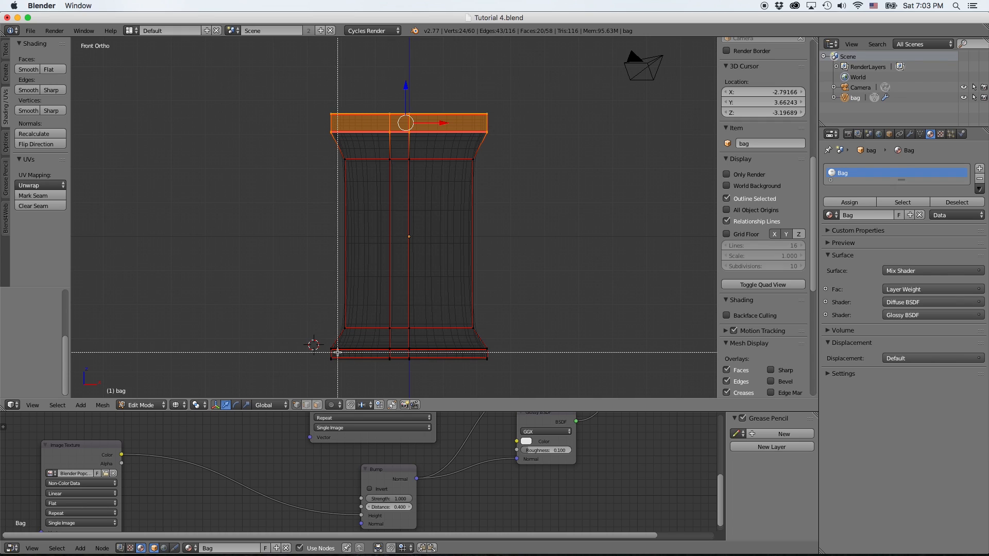
{"action": "left_click_drag", "start_coordinate": [323, 344], "coordinate": [505, 363]}
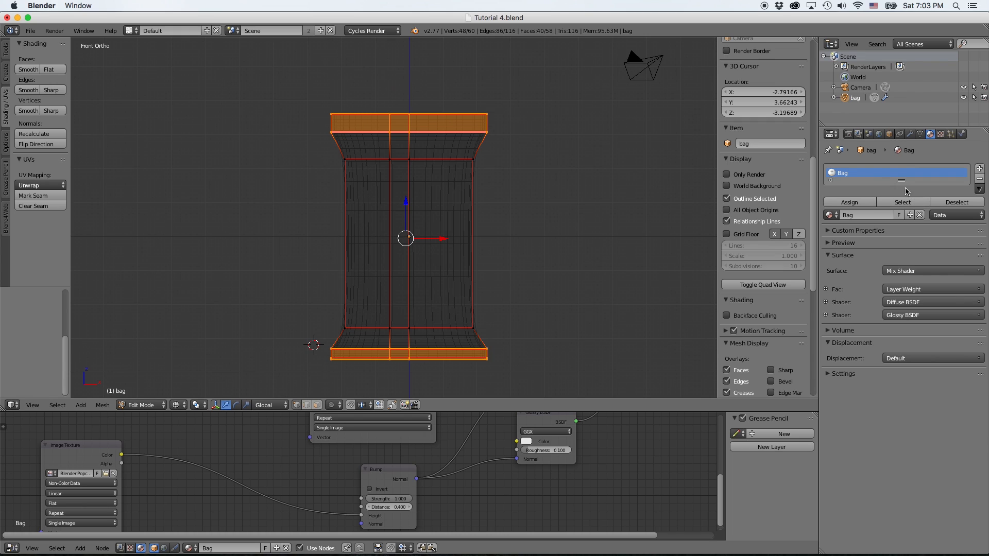
- Create a vertex group named Seals, assign the selected strip vertices to it, and check it by deselecting everything and reselecting the group
{"action": "left_click", "coordinate": [909, 133]}
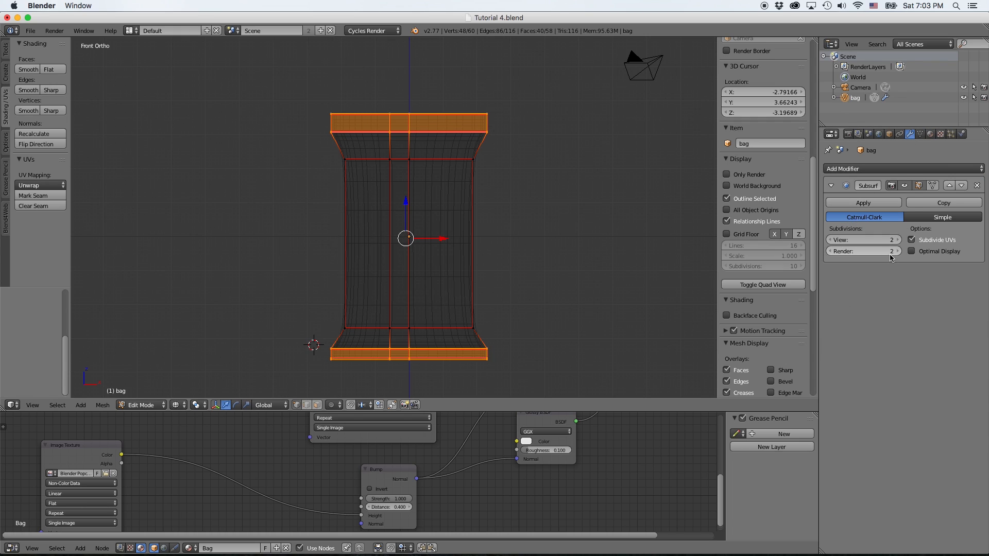
{"action": "left_click", "coordinate": [920, 134]}
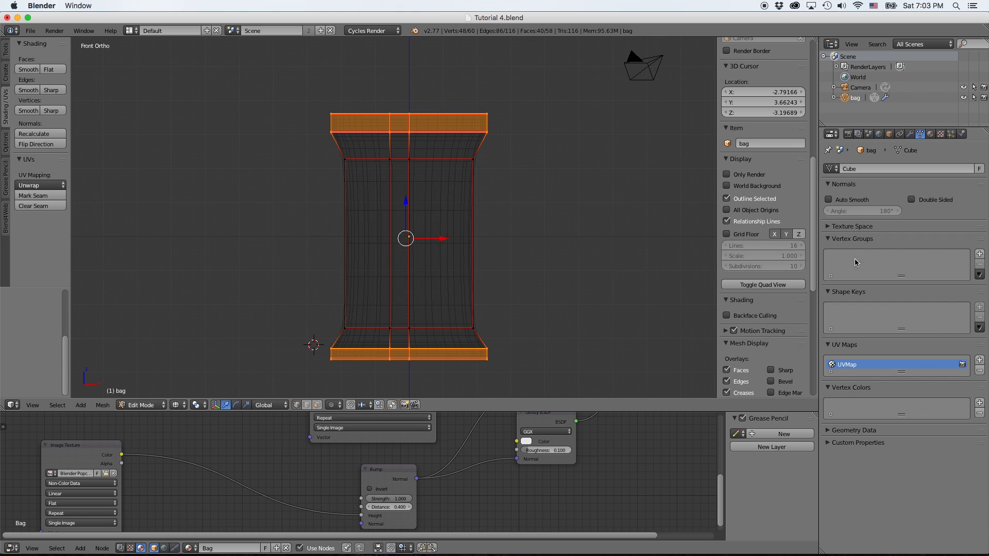
{"action": "left_click", "coordinate": [979, 254]}
{"action": "double_click", "coordinate": [842, 259]}
{"action": "type", "text": "Seals"}
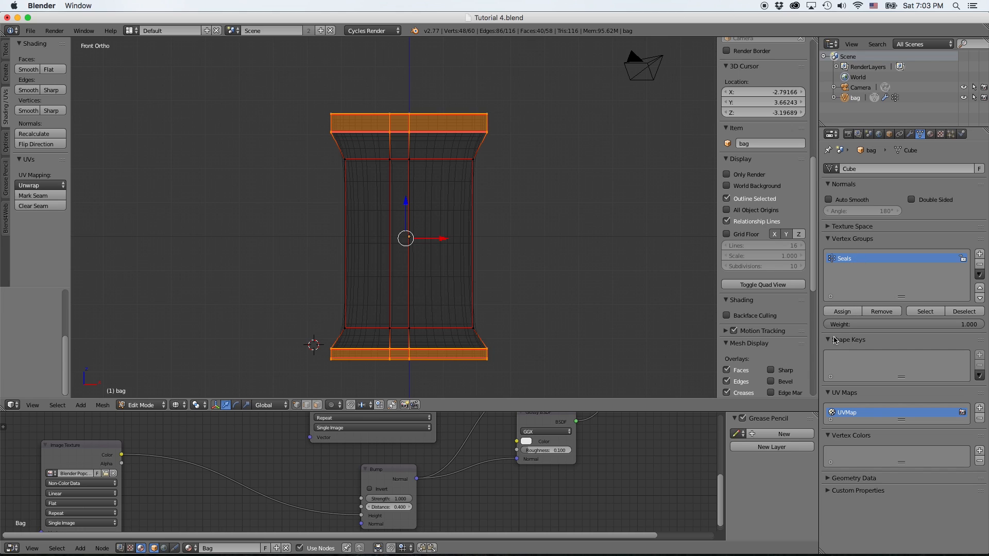
{"action": "left_click", "coordinate": [843, 312]}
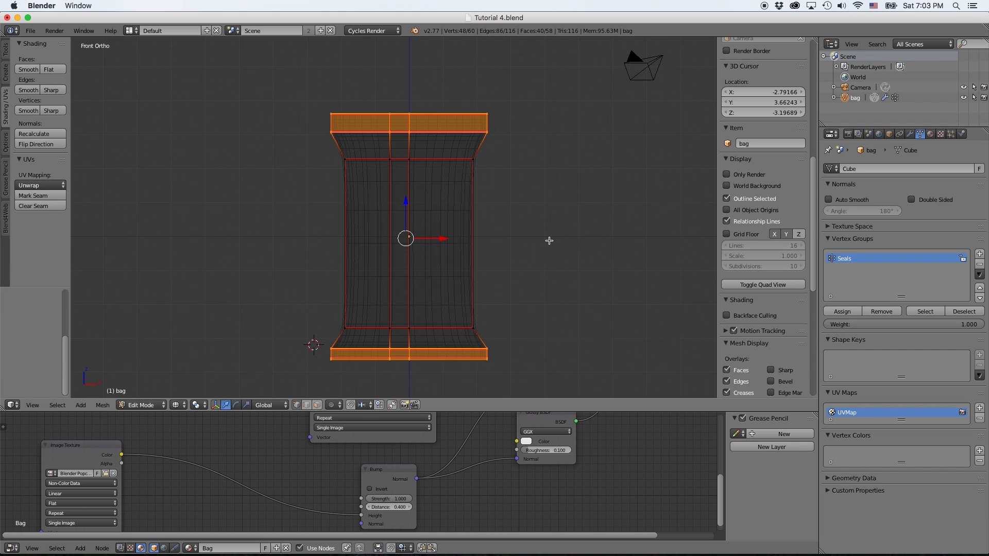
{"action": "key", "text": "a"}
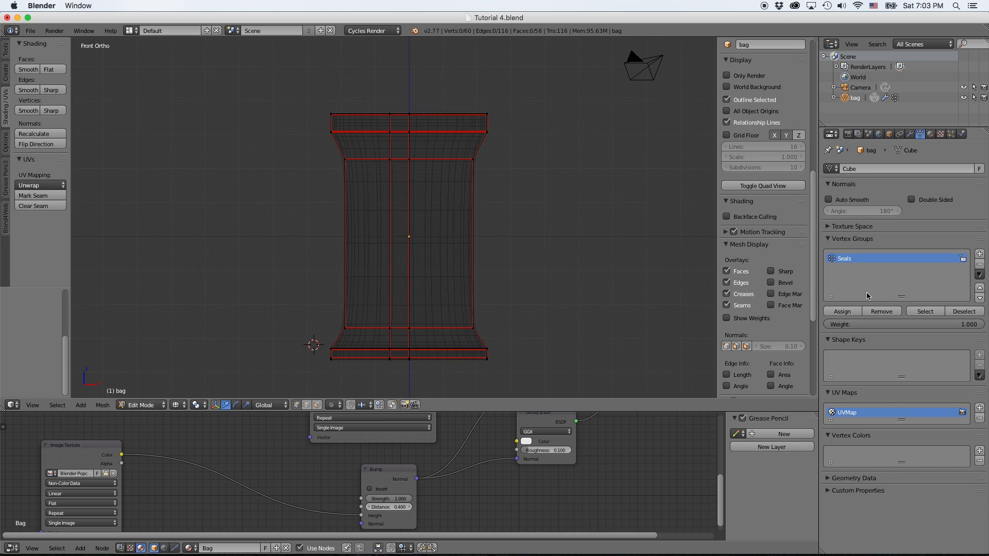
{"action": "left_click", "coordinate": [919, 311]}
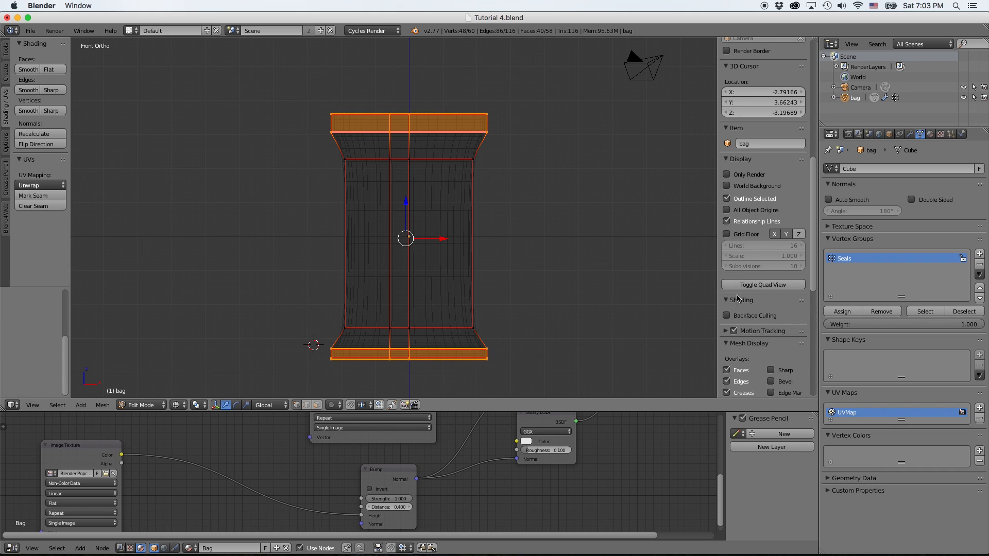
- Clear the selection and box-select the vertices of the bag's middle body between the two flared ends
{"action": "key", "text": "a"}
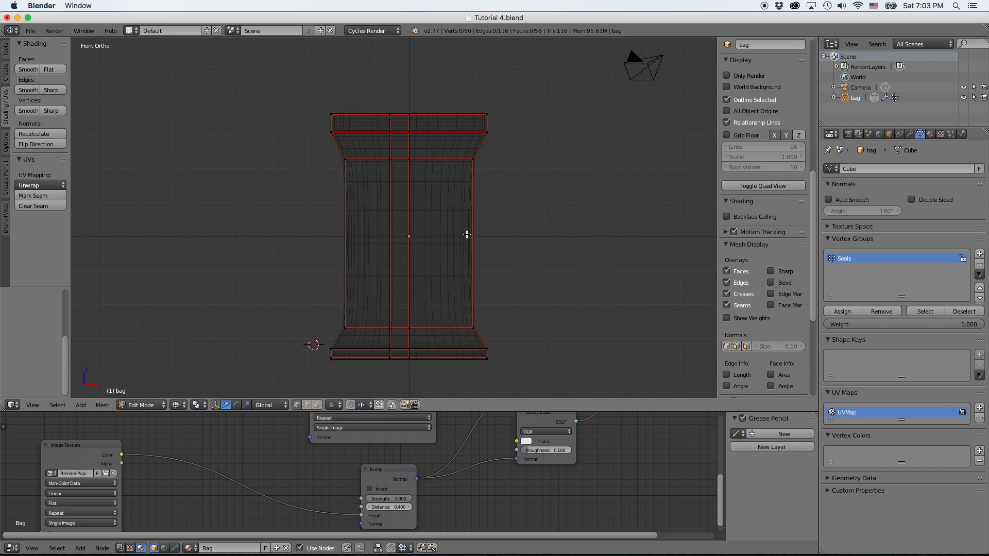
{"action": "key", "text": "b"}
{"action": "left_click_drag", "start_coordinate": [316, 155], "coordinate": [506, 335]}
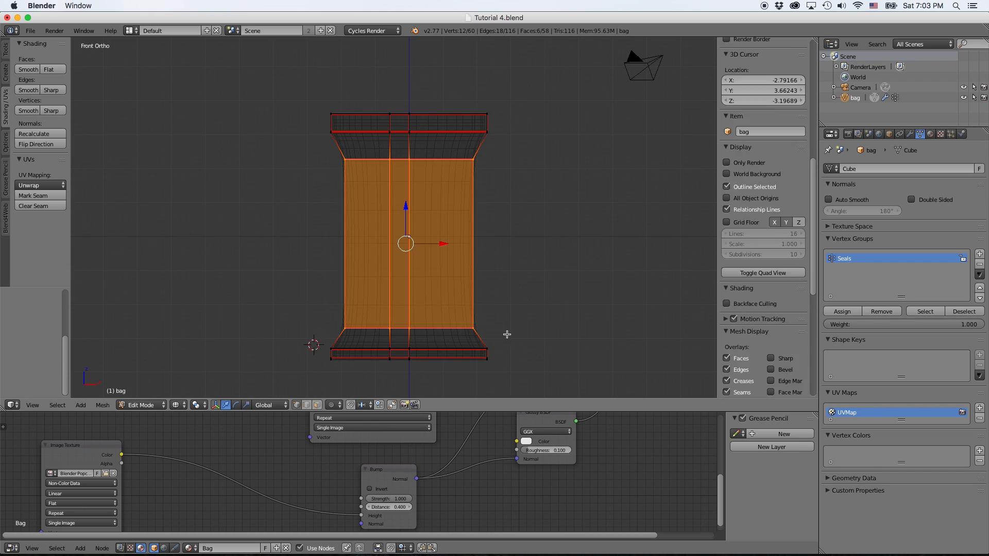
- Assign the selected middle section of the bag to a new vertex group named Body, and clear the selection
{"action": "left_click", "coordinate": [979, 254]}
{"action": "double_click", "coordinate": [845, 269]}
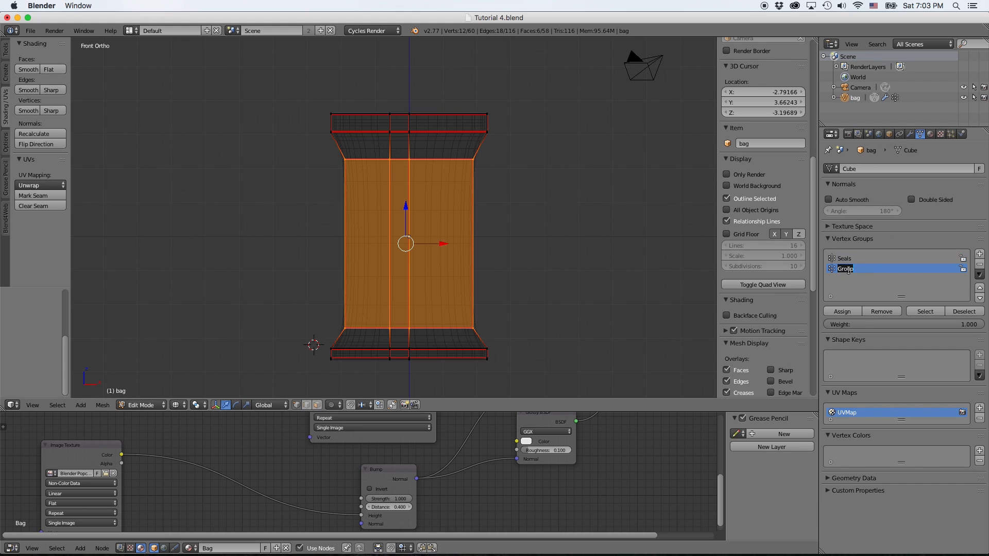
{"action": "type", "text": "Bod"}
{"action": "type", "text": "a"}
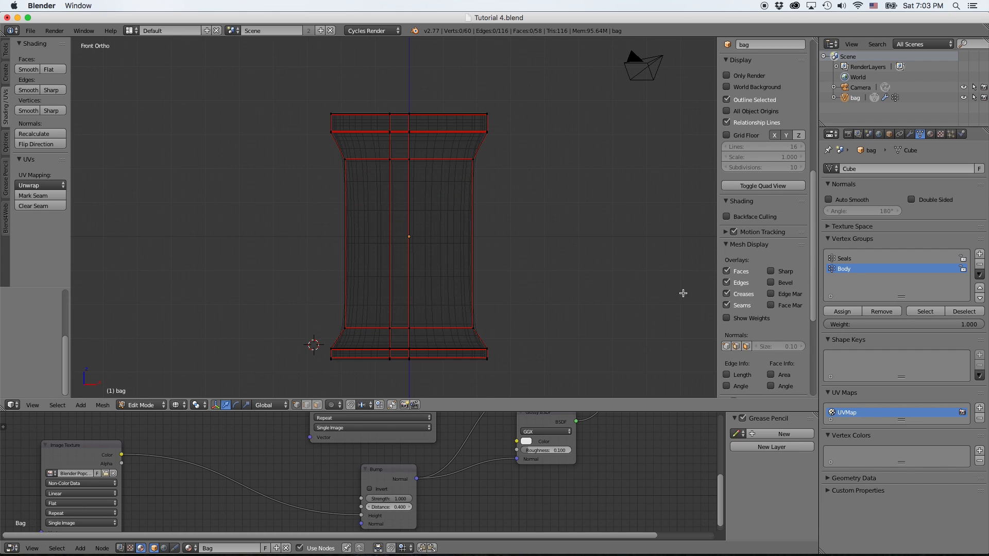
- Check which faces the Body vertex group selects, deselect everything, and return the solid-shaded bag to Object Mode
{"action": "left_click", "coordinate": [907, 312]}
{"action": "key", "text": "a"}
{"action": "key", "text": "shift+z"}
{"action": "key", "text": "shift+z"}
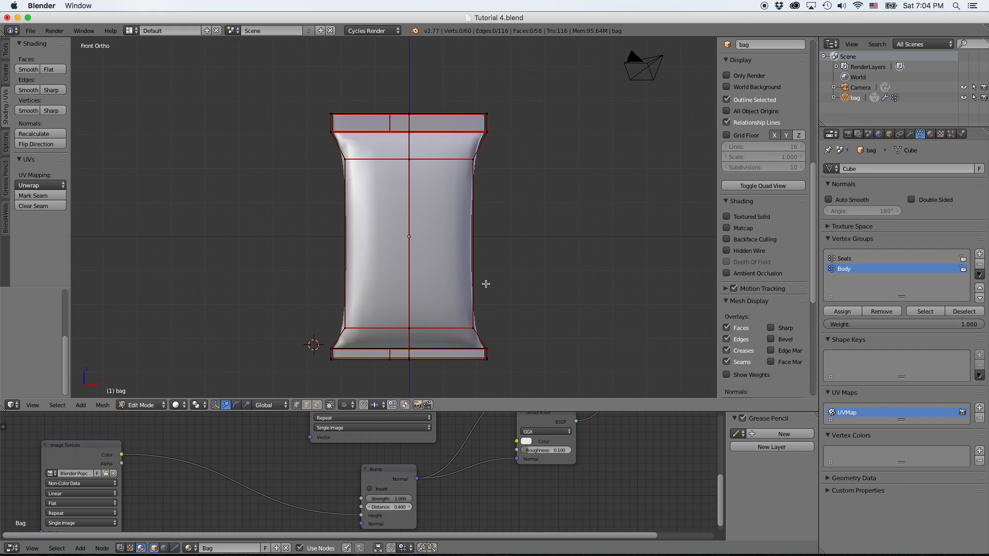
{"action": "key", "text": "Tab"}
{"action": "mouse_move", "coordinate": [519, 289]}
{"action": "middle_mouse_down"}
{"action": "mouse_move", "coordinate": [484, 297]}
{"action": "mouse_move", "coordinate": [529, 294]}
{"action": "middle_mouse_up"}
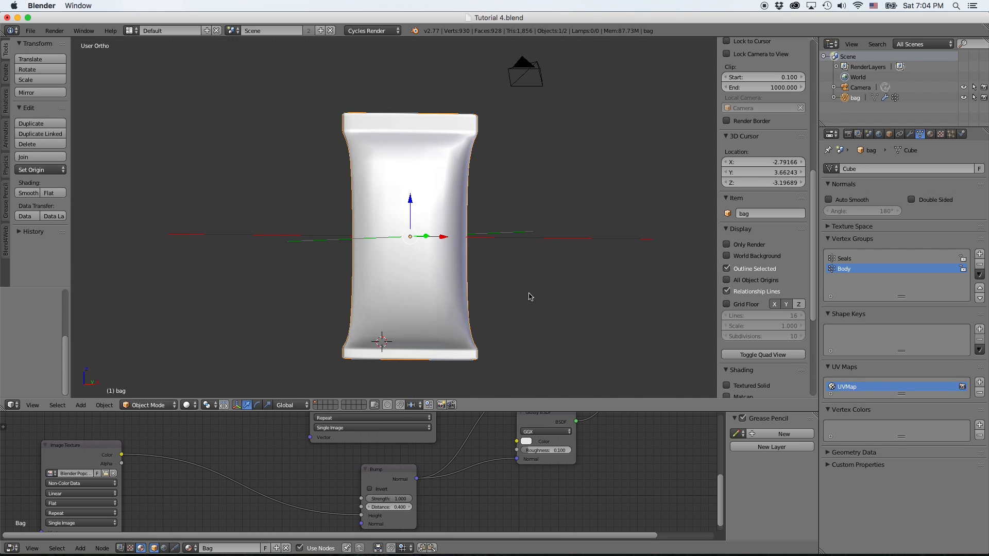
- Set the bag's Subdivision Surface modifier to 3 subdivisions for both view and render
{"action": "left_click", "coordinate": [909, 134]}
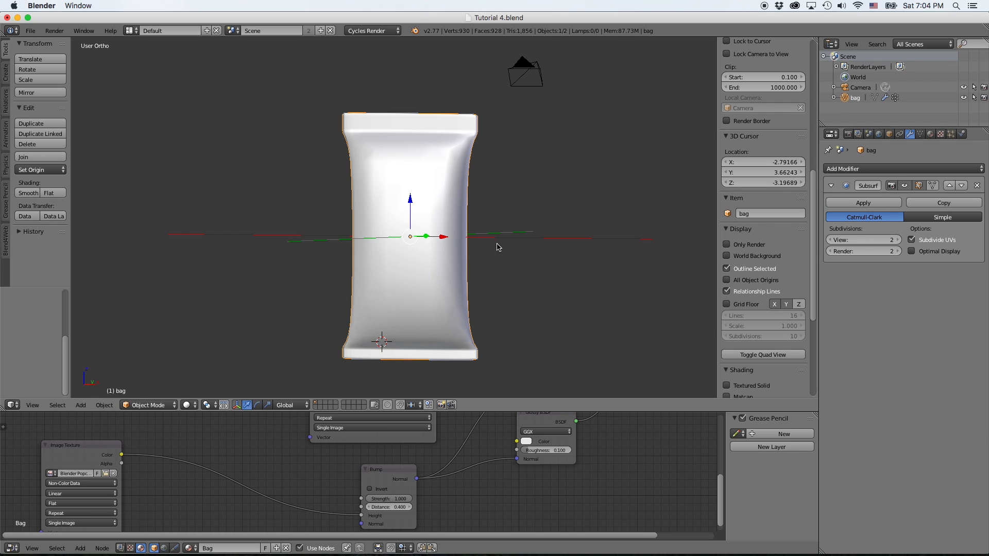
{"action": "left_click", "coordinate": [884, 171]}
{"action": "left_click", "coordinate": [445, 238]}
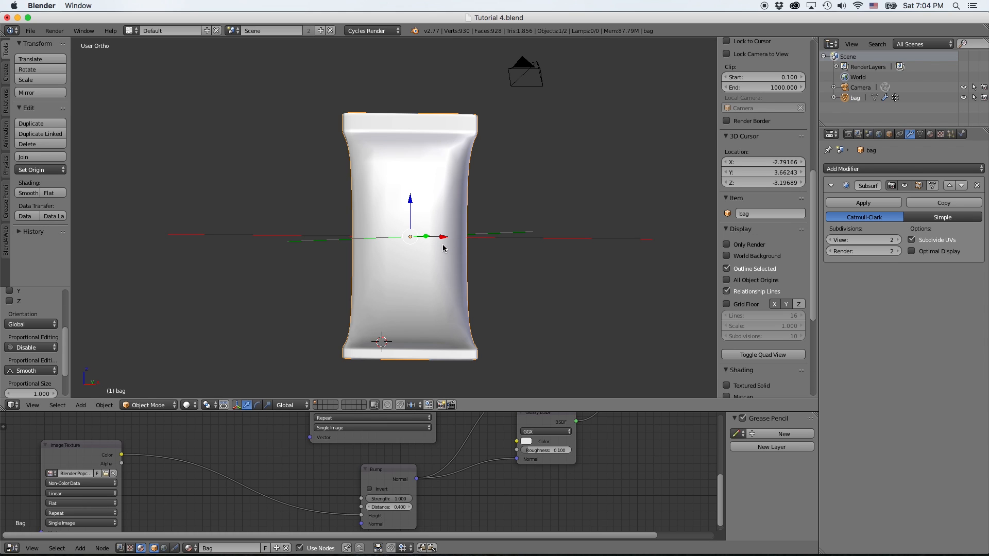
{"action": "key", "text": "Tab"}
{"action": "key", "text": "Tab"}
{"action": "key", "text": "Tab"}
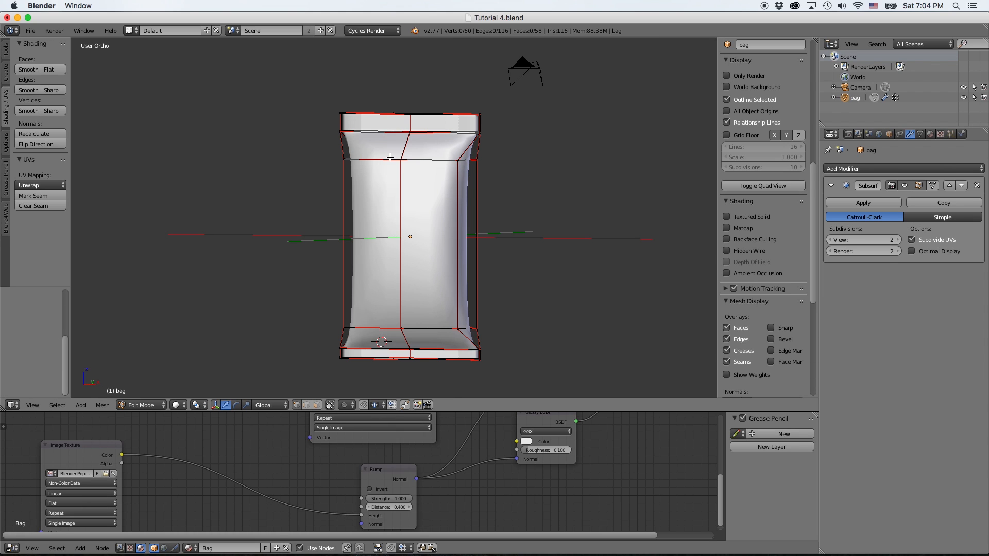
{"action": "key", "text": "Tab"}
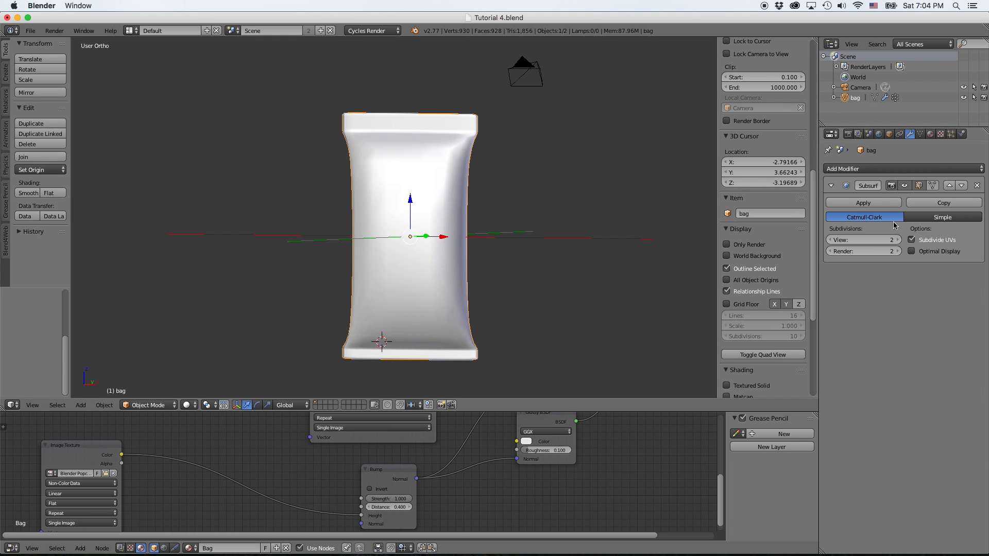
{"action": "left_click", "coordinate": [896, 240]}
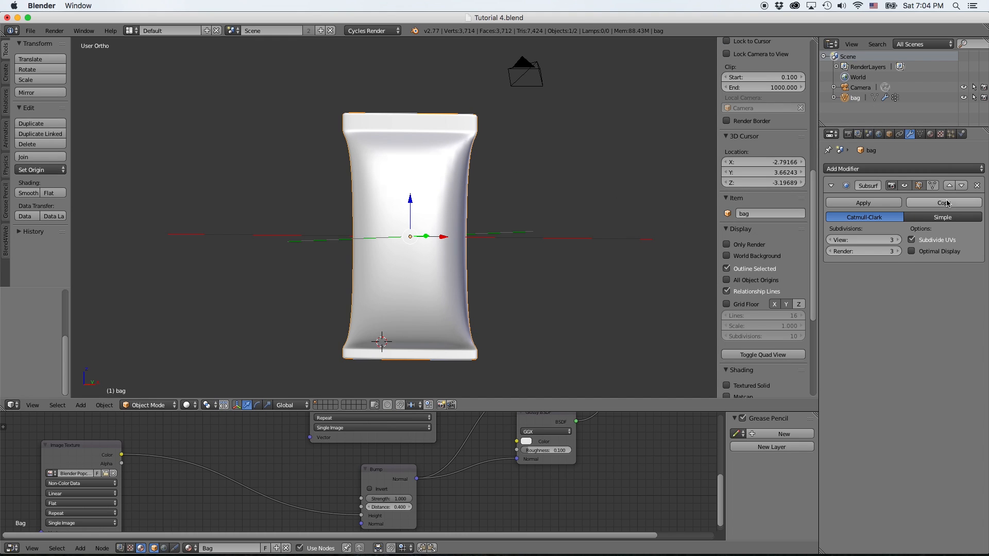
- Add a Displace modifier to the bag and limit it to the Body vertex group
{"action": "left_click", "coordinate": [908, 169]}
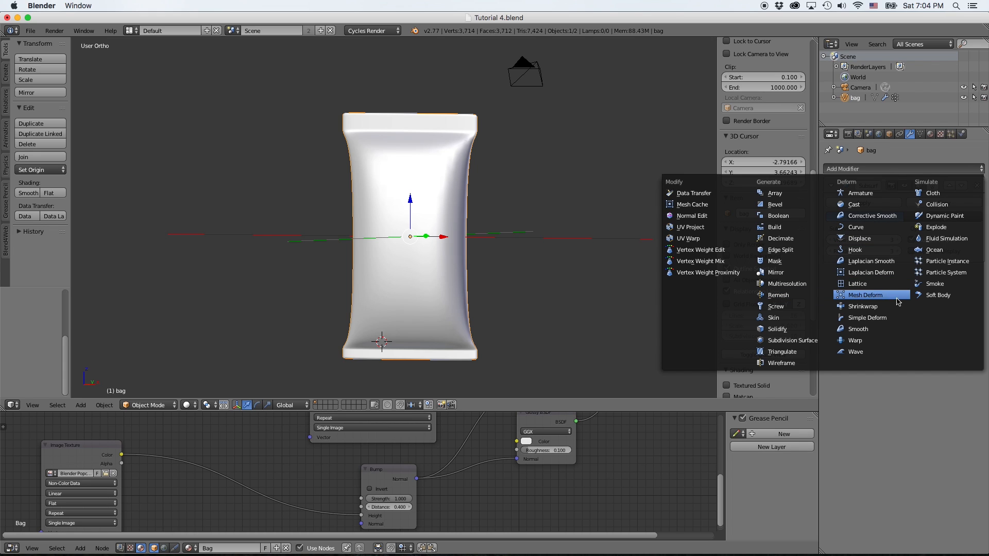
{"action": "left_click", "coordinate": [882, 239]}
{"action": "middle_click_drag", "start_coordinate": [581, 354], "coordinate": [575, 300]}
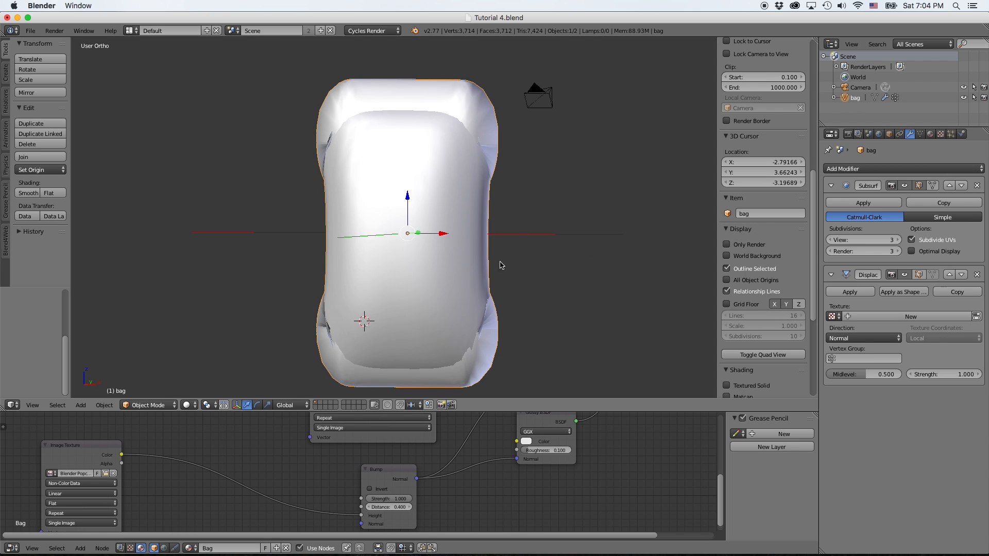
{"action": "middle_click_drag", "start_coordinate": [499, 265], "coordinate": [514, 304]}
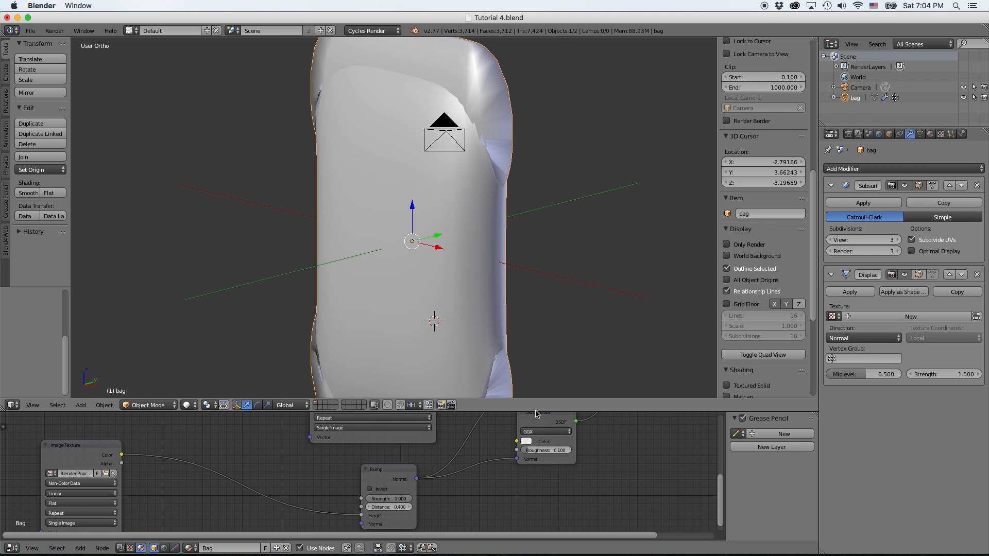
{"action": "left_click_drag", "start_coordinate": [536, 412], "coordinate": [536, 447]}
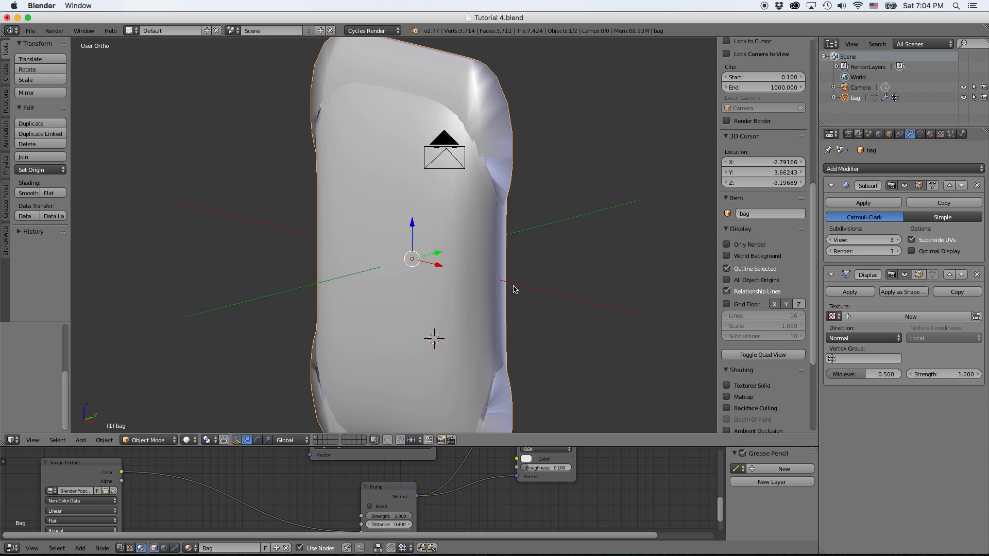
{"action": "left_click", "coordinate": [832, 360]}
{"action": "left_click", "coordinate": [844, 381]}
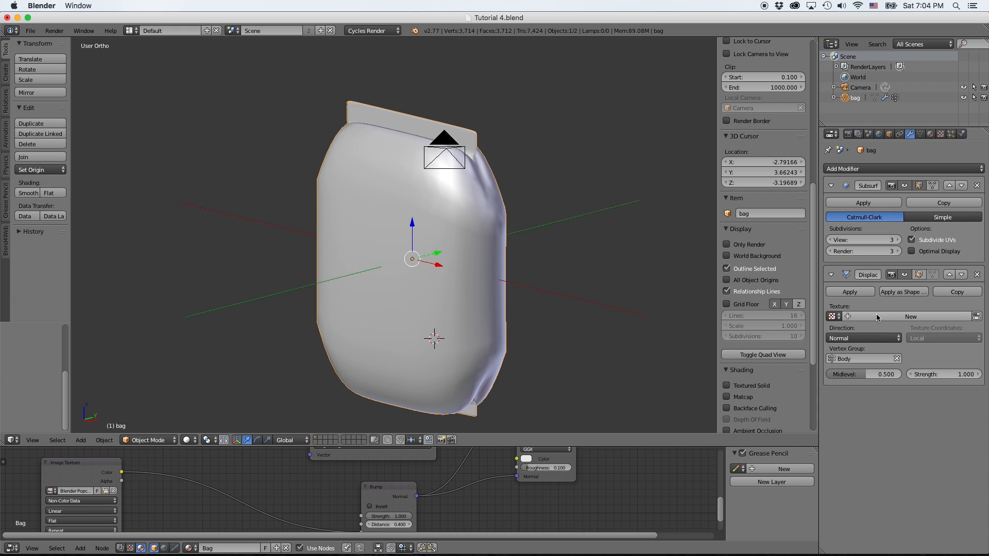
- Create a new texture for the Displace modifier and set the displacement strength to 0.2
{"action": "left_click", "coordinate": [855, 318]}
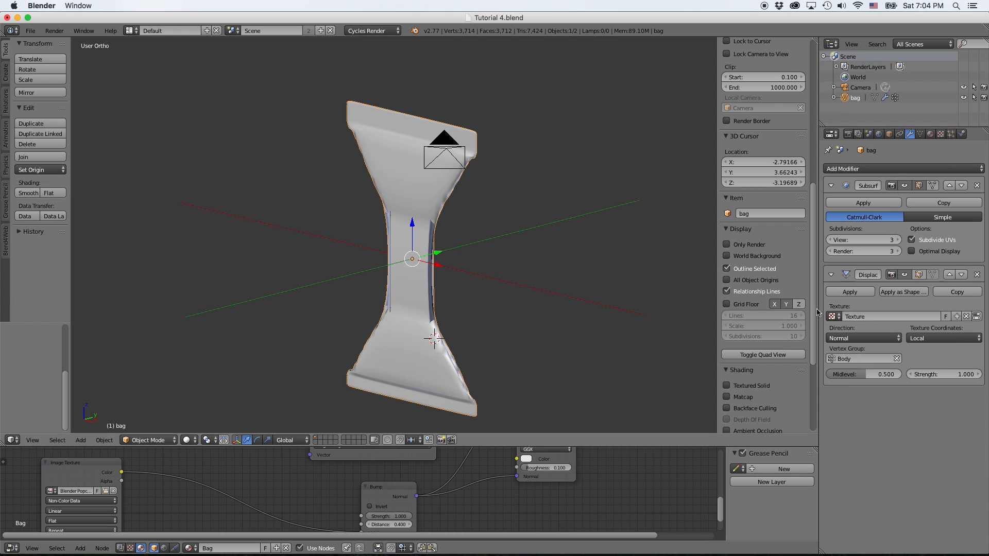
{"action": "scroll", "coordinate": [525, 282], "scroll_direction": "up", "scroll_amount": 1}
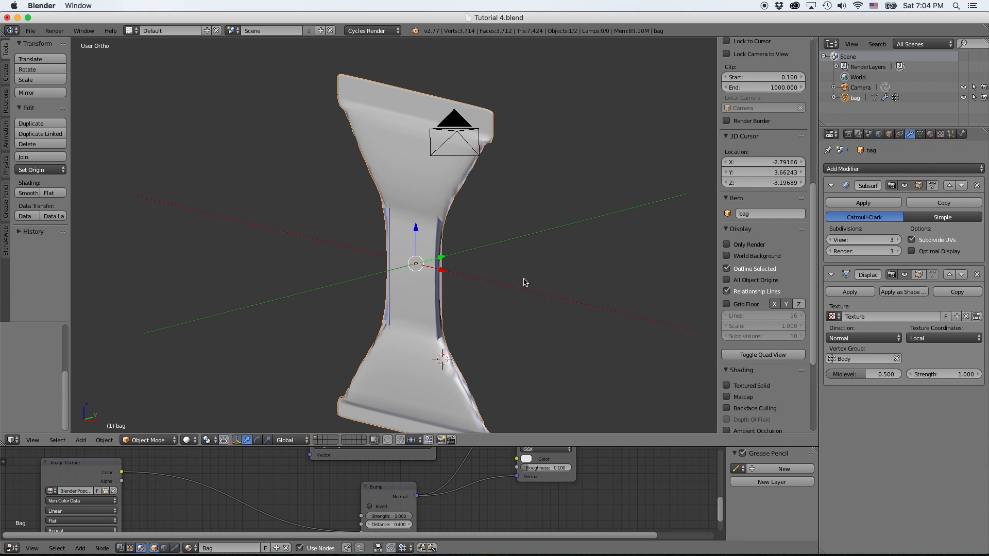
{"action": "scroll", "coordinate": [524, 279], "scroll_direction": "down", "scroll_amount": 2}
{"action": "middle_click_drag", "start_coordinate": [541, 290], "coordinate": [568, 288]}
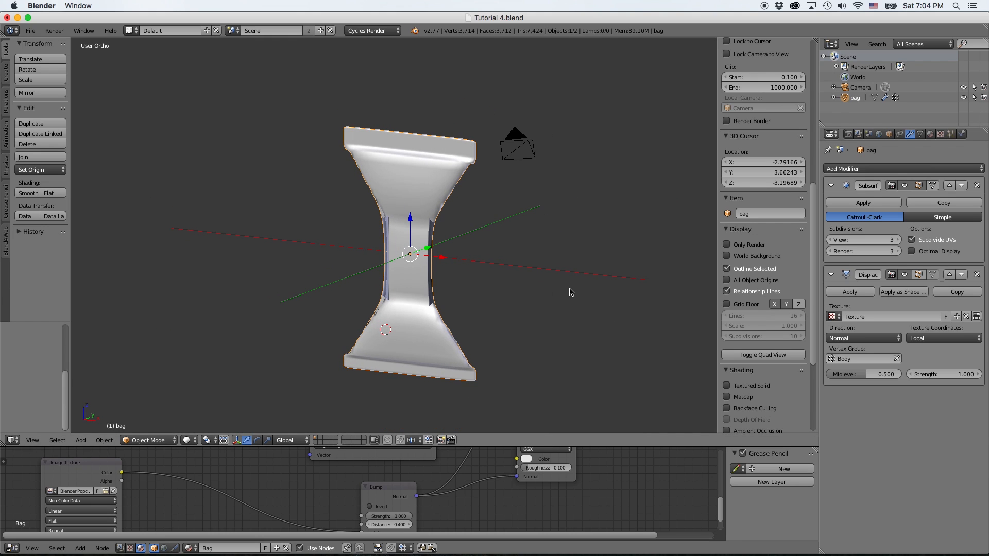
{"action": "left_click", "coordinate": [930, 374]}
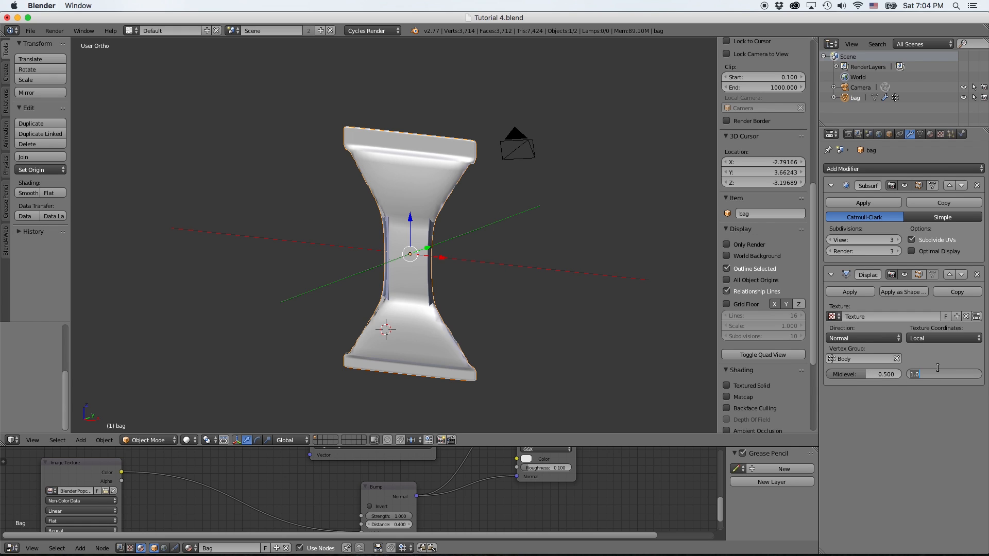
{"action": "type", "text": "1.1"}
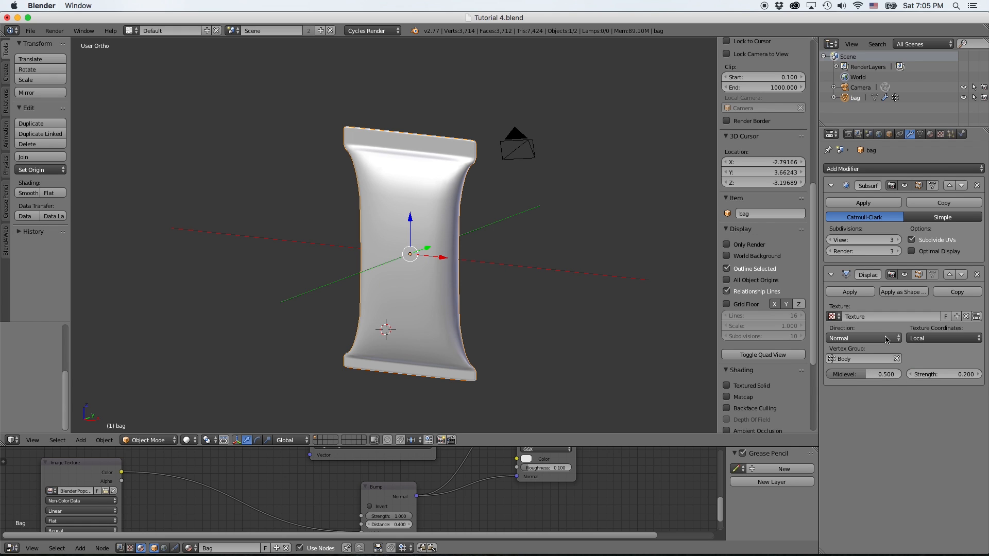
{"action": "key", "text": "Return"}
{"action": "left_click_drag", "start_coordinate": [934, 374], "coordinate": [929, 374]}
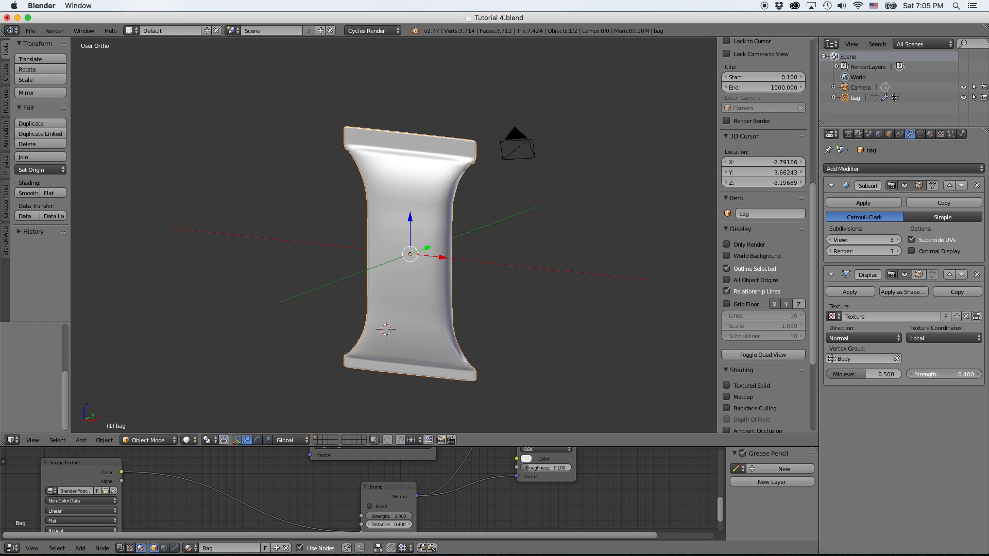
{"action": "key", "text": "super+z"}
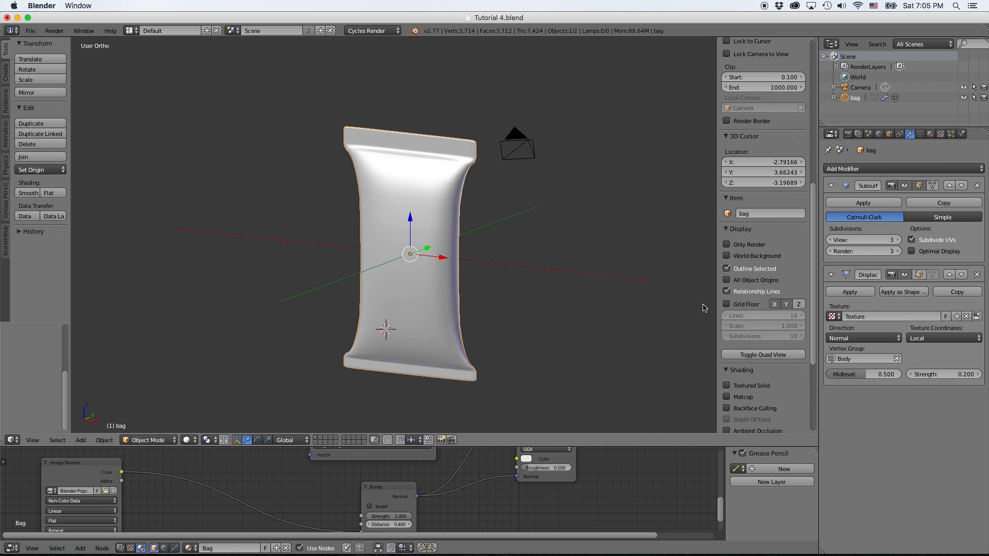
- Change the displacement texture's type to Voronoi and inspect the wrinkled bag from several angles
{"action": "left_click", "coordinate": [976, 317]}
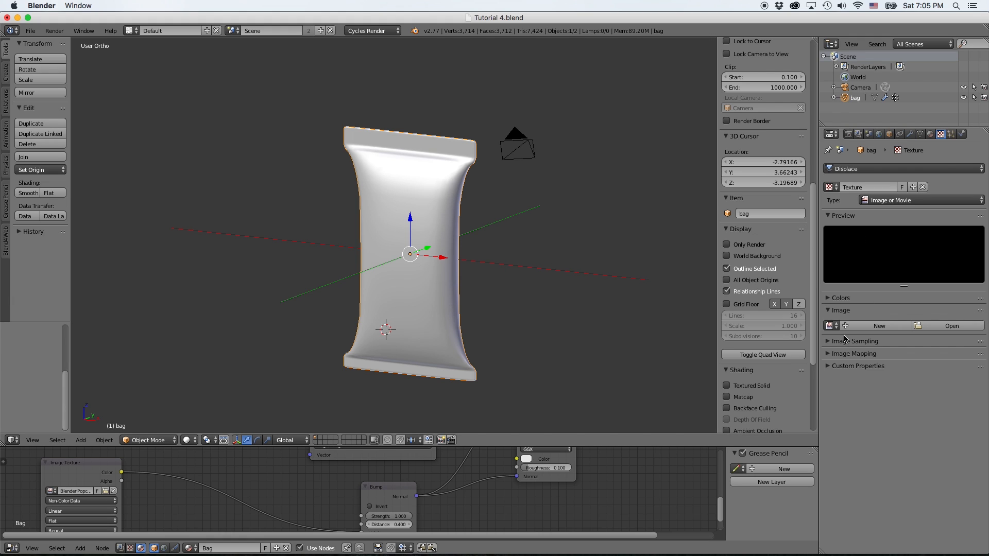
{"action": "left_click", "coordinate": [903, 202]}
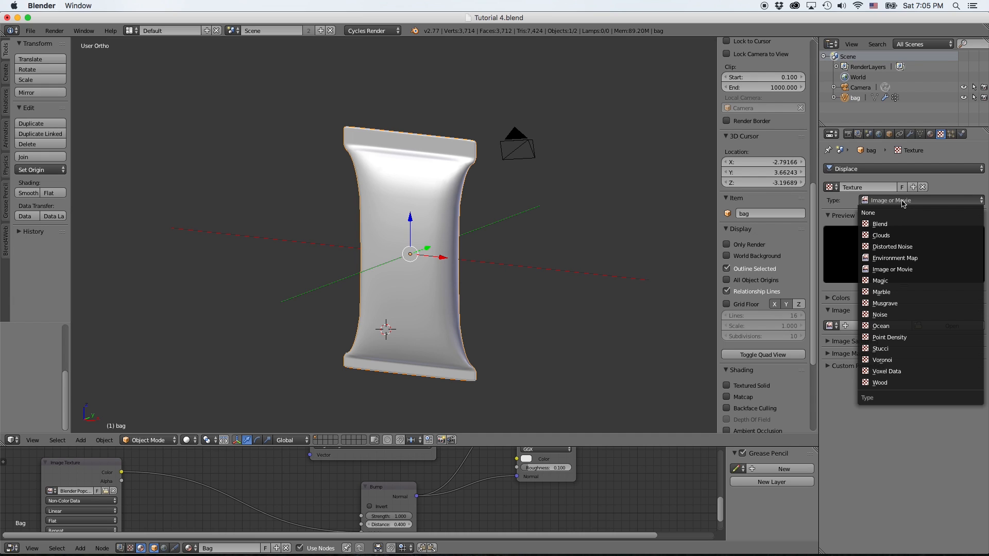
{"action": "left_click", "coordinate": [927, 364]}
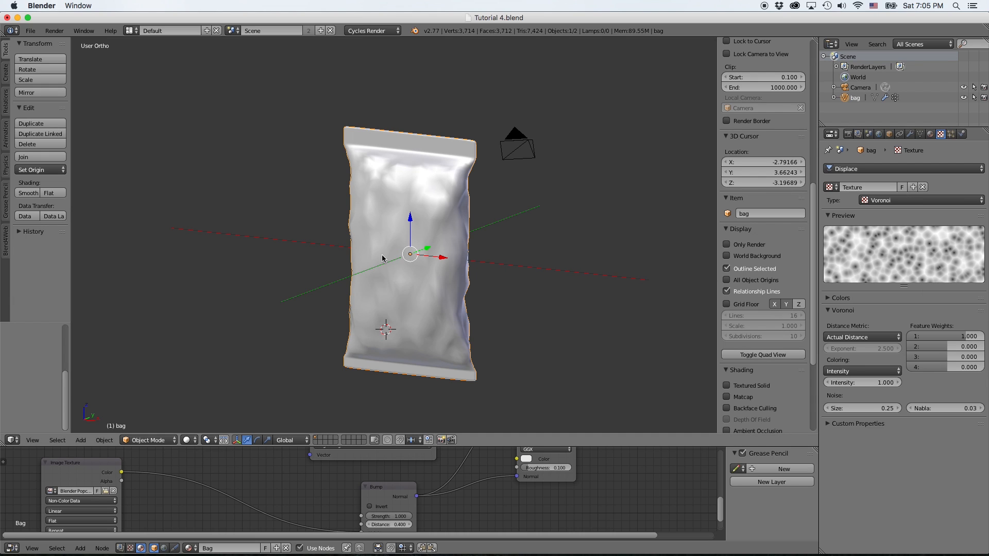
{"action": "middle_click_drag", "start_coordinate": [431, 292], "coordinate": [401, 287]}
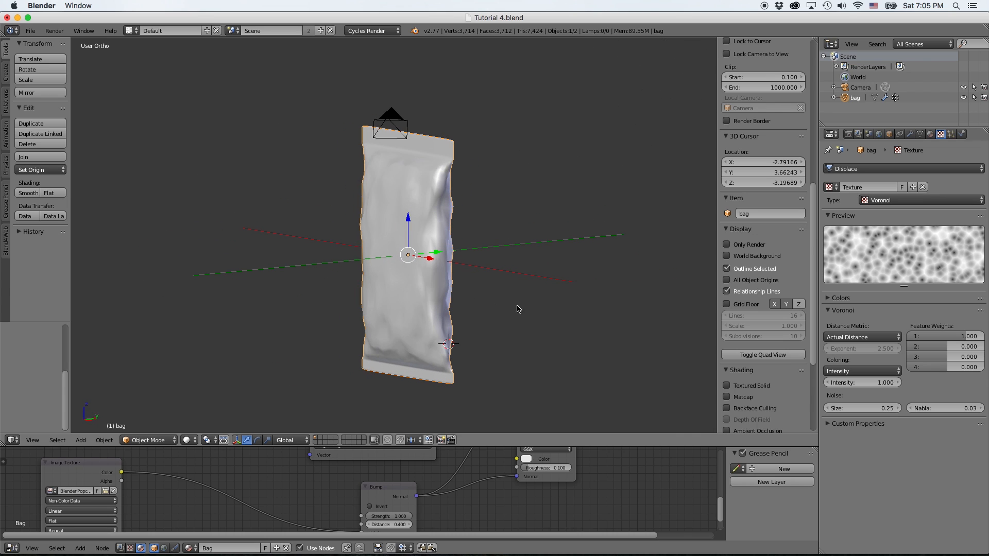
{"action": "middle_click_drag", "start_coordinate": [484, 249], "coordinate": [424, 192]}
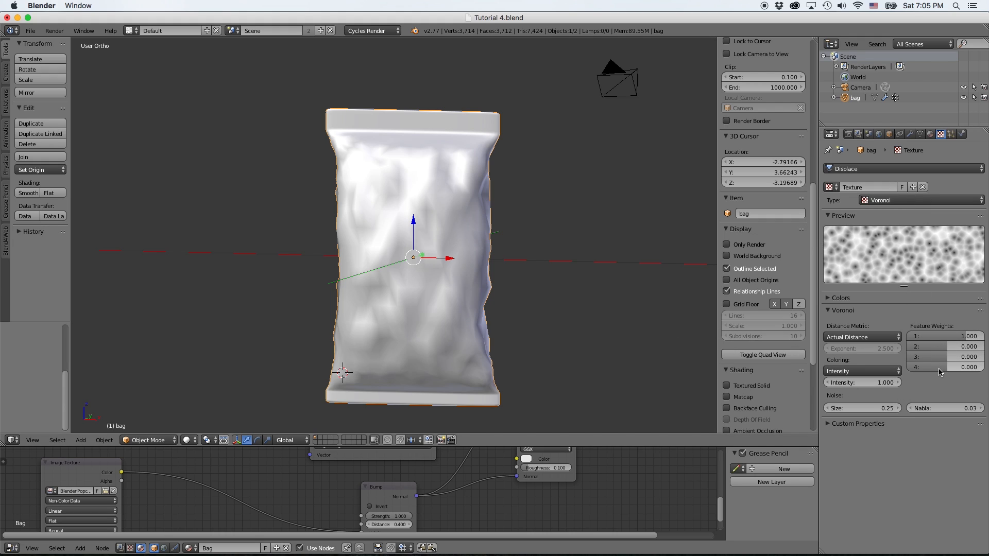
- Set the four Voronoi feature weights to about 0.273, -0.364, 0.615 and -1.734, and the noise size to 0.85
{"action": "left_click_drag", "start_coordinate": [945, 370], "coordinate": [900, 371]}
{"action": "mouse_move", "coordinate": [946, 350]}
{"action": "left_mouse_down"}
{"action": "mouse_move", "coordinate": [942, 358]}
{"action": "mouse_move", "coordinate": [978, 337]}
{"action": "mouse_move", "coordinate": [942, 337]}
{"action": "mouse_move", "coordinate": [956, 337]}
{"action": "mouse_move", "coordinate": [966, 357]}
{"action": "mouse_move", "coordinate": [956, 357]}
{"action": "left_mouse_up"}
{"action": "left_click_drag", "start_coordinate": [945, 356], "coordinate": [924, 336]}
{"action": "mouse_move", "coordinate": [843, 408]}
{"action": "left_mouse_down"}
{"action": "mouse_move", "coordinate": [878, 408]}
{"action": "mouse_move", "coordinate": [860, 408]}
{"action": "left_mouse_up"}
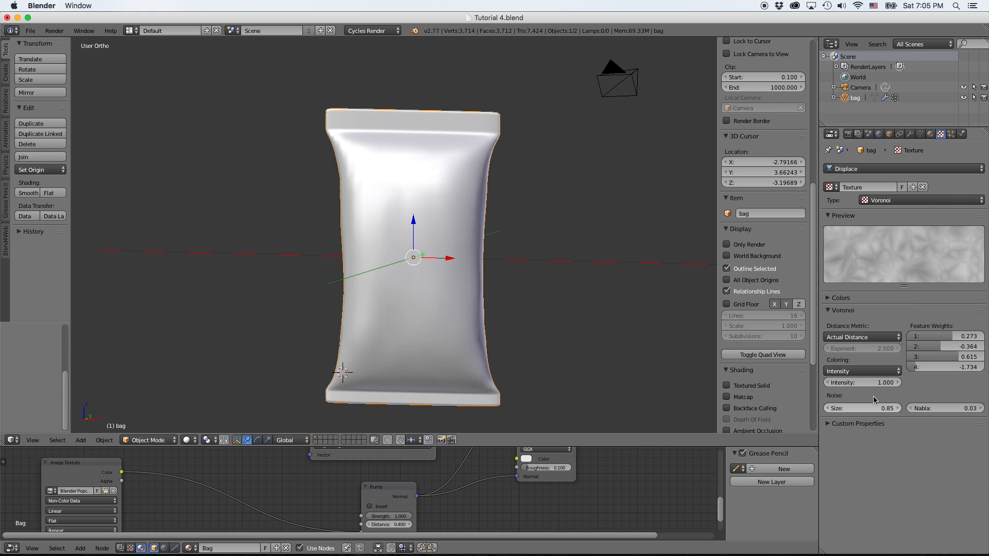
- Refine the Voronoi texture to intensity 1.32, second feature weight 0.587 and noise size 0.47
{"action": "mouse_move", "coordinate": [863, 383]}
{"action": "left_mouse_down"}
{"action": "mouse_move", "coordinate": [886, 382]}
{"action": "mouse_move", "coordinate": [859, 383]}
{"action": "left_mouse_up"}
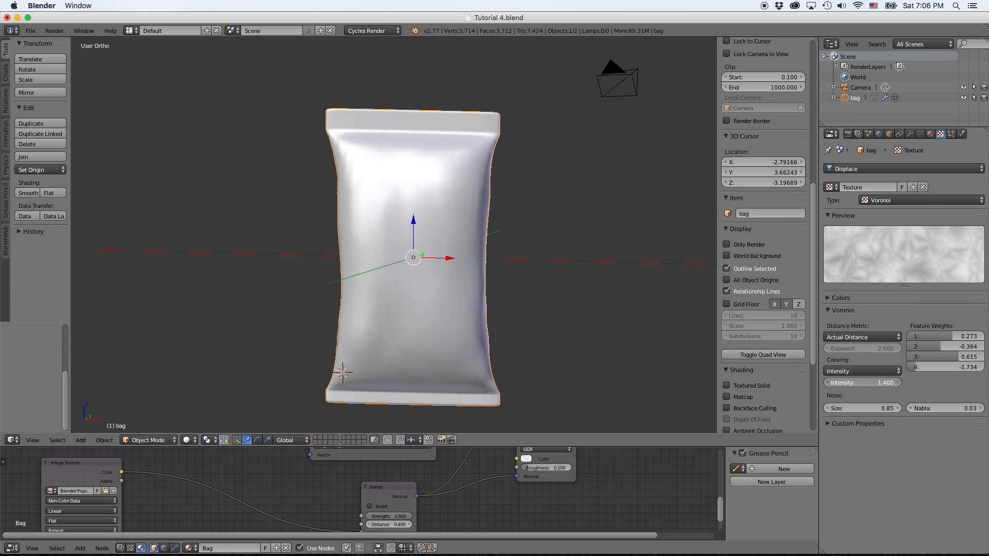
{"action": "left_click_drag", "start_coordinate": [937, 346], "coordinate": [958, 346]}
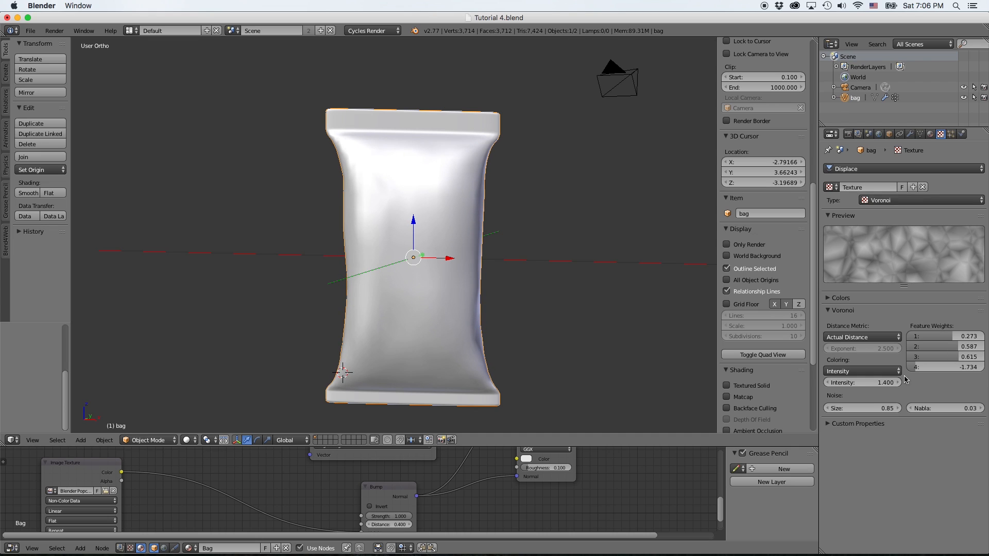
{"action": "left_click_drag", "start_coordinate": [863, 408], "coordinate": [823, 409]}
{"action": "mouse_move", "coordinate": [475, 350]}
{"action": "middle_mouse_down"}
{"action": "mouse_move", "coordinate": [517, 337]}
{"action": "mouse_move", "coordinate": [450, 354]}
{"action": "mouse_move", "coordinate": [494, 346]}
{"action": "mouse_move", "coordinate": [455, 337]}
{"action": "mouse_move", "coordinate": [411, 354]}
{"action": "mouse_move", "coordinate": [461, 359]}
{"action": "middle_mouse_up"}
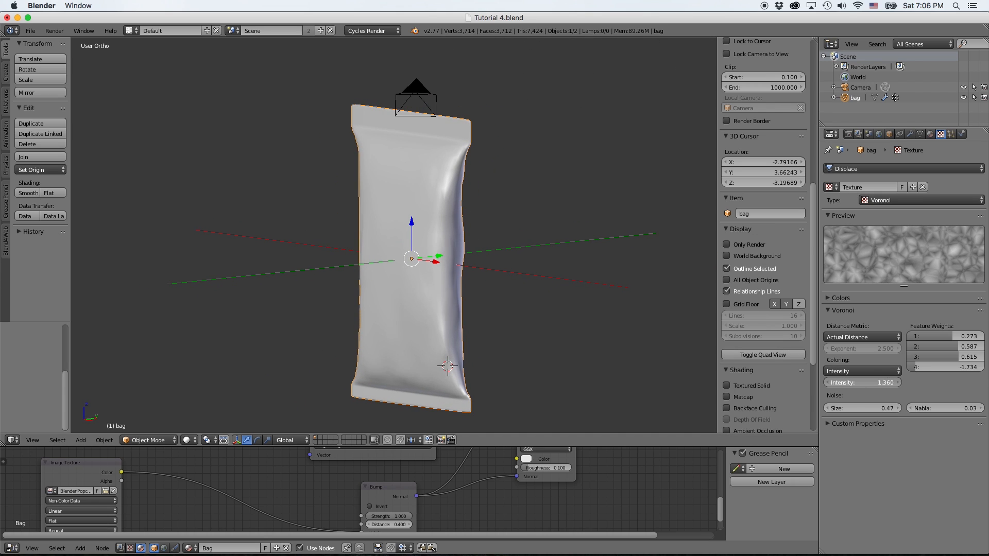
{"action": "left_click_drag", "start_coordinate": [862, 382], "coordinate": [859, 383]}
{"action": "middle_click_drag", "start_coordinate": [515, 350], "coordinate": [497, 311]}
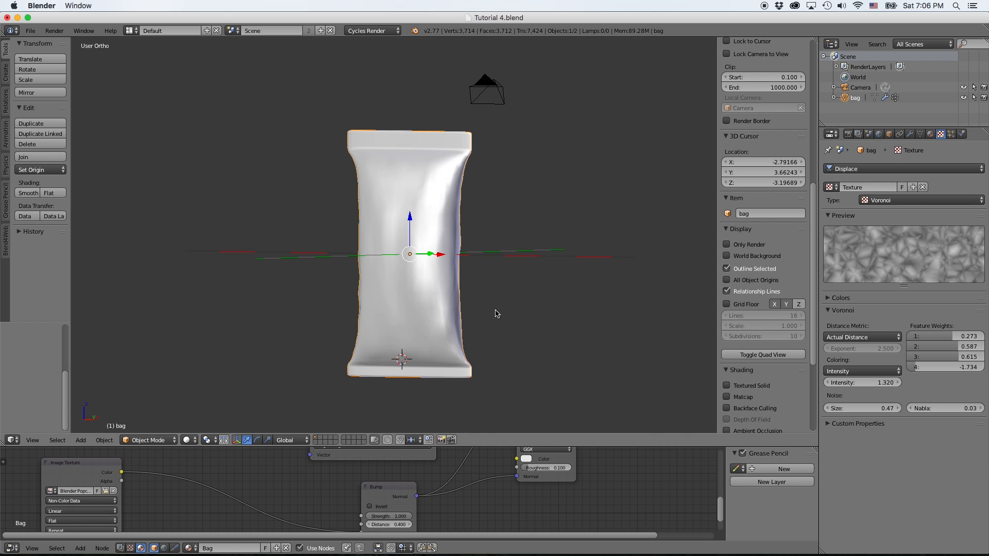
- Set the Displace modifier's midlevel to 0.362 and strength to 0.33, and display the bag in wireframe
{"action": "left_click", "coordinate": [909, 134]}
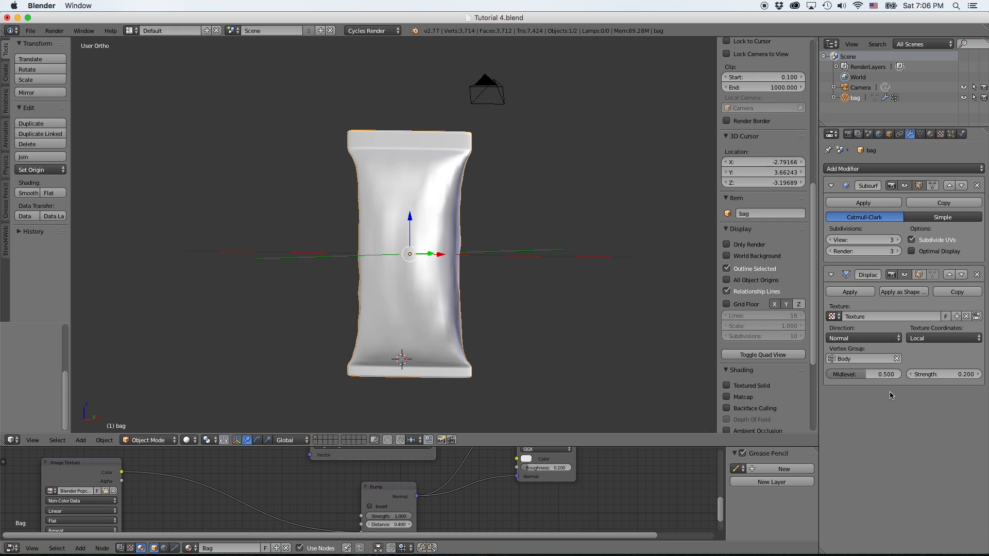
{"action": "left_click_drag", "start_coordinate": [870, 375], "coordinate": [859, 374]}
{"action": "left_click_drag", "start_coordinate": [938, 374], "coordinate": [942, 375]}
{"action": "middle_click_drag", "start_coordinate": [379, 326], "coordinate": [406, 314]}
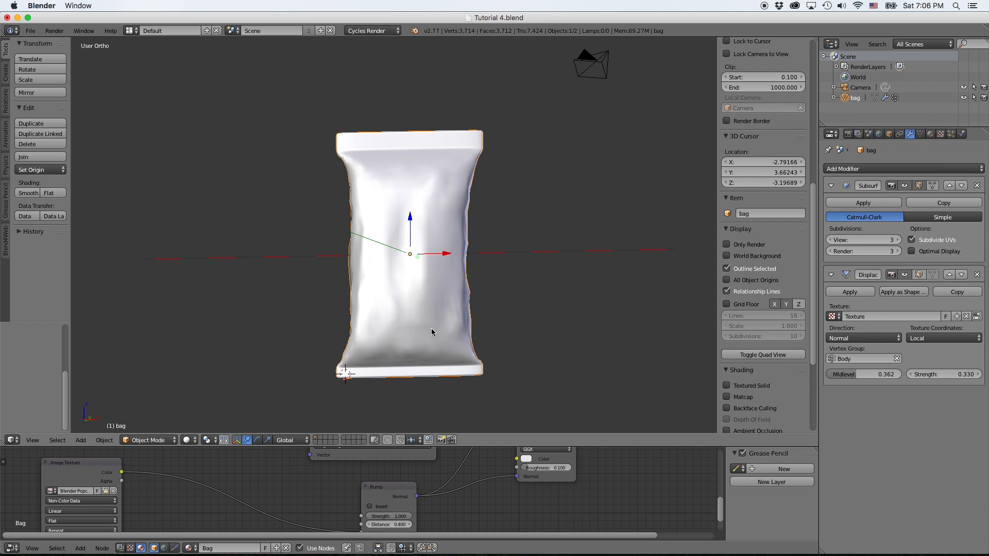
{"action": "middle_click_drag", "start_coordinate": [431, 329], "coordinate": [505, 325]}
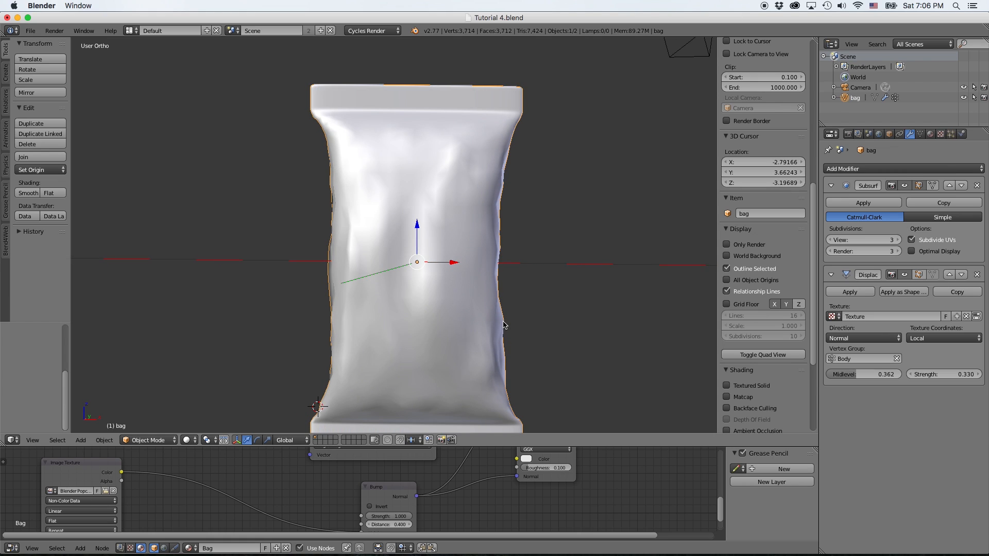
{"action": "key", "text": "z"}
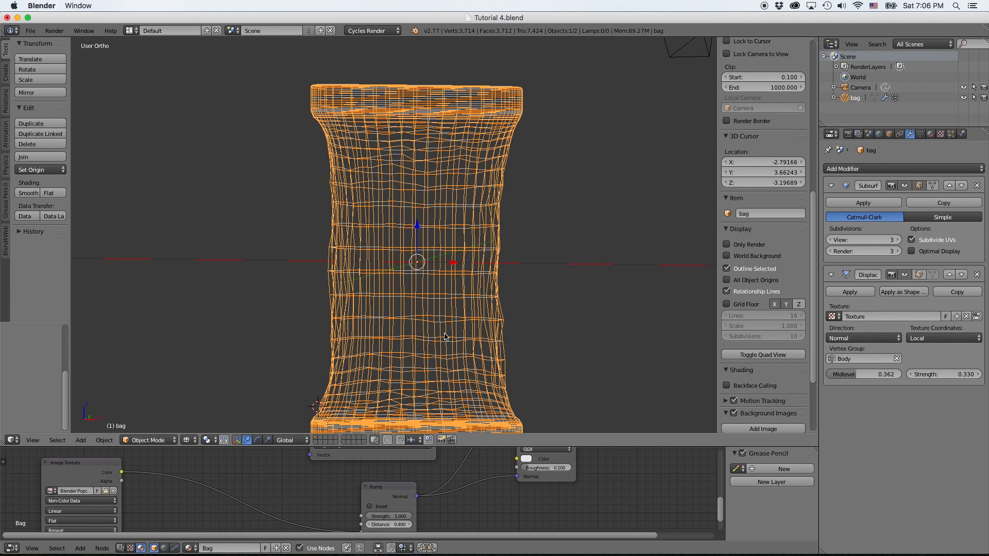
- Preview the bag with rendered shading in perspective and examine its displaced surface from the front and side
{"action": "key", "text": "z"}
{"action": "middle_click_drag", "start_coordinate": [453, 334], "coordinate": [501, 334]}
{"action": "key", "text": "shift+z"}
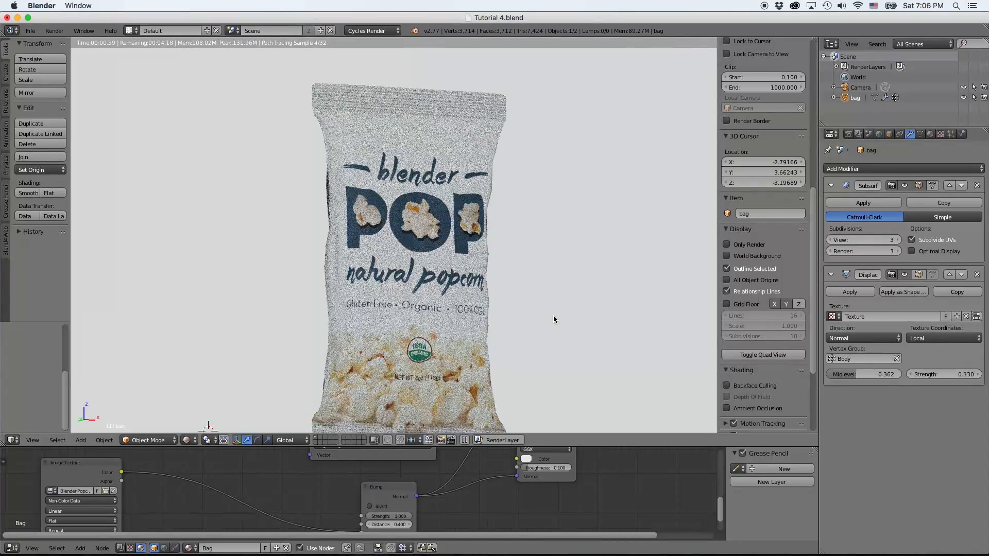
{"action": "middle_click_drag", "start_coordinate": [553, 315], "coordinate": [597, 315]}
{"action": "key", "text": "KP_0"}
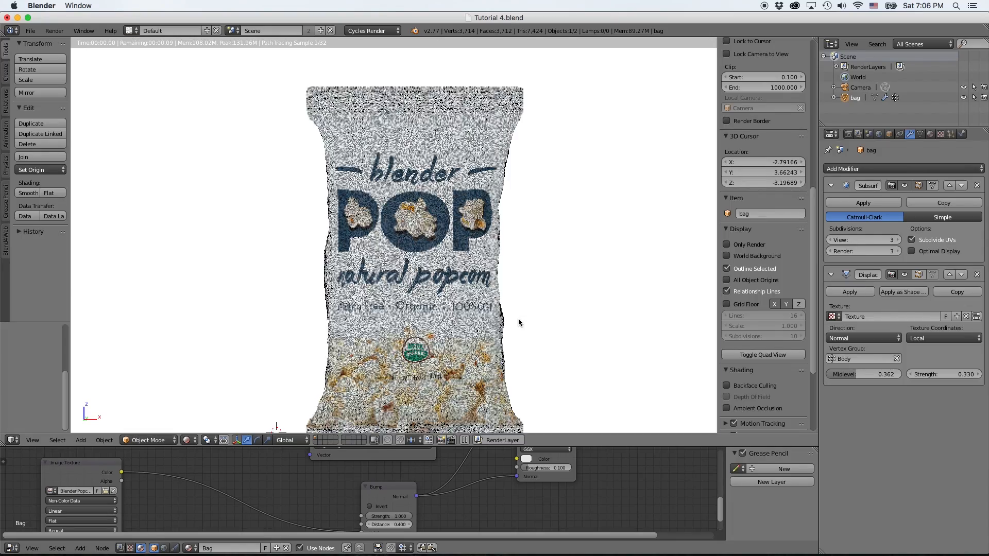
{"action": "key", "text": "KP_5"}
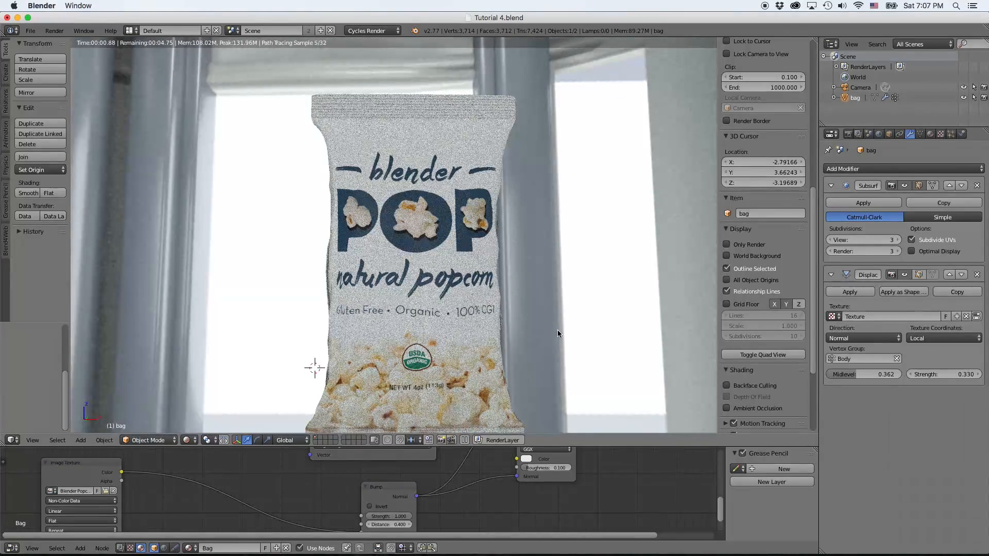
{"action": "middle_click_drag", "start_coordinate": [558, 330], "coordinate": [502, 344]}
{"action": "scroll", "coordinate": [524, 343], "scroll_direction": "down", "scroll_amount": 2}
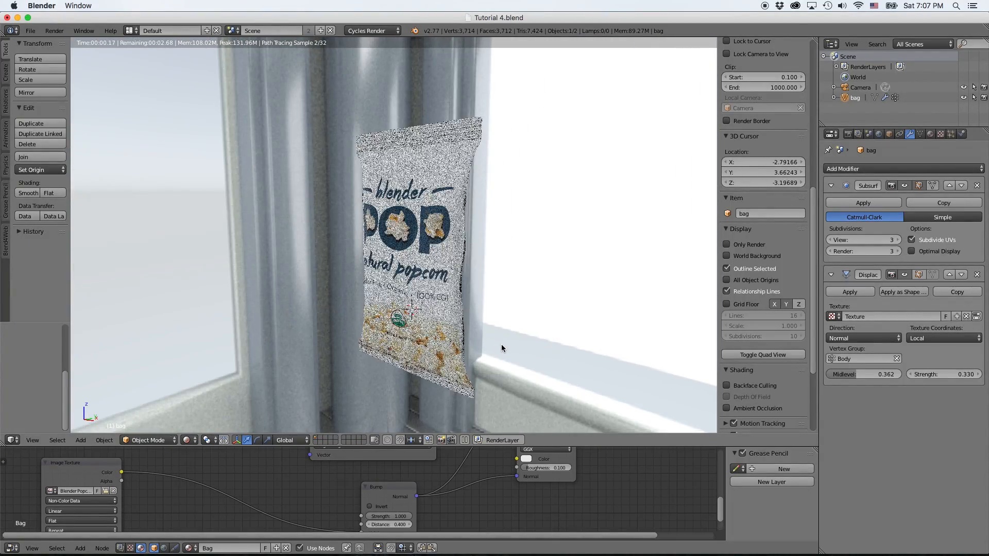
- Set the 3D view's lens to 50 and inspect the rendered bag from the front
{"action": "scroll", "coordinate": [762, 267], "scroll_direction": "up", "scroll_amount": 6}
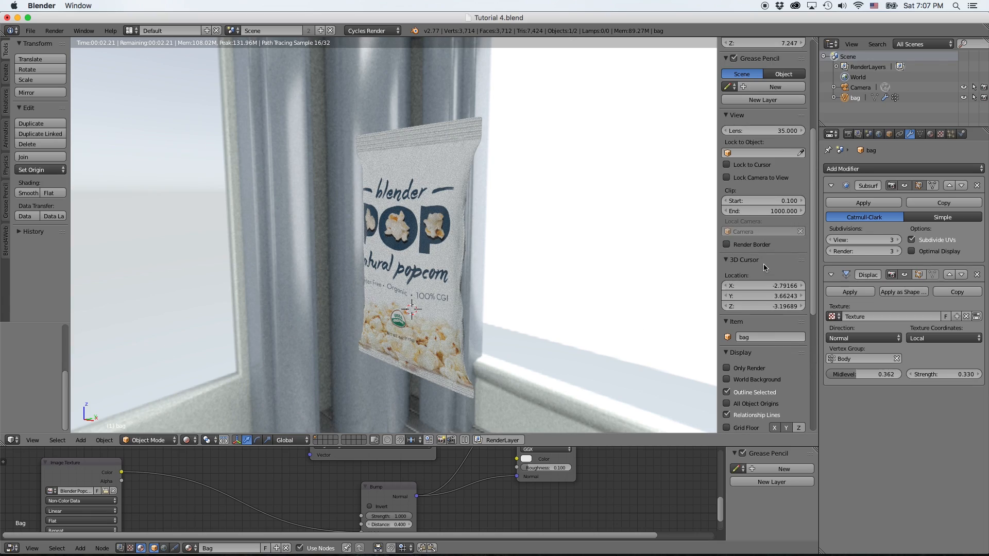
{"action": "left_click", "coordinate": [805, 130]}
{"action": "key", "text": "Return"}
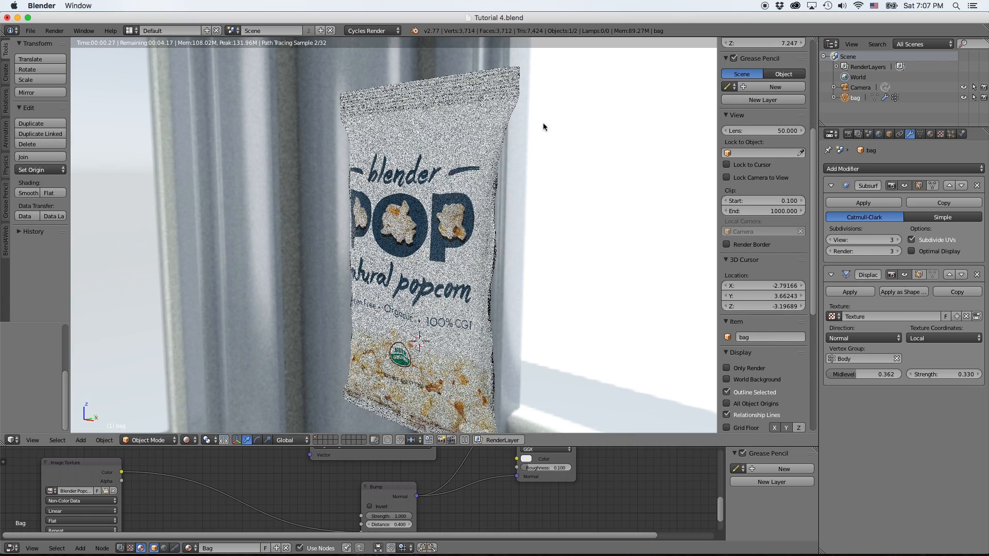
{"action": "middle_click_drag", "start_coordinate": [471, 298], "coordinate": [418, 353]}
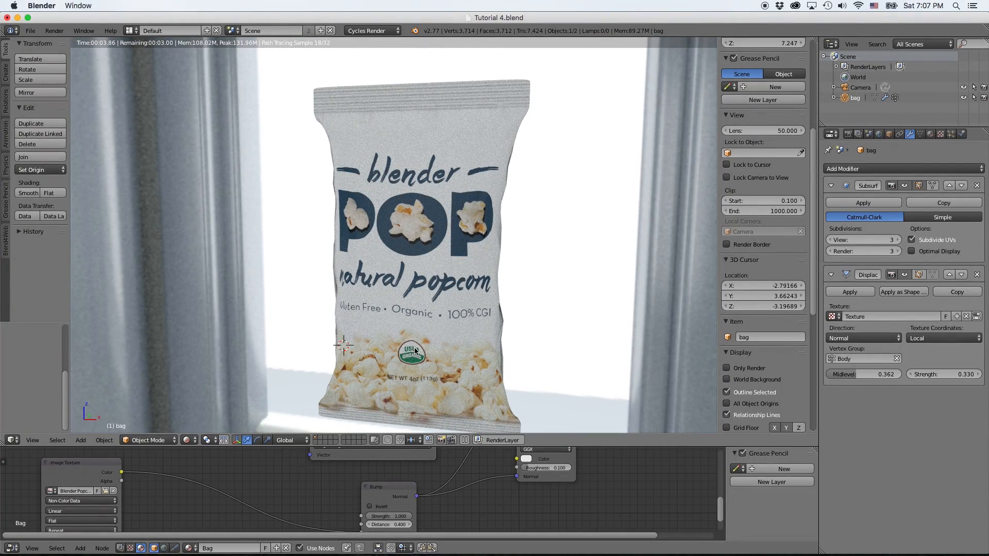
{"action": "middle_click_drag", "start_coordinate": [436, 343], "coordinate": [449, 337]}
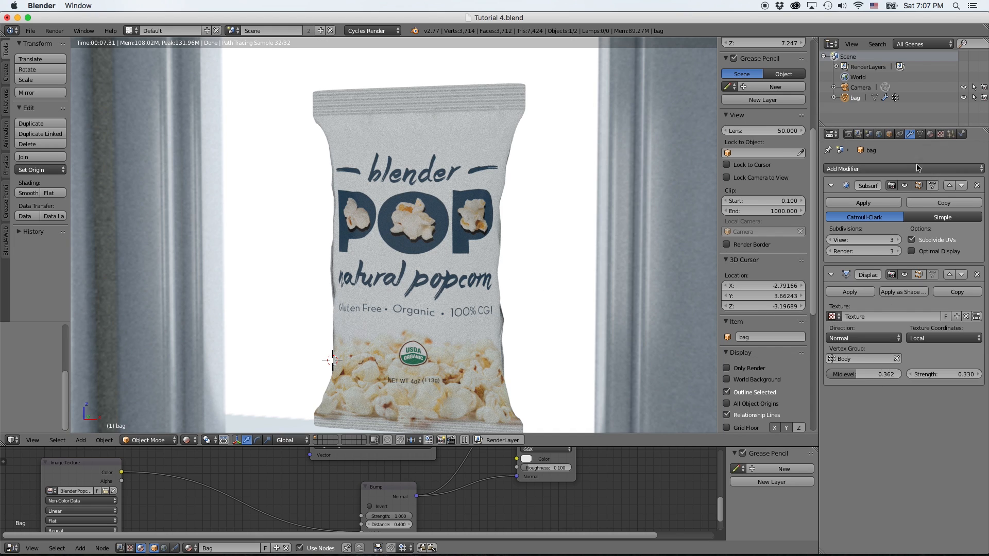
- Adjust the body displacement's Voronoi texture to noise size 0.43, intensity 1.62 and first feature weight -0.231
{"action": "left_click", "coordinate": [975, 316]}
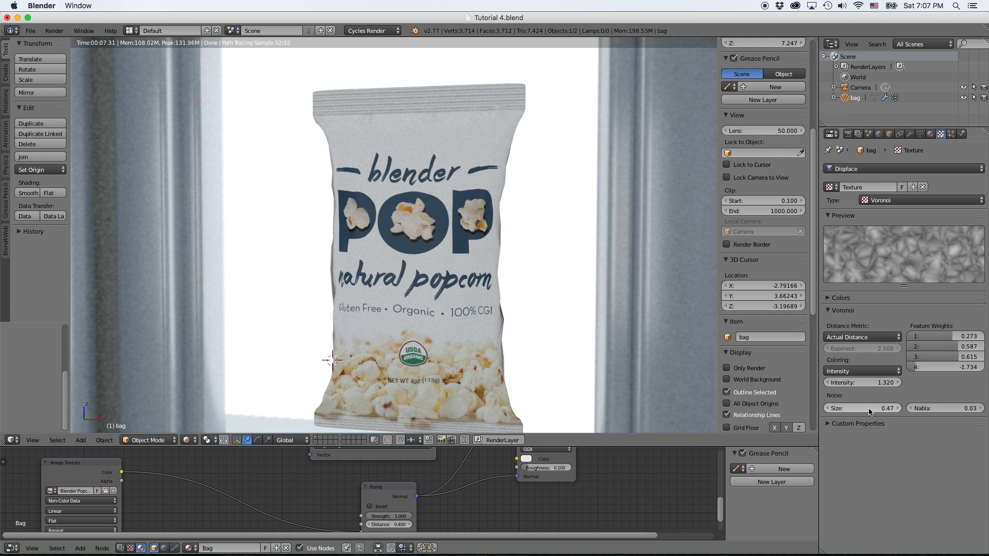
{"action": "left_click_drag", "start_coordinate": [869, 409], "coordinate": [907, 382]}
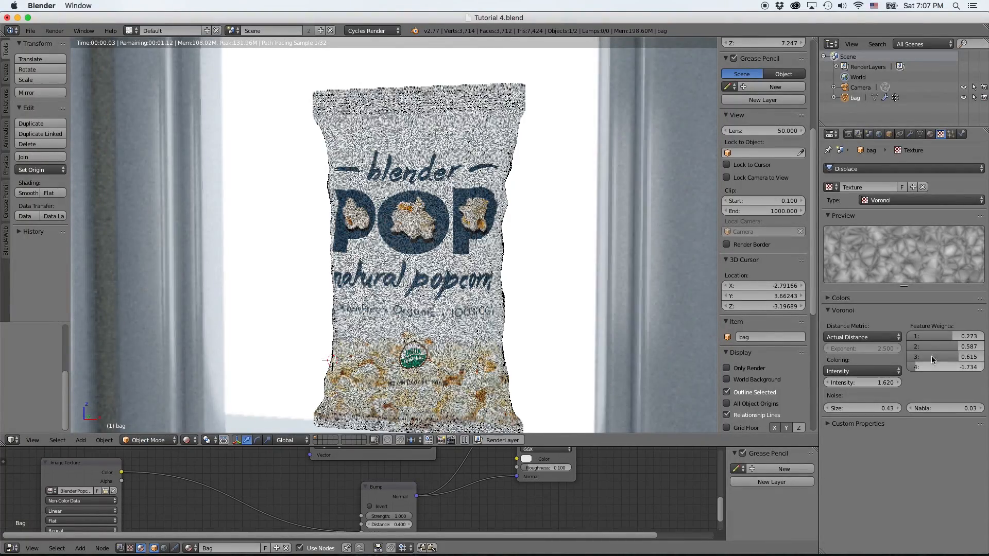
{"action": "mouse_move", "coordinate": [948, 336]}
{"action": "left_mouse_down"}
{"action": "mouse_move", "coordinate": [919, 337]}
{"action": "mouse_move", "coordinate": [938, 336]}
{"action": "left_mouse_up"}
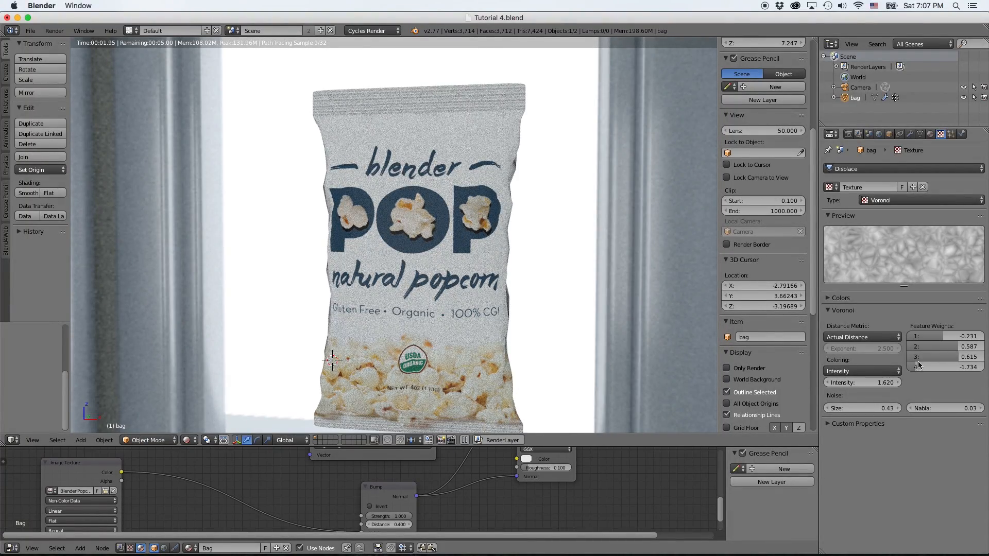
{"action": "left_click_drag", "start_coordinate": [876, 386], "coordinate": [871, 386]}
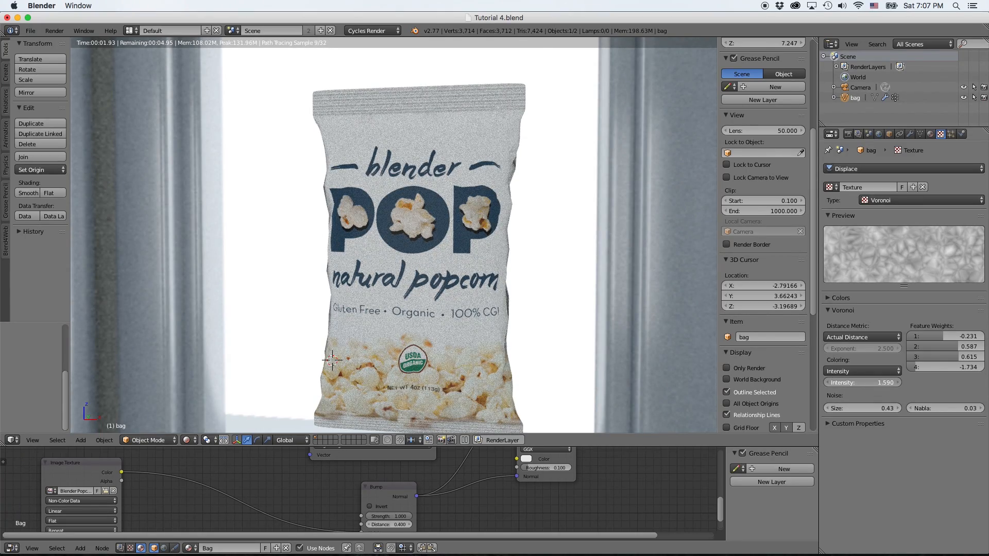
{"action": "left_click_drag", "start_coordinate": [870, 385], "coordinate": [877, 386]}
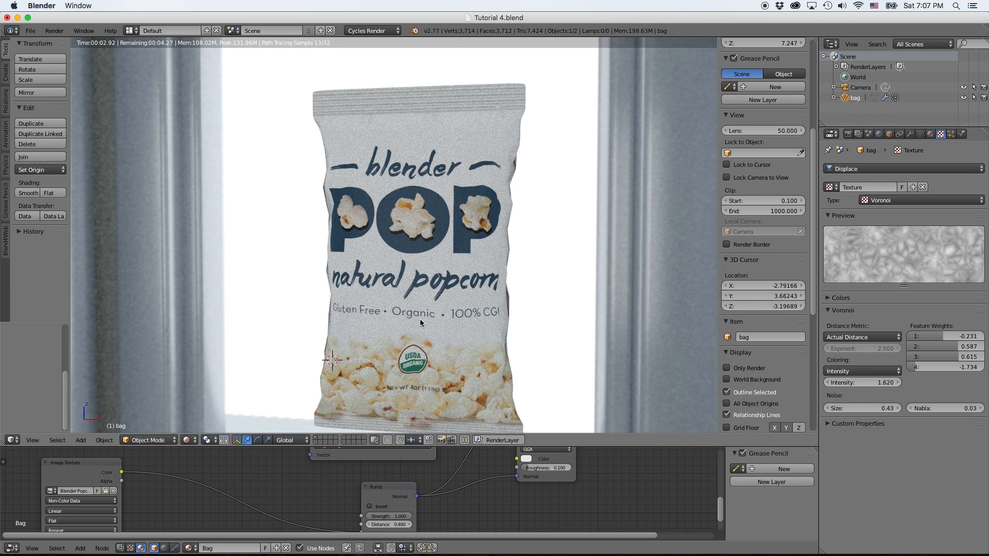
{"action": "scroll", "coordinate": [464, 305], "scroll_direction": "down", "scroll_amount": 1}
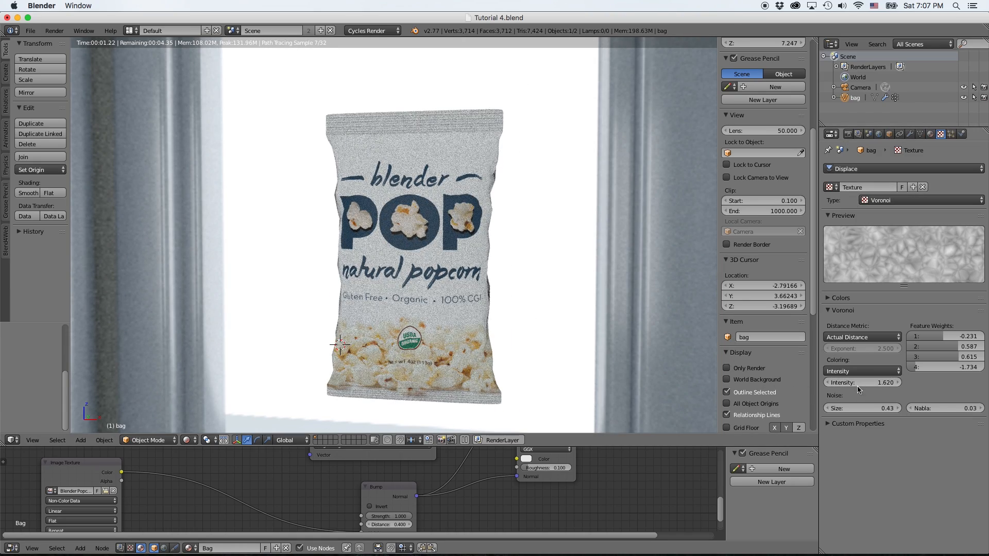
- Increase the Voronoi texture's noise size to 0.98 and check the broader wrinkles from different angles
{"action": "left_click_drag", "start_coordinate": [863, 383], "coordinate": [924, 408]}
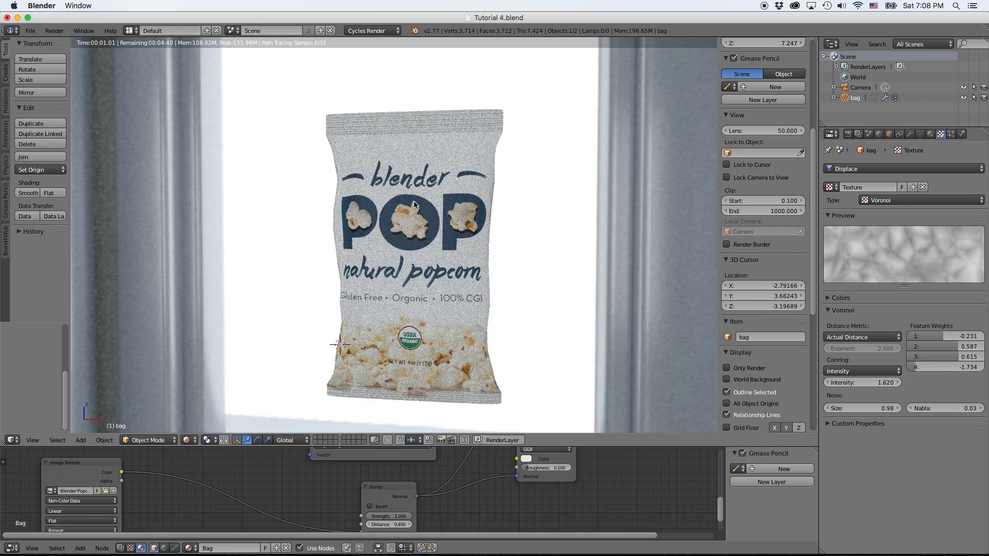
{"action": "middle_click_drag", "start_coordinate": [388, 263], "coordinate": [343, 228]}
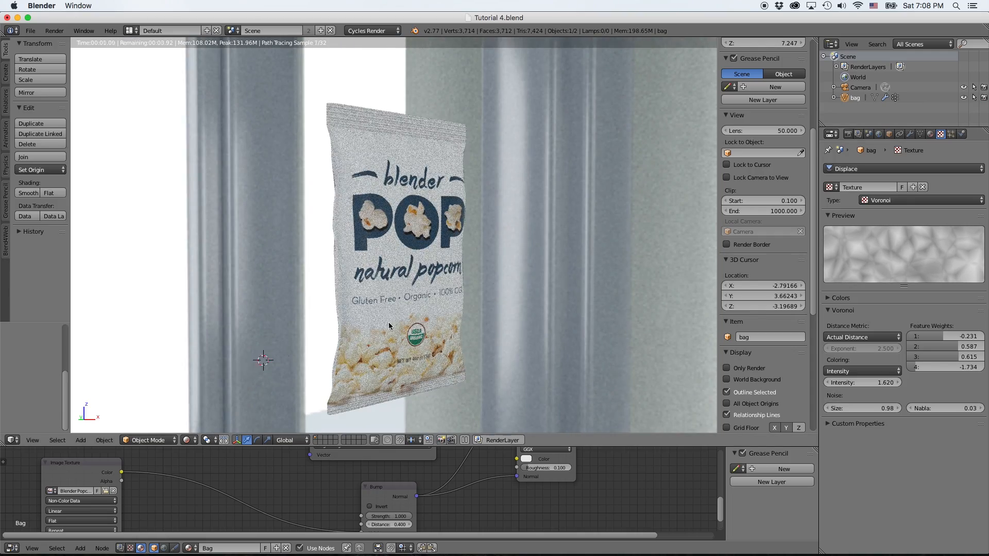
{"action": "middle_click_drag", "start_coordinate": [389, 326], "coordinate": [355, 324]}
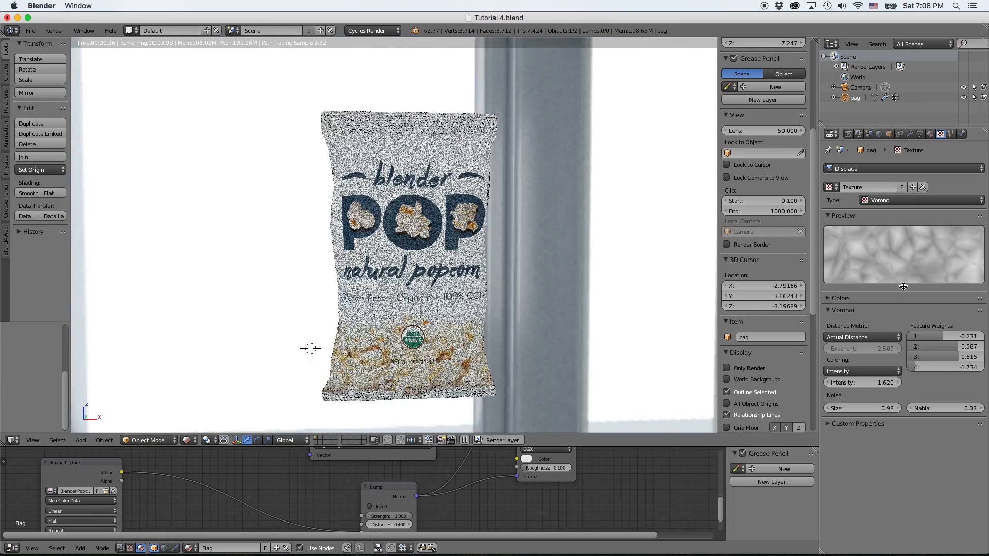
- Reduce the Displace modifier's strength to 0.23 and inspect the rendered bag from the side
{"action": "left_click", "coordinate": [920, 135]}
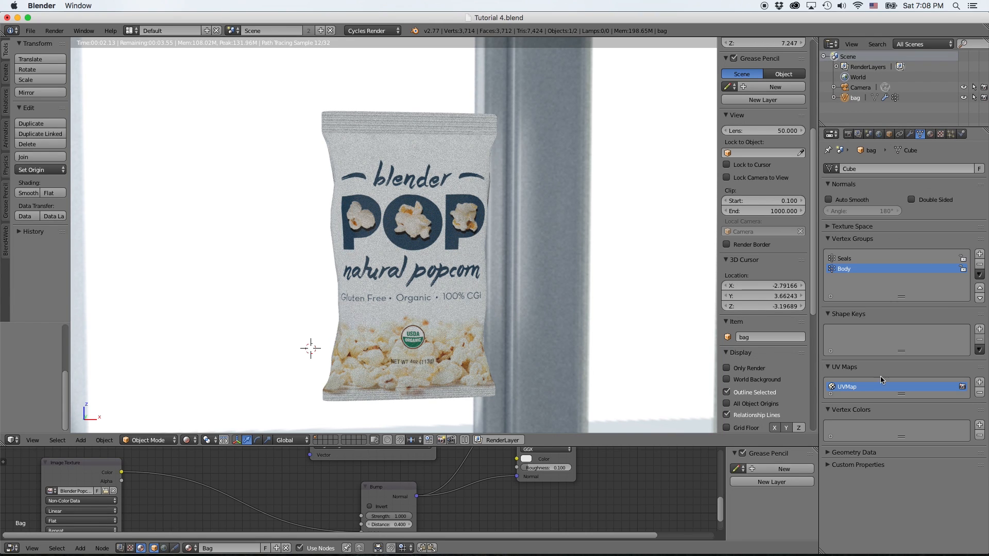
{"action": "left_click", "coordinate": [909, 135]}
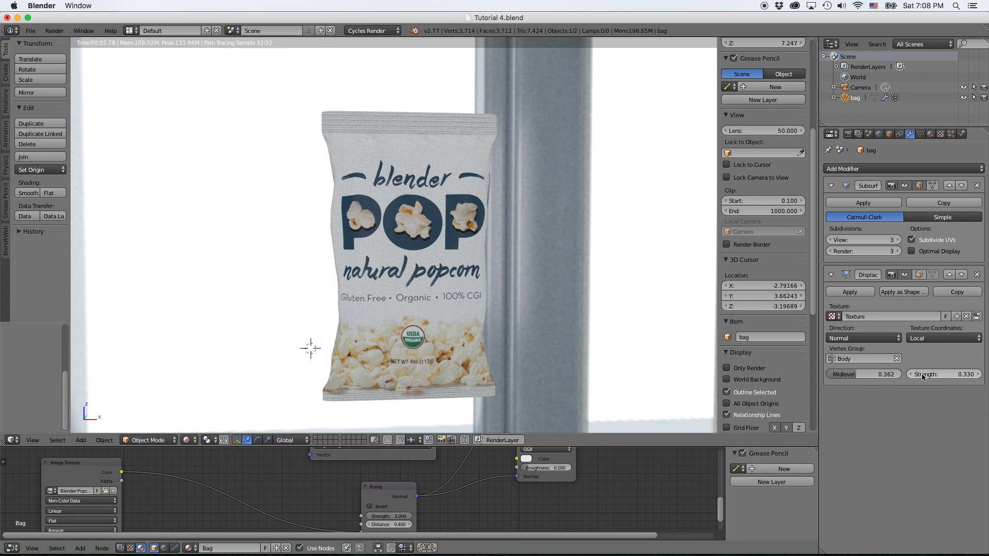
{"action": "left_click_drag", "start_coordinate": [924, 377], "coordinate": [906, 376]}
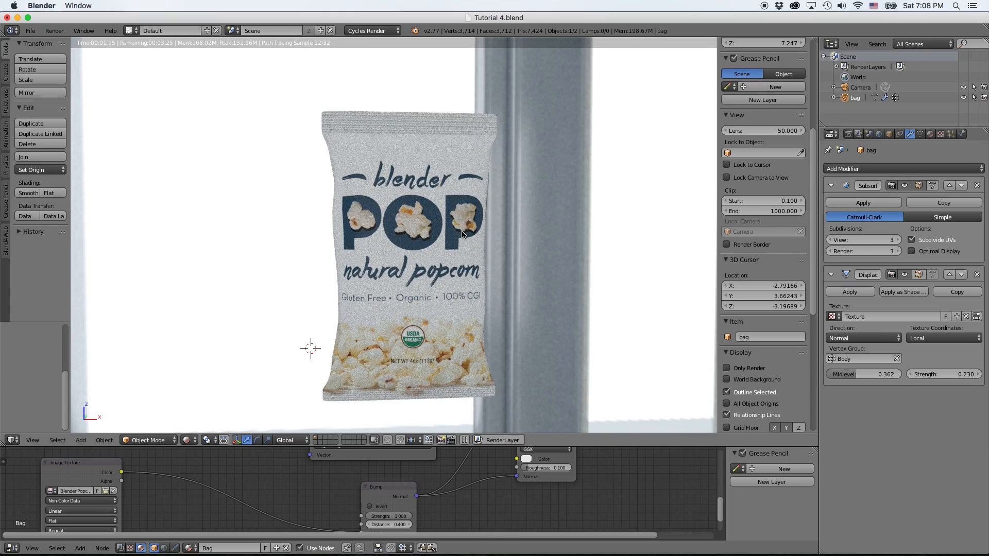
{"action": "middle_click_drag", "start_coordinate": [462, 235], "coordinate": [376, 365]}
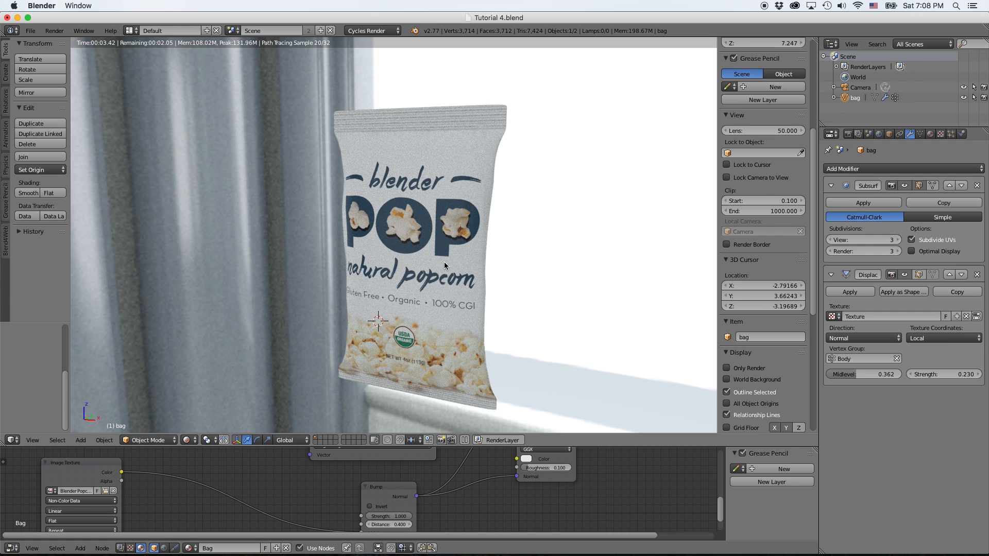
- Return the viewport to solid shading and add a second Displace modifier to the bag
{"action": "key", "text": "z"}
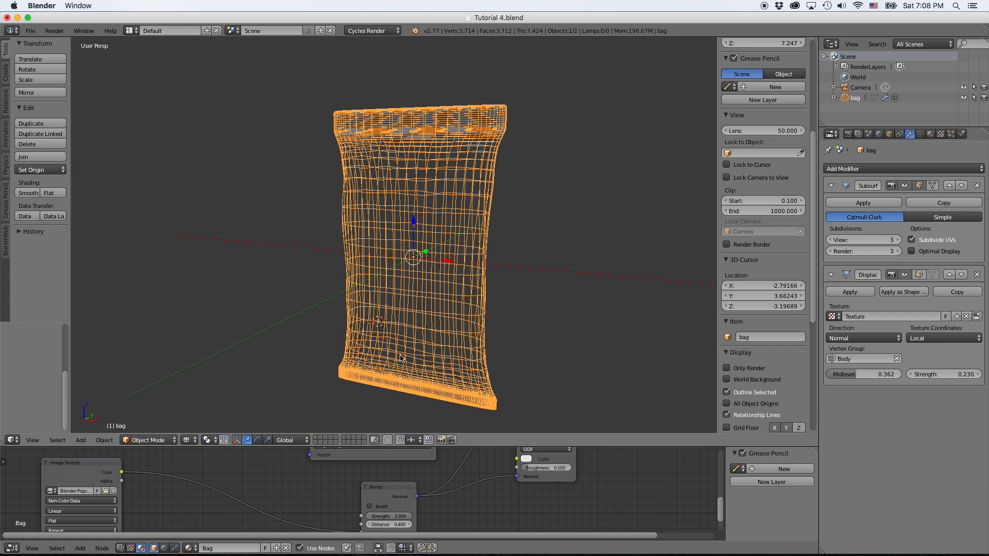
{"action": "key", "text": "z"}
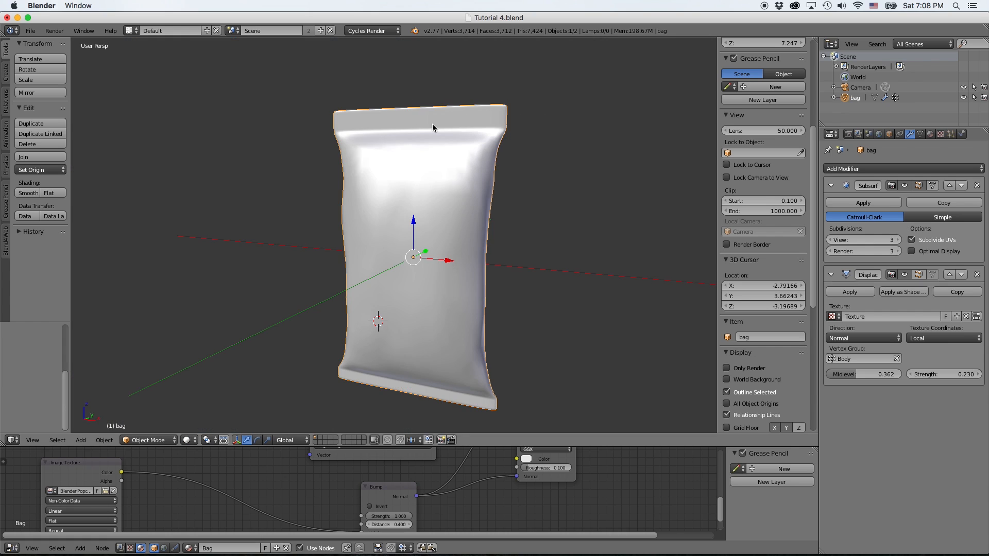
{"action": "left_click", "coordinate": [831, 277]}
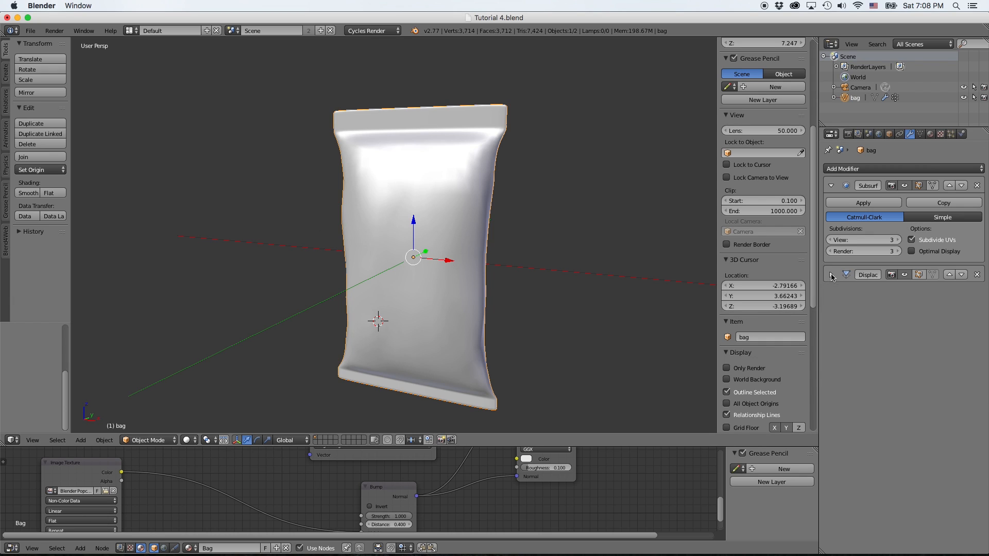
{"action": "left_click", "coordinate": [899, 170]}
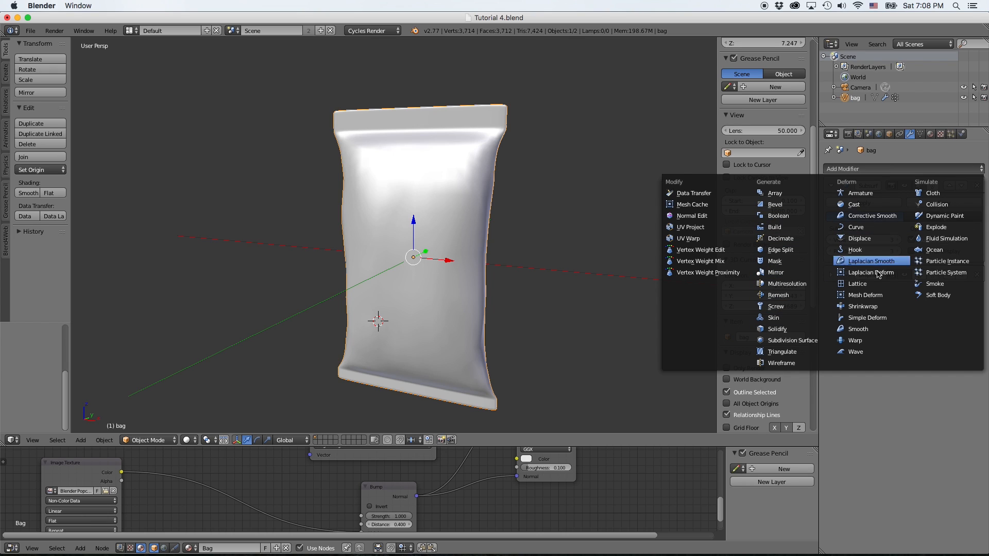
{"action": "left_click", "coordinate": [869, 238]}
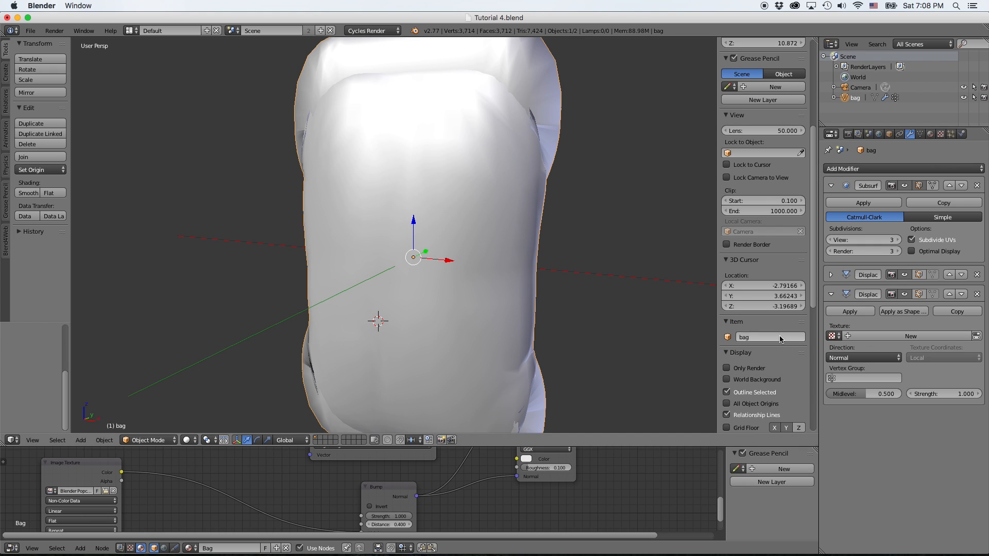
- Limit the second Displace modifier to the Seals vertex group and assign it a new texture
{"action": "left_click", "coordinate": [837, 383]}
{"action": "left_click", "coordinate": [834, 404]}
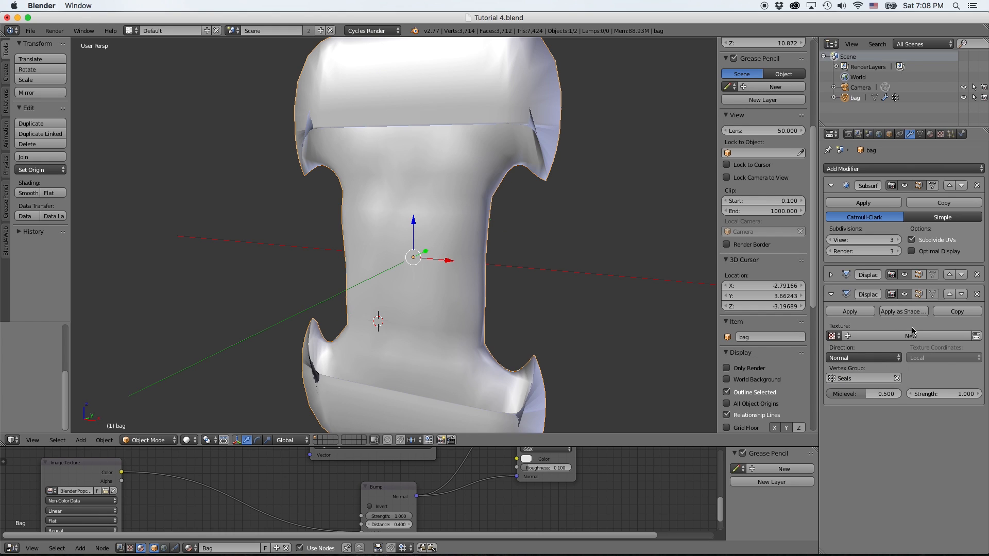
{"action": "left_click", "coordinate": [938, 336]}
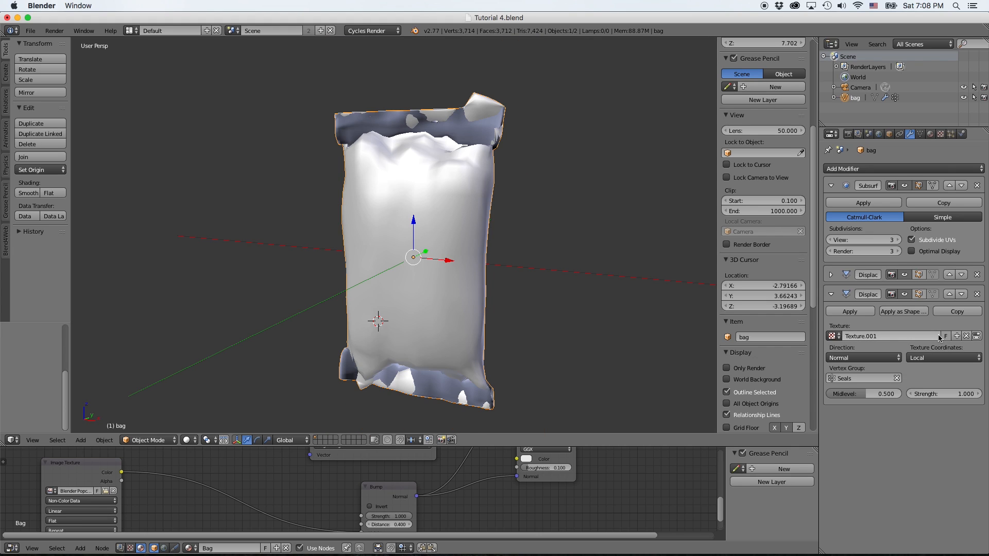
- Set the seal texture's first, third and fourth Voronoi feature weights to -0.119, -0.084 and -1.315, noise size to 0.73 and intensity to 1.54
{"action": "left_click", "coordinate": [975, 335]}
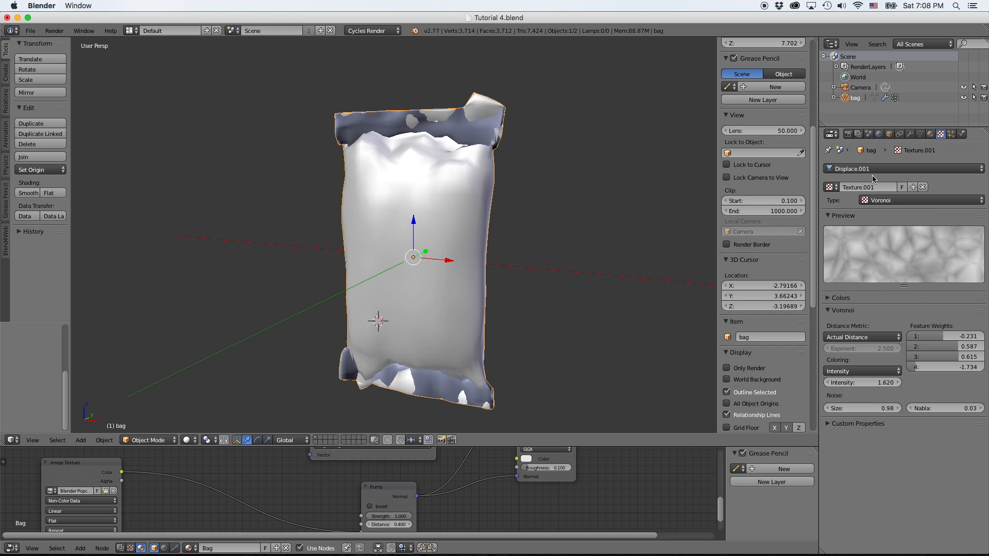
{"action": "left_click", "coordinate": [828, 188]}
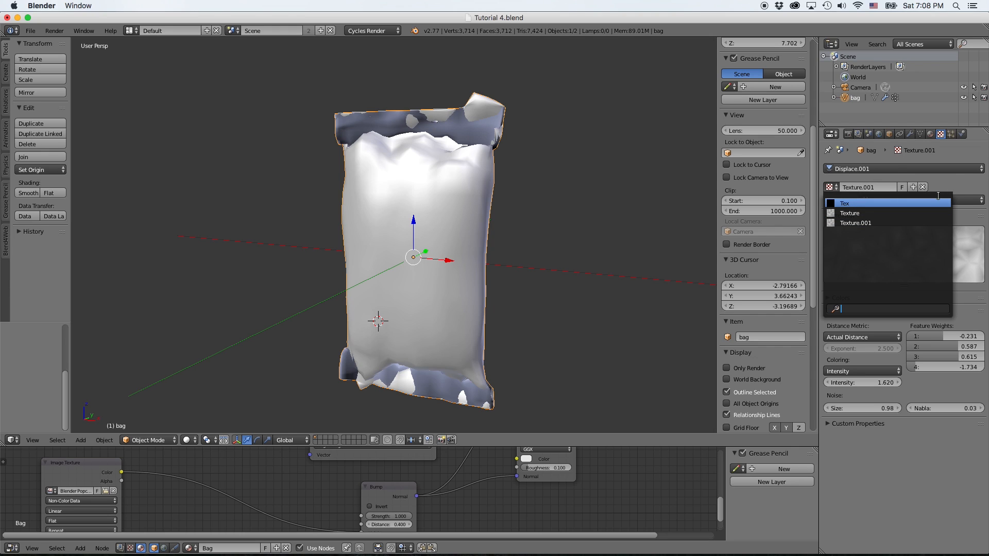
{"action": "left_click", "coordinate": [956, 180]}
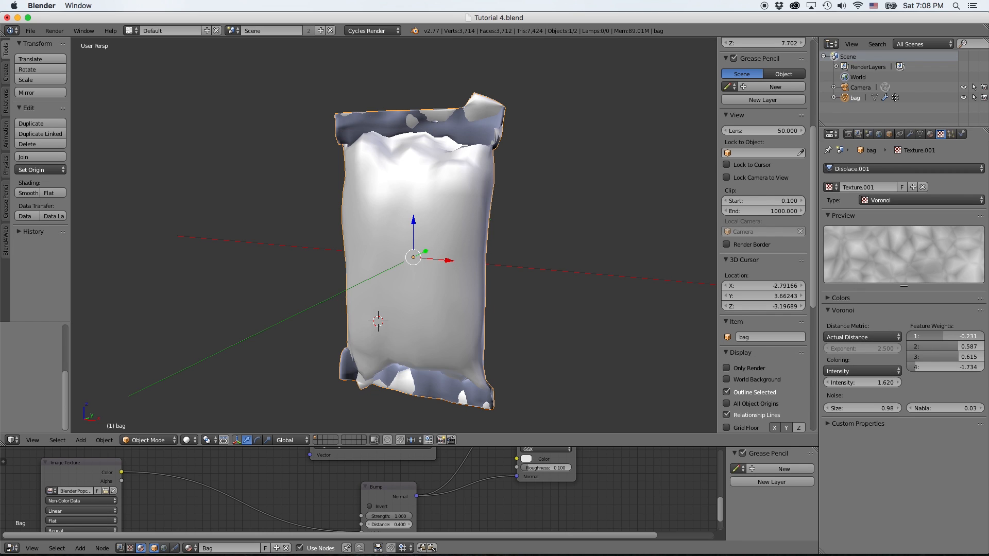
{"action": "left_click_drag", "start_coordinate": [943, 336], "coordinate": [930, 357]}
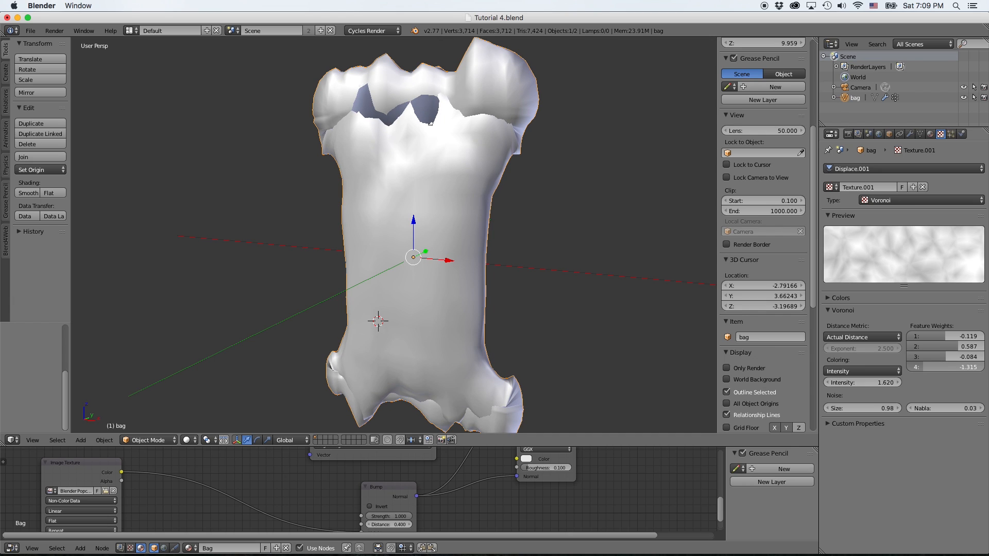
{"action": "left_click", "coordinate": [936, 389]}
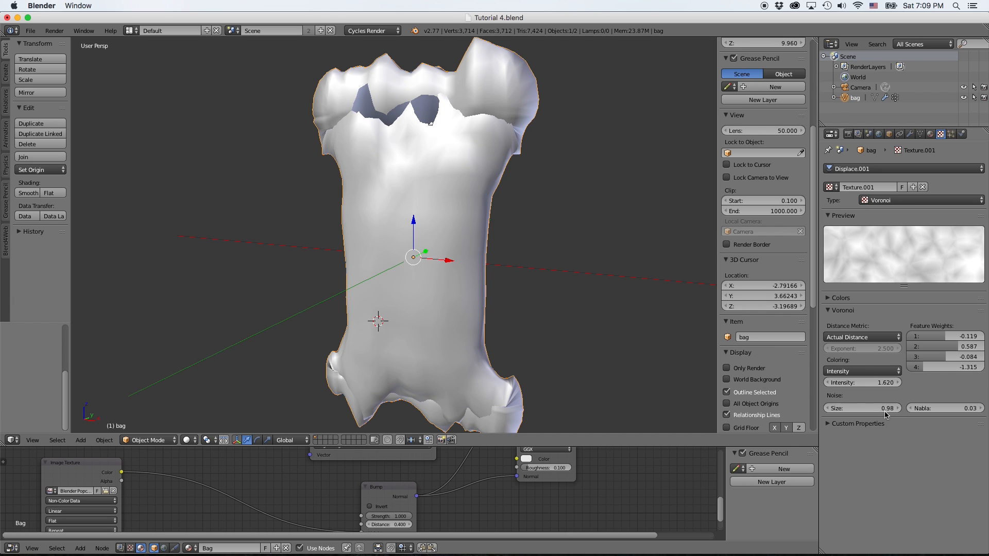
{"action": "left_click_drag", "start_coordinate": [886, 410], "coordinate": [858, 410]}
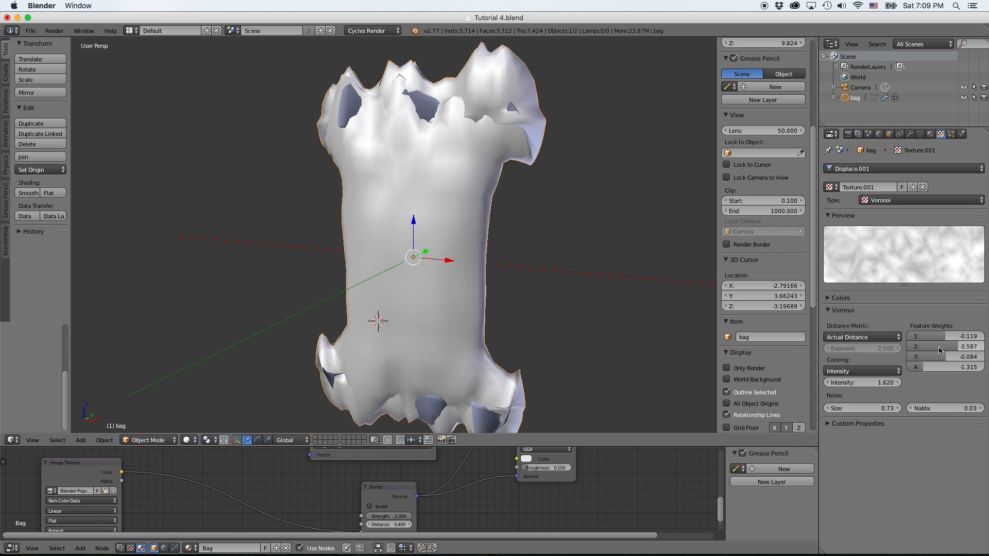
{"action": "left_click_drag", "start_coordinate": [863, 385], "coordinate": [852, 386]}
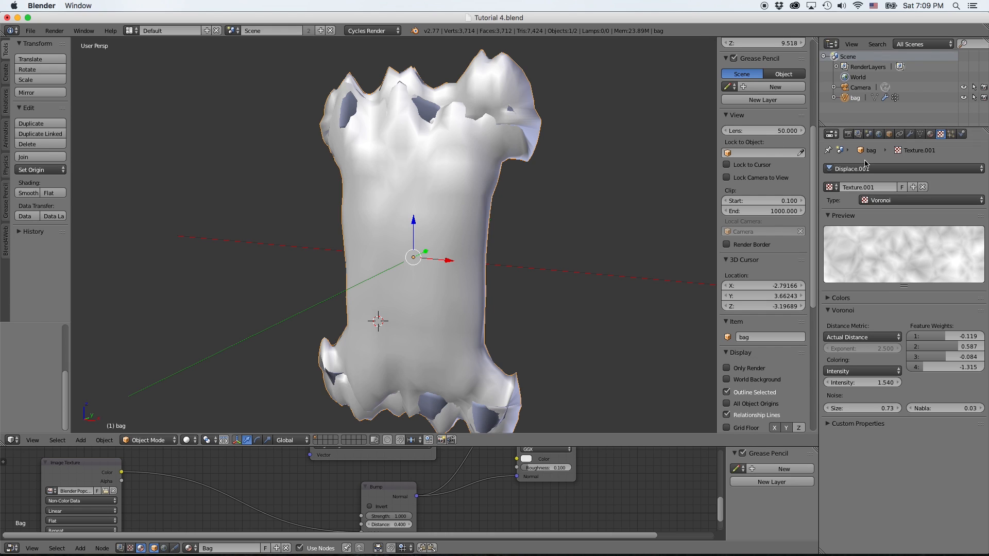
- Set the strength of the Seals Displace modifier to 0.05
{"action": "left_click", "coordinate": [920, 134]}
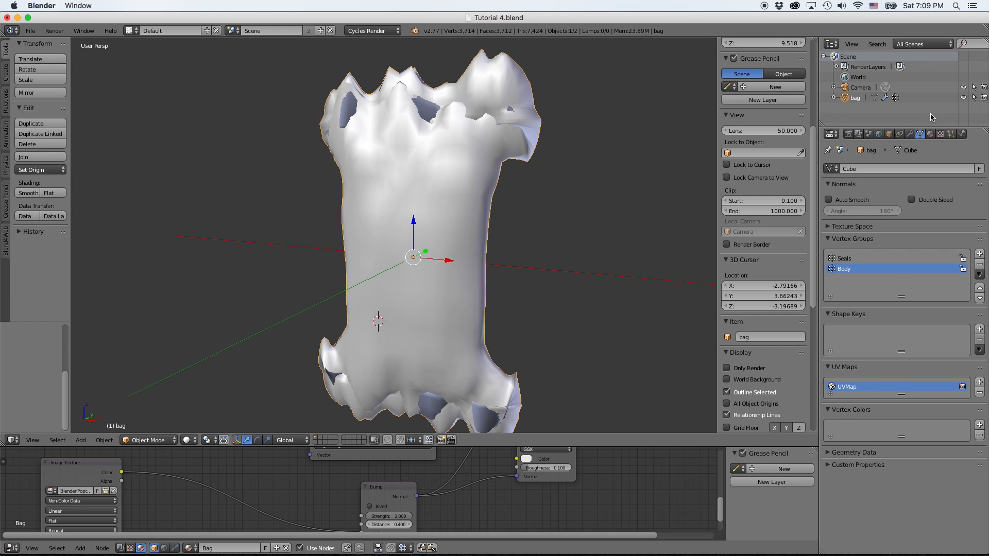
{"action": "left_click", "coordinate": [909, 134]}
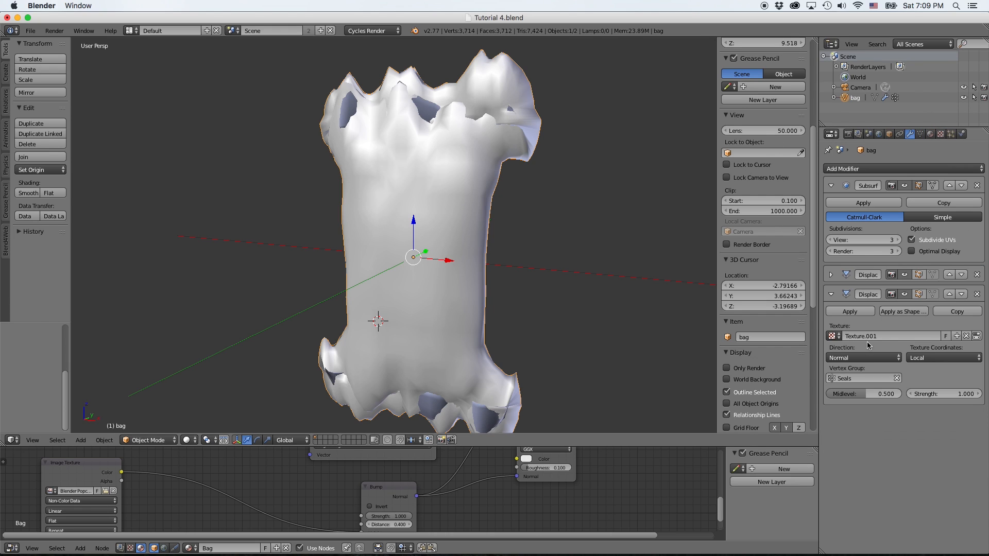
{"action": "left_click", "coordinate": [949, 392]}
{"action": "type", "text": ".05"}
{"action": "key", "text": "Return"}
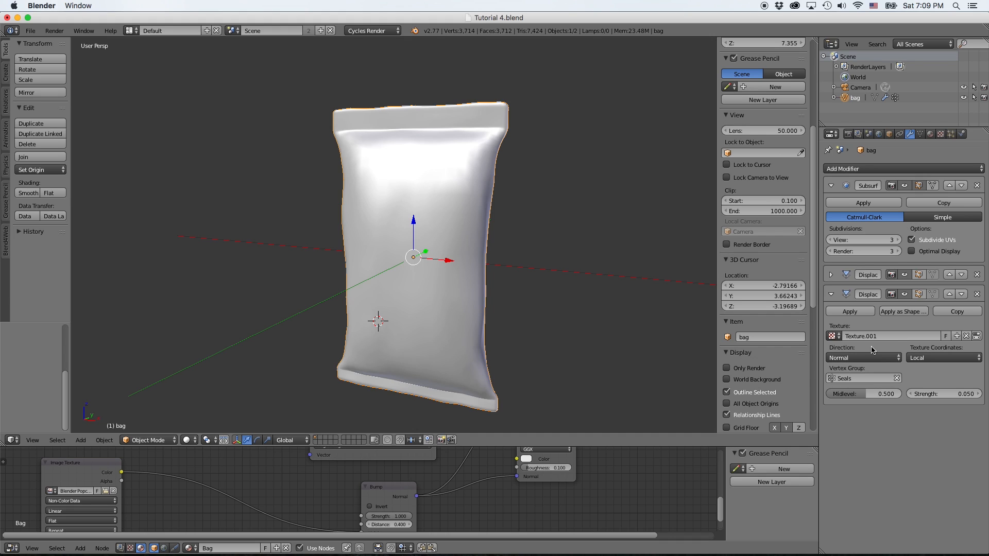
- Set the Seals Displace modifier's direction to Z and its strength to 0.06, and check the bag from an angle
{"action": "left_click", "coordinate": [914, 357]}
{"action": "left_click", "coordinate": [847, 359]}
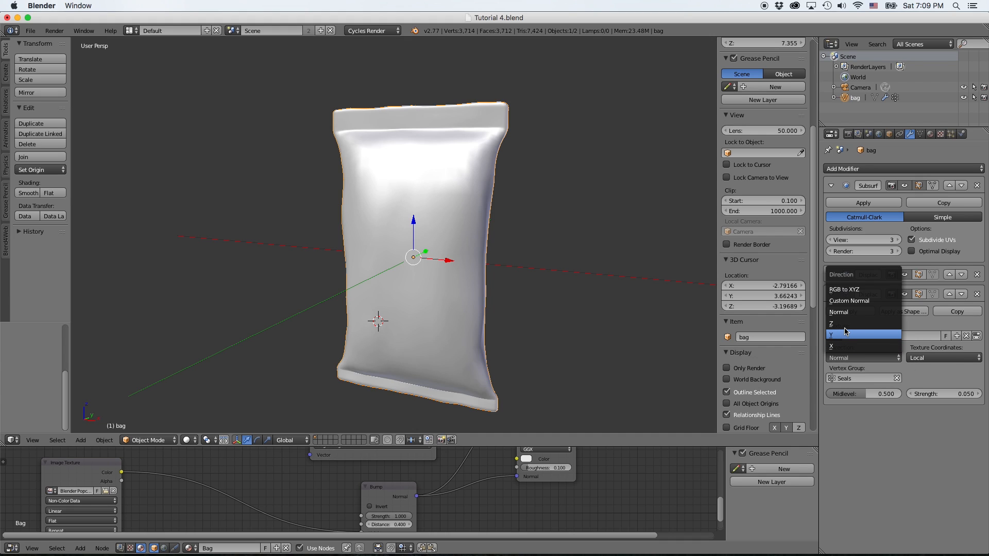
{"action": "left_click", "coordinate": [846, 324]}
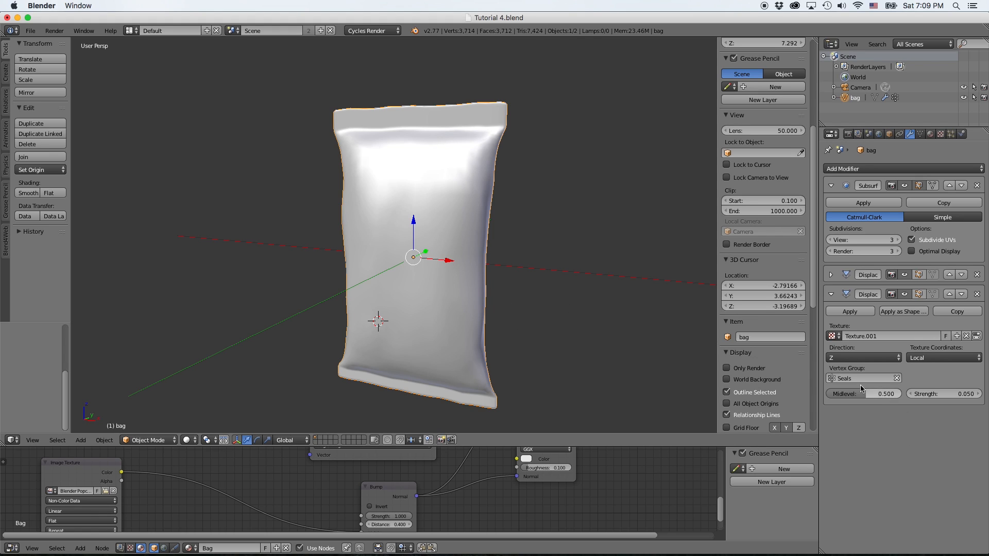
{"action": "mouse_move", "coordinate": [944, 397]}
{"action": "left_mouse_down"}
{"action": "mouse_move", "coordinate": [964, 396]}
{"action": "mouse_move", "coordinate": [913, 394]}
{"action": "mouse_move", "coordinate": [954, 394]}
{"action": "left_mouse_up"}
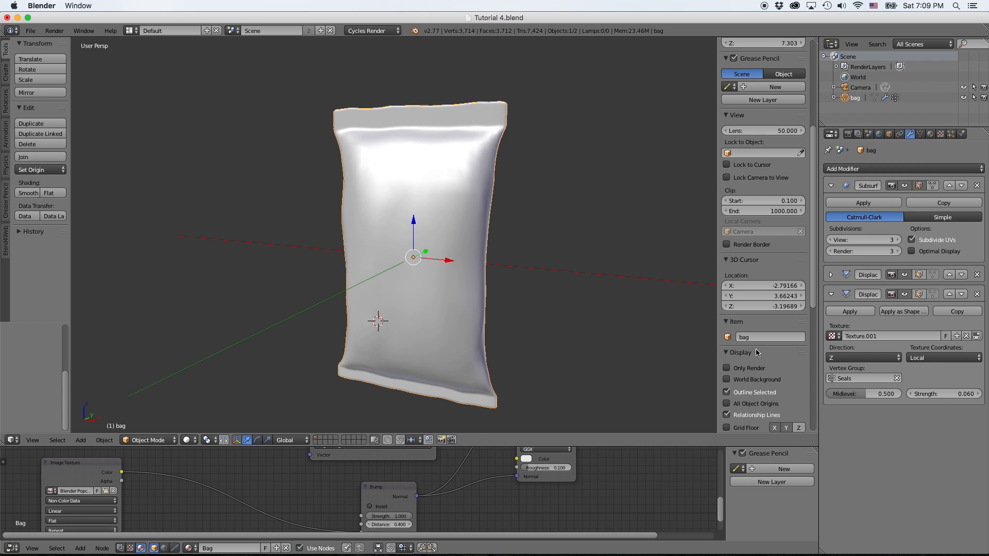
{"action": "middle_click_drag", "start_coordinate": [230, 235], "coordinate": [287, 240]}
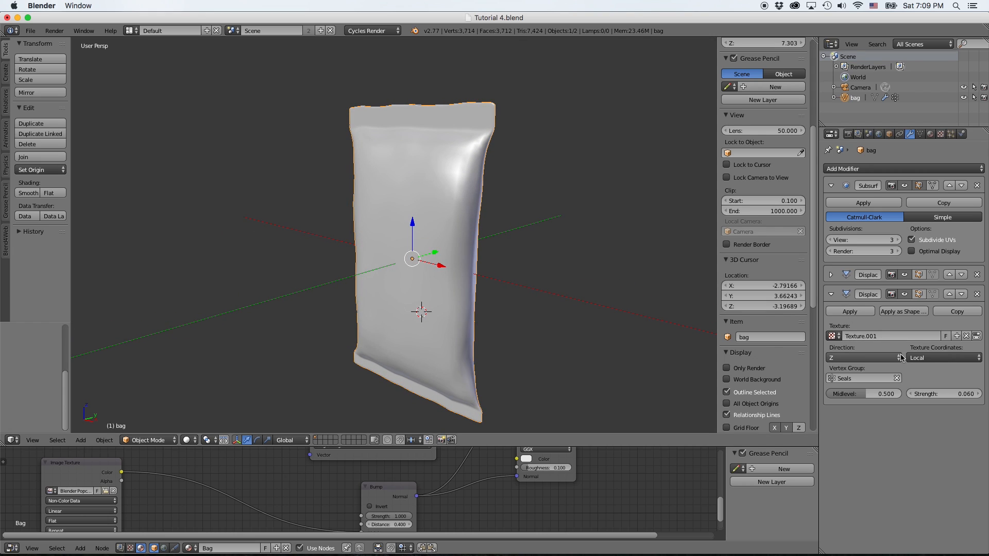
- Switch the Seals displacement direction to Normal, show the bag in rendered shading and try a strength of 0.08
{"action": "left_click", "coordinate": [881, 358]}
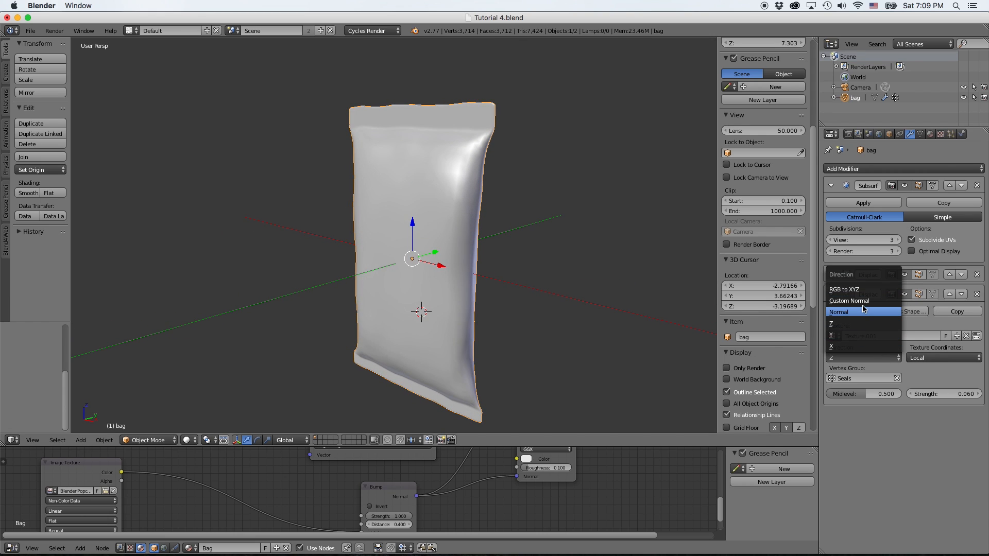
{"action": "left_click", "coordinate": [839, 311]}
{"action": "mouse_move", "coordinate": [499, 244]}
{"action": "middle_mouse_down"}
{"action": "mouse_move", "coordinate": [565, 247]}
{"action": "mouse_move", "coordinate": [503, 245]}
{"action": "mouse_move", "coordinate": [508, 237]}
{"action": "mouse_move", "coordinate": [468, 250]}
{"action": "mouse_move", "coordinate": [487, 246]}
{"action": "middle_mouse_up"}
{"action": "key", "text": "shift+z"}
{"action": "left_click_drag", "start_coordinate": [936, 393], "coordinate": [938, 395]}
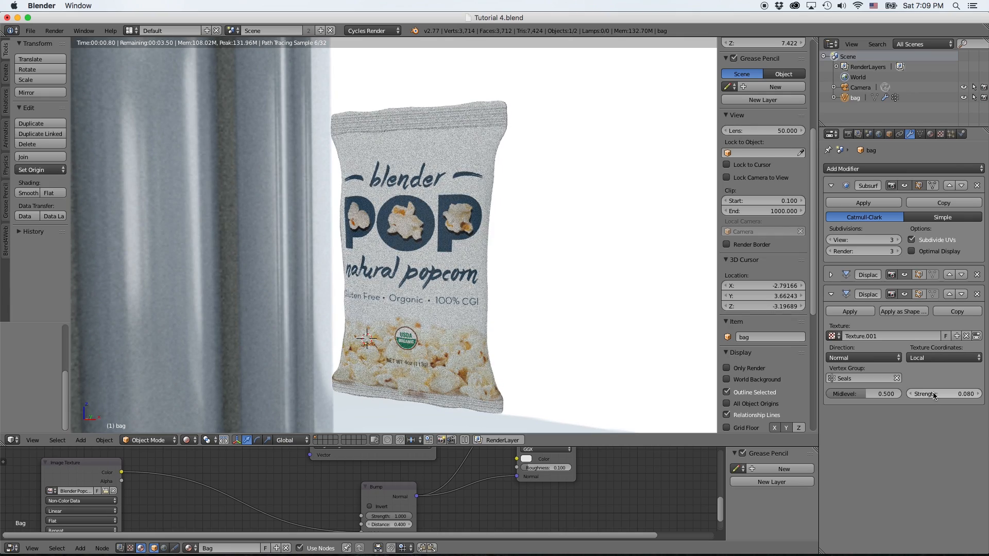
- Undo the last strength change and set the Seals Displace modifier's direction to Z
{"action": "key", "text": "ctrl+z"}
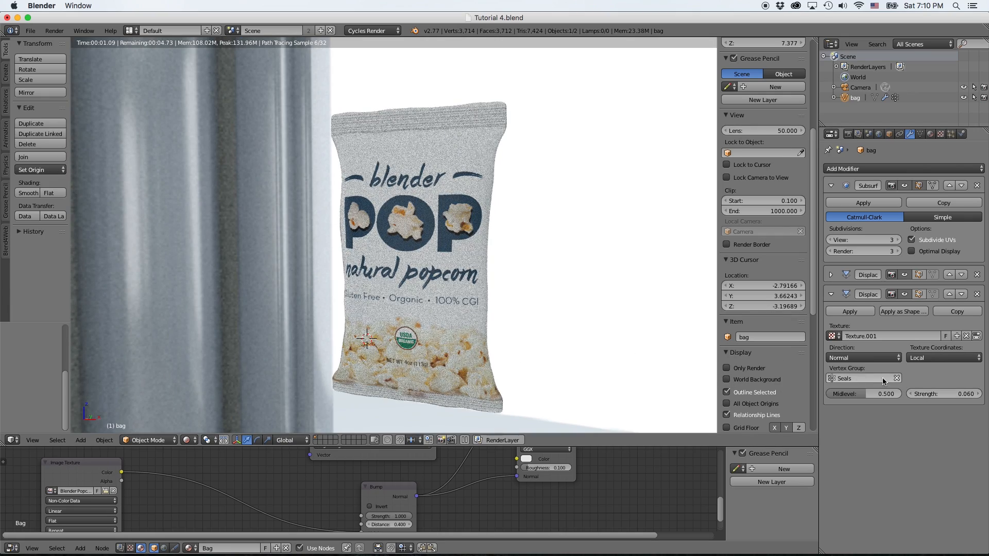
{"action": "left_click", "coordinate": [863, 357]}
{"action": "left_click", "coordinate": [854, 327]}
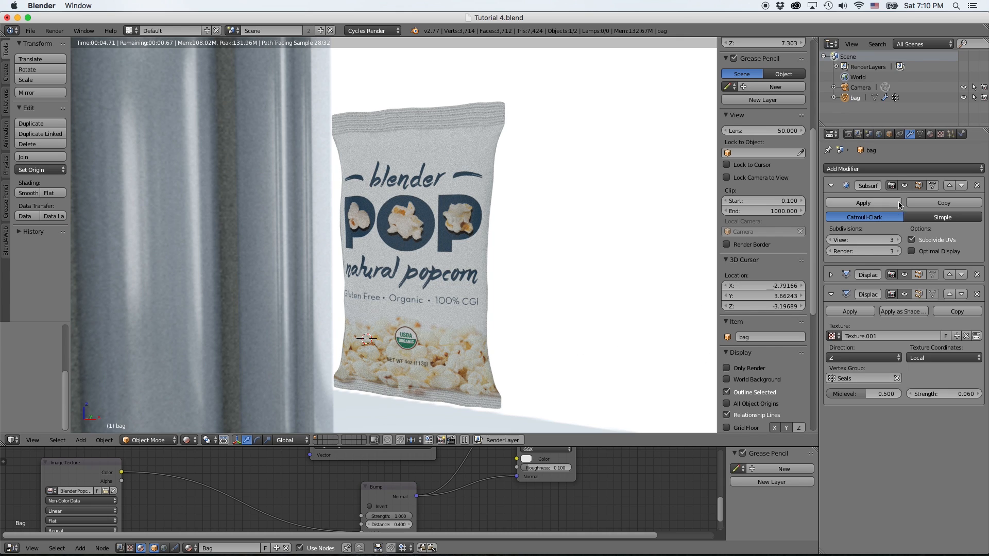
- Set the seal texture's noise size to 0.75, intensity to 1.47, and first two Voronoi feature weights to 0.497 and 0.643
{"action": "left_click", "coordinate": [920, 135]}
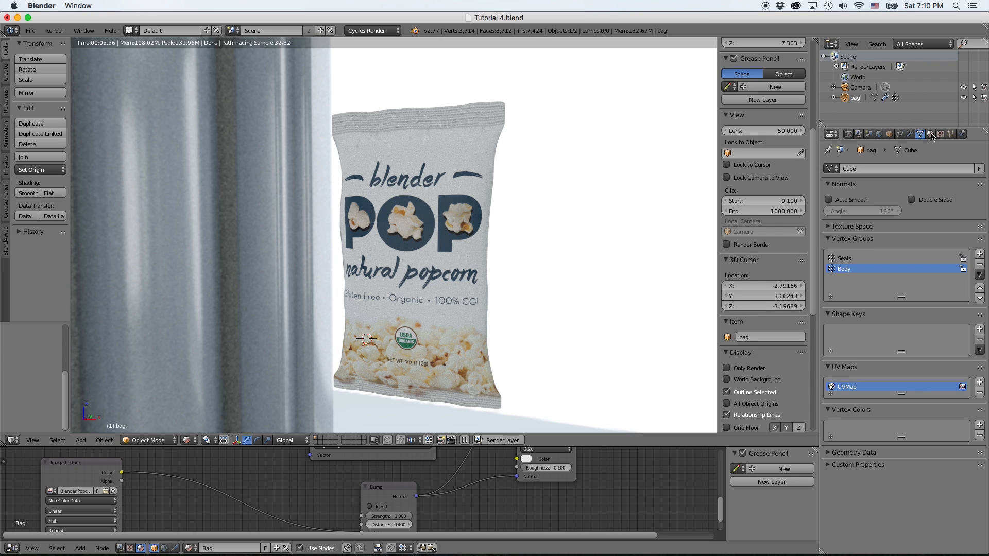
{"action": "left_click", "coordinate": [940, 134]}
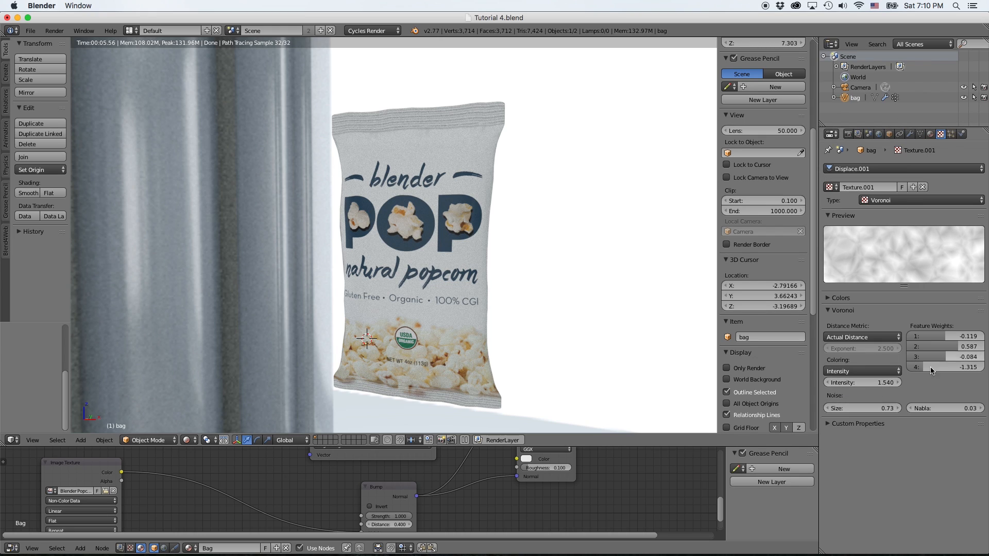
{"action": "mouse_move", "coordinate": [861, 408]}
{"action": "left_mouse_down"}
{"action": "mouse_move", "coordinate": [875, 408]}
{"action": "mouse_move", "coordinate": [865, 407]}
{"action": "mouse_move", "coordinate": [865, 382]}
{"action": "mouse_move", "coordinate": [849, 381]}
{"action": "left_mouse_up"}
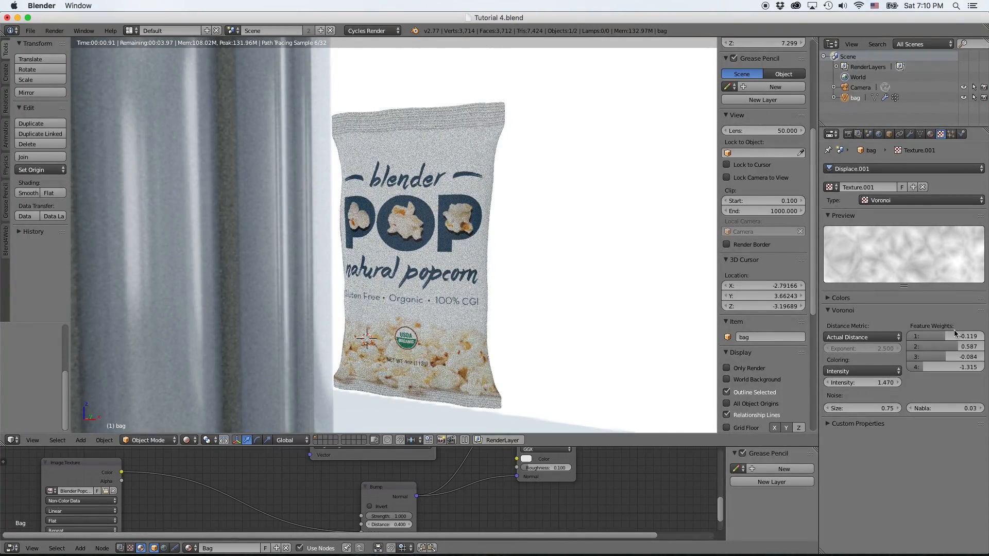
{"action": "left_click_drag", "start_coordinate": [943, 337], "coordinate": [958, 347]}
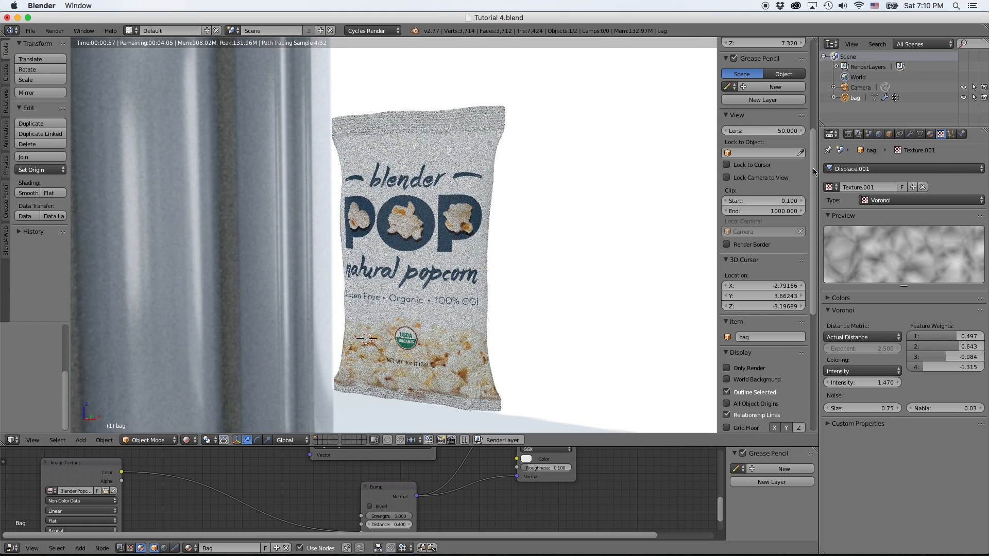
- Try a Clouds type with noise size 0.37 for the seal texture, and undo back to Voronoi
{"action": "left_click", "coordinate": [892, 200]}
{"action": "left_click", "coordinate": [892, 231]}
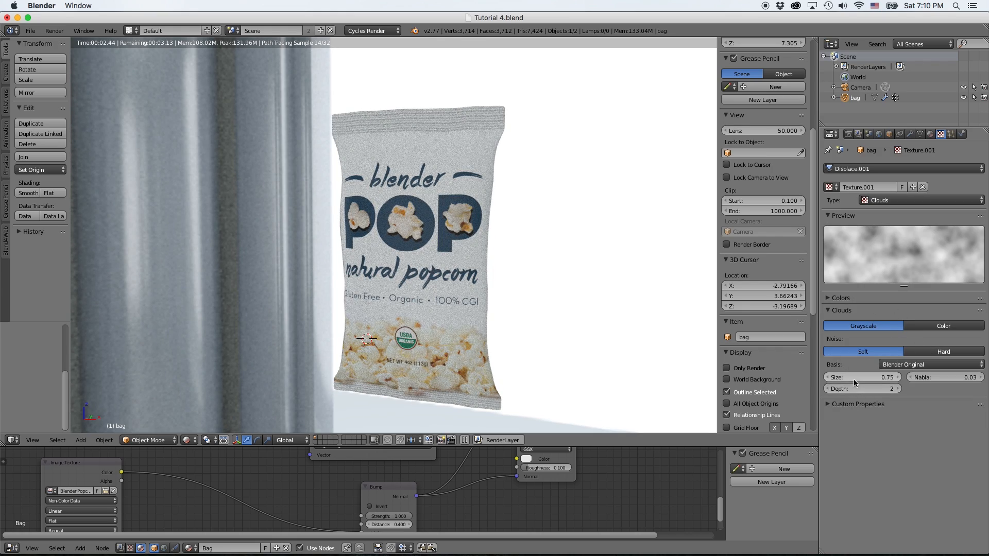
{"action": "left_click_drag", "start_coordinate": [853, 379], "coordinate": [830, 379]}
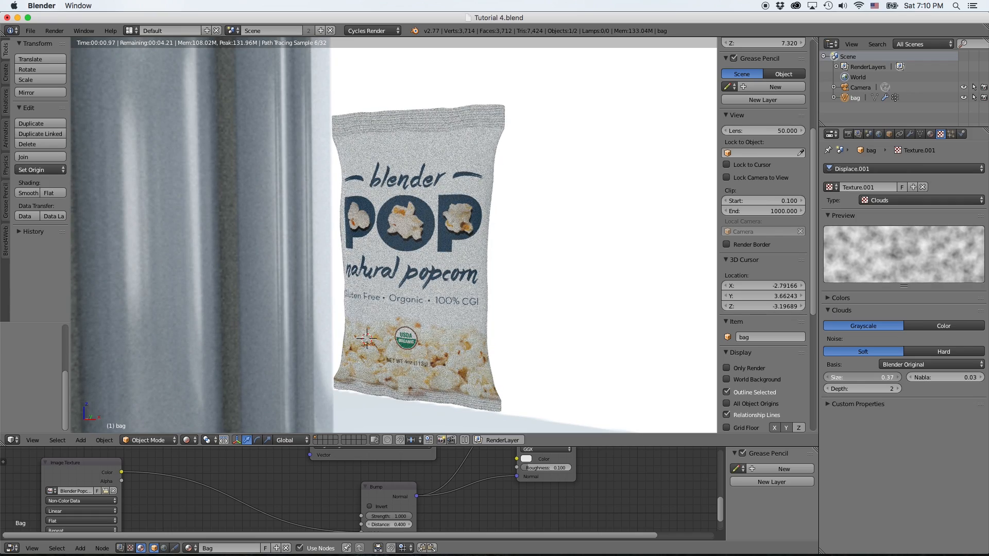
{"action": "key", "text": "ctrl+z"}
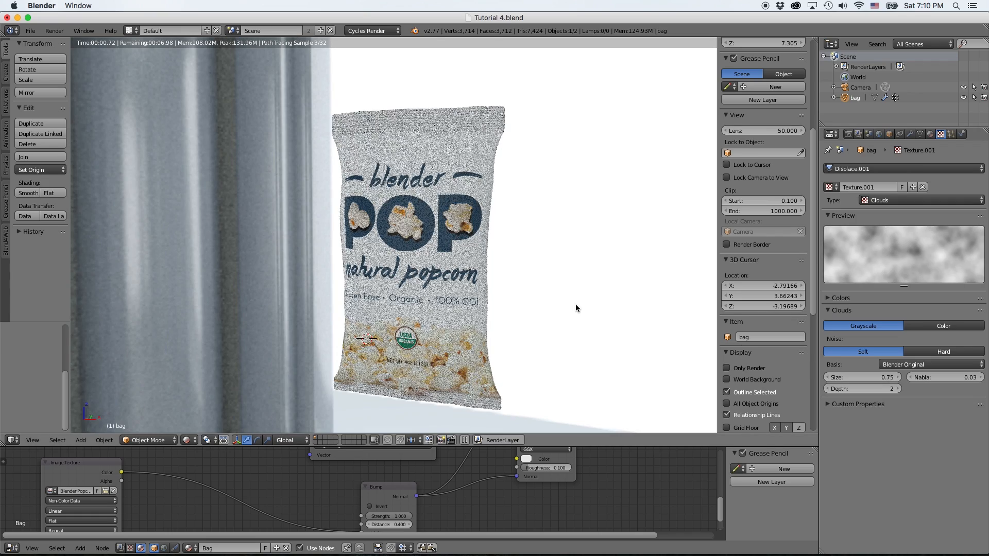
{"action": "key", "text": "ctrl+z"}
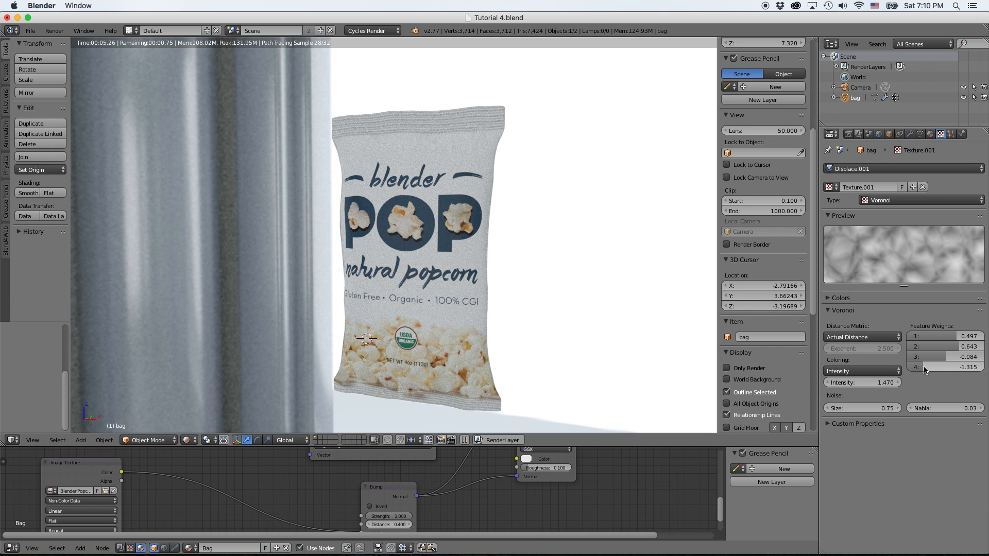
- Set the seal texture's fourth feature weight to -1.427, intensity to 1.36 and noise size to 0.53, and the Seals Displace strength to 0.04
{"action": "left_click_drag", "start_coordinate": [926, 369], "coordinate": [851, 408]}
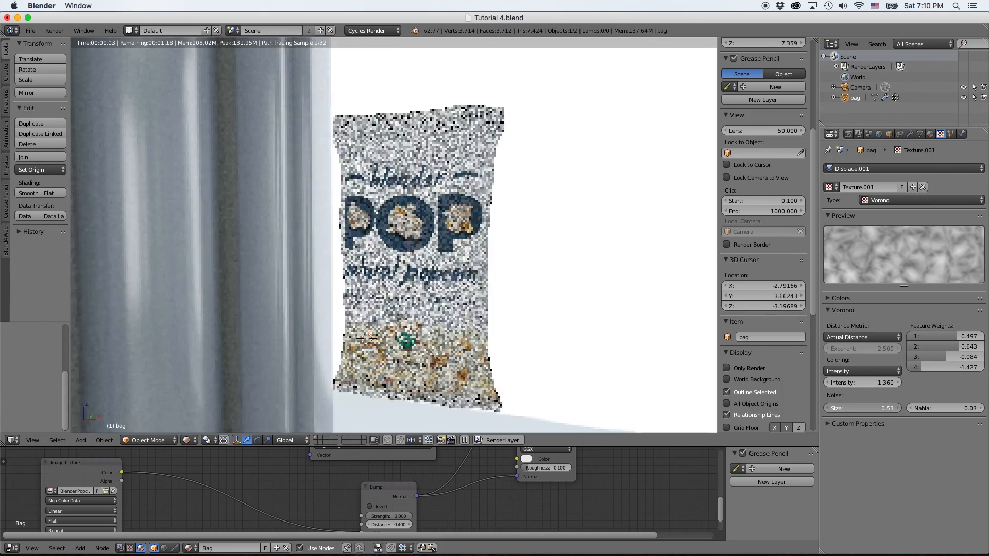
{"action": "left_click", "coordinate": [910, 135]}
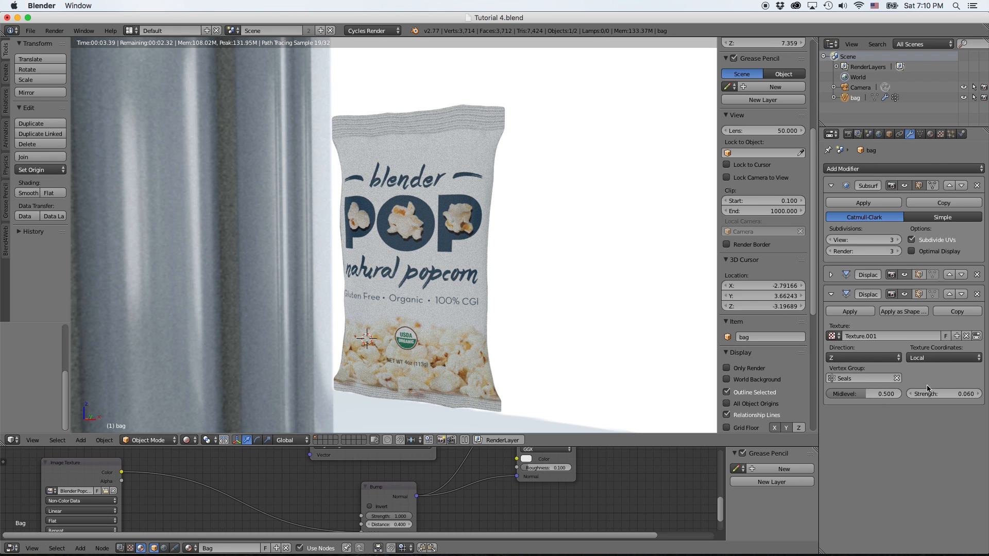
{"action": "left_click_drag", "start_coordinate": [971, 398], "coordinate": [942, 398]}
{"action": "key", "text": "super+z"}
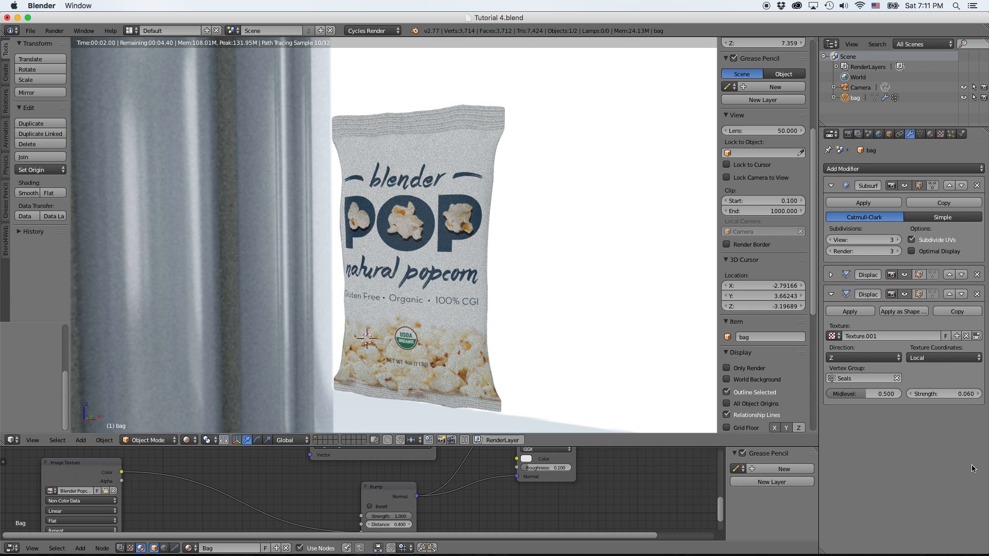
{"action": "left_click", "coordinate": [955, 394]}
{"action": "type", "text": ".0"}
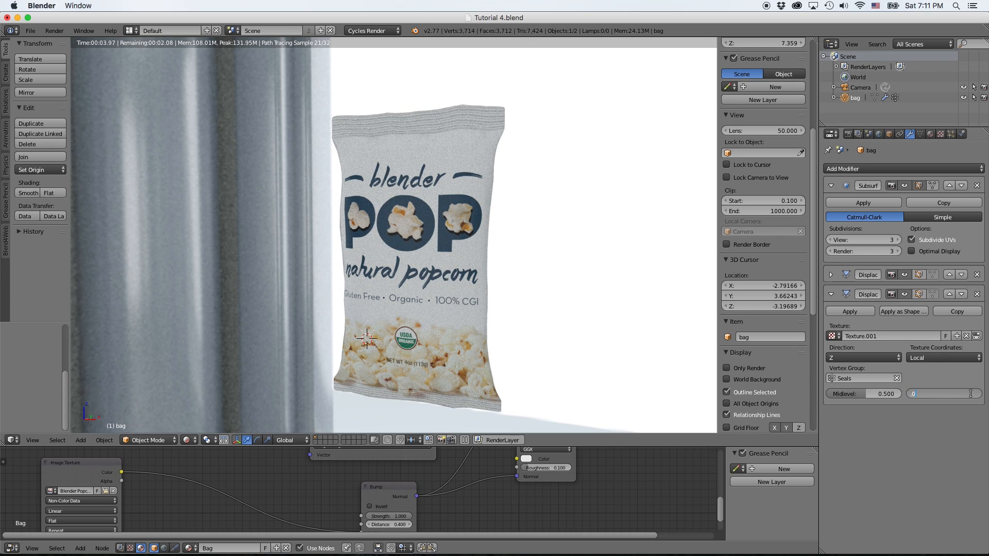
{"action": "type", "text": "4"}
{"action": "key", "text": "Return"}
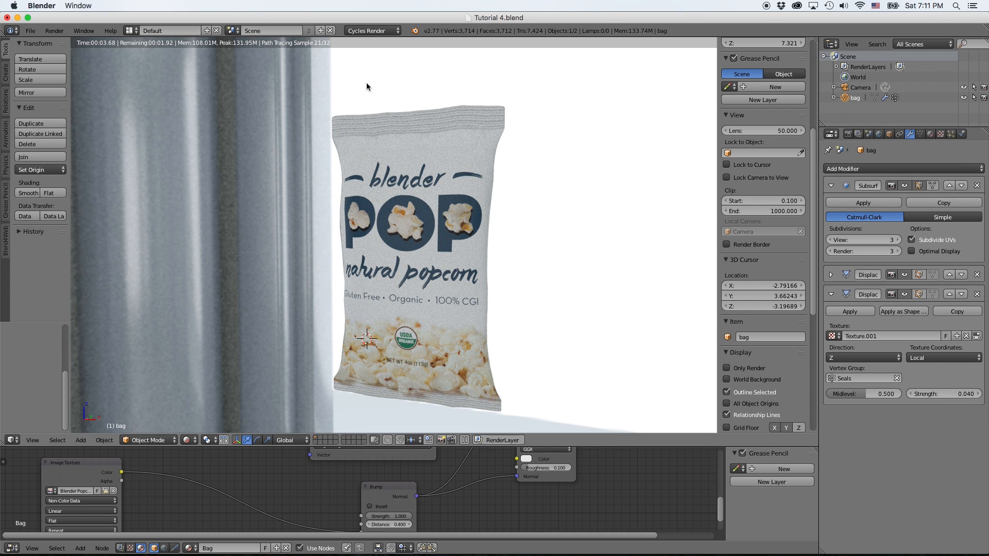
- Set the seal texture's intensity to 1.33, noise size to 0.29, and first two feature weights to 1.056 and -0.364
{"action": "left_click", "coordinate": [976, 335]}
{"action": "left_click_drag", "start_coordinate": [879, 390], "coordinate": [878, 411]}
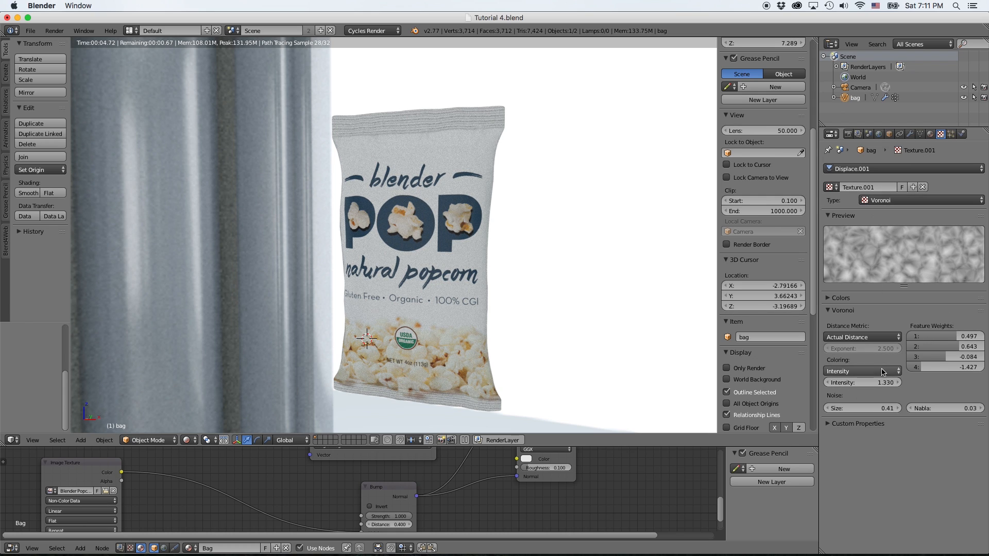
{"action": "left_click_drag", "start_coordinate": [876, 407], "coordinate": [872, 408]}
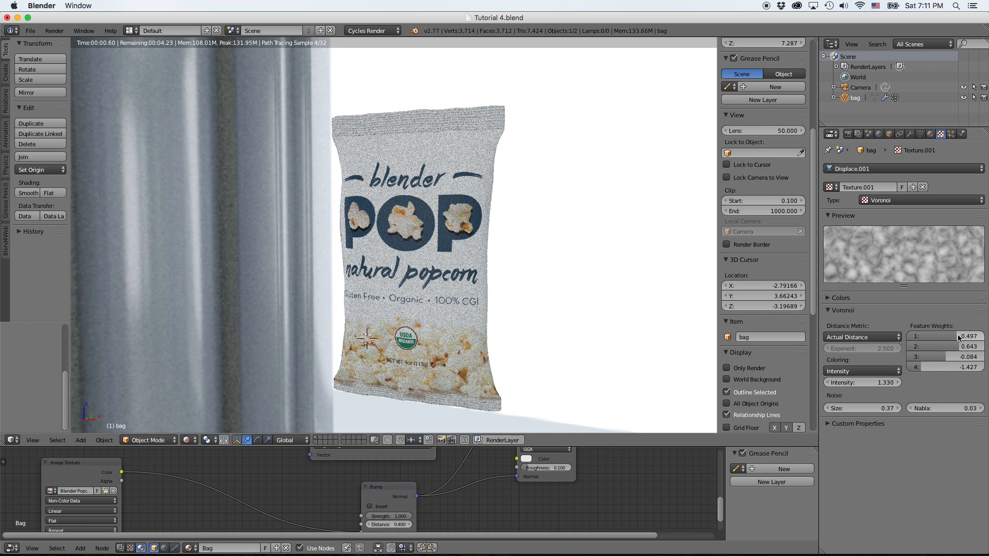
{"action": "mouse_move", "coordinate": [959, 347]}
{"action": "left_mouse_down"}
{"action": "mouse_move", "coordinate": [940, 347]}
{"action": "mouse_move", "coordinate": [966, 336]}
{"action": "left_mouse_up"}
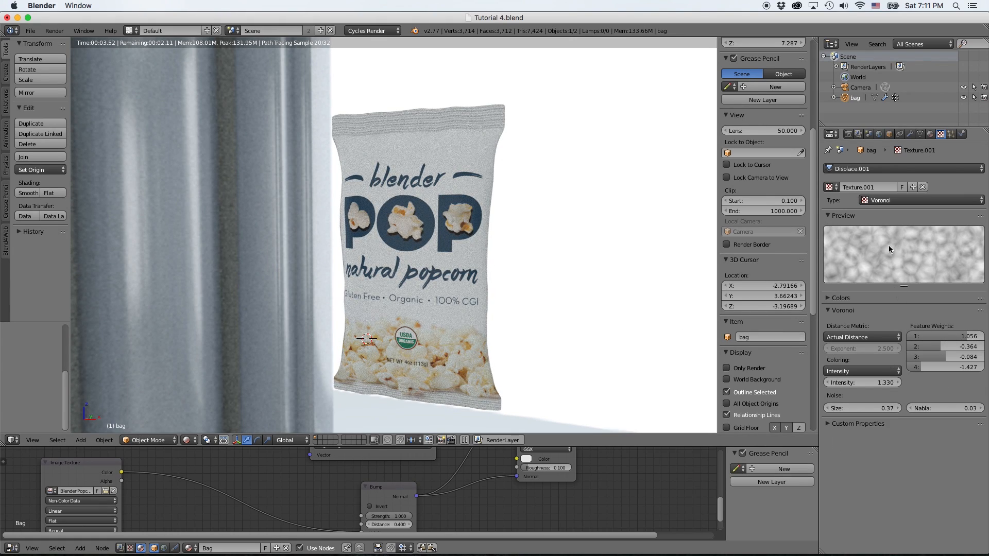
{"action": "left_click_drag", "start_coordinate": [872, 411], "coordinate": [853, 411]}
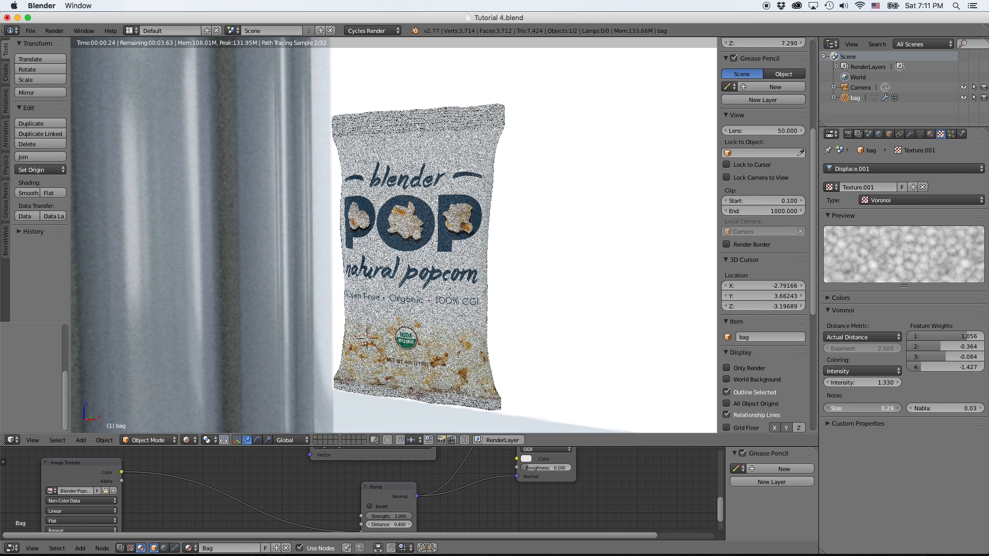
- Set the Seals Displace modifier's strength to 0.05 and inspect the rendered bag's seals from the side
{"action": "left_click", "coordinate": [909, 134]}
{"action": "left_click_drag", "start_coordinate": [935, 395], "coordinate": [946, 395]}
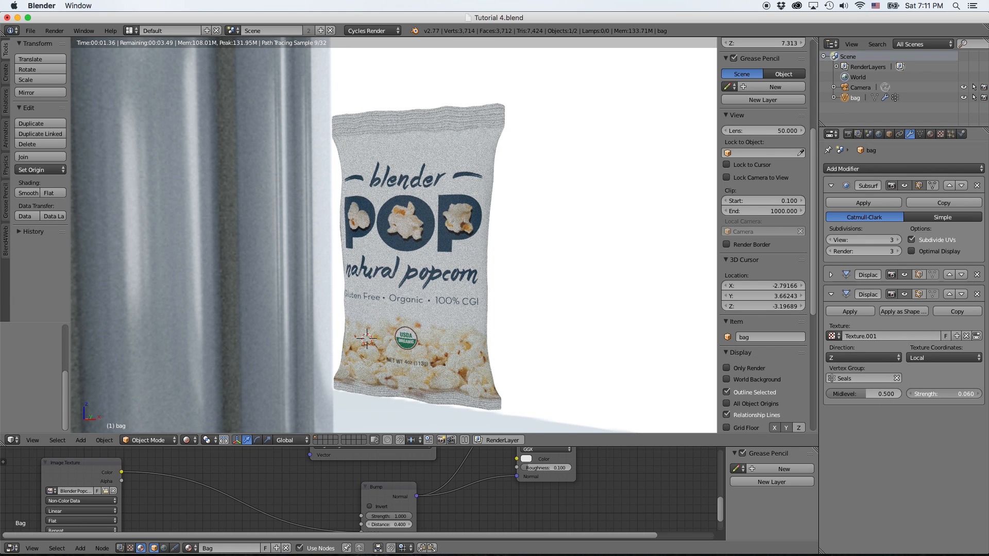
{"action": "type", "text": "5"}
{"action": "key", "text": "Return"}
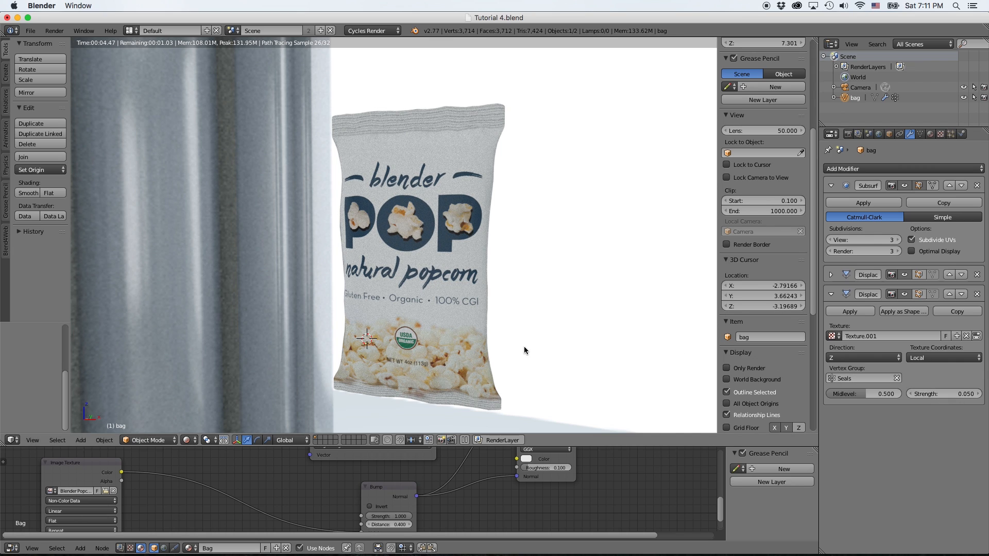
{"action": "middle_click_drag", "start_coordinate": [539, 322], "coordinate": [520, 321]}
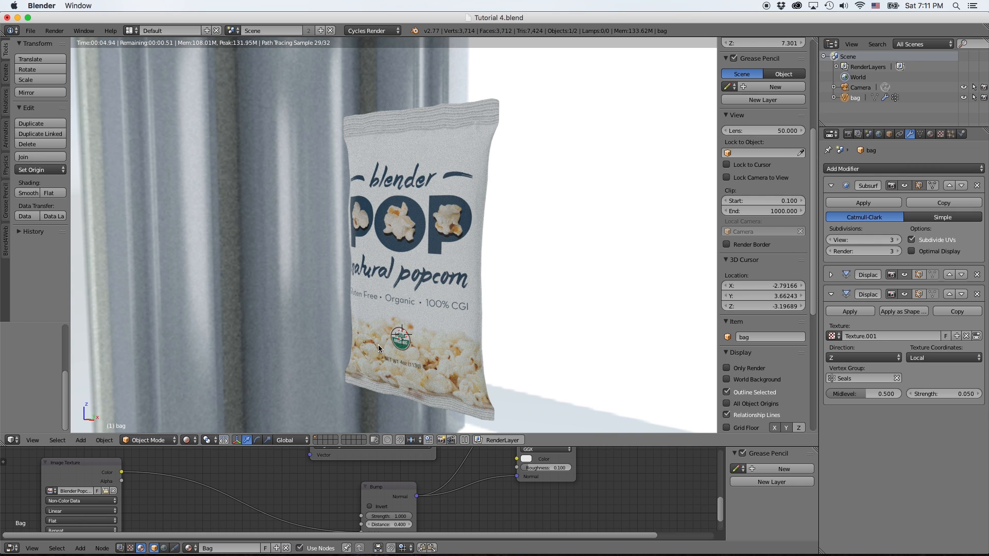
{"action": "middle_click_drag", "start_coordinate": [377, 345], "coordinate": [372, 338]}
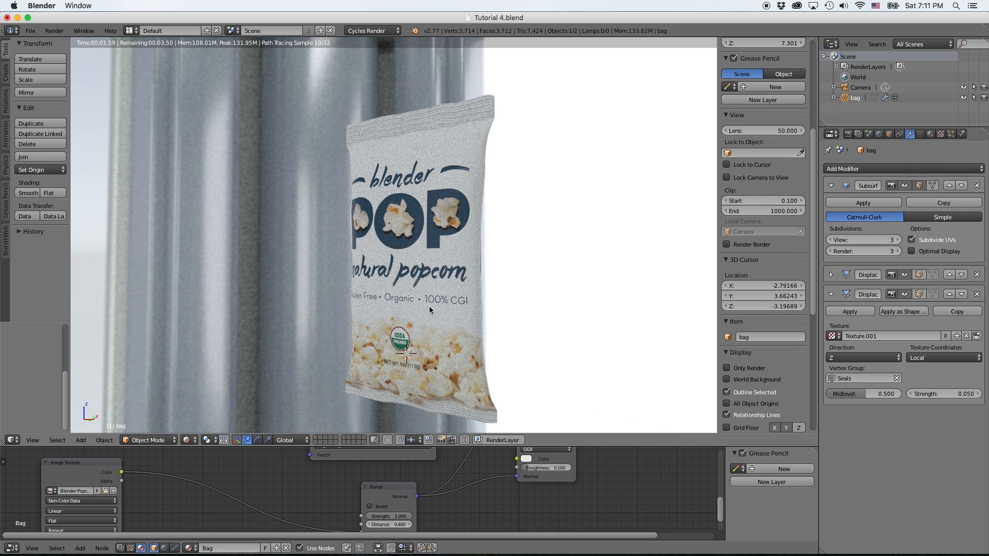
- Set the Body Displace modifier's strength to 0.25 and review its Voronoi texture settings
{"action": "left_click", "coordinate": [832, 275]}
{"action": "left_click_drag", "start_coordinate": [946, 375], "coordinate": [955, 375]}
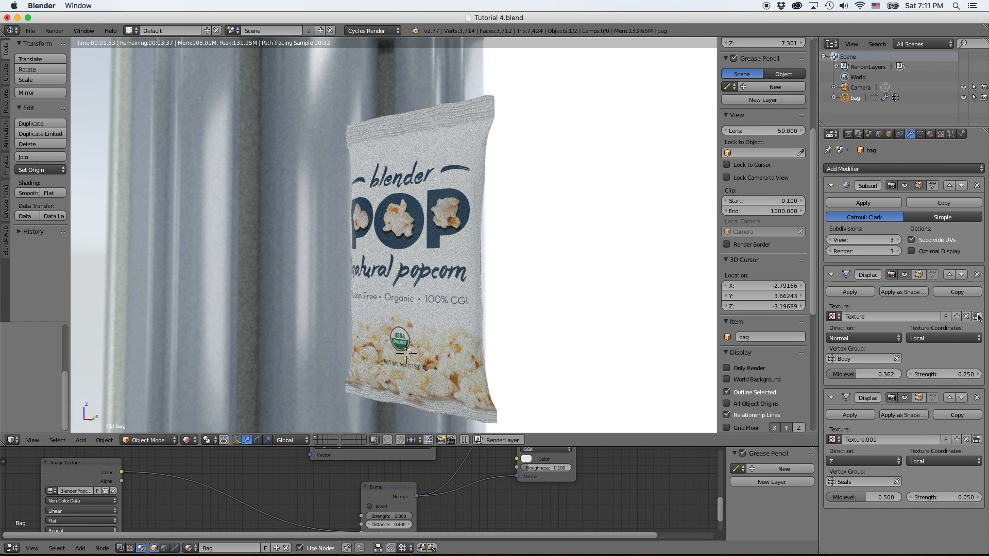
{"action": "left_click", "coordinate": [977, 316]}
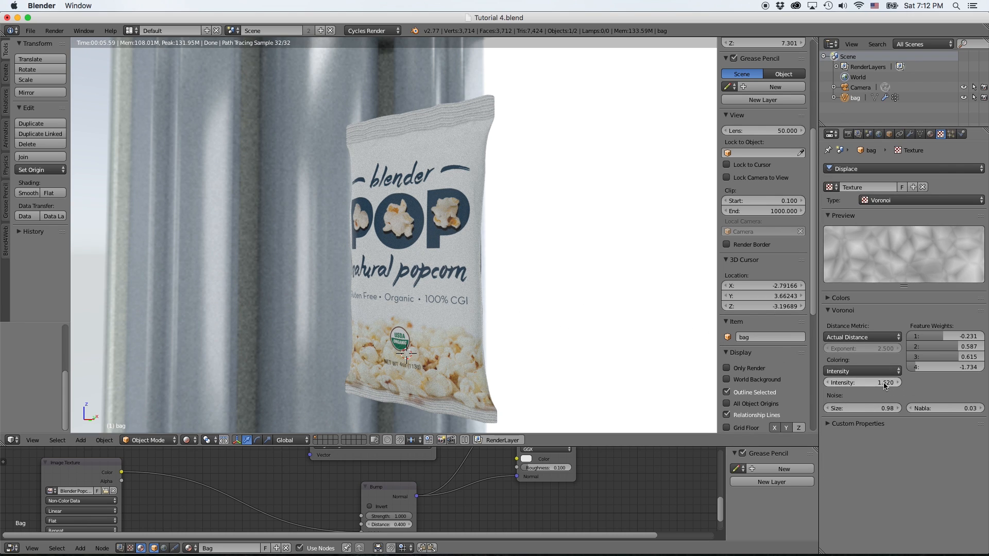
{"action": "left_click", "coordinate": [909, 135]}
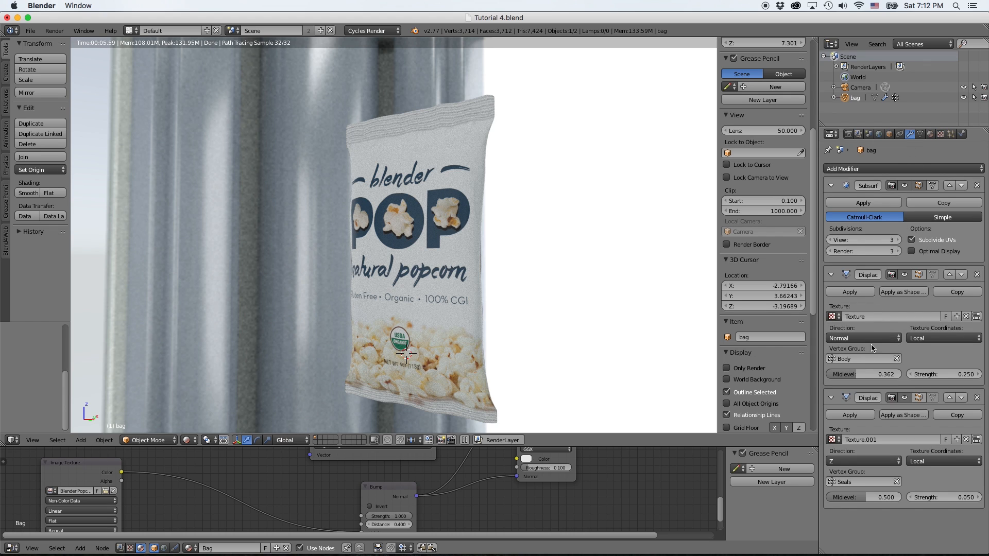
- Set the Body Displace modifier's strength to 0.23 and check the rendered bag from the front and side
{"action": "left_click_drag", "start_coordinate": [944, 374], "coordinate": [946, 374]}
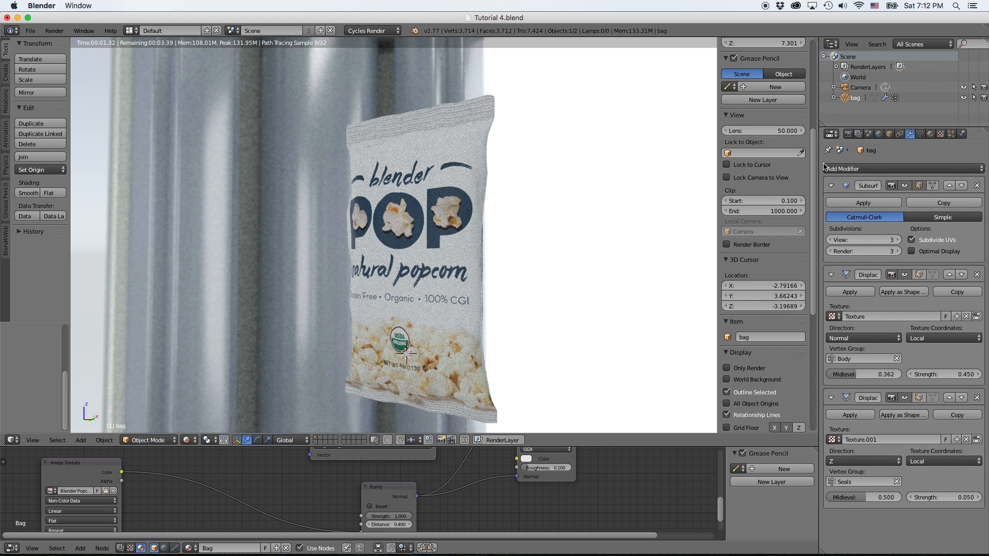
{"action": "left_click", "coordinate": [592, 257]}
{"action": "middle_click_drag", "start_coordinate": [489, 271], "coordinate": [522, 283]}
{"action": "key", "text": "super+z"}
{"action": "key", "text": "super+z"}
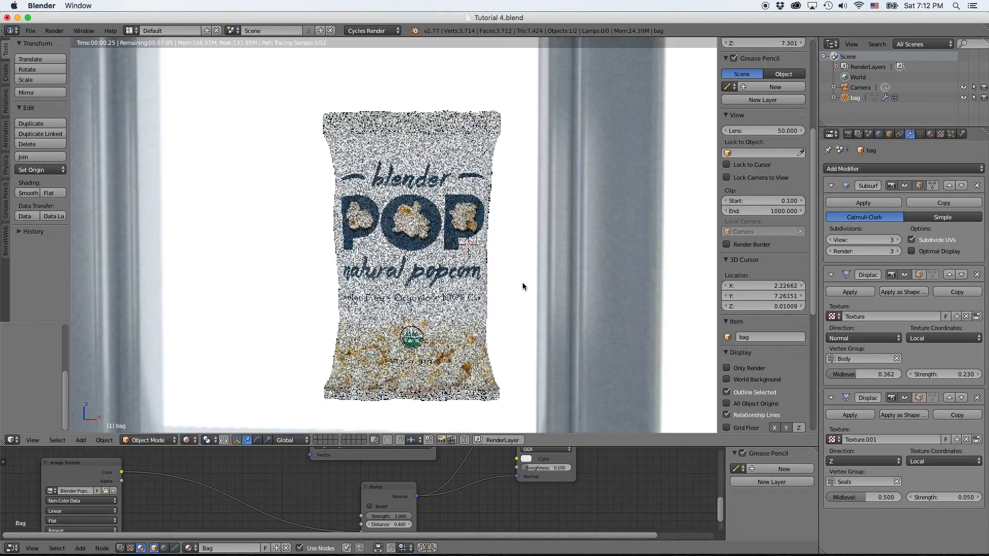
{"action": "middle_click_drag", "start_coordinate": [400, 295], "coordinate": [380, 303]}
{"action": "key", "text": "super+z"}
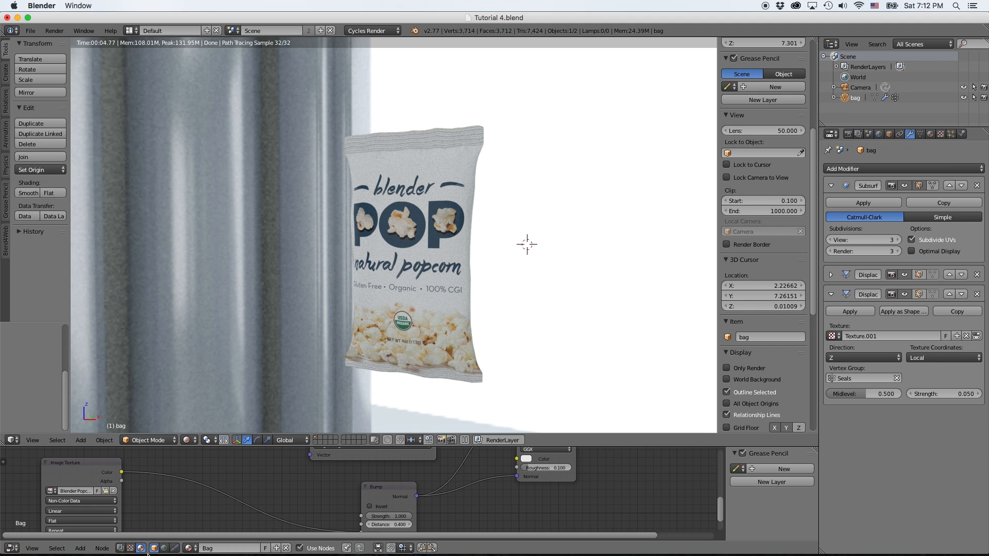
- Show the World shader node tree in a maximized node editor
{"action": "left_click", "coordinate": [120, 548]}
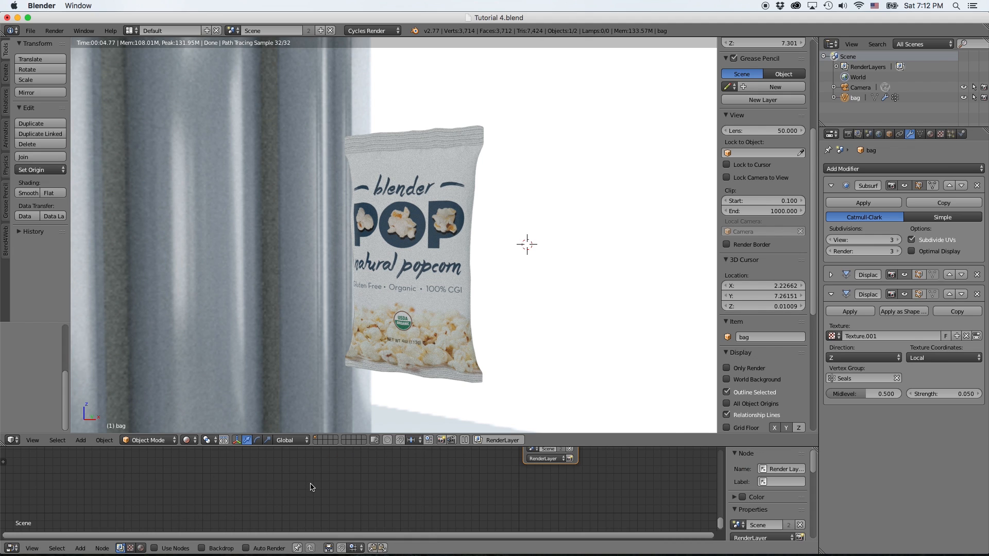
{"action": "key", "text": "shift+space"}
{"action": "key", "text": "shift+space"}
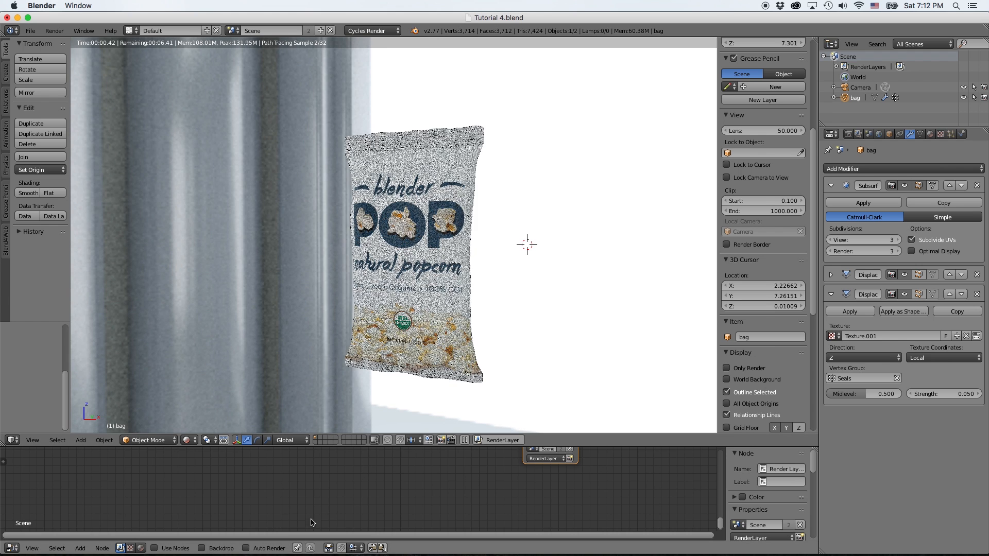
{"action": "left_click", "coordinate": [141, 549]}
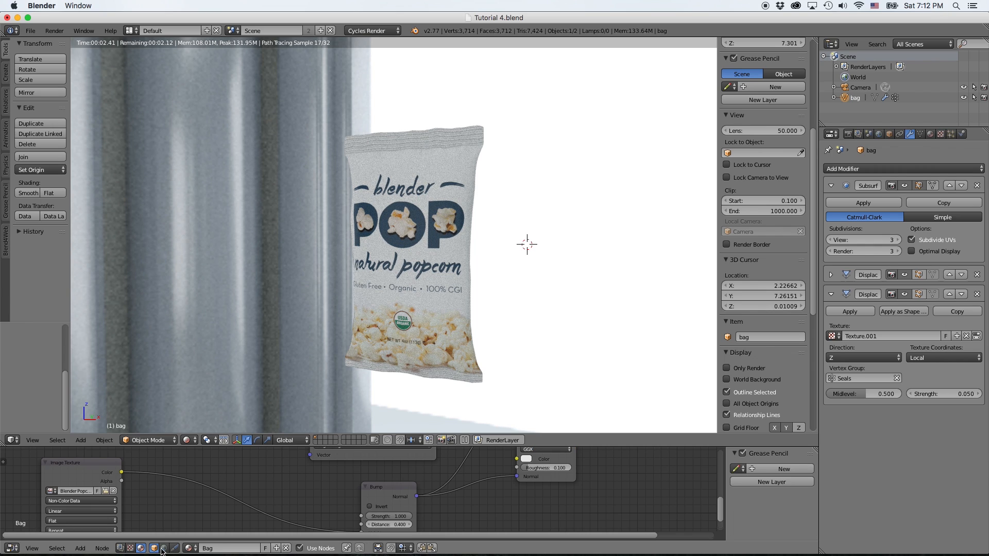
{"action": "left_click", "coordinate": [162, 549]}
{"action": "key", "text": "shift+space"}
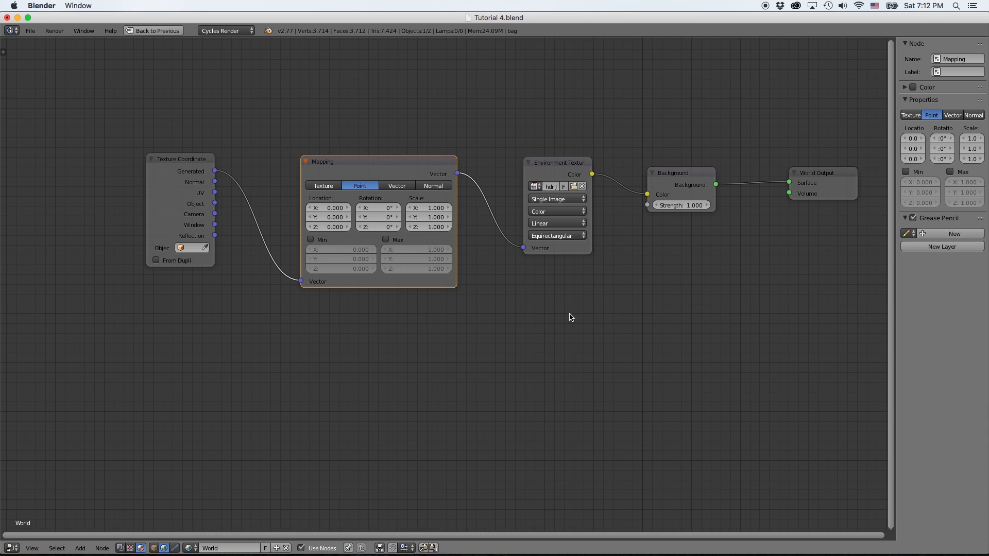
- Insert a Mix Shader node between the world's Background and World Output nodes
{"action": "scroll", "coordinate": [678, 289], "scroll_direction": "right", "scroll_amount": 5}
{"action": "left_click", "coordinate": [757, 179]}
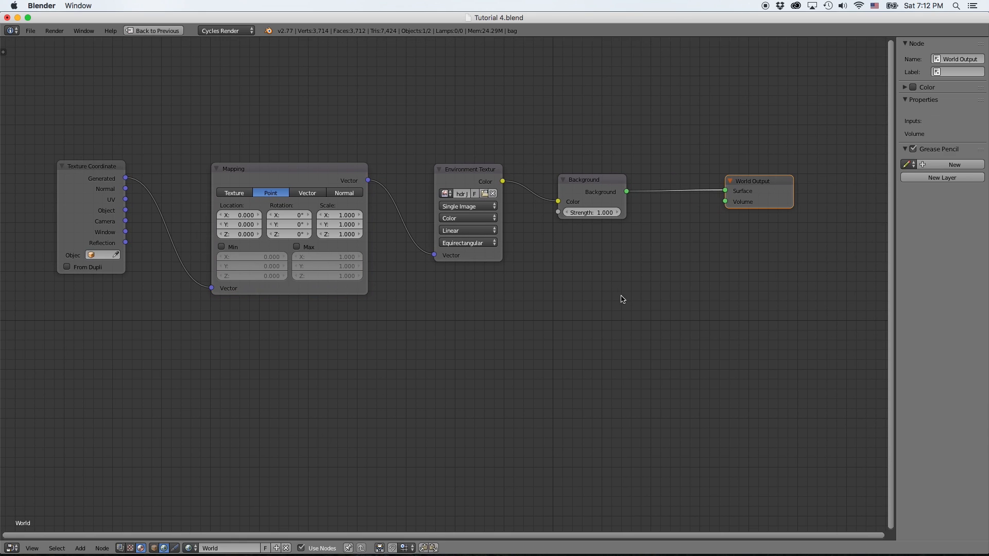
{"action": "key", "text": "shift+a"}
{"action": "mouse_move", "coordinate": [617, 316]}
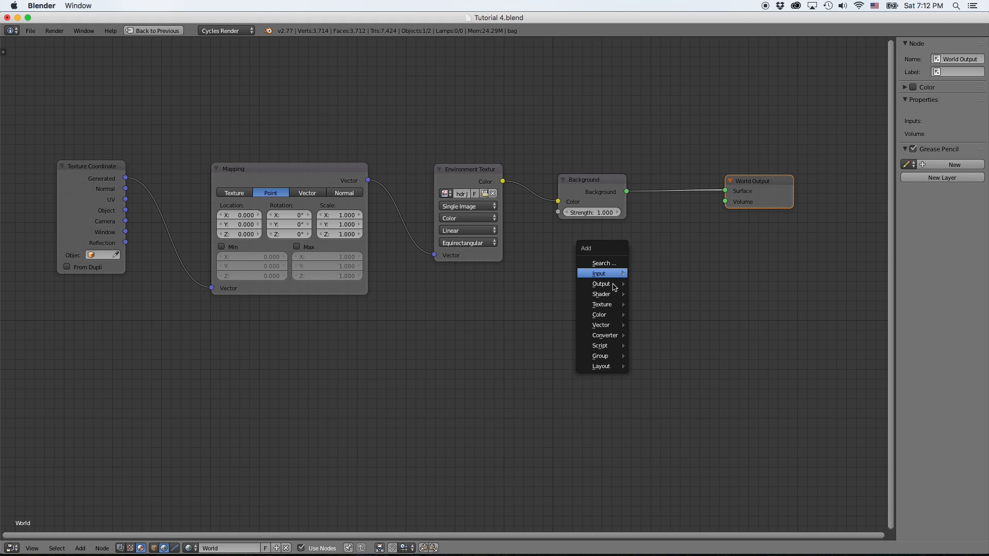
{"action": "mouse_move", "coordinate": [610, 294]}
{"action": "left_click", "coordinate": [657, 294]}
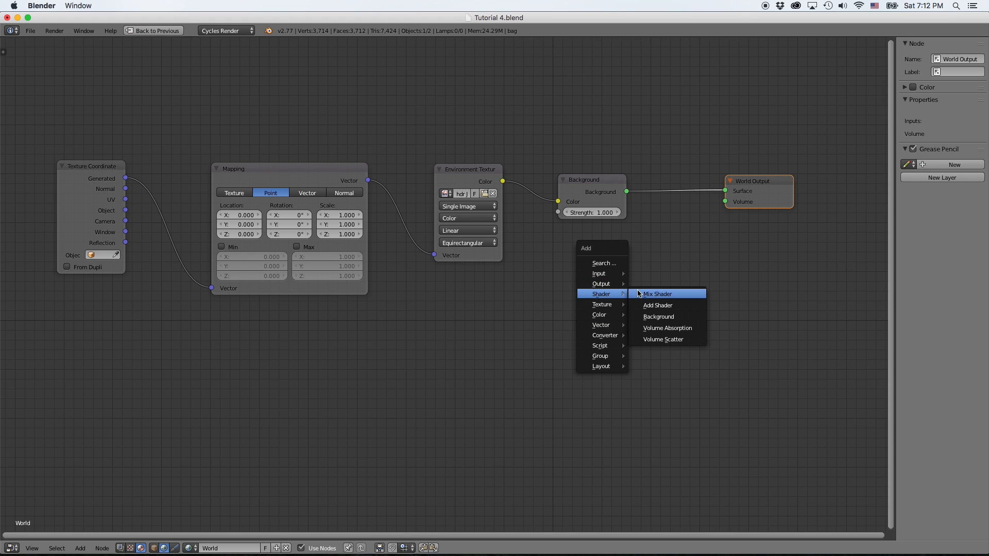
{"action": "left_click", "coordinate": [650, 177]}
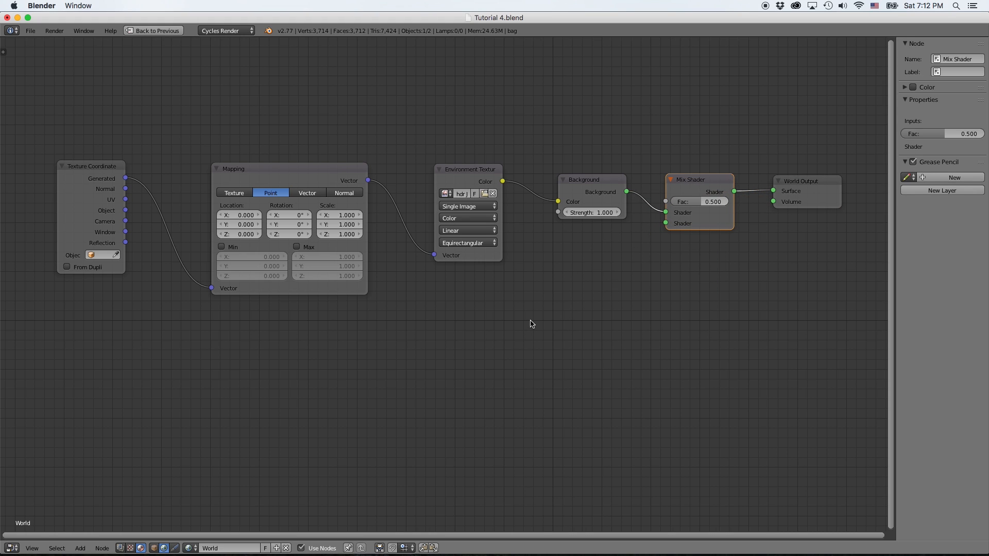
- Add a second Background node in pure white and connect it to the Mix Shader's lower shader input
{"action": "key", "text": "shift+a"}
{"action": "mouse_move", "coordinate": [530, 321]}
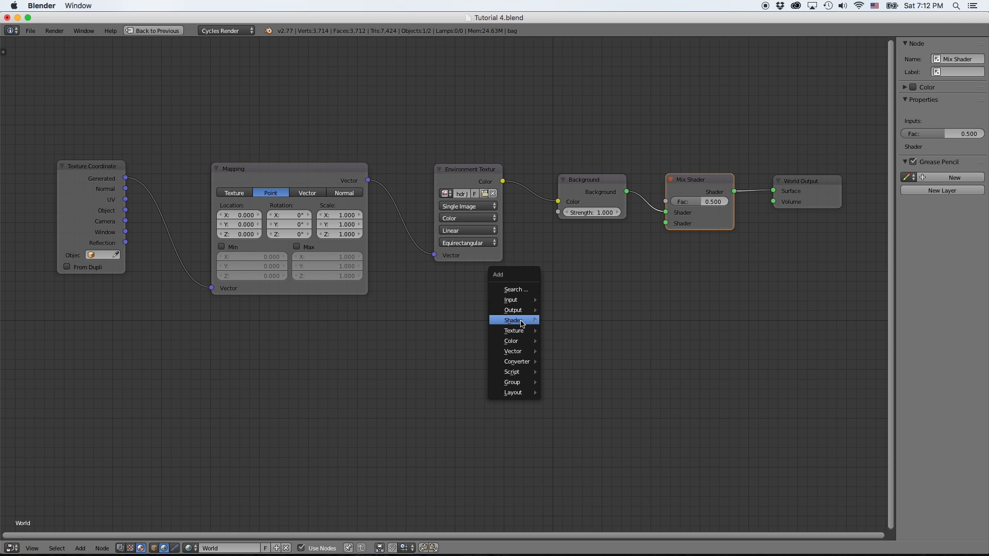
{"action": "left_click", "coordinate": [567, 343]}
{"action": "left_click", "coordinate": [578, 276]}
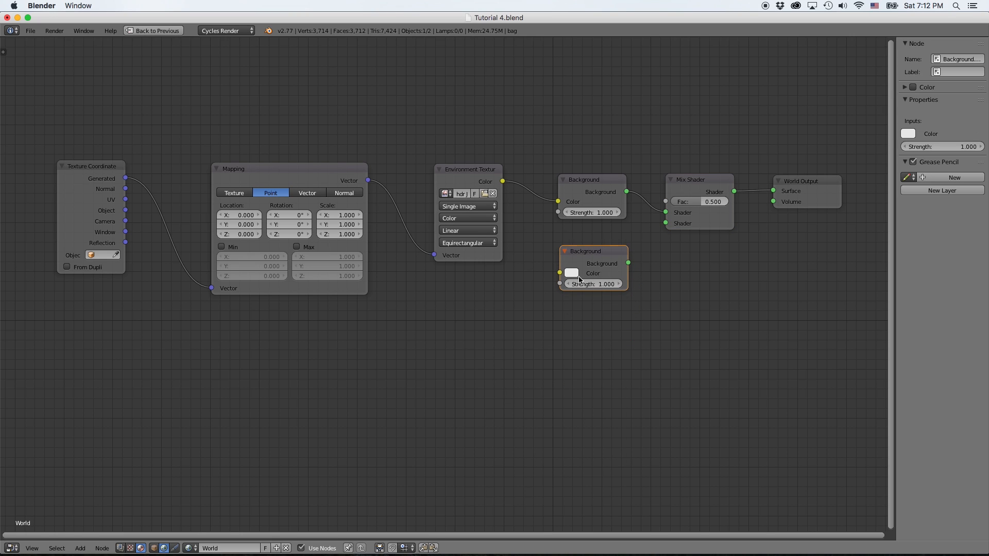
{"action": "left_click", "coordinate": [572, 274]}
{"action": "left_click_drag", "start_coordinate": [631, 264], "coordinate": [666, 223]}
- Add a Light Path node, connect Is Camera Ray to the Mix Shader's Fac, and restore the multi-editor layout
{"action": "key", "text": "shift+a"}
{"action": "mouse_move", "coordinate": [438, 331]}
{"action": "mouse_move", "coordinate": [441, 309]}
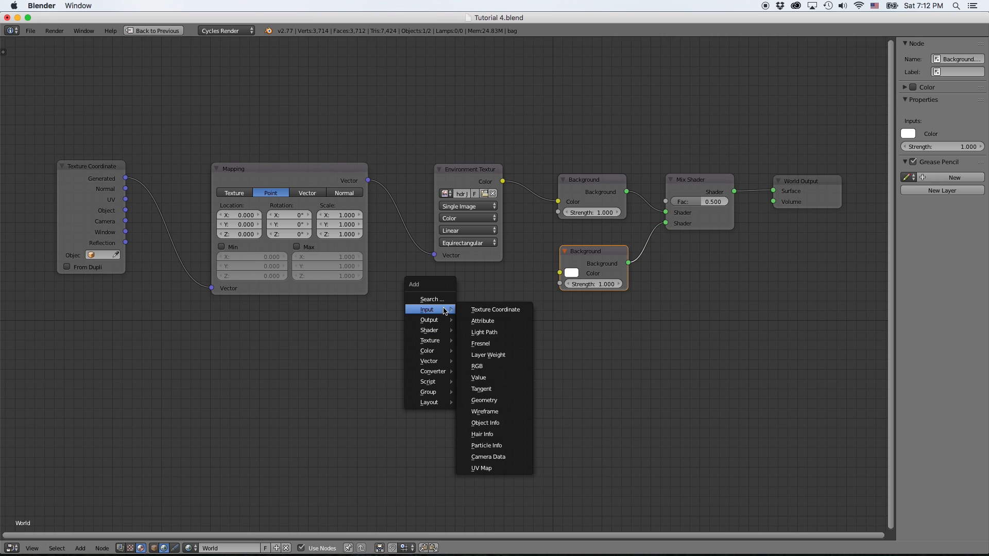
{"action": "left_click", "coordinate": [484, 332]}
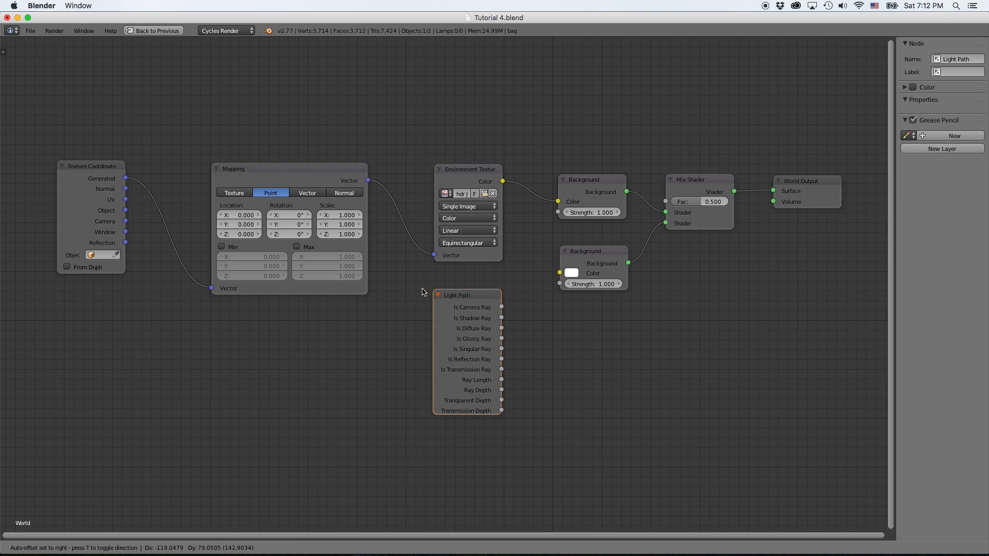
{"action": "left_click", "coordinate": [466, 334]}
{"action": "left_click_drag", "start_coordinate": [484, 306], "coordinate": [665, 201]}
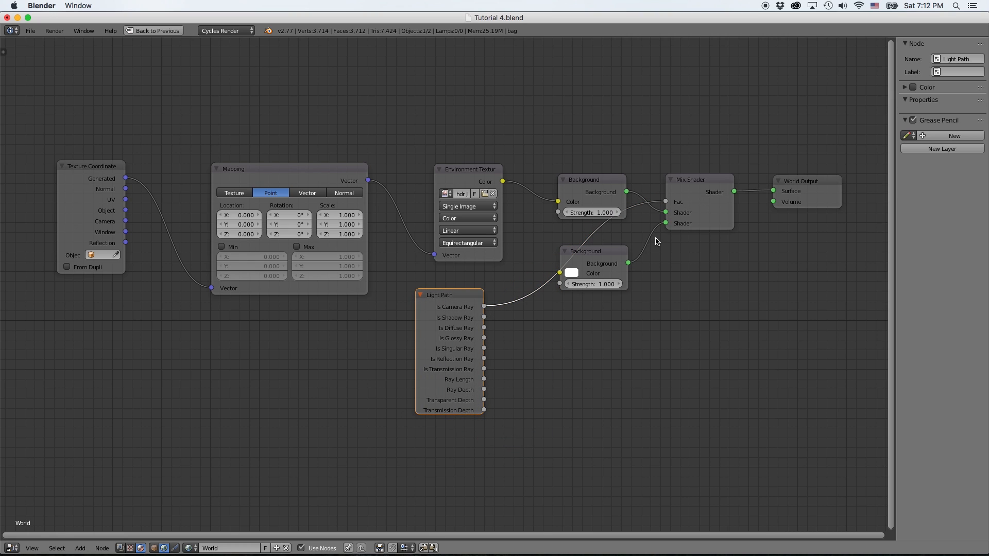
{"action": "key", "text": "ctrl+Up"}
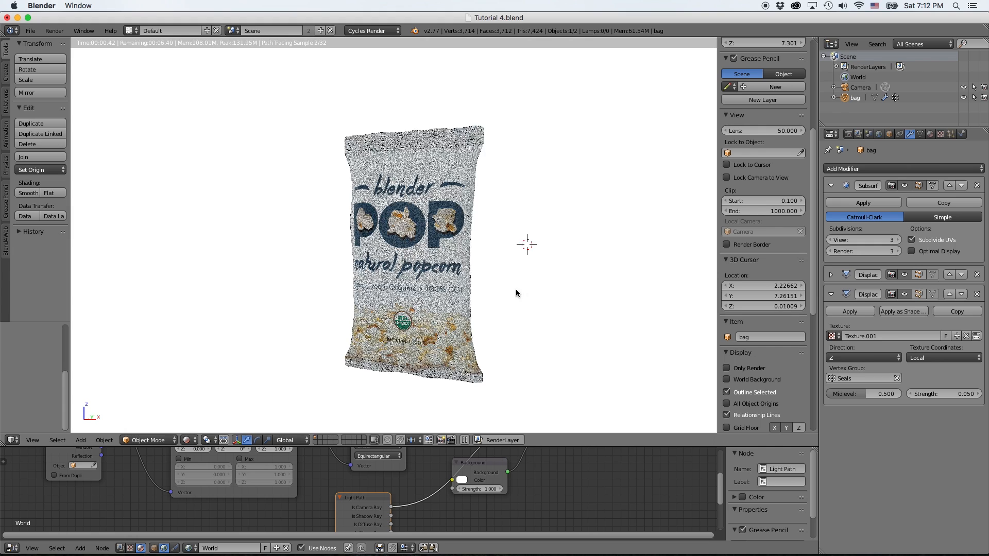
- Try a strength of 2 on the environment texture's Background node and settle on 1.4
{"action": "scroll", "coordinate": [402, 489], "scroll_direction": "up", "scroll_amount": 2}
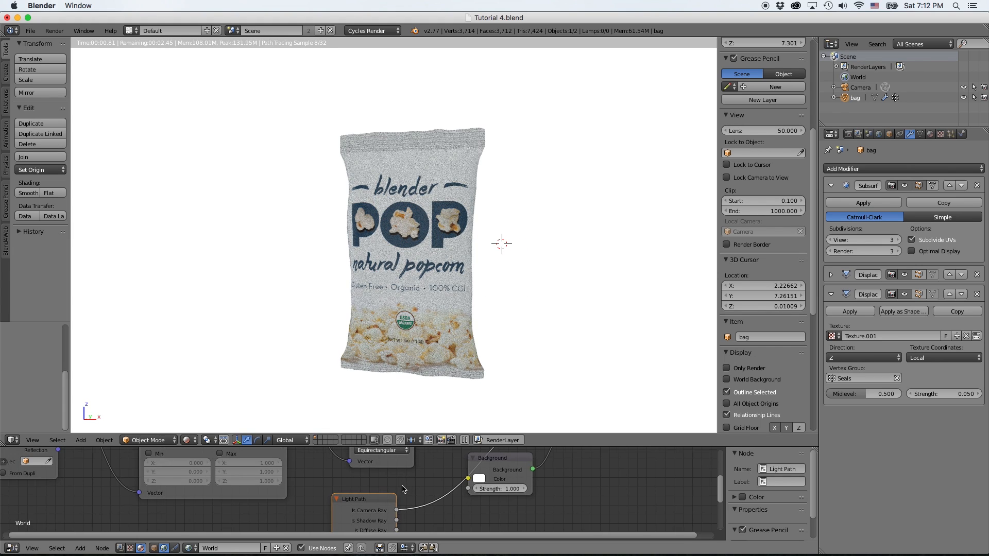
{"action": "scroll", "coordinate": [402, 490], "scroll_direction": "down", "scroll_amount": 1}
{"action": "middle_click_drag", "start_coordinate": [407, 491], "coordinate": [413, 523]}
{"action": "left_click", "coordinate": [475, 499]}
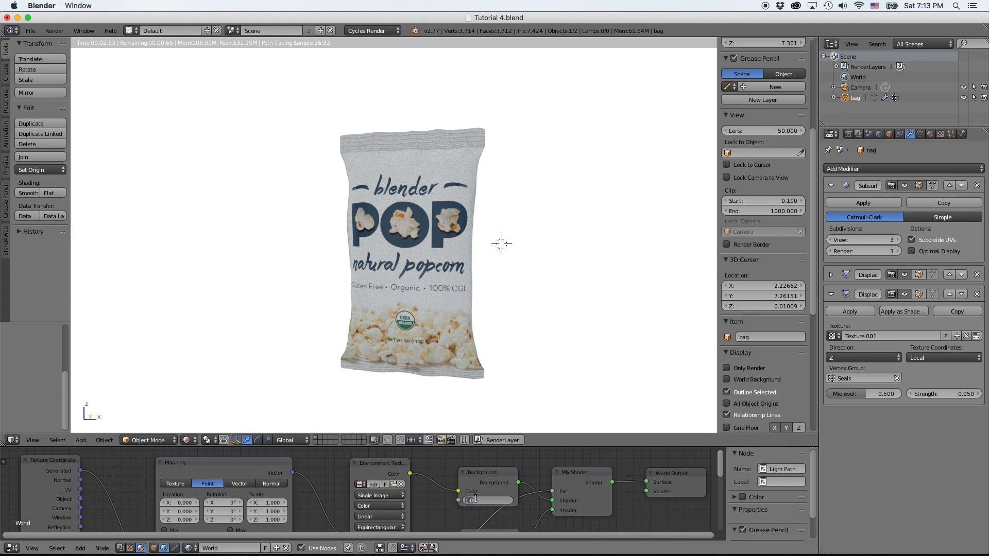
{"action": "key", "text": "Return"}
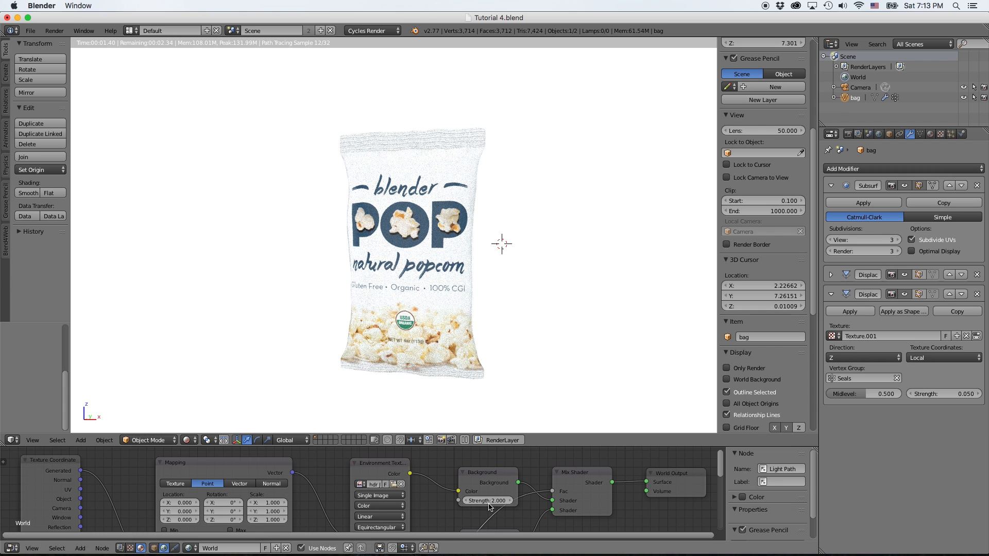
{"action": "left_click", "coordinate": [487, 500]}
{"action": "type", "text": "1.4"}
{"action": "key", "text": "Return"}
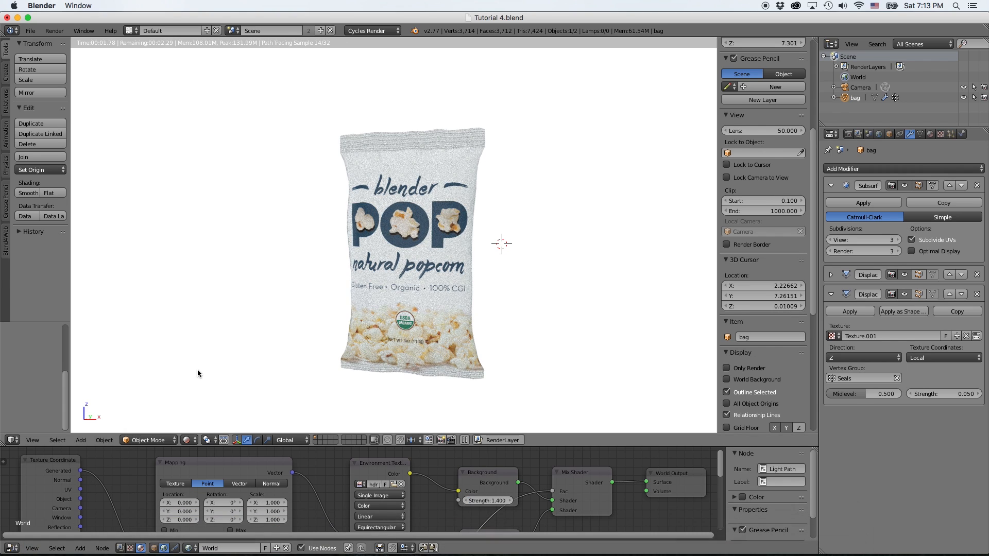
- Try rotating the environment texture through its Mapping node and undo the rotation
{"action": "left_click", "coordinate": [225, 511]}
{"action": "key", "text": "Return"}
{"action": "key", "text": "super+z"}
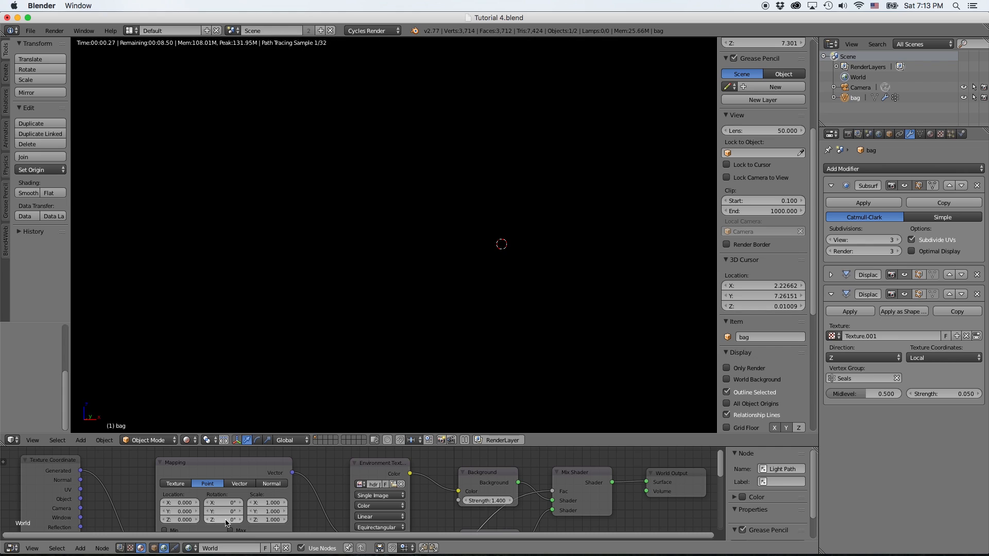
{"action": "left_click_drag", "start_coordinate": [226, 520], "coordinate": [249, 520]}
{"action": "key", "text": "super+z"}
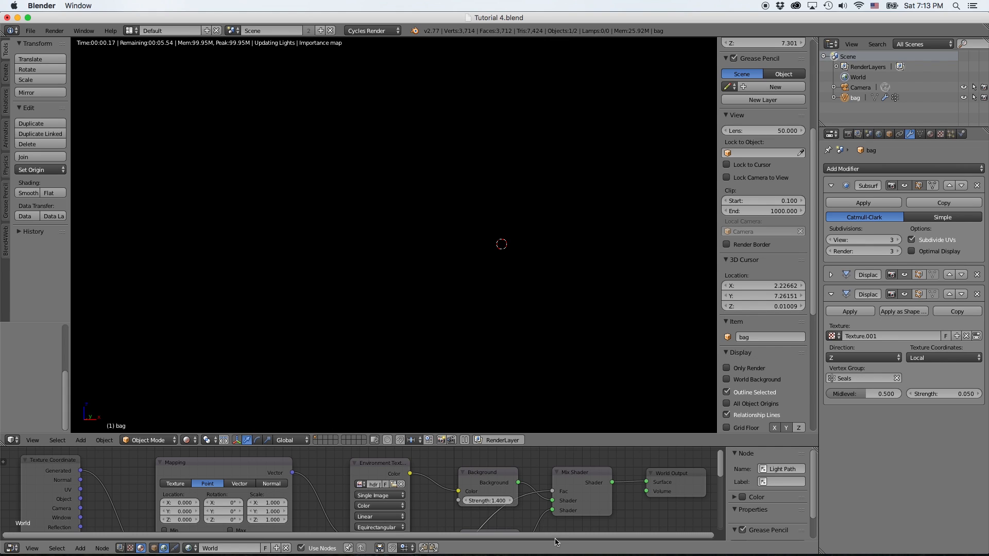
- Try a Blend of 0.5 on the Bag material's Layer Weight node, settle on 0.4, and inspect the rendered bag from several angles
{"action": "scroll", "coordinate": [418, 506], "scroll_direction": "down", "scroll_amount": 3}
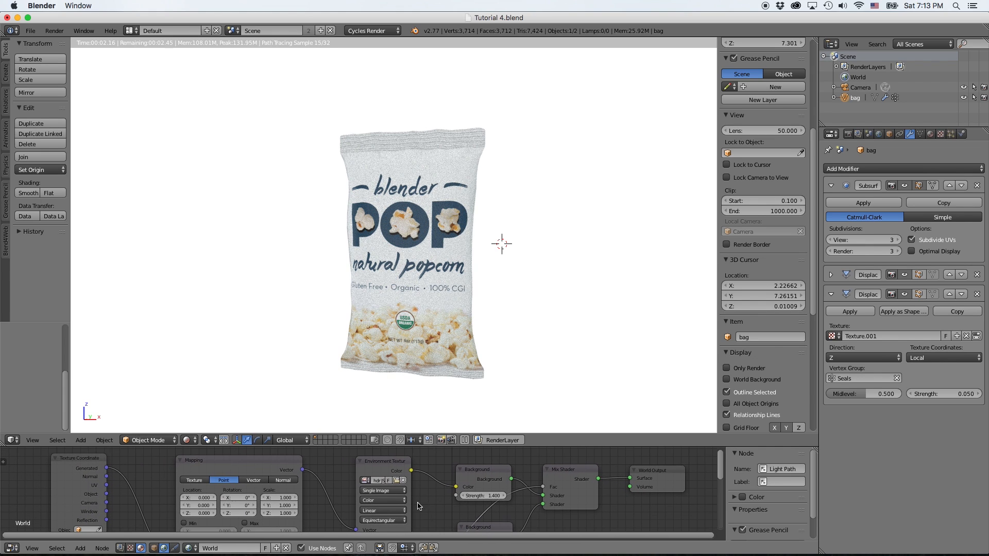
{"action": "left_click", "coordinate": [153, 547]}
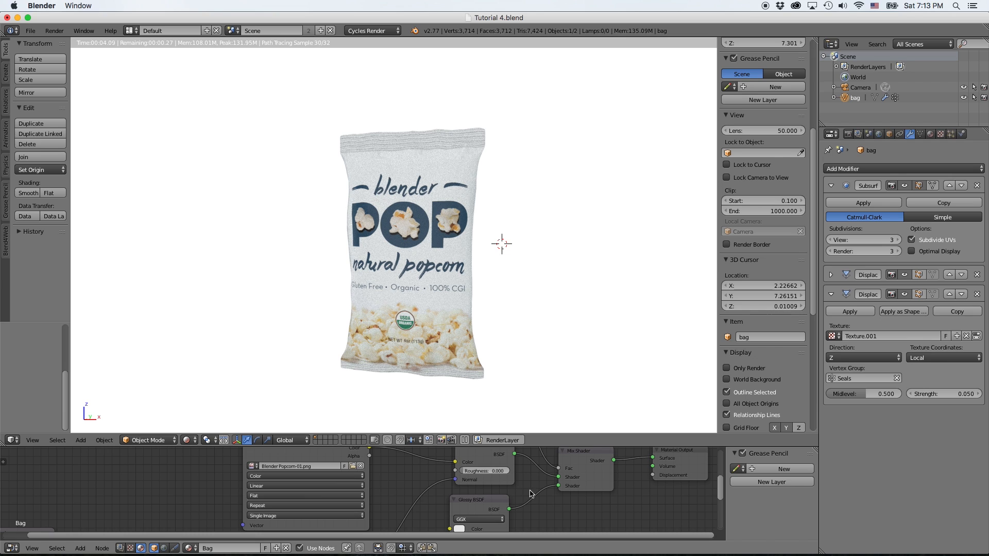
{"action": "middle_click_drag", "start_coordinate": [530, 493], "coordinate": [412, 554]}
{"action": "double_click", "coordinate": [371, 460]}
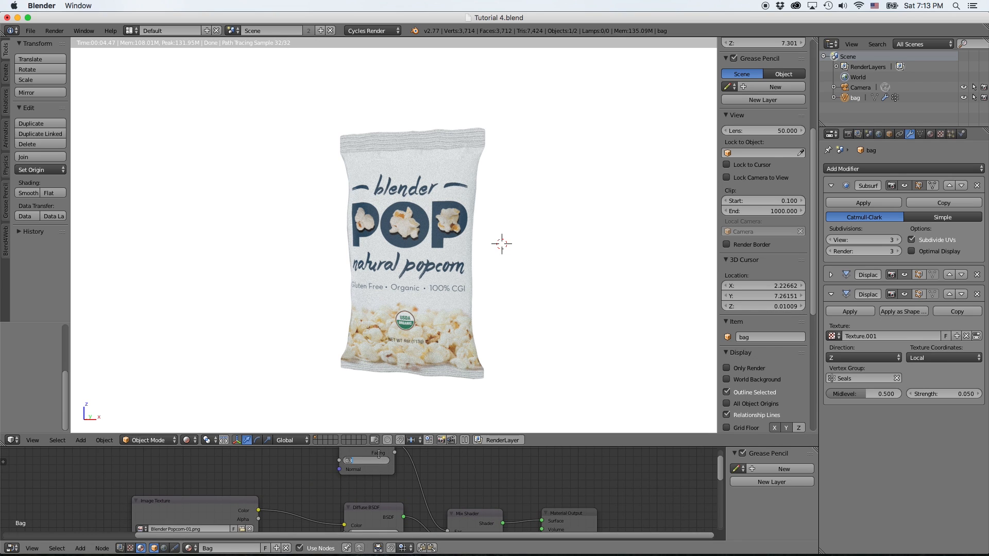
{"action": "type", "text": ".5"}
{"action": "key", "text": "Return"}
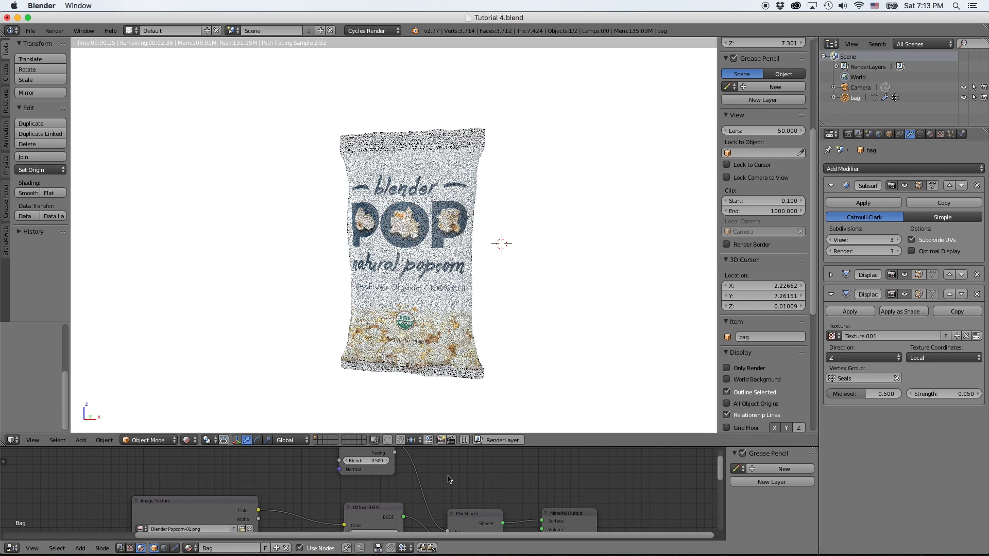
{"action": "double_click", "coordinate": [369, 463]}
{"action": "type", "text": ".4"}
{"action": "key", "text": "Return"}
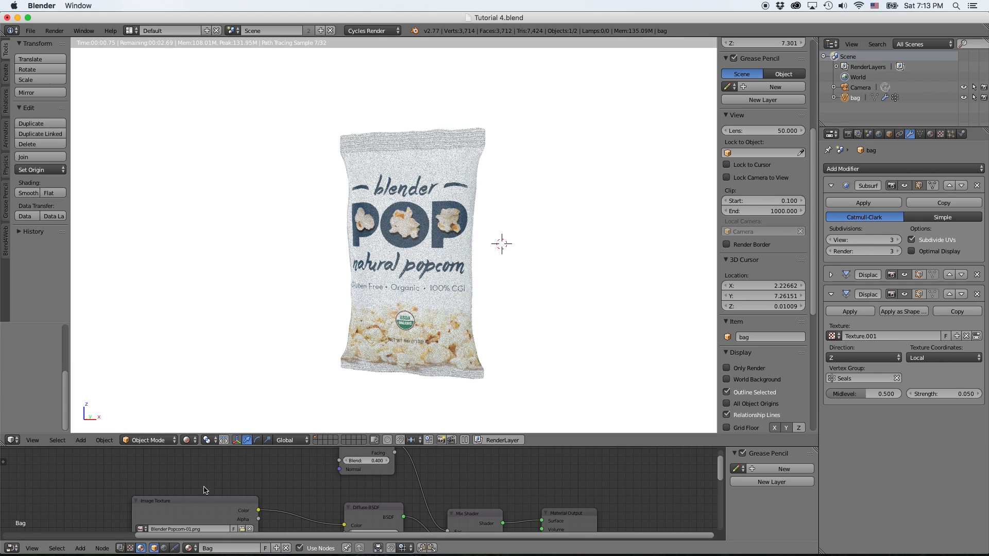
{"action": "mouse_move", "coordinate": [472, 306]}
{"action": "middle_mouse_down"}
{"action": "mouse_move", "coordinate": [510, 310]}
{"action": "mouse_move", "coordinate": [461, 315]}
{"action": "middle_mouse_up"}
{"action": "scroll", "coordinate": [461, 315], "scroll_direction": "up", "scroll_amount": 1}
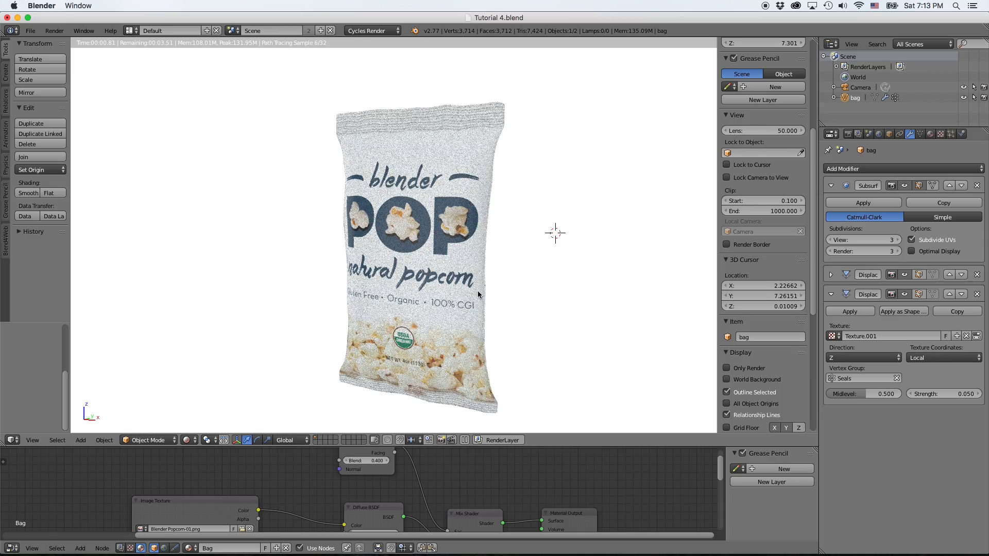
{"action": "middle_click_drag", "start_coordinate": [502, 293], "coordinate": [544, 295]}
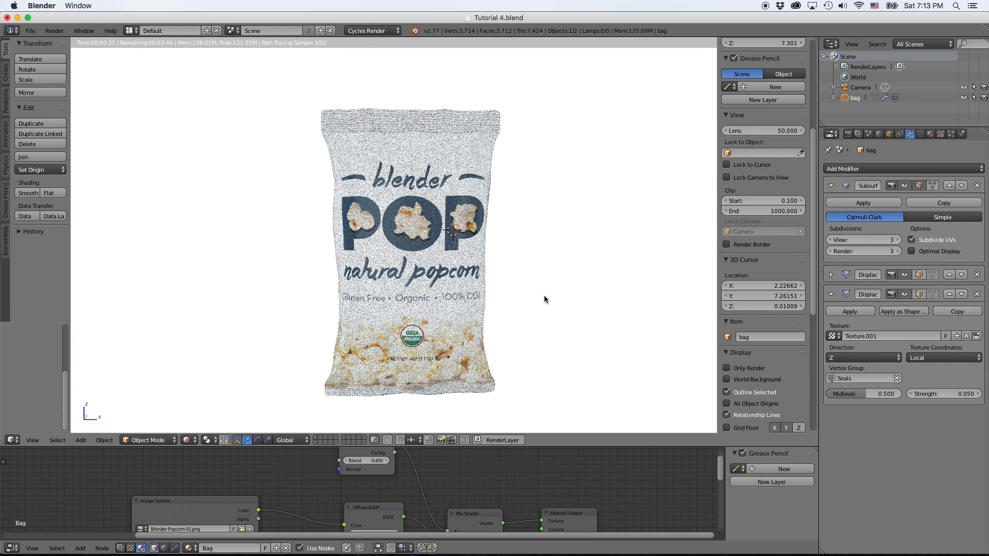
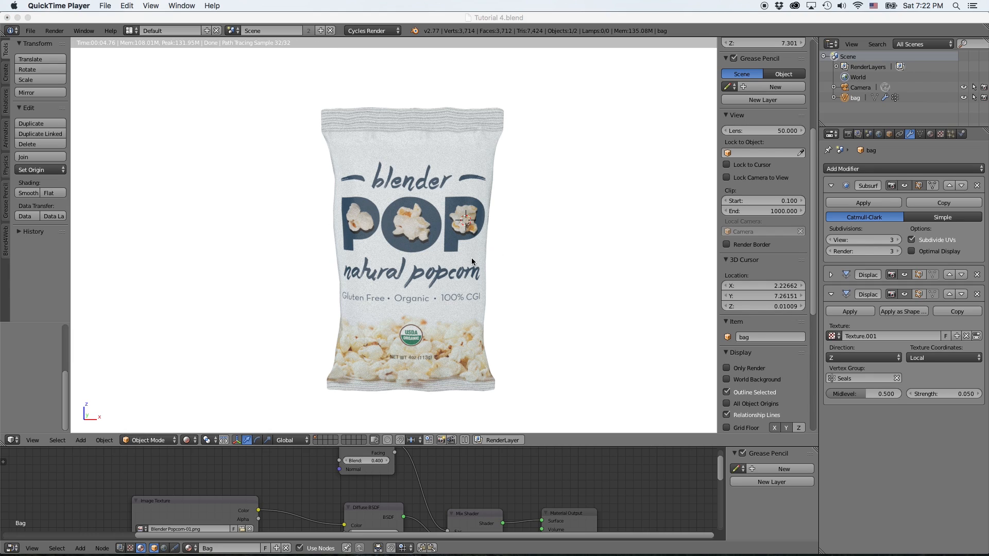
- Switch the viewport to solid shading and turn off the viewport display of both Displace modifiers
{"action": "left_click", "coordinate": [425, 267]}
{"action": "mouse_move", "coordinate": [434, 266]}
{"action": "middle_mouse_down"}
{"action": "mouse_move", "coordinate": [404, 265]}
{"action": "mouse_move", "coordinate": [425, 265]}
{"action": "middle_mouse_up"}
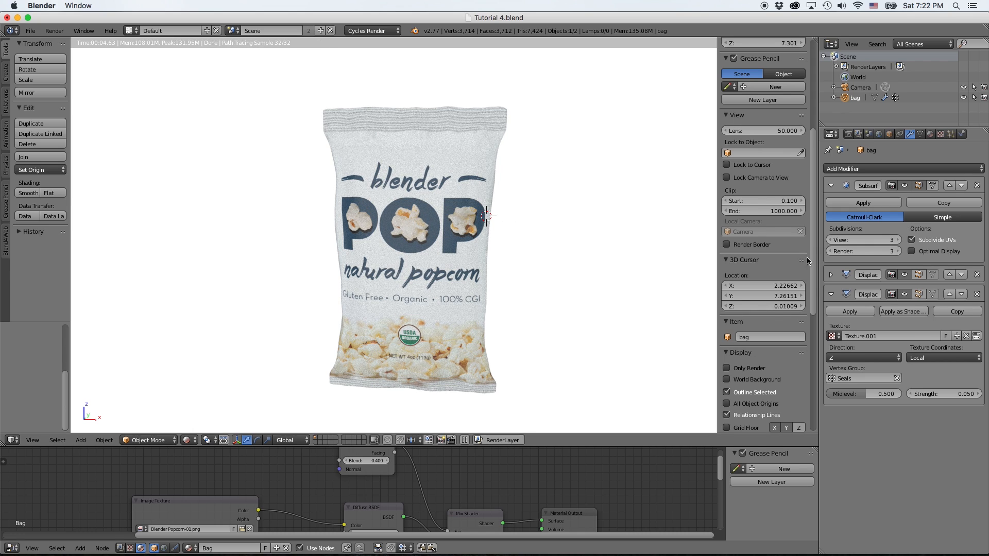
{"action": "left_click", "coordinate": [830, 294]}
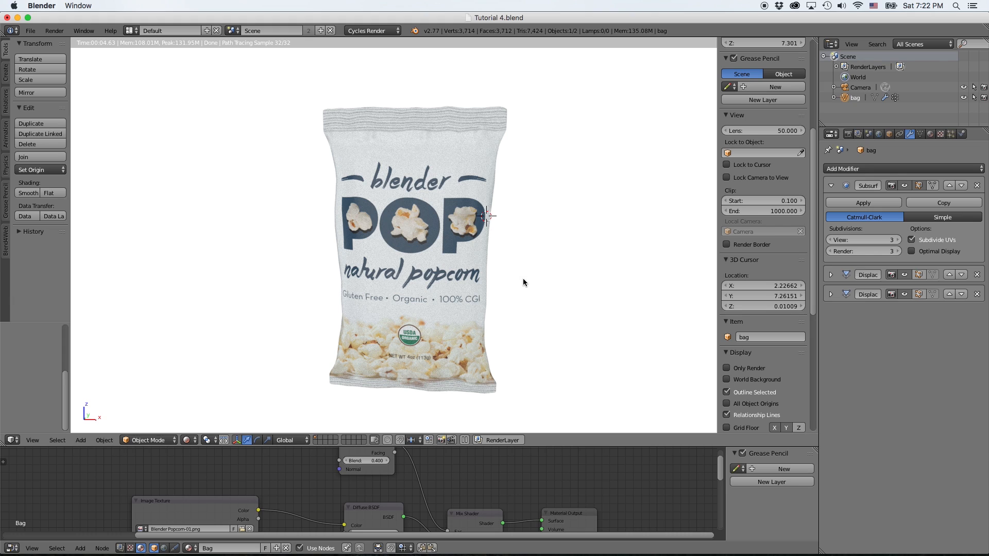
{"action": "key", "text": "shift+z"}
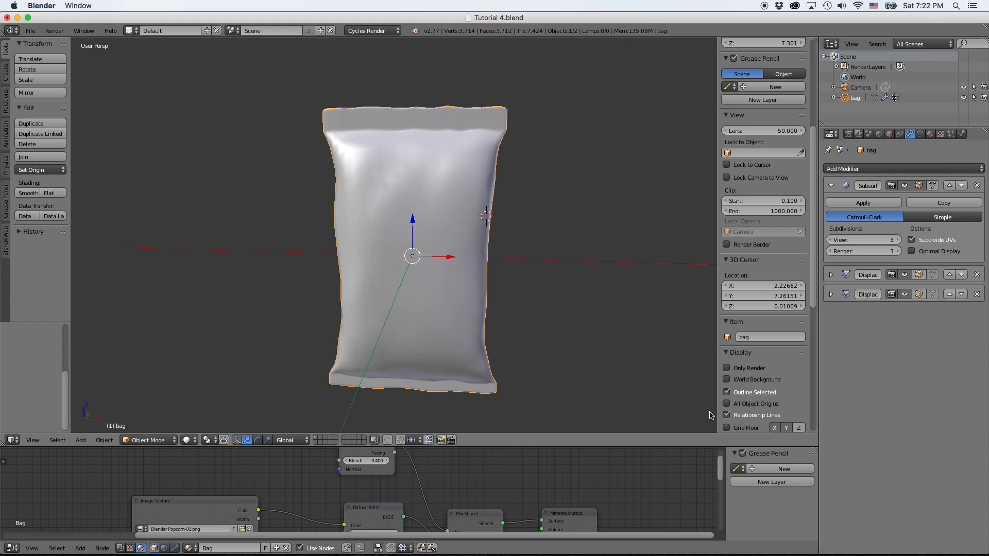
{"action": "left_click", "coordinate": [905, 275]}
{"action": "left_click", "coordinate": [904, 294]}
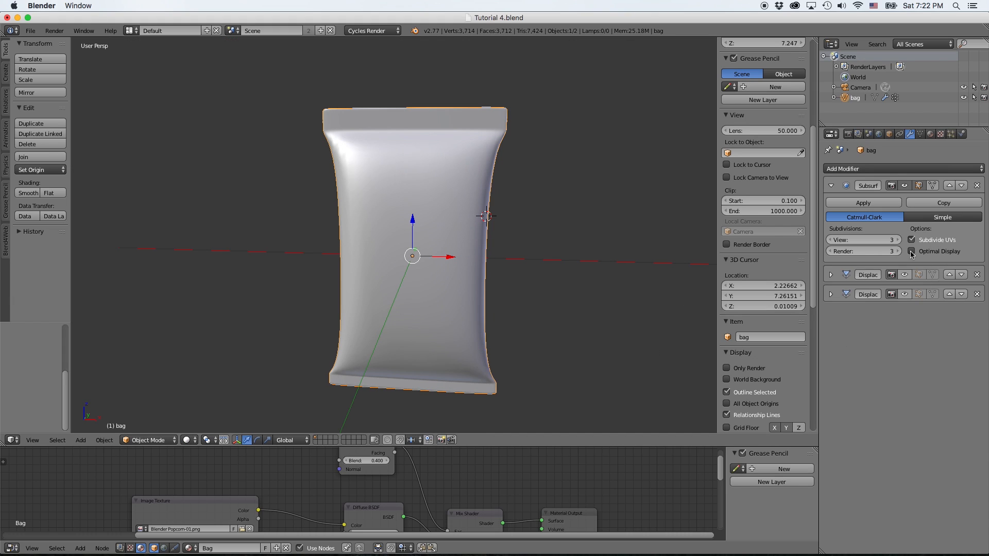
- Turn off the Subsurf modifier's viewport display, then add a Multiresolution modifier to the bag and subdivide it to level 3
{"action": "left_click", "coordinate": [904, 186]}
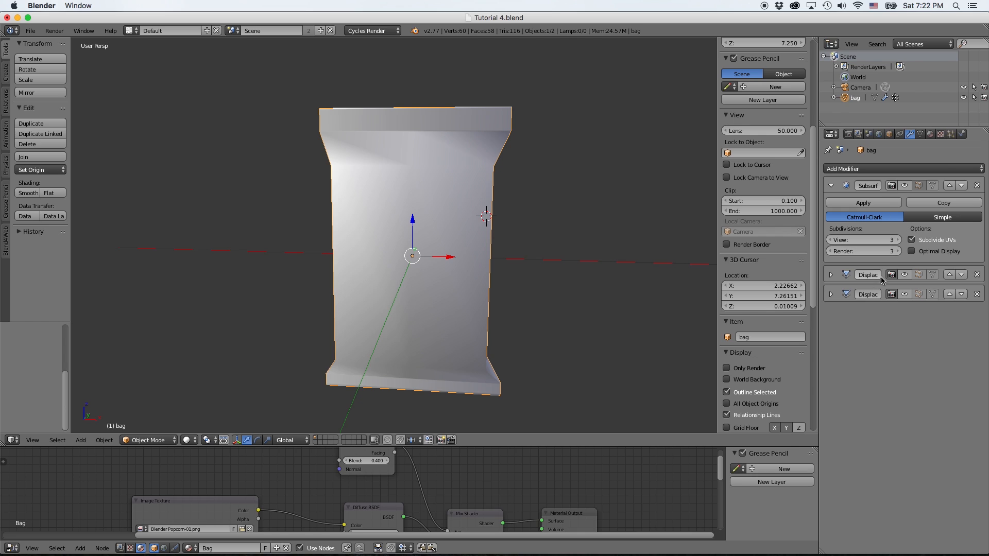
{"action": "left_click", "coordinate": [876, 169]}
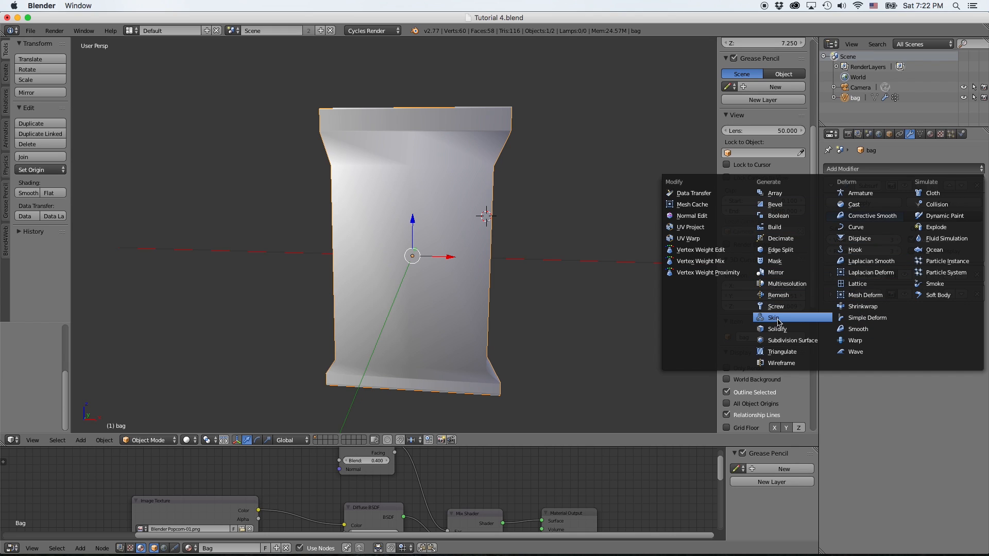
{"action": "left_click", "coordinate": [790, 289]}
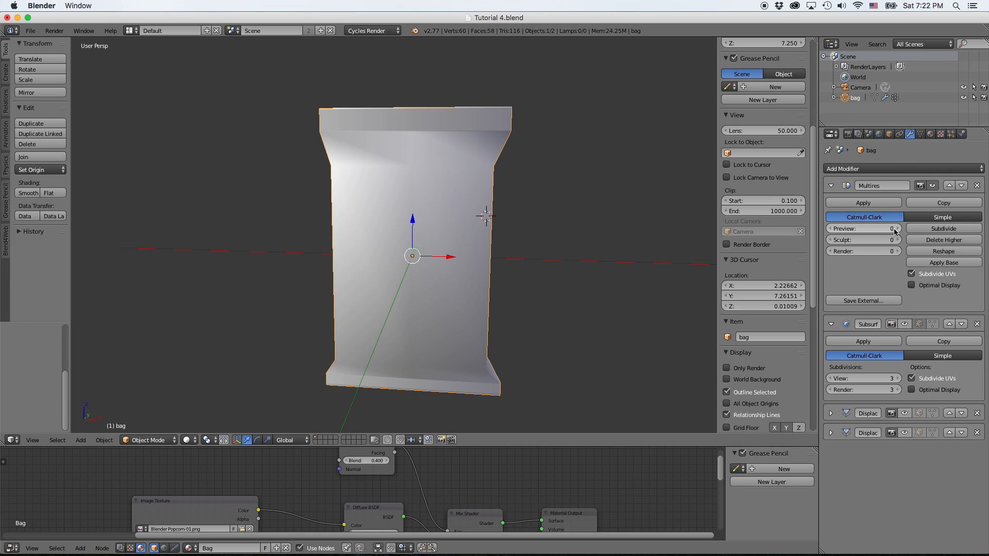
{"action": "left_click", "coordinate": [928, 229]}
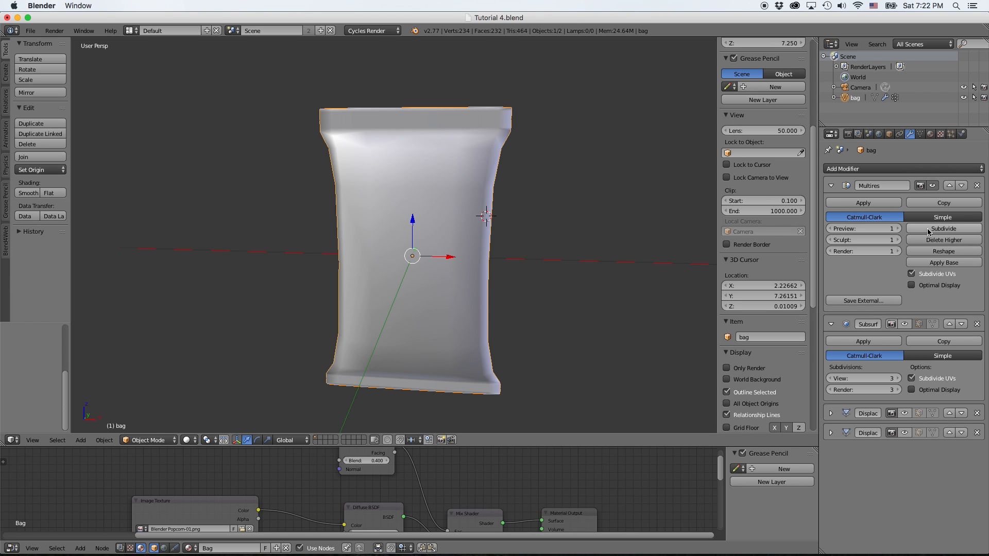
{"action": "left_click", "coordinate": [928, 230]}
{"action": "left_click", "coordinate": [929, 229]}
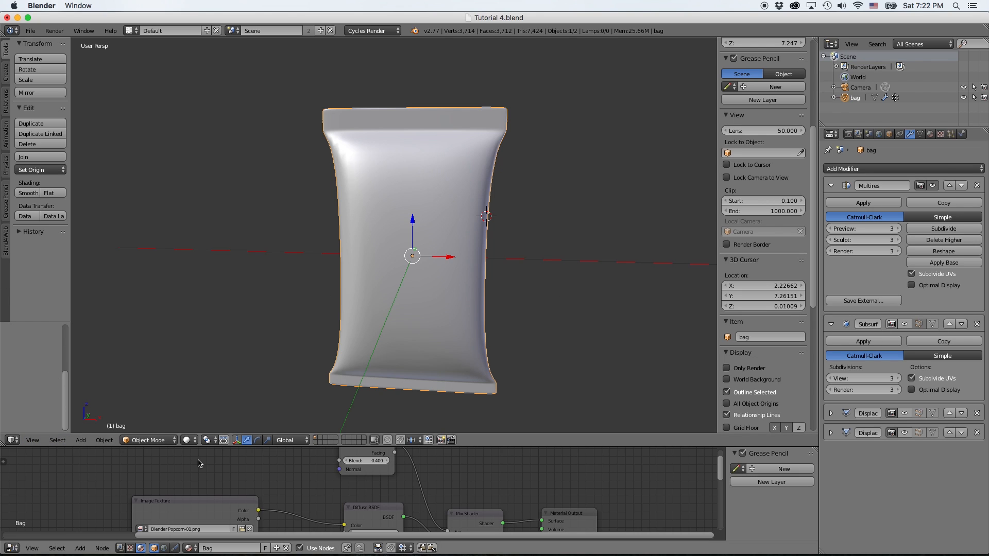
- Switch the bag to Sculpt Mode and choose the Crease brush with a radius of 67 px
{"action": "left_click", "coordinate": [167, 439]}
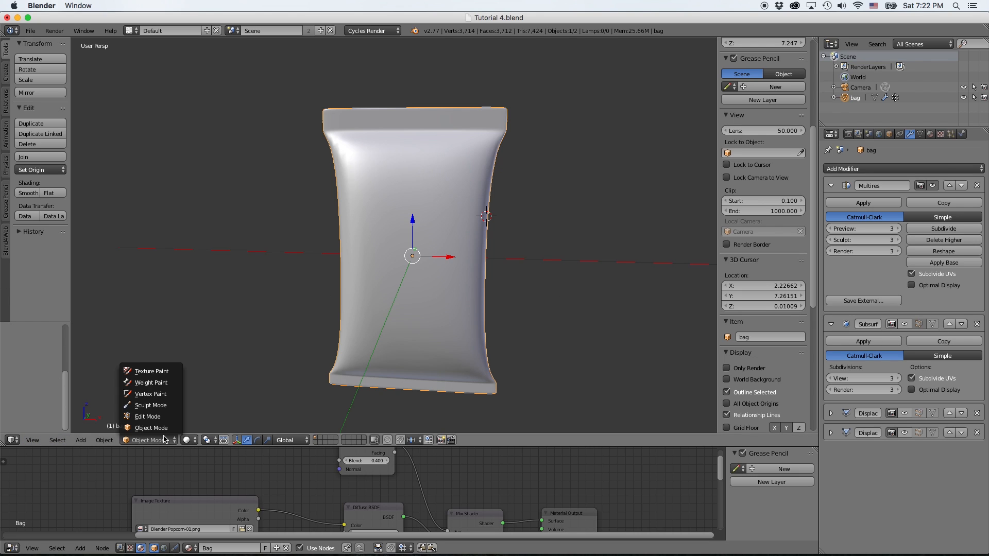
{"action": "left_click", "coordinate": [165, 407]}
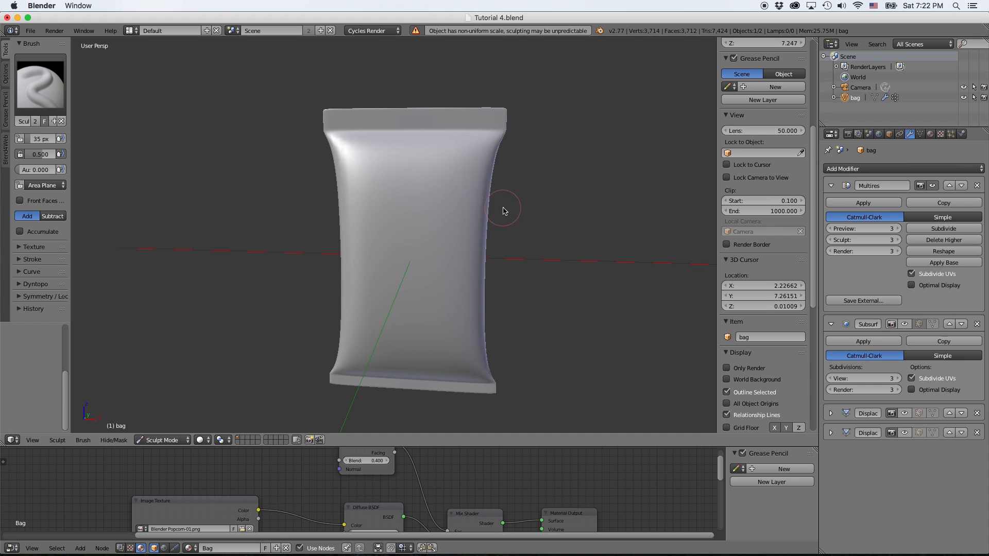
{"action": "middle_click_drag", "start_coordinate": [503, 211], "coordinate": [477, 203]}
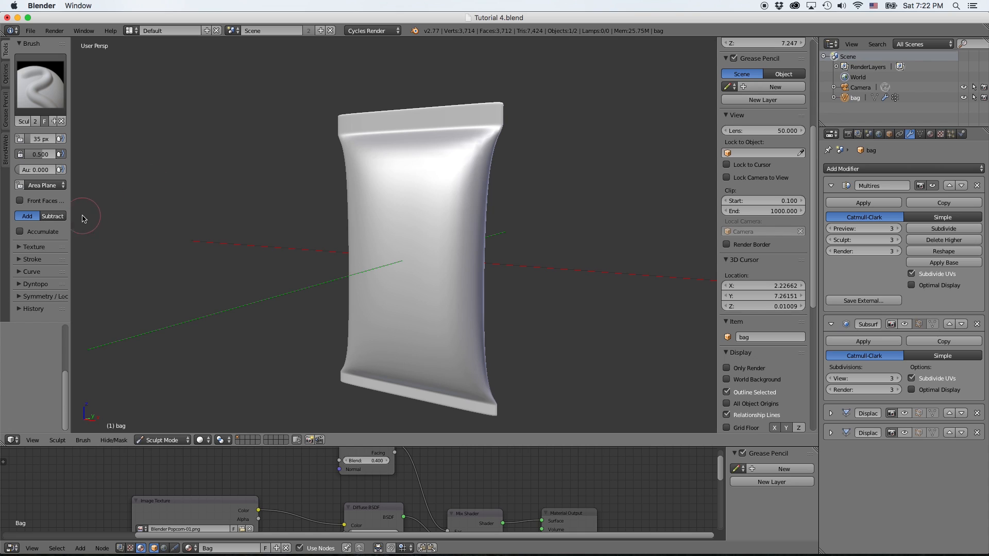
{"action": "mouse_move", "coordinate": [70, 213]}
{"action": "left_mouse_down"}
{"action": "mouse_move", "coordinate": [128, 212]}
{"action": "mouse_move", "coordinate": [116, 212]}
{"action": "left_mouse_up"}
{"action": "left_click", "coordinate": [72, 111]}
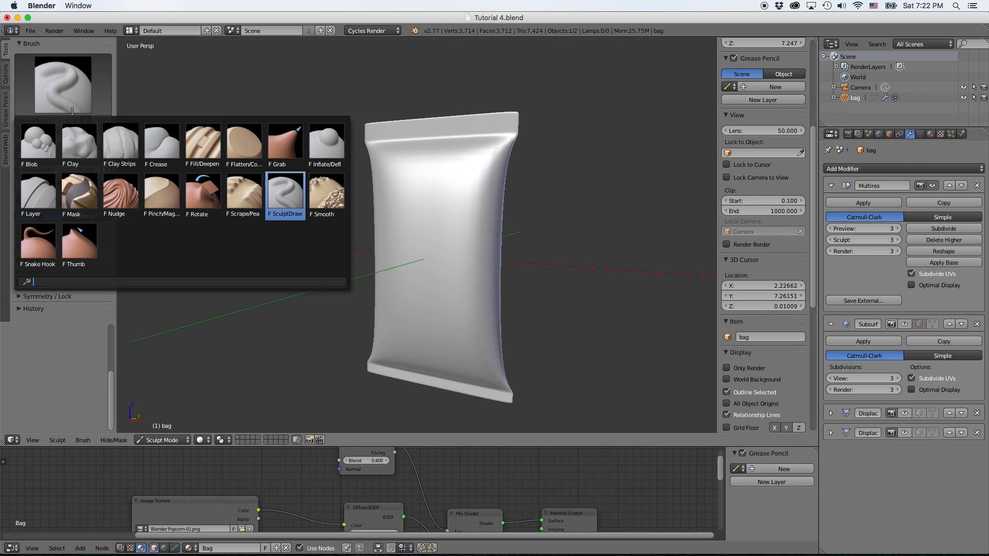
{"action": "left_click", "coordinate": [151, 150]}
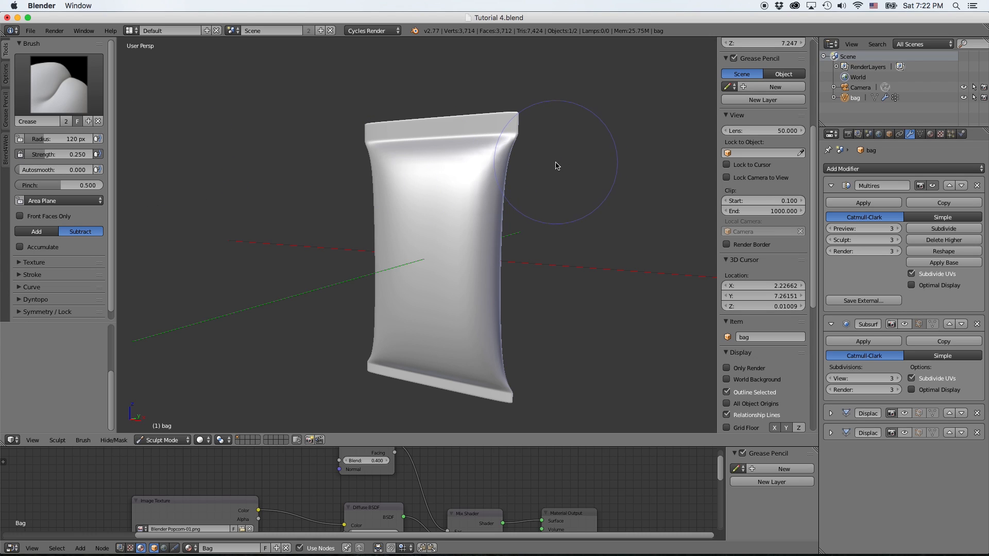
{"action": "left_click", "coordinate": [464, 198]}
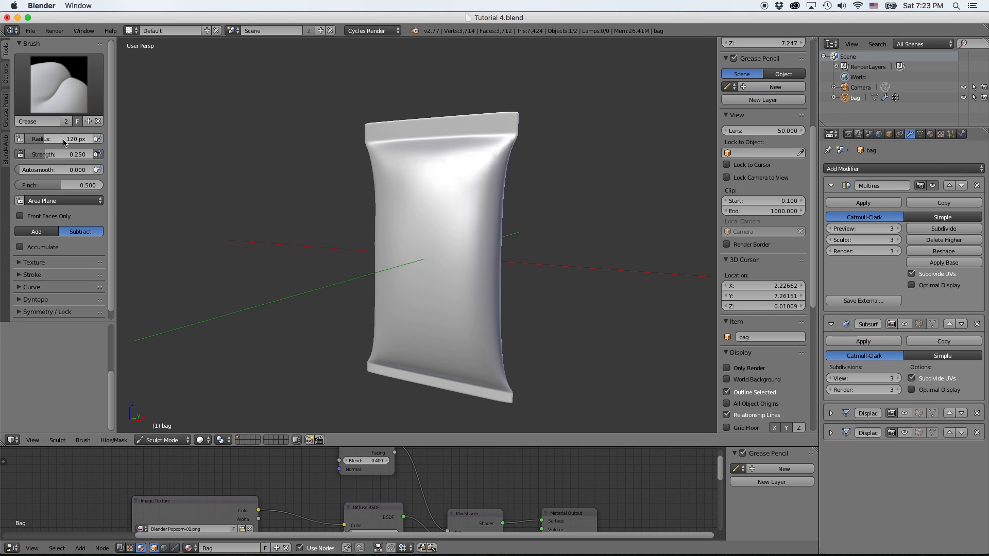
{"action": "left_click_drag", "start_coordinate": [64, 139], "coordinate": [49, 139]}
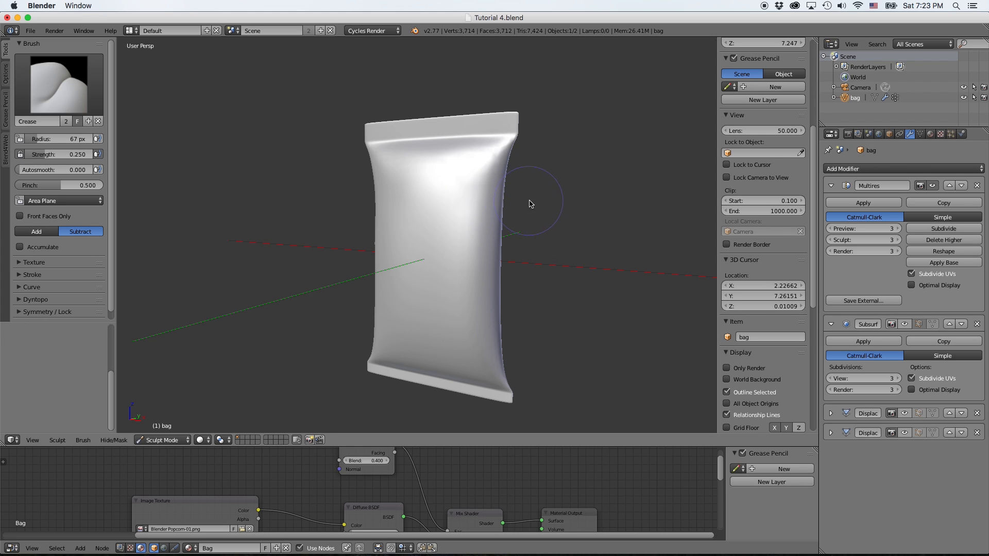
- Turn off X mirroring in the sculpt symmetry settings
{"action": "middle_click_drag", "start_coordinate": [530, 204], "coordinate": [466, 195]}
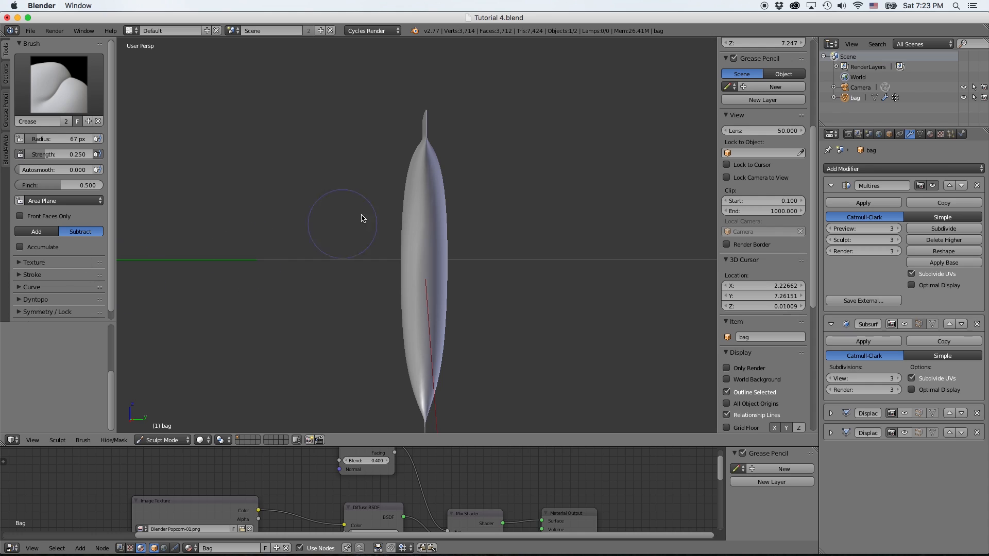
{"action": "left_click", "coordinate": [18, 313]}
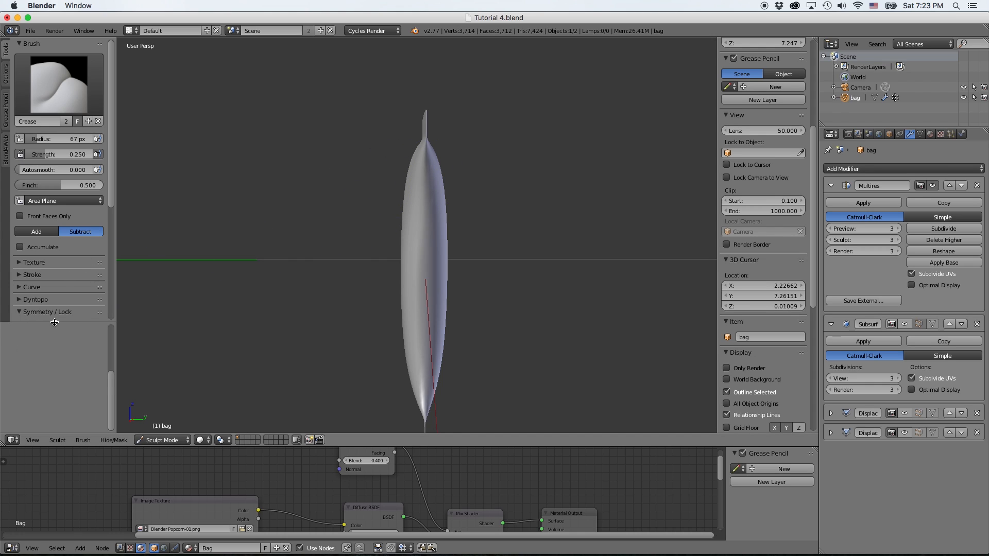
{"action": "scroll", "coordinate": [82, 309], "scroll_direction": "down", "scroll_amount": 5}
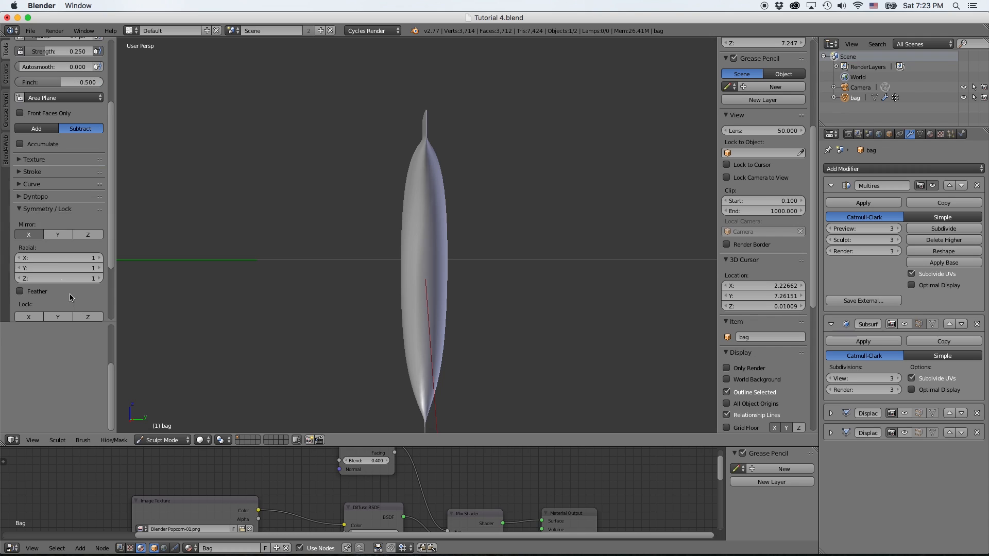
{"action": "middle_click_drag", "start_coordinate": [380, 217], "coordinate": [419, 229]}
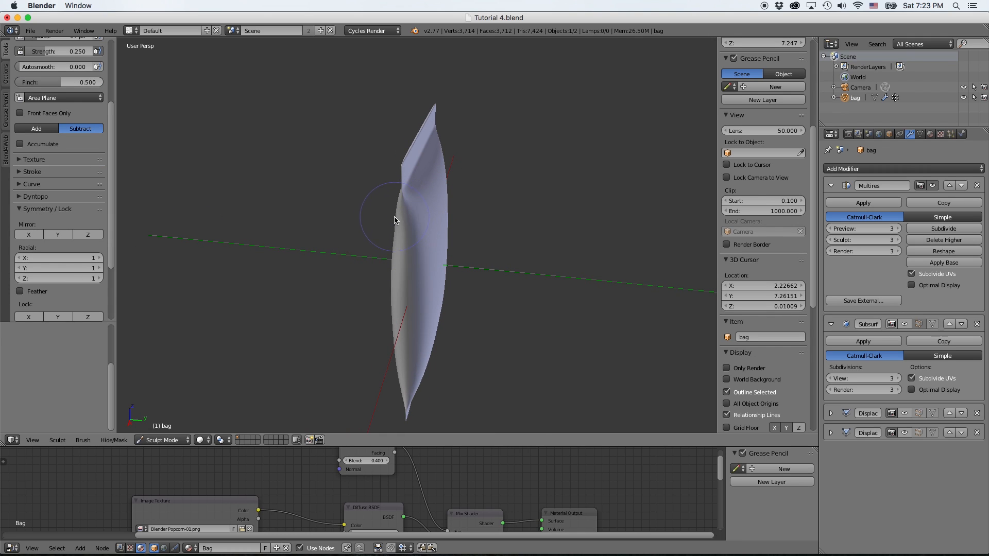
- Crease one side edge of the bag just below the upper seal and just above the lower seal
{"action": "middle_click_drag", "start_coordinate": [222, 232], "coordinate": [410, 165]}
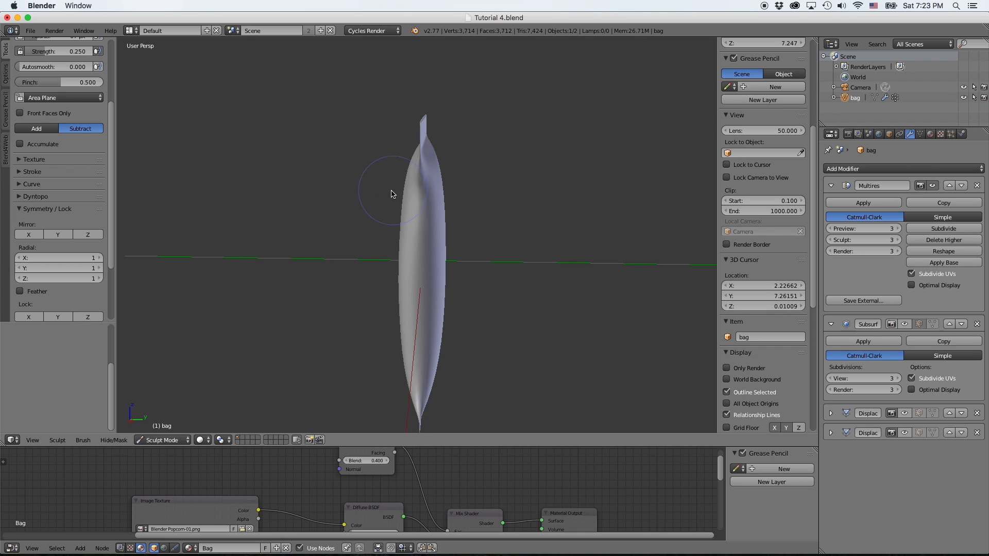
{"action": "left_click_drag", "start_coordinate": [416, 188], "coordinate": [428, 194]}
{"action": "middle_click_drag", "start_coordinate": [428, 200], "coordinate": [490, 238]}
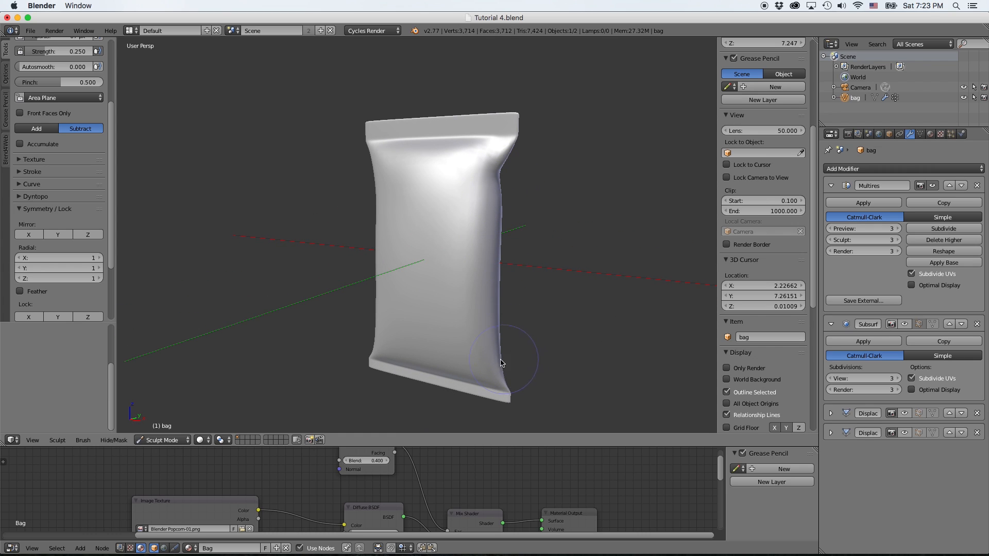
{"action": "middle_click_drag", "start_coordinate": [491, 362], "coordinate": [412, 360]}
{"action": "mouse_move", "coordinate": [411, 361]}
{"action": "left_mouse_down"}
{"action": "mouse_move", "coordinate": [432, 375]}
{"action": "mouse_move", "coordinate": [433, 337]}
{"action": "mouse_move", "coordinate": [434, 366]}
{"action": "left_mouse_up"}
- Crease the opposite side edge of the bag near the upper and lower seals
{"action": "middle_click_drag", "start_coordinate": [420, 272], "coordinate": [402, 115]}
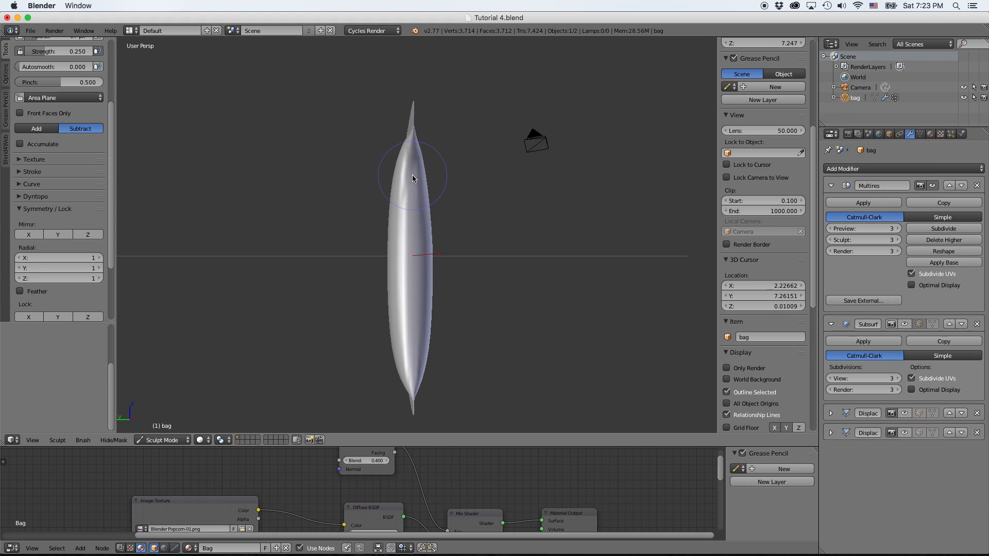
{"action": "middle_click_drag", "start_coordinate": [411, 167], "coordinate": [348, 240]}
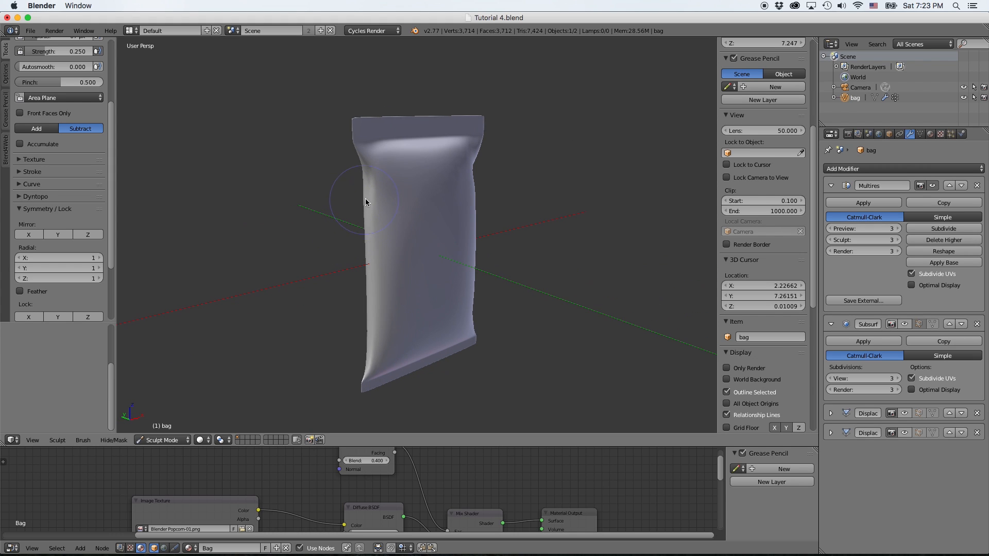
{"action": "mouse_move", "coordinate": [366, 202]}
{"action": "middle_mouse_down"}
{"action": "mouse_move", "coordinate": [369, 183]}
{"action": "mouse_move", "coordinate": [342, 165]}
{"action": "mouse_move", "coordinate": [377, 359]}
{"action": "mouse_move", "coordinate": [406, 365]}
{"action": "mouse_move", "coordinate": [411, 355]}
{"action": "middle_mouse_up"}
{"action": "left_click_drag", "start_coordinate": [410, 353], "coordinate": [410, 361]}
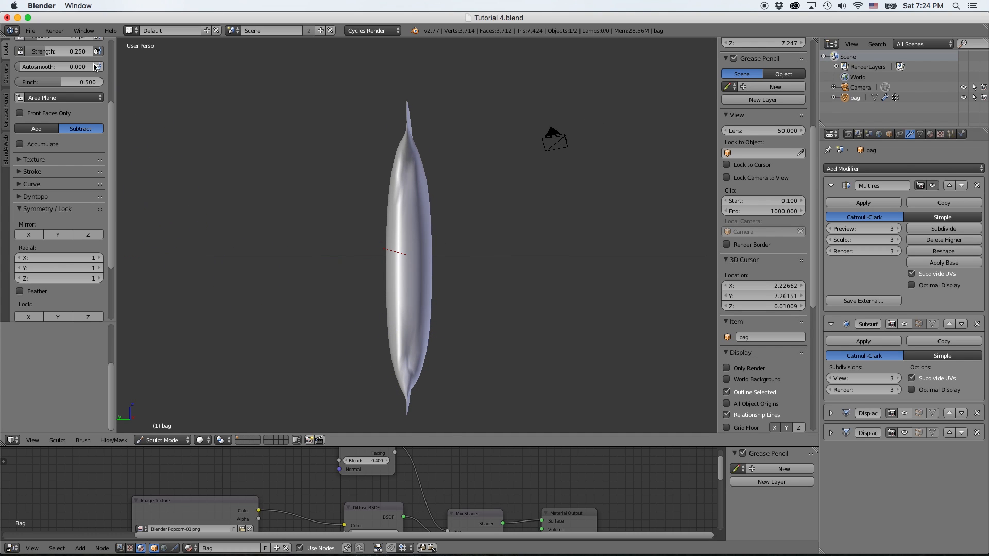
- Set the Crease brush radius to 59 px and inspect the bag's creased sides from several angles
{"action": "scroll", "coordinate": [98, 67], "scroll_direction": "up", "scroll_amount": 3}
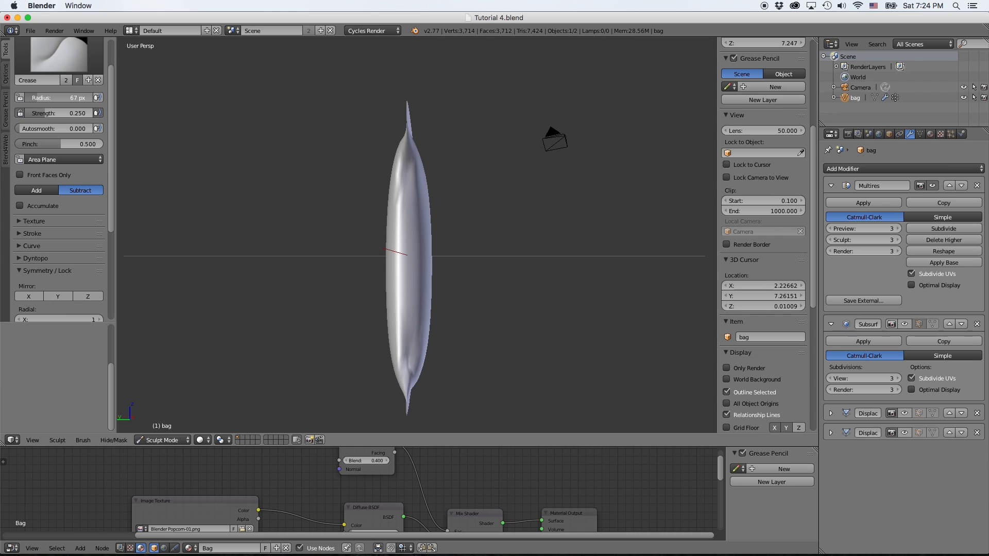
{"action": "left_click_drag", "start_coordinate": [47, 100], "coordinate": [45, 101]}
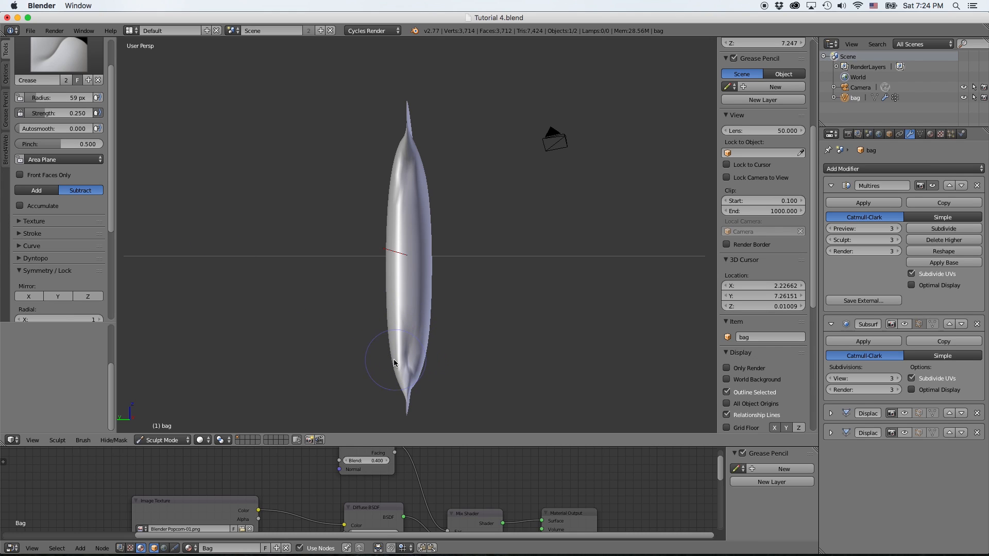
{"action": "middle_click_drag", "start_coordinate": [415, 353], "coordinate": [450, 351]}
{"action": "middle_click_drag", "start_coordinate": [420, 284], "coordinate": [367, 242]}
{"action": "middle_click_drag", "start_coordinate": [479, 227], "coordinate": [446, 224]}
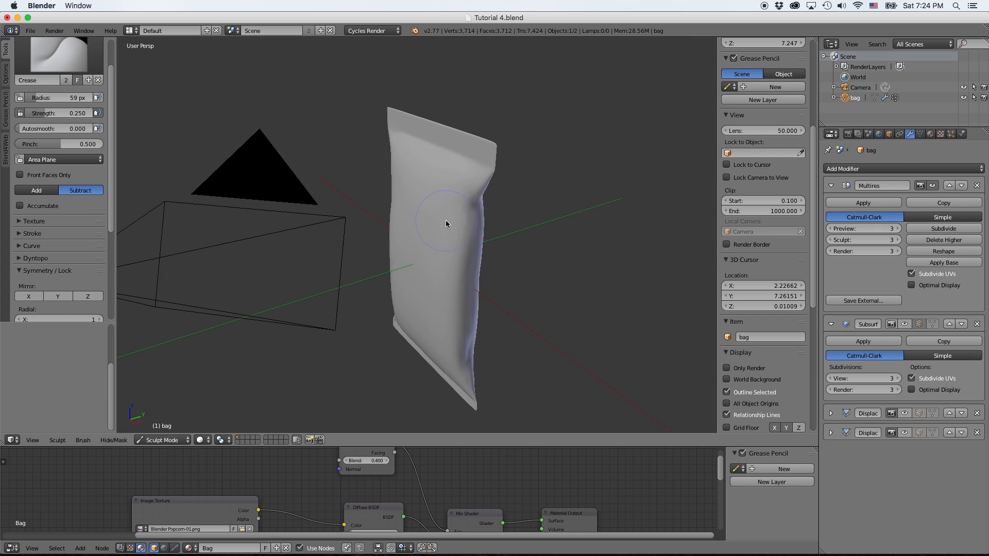
{"action": "middle_click_drag", "start_coordinate": [469, 273], "coordinate": [538, 252]}
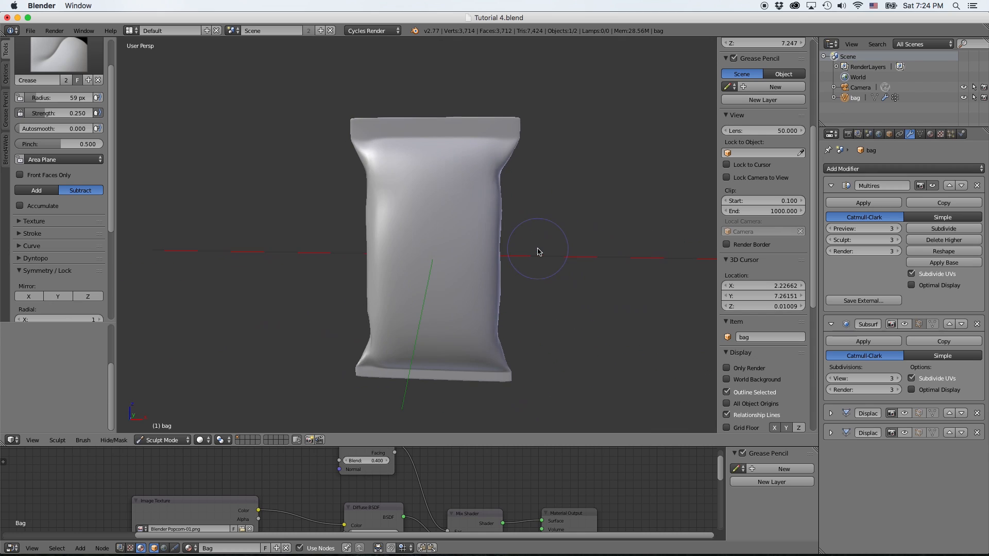
- Choose the Grab brush and pull the bag's side edge slightly outward below the upper seal, checking the shape from both sides
{"action": "scroll", "coordinate": [59, 154], "scroll_direction": "up", "scroll_amount": 3}
{"action": "left_click", "coordinate": [57, 93]}
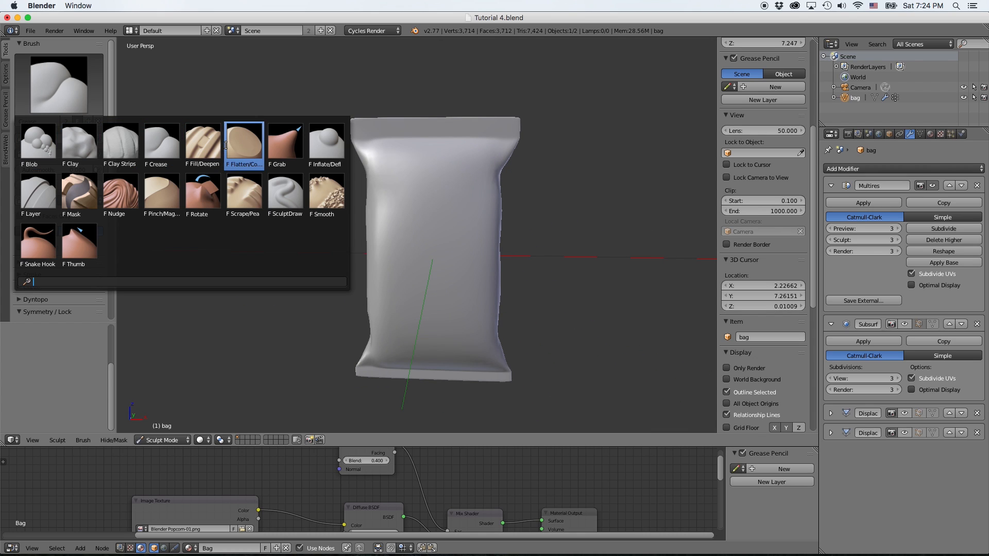
{"action": "left_click", "coordinate": [285, 142]}
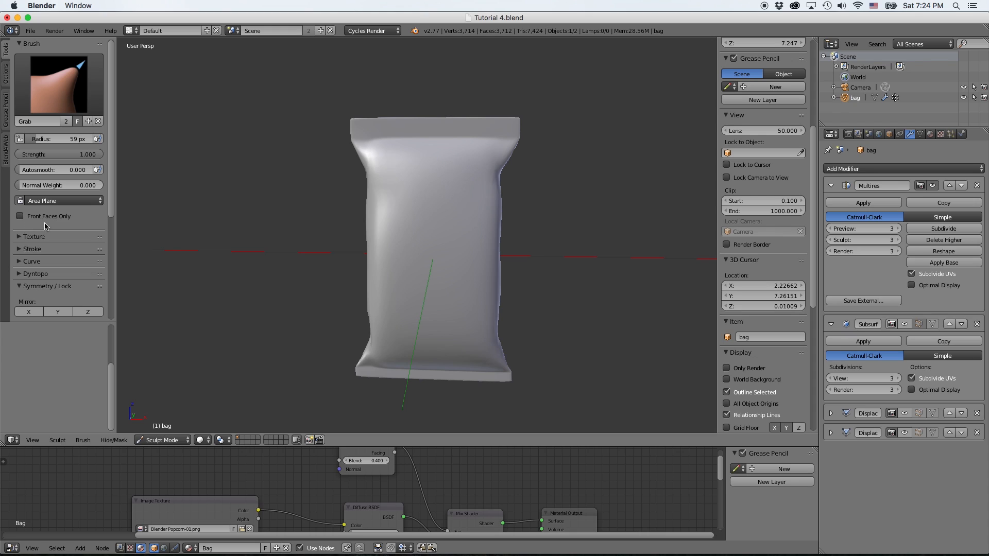
{"action": "left_click", "coordinate": [18, 240]}
{"action": "left_click", "coordinate": [21, 236]}
{"action": "left_click_drag", "start_coordinate": [499, 179], "coordinate": [503, 182]}
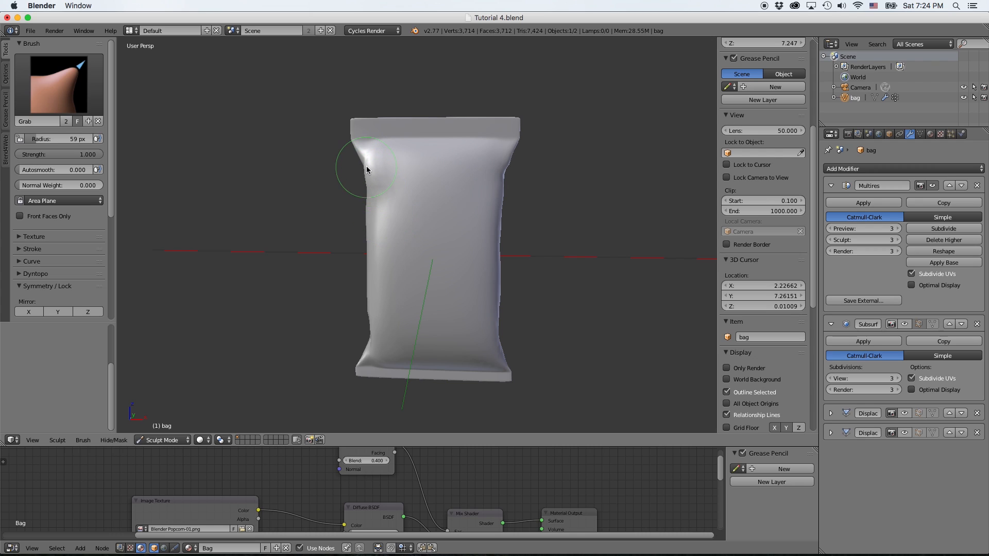
{"action": "mouse_move", "coordinate": [385, 262]}
{"action": "middle_mouse_down"}
{"action": "mouse_move", "coordinate": [395, 304]}
{"action": "mouse_move", "coordinate": [458, 306]}
{"action": "mouse_move", "coordinate": [378, 297]}
{"action": "mouse_move", "coordinate": [370, 309]}
{"action": "middle_mouse_up"}
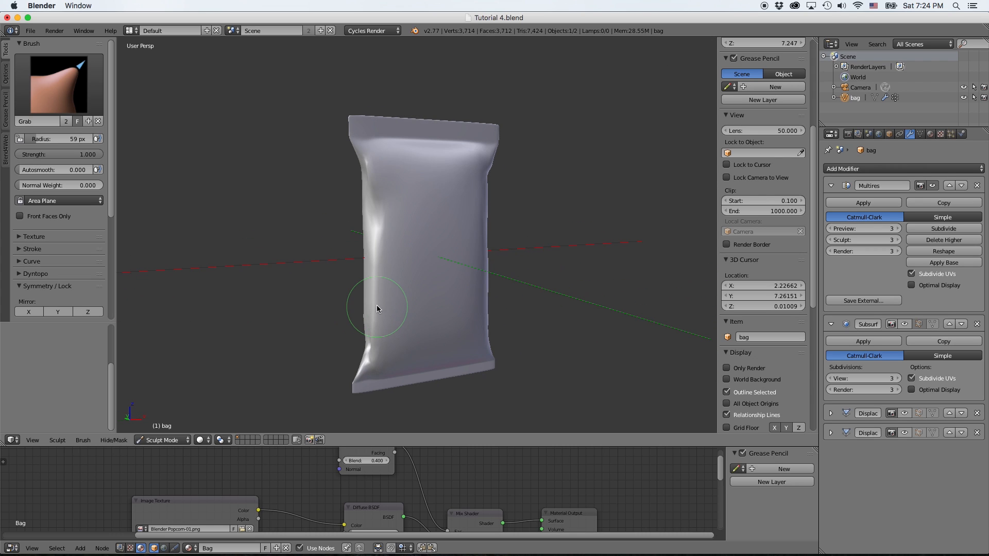
{"action": "mouse_move", "coordinate": [452, 303]}
{"action": "middle_mouse_down"}
{"action": "mouse_move", "coordinate": [331, 305]}
{"action": "mouse_move", "coordinate": [466, 265]}
{"action": "middle_mouse_up"}
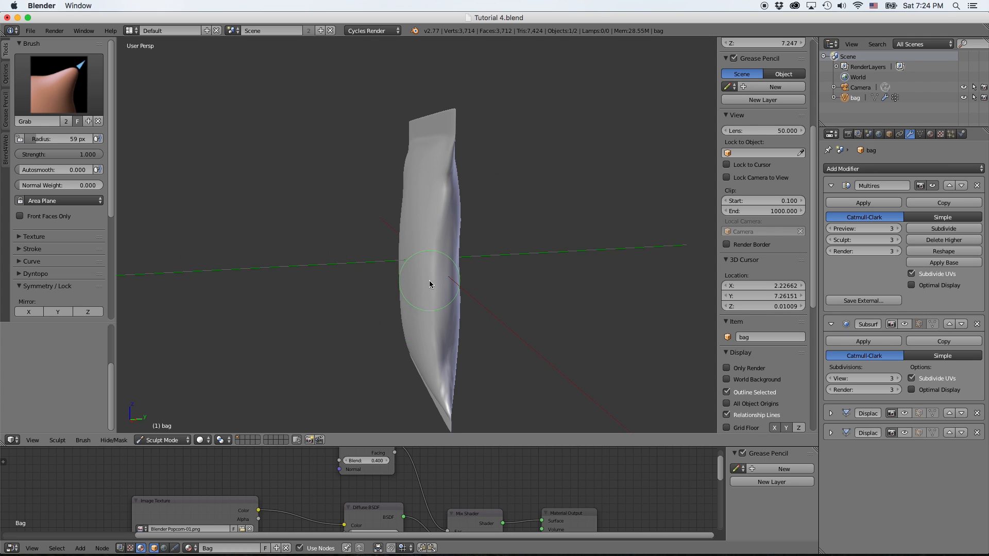
- In Edit Mode, move a lower front vertex about -0.05 along Y, adjust the matching upper vertex along Y, and return to Sculpt Mode
{"action": "key", "text": "Tab"}
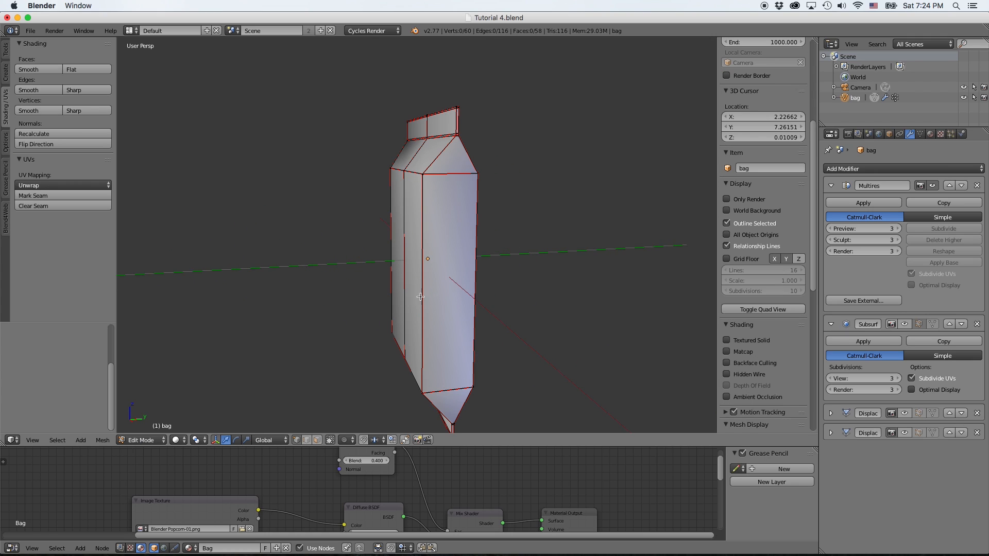
{"action": "right_click", "coordinate": [406, 358]}
{"action": "key", "text": "g"}
{"action": "key", "text": "y"}
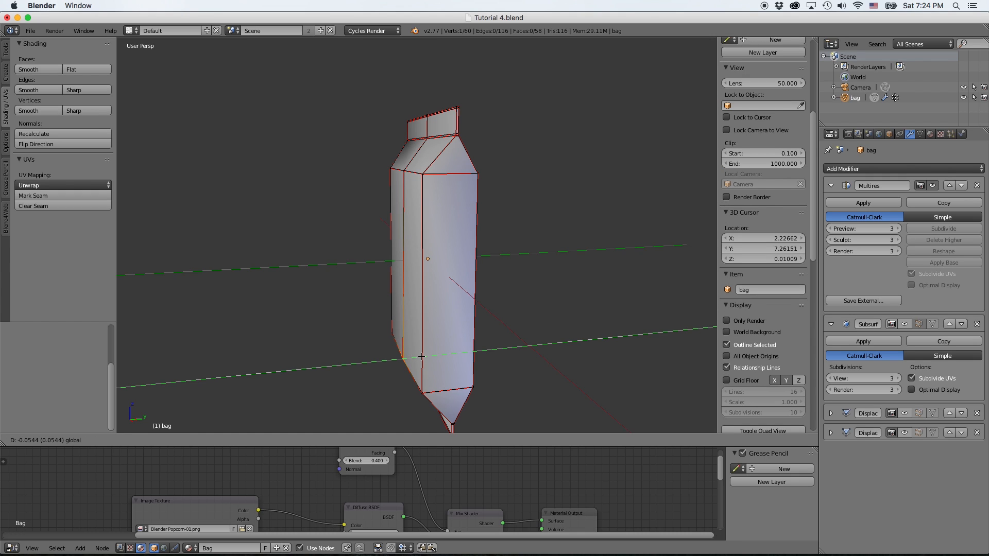
{"action": "left_click", "coordinate": [421, 356]}
{"action": "right_click", "coordinate": [405, 170]}
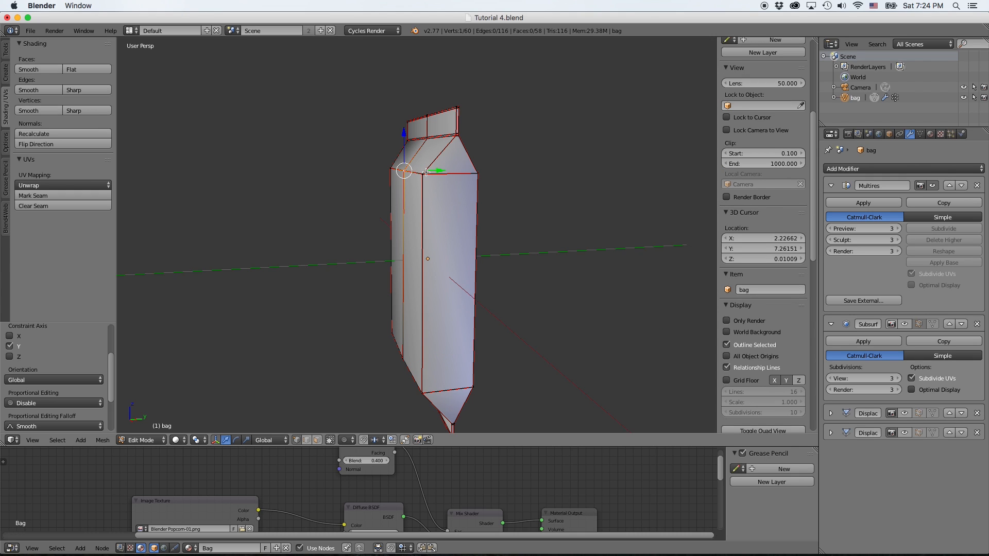
{"action": "key", "text": "g"}
{"action": "key", "text": "y"}
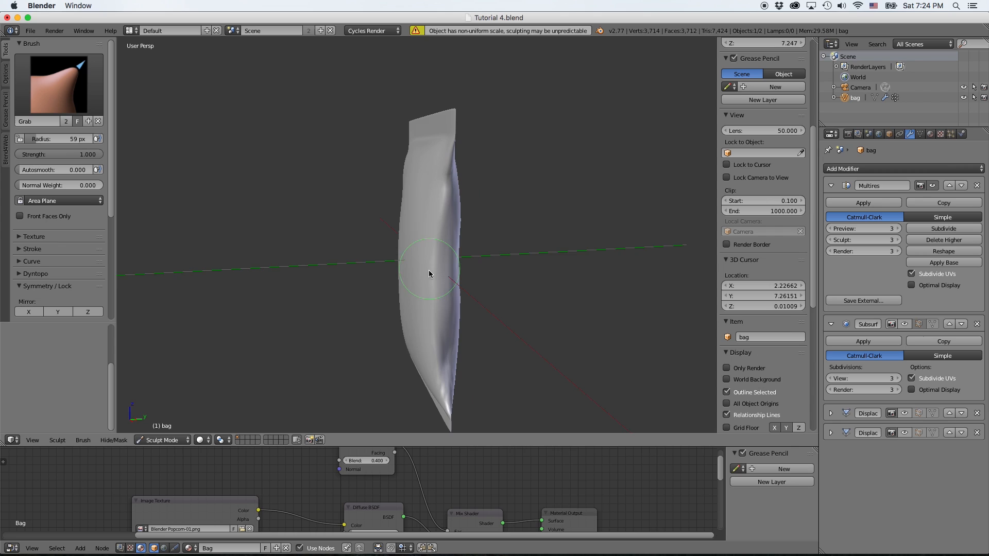
{"action": "mouse_move", "coordinate": [391, 268]}
{"action": "middle_mouse_down"}
{"action": "mouse_move", "coordinate": [510, 273]}
{"action": "mouse_move", "coordinate": [552, 248]}
{"action": "mouse_move", "coordinate": [520, 268]}
{"action": "middle_mouse_up"}
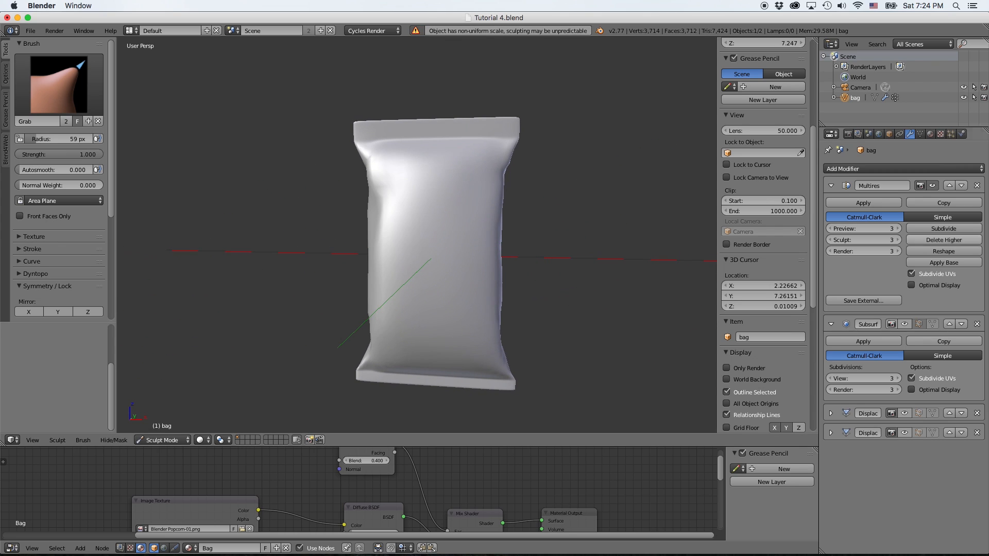
- Return the bag to Object Mode and turn on the first Displace modifier in the viewport
{"action": "left_click", "coordinate": [904, 413]}
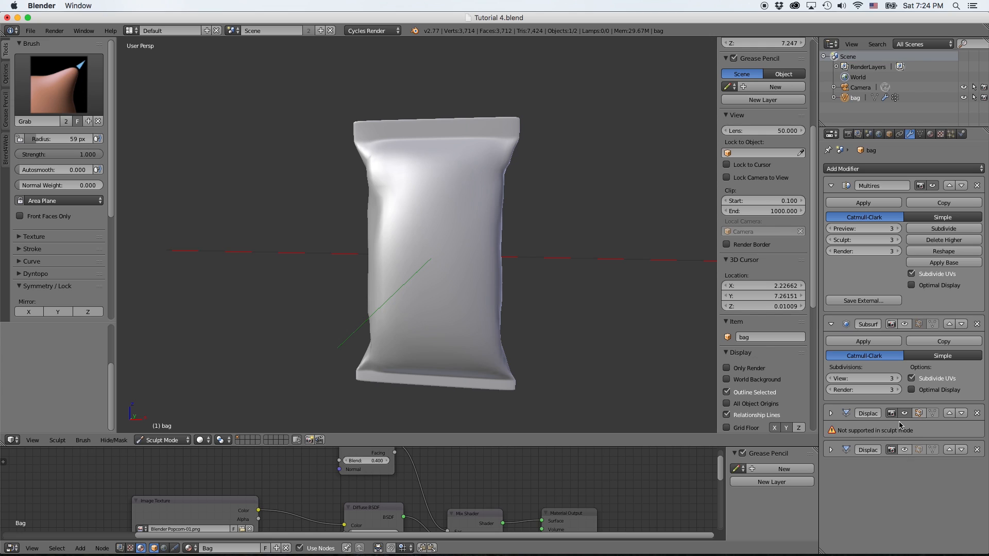
{"action": "left_click", "coordinate": [905, 412]}
{"action": "left_click", "coordinate": [170, 440]}
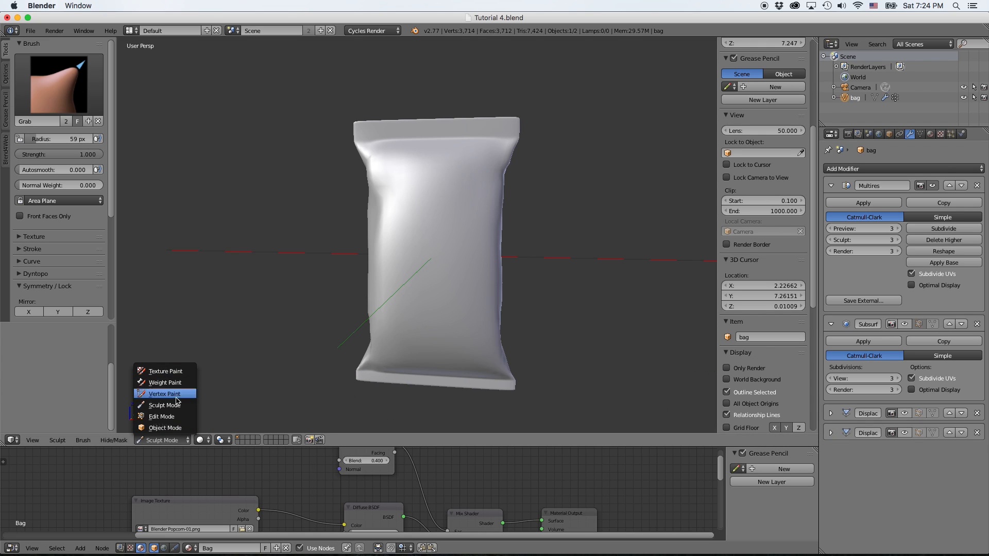
{"action": "left_click", "coordinate": [170, 428]}
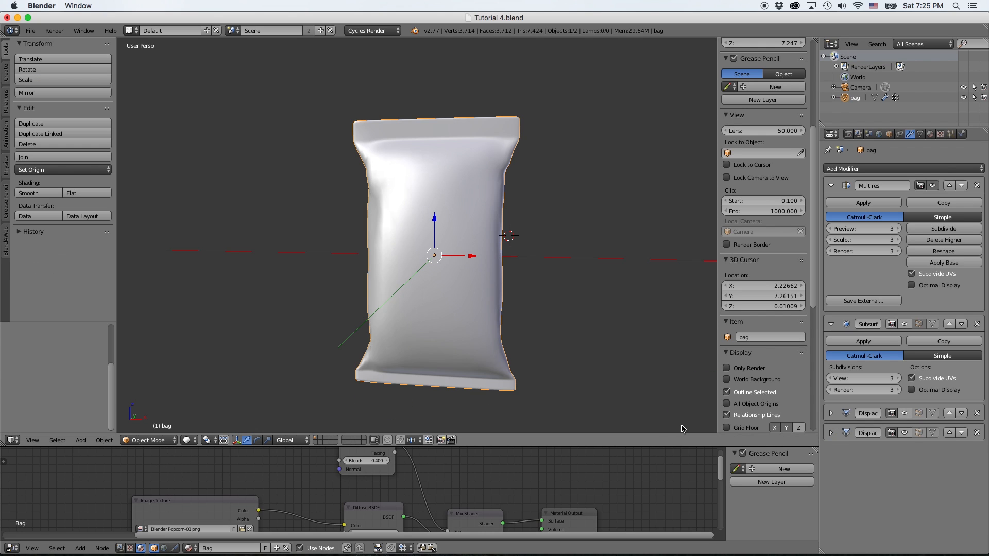
{"action": "left_click", "coordinate": [904, 413]}
{"action": "left_click", "coordinate": [905, 414]}
{"action": "left_click", "coordinate": [905, 414]}
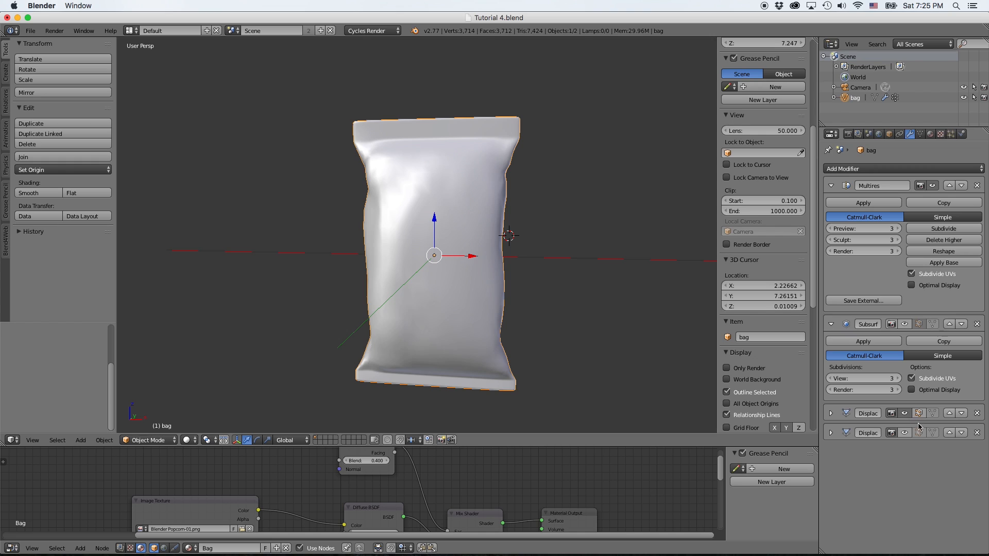
- Set the first Displace modifier's strength to 0.160 and check the bag's surface from a slightly changed angle
{"action": "left_click", "coordinate": [831, 414]}
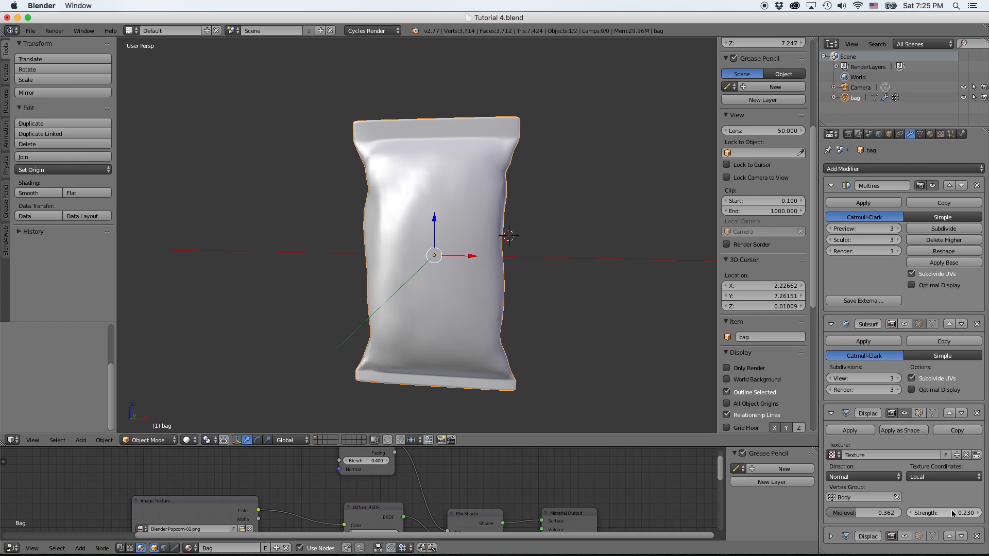
{"action": "left_click_drag", "start_coordinate": [944, 513], "coordinate": [939, 513]}
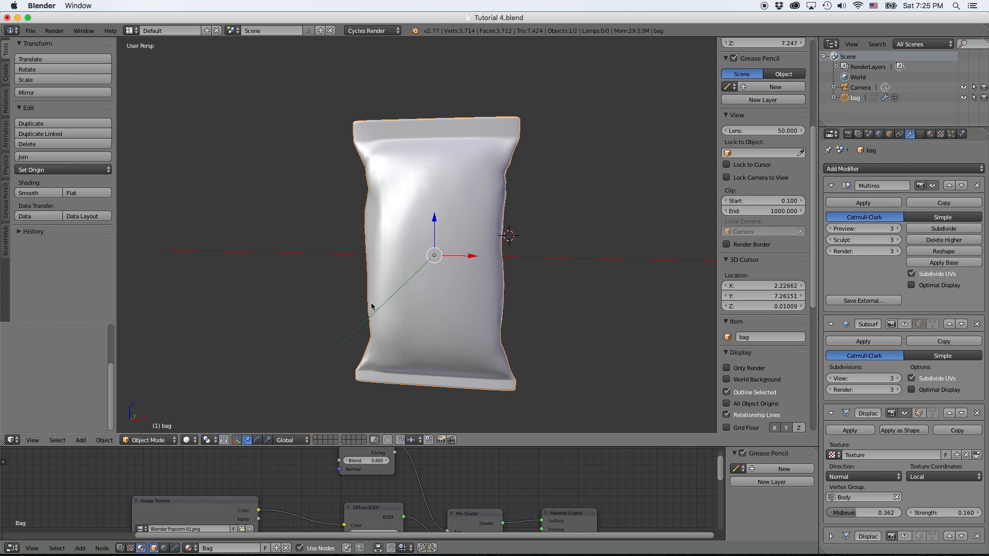
{"action": "middle_click_drag", "start_coordinate": [400, 244], "coordinate": [405, 264]}
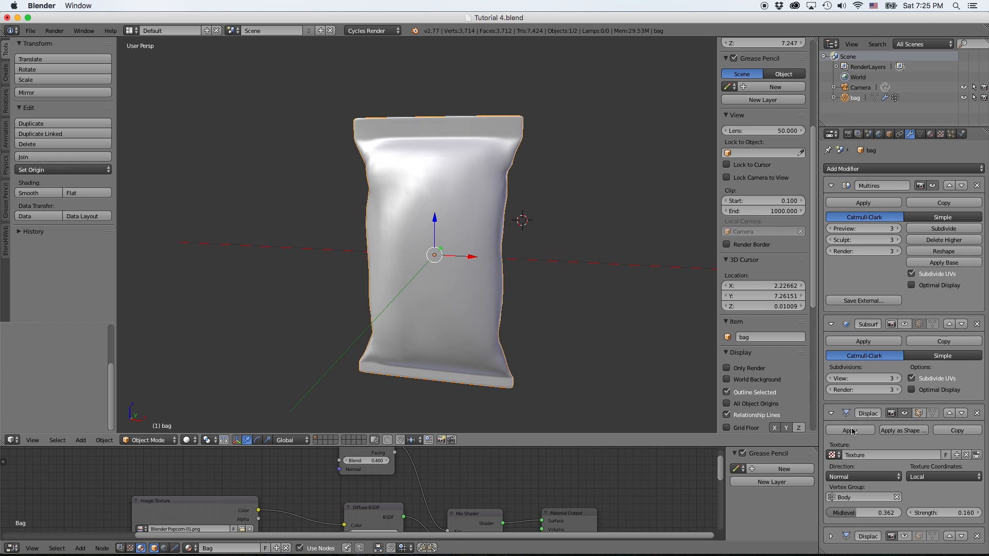
- Turn on the second Displace modifier in the viewport and preview the bag in Rendered shading
{"action": "left_click", "coordinate": [903, 538]}
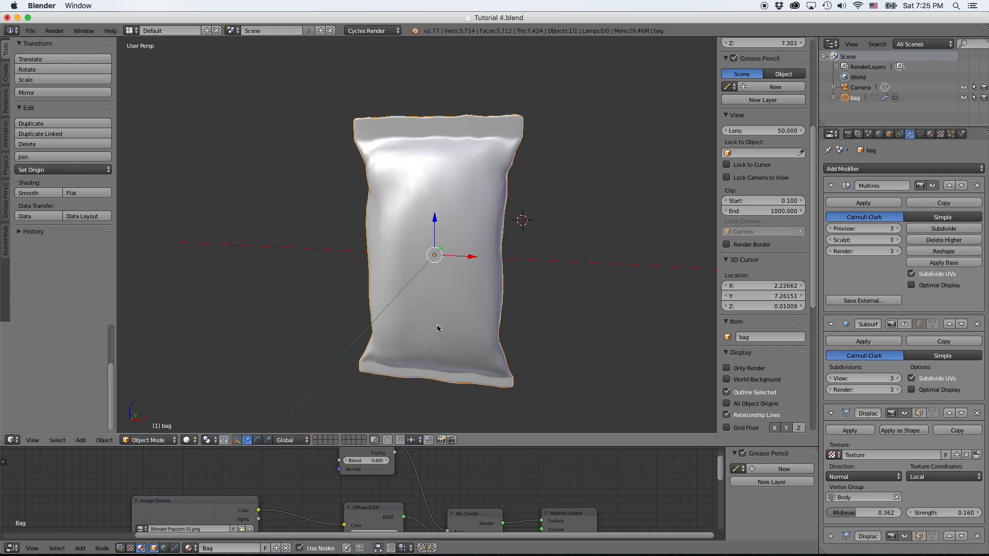
{"action": "key", "text": "shift+z"}
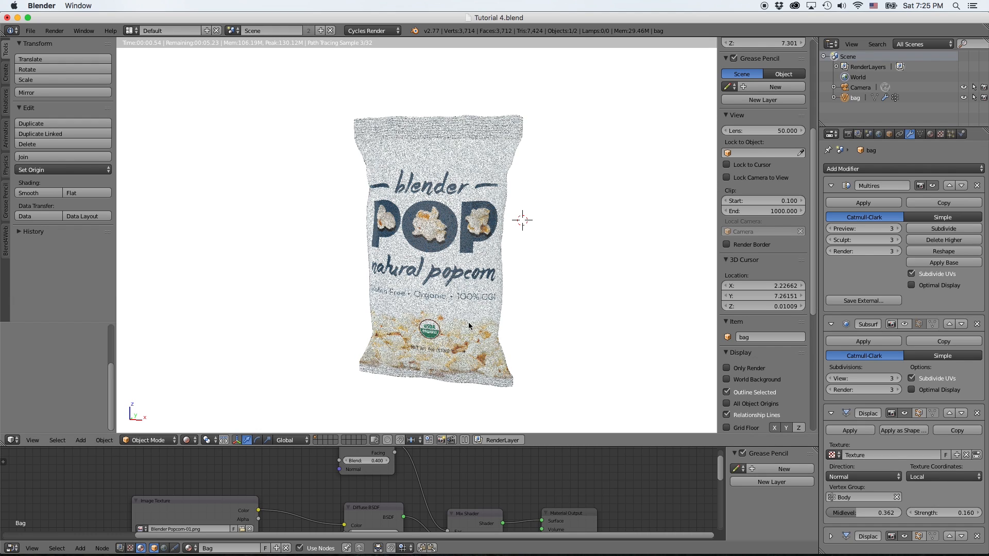
{"action": "middle_click_drag", "start_coordinate": [480, 314], "coordinate": [495, 313]}
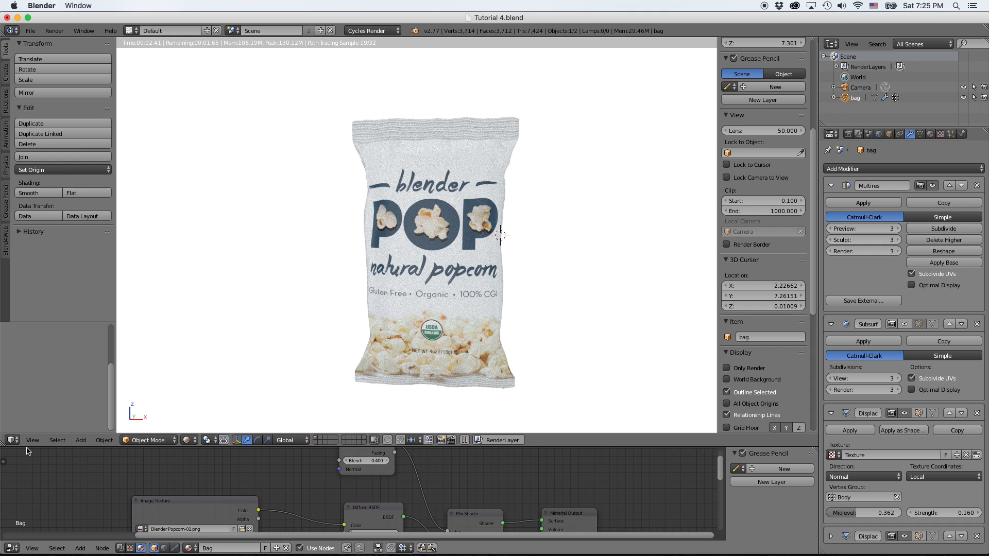
- Split the 3D view into a solid and a rendered viewport, hide the rendered one's side panels and widen the solid one
{"action": "left_click_drag", "start_coordinate": [27, 447], "coordinate": [11, 467]}
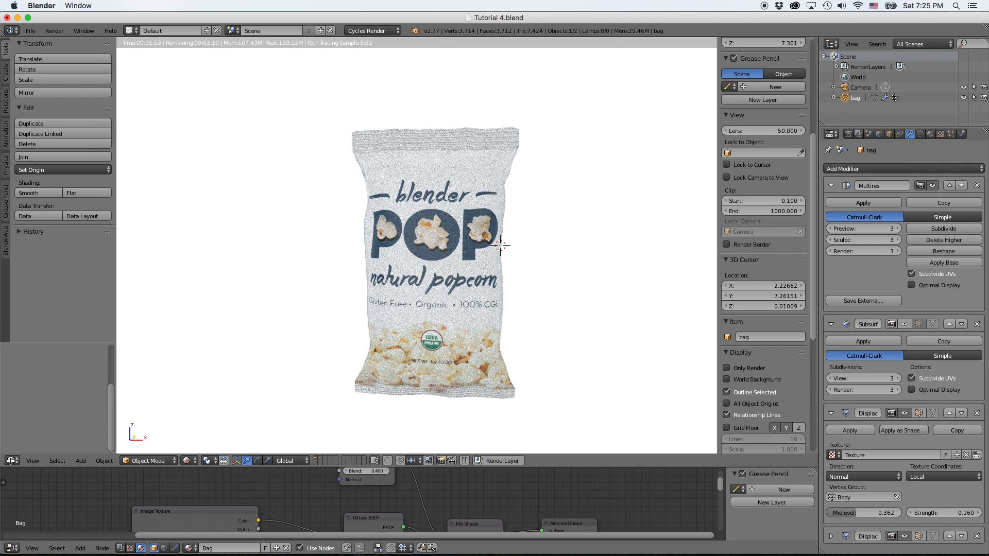
{"action": "key", "text": "shift+space"}
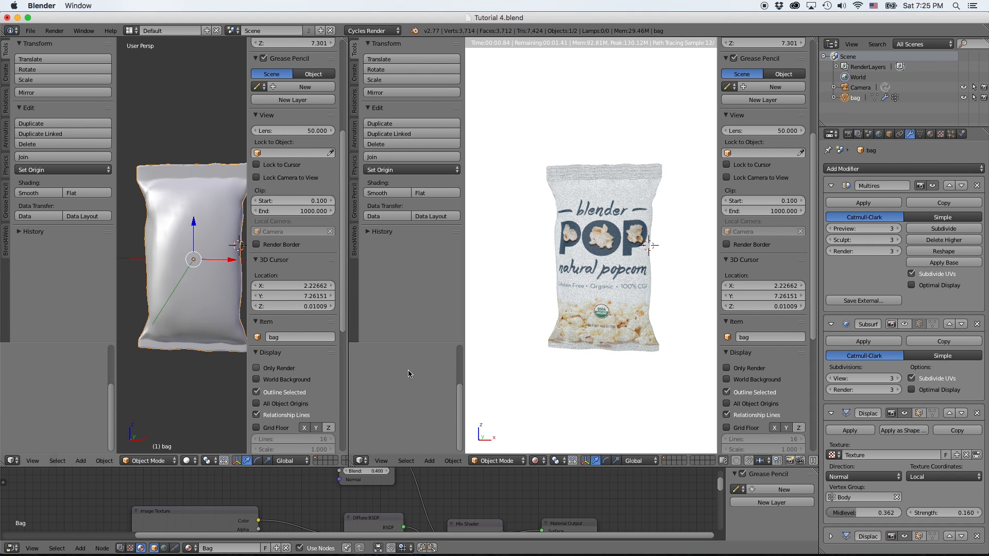
{"action": "key", "text": "t"}
{"action": "key", "text": "n"}
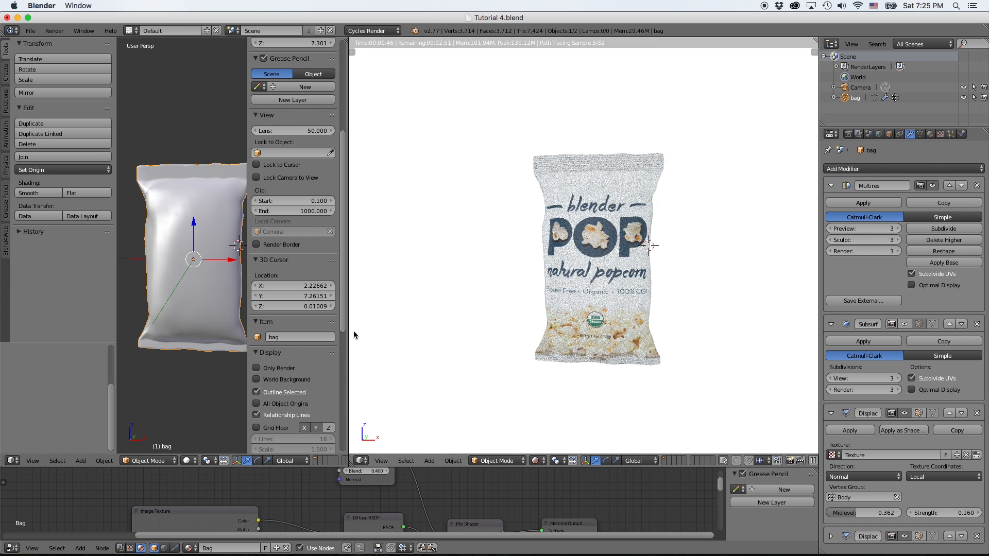
{"action": "left_click_drag", "start_coordinate": [349, 337], "coordinate": [394, 336]}
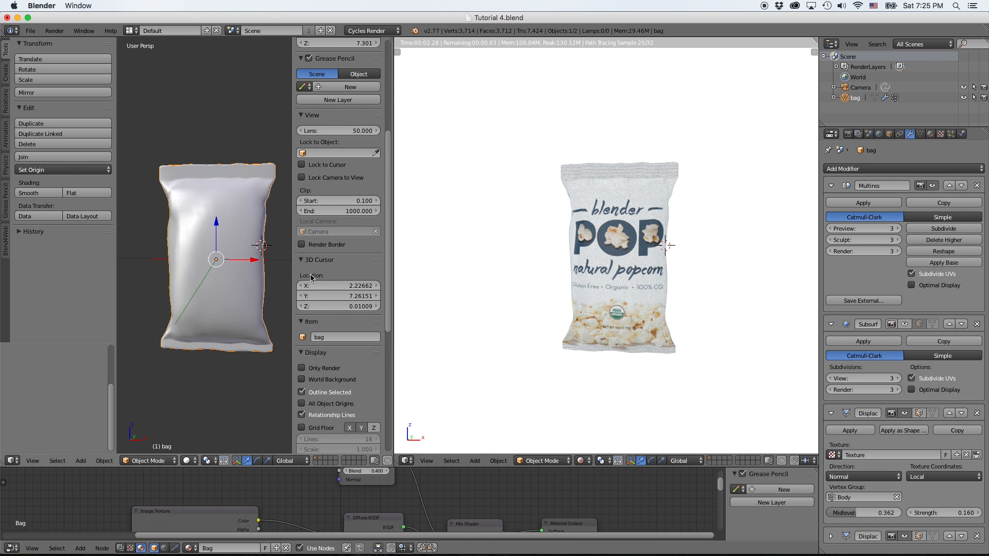
{"action": "left_click_drag", "start_coordinate": [292, 274], "coordinate": [332, 273]}
- Align the camera to the current view in the rendered viewport
{"action": "middle_click_drag", "start_coordinate": [258, 278], "coordinate": [221, 352]}
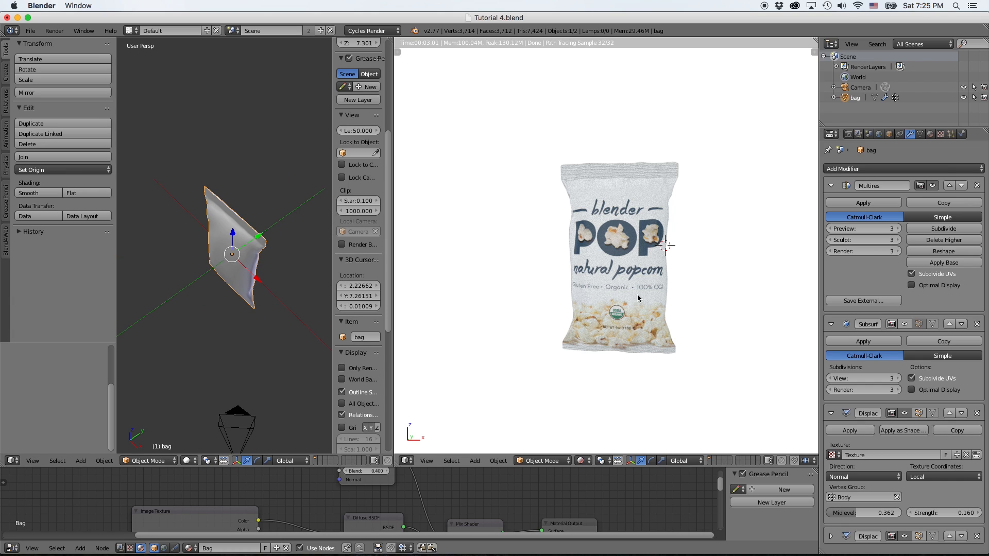
{"action": "key", "text": "space"}
{"action": "type", "text": "cam"}
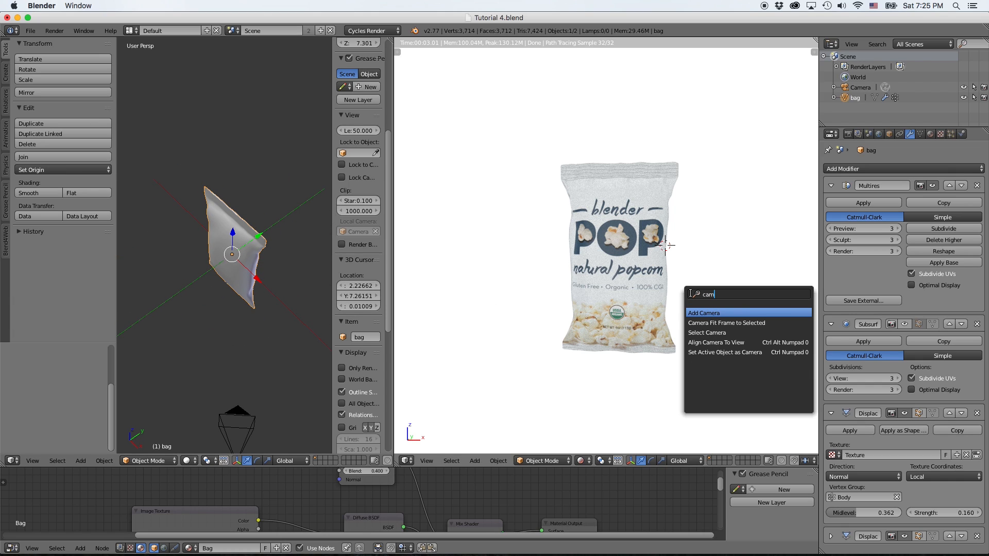
{"action": "key", "text": "Down"}
{"action": "key", "text": "Down"}
{"action": "key", "text": "Down"}
{"action": "key", "text": "Return"}
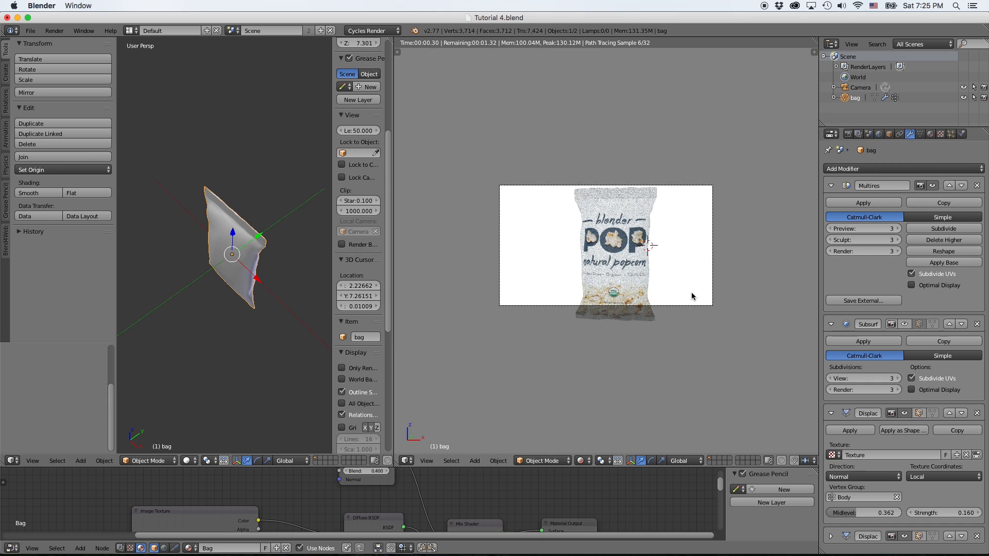
- Move the camera to about -16.65 along Y and 1.86 along X so the whole bag sits centred in the frame
{"action": "scroll", "coordinate": [221, 345], "scroll_direction": "down", "scroll_amount": 2}
{"action": "right_click", "coordinate": [175, 290]}
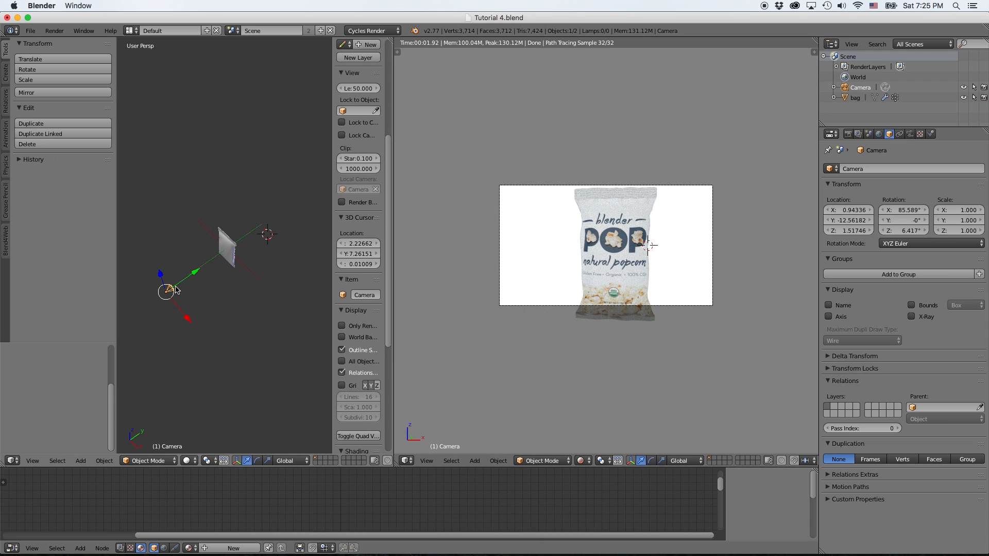
{"action": "left_click_drag", "start_coordinate": [195, 272], "coordinate": [172, 287]}
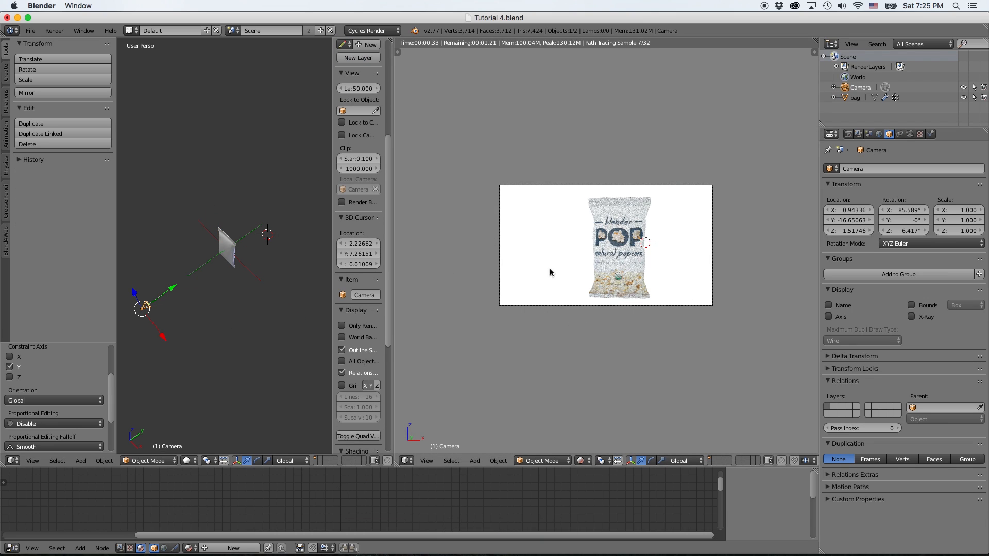
{"action": "left_click_drag", "start_coordinate": [165, 336], "coordinate": [170, 342]}
- Reset the 3D cursor to the world origin and centre the solid view on it
{"action": "middle_click_drag", "start_coordinate": [238, 317], "coordinate": [252, 261]}
{"action": "key", "text": "x"}
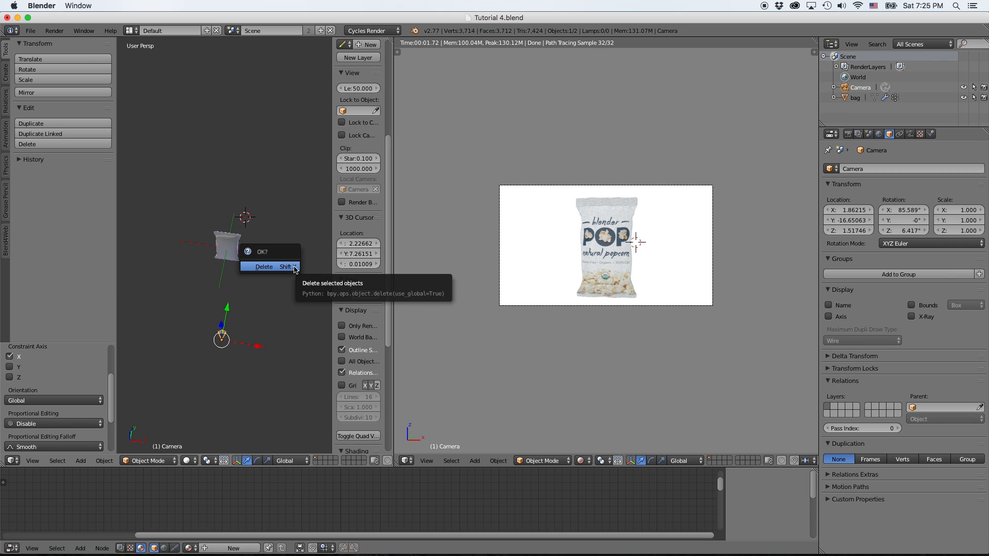
{"action": "key", "text": "Escape"}
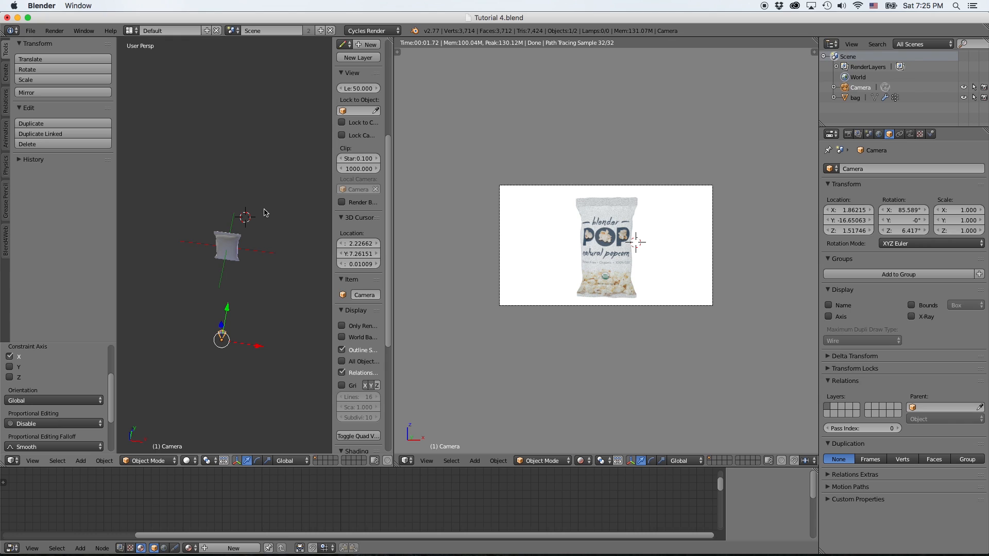
{"action": "key", "text": "shift+c"}
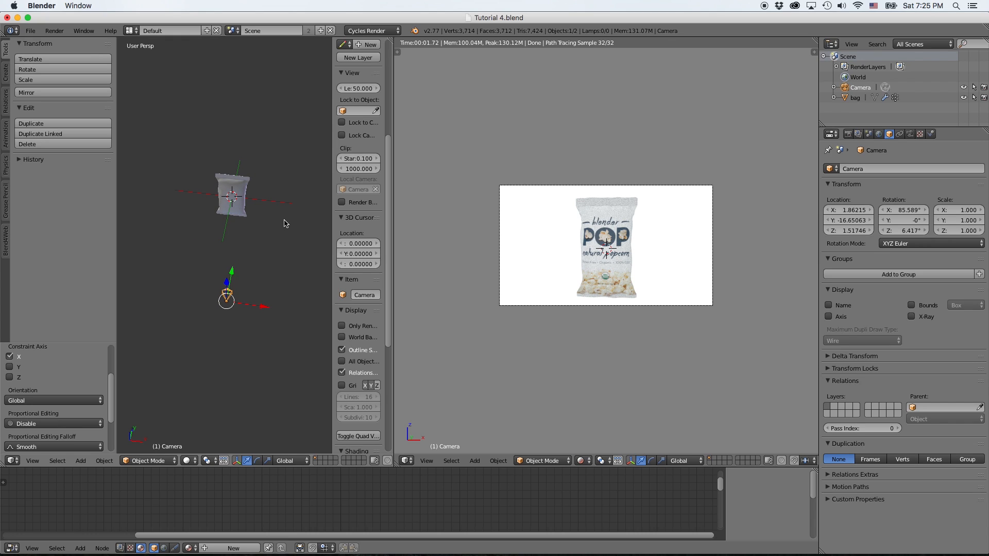
{"action": "key", "text": "alt+Home"}
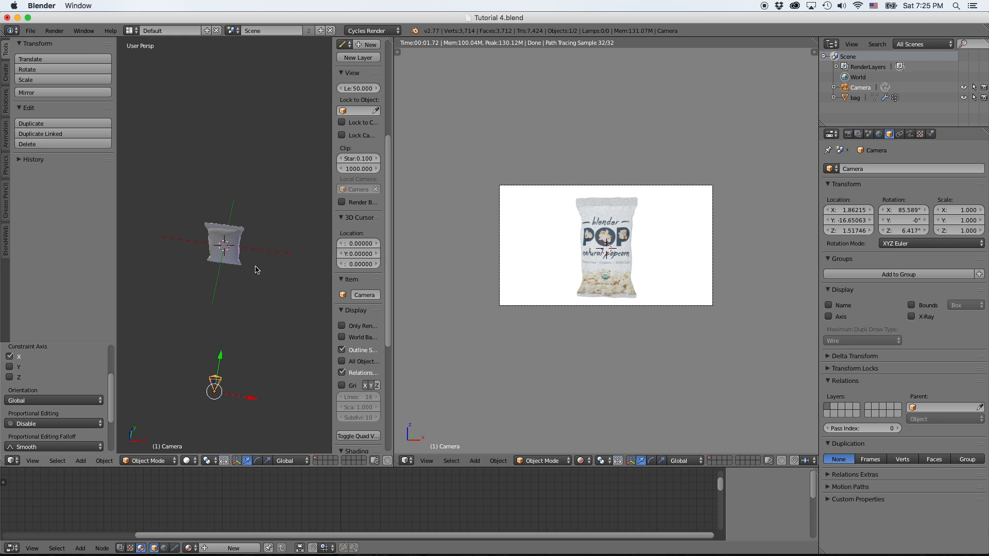
- Add a mesh plane between the bag and the camera and rotate it 90° about X to stand upright
{"action": "key", "text": "shift+a"}
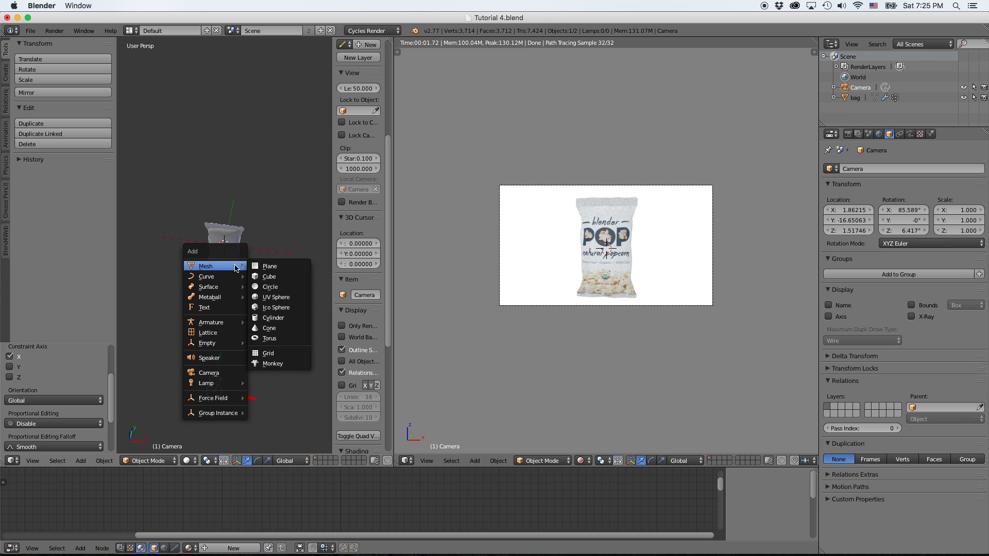
{"action": "left_click", "coordinate": [278, 267]}
{"action": "key", "text": "g"}
{"action": "key", "text": "y"}
{"action": "left_click", "coordinate": [234, 275]}
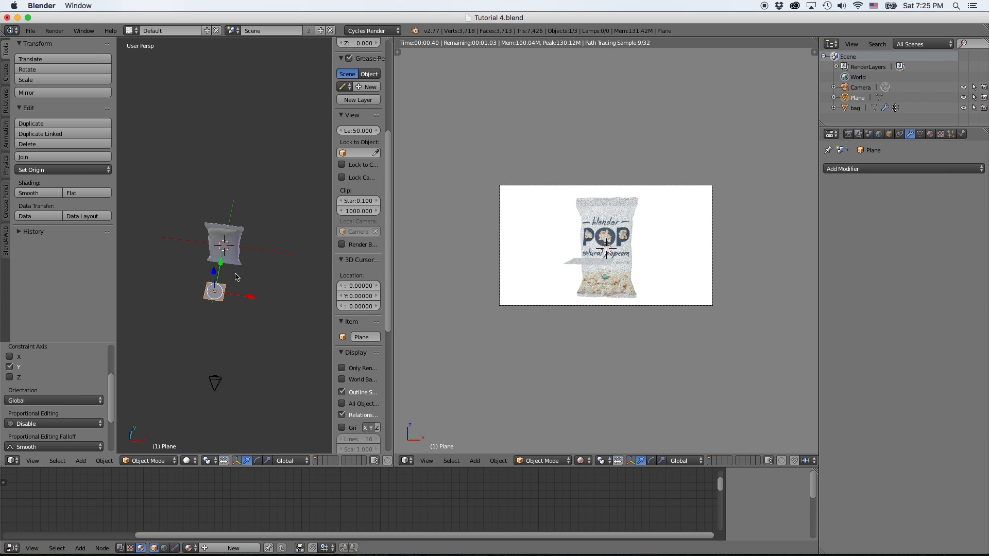
{"action": "type", "text": "rx90"}
{"action": "key", "text": "Return"}
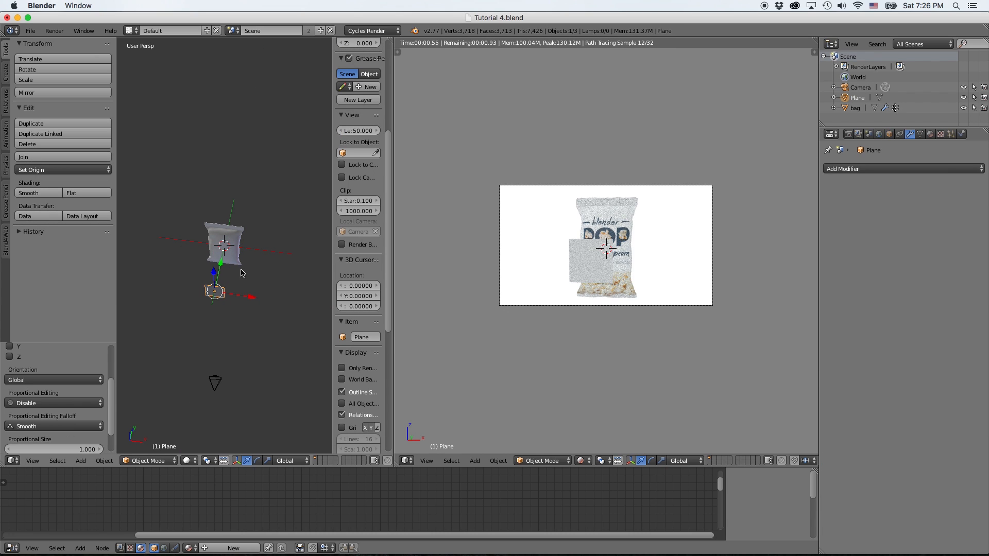
- Move the plane along X to the left side of the bag and rotate it about Z to face the bag
{"action": "key", "text": "g"}
{"action": "key", "text": "x"}
{"action": "left_click", "coordinate": [219, 298]}
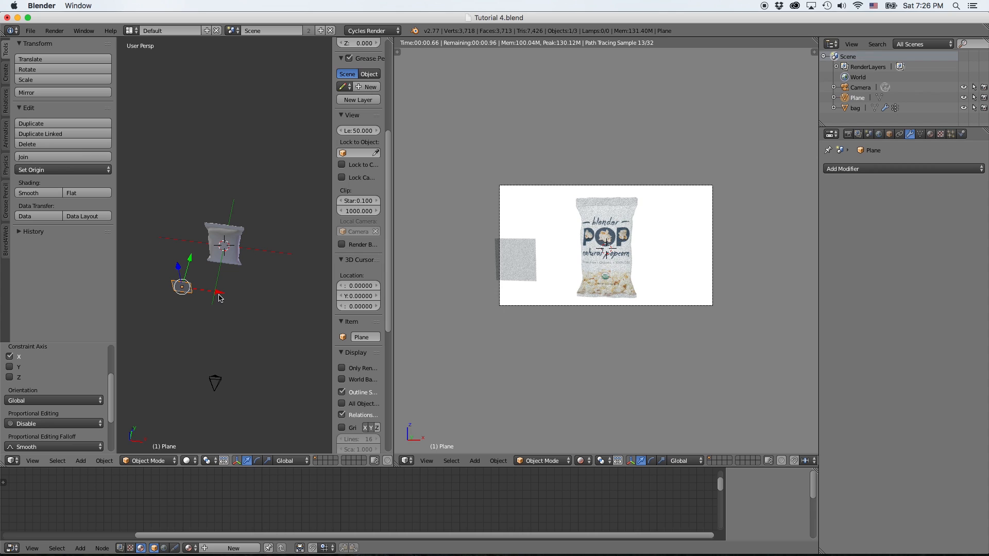
{"action": "key", "text": "r"}
{"action": "key", "text": "z"}
{"action": "left_click", "coordinate": [205, 312]}
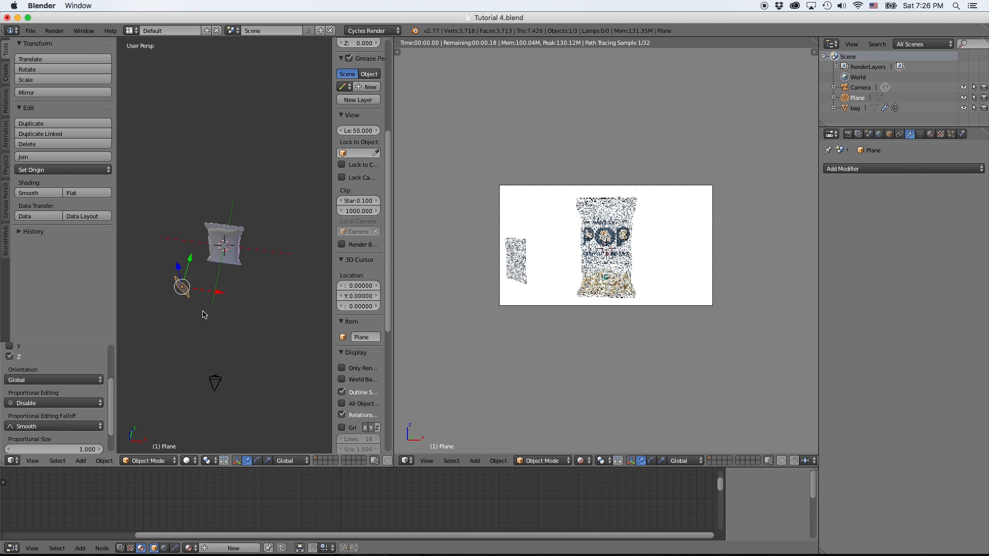
- Stretch the plane along Z into a tall strip reaching above and below the camera frame
{"action": "key", "text": "s"}
{"action": "key", "text": "y"}
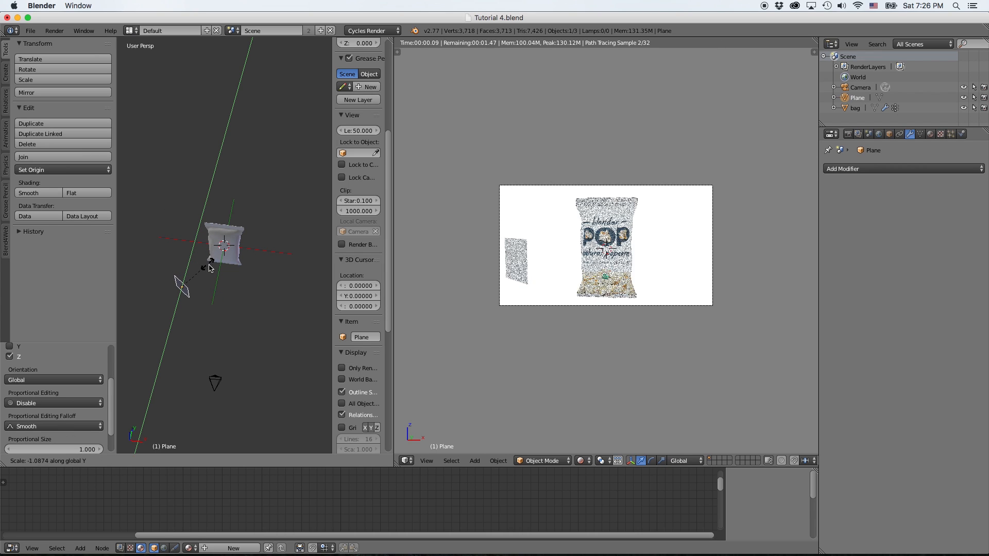
{"action": "key", "text": "Escape"}
{"action": "key", "text": "s"}
{"action": "key", "text": "z"}
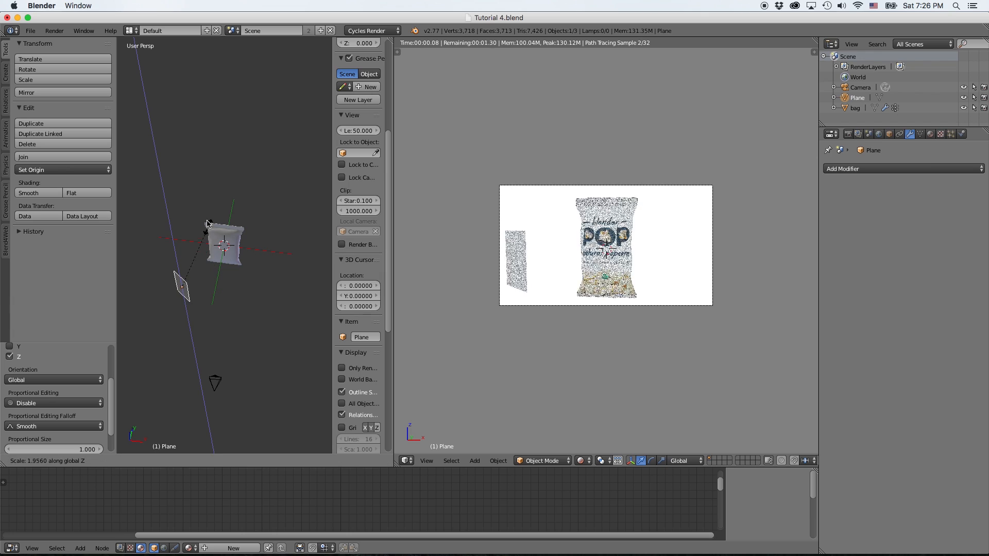
{"action": "key", "text": "Escape"}
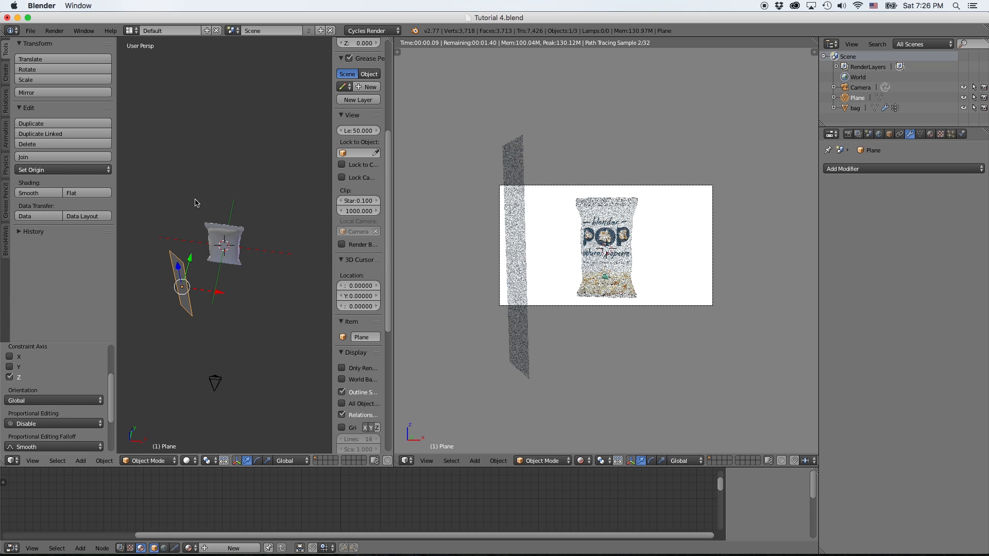
- In top view, move the tall plane outside the camera frame and rotate it slightly about its local X axis
{"action": "key", "text": "KP_7"}
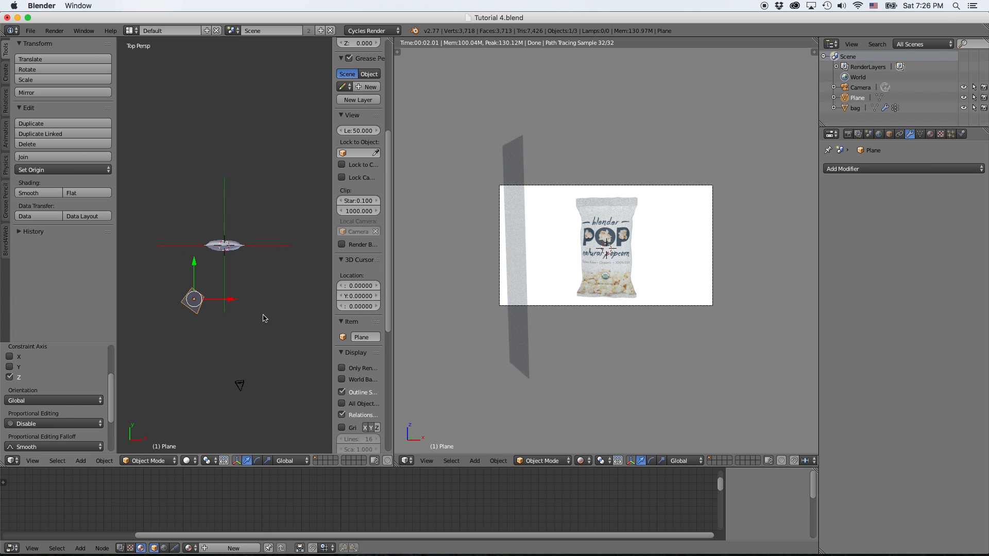
{"action": "key", "text": "g"}
{"action": "left_click", "coordinate": [243, 335]}
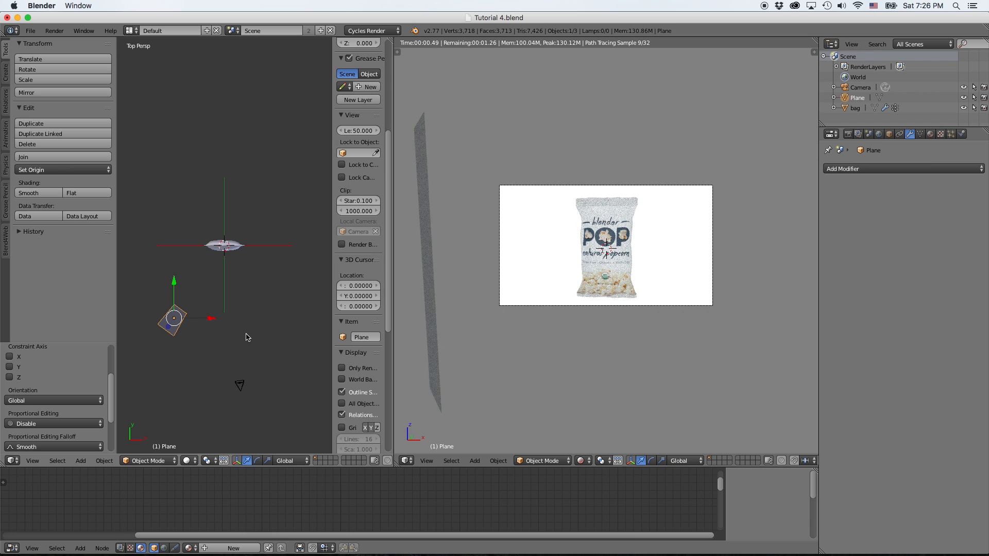
{"action": "key", "text": "KP_5"}
{"action": "key", "text": "r"}
{"action": "key", "text": "x"}
{"action": "key", "text": "x"}
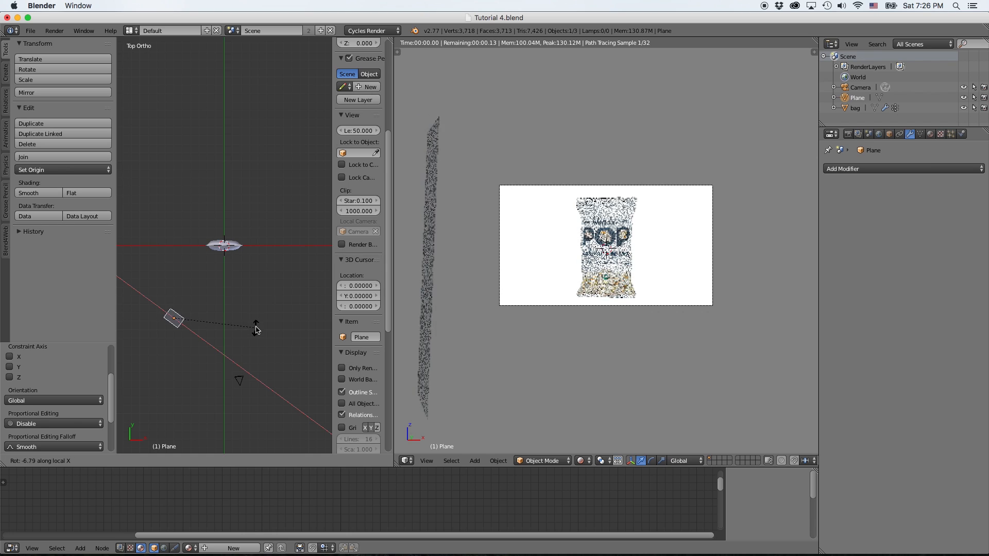
{"action": "left_click", "coordinate": [254, 333]}
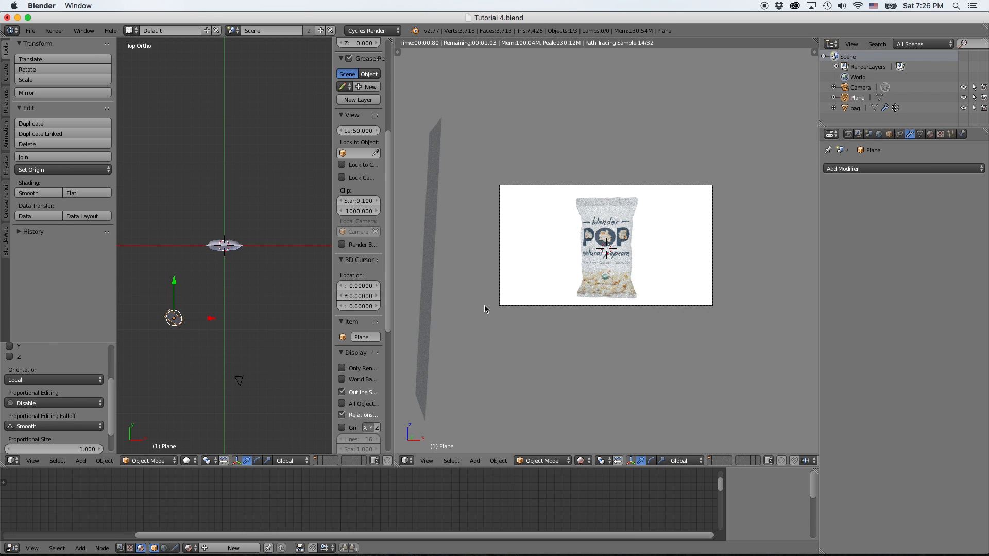
- Add a new material to the tall plane and name it light
{"action": "left_click", "coordinate": [931, 135]}
{"action": "left_click", "coordinate": [875, 203]}
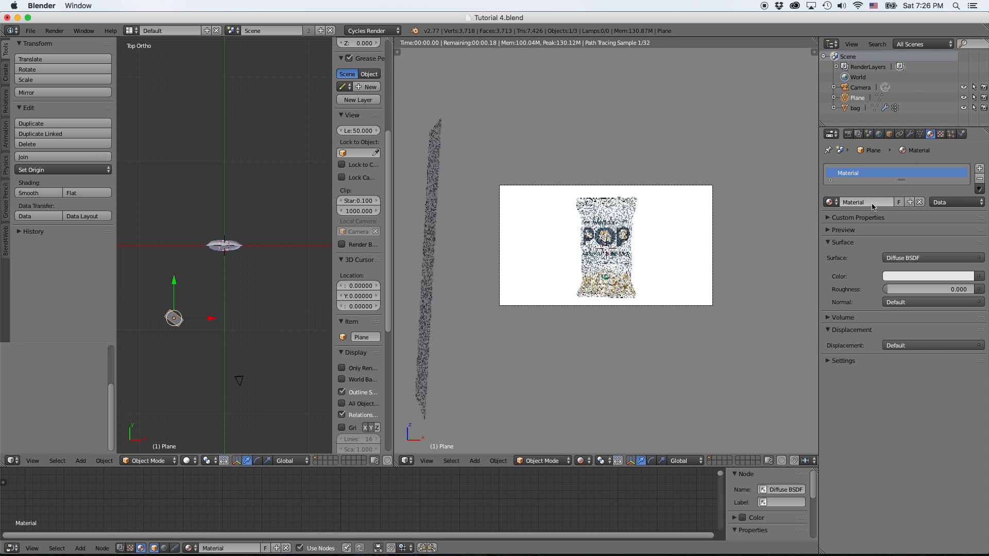
{"action": "double_click", "coordinate": [872, 206]}
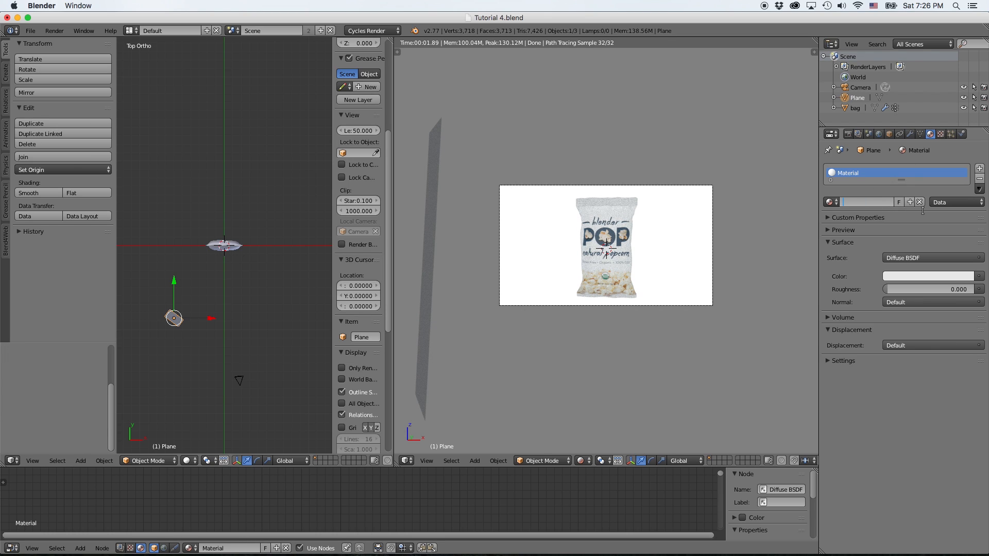
{"action": "type", "text": "light"}
{"action": "key", "text": "Return"}
- Switch the light material's surface shader to Emission and set its strength to 4
{"action": "left_click", "coordinate": [955, 258]}
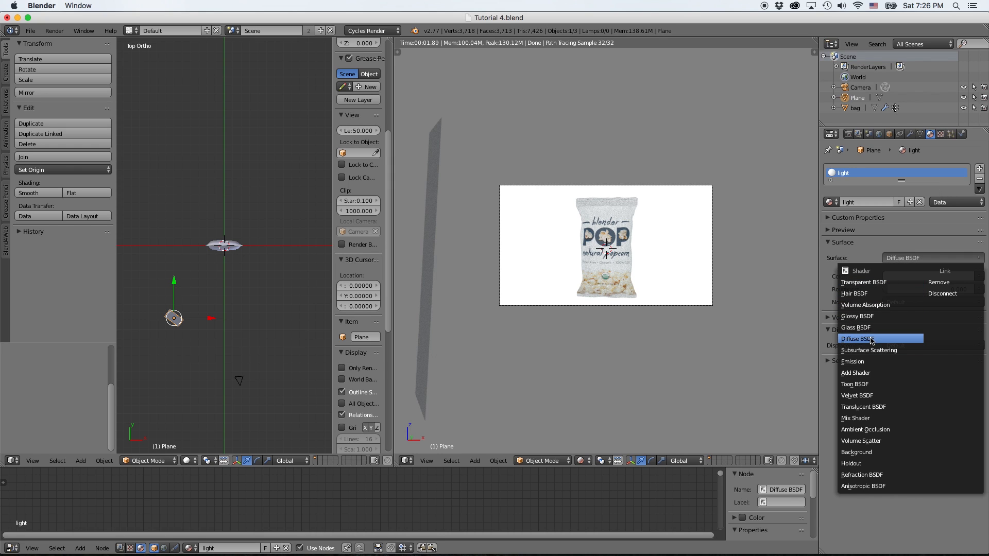
{"action": "left_click", "coordinate": [875, 362]}
{"action": "left_click", "coordinate": [919, 290]}
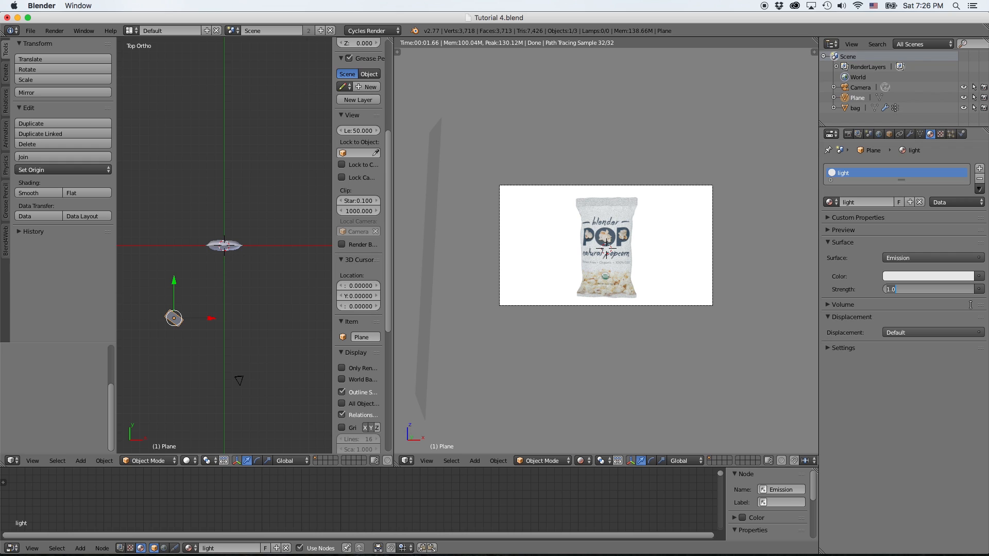
{"action": "type", "text": "6"}
{"action": "key", "text": "Return"}
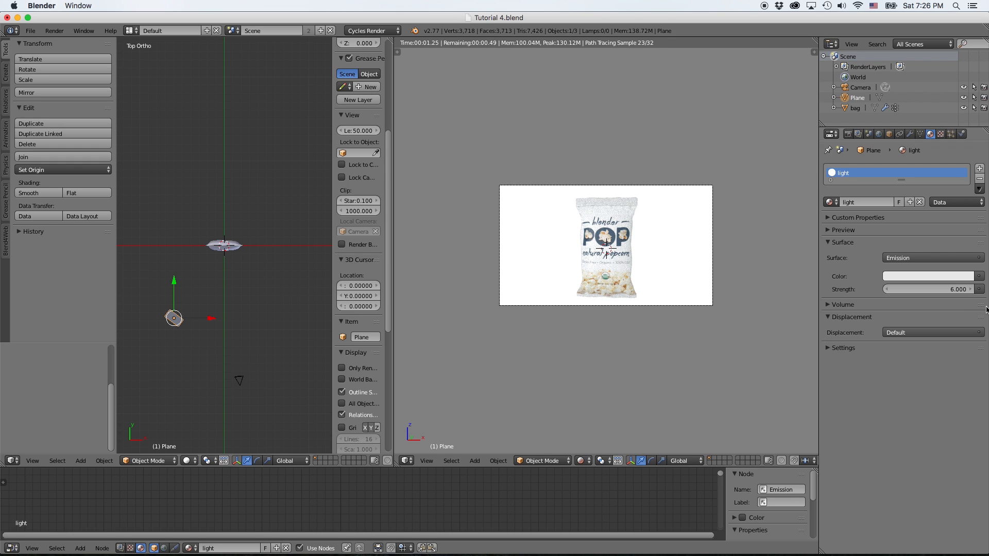
{"action": "left_click", "coordinate": [940, 289]}
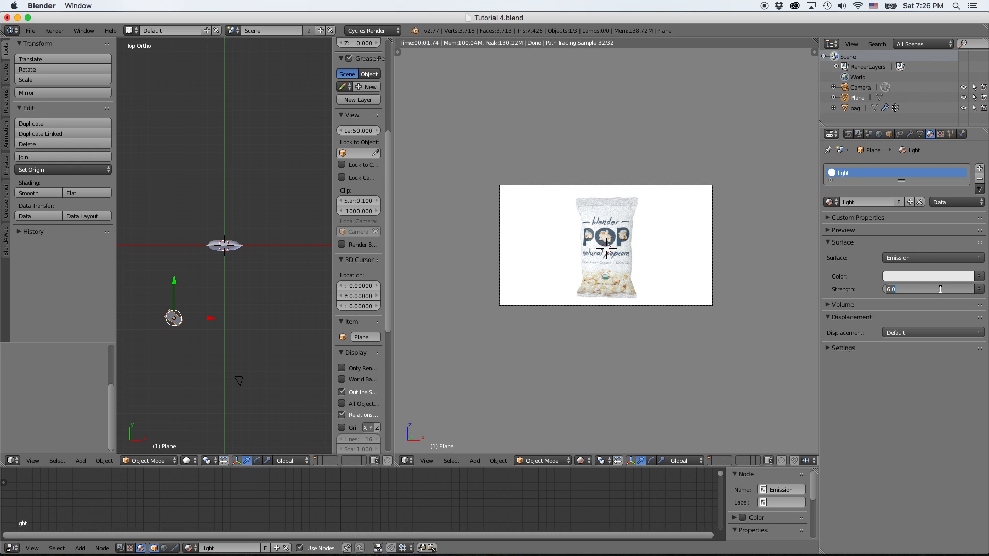
{"action": "key", "text": "Return"}
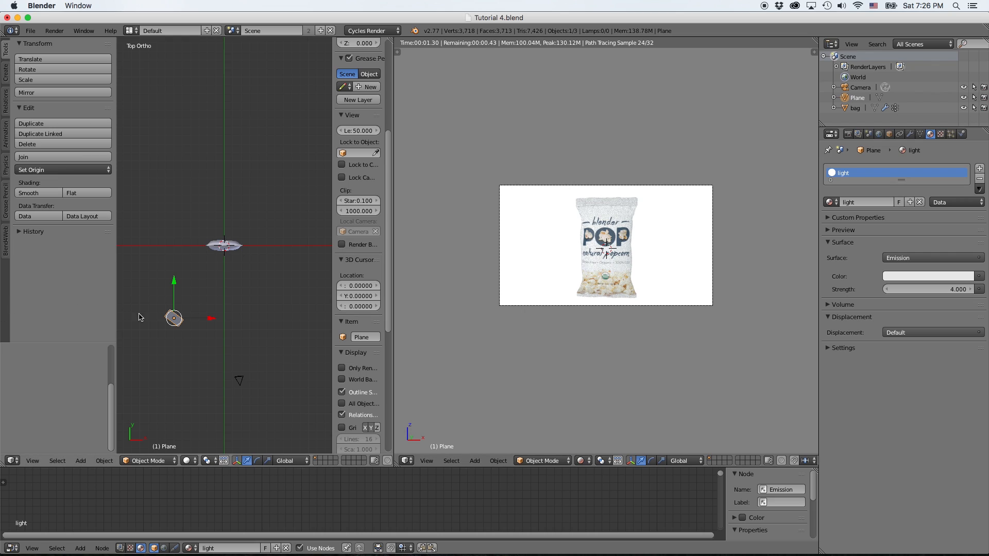
- In top view, move the light plane about 1.28 units along X closer to the camera's centre line
{"action": "key", "text": "g"}
{"action": "key", "text": "x"}
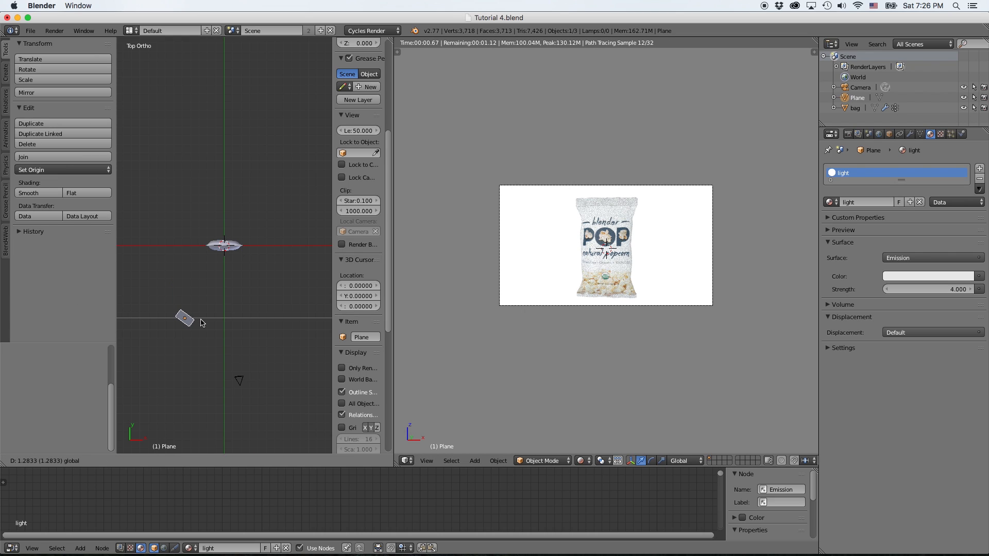
{"action": "left_click", "coordinate": [200, 323]}
- Show the World shader nodes and set the strength of the Background fed by the environment texture to 1.1
{"action": "left_click", "coordinate": [164, 549]}
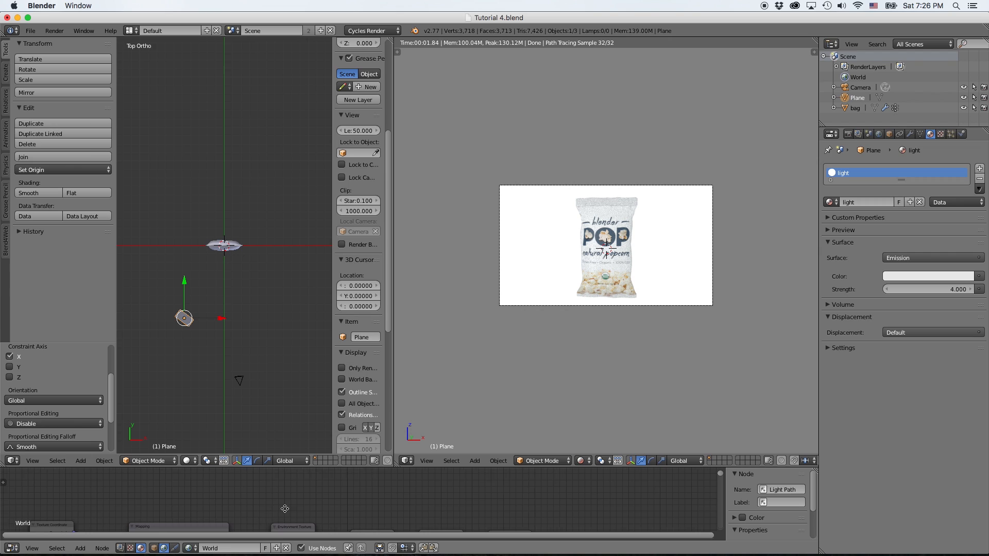
{"action": "key", "text": "Home"}
{"action": "left_click", "coordinate": [417, 503]}
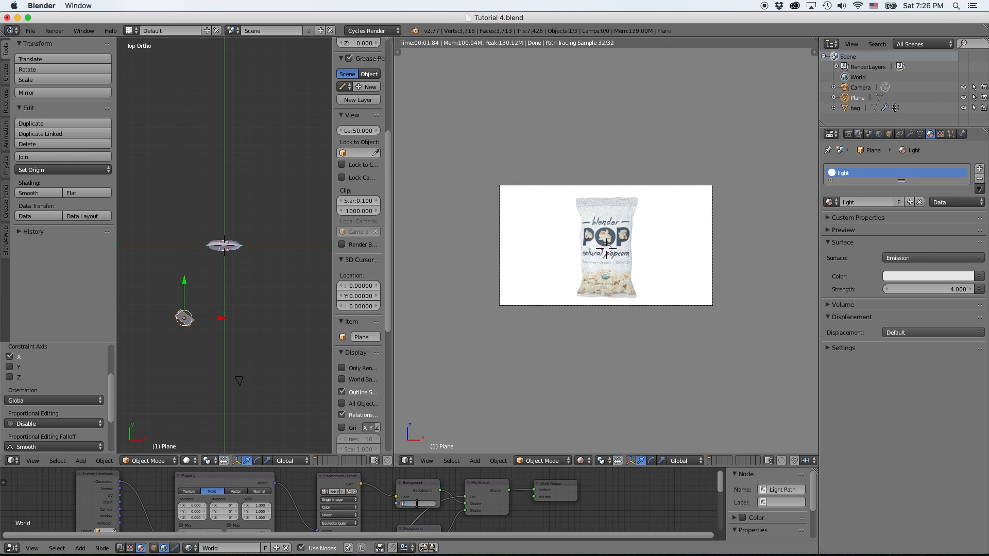
{"action": "type", "text": "1.1"}
{"action": "key", "text": "Return"}
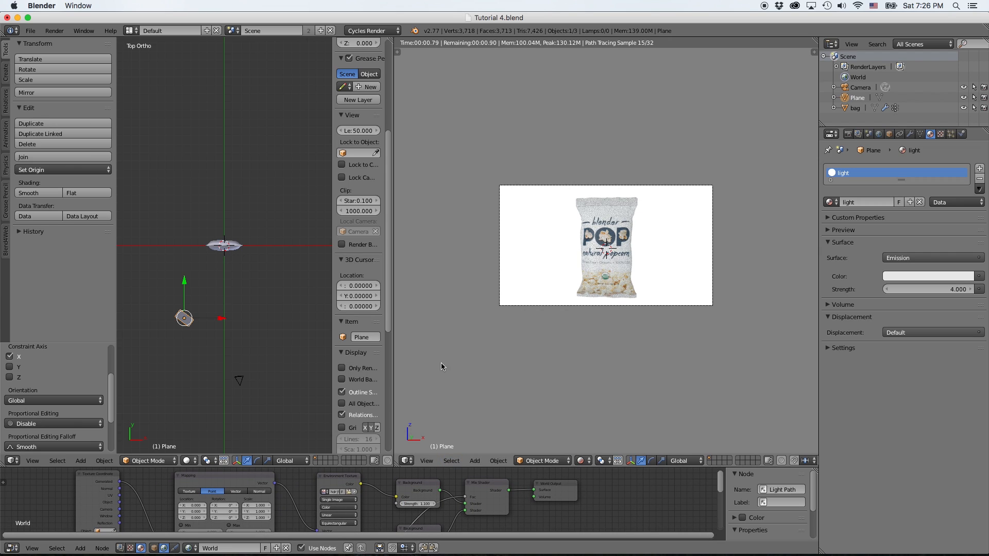
- Try an emission strength of 5 on the light material with the camera view enlarged, and raise it to 8
{"action": "left_click", "coordinate": [970, 288]}
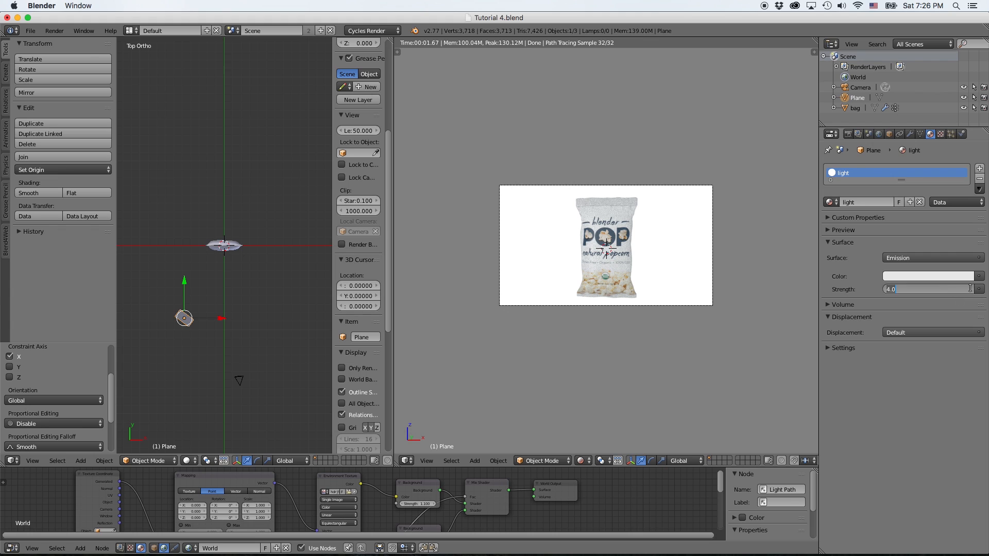
{"action": "type", "text": "5"}
{"action": "key", "text": "Return"}
{"action": "key", "text": "Home"}
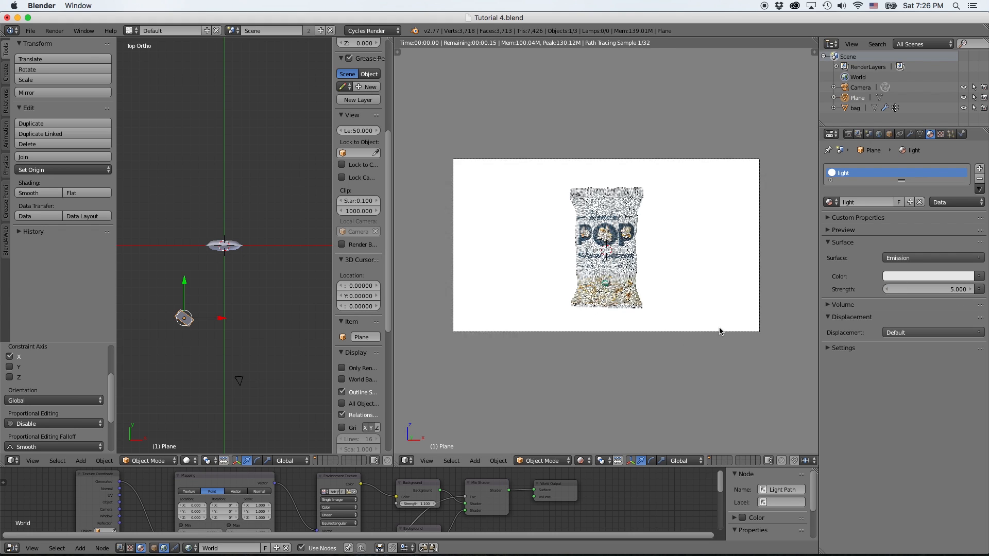
{"action": "scroll", "coordinate": [719, 331], "scroll_direction": "up", "scroll_amount": 2}
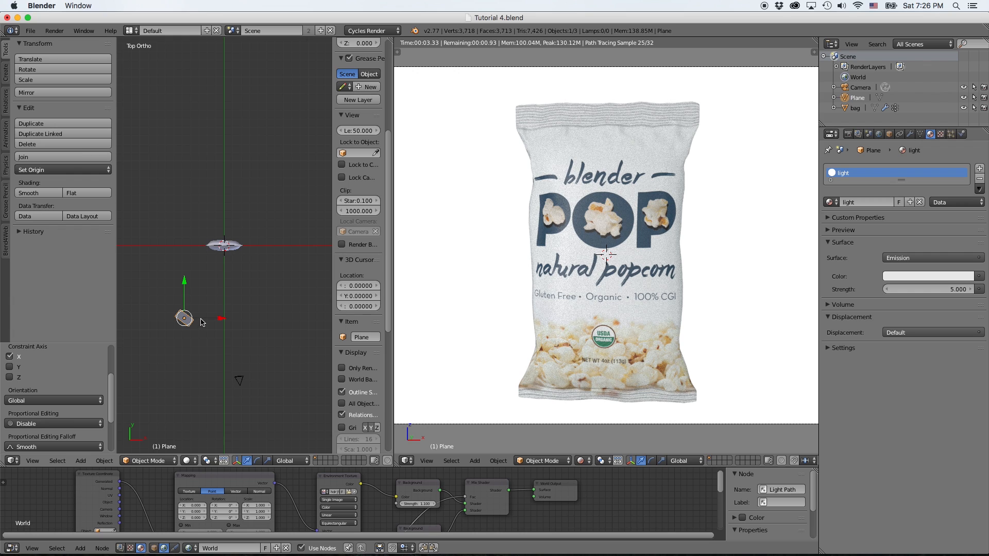
{"action": "left_click", "coordinate": [929, 290]}
{"action": "type", "text": "8"}
{"action": "key", "text": "Return"}
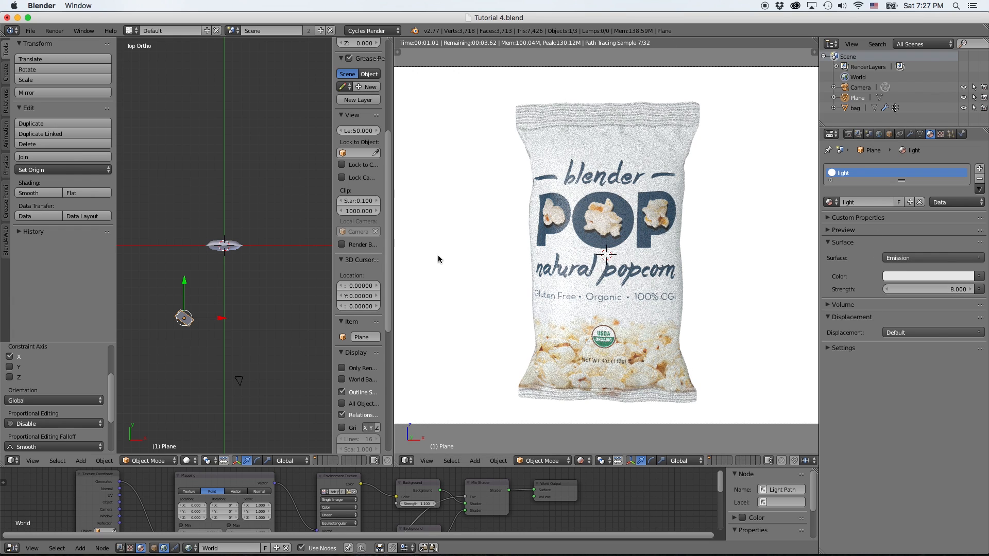
- Duplicate the light plane 7.7 units along X to the opposite side of the bag
{"action": "key", "text": "shift+d"}
{"action": "key", "text": "x"}
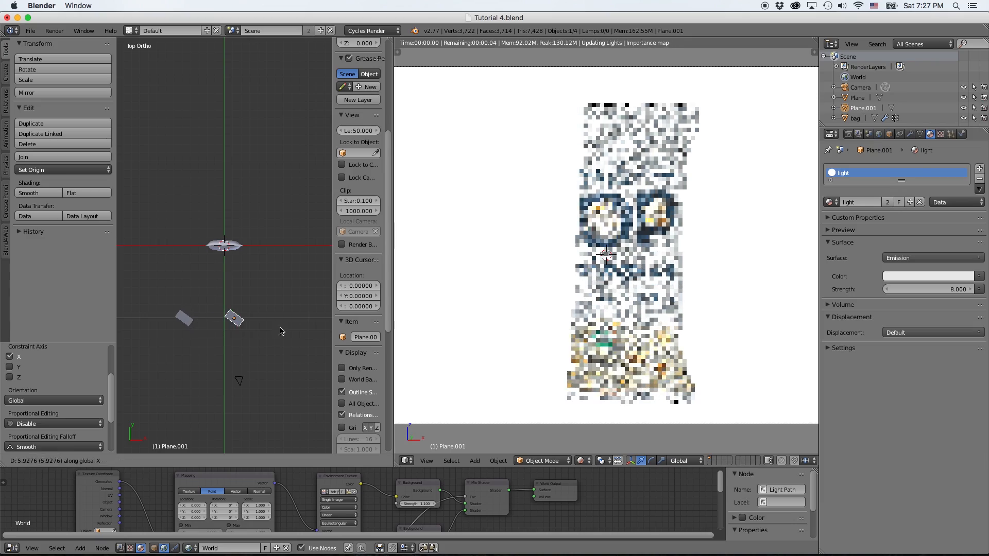
{"action": "left_click", "coordinate": [294, 331]}
- Rotate the duplicated light plane about 65° around Z to face the bag and move it slightly outward
{"action": "key", "text": "r"}
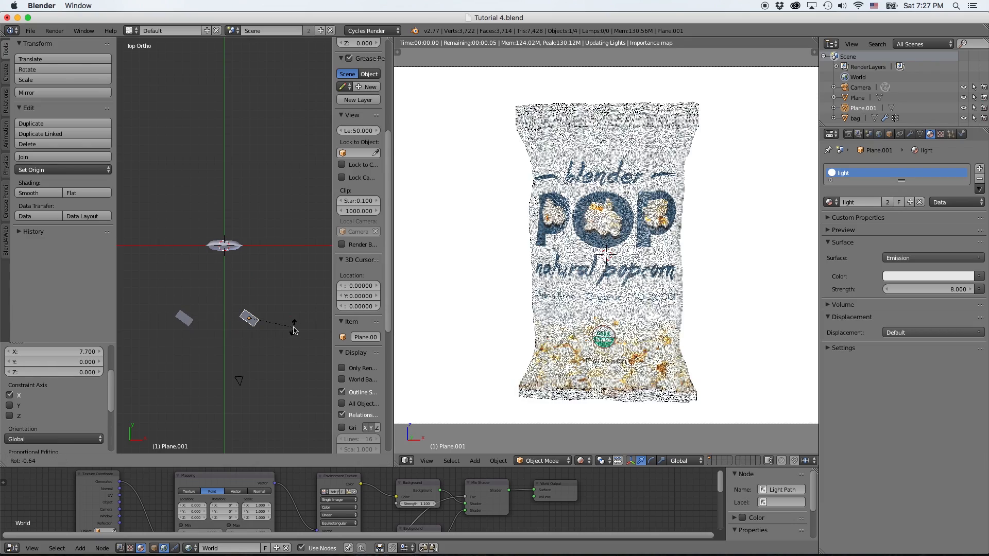
{"action": "key", "text": "z"}
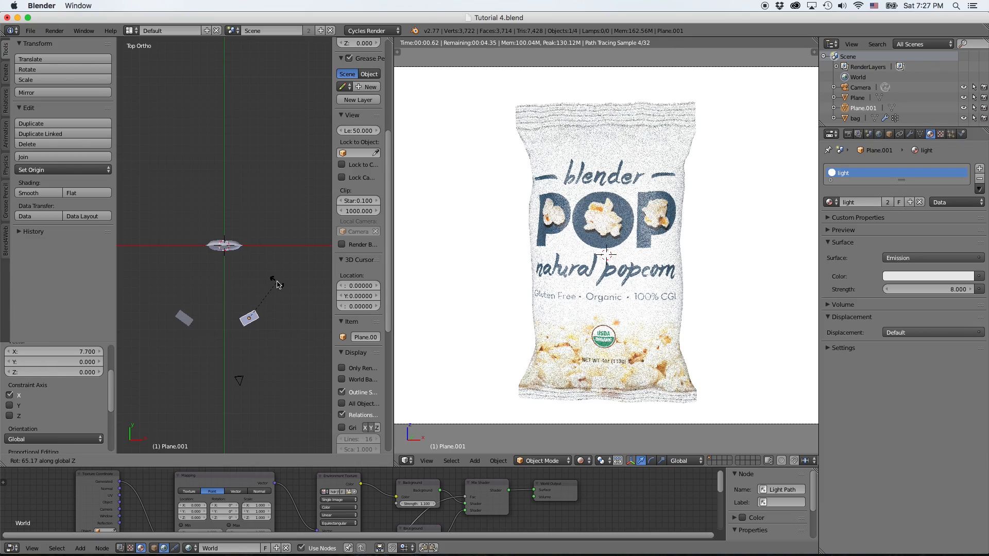
{"action": "left_click", "coordinate": [277, 285]}
{"action": "key", "text": "g"}
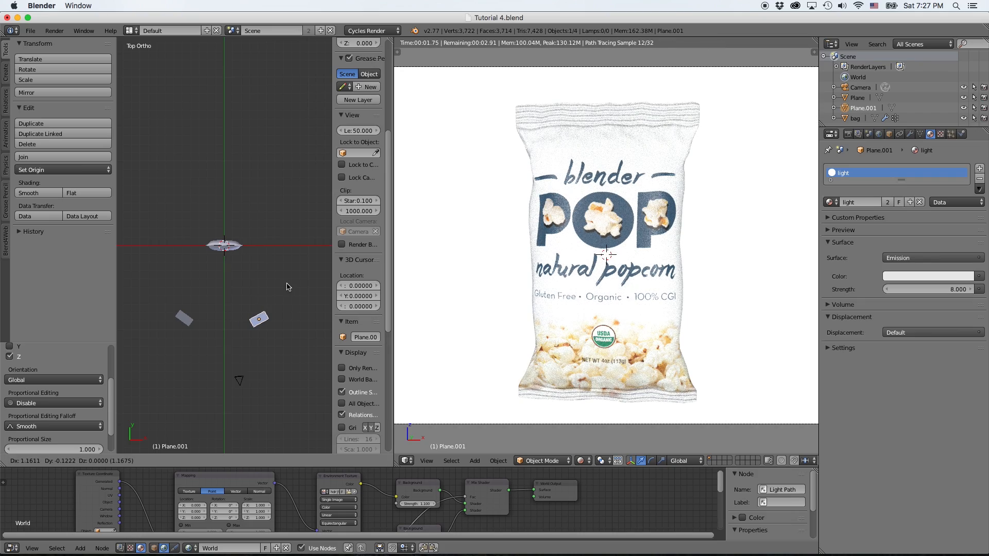
{"action": "left_click", "coordinate": [294, 287]}
- Move the original light plane slightly outward along X, away from the bag's centre line
{"action": "right_click", "coordinate": [193, 323]}
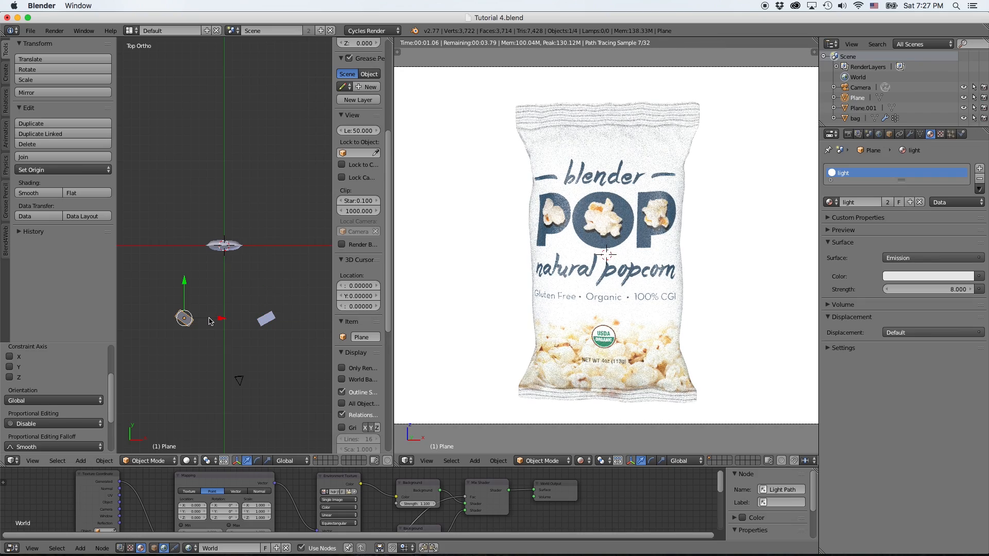
{"action": "key", "text": "g"}
{"action": "key", "text": "x"}
{"action": "left_click", "coordinate": [204, 321]}
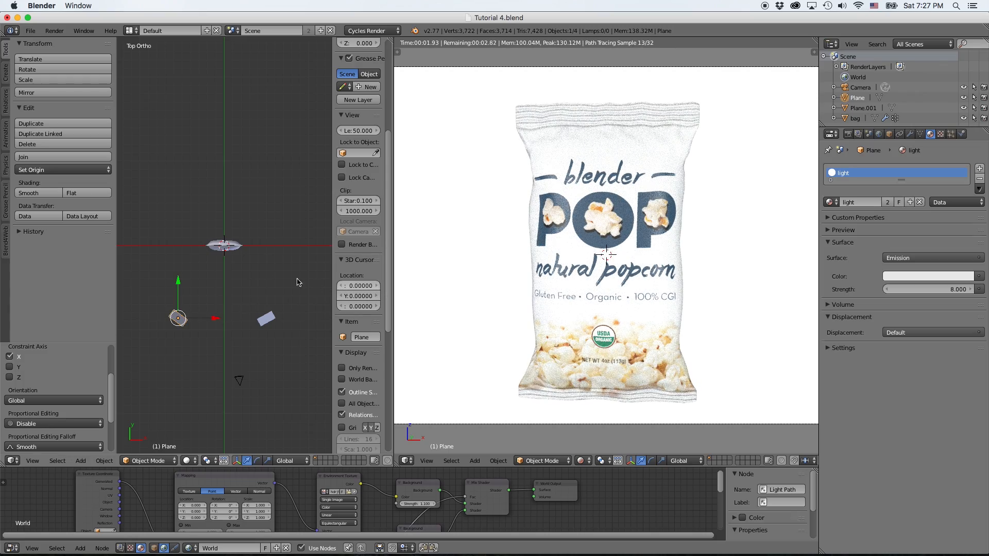
- Try rotating the bag about Z to check how the two lights fall on it
{"action": "right_click", "coordinate": [244, 252]}
{"action": "key", "text": "r"}
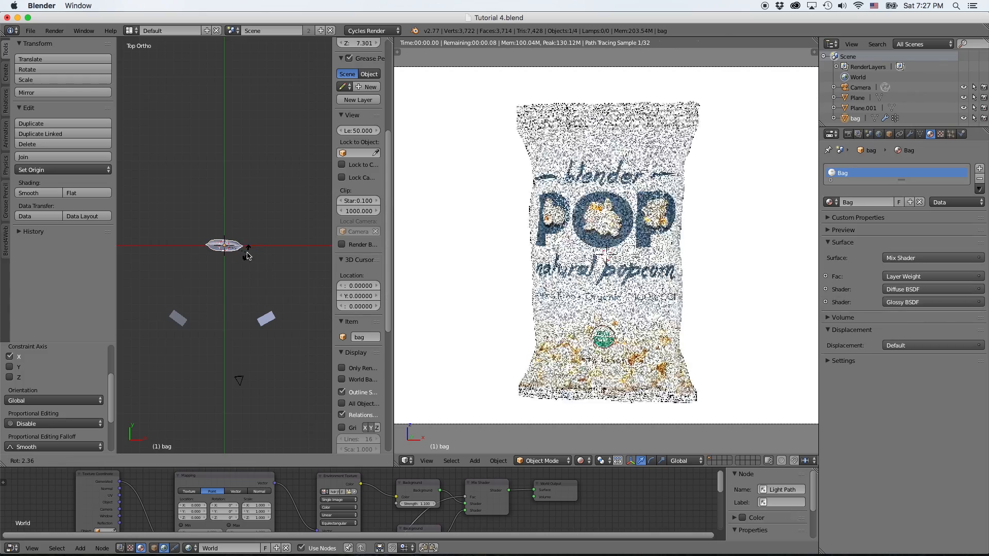
{"action": "left_click", "coordinate": [243, 262]}
{"action": "key", "text": "r"}
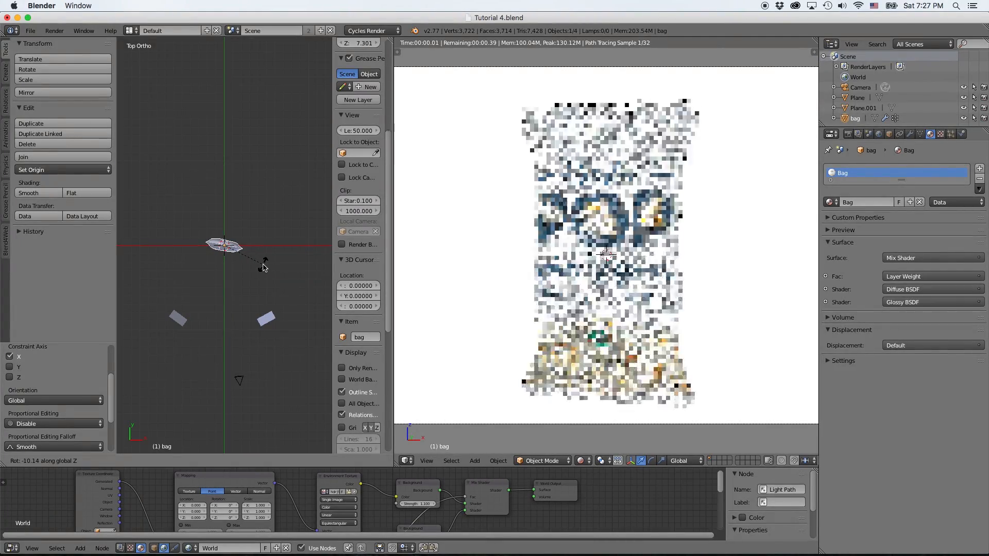
{"action": "right_click", "coordinate": [263, 267]}
- Select the duplicated light plane and set the light material's emission strength to 5
{"action": "right_click", "coordinate": [265, 318]}
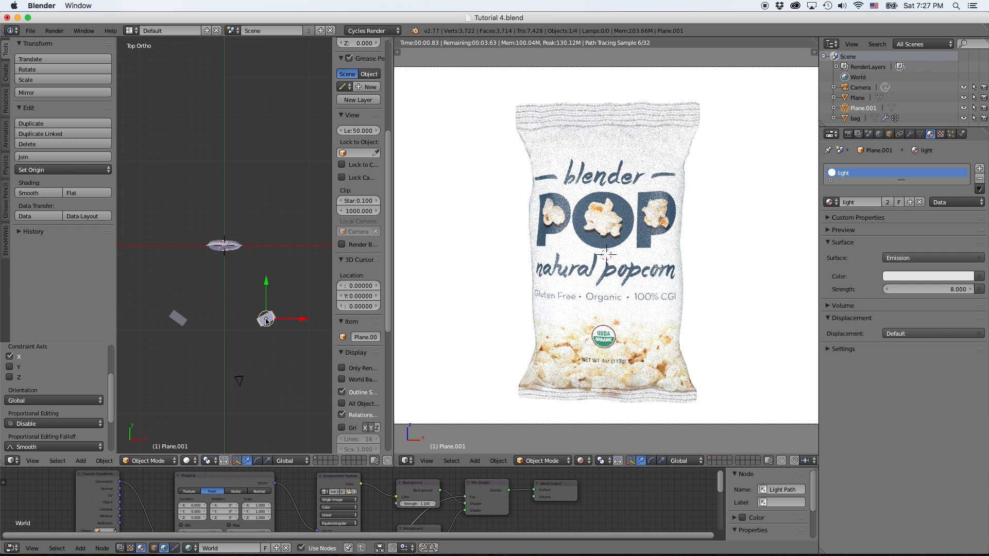
{"action": "left_click", "coordinate": [943, 287]}
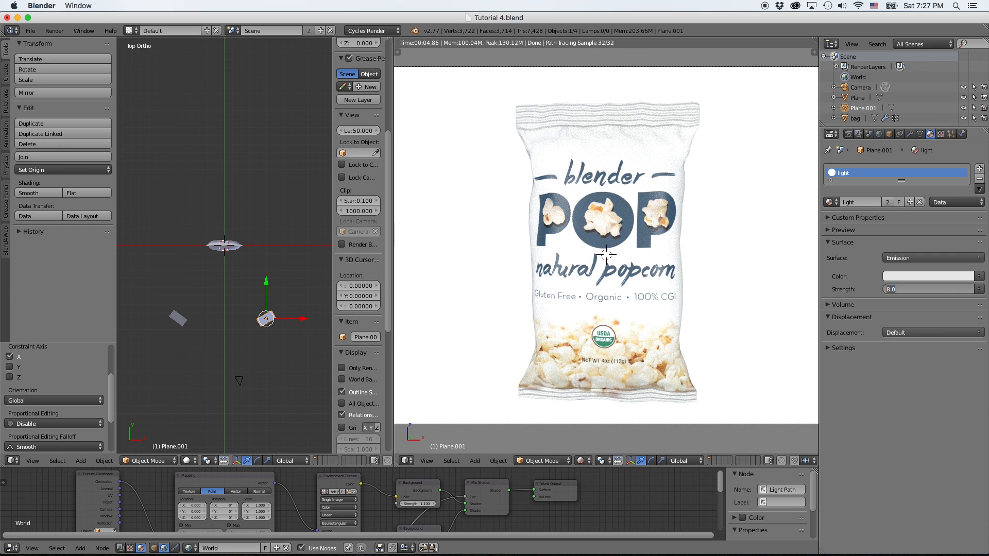
{"action": "type", "text": "5"}
{"action": "key", "text": "Return"}
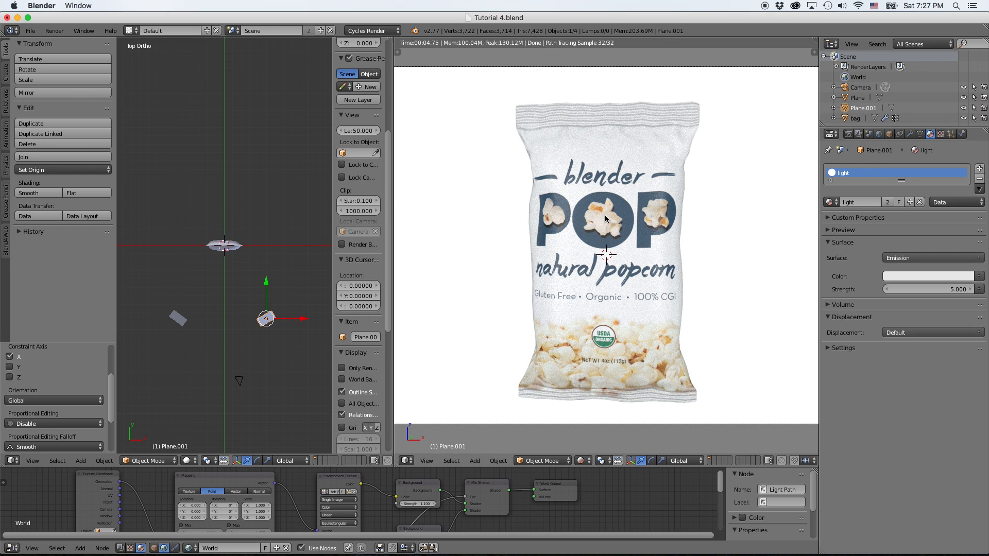
{"action": "scroll", "coordinate": [524, 341], "scroll_direction": "down", "scroll_amount": 1}
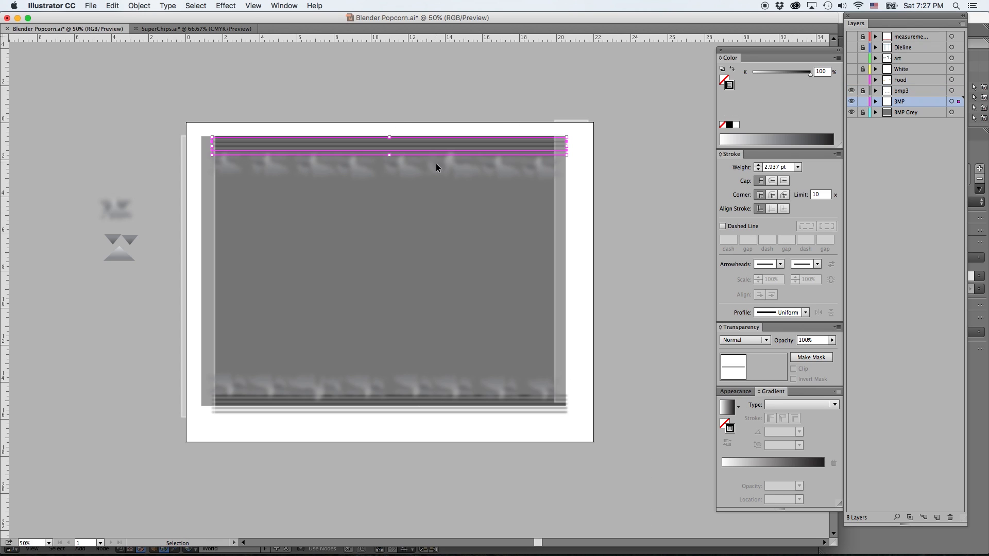
- Switch to Illustrator and export the bump artwork as a 150 ppi PNG named Blender Popcorn Bump 2
{"action": "left_click", "coordinate": [436, 162]}
{"action": "left_click", "coordinate": [190, 61]}
{"action": "left_click", "coordinate": [91, 5]}
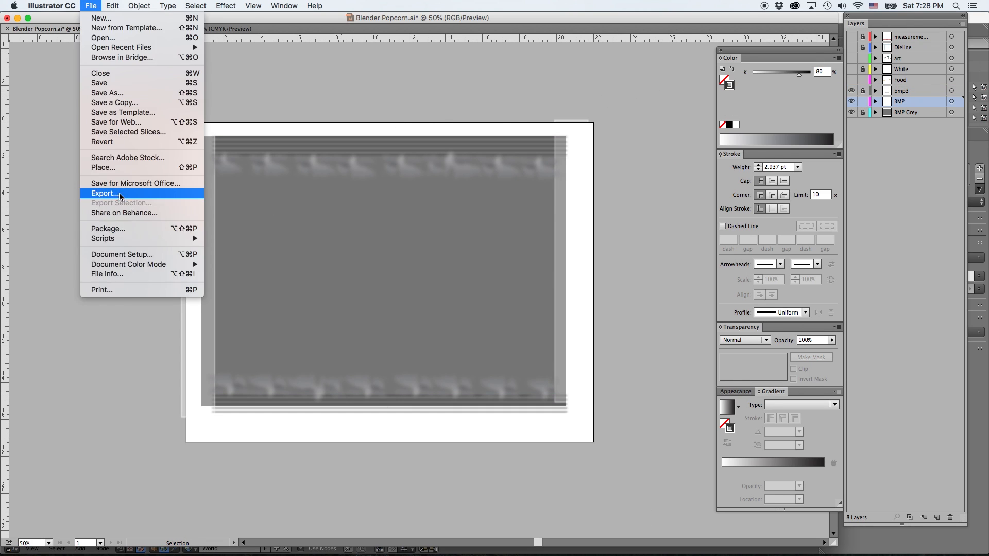
{"action": "left_click", "coordinate": [100, 192]}
{"action": "left_click", "coordinate": [483, 90]}
{"action": "type", "text": "Bump 2"}
{"action": "key", "text": "Return"}
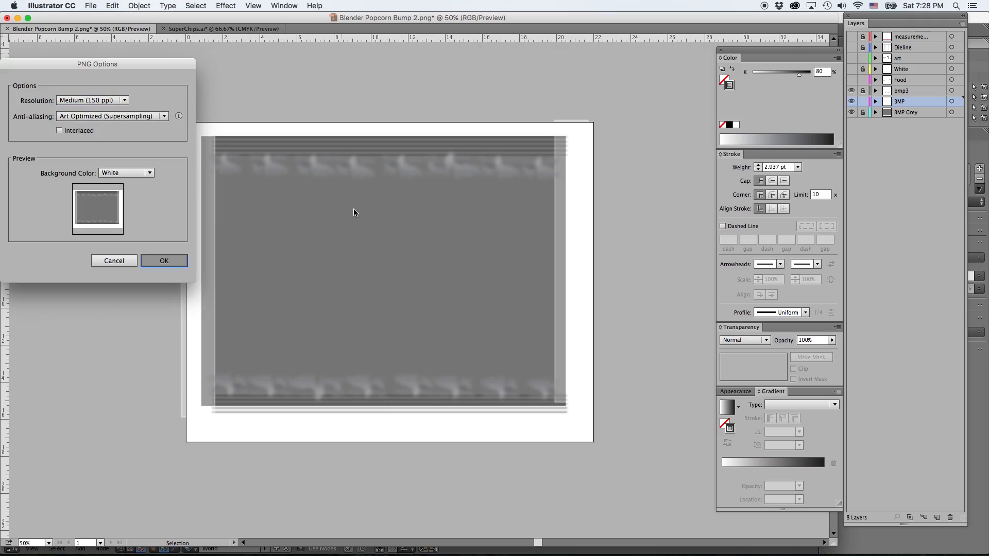
{"action": "key", "text": "Return"}
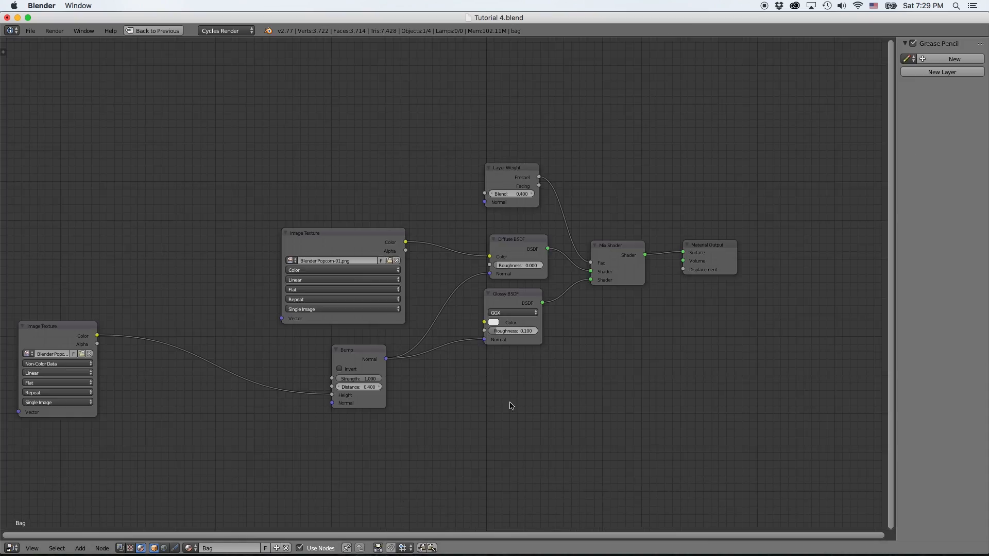
- In Blender, move the bump image texture node closer to the Bump node and inspect the bag's back seam in the rendered view
{"action": "left_click_drag", "start_coordinate": [52, 325], "coordinate": [136, 329]}
{"action": "key", "text": "shift+space"}
{"action": "middle_click_drag", "start_coordinate": [464, 296], "coordinate": [620, 287]}
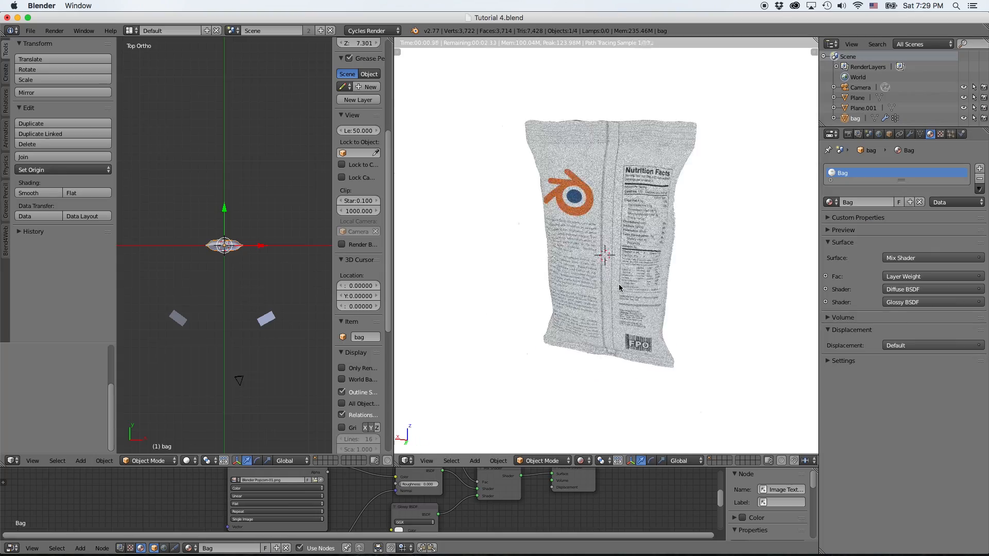
{"action": "scroll", "coordinate": [616, 291], "scroll_direction": "up", "scroll_amount": 2}
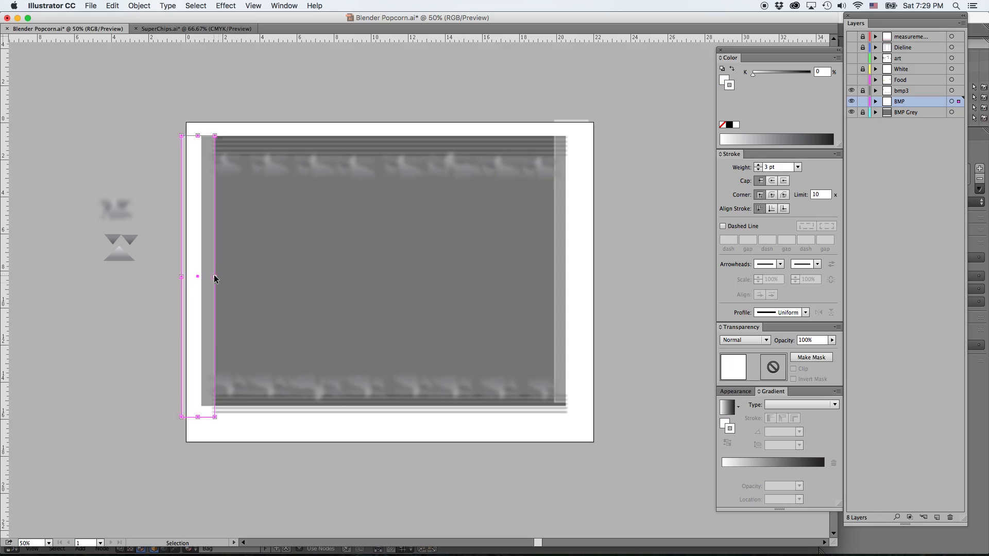
- Switch to Illustrator and re-export the revised bump artwork as Blender Popcorn Bump 2-01.png
{"action": "left_click", "coordinate": [645, 274]}
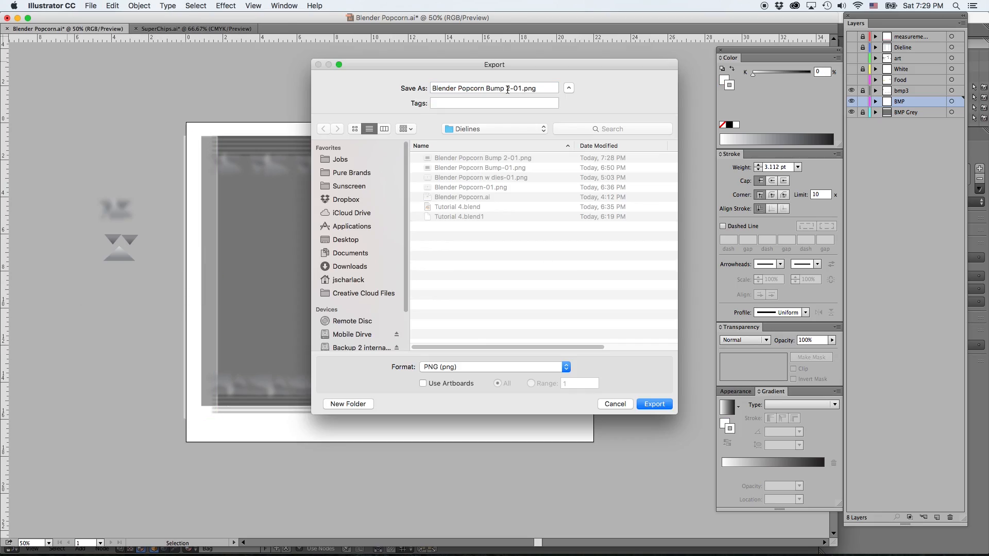
{"action": "key", "text": "Return"}
{"action": "key", "text": "Return"}
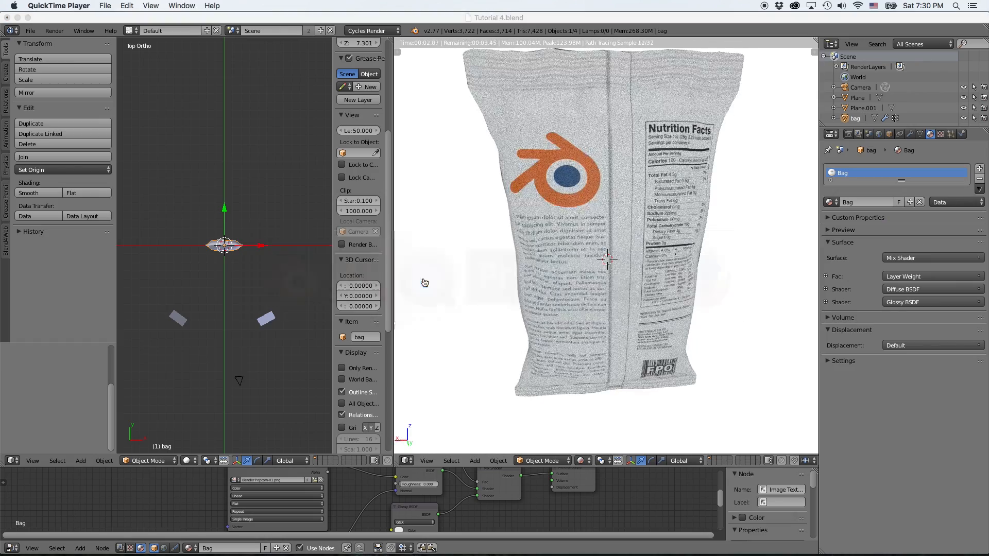
- In Blender, open the bag in Edit Mode and shift the outer side edges of its UV layout over the bump image
{"action": "left_click", "coordinate": [570, 333]}
{"action": "key", "text": "Tab"}
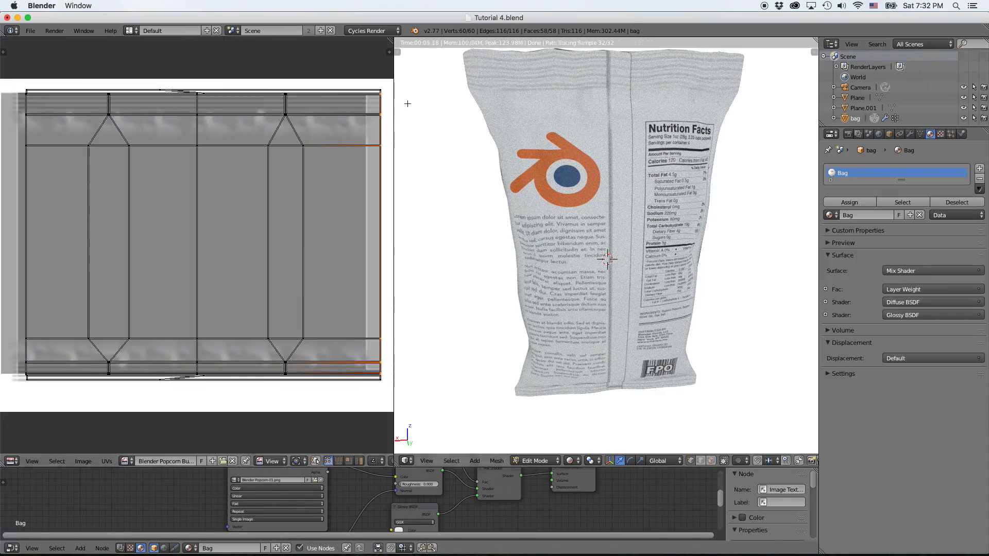
{"action": "key", "text": "g"}
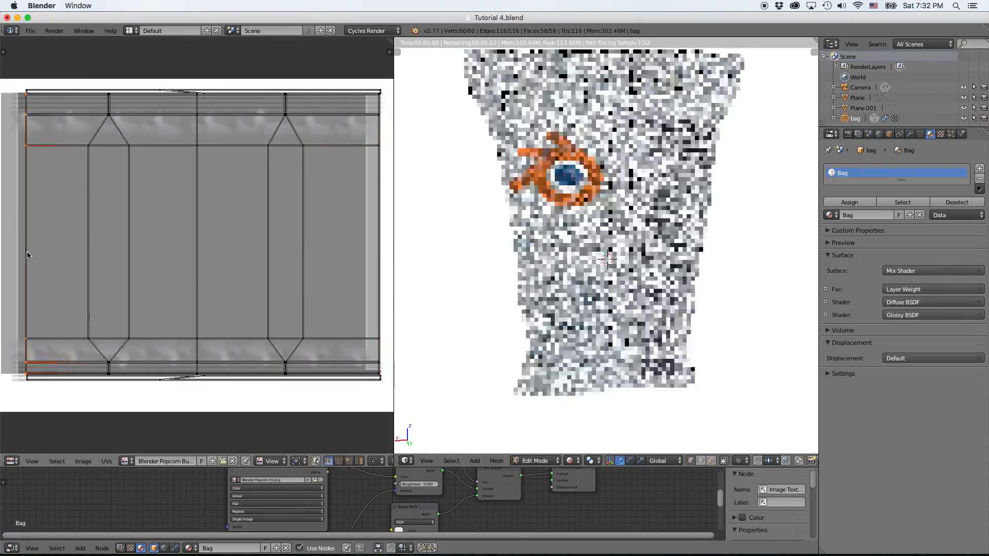
{"action": "key", "text": "g"}
{"action": "left_click", "coordinate": [70, 234]}
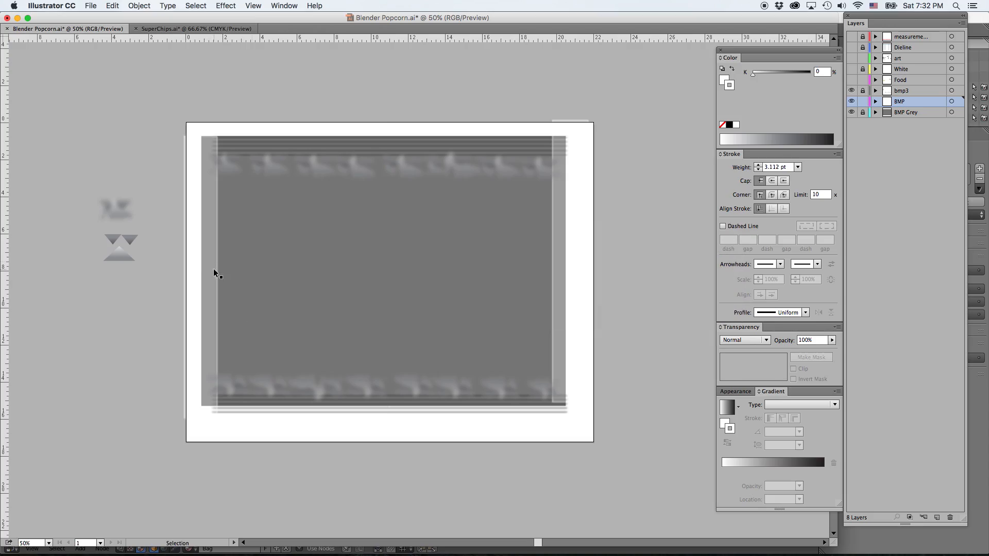
- Switch to Illustrator, thin the seam strips' stroke to 1.5 pt, and export a 150 ppi PNG named Blender Popcorn Bump 3
{"action": "left_click", "coordinate": [214, 269], "text": "shift"}
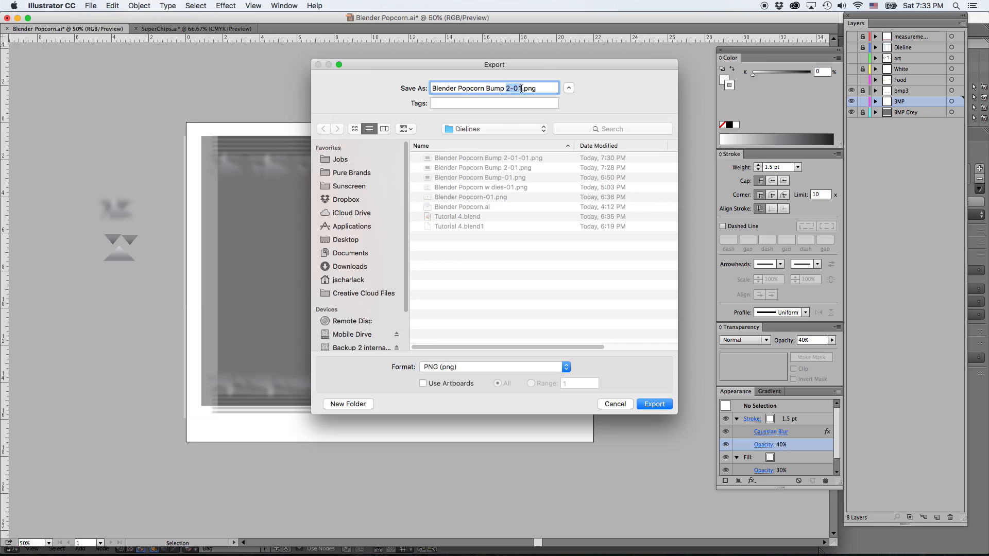
{"action": "key", "text": "Return"}
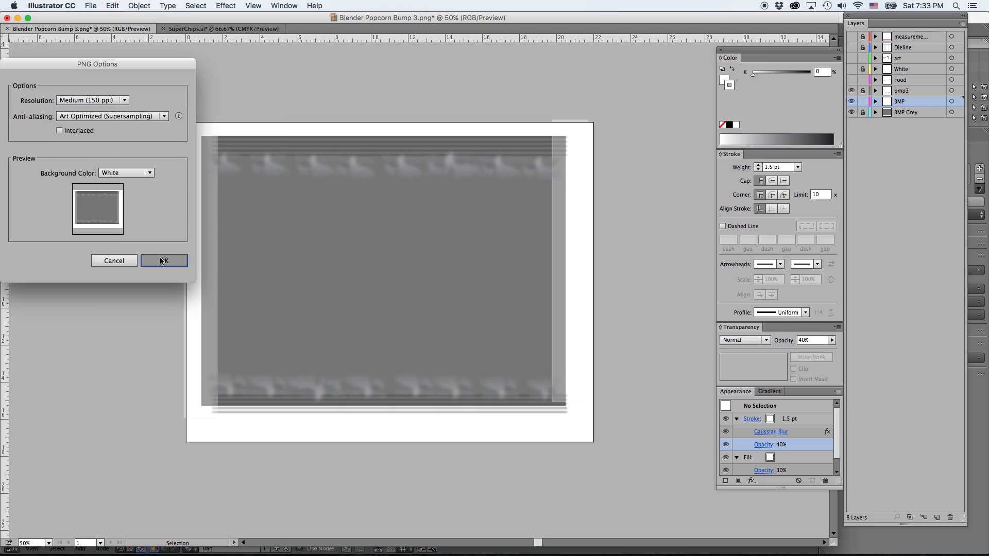
{"action": "left_click", "coordinate": [161, 261]}
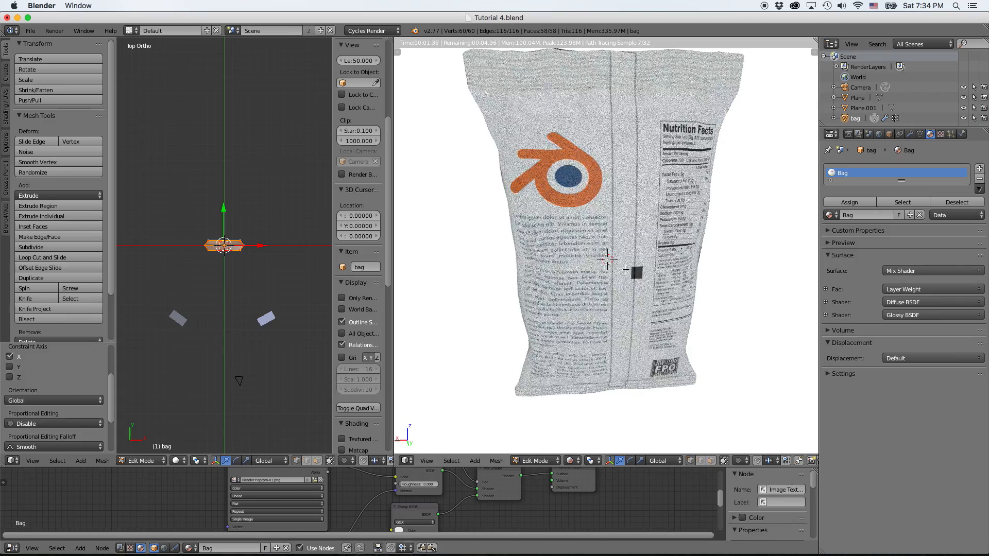
- Switch to Blender, orbit around the bag's back, show its UV layout in the UV/Image Editor, and choose a backdrop image
{"action": "middle_click_drag", "start_coordinate": [544, 291], "coordinate": [579, 267]}
{"action": "key", "text": "Tab"}
{"action": "key", "text": "Tab"}
{"action": "left_click", "coordinate": [11, 461]}
{"action": "left_click", "coordinate": [67, 346]}
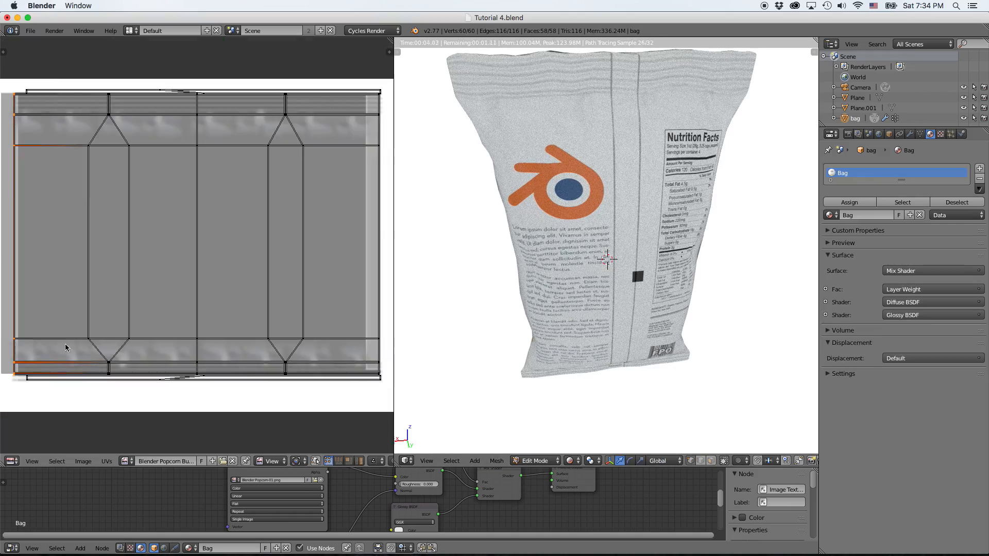
{"action": "left_click", "coordinate": [126, 462]}
{"action": "left_click", "coordinate": [167, 395]}
- Switch to Illustrator and give both side seam strips 50% opacity, a 2 pt stroke and a 2-pixel Gaussian Blur
{"action": "key", "text": "super+Tab"}
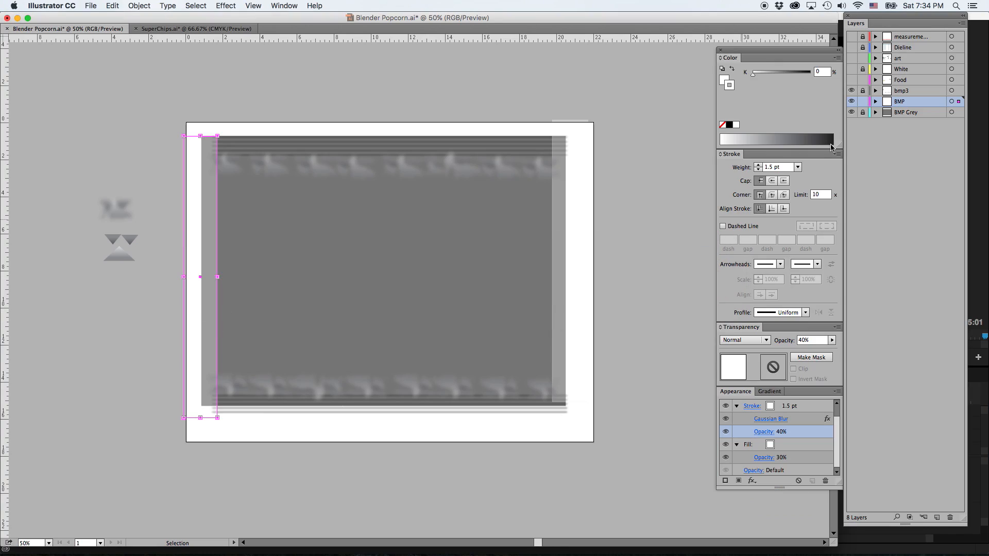
{"action": "left_click", "coordinate": [579, 268], "text": "shift"}
{"action": "left_click", "coordinate": [811, 340]}
{"action": "type", "text": "50"}
{"action": "key", "text": "Return"}
{"action": "left_click", "coordinate": [758, 164]}
{"action": "left_click", "coordinate": [771, 432]}
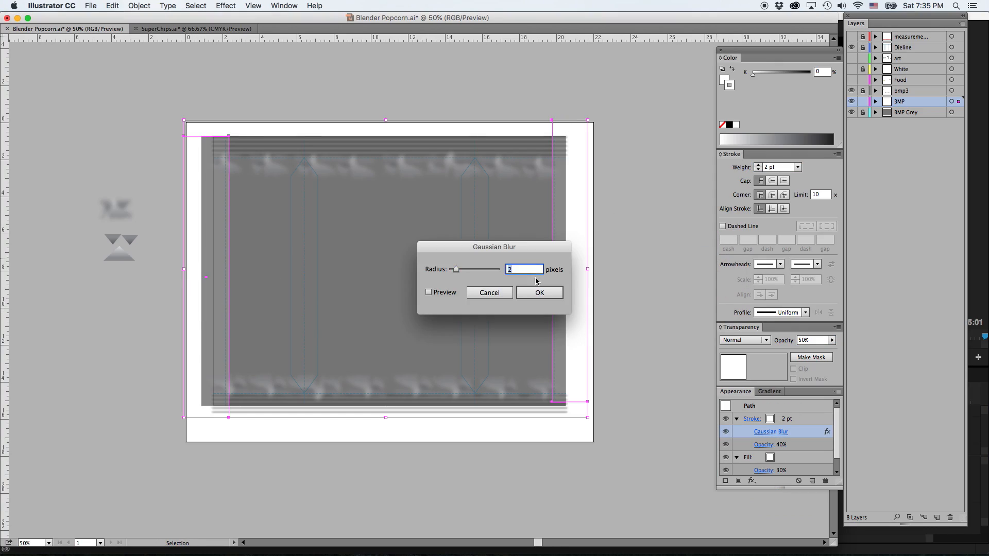
{"action": "left_click", "coordinate": [538, 291]}
- Hide the Dieline layer and export the bump artwork as a 150 ppi PNG named Blender Popcorn Bump 4
{"action": "left_click", "coordinate": [251, 58]}
{"action": "left_click", "coordinate": [851, 48]}
{"action": "left_click", "coordinate": [91, 6]}
{"action": "left_click", "coordinate": [149, 194]}
{"action": "type", "text": "4"}
{"action": "left_click", "coordinate": [655, 404]}
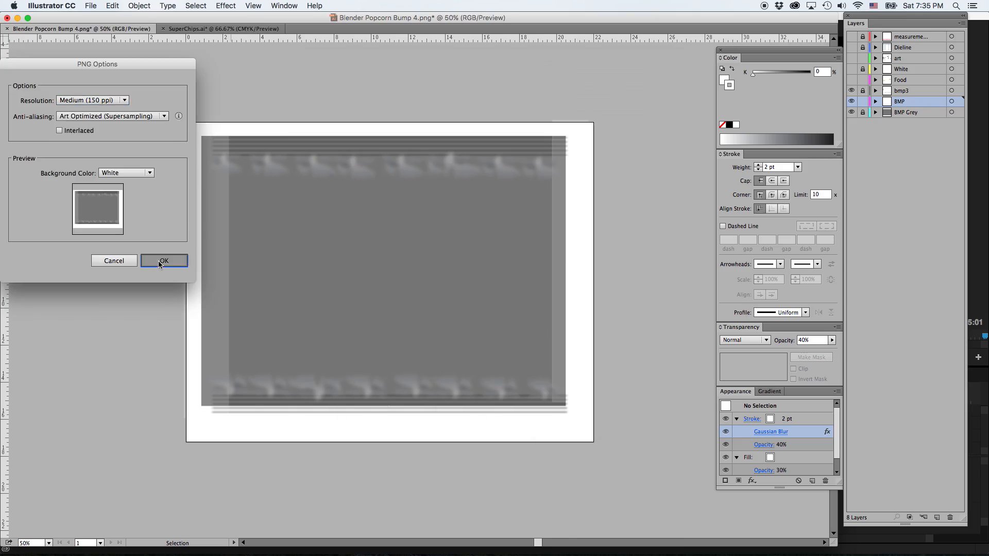
{"action": "left_click", "coordinate": [162, 263]}
- Switch to Blender, change the UV editor area back to a 3D View, and maximize the node editor
{"action": "key", "text": "super+Tab"}
{"action": "left_click", "coordinate": [11, 461]}
{"action": "left_click", "coordinate": [25, 454]}
{"action": "key", "text": "shift+space"}
{"action": "left_click", "coordinate": [166, 360]}
- Switch to Illustrator and export the artwork again in PNG format
{"action": "key", "text": "super+Tab"}
{"action": "left_click", "coordinate": [91, 5]}
{"action": "left_click", "coordinate": [149, 194]}
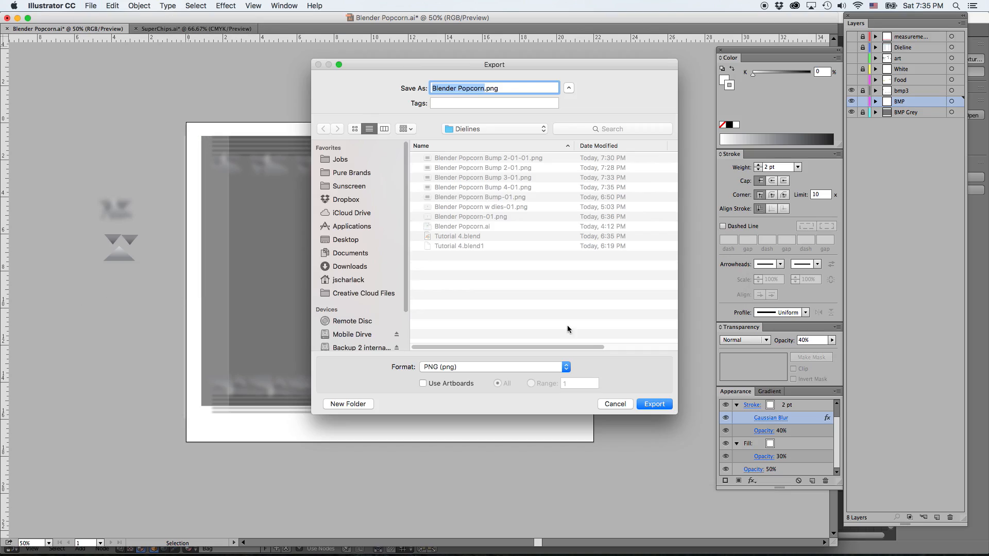
{"action": "left_click", "coordinate": [654, 403]}
- Switch to Blender, restore the full editor layout, and view the bag through the scene camera
{"action": "key", "text": "super+Tab"}
{"action": "key", "text": "shift+space"}
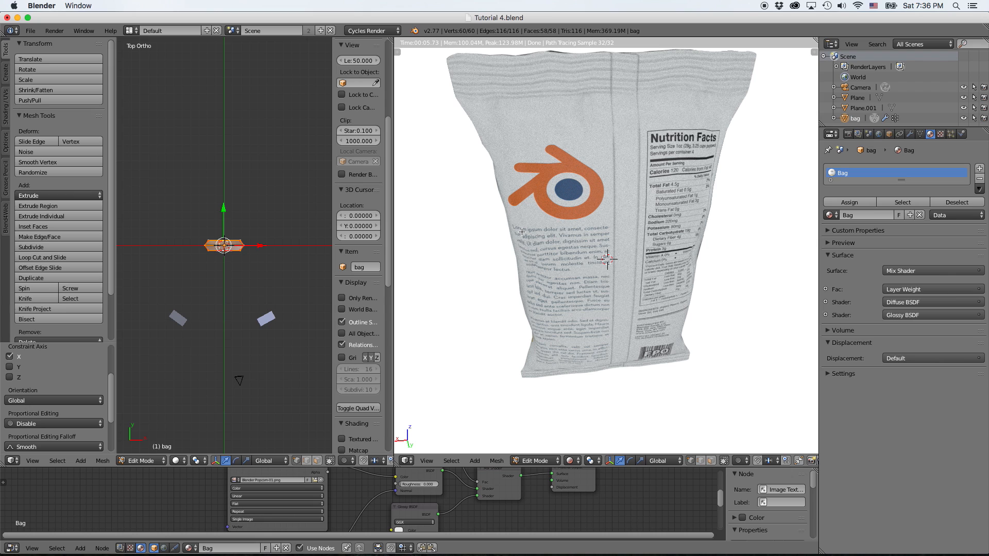
{"action": "key", "text": "KP_0"}
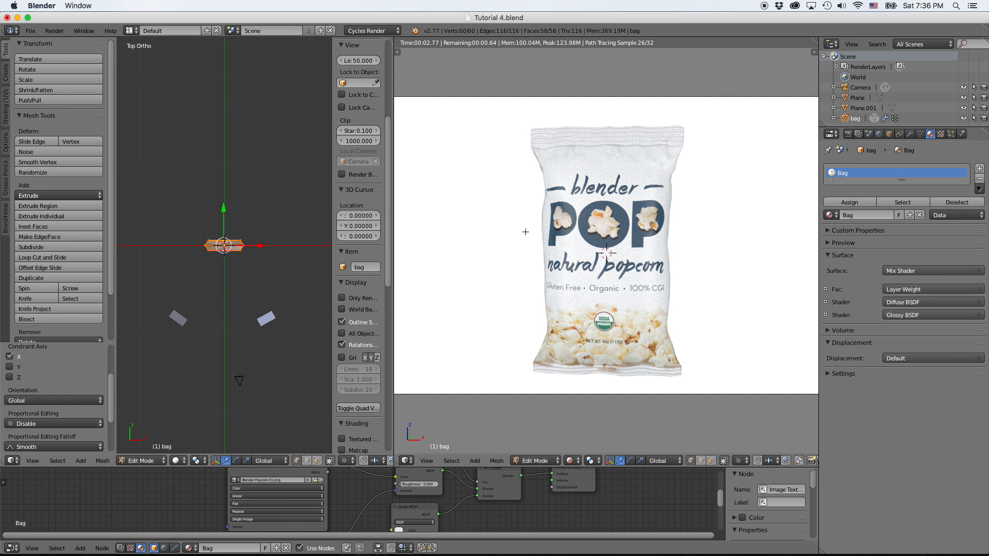
- Return the bag to Object Mode and draw a render border closely around it in the camera view
{"action": "key", "text": "ctrl+b"}
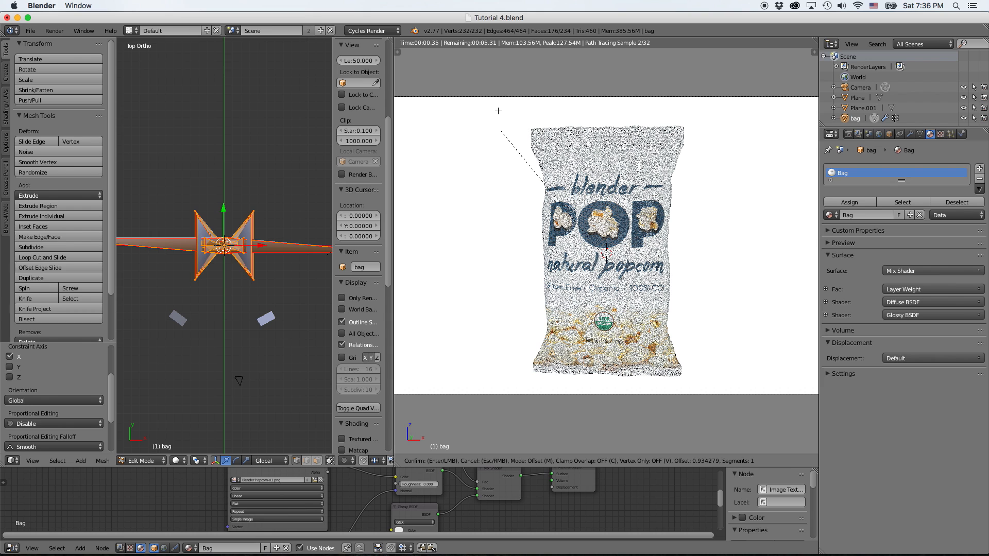
{"action": "key", "text": "Escape"}
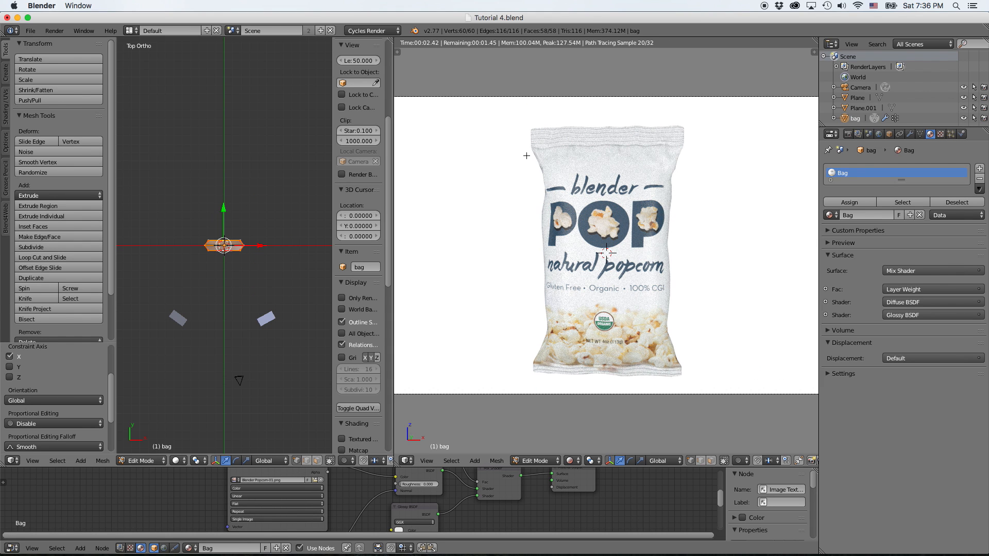
{"action": "key", "text": "Tab"}
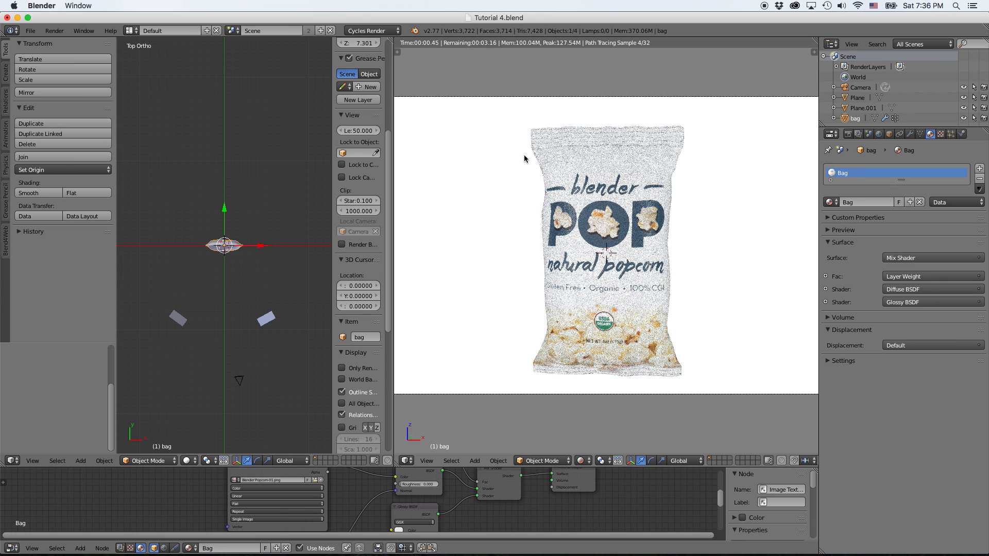
{"action": "key", "text": "ctrl+b"}
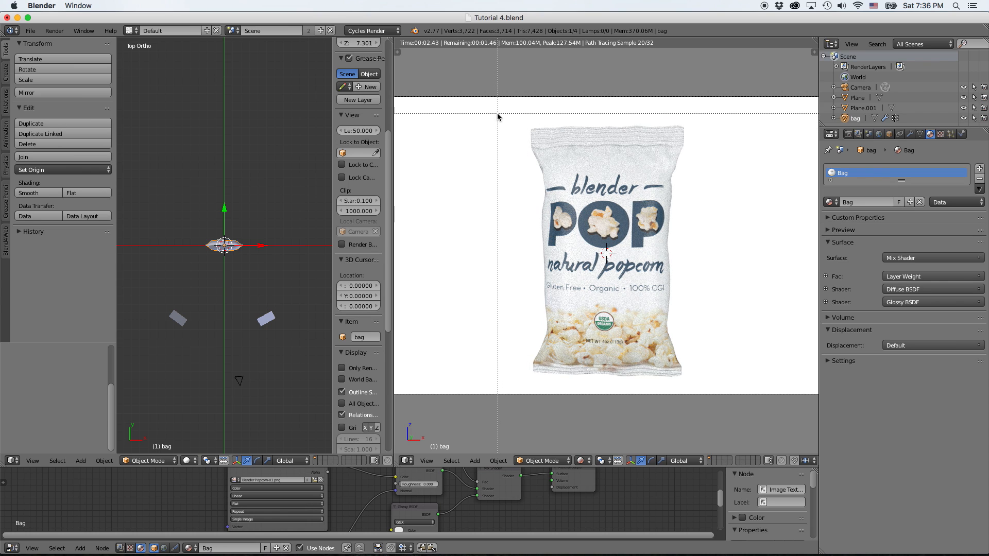
{"action": "left_click_drag", "start_coordinate": [497, 114], "coordinate": [711, 387]}
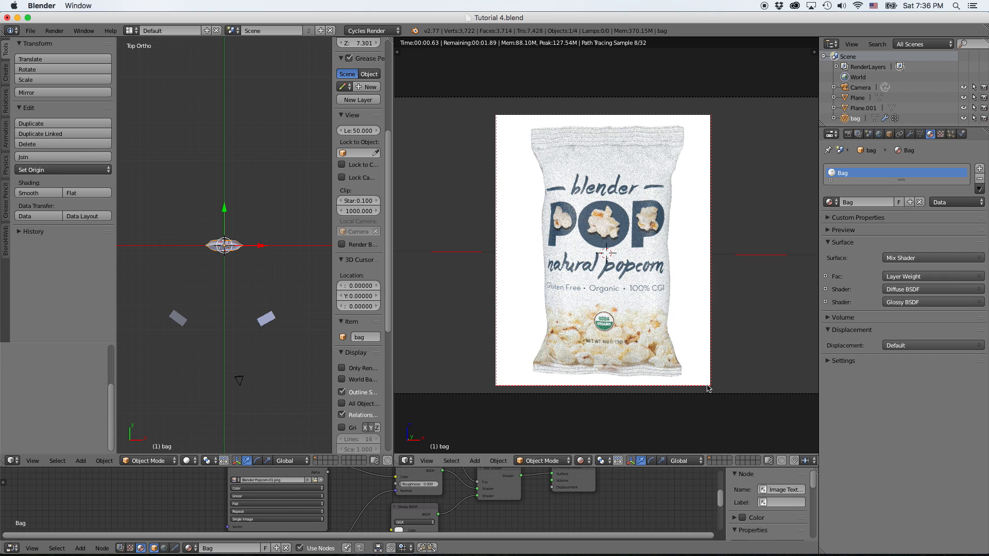
- Set the final render's sample count to 200 in the render settings
{"action": "left_click", "coordinate": [848, 133]}
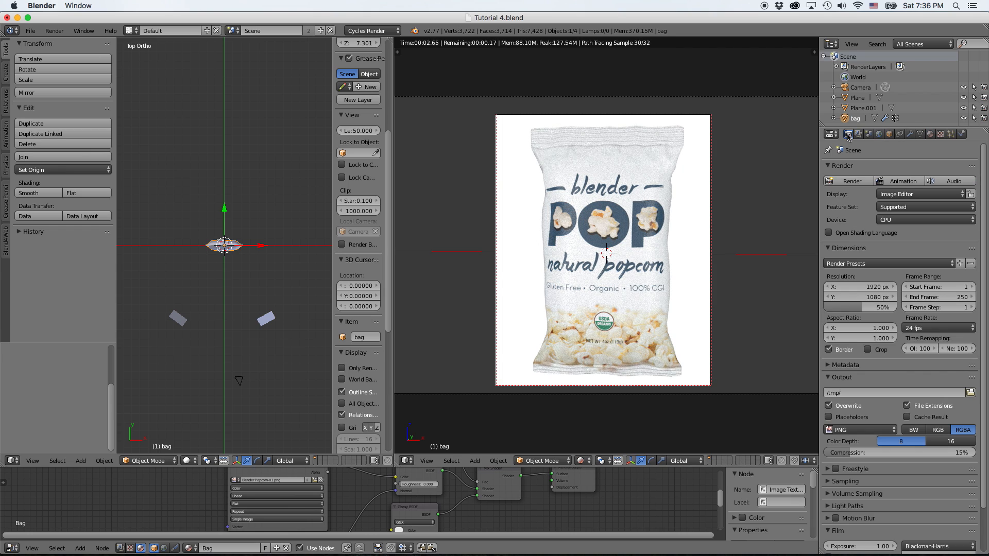
{"action": "left_click", "coordinate": [861, 307]}
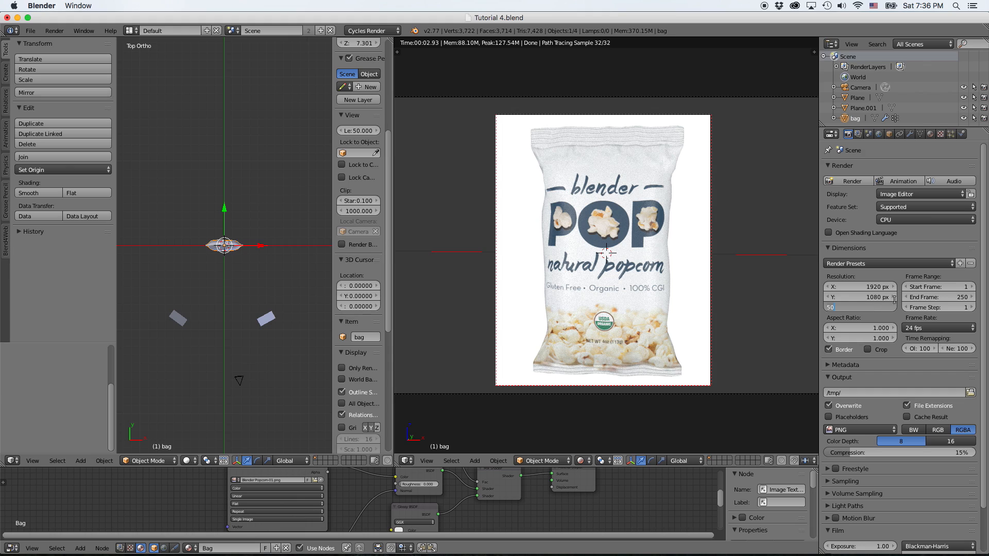
{"action": "left_click", "coordinate": [867, 490]}
{"action": "left_click", "coordinate": [863, 484]}
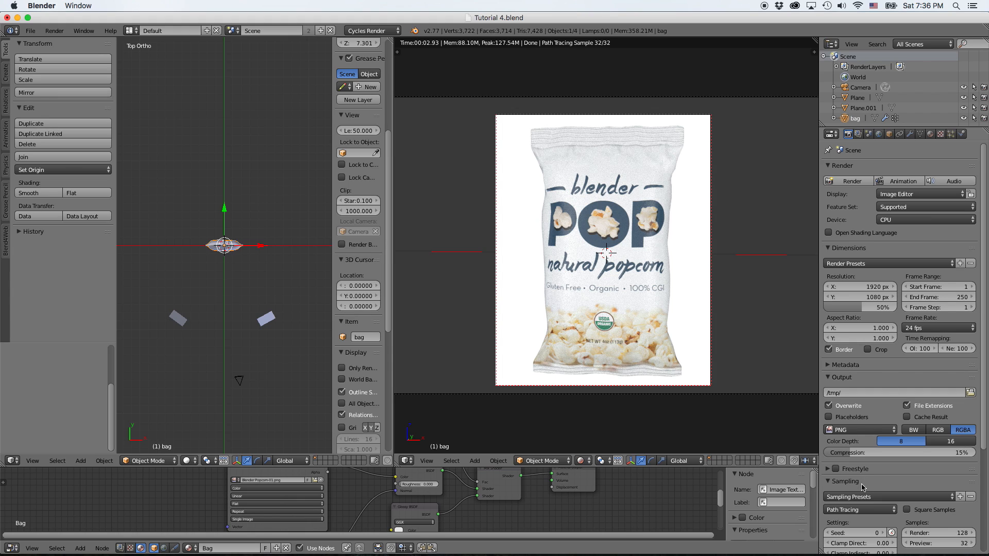
{"action": "scroll", "coordinate": [870, 485], "scroll_direction": "down", "scroll_amount": 2}
{"action": "left_click", "coordinate": [925, 490]}
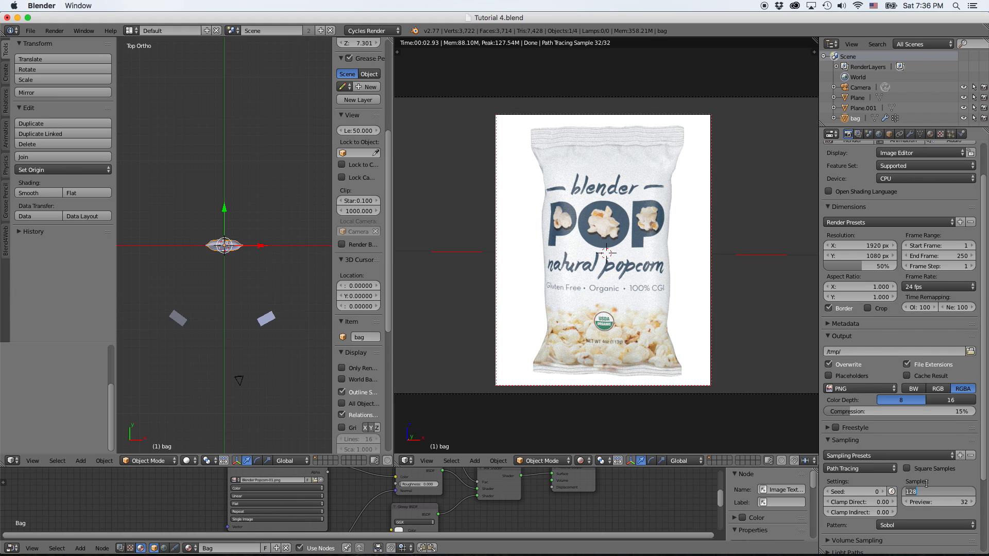
{"action": "type", "text": "200"}
{"action": "key", "text": "Return"}
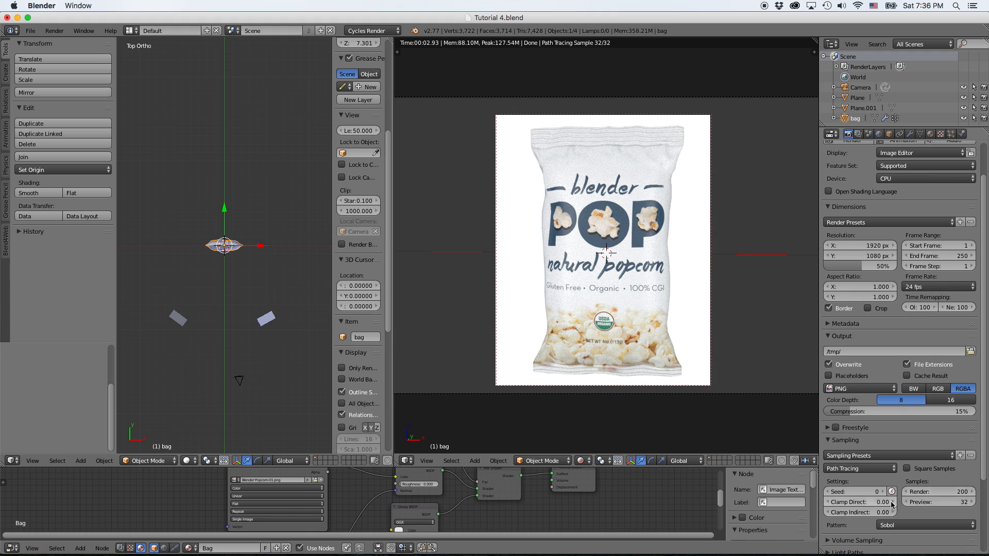
- Set the render tile size to 128 in both X and Y in the performance settings
{"action": "scroll", "coordinate": [878, 515], "scroll_direction": "down", "scroll_amount": 3}
{"action": "scroll", "coordinate": [833, 507], "scroll_direction": "down", "scroll_amount": 2}
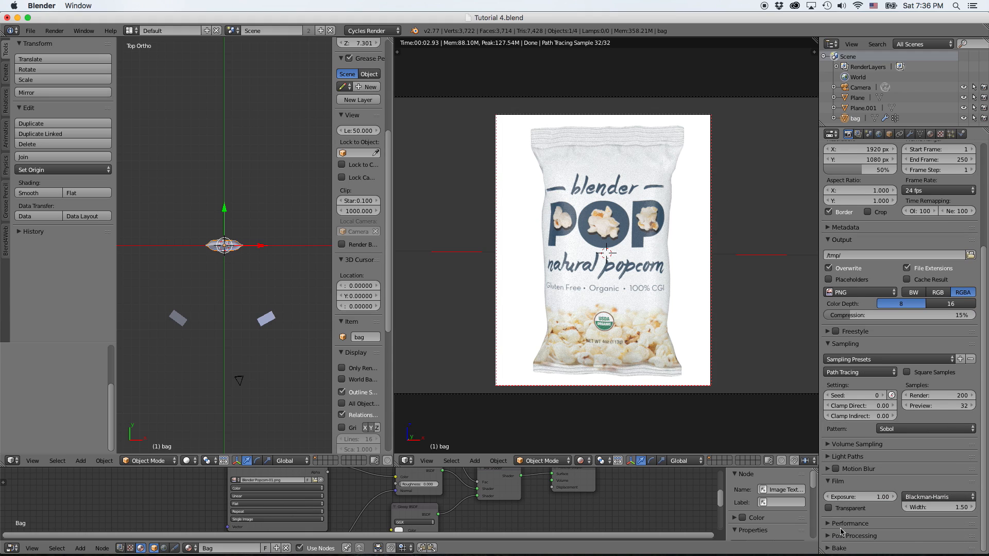
{"action": "left_click", "coordinate": [842, 524]}
{"action": "scroll", "coordinate": [844, 524], "scroll_direction": "down", "scroll_amount": 4}
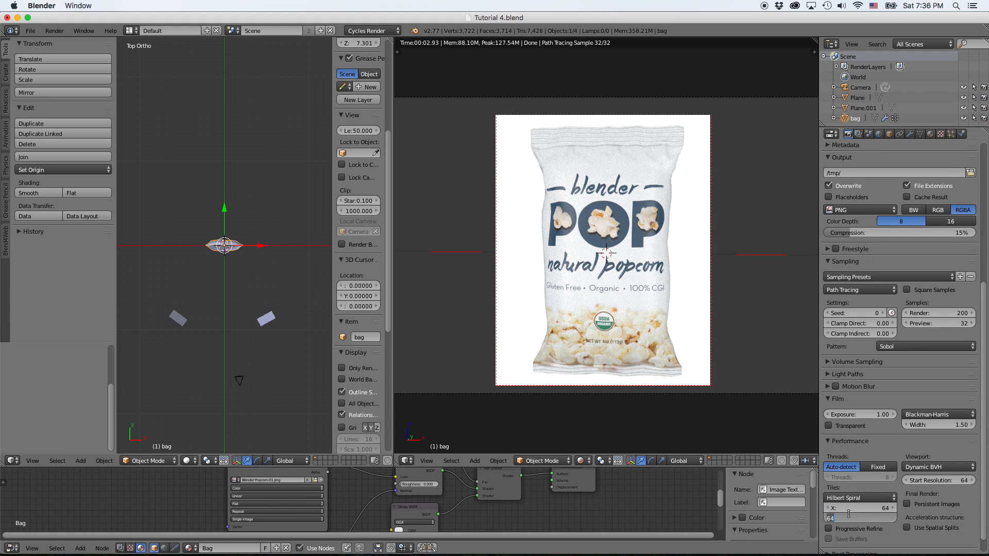
{"action": "key", "text": "shift+Tab"}
{"action": "type", "text": "12"}
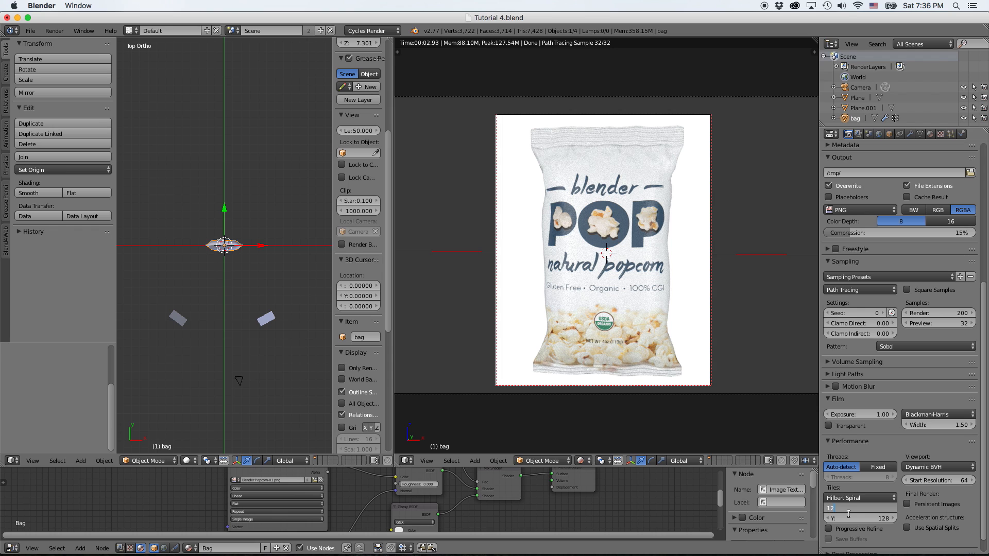
{"action": "type", "text": "8"}
{"action": "key", "text": "Tab"}
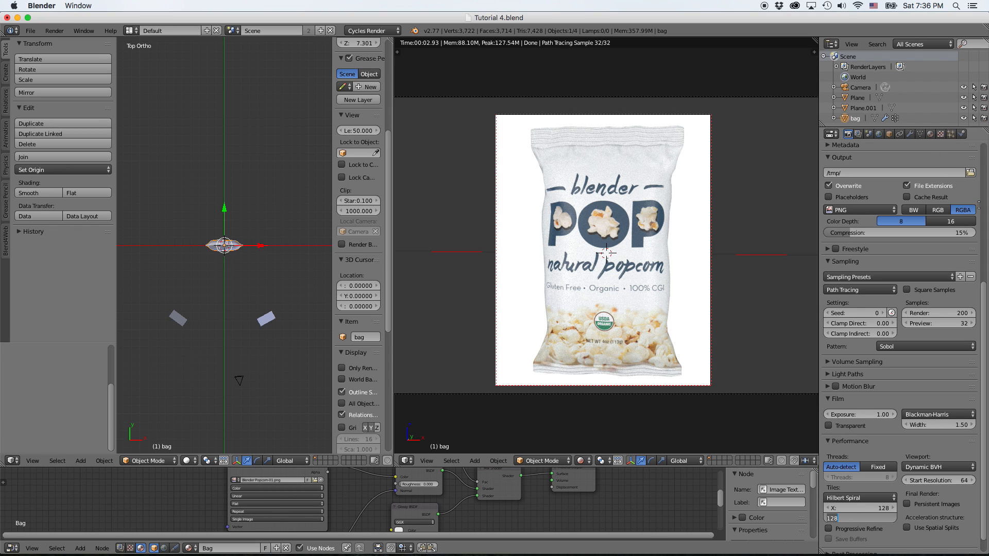
{"action": "key", "text": "Return"}
- Make the render's film background transparent
{"action": "scroll", "coordinate": [906, 350], "scroll_direction": "down", "scroll_amount": 2}
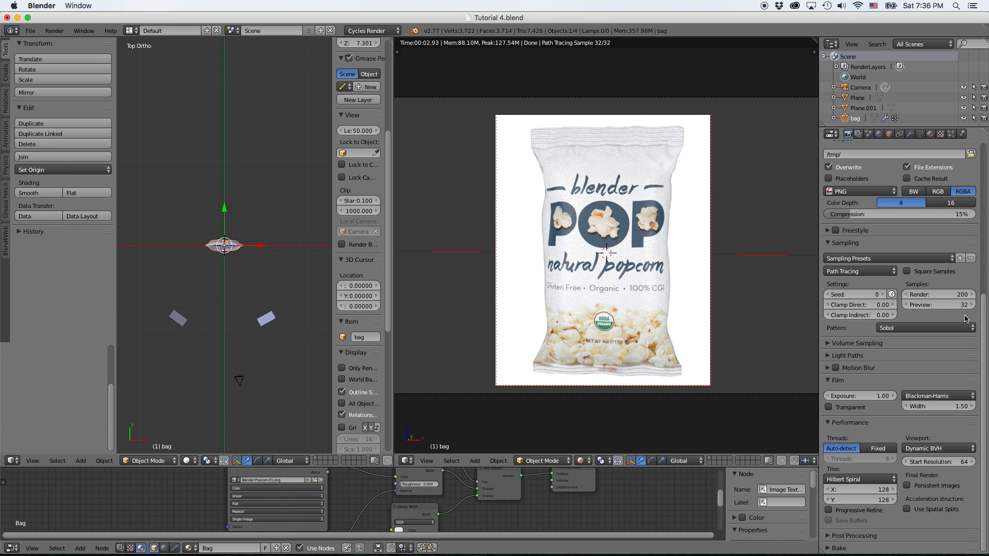
{"action": "left_click", "coordinate": [828, 407]}
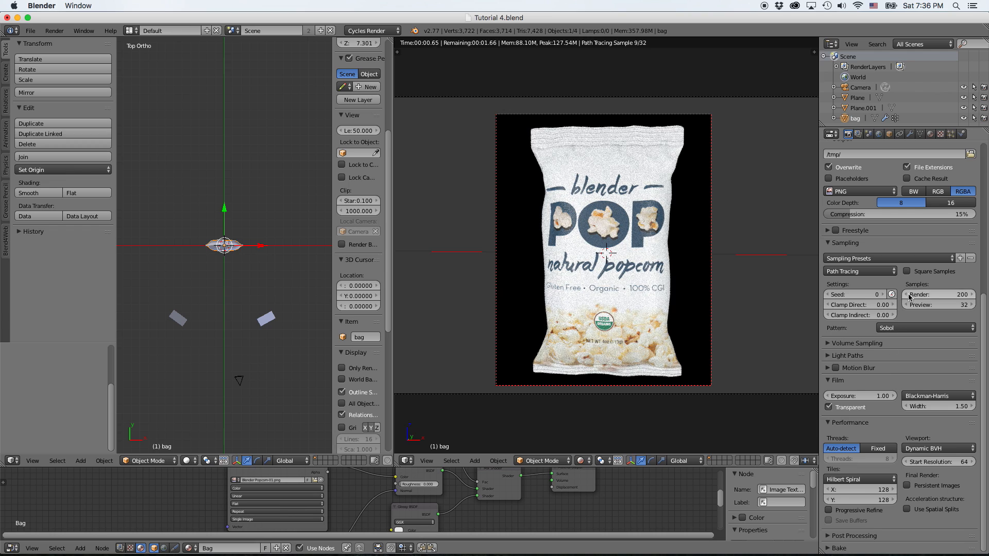
{"action": "scroll", "coordinate": [955, 331], "scroll_direction": "up", "scroll_amount": 2}
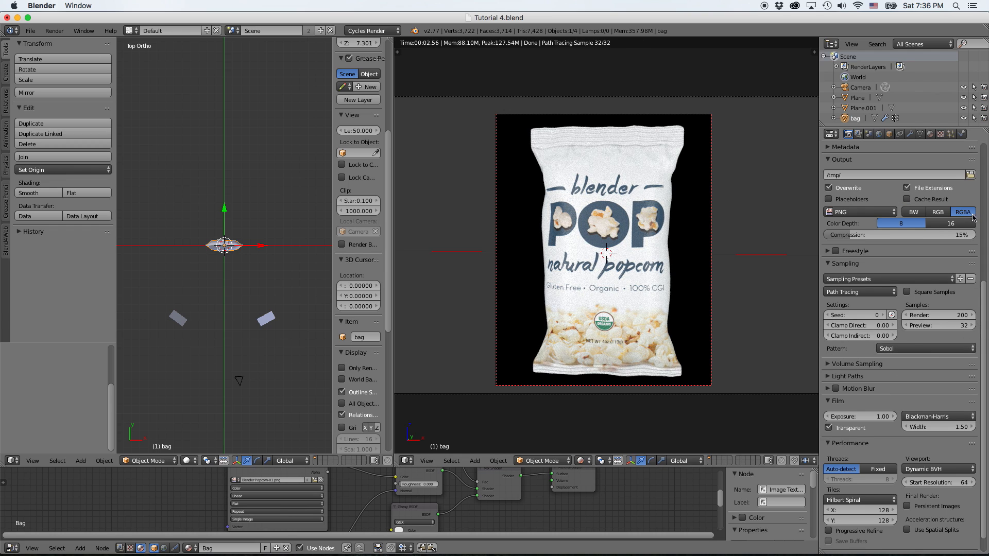
{"action": "scroll", "coordinate": [983, 318], "scroll_direction": "up", "scroll_amount": 10}
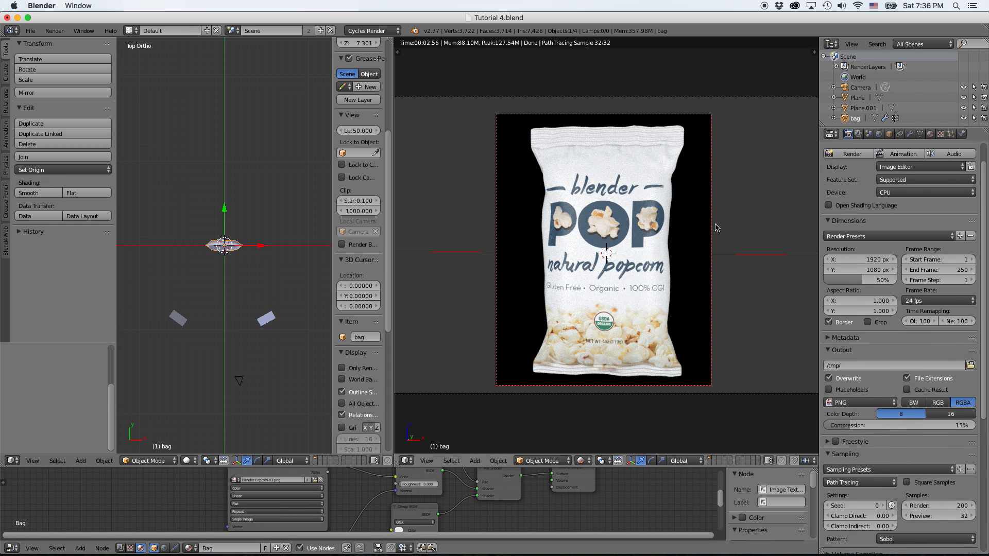
- Set the render device to GPU Compute and have renders displayed in a new window
{"action": "left_click", "coordinate": [892, 193]}
{"action": "left_click", "coordinate": [897, 169]}
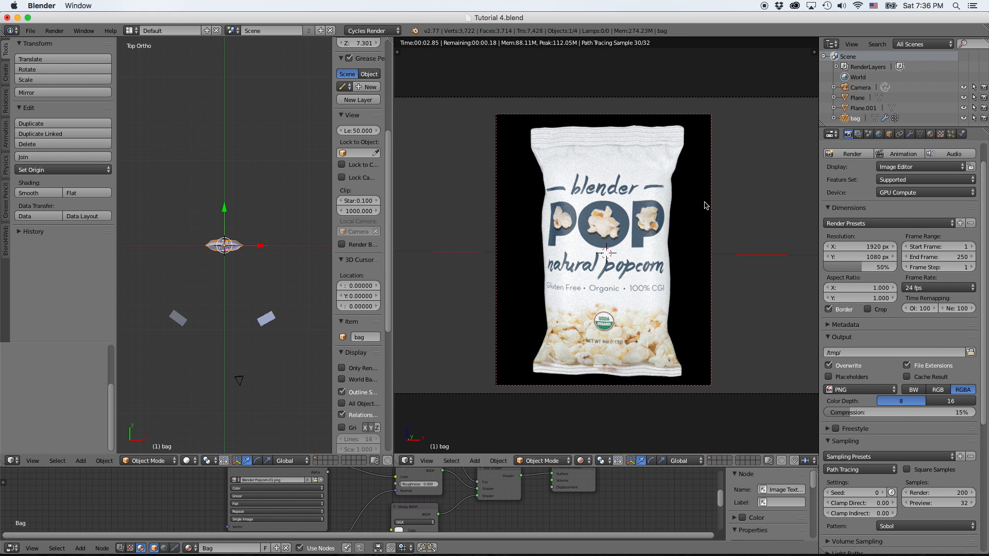
{"action": "left_click", "coordinate": [910, 167]}
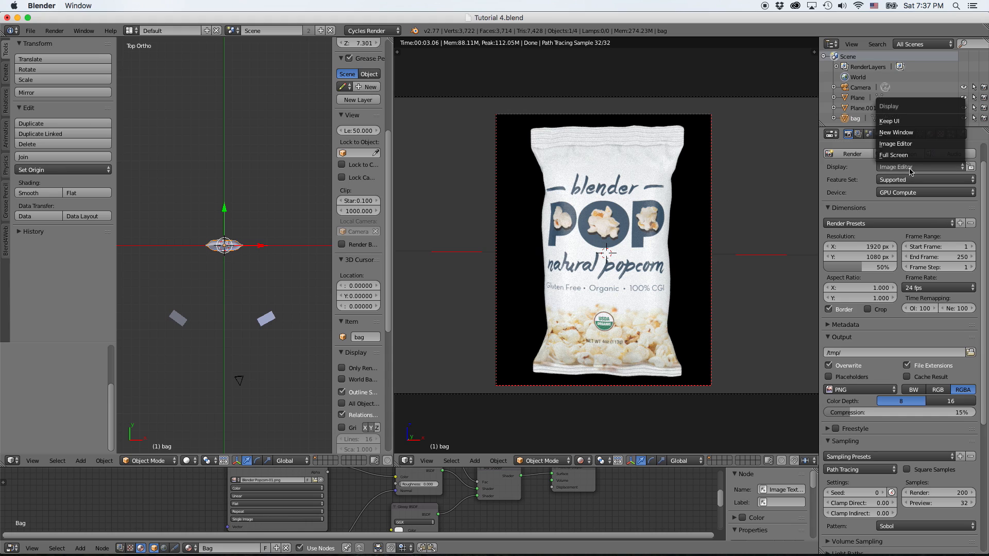
{"action": "left_click", "coordinate": [896, 132]}
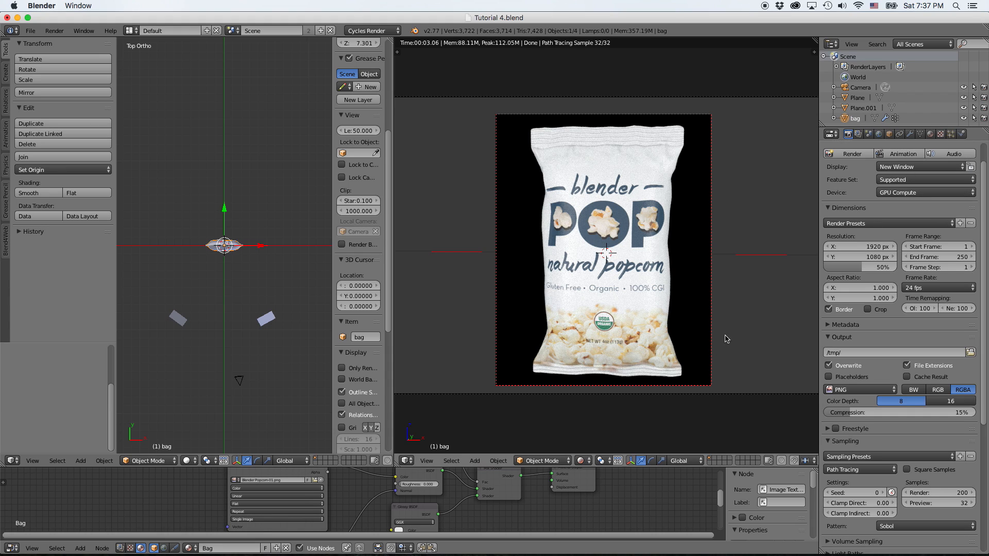
- Switch the camera viewport to Material shading, then render the bag and move the render window aside
{"action": "left_click", "coordinate": [580, 461]}
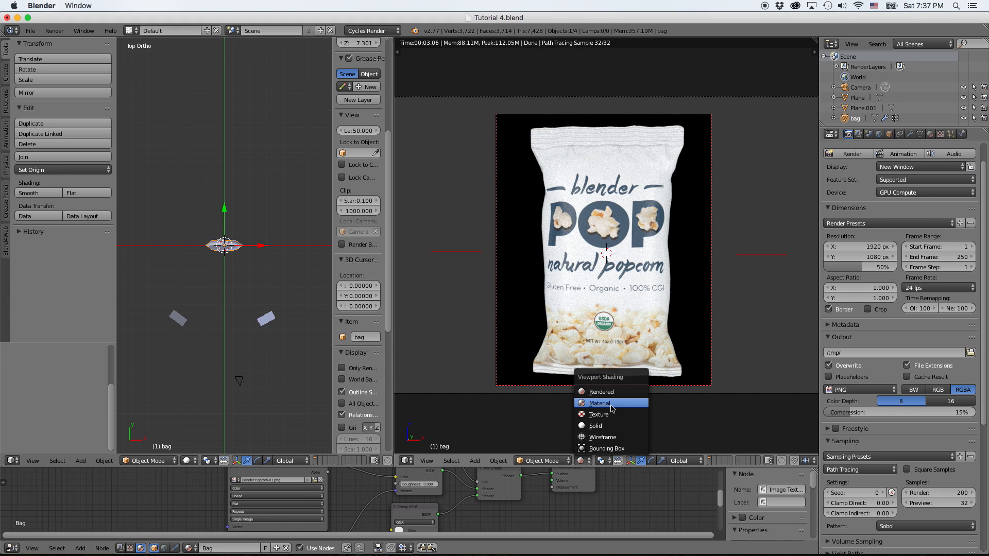
{"action": "left_click", "coordinate": [616, 407]}
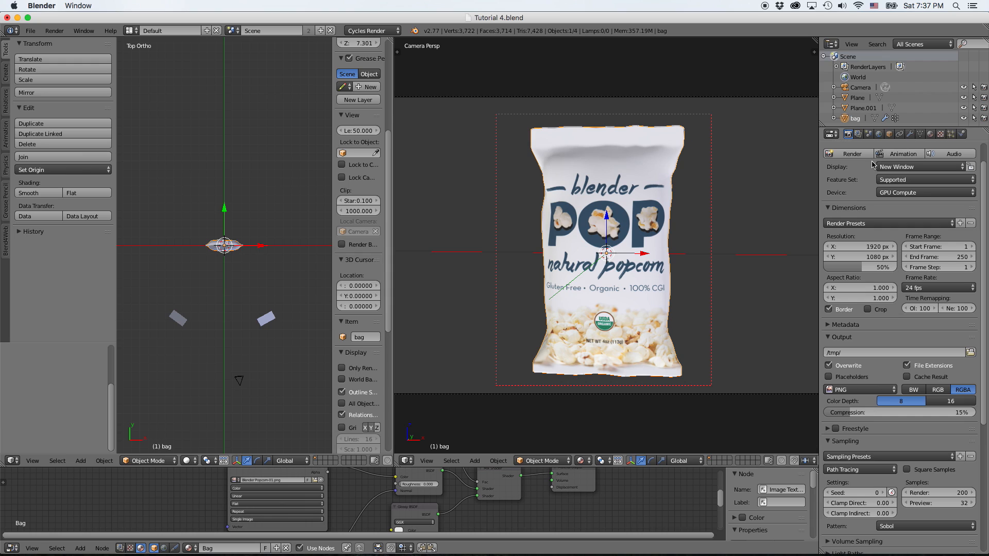
{"action": "left_click", "coordinate": [856, 154]}
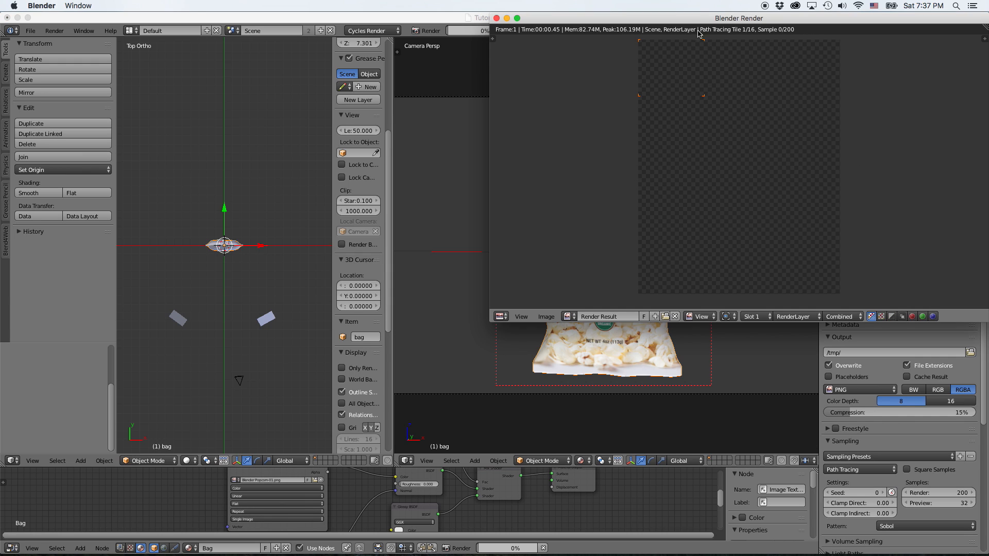
{"action": "left_click_drag", "start_coordinate": [689, 22], "coordinate": [608, 50]}
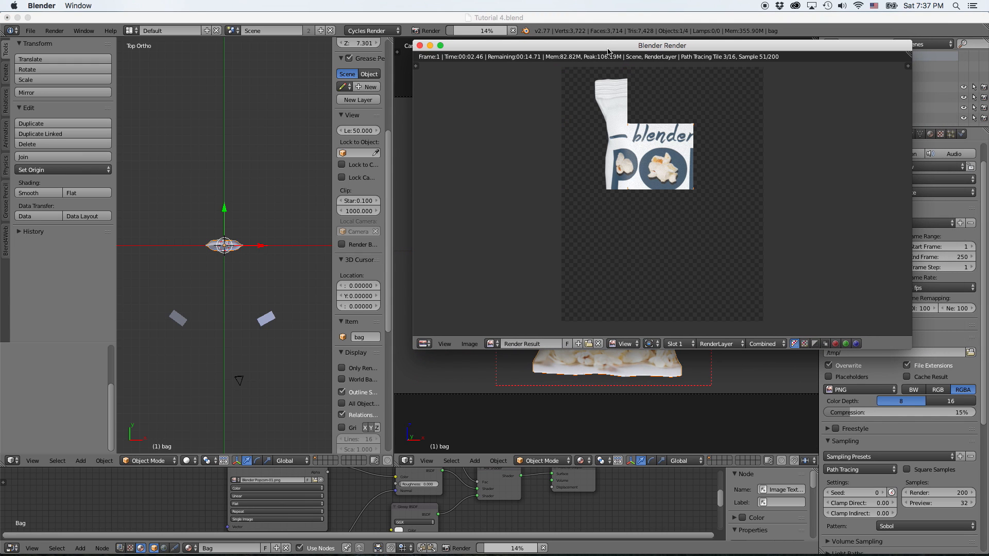